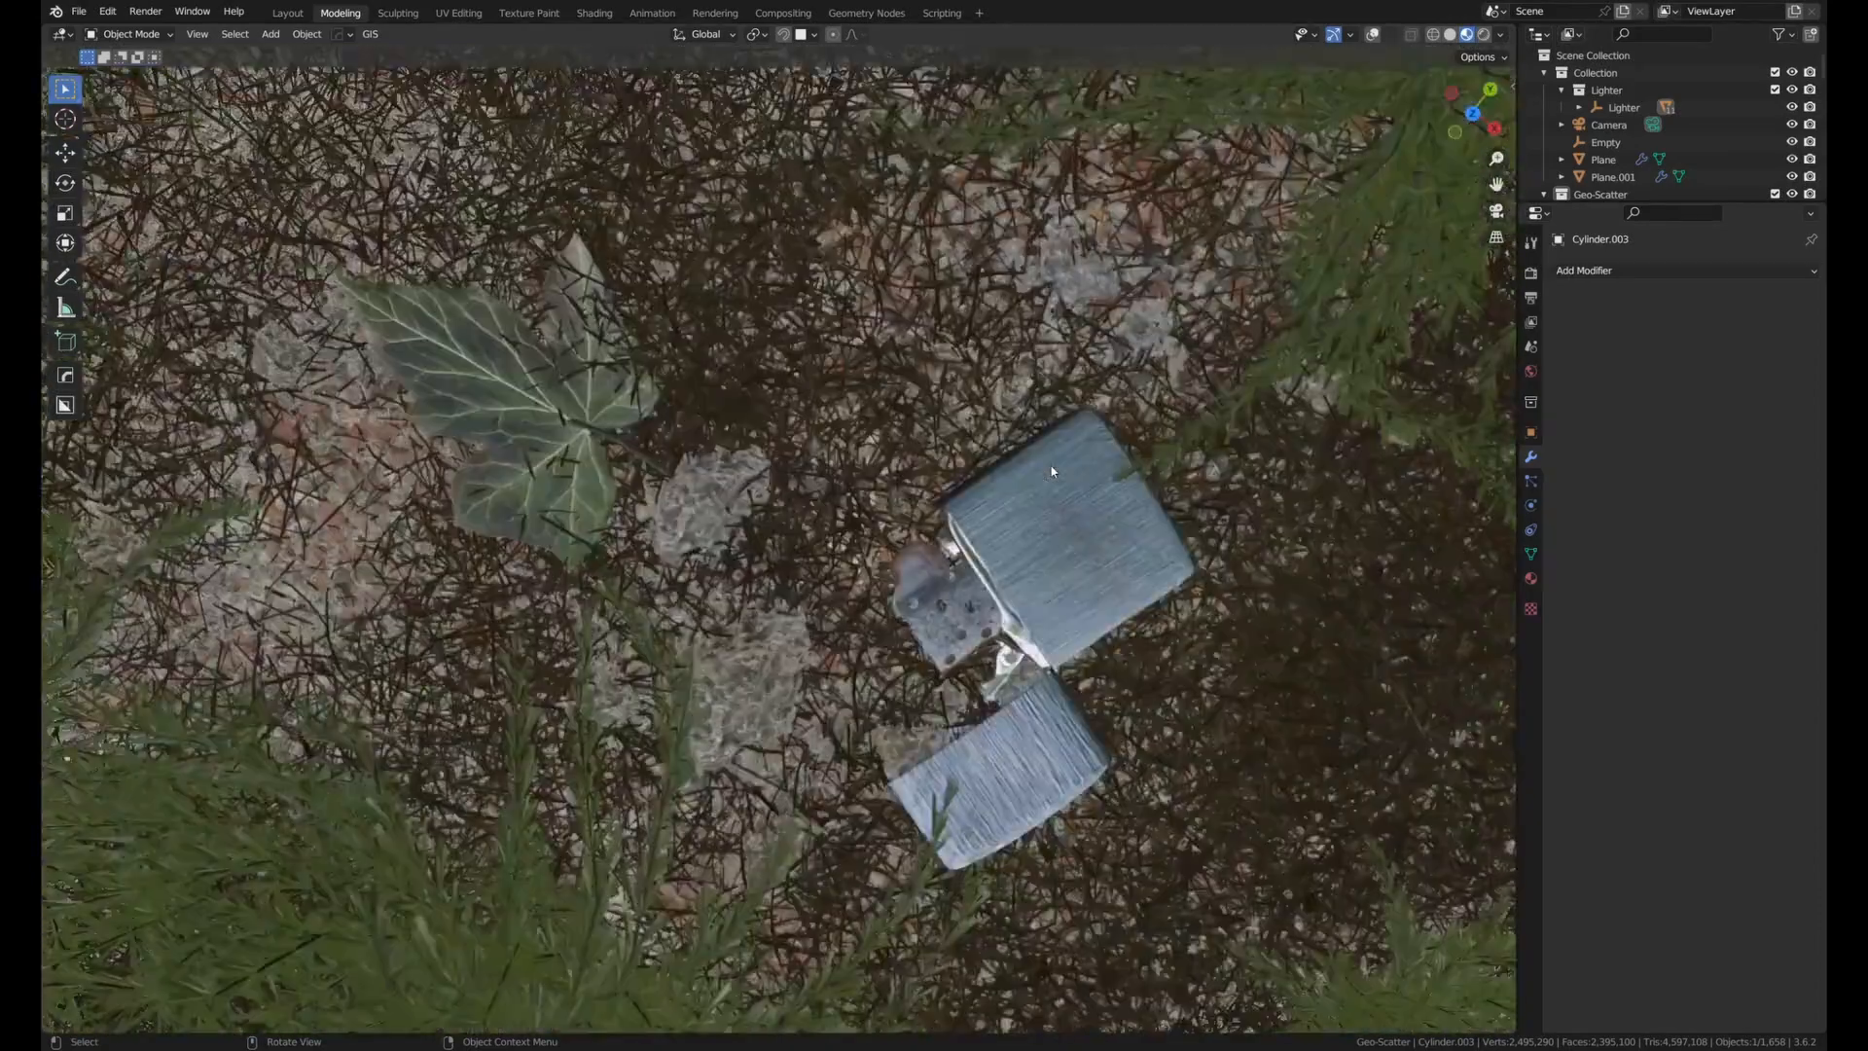
Preview the finished lighter scene in rendered shading and limit rendering to a region around the lighter and ground.
left_click(1484, 35)
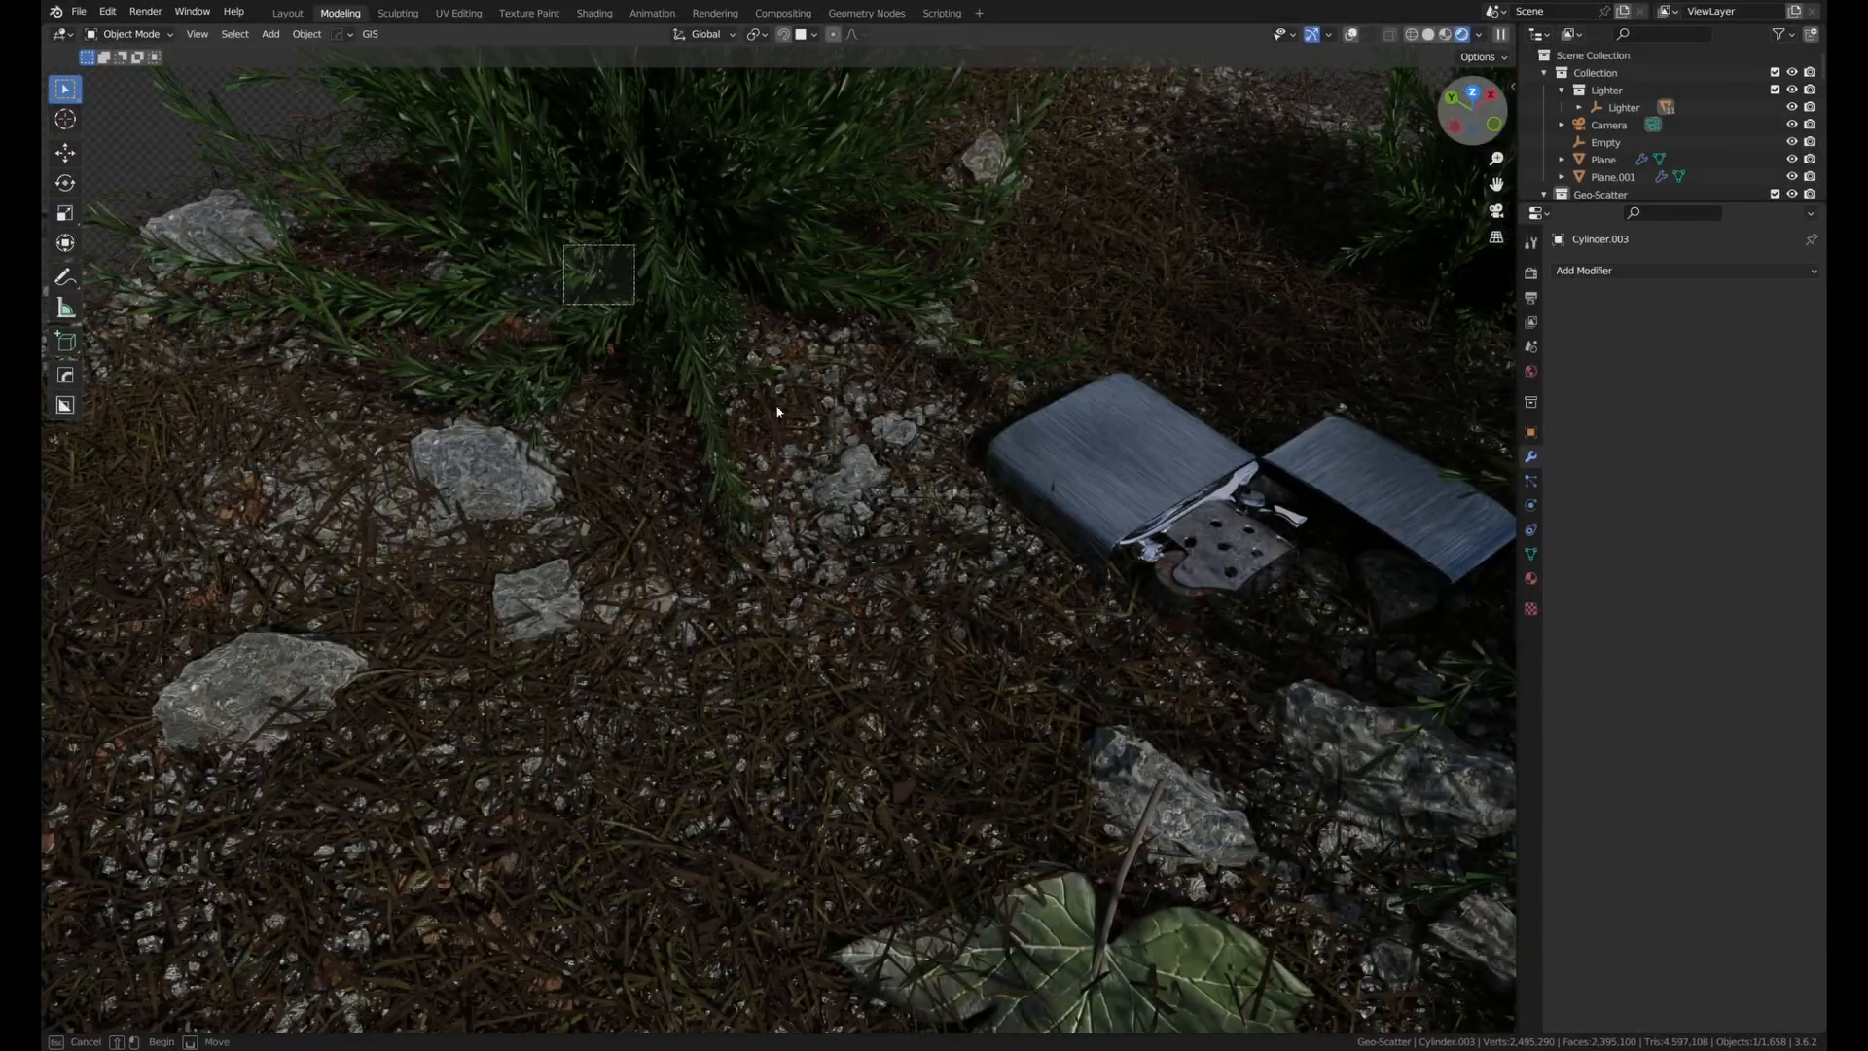
key("ctrl+b")
left_click_drag(564, 245, 1329, 733)
mouse_move(1329, 733)
middle_mouse_down()
mouse_move(1142, 608)
mouse_move(1029, 588)
middle_mouse_up()
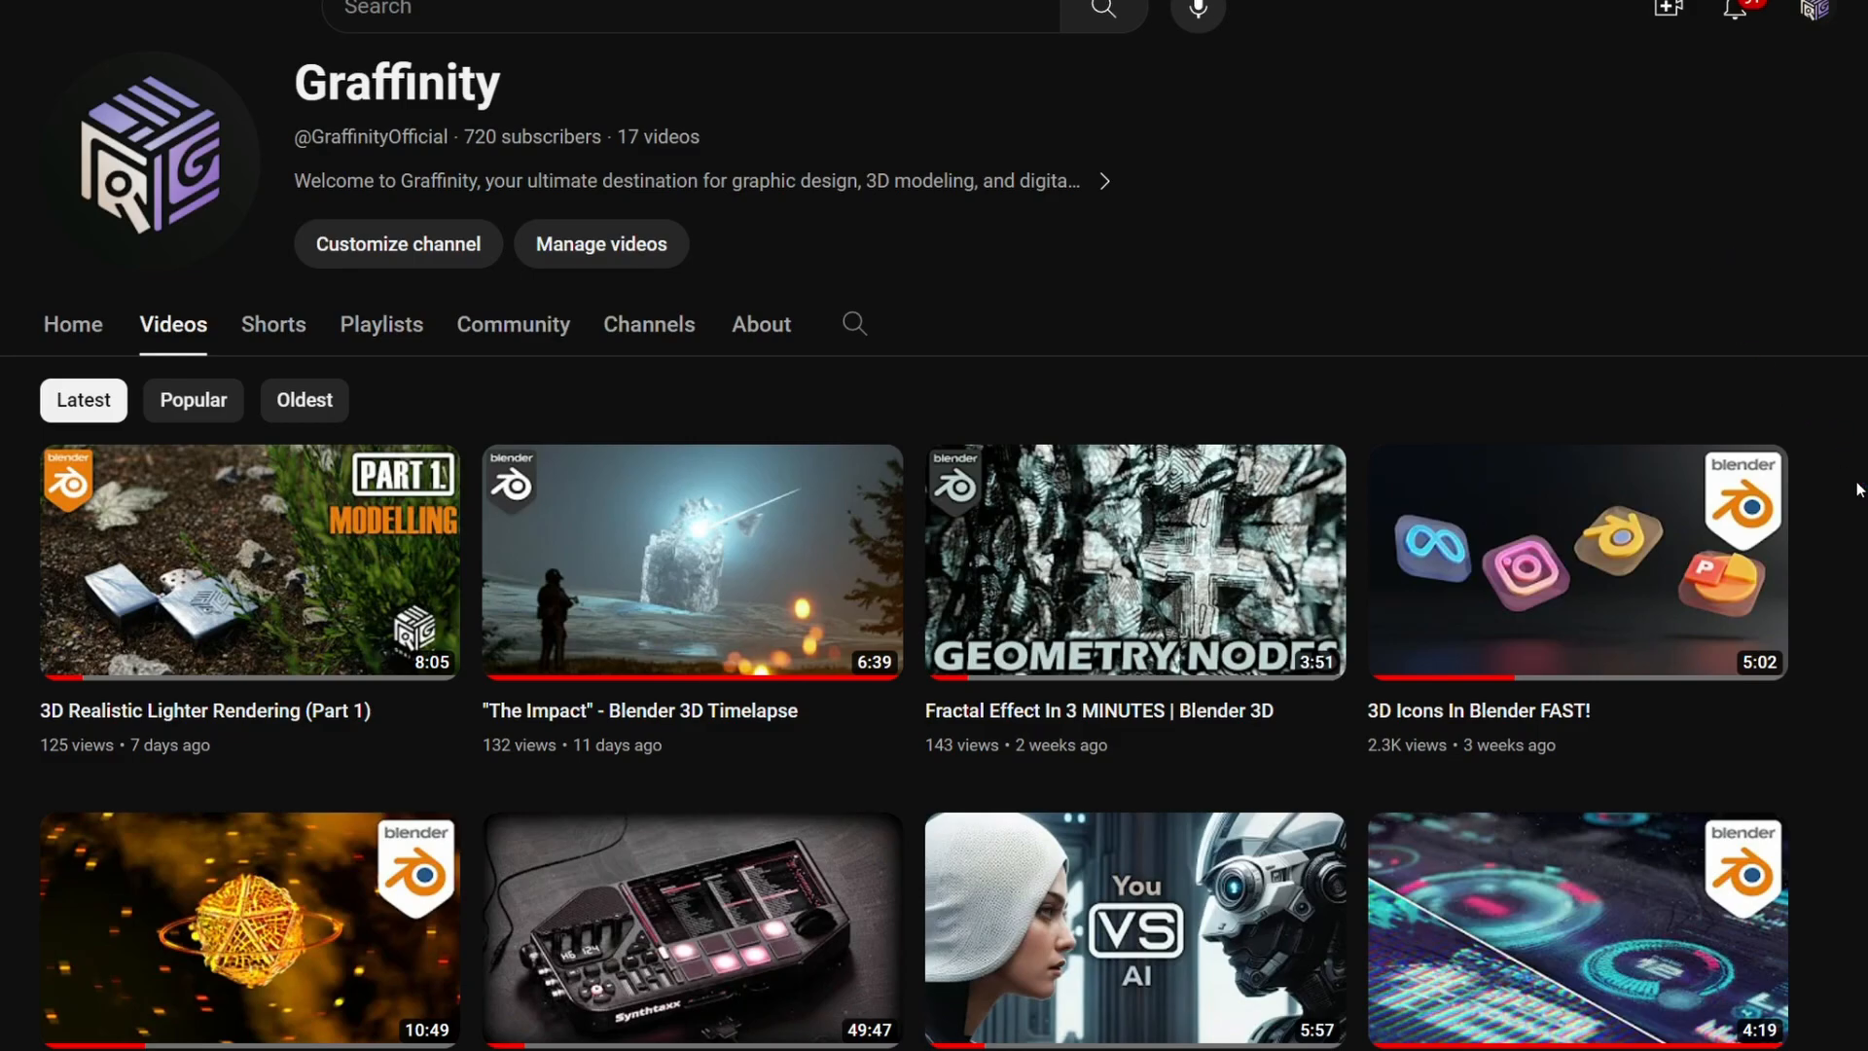
Look through the Graffinity channel's latest videos on YouTube for Part 1 of the lighter rendering.
scroll(1456, 251, "down", 3)
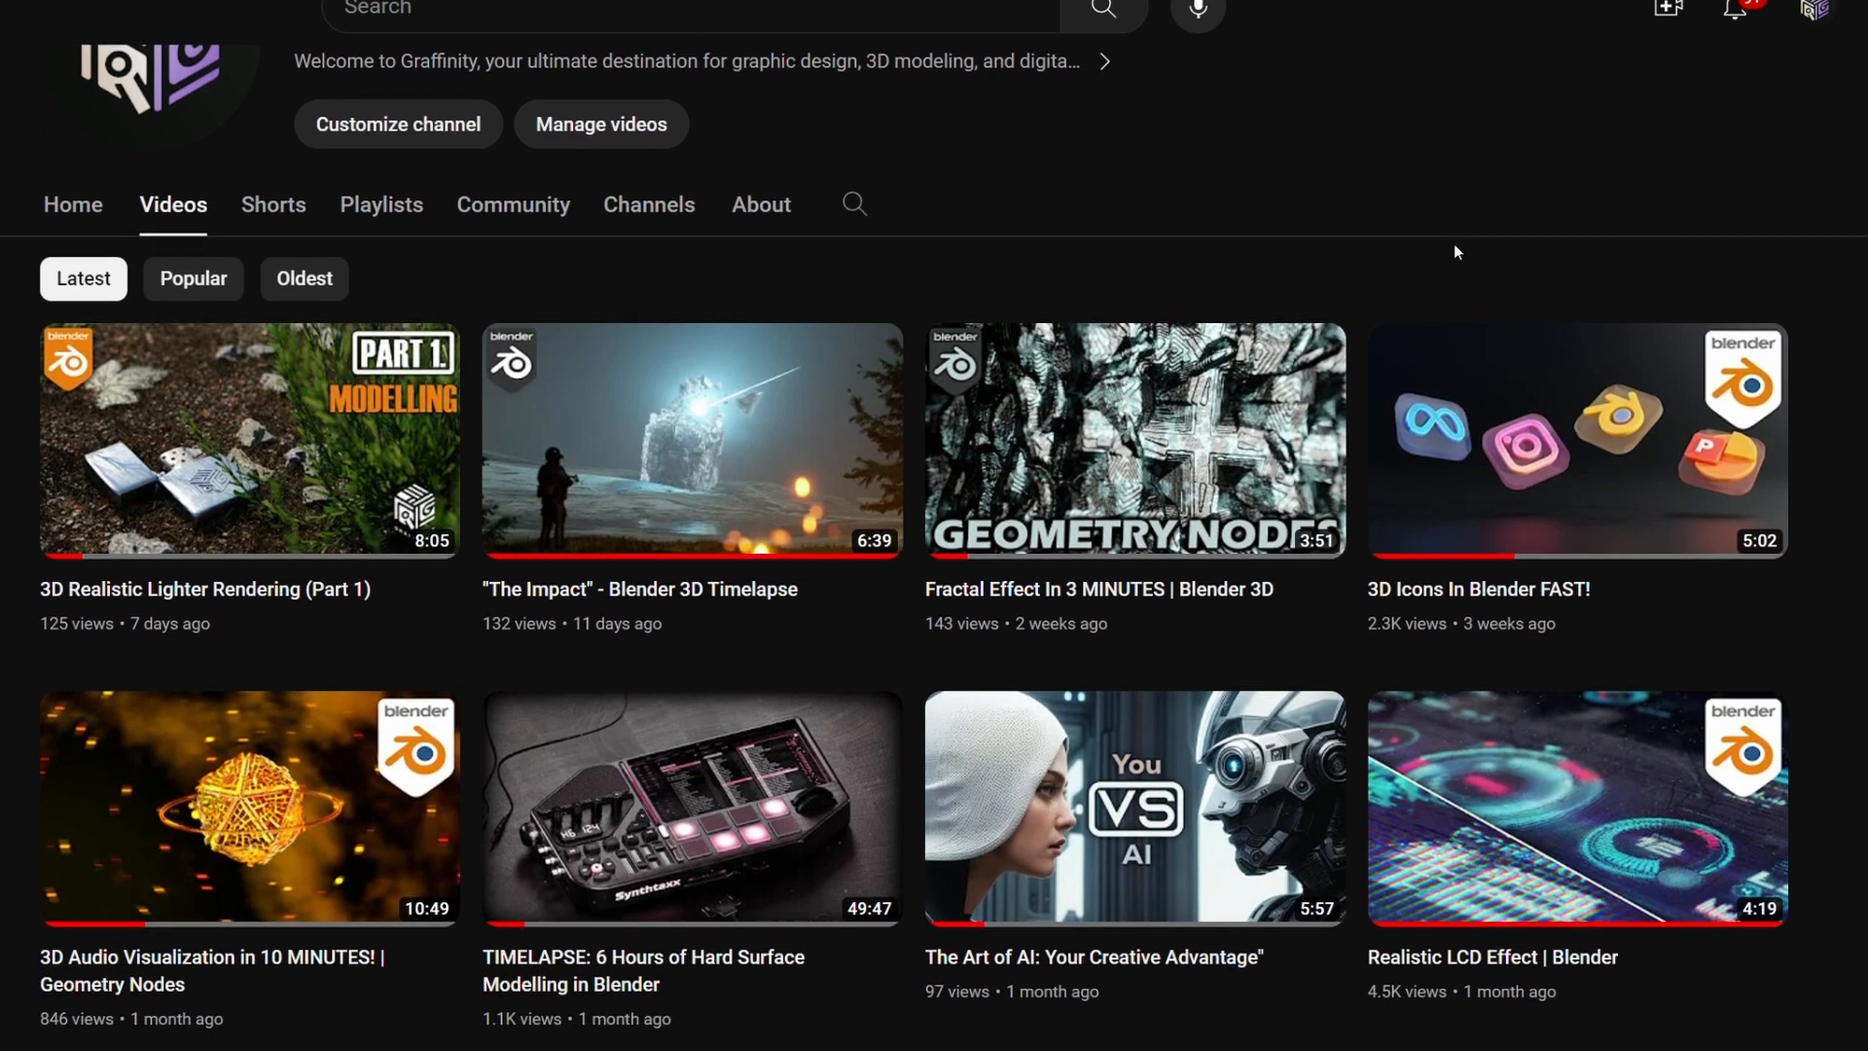
scroll(1455, 252, "up", 1)
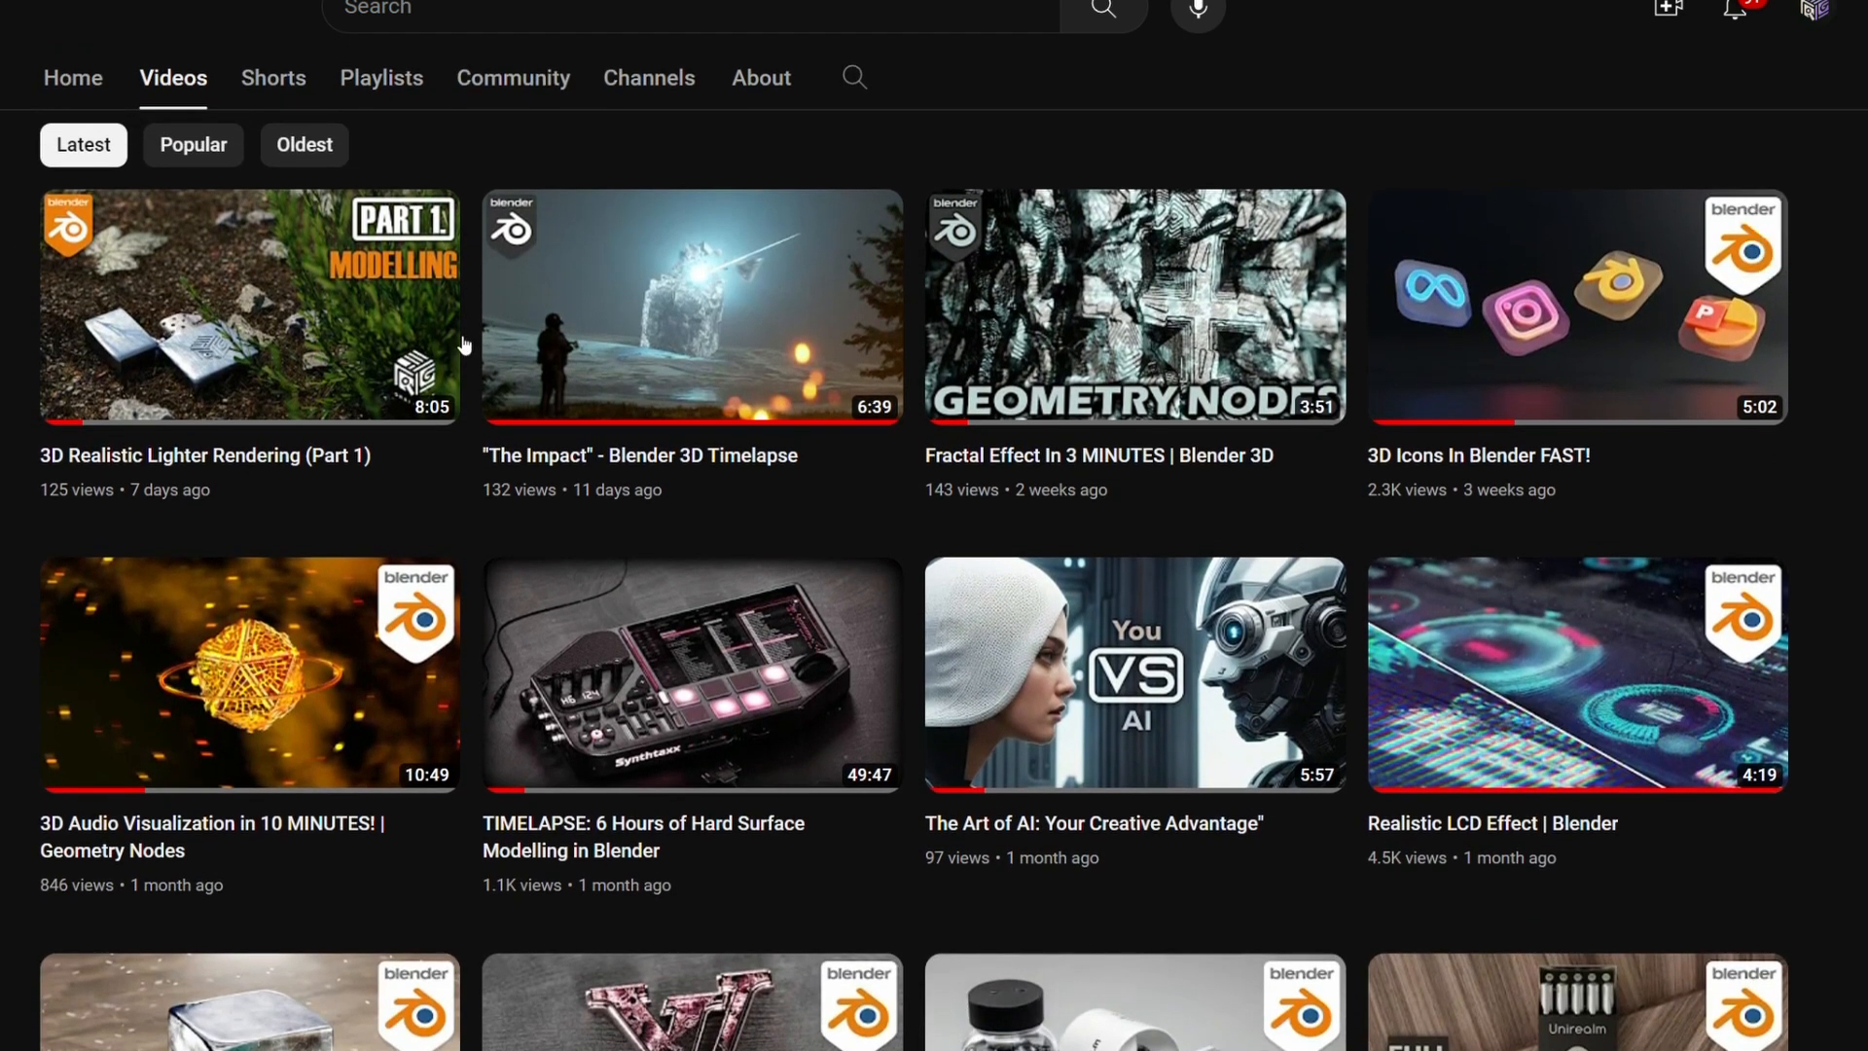
mouse_move(249, 257)
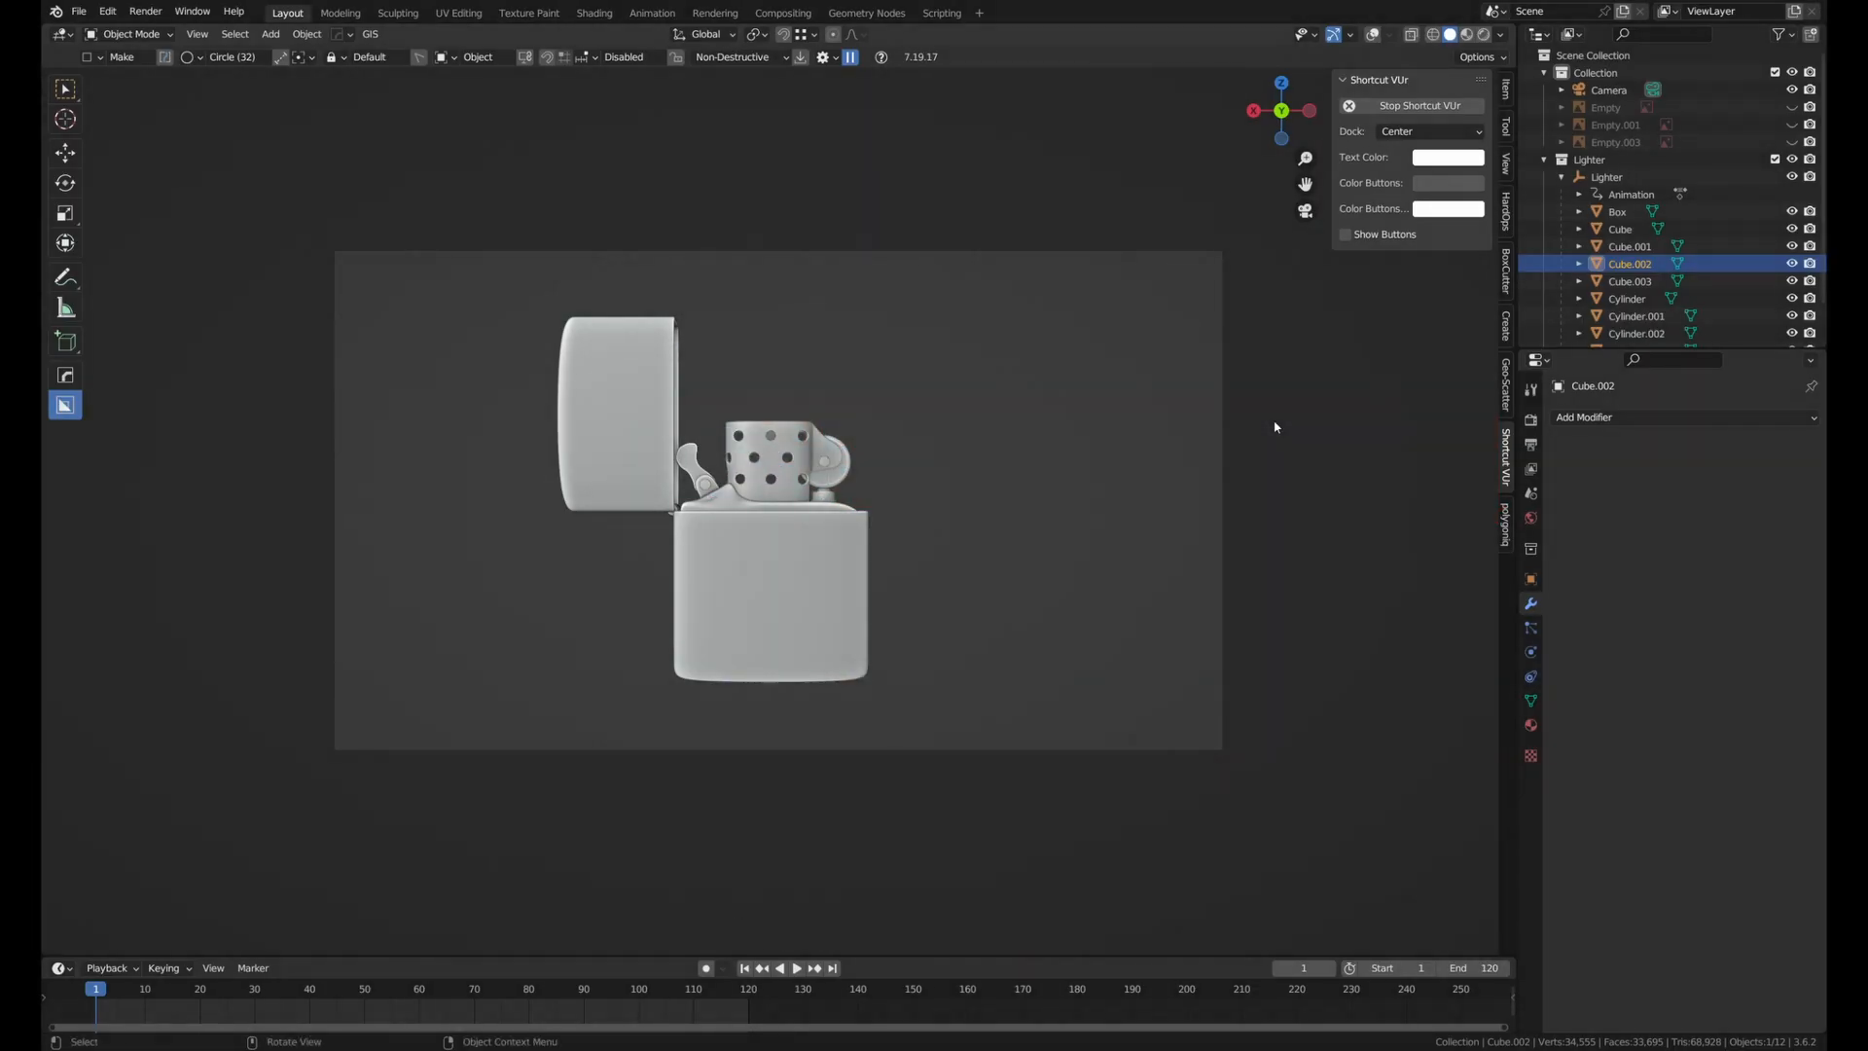
Add a short 32-sided cylinder on the lighter insert's top surface, between the cam lever and the flint wheel.
key("KP_5")
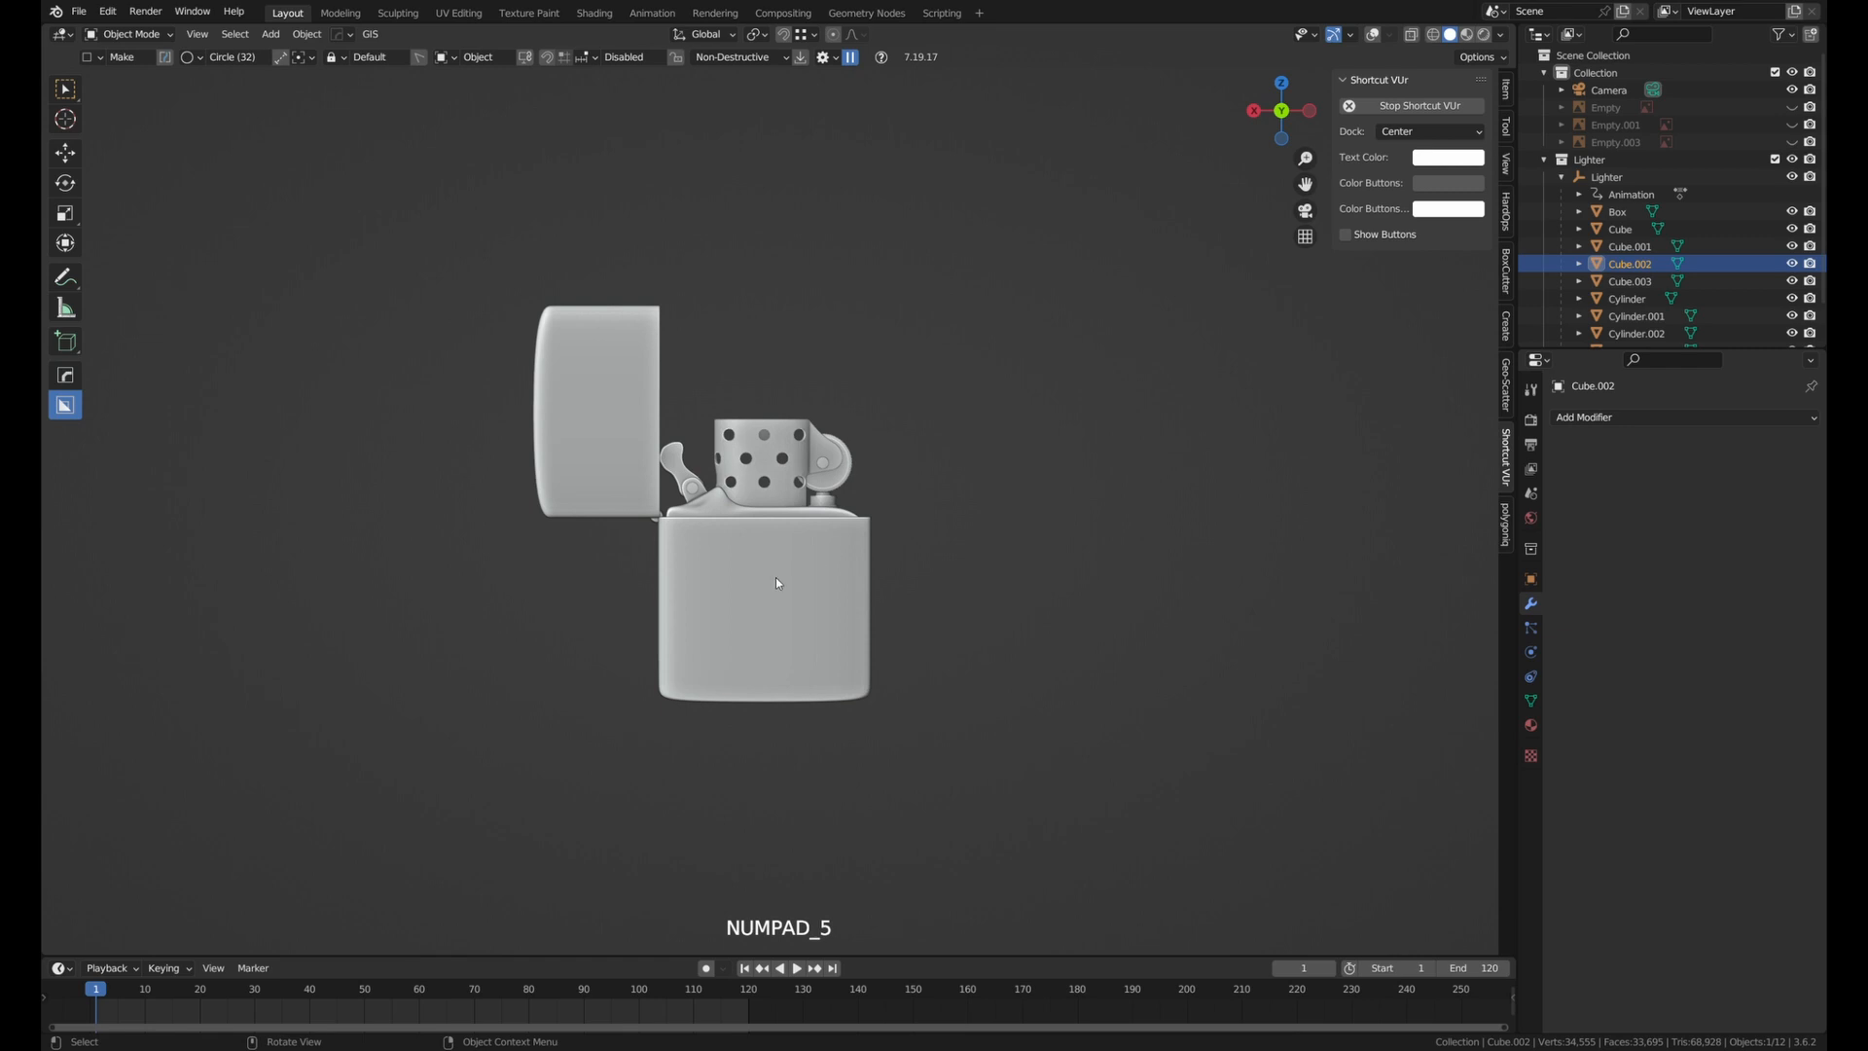
middle_click_drag(774, 576, 817, 625)
scroll(808, 594, "up", 2)
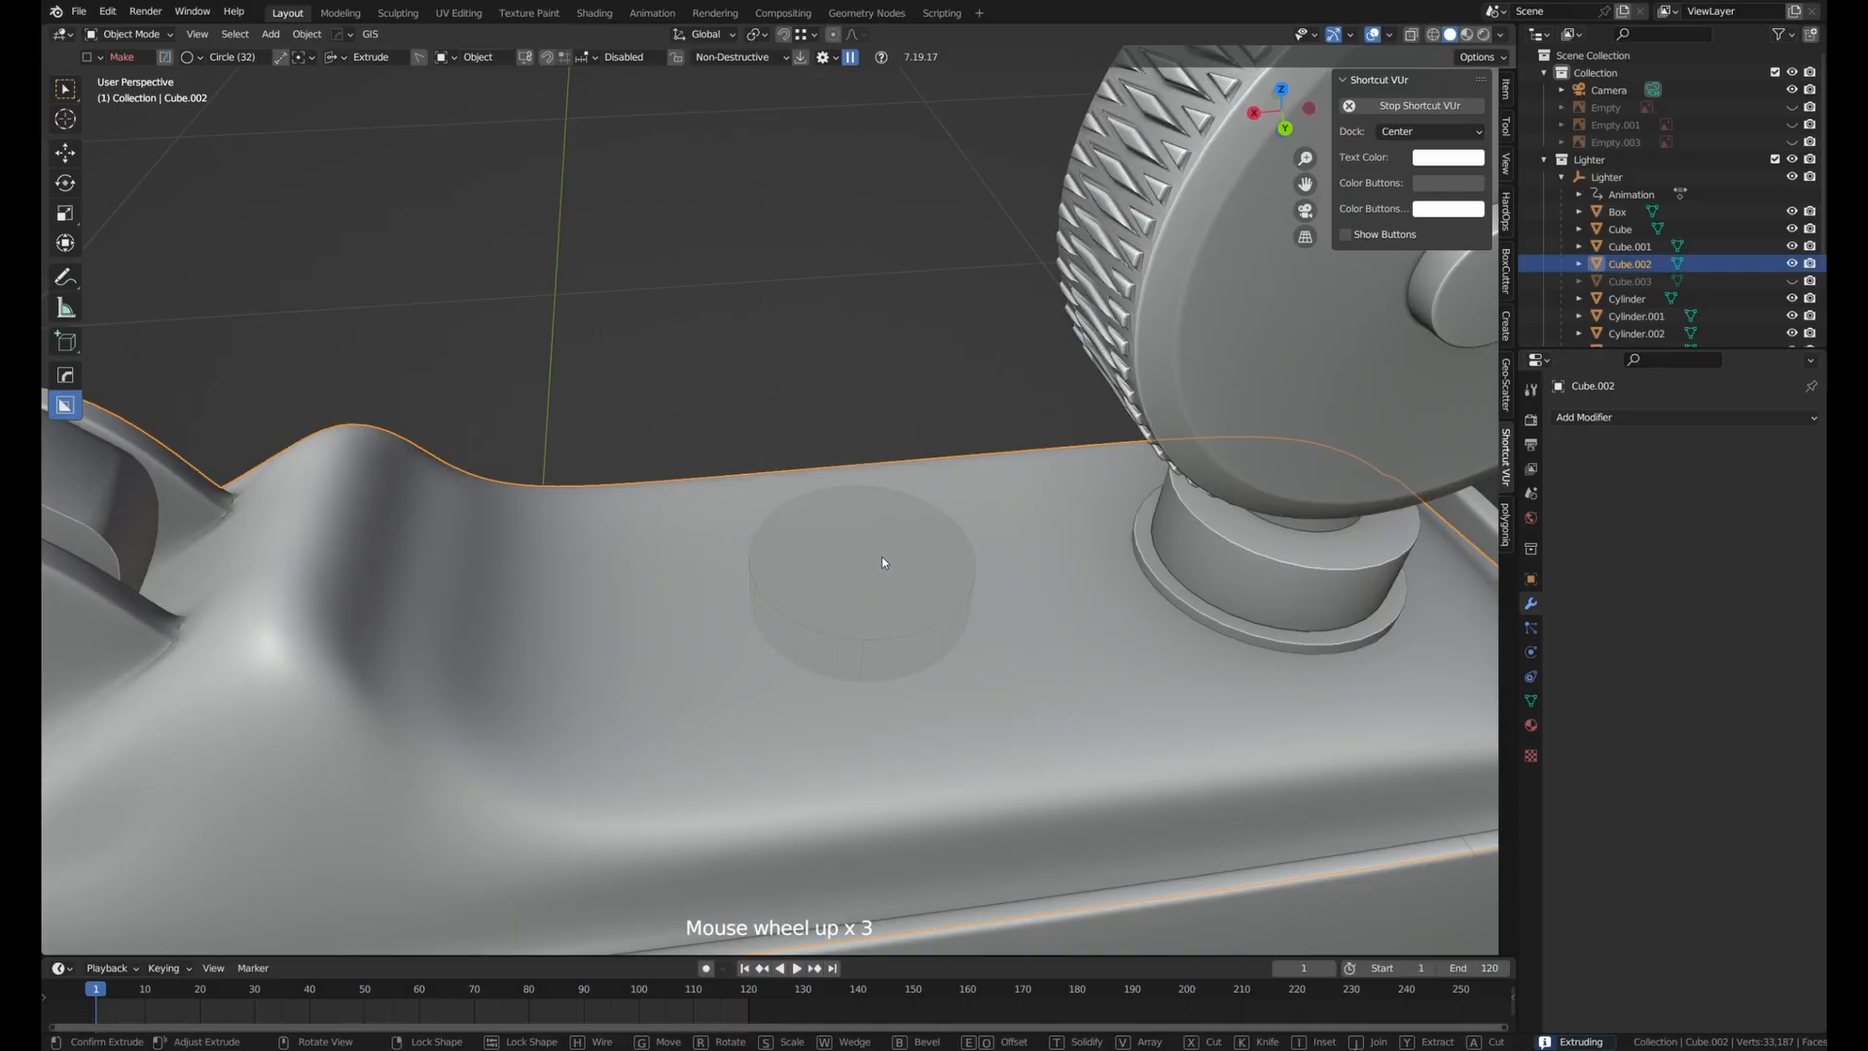
left_click(884, 570)
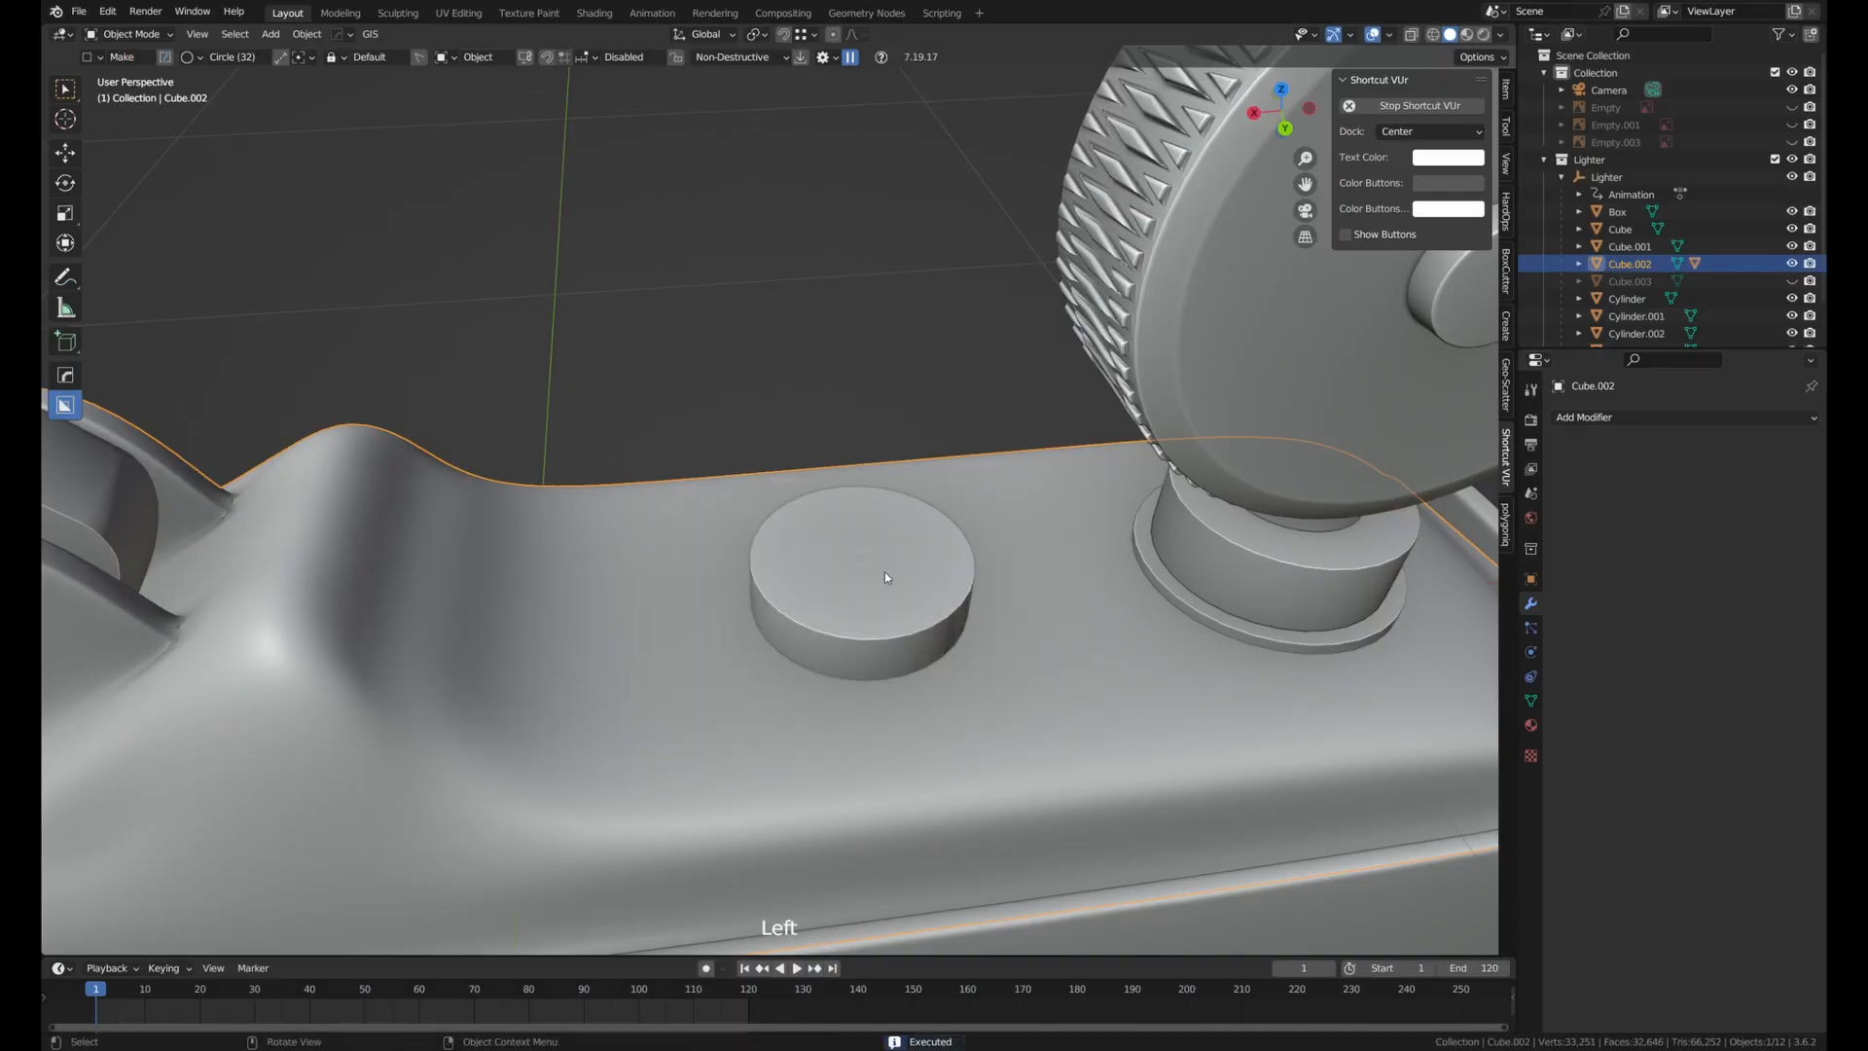
Inset the top face of the new cylinder by about 0.031 m.
key("Tab")
left_click(785, 523)
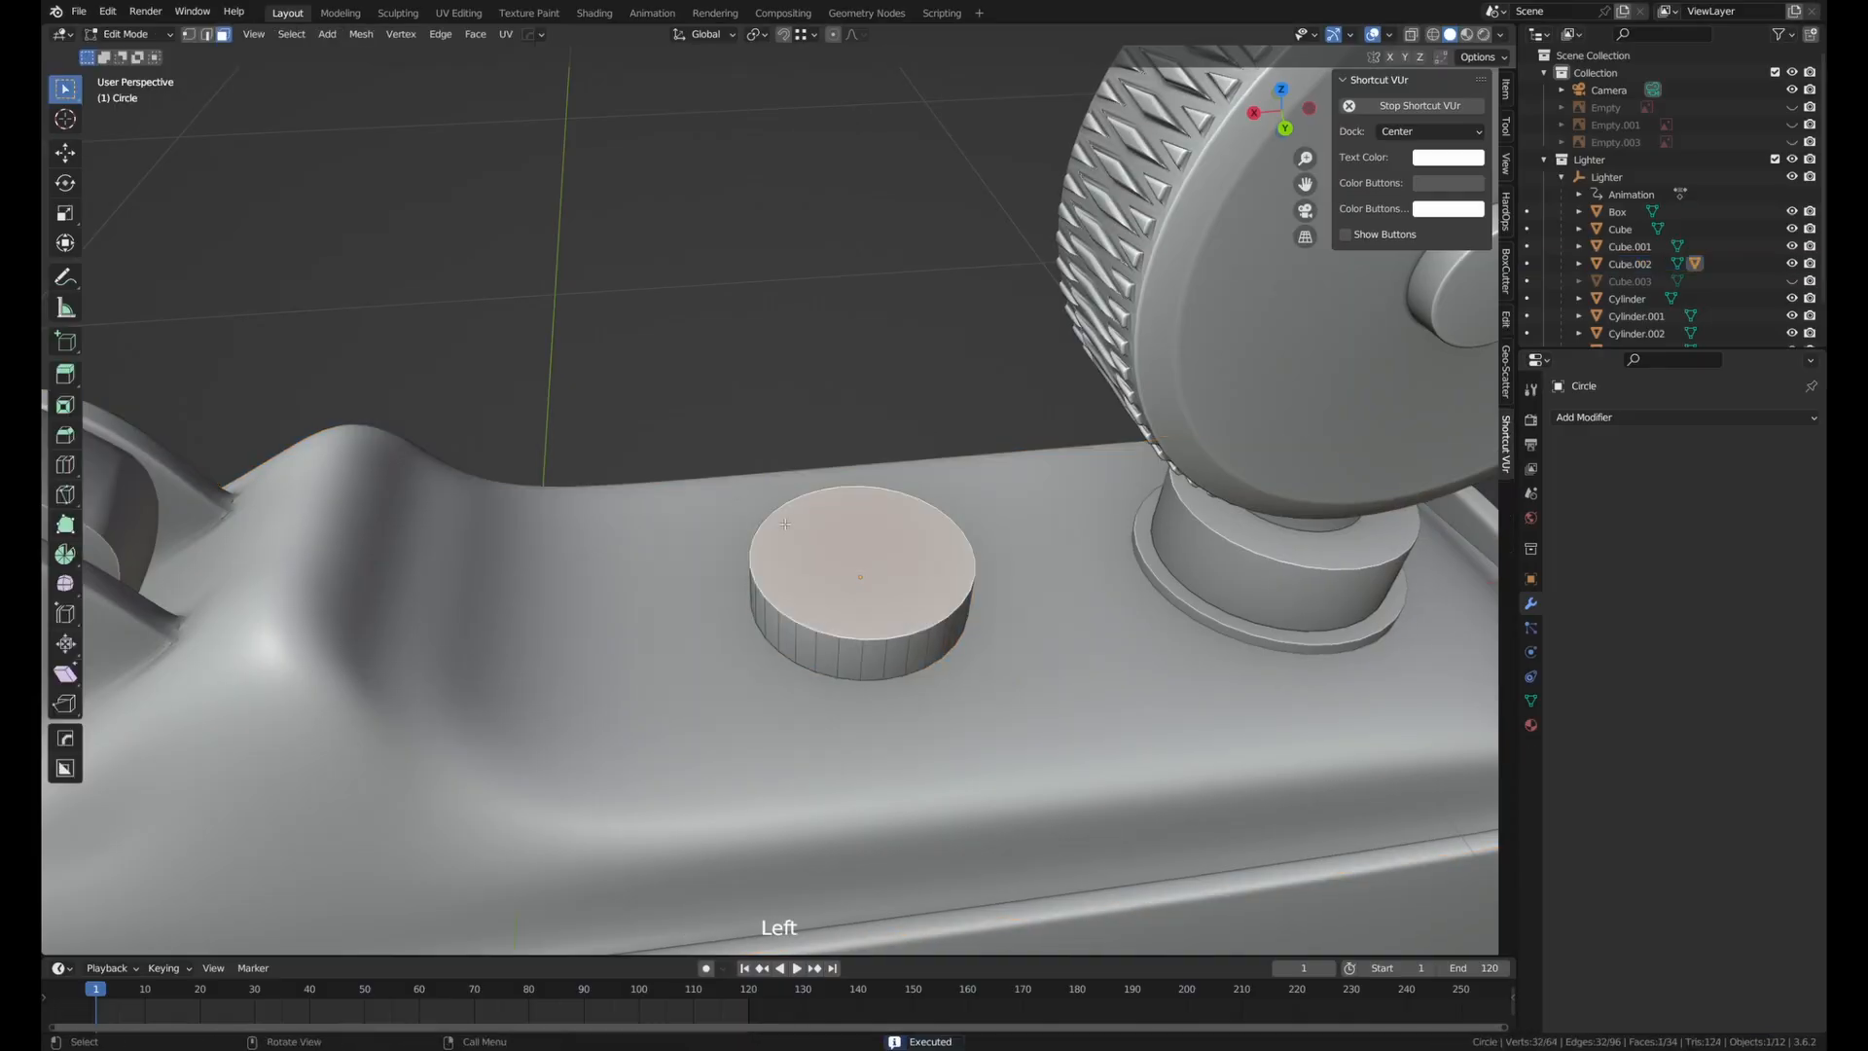
middle_click_drag(1100, 553, 1075, 547)
key("i")
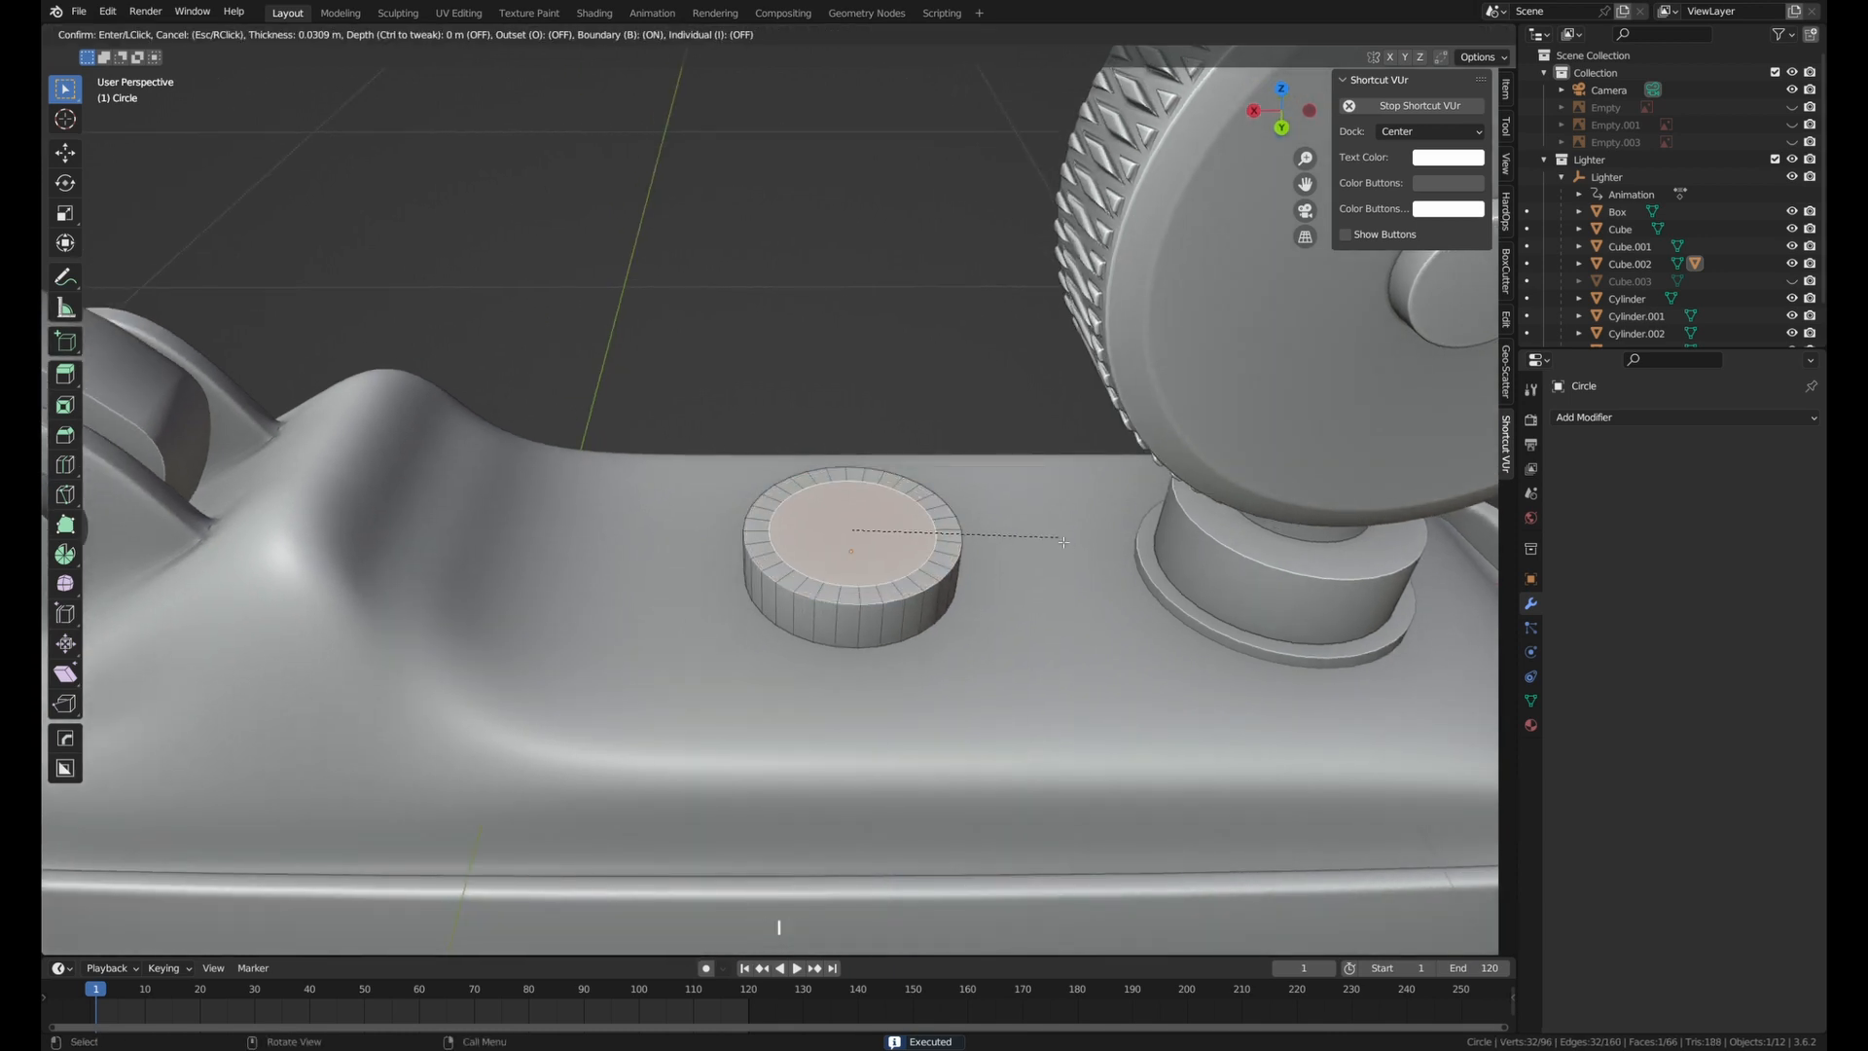
left_click(1063, 540)
Extrude the inset face about 0.029 m down into the cylinder and scale the recess floor to about 0.82.
key("g")
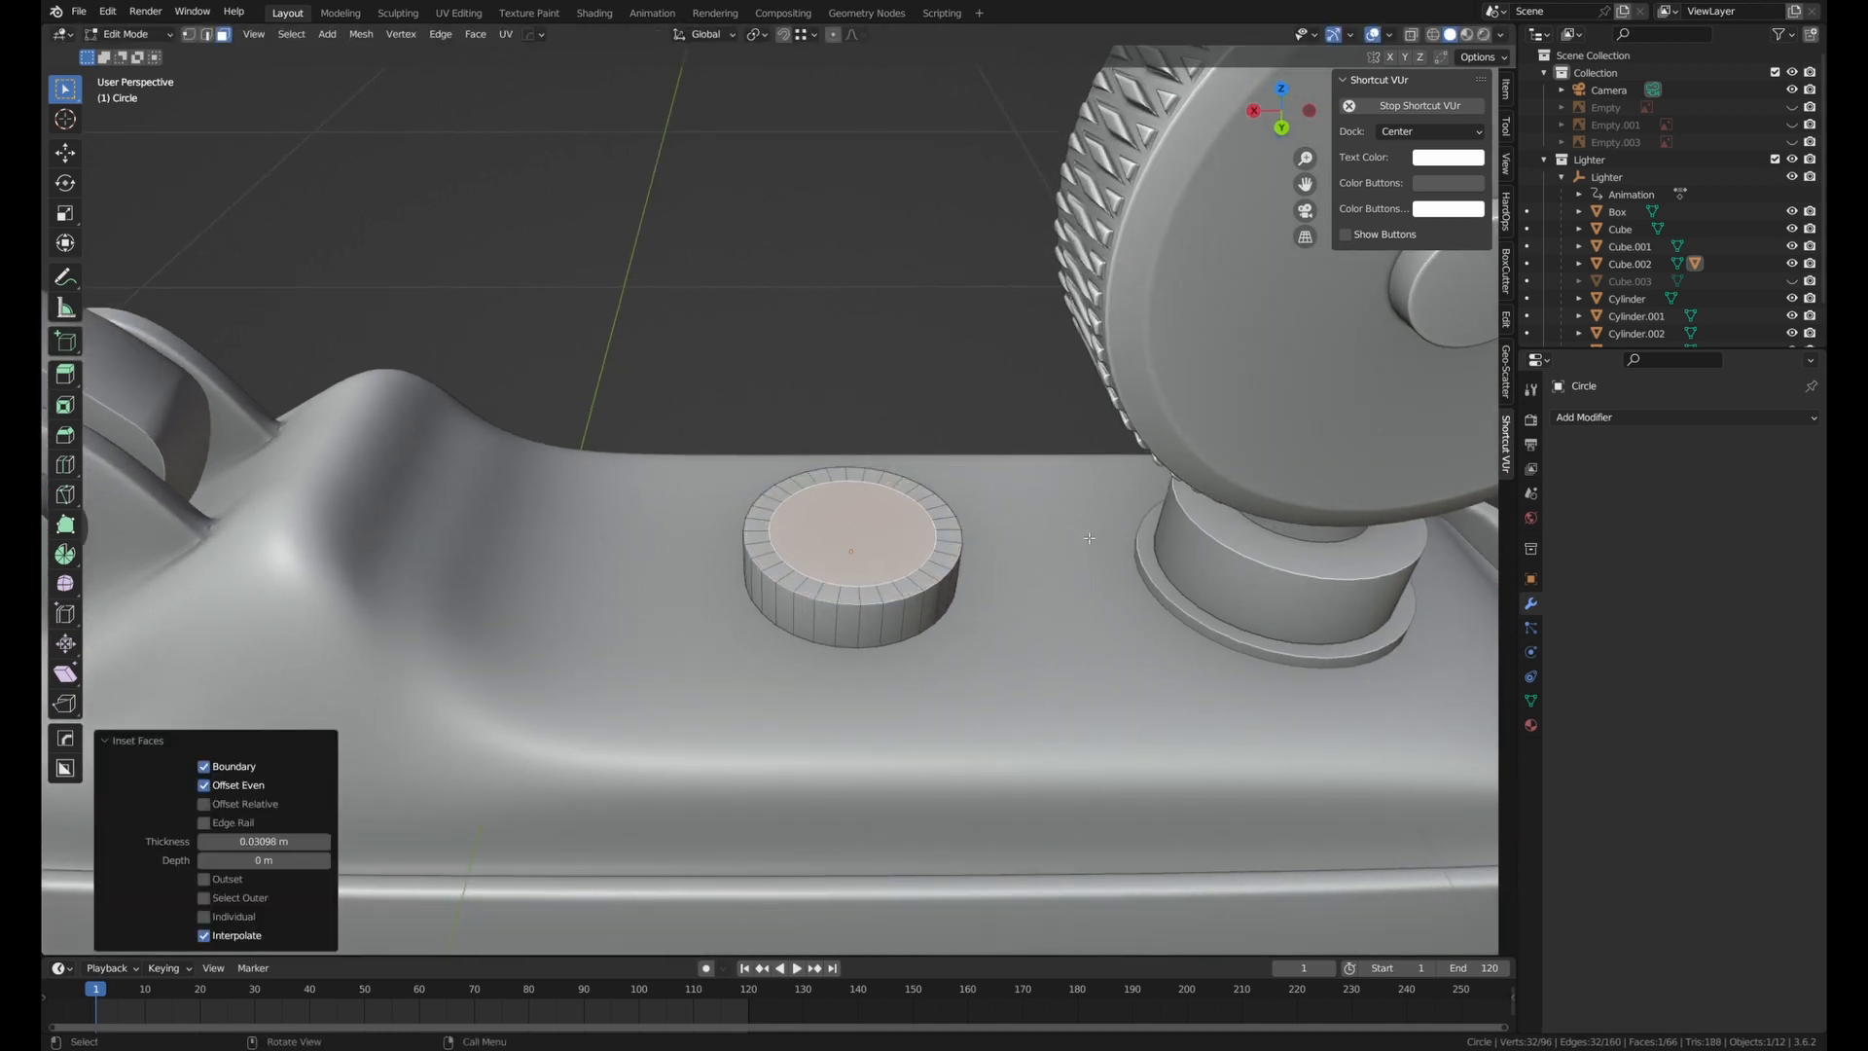
key("e")
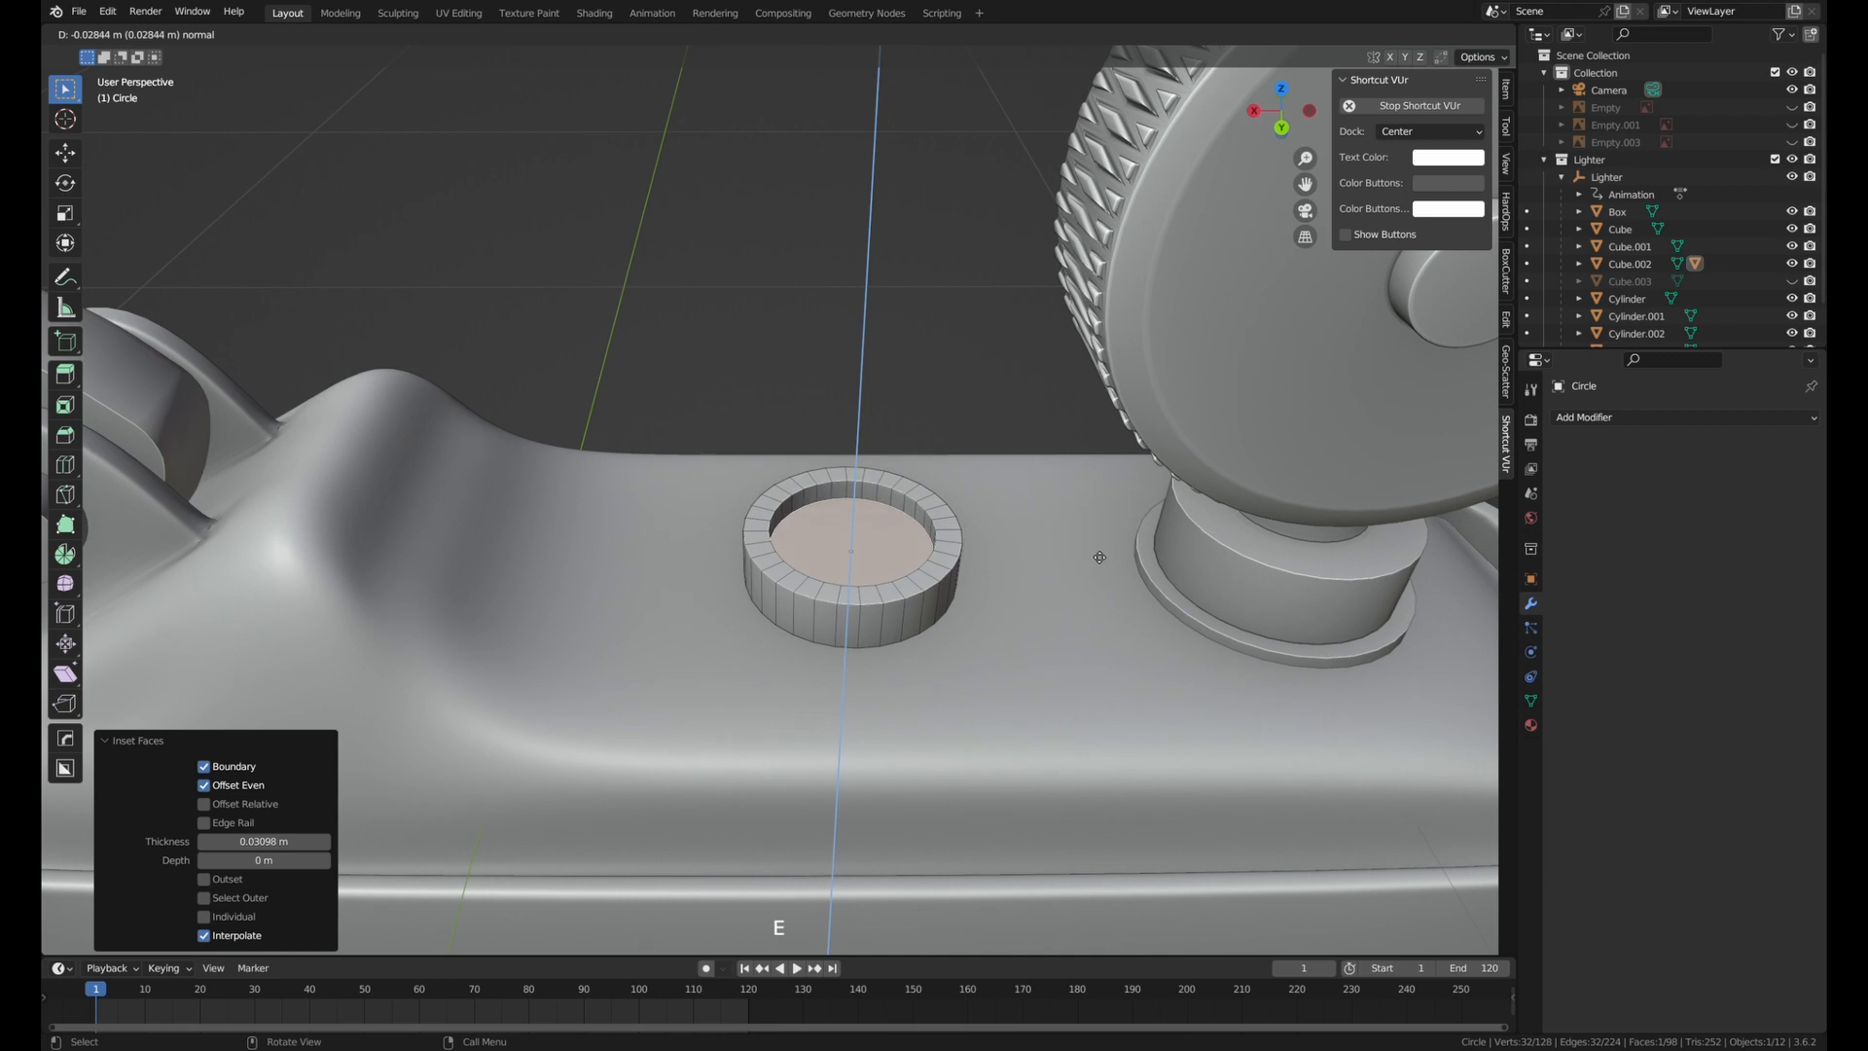
left_click(1100, 556)
key("s")
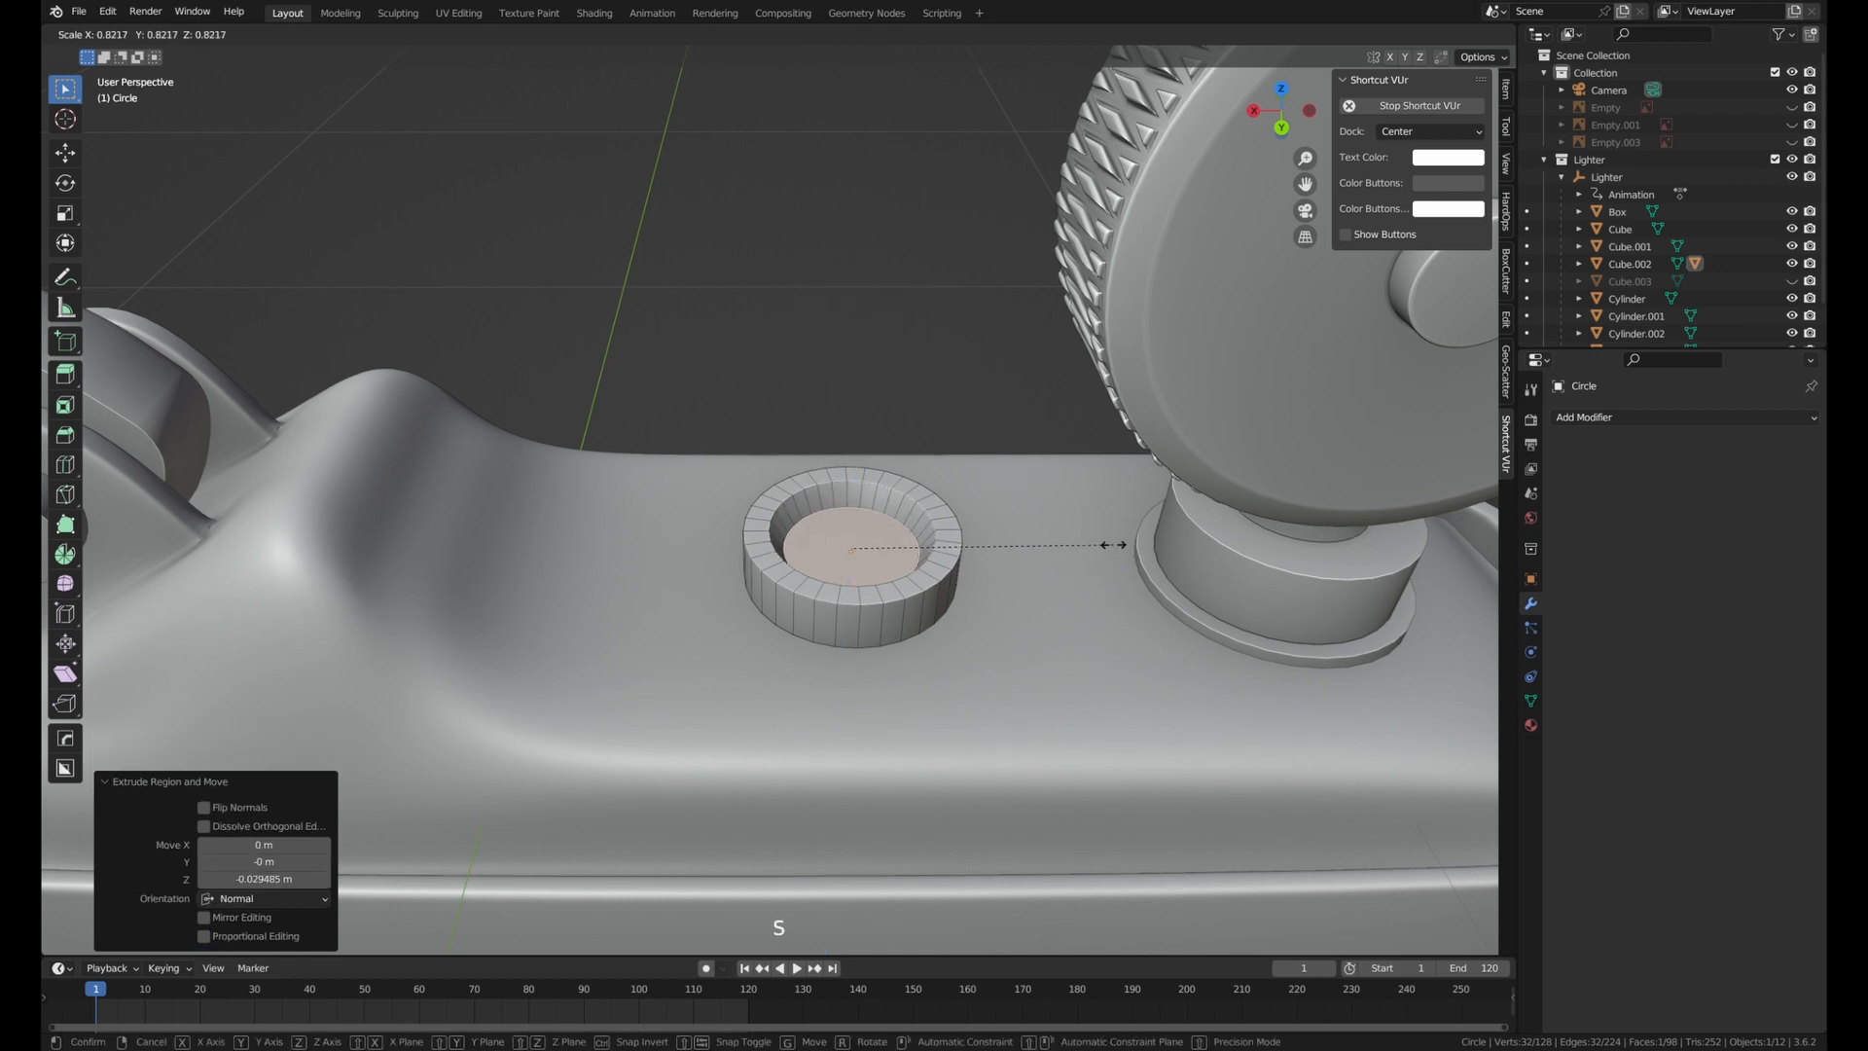
Round the ring's inner and outer top edge loops with a multi-segment bevel.
left_click(850, 572, "alt+shift")
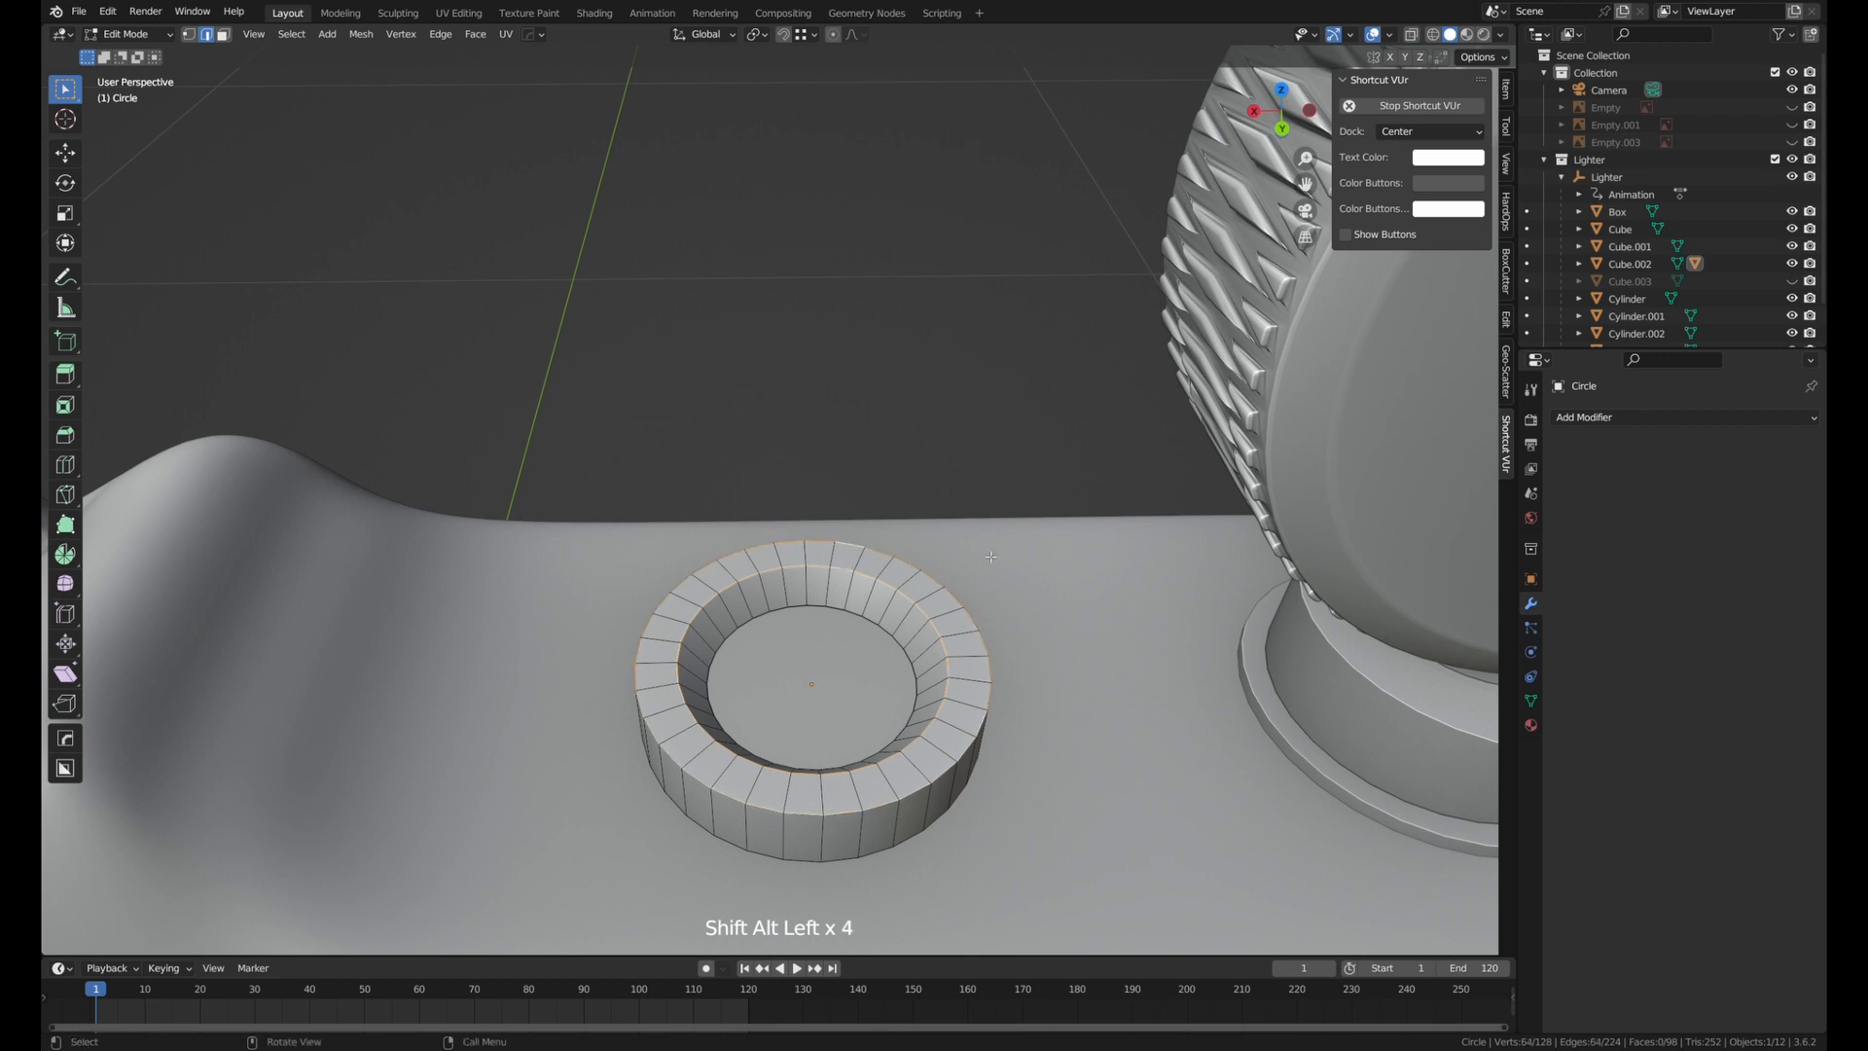
key("ctrl+b")
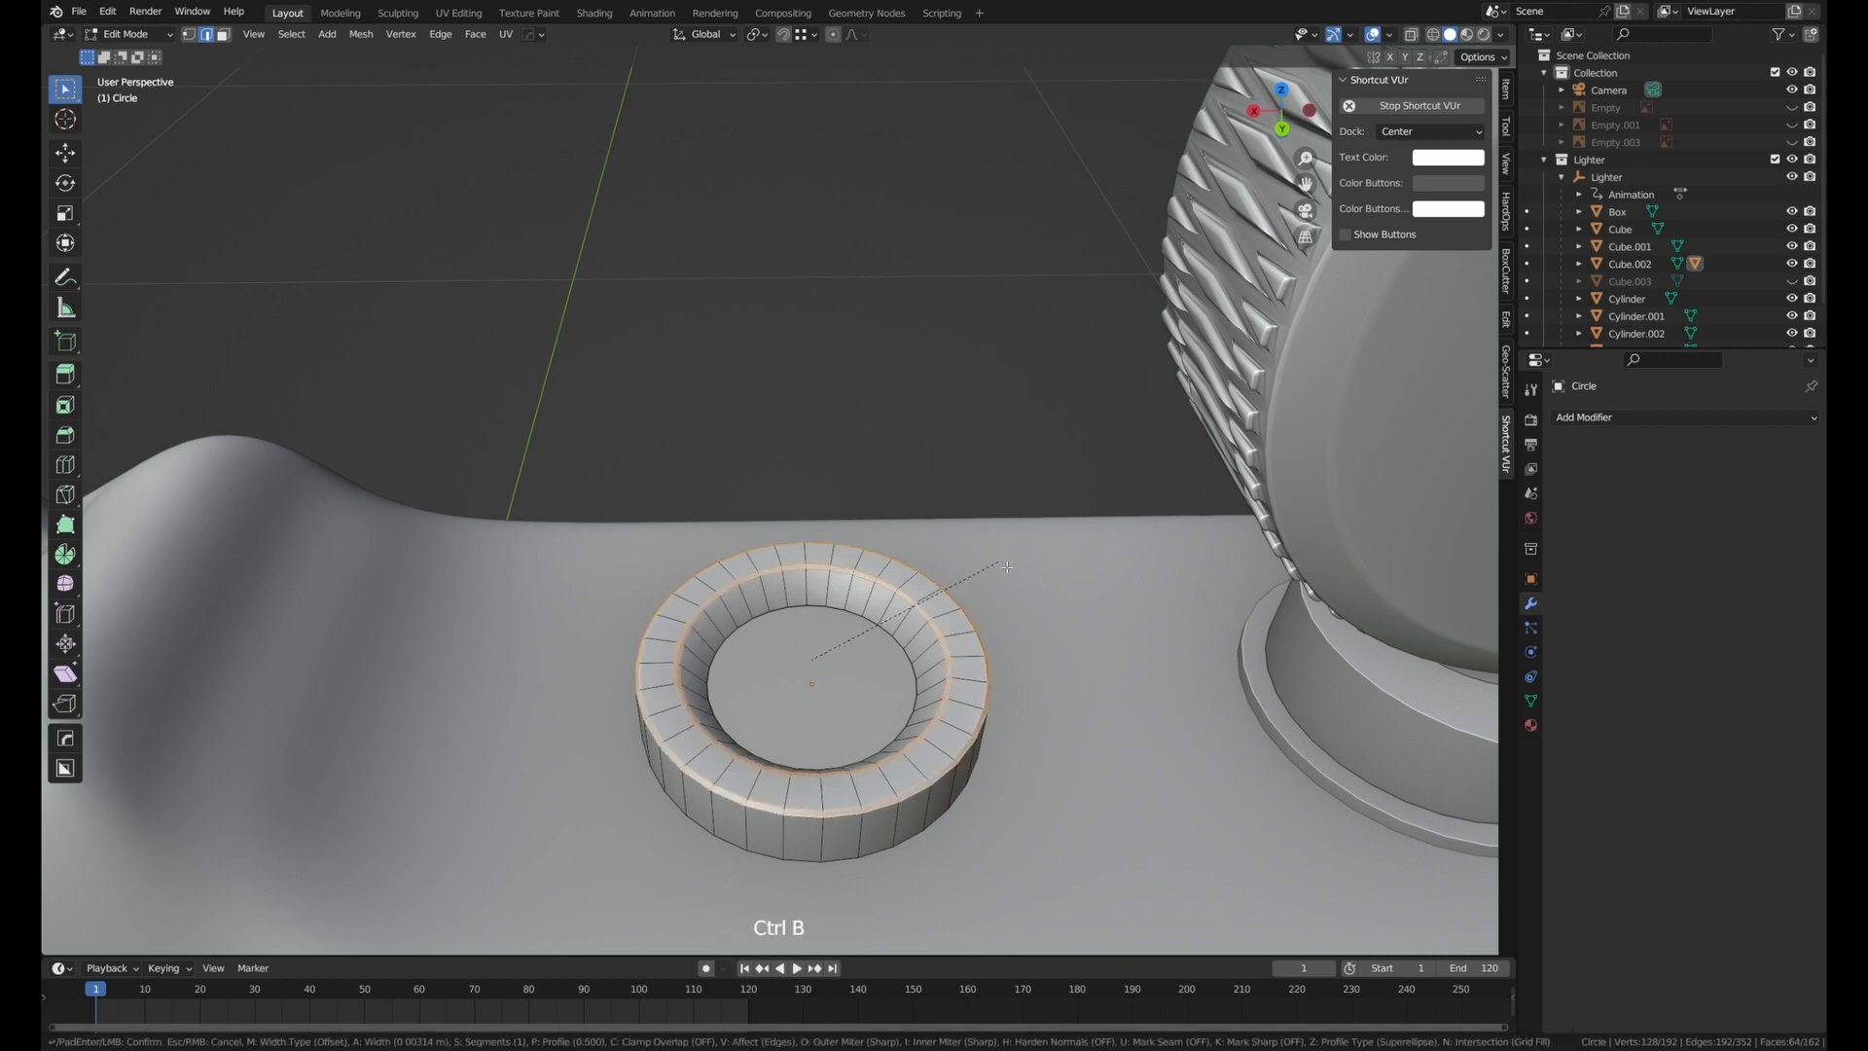
left_click(1017, 569)
Extrude the recess floor about 0.039 m further down, turn snapping off and adjust the floor's height along Z.
left_click(789, 488)
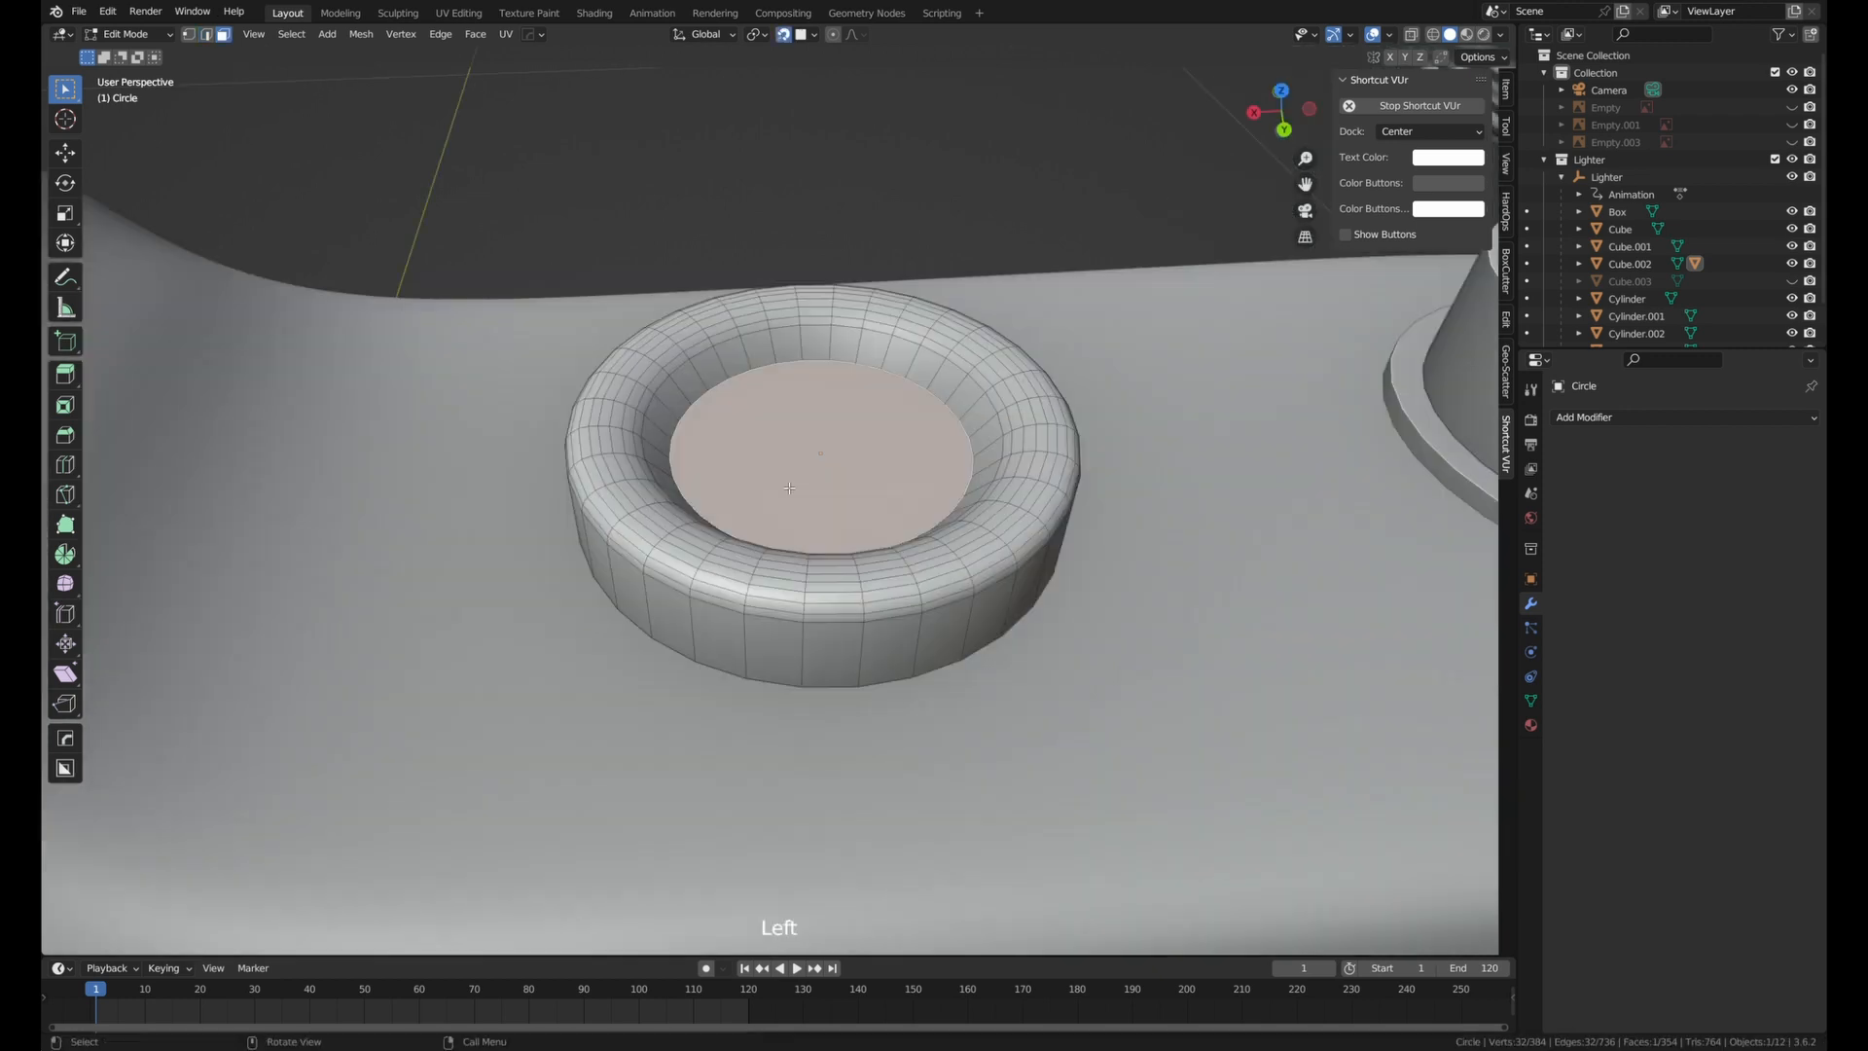
key("e")
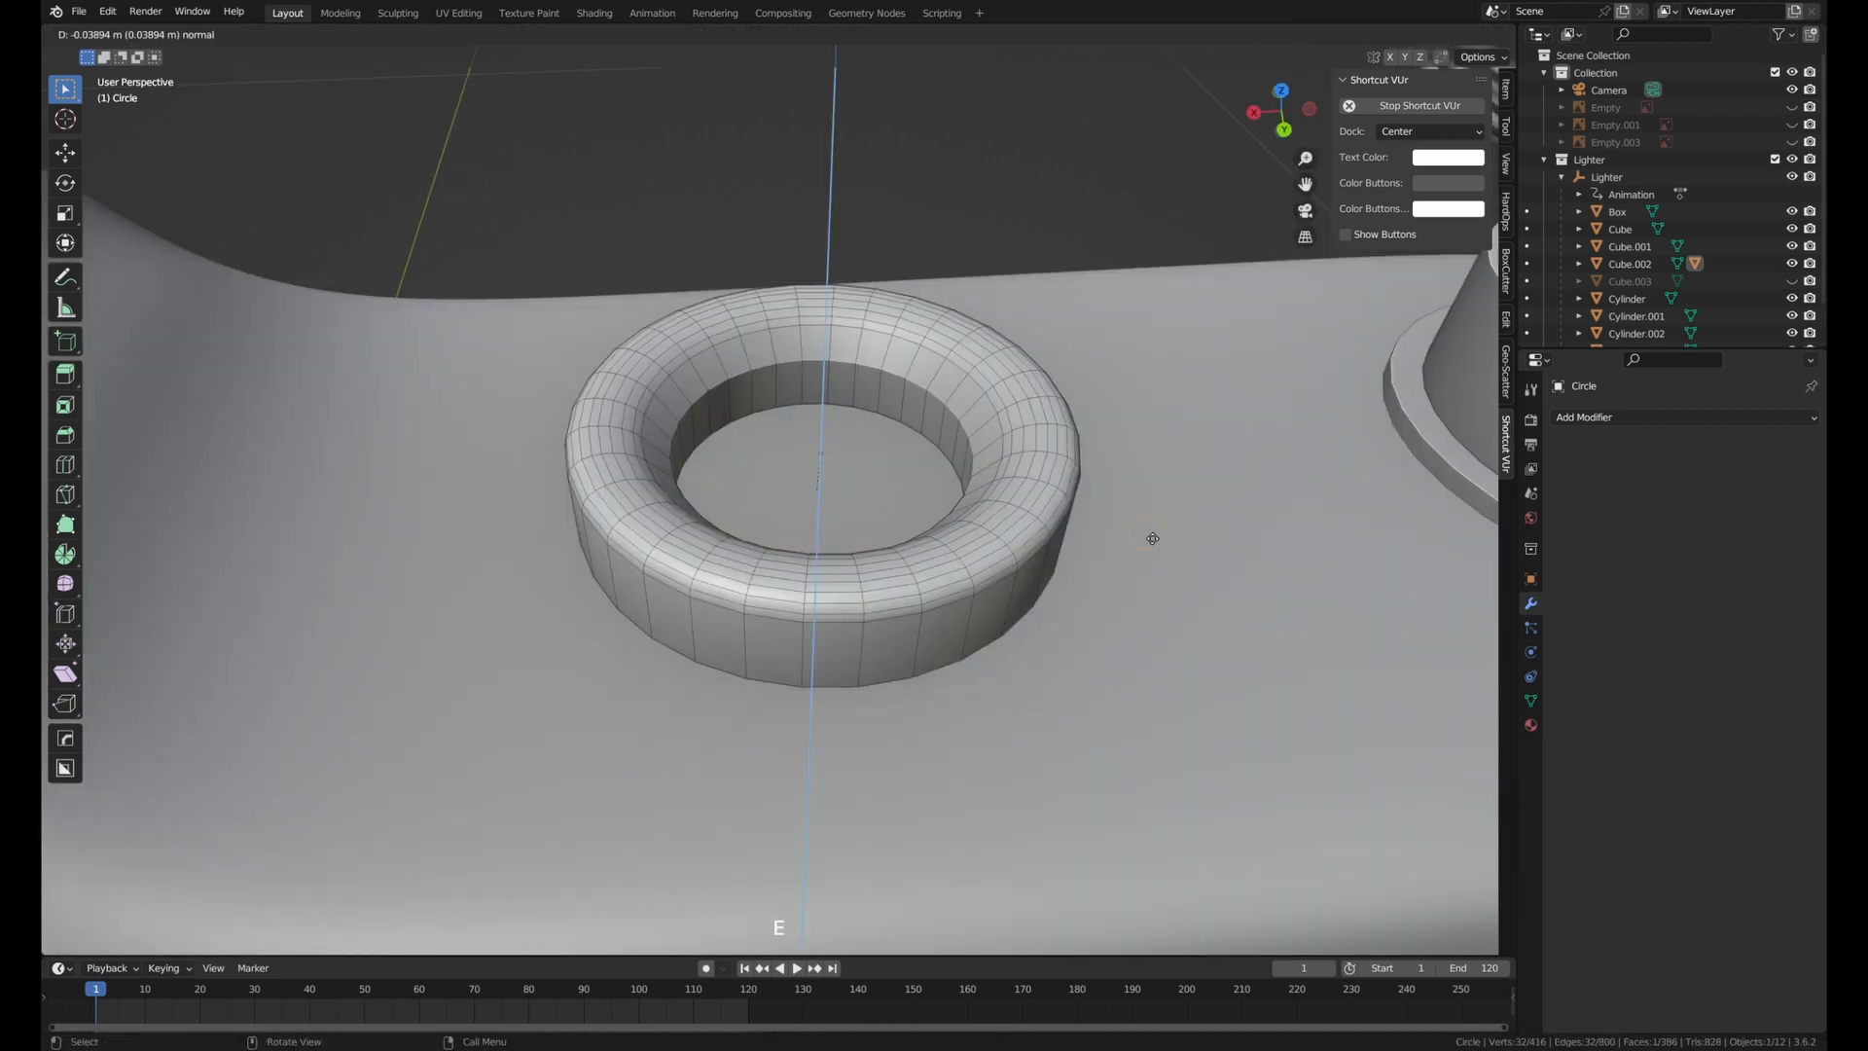
left_click(1152, 538)
key("shift+Tab")
key("g")
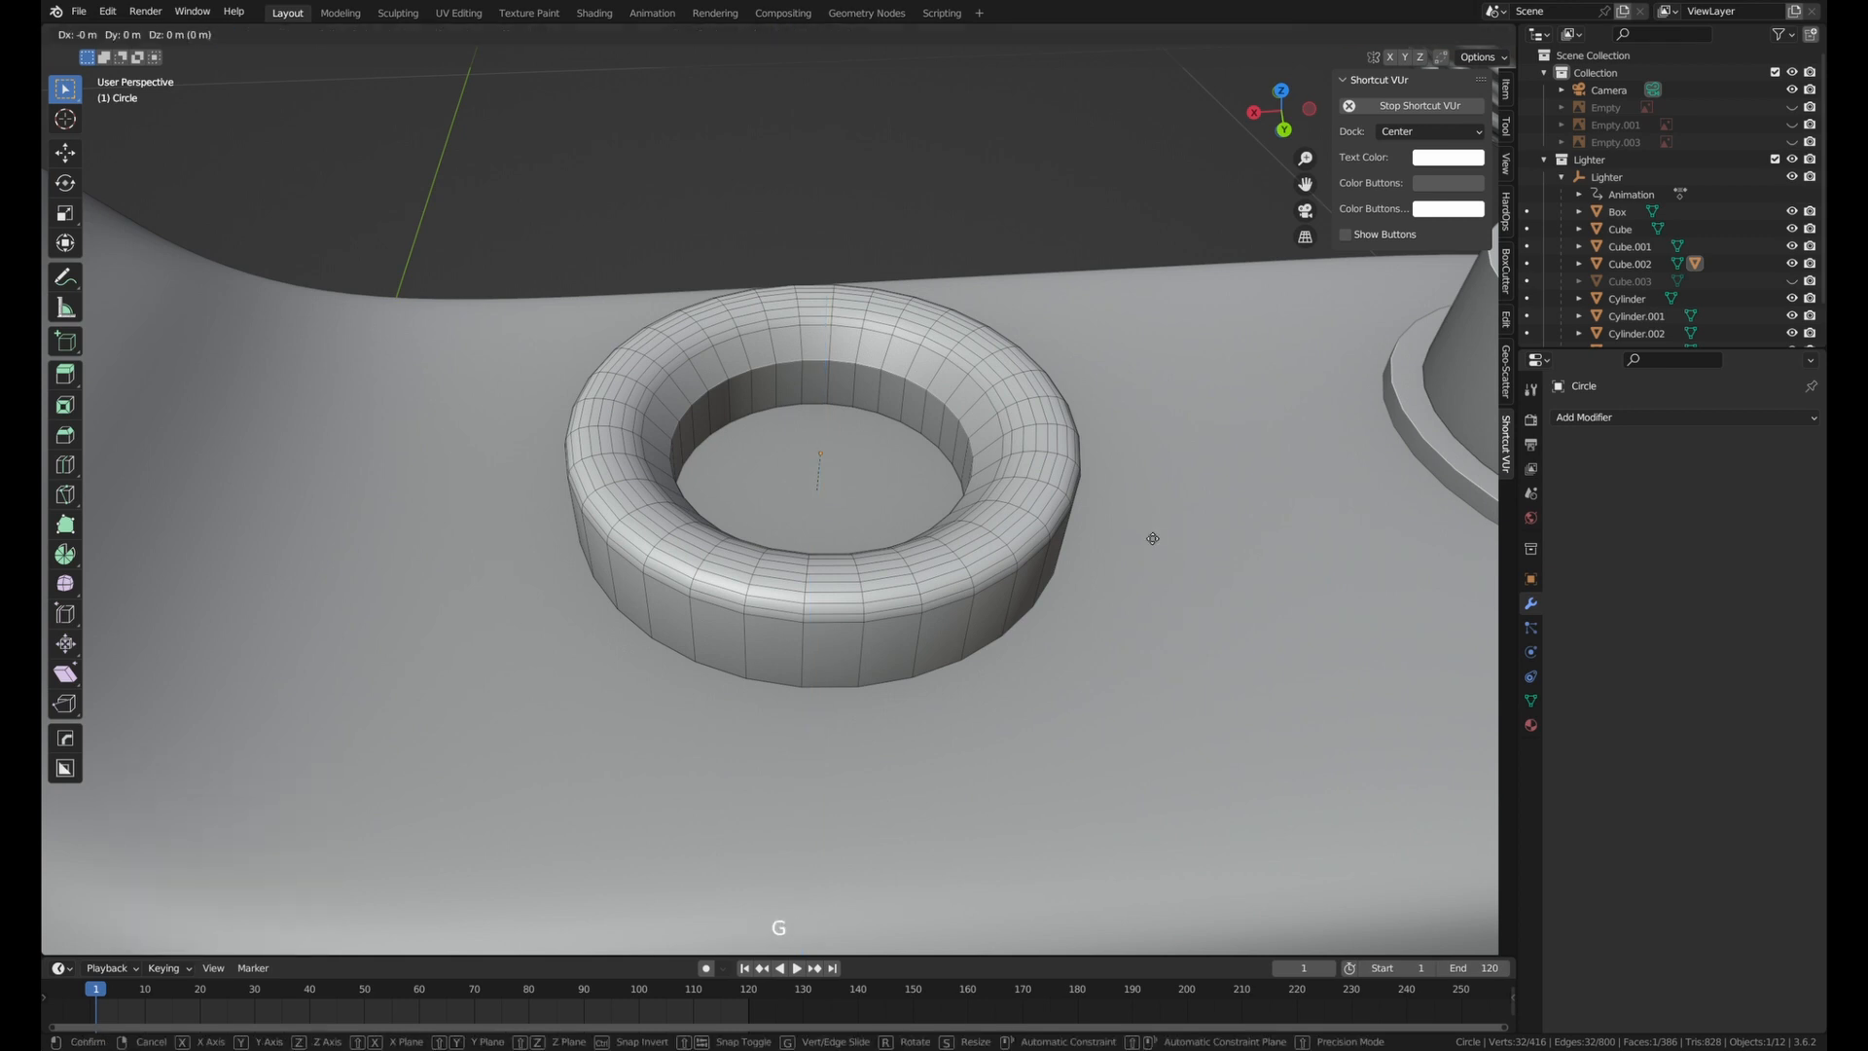
key("z")
left_click(1154, 533)
Bevel the edge loop where the slope meets the deeper hole with four segments, about 0.005 m wide.
left_click(820, 368, "alt+shift")
left_click(820, 368, "alt+shift")
left_click(820, 368, "alt+shift")
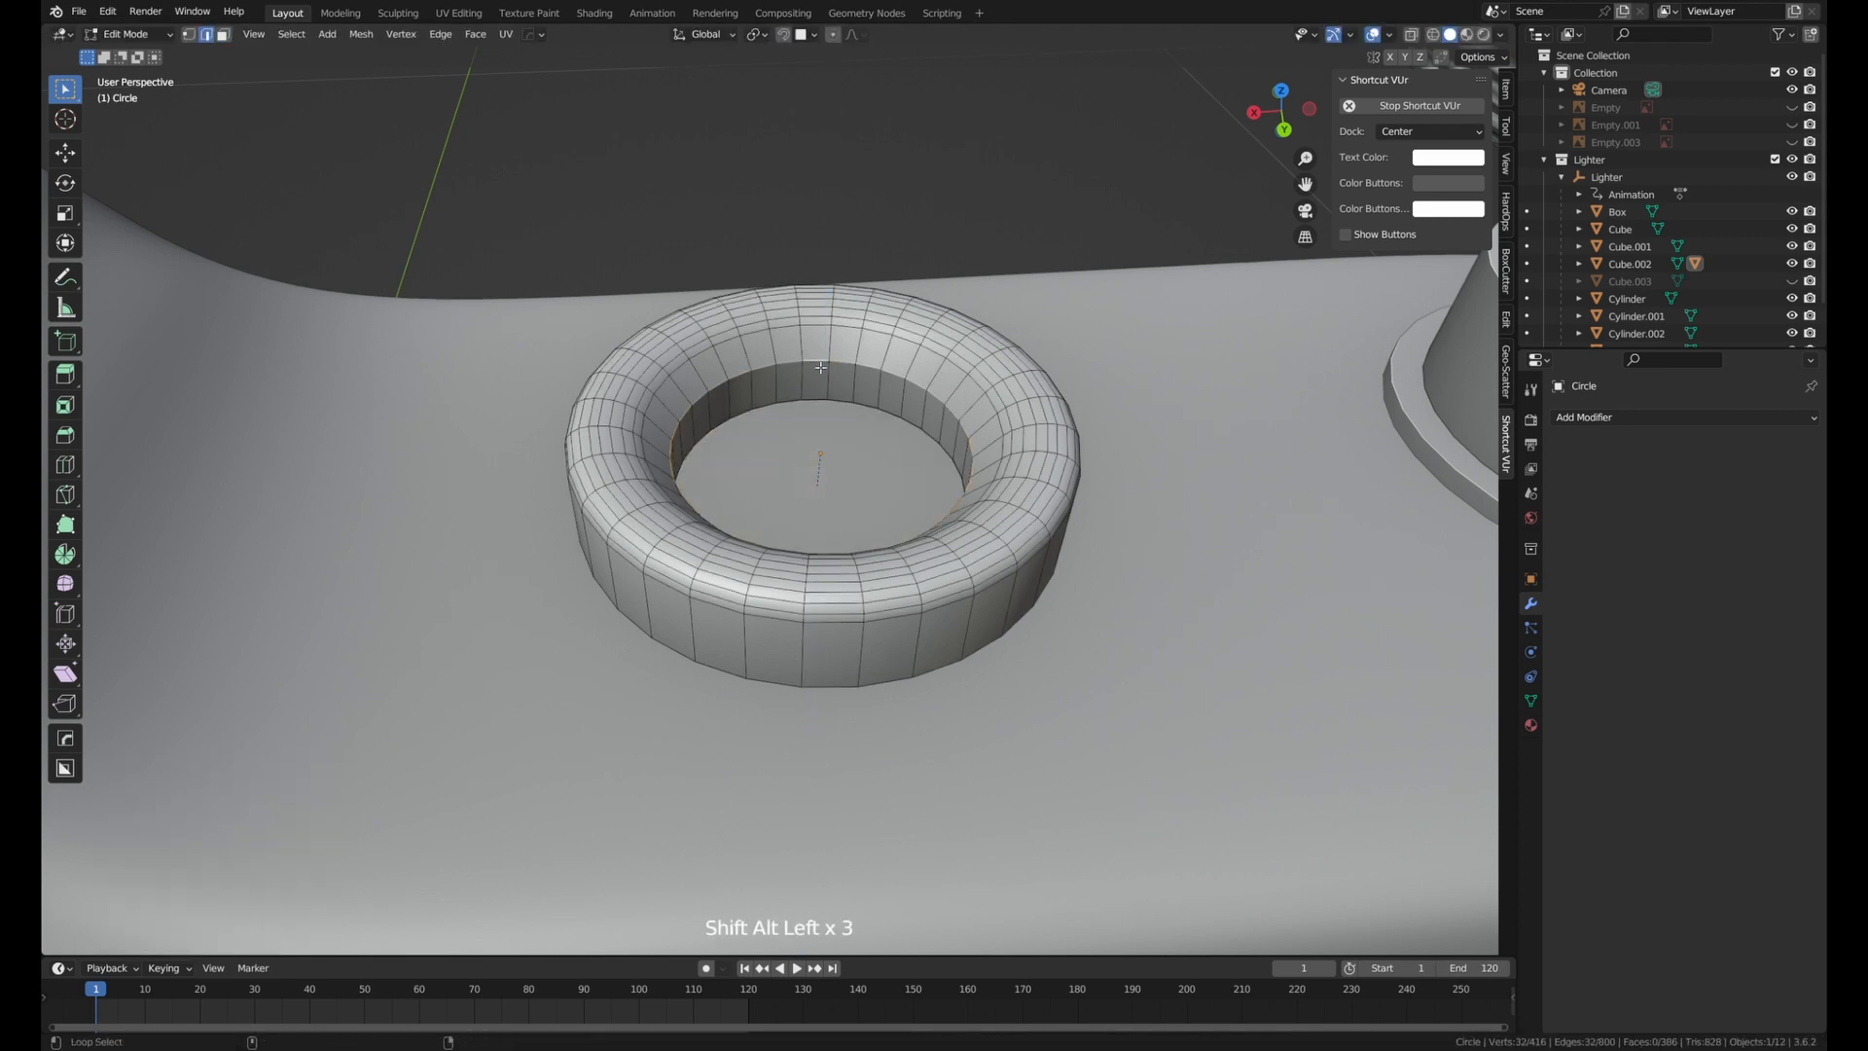
key("ctrl+b")
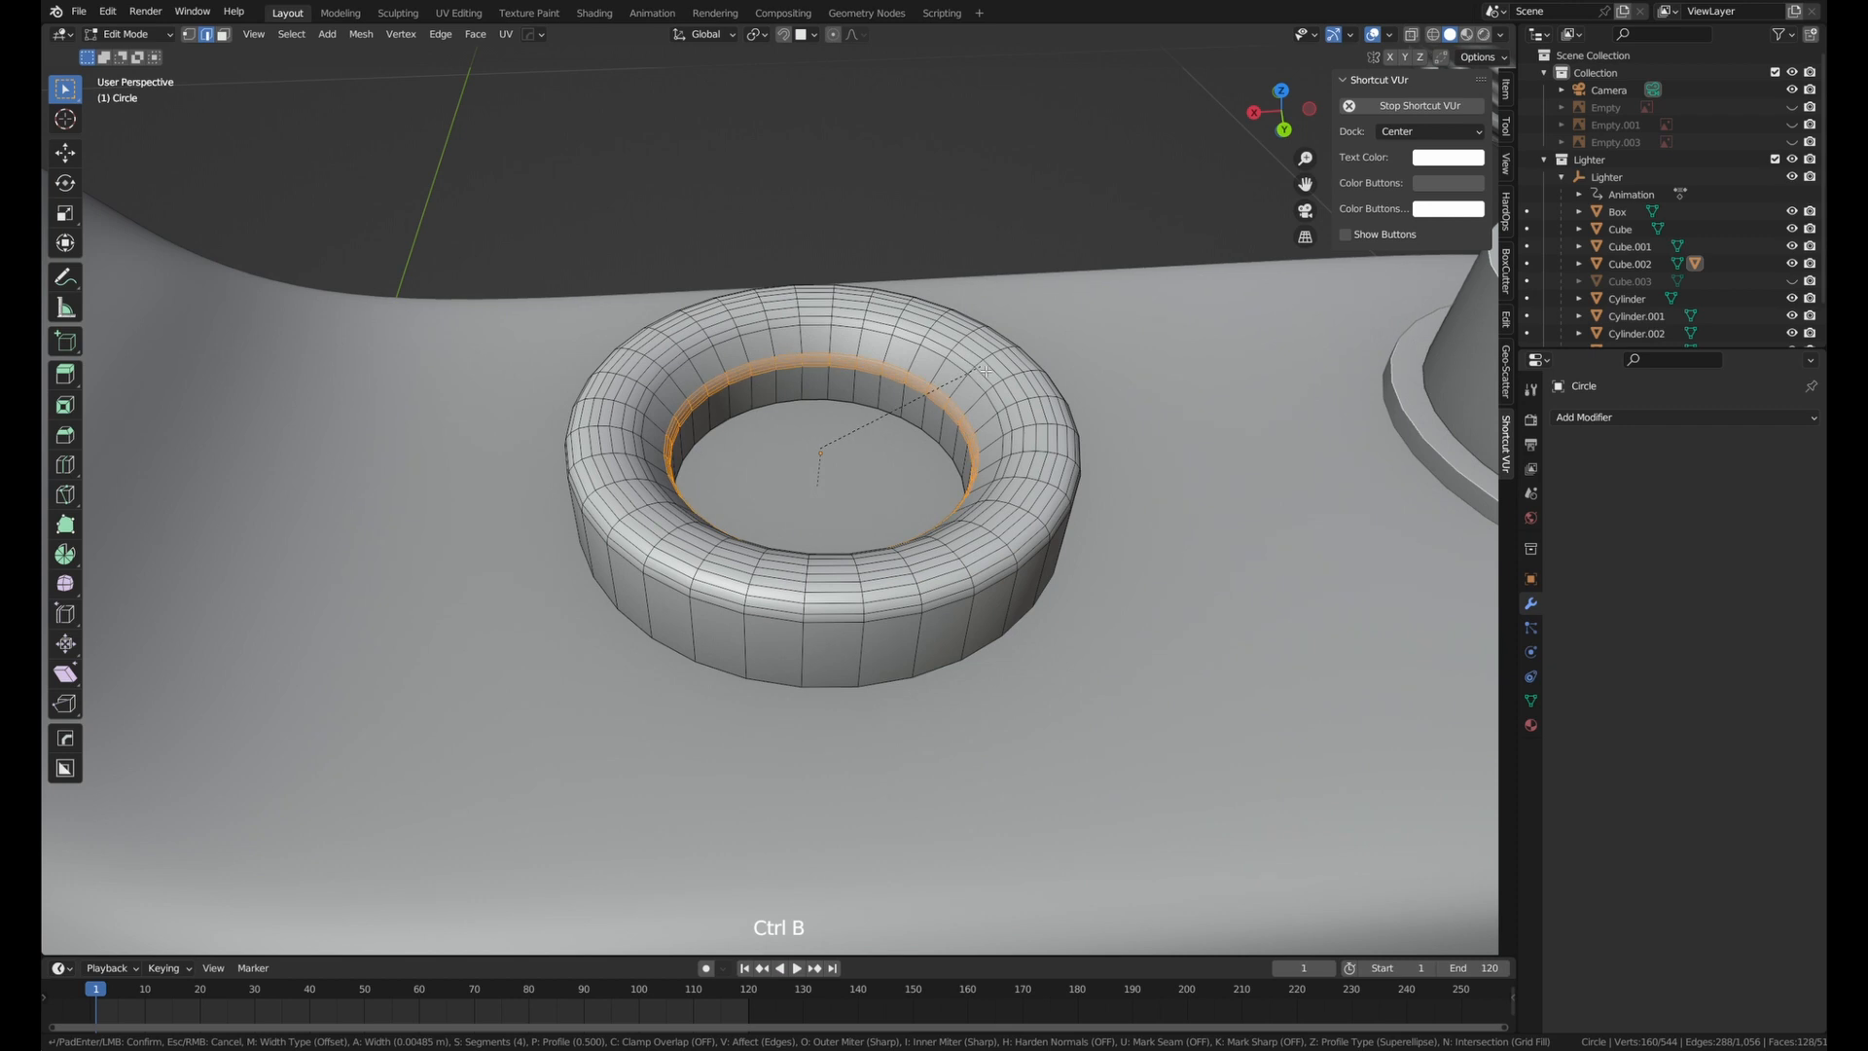
left_click(985, 370)
Draw a small circle cutter at the centre of the ring's recess and array it radially into three overlapping circles.
key("Tab")
mouse_move(985, 371)
middle_mouse_down()
mouse_move(909, 411)
mouse_move(902, 452)
middle_mouse_up()
scroll(876, 486, "up", 4)
mouse_move(775, 594)
left_mouse_down("ctrl")
mouse_move(848, 607)
mouse_move(932, 660)
left_mouse_up("ctrl")
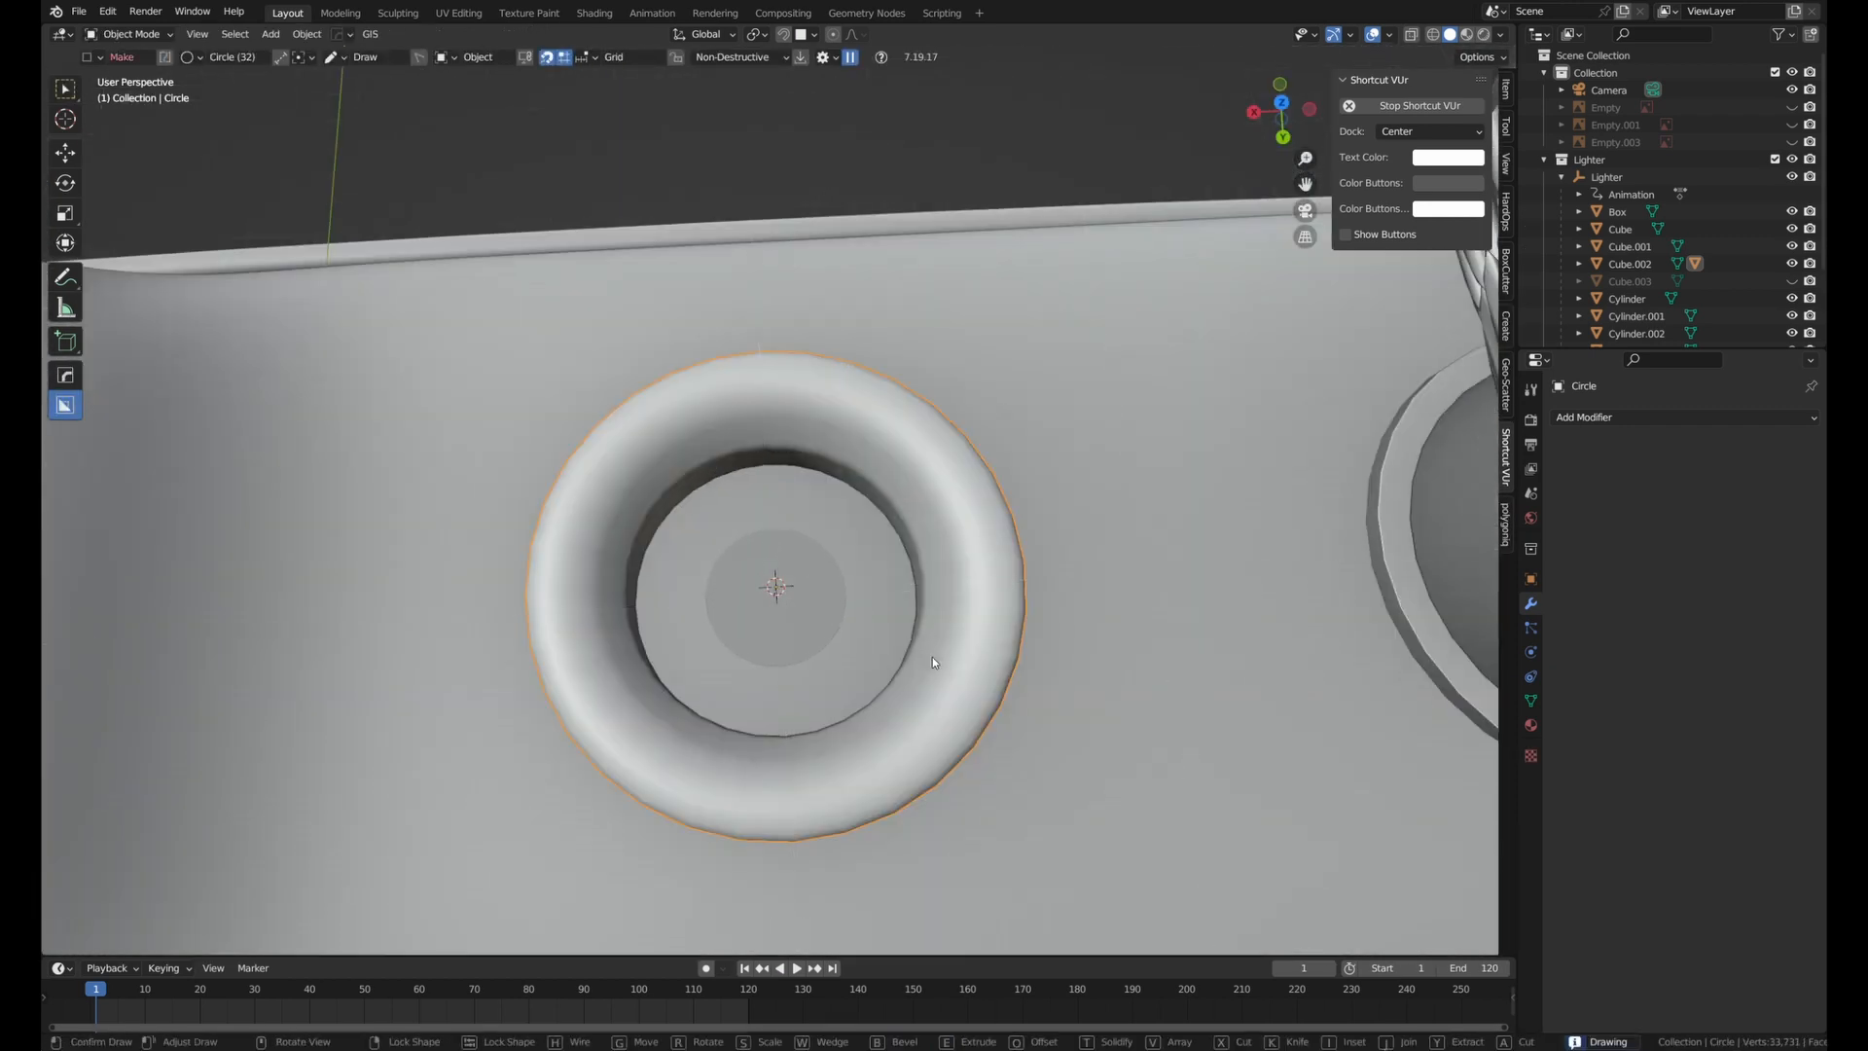
key("v")
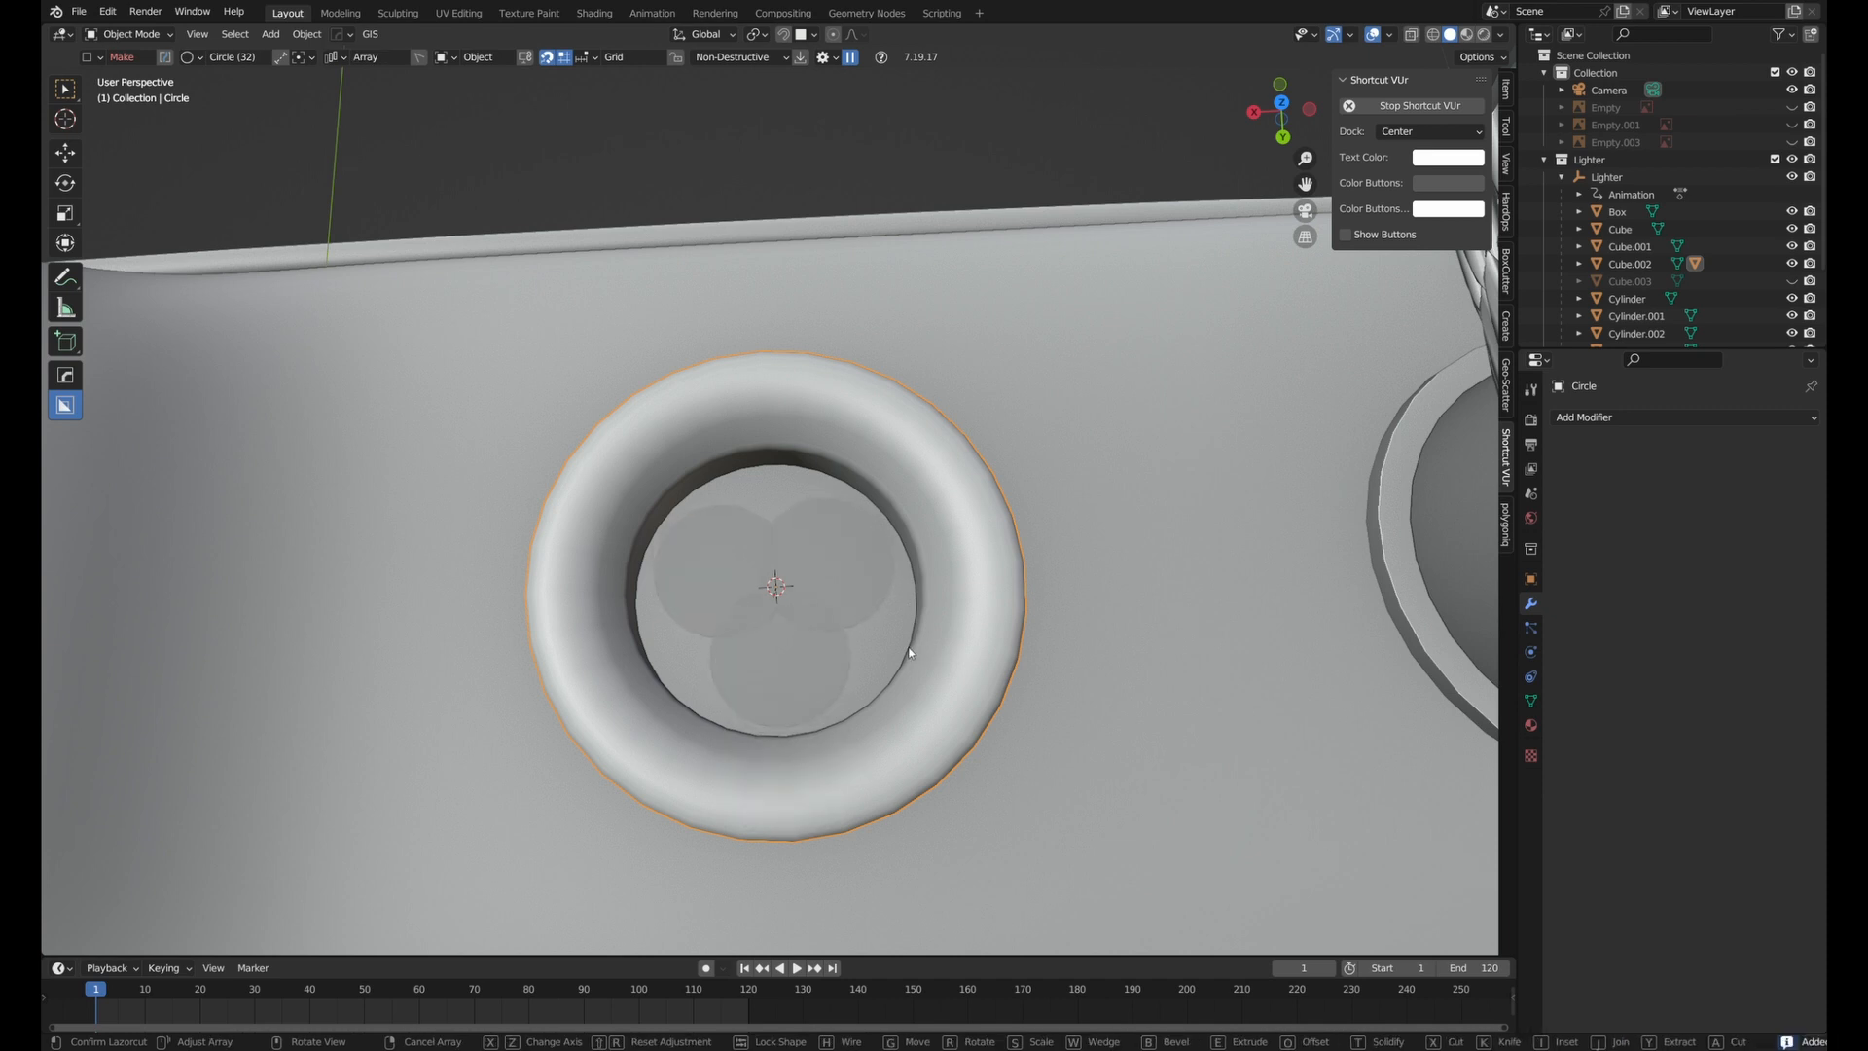
scroll(823, 650, "up", 3)
Extrude the three overlapping circles upward into tall rods rising well above the ring.
middle_click_drag(823, 650, 854, 594)
scroll(854, 594, "down", 4)
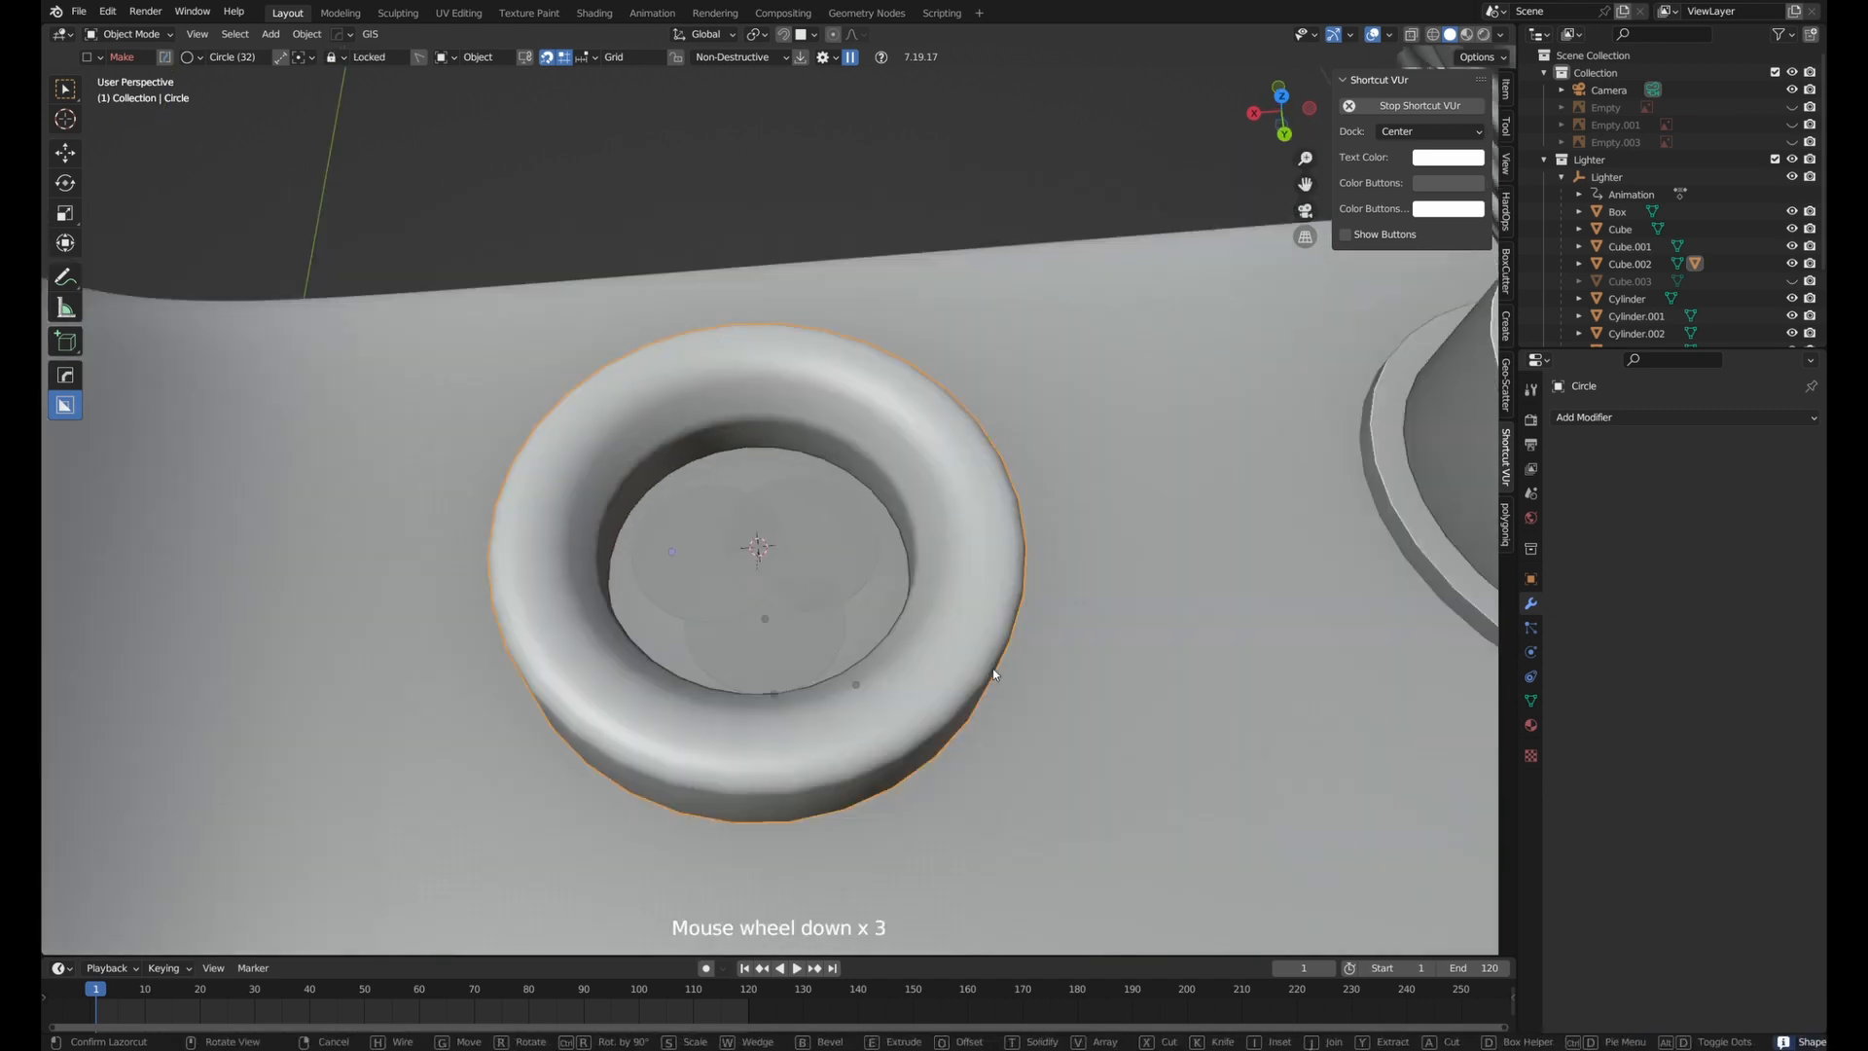
key("e")
left_click(775, 264)
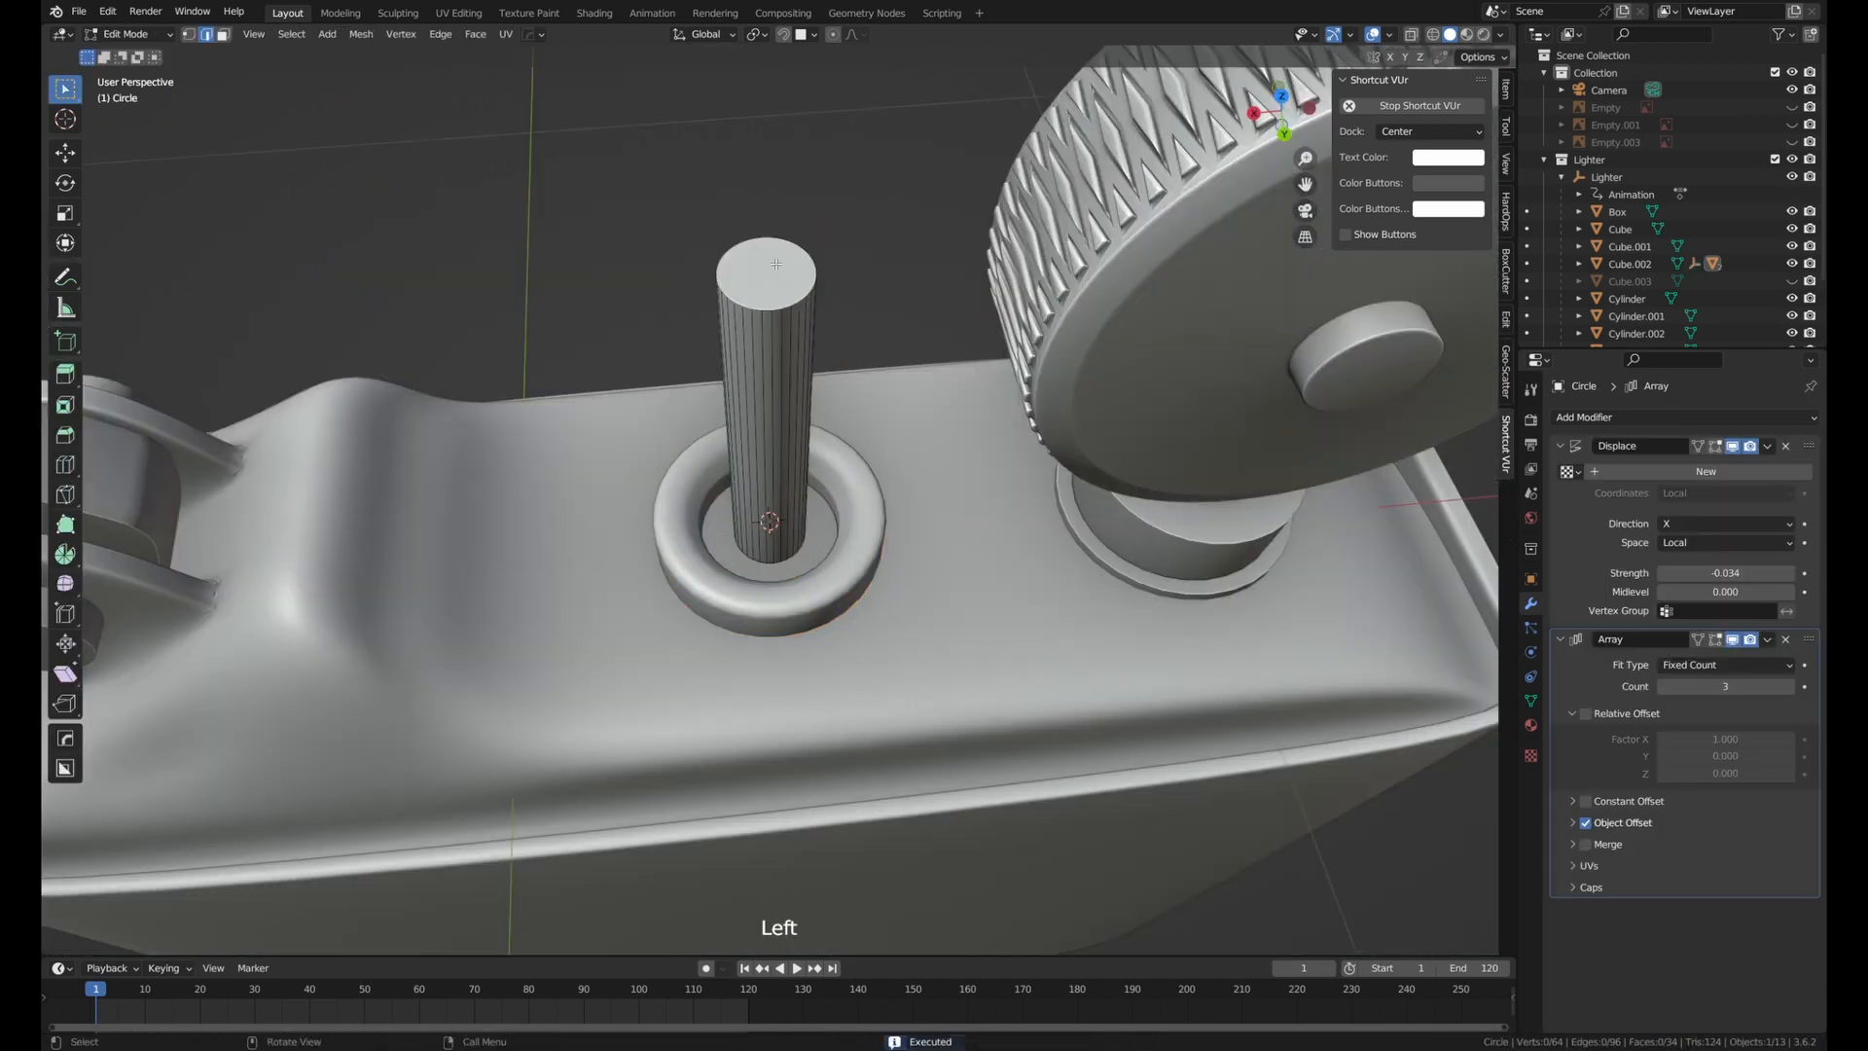
Delete the sides and bottoms of the three rods, keeping only their overlapping top discs.
key("Tab")
key("Tab")
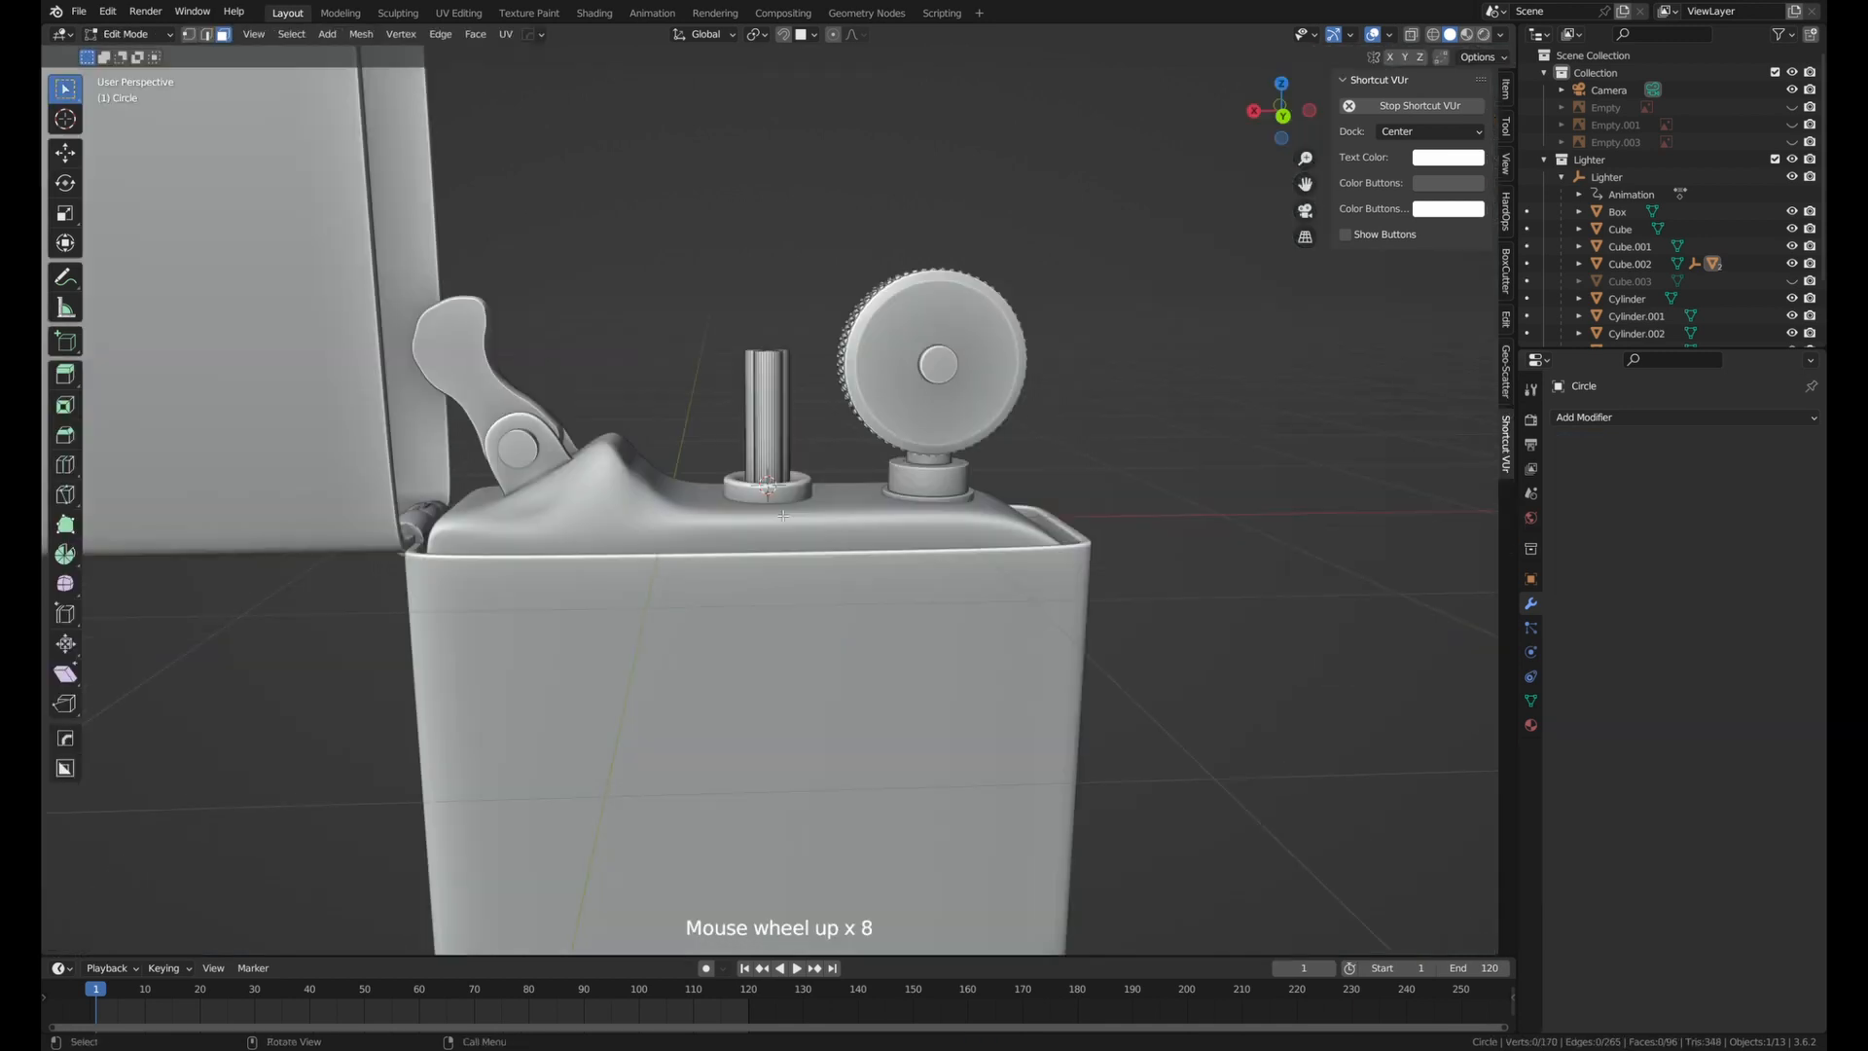
scroll(801, 419, "up", 6)
left_click_drag(633, 525, 961, 404)
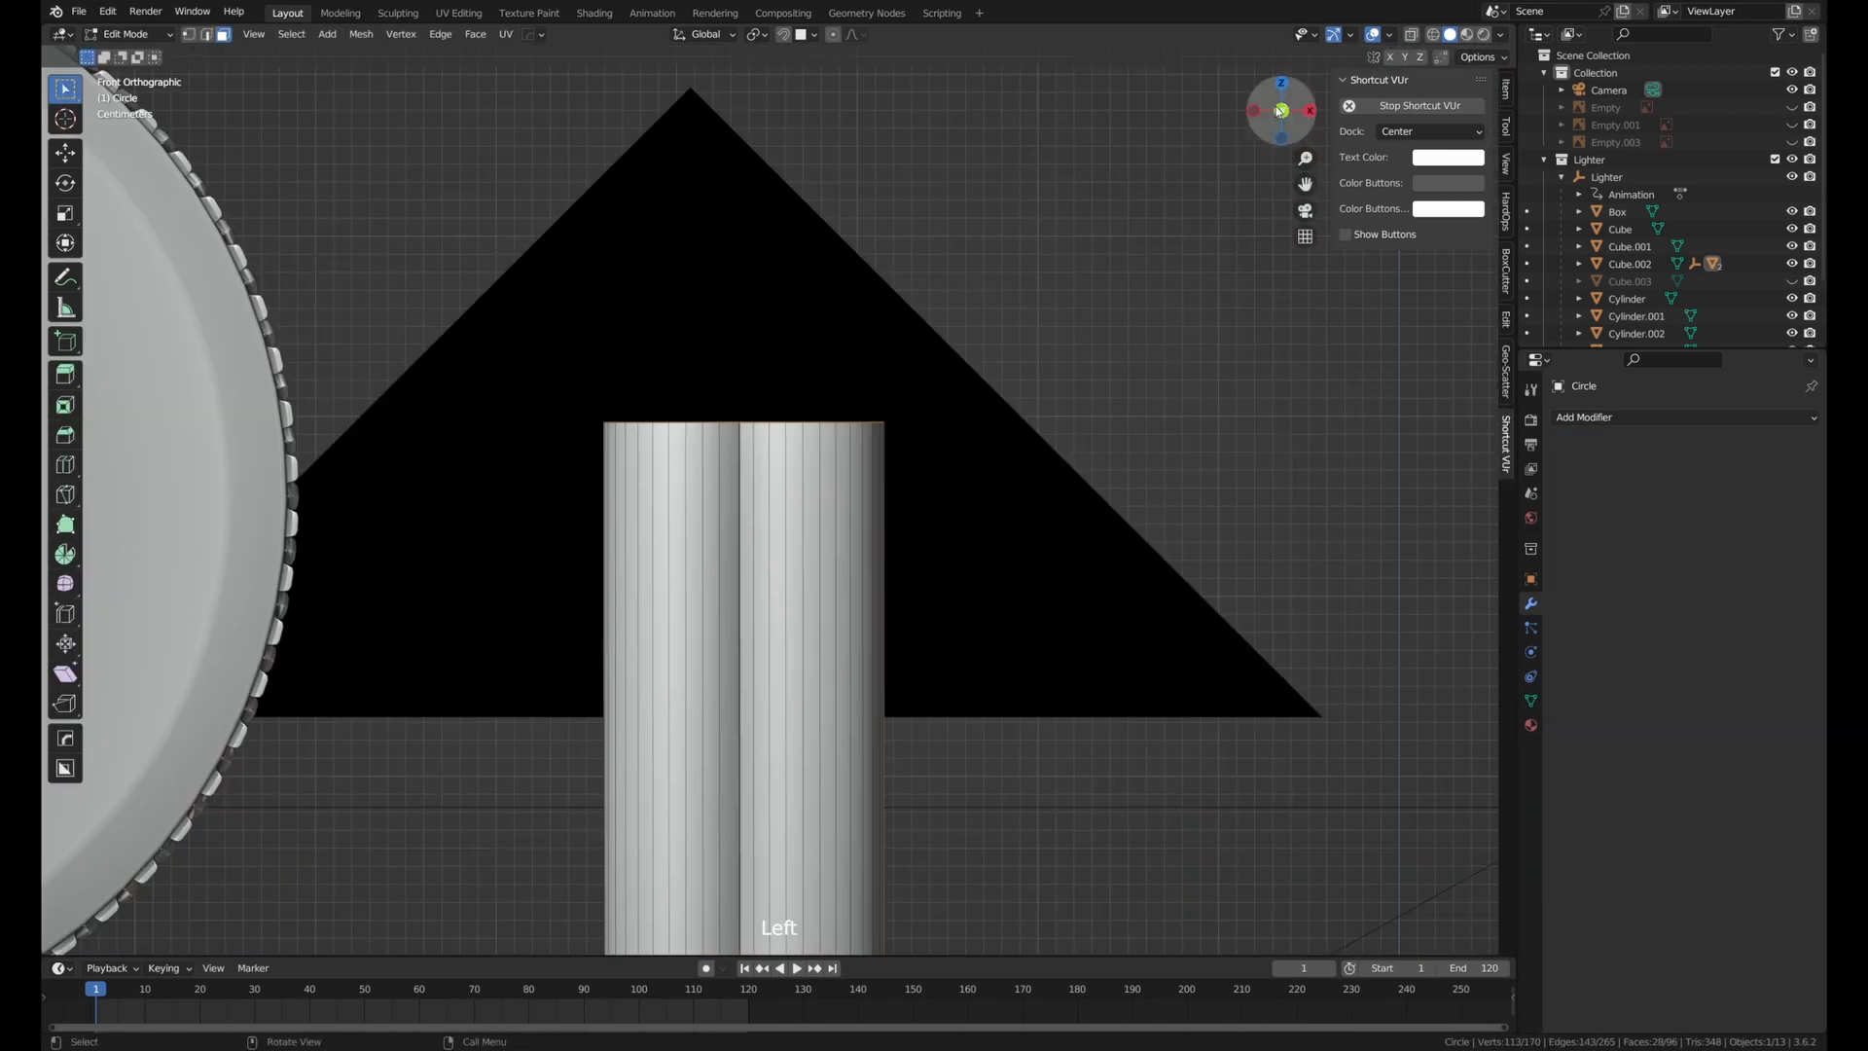
key("2")
key("alt+z")
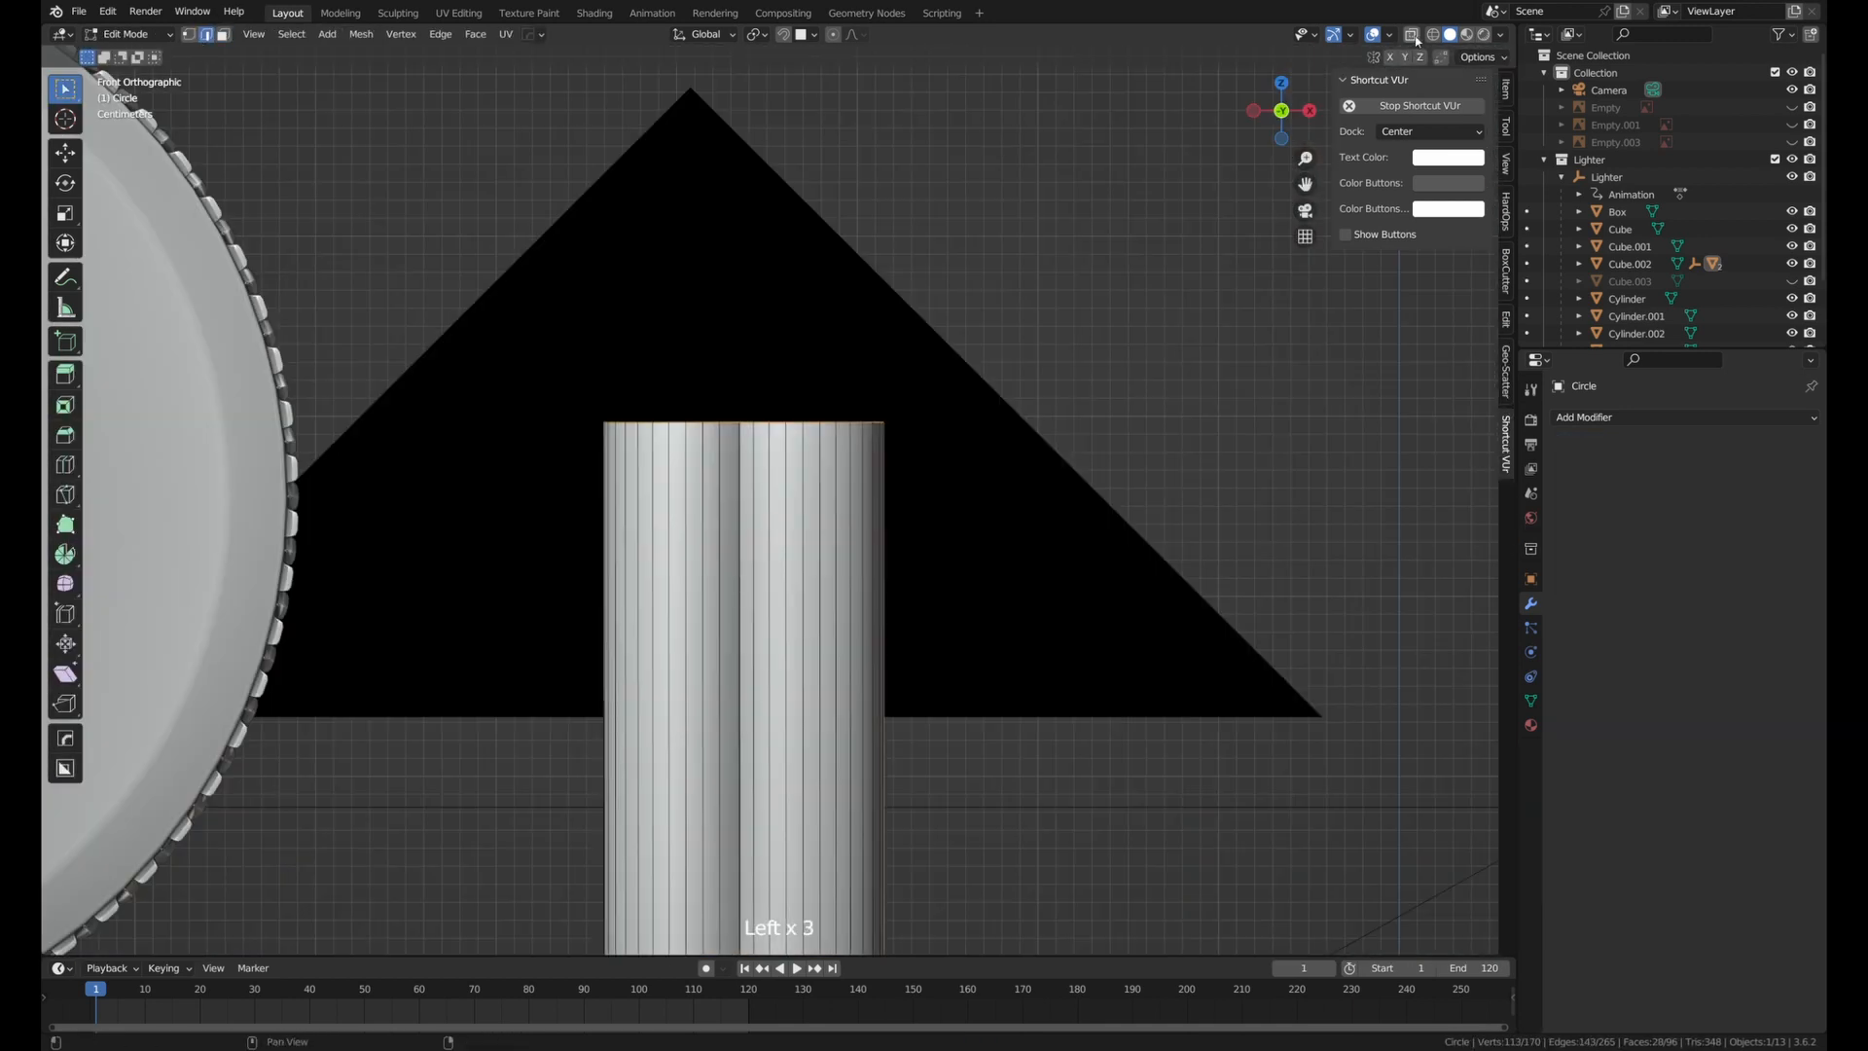
middle_click_drag(739, 418, 767, 375)
key("x")
left_click(767, 376)
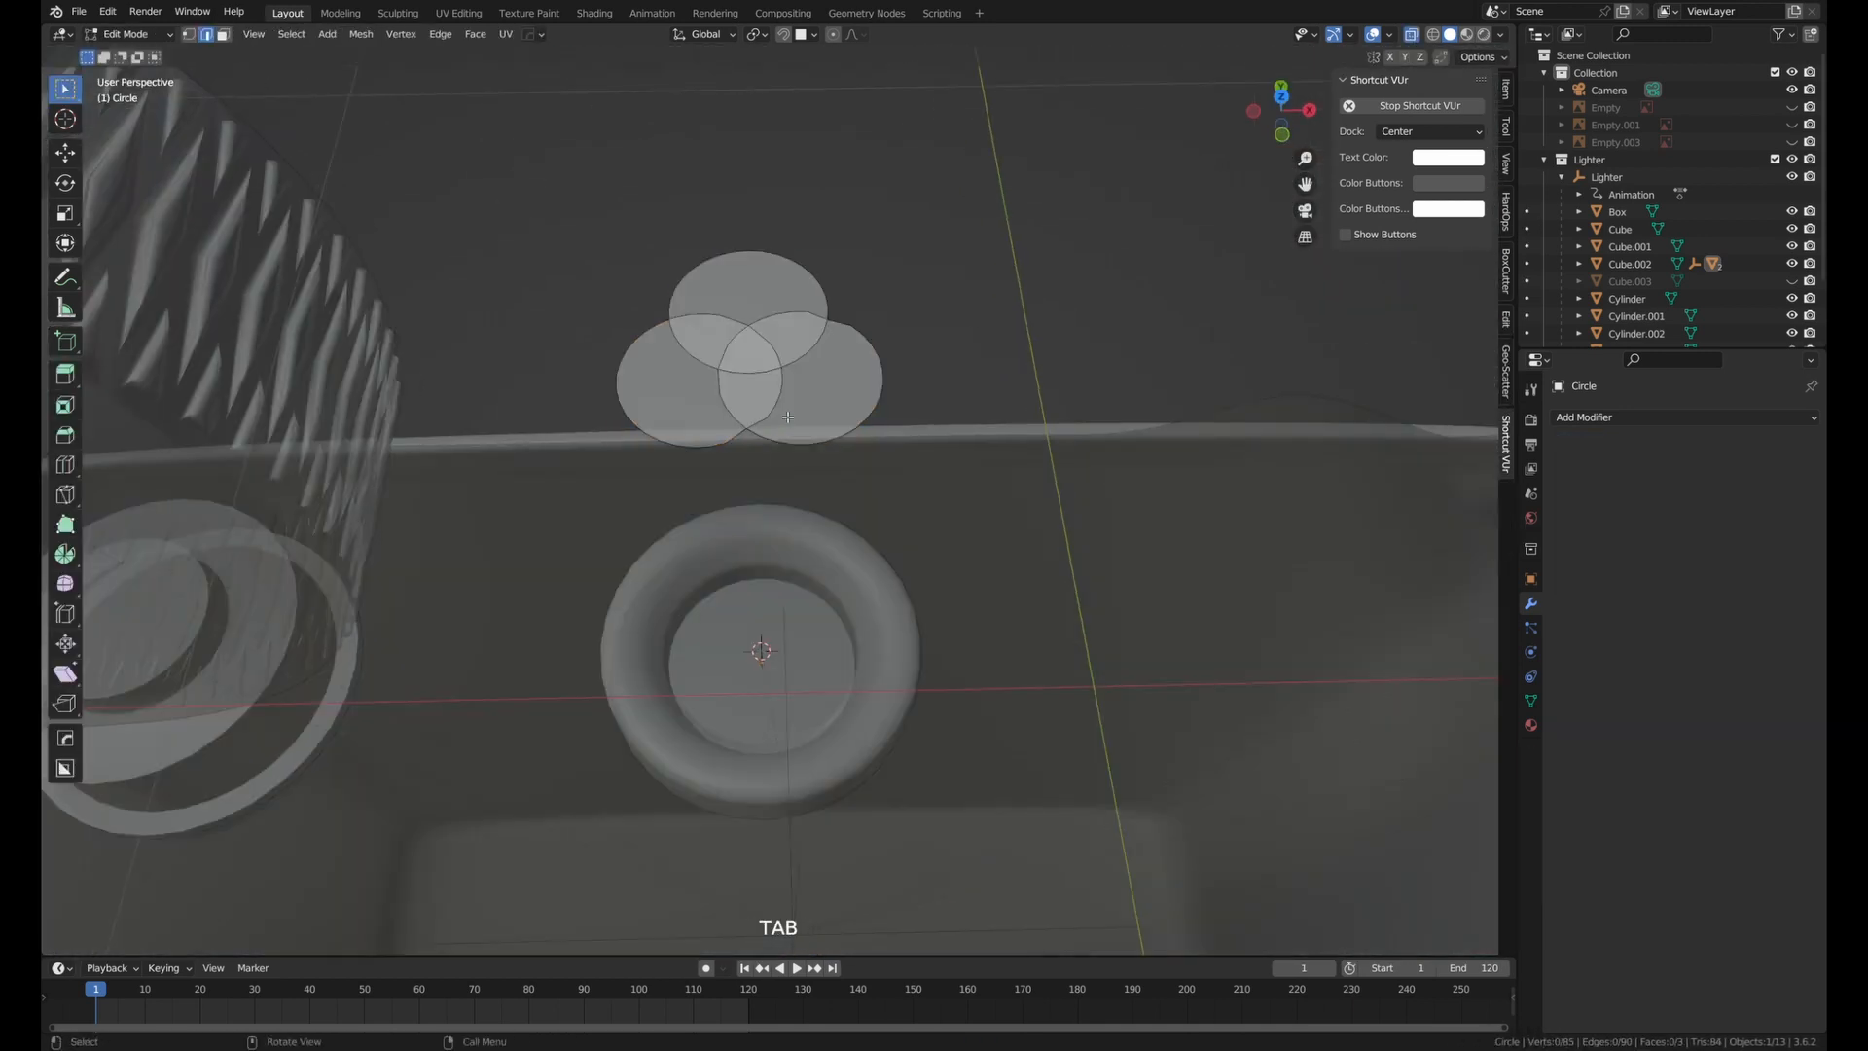
Delete the inner overlapping arcs of the three discs, keeping only the outer trefoil outline.
middle_click_drag(837, 389, 862, 358)
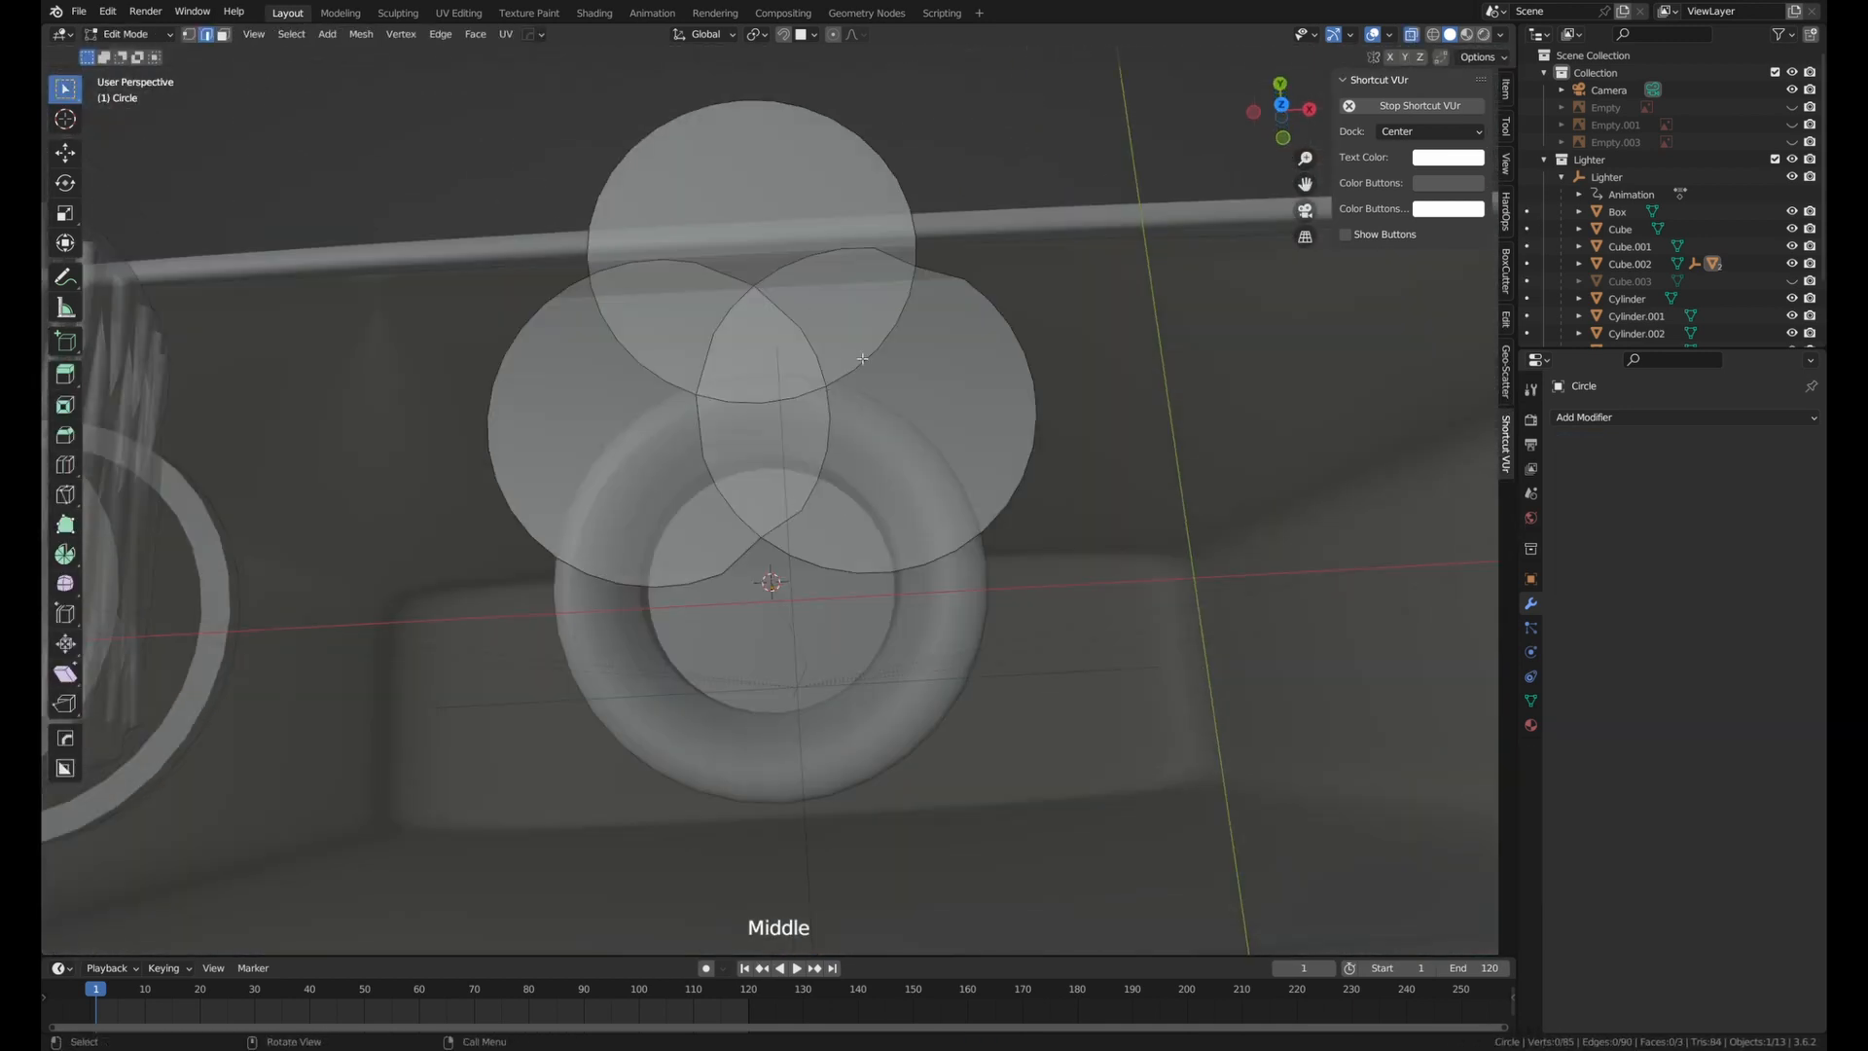
left_click(744, 399, "ctrl+shift")
left_click(744, 399, "ctrl+shift")
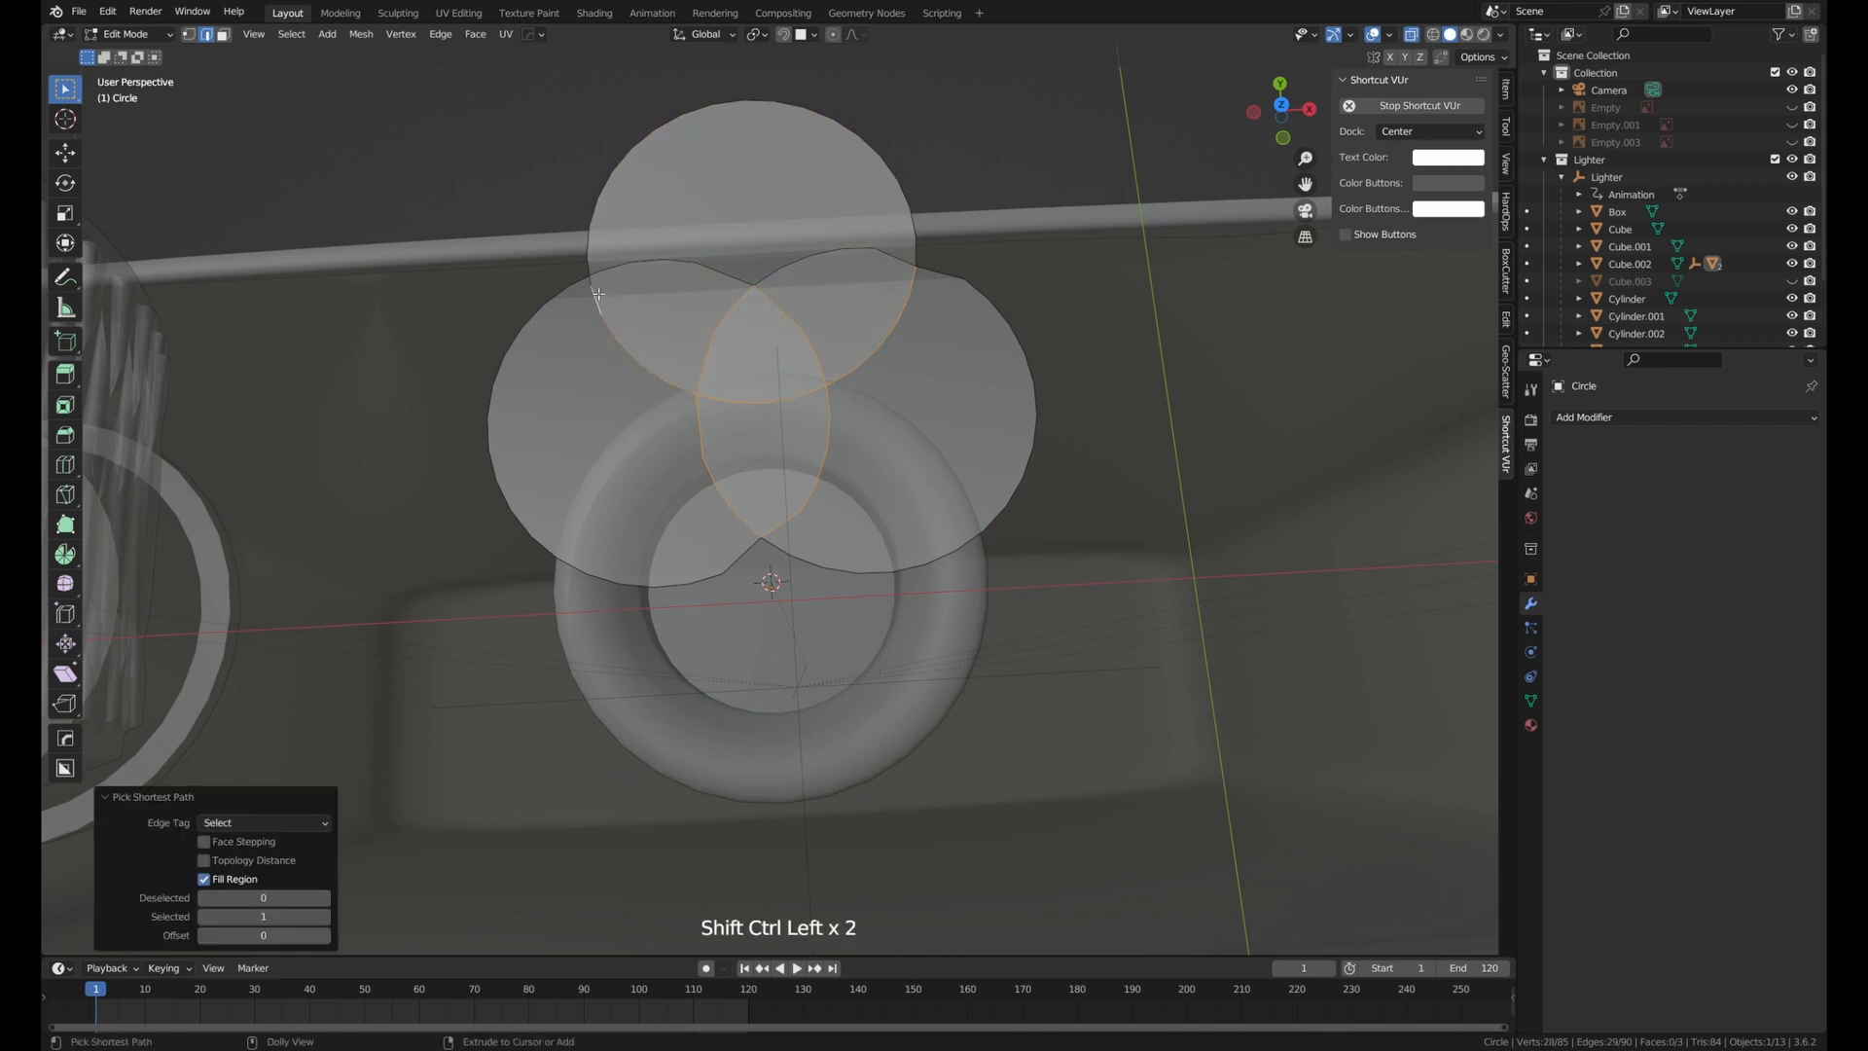
scroll(778, 467, "down", 2)
key("x")
left_click(825, 506)
left_click(1028, 374, "ctrl")
key("x")
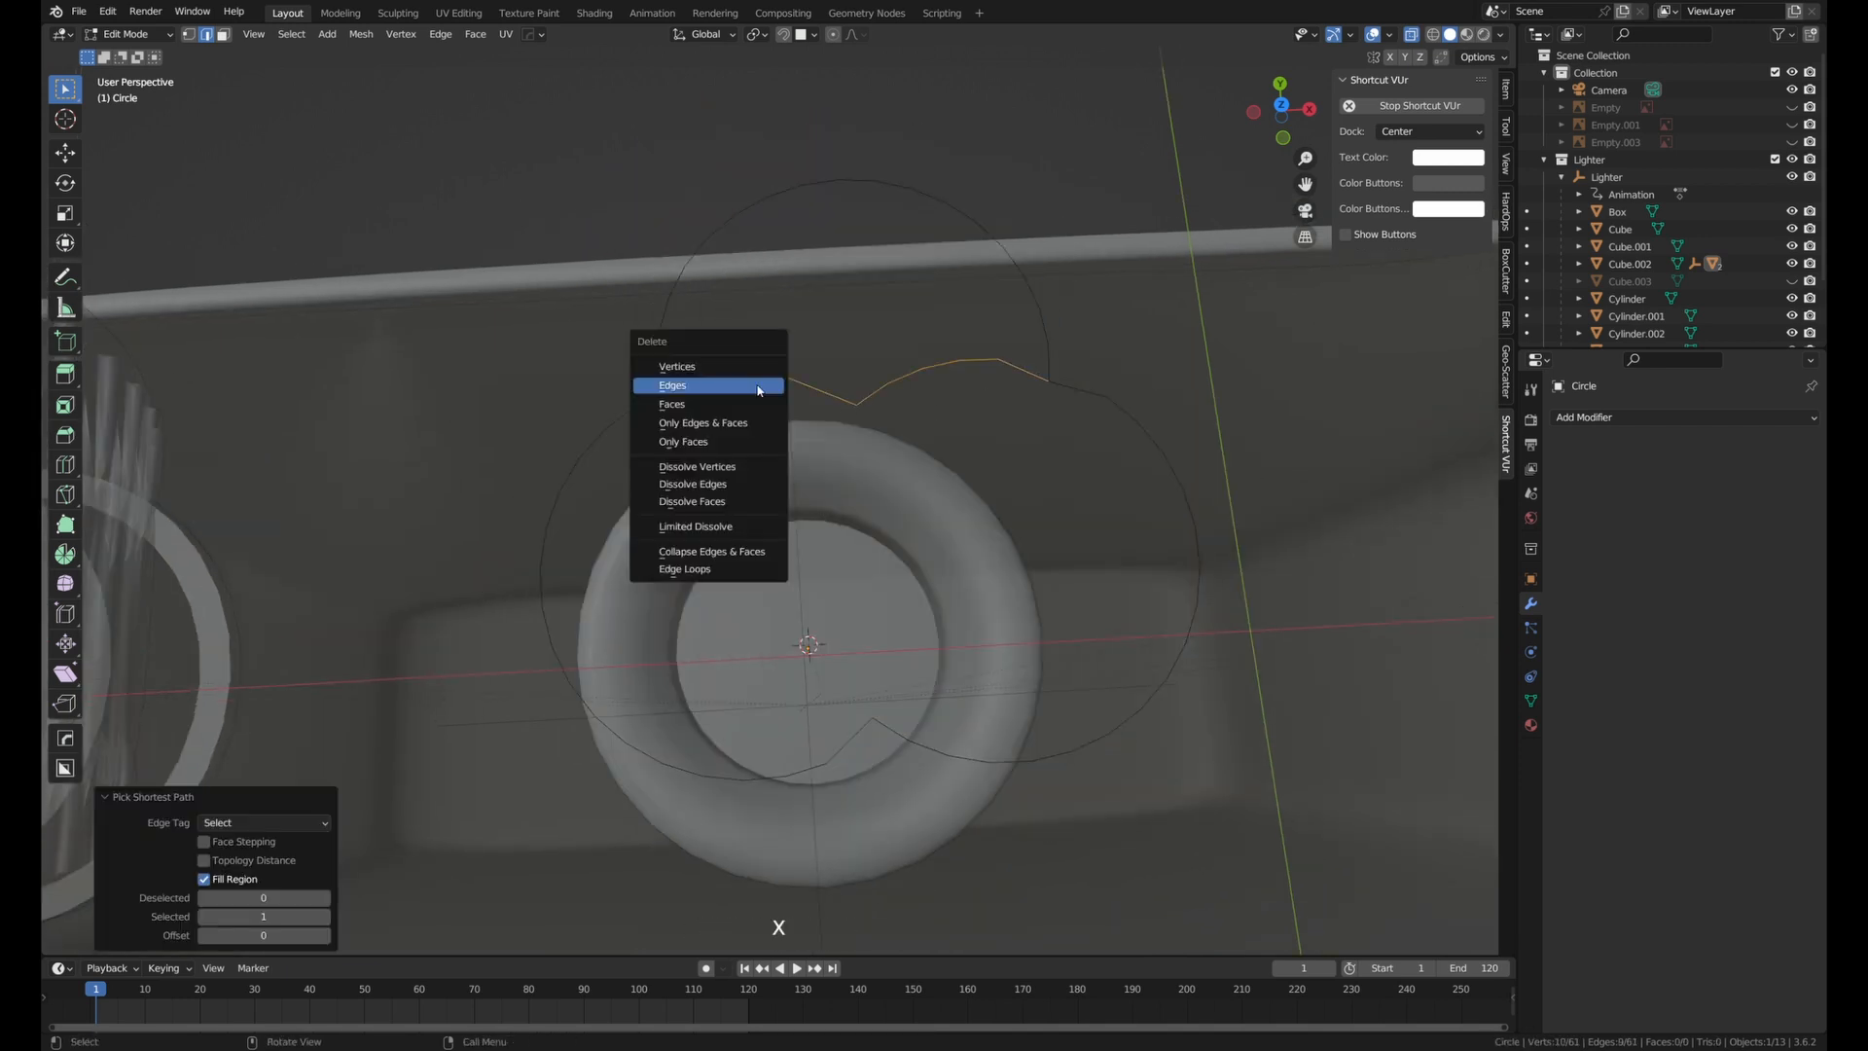
left_click(759, 389)
Join the two loose vertices at the trefoil's notch to close the gap in the outline.
key("Tab")
left_click(66, 88)
key("Tab")
key("1")
left_click_drag(704, 383, 677, 416)
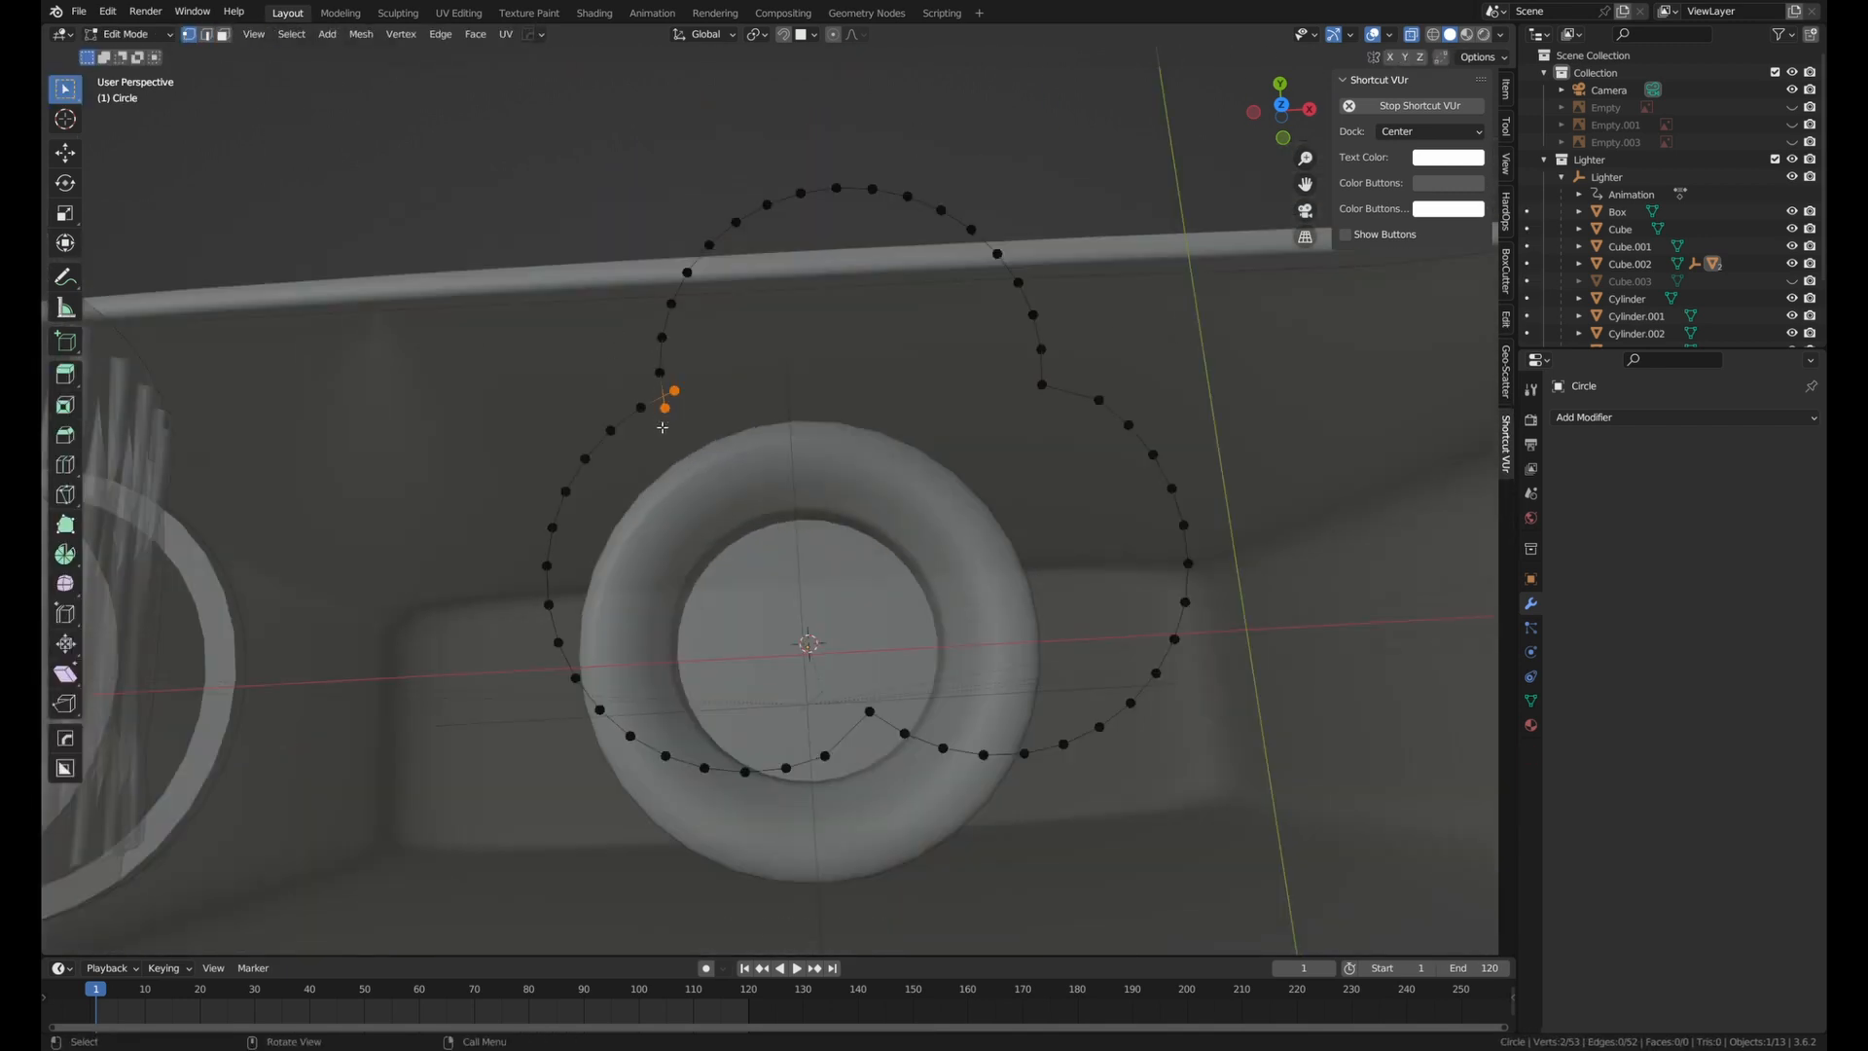
key("F3")
left_click(720, 455)
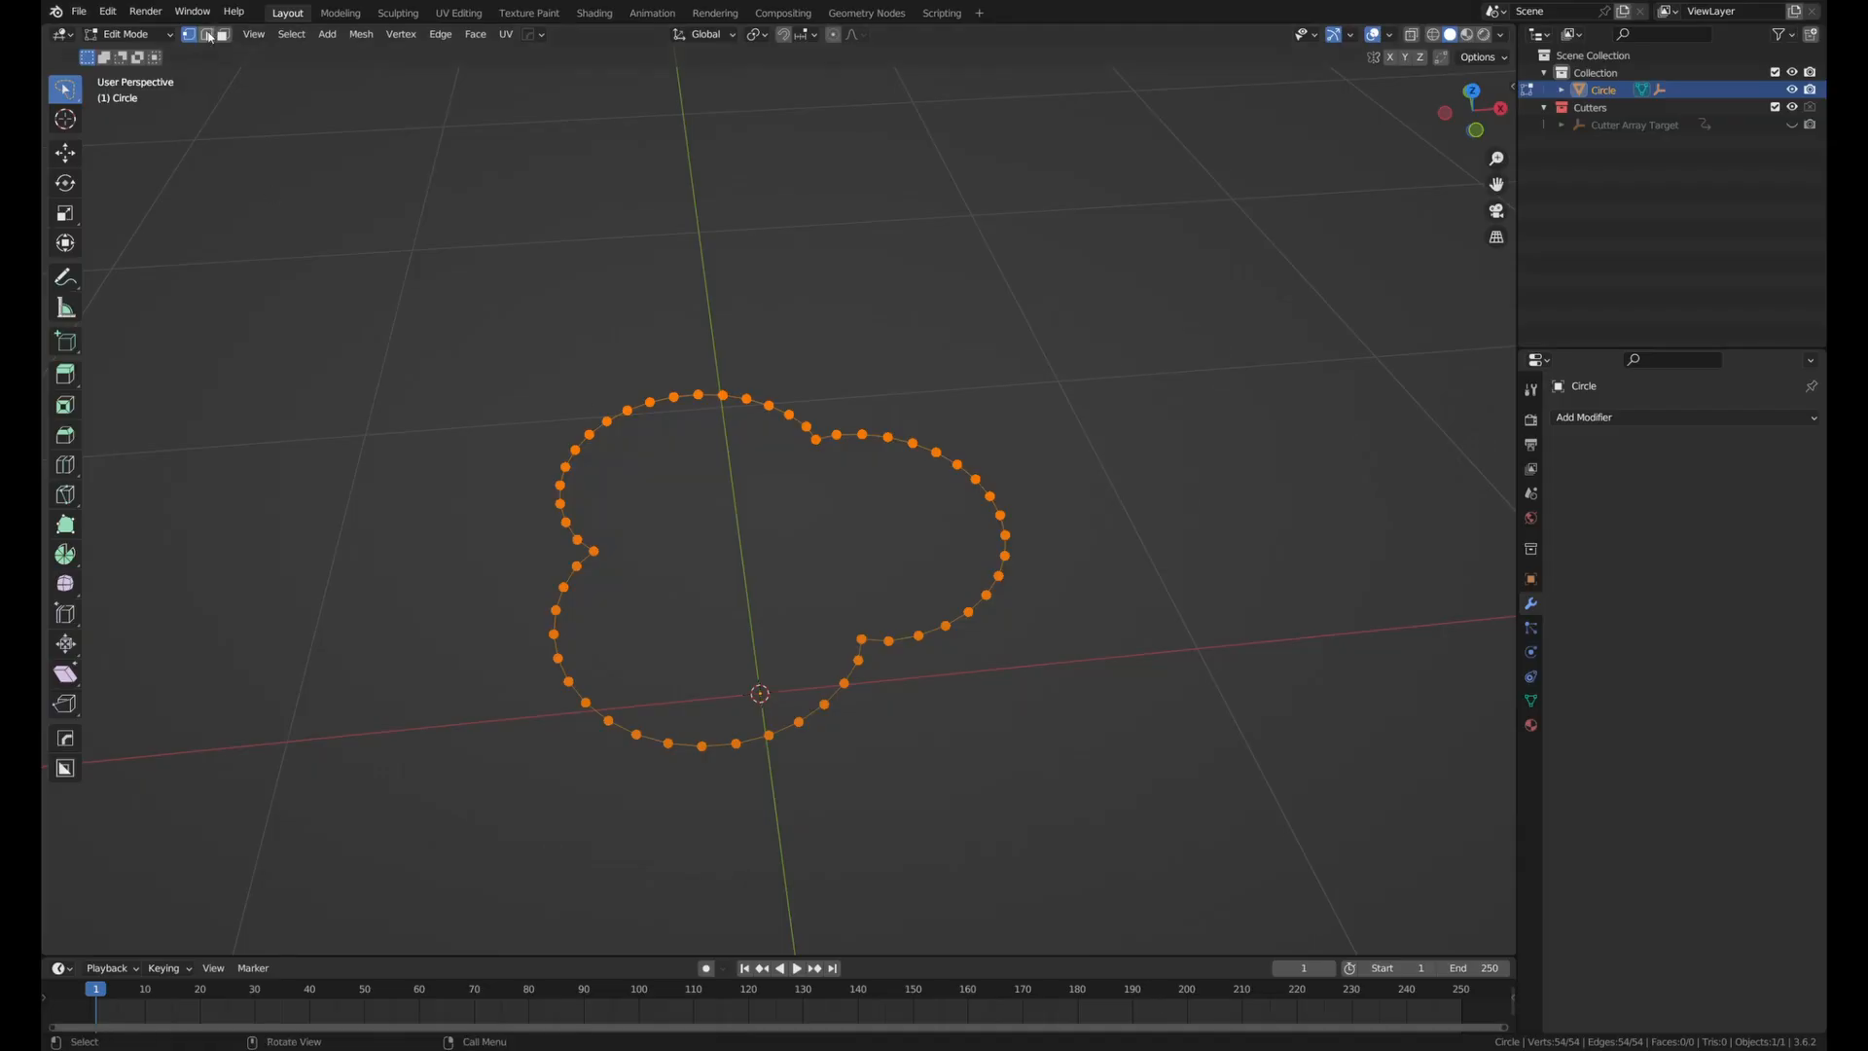
Switch the trefoil outline to edge selection.
middle_click_drag(582, 384, 800, 365)
left_click(205, 35)
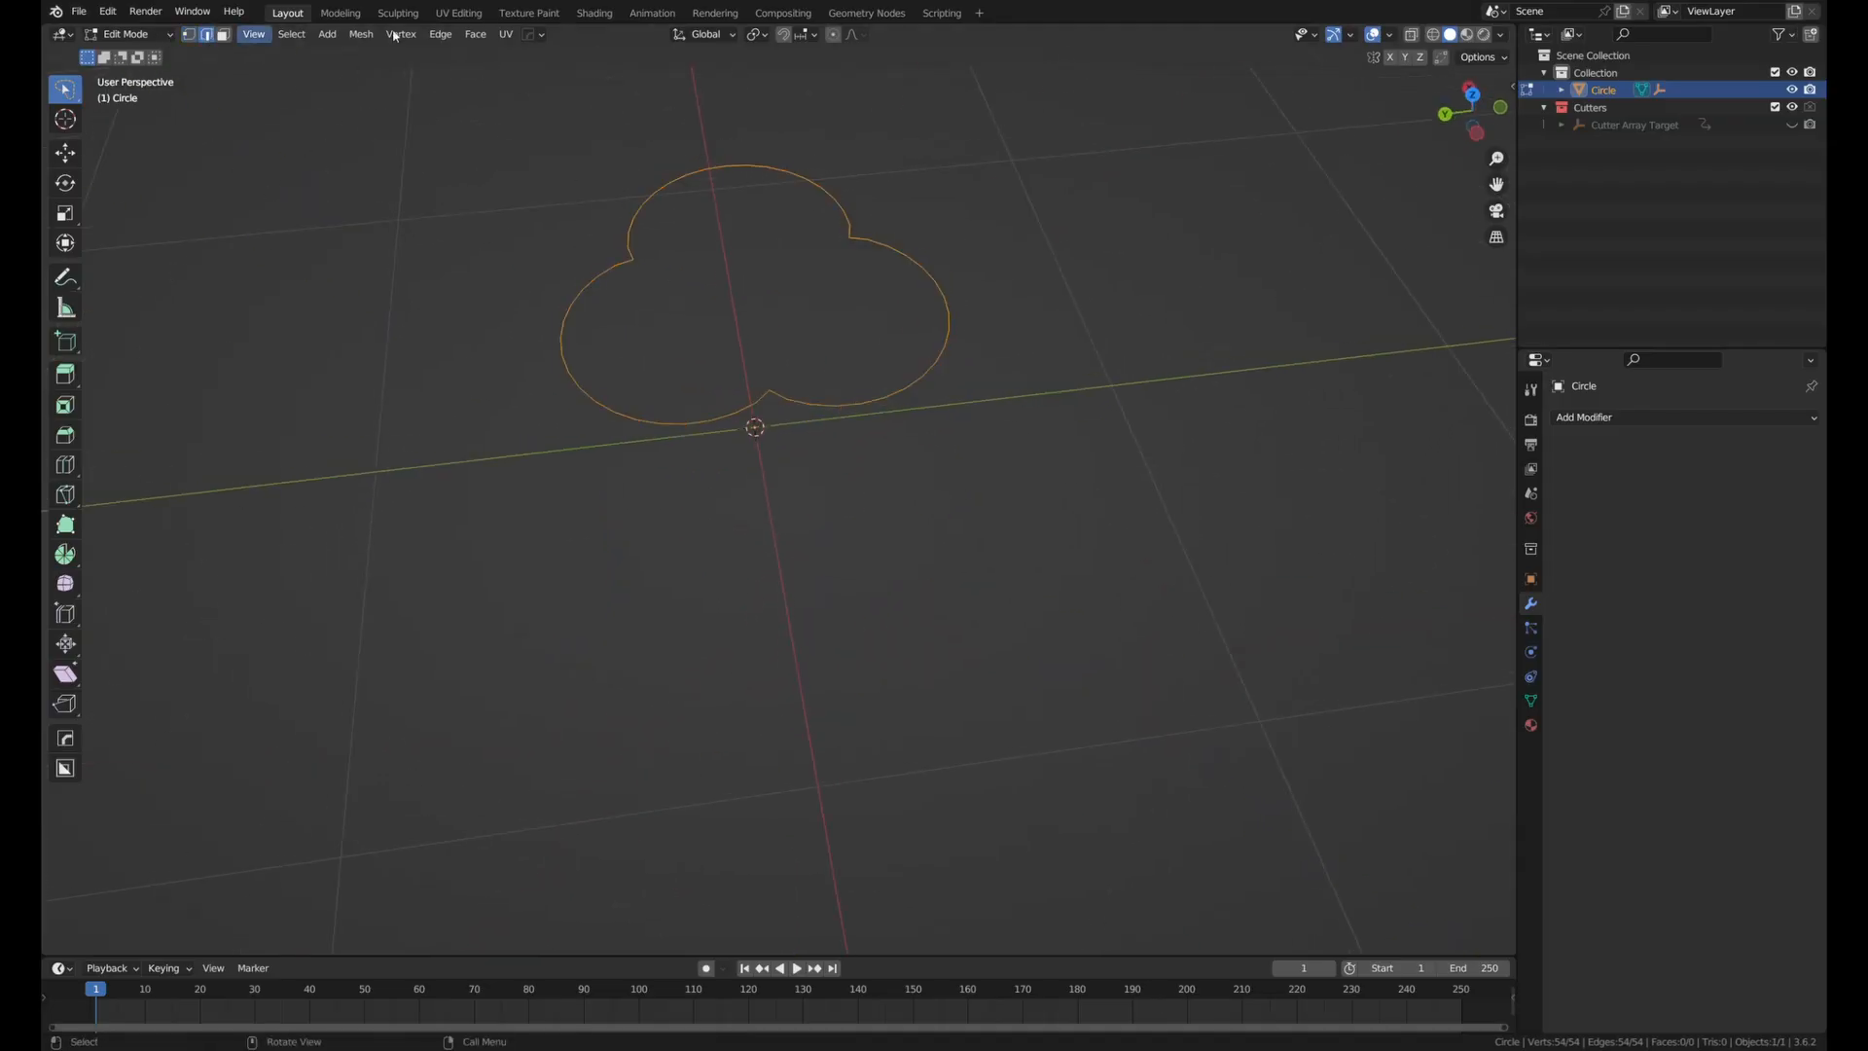
middle_click_drag(822, 446, 821, 526, "shift")
scroll(801, 434, "up", 2)
middle_click_drag(801, 434, 879, 619, "shift")
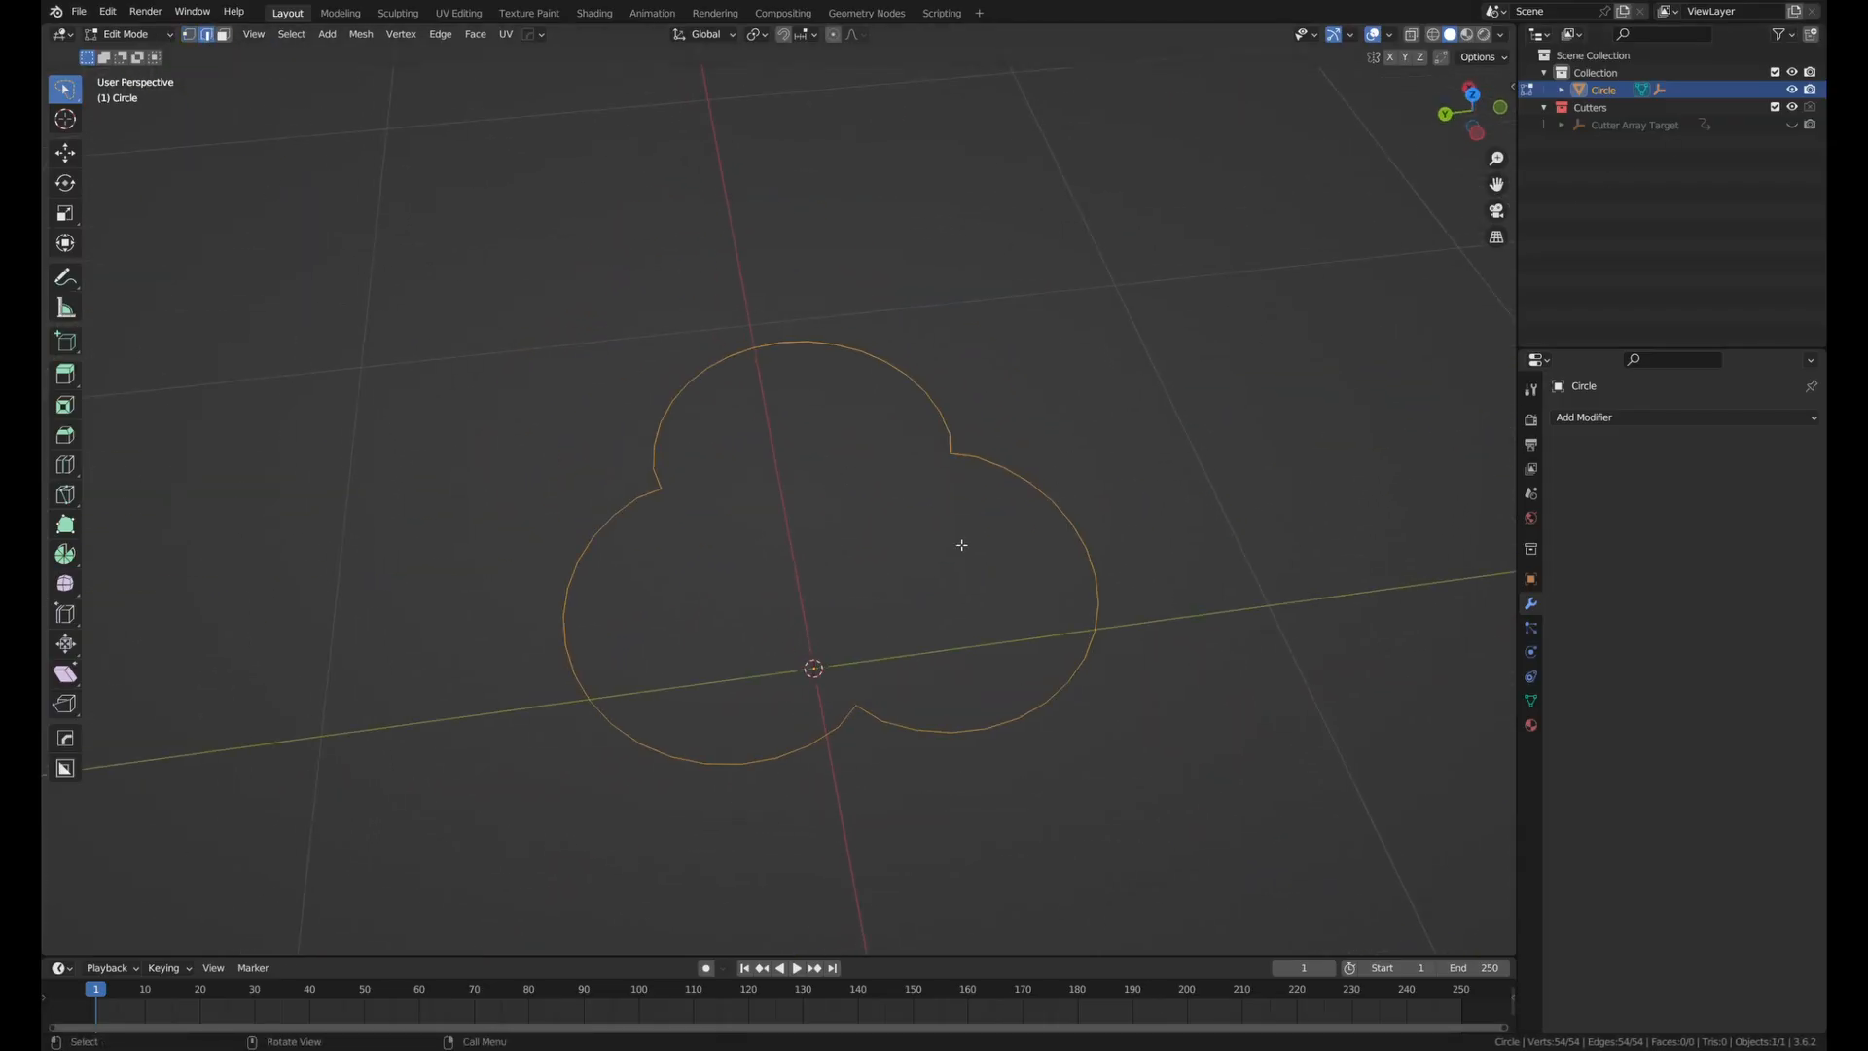
middle_click_drag(961, 545, 954, 597)
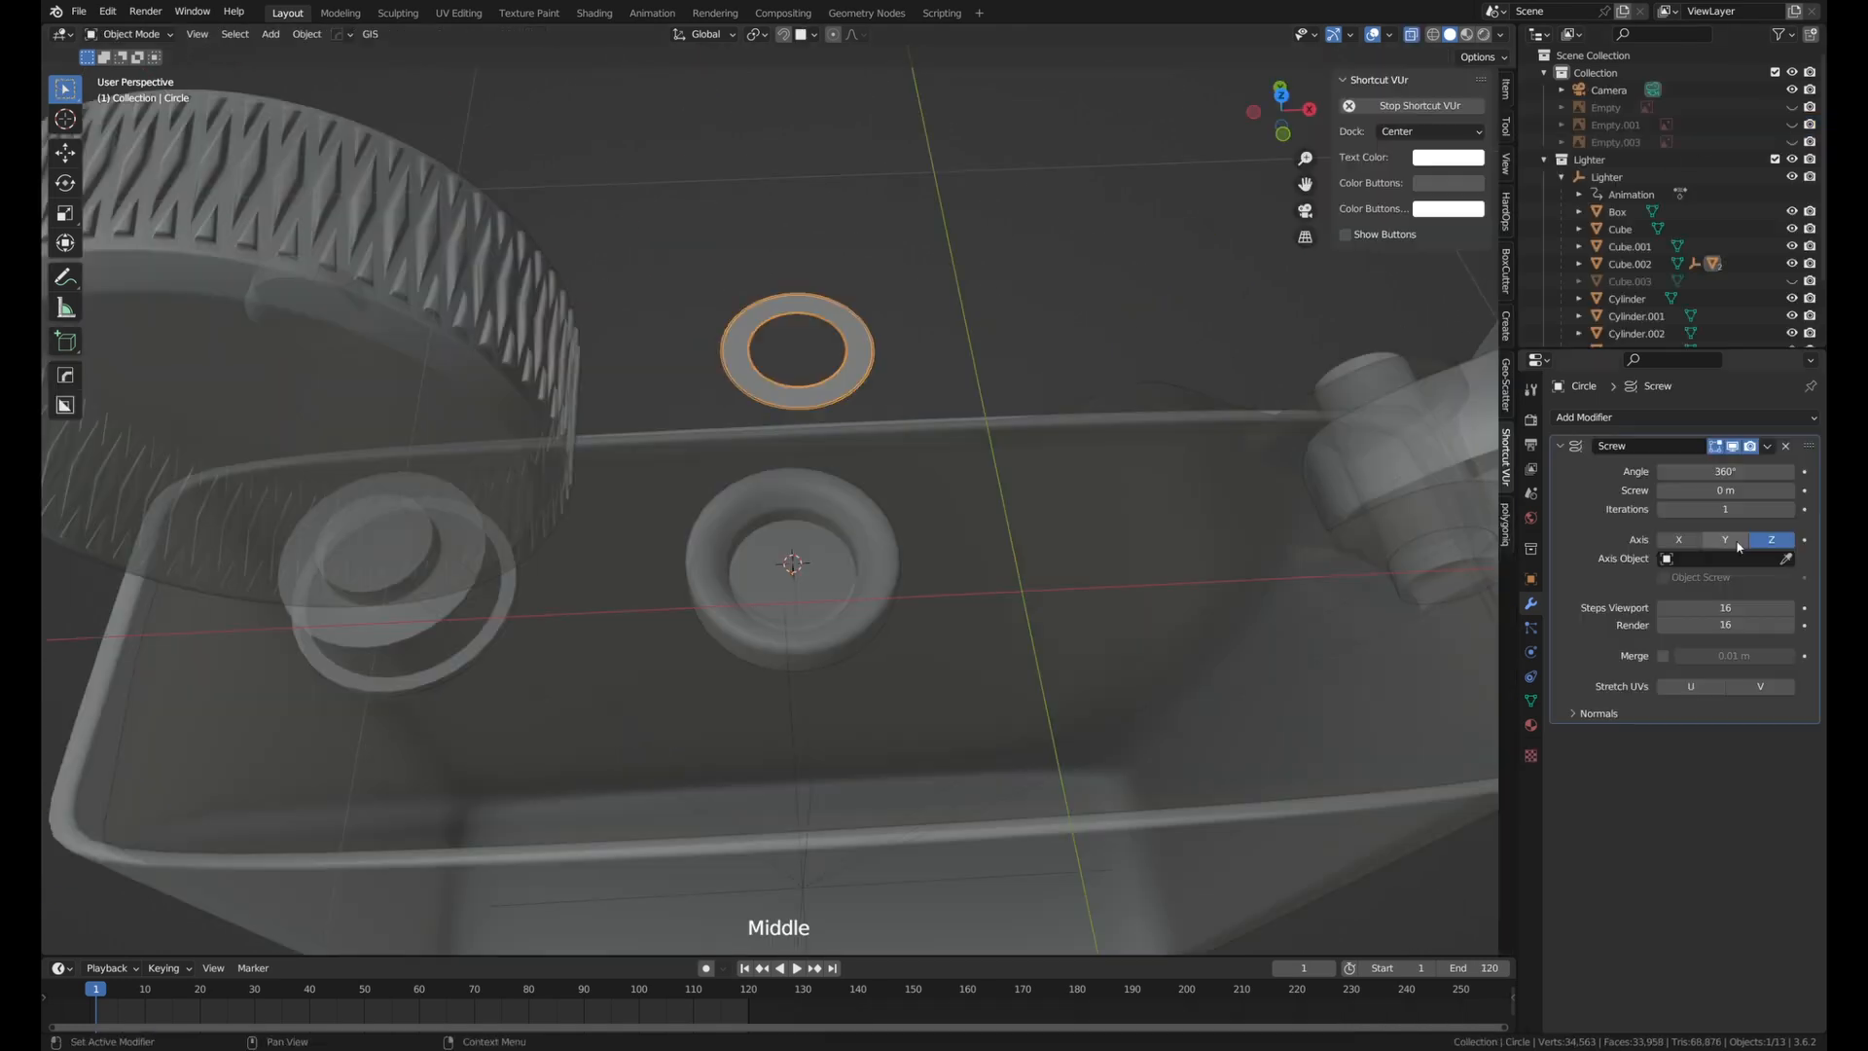
Test the Screw modifier's Y and X axes, set it back to Z, and raise the screw height to 0.52 m.
left_click(1732, 541)
left_click(1680, 540)
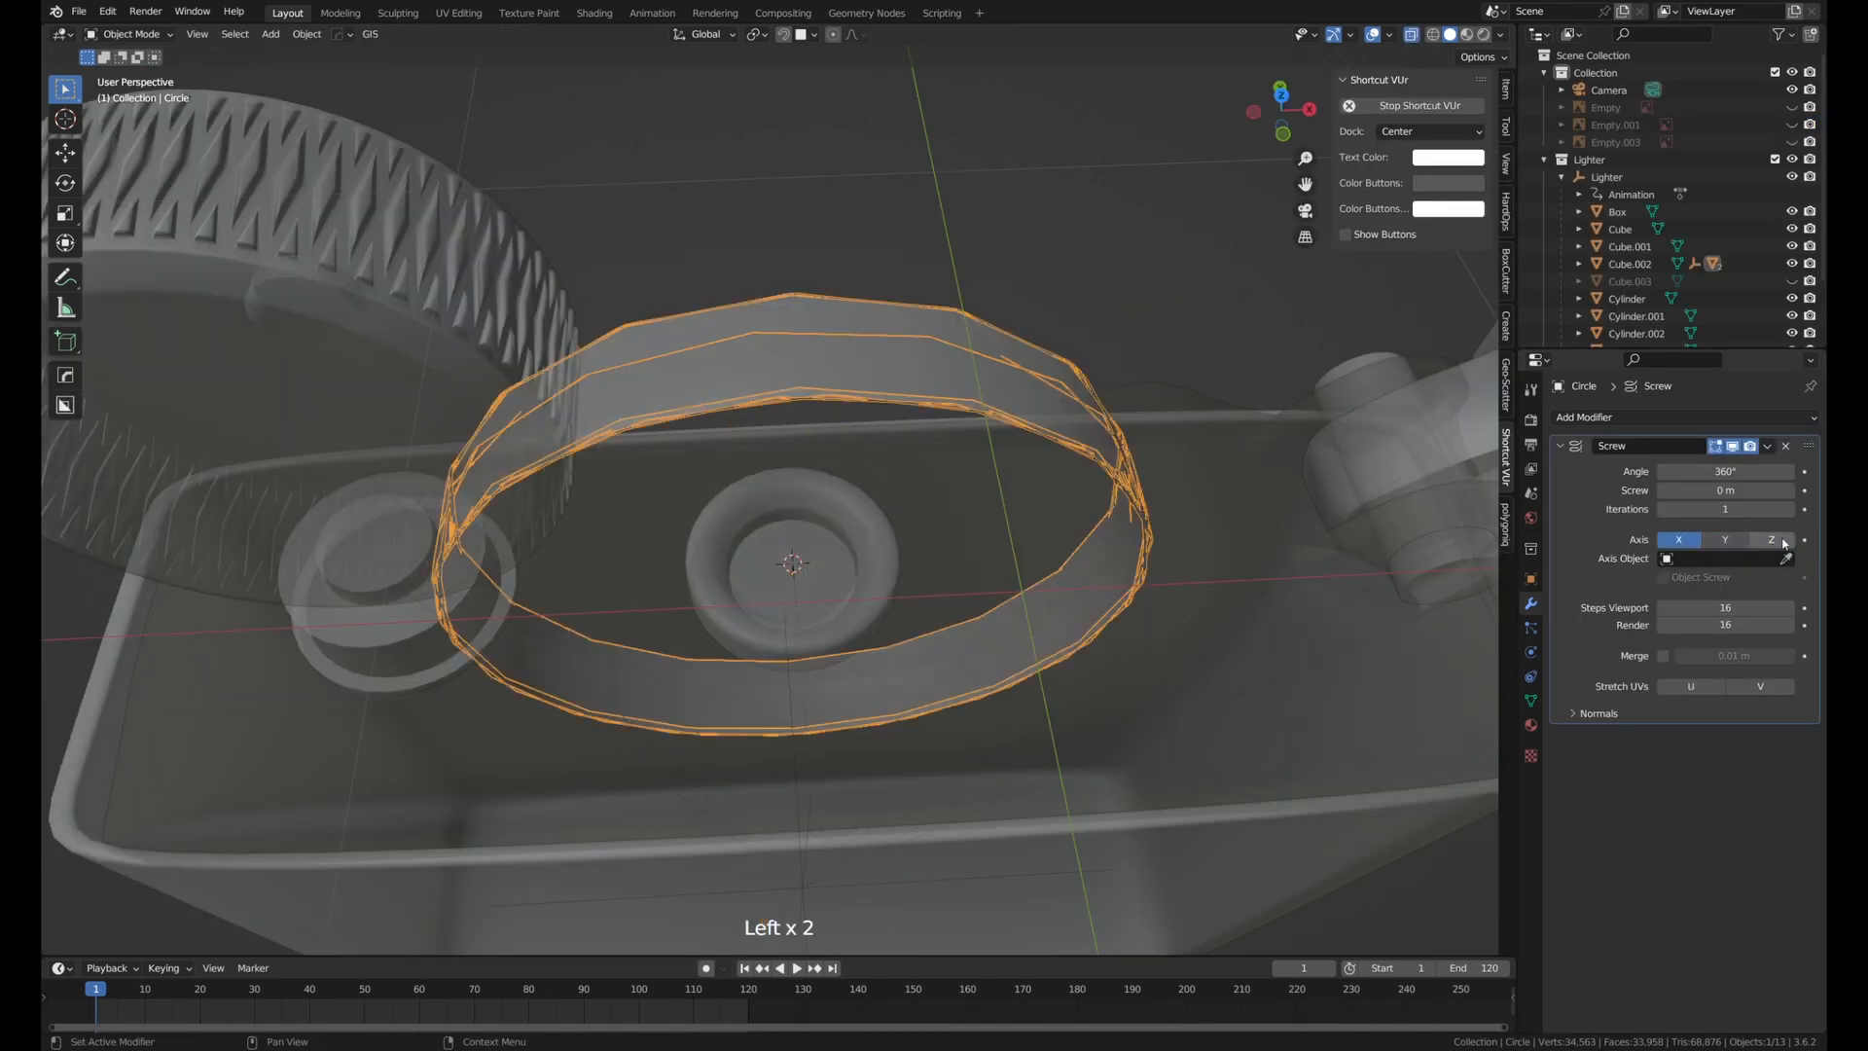
left_click(1773, 541)
left_click_drag(1748, 494, 1780, 493)
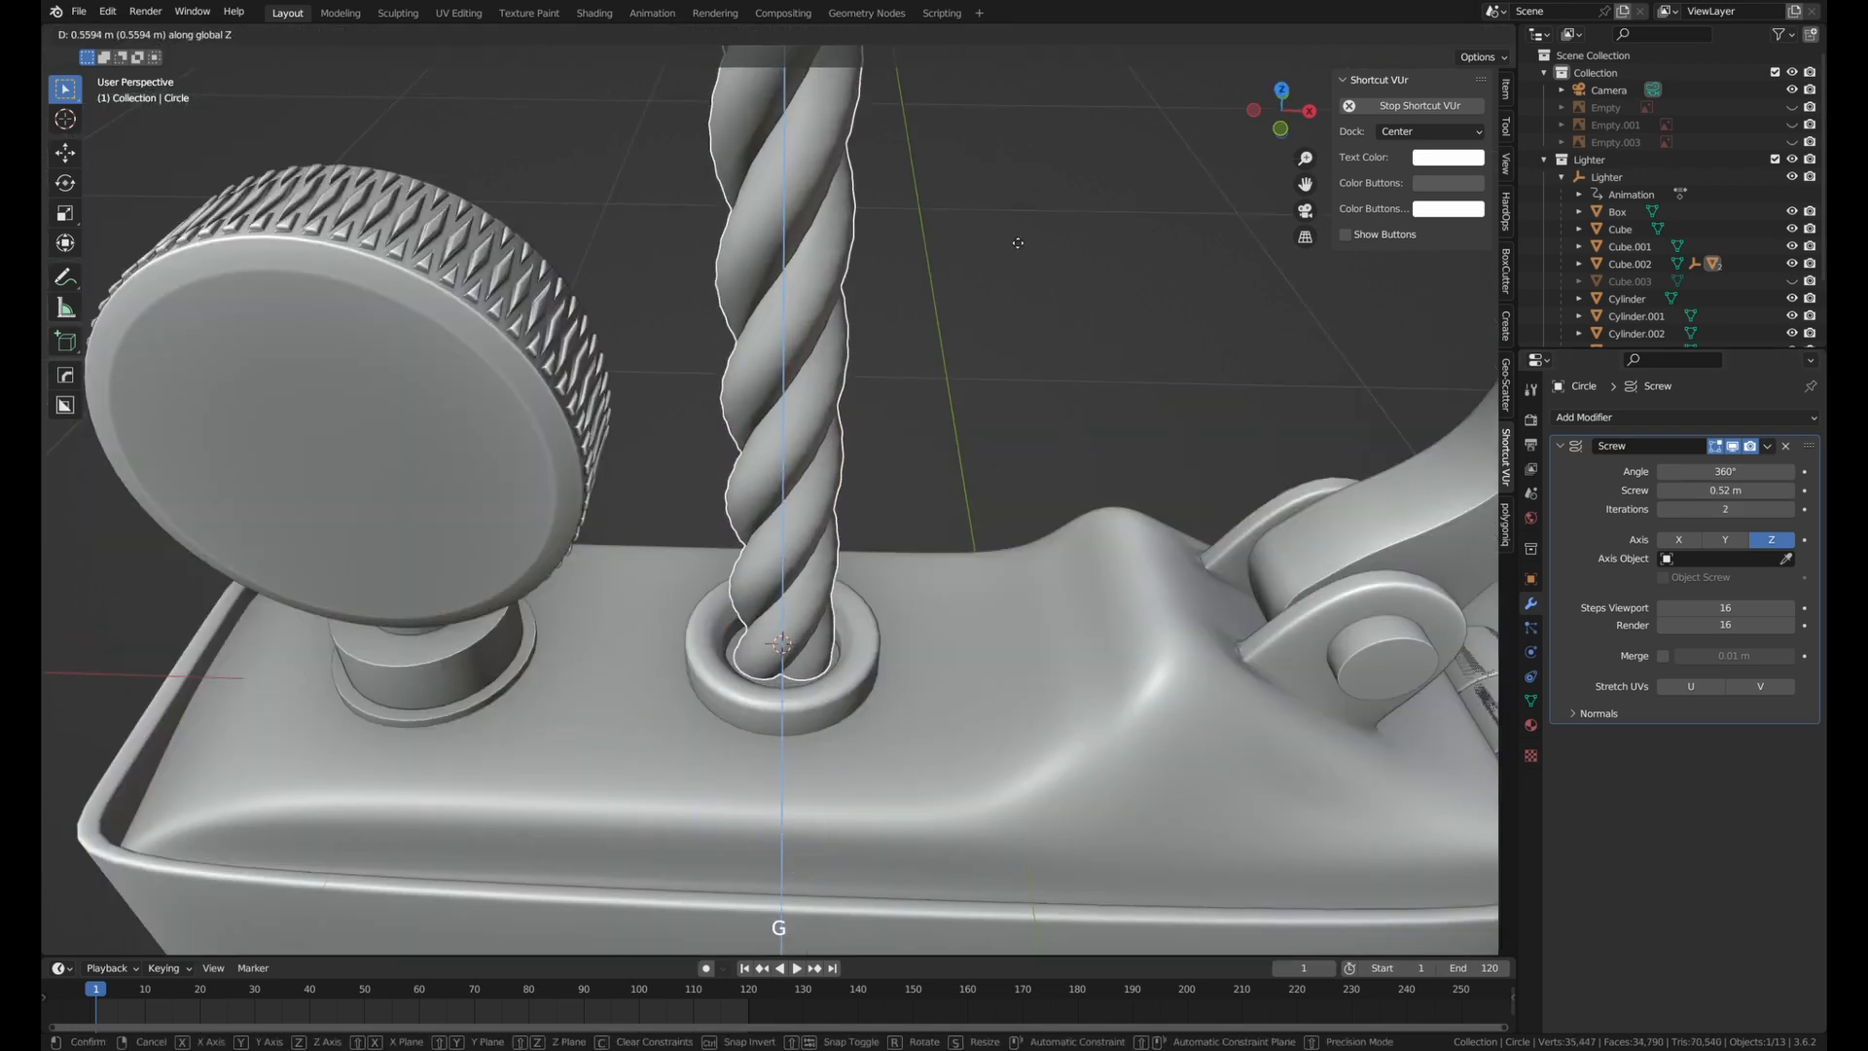
Narrow the twisted wick in X and Y, keeping its height, so it fits inside the holder ring.
middle_click_drag(1031, 437, 1179, 397)
middle_click_drag(1012, 457, 918, 573, "shift")
key("s")
key("shift+z")
left_click(893, 507)
Scale the holder ring around the wick to 0.844 in X and Y, leaving its height locked.
scroll(918, 573, "up", 3)
left_click(835, 623)
key("s")
key("shift+z")
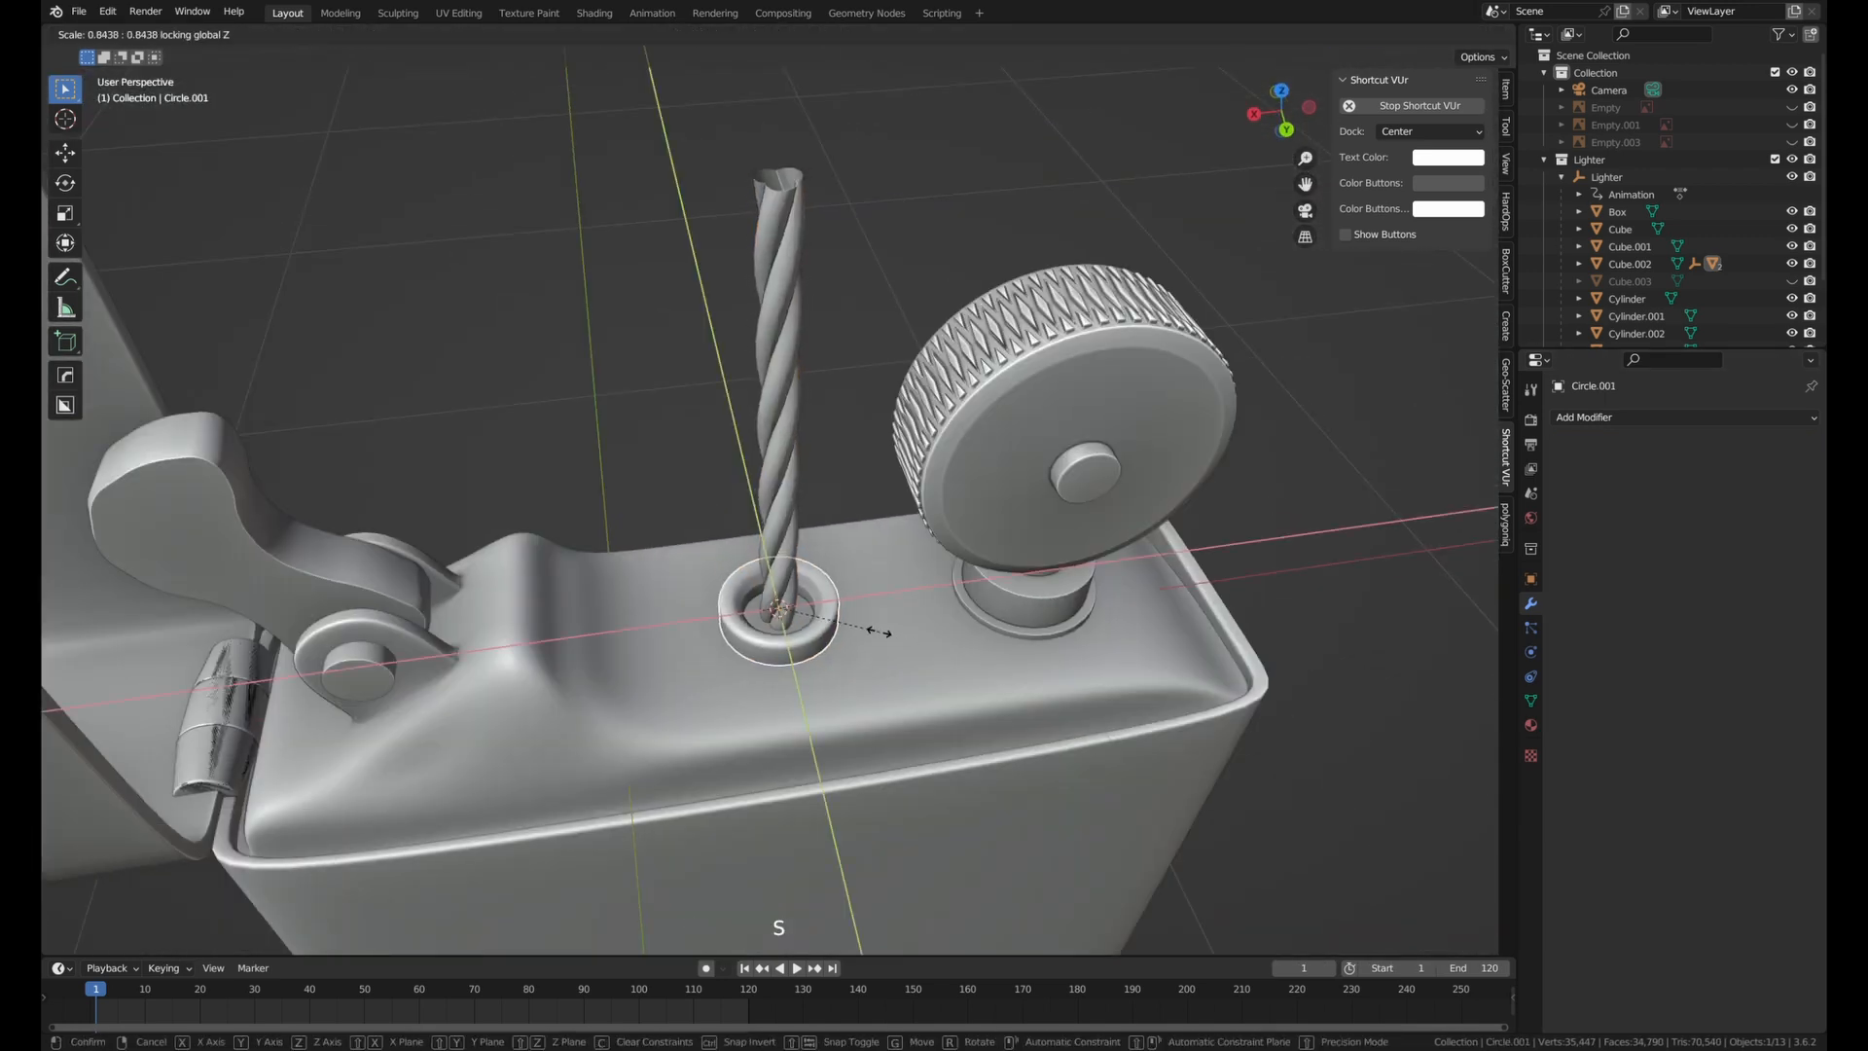
right_click(856, 630)
left_click(821, 627)
left_click(823, 627)
left_click(827, 626)
key("s")
key("shift+z")
left_click(838, 598)
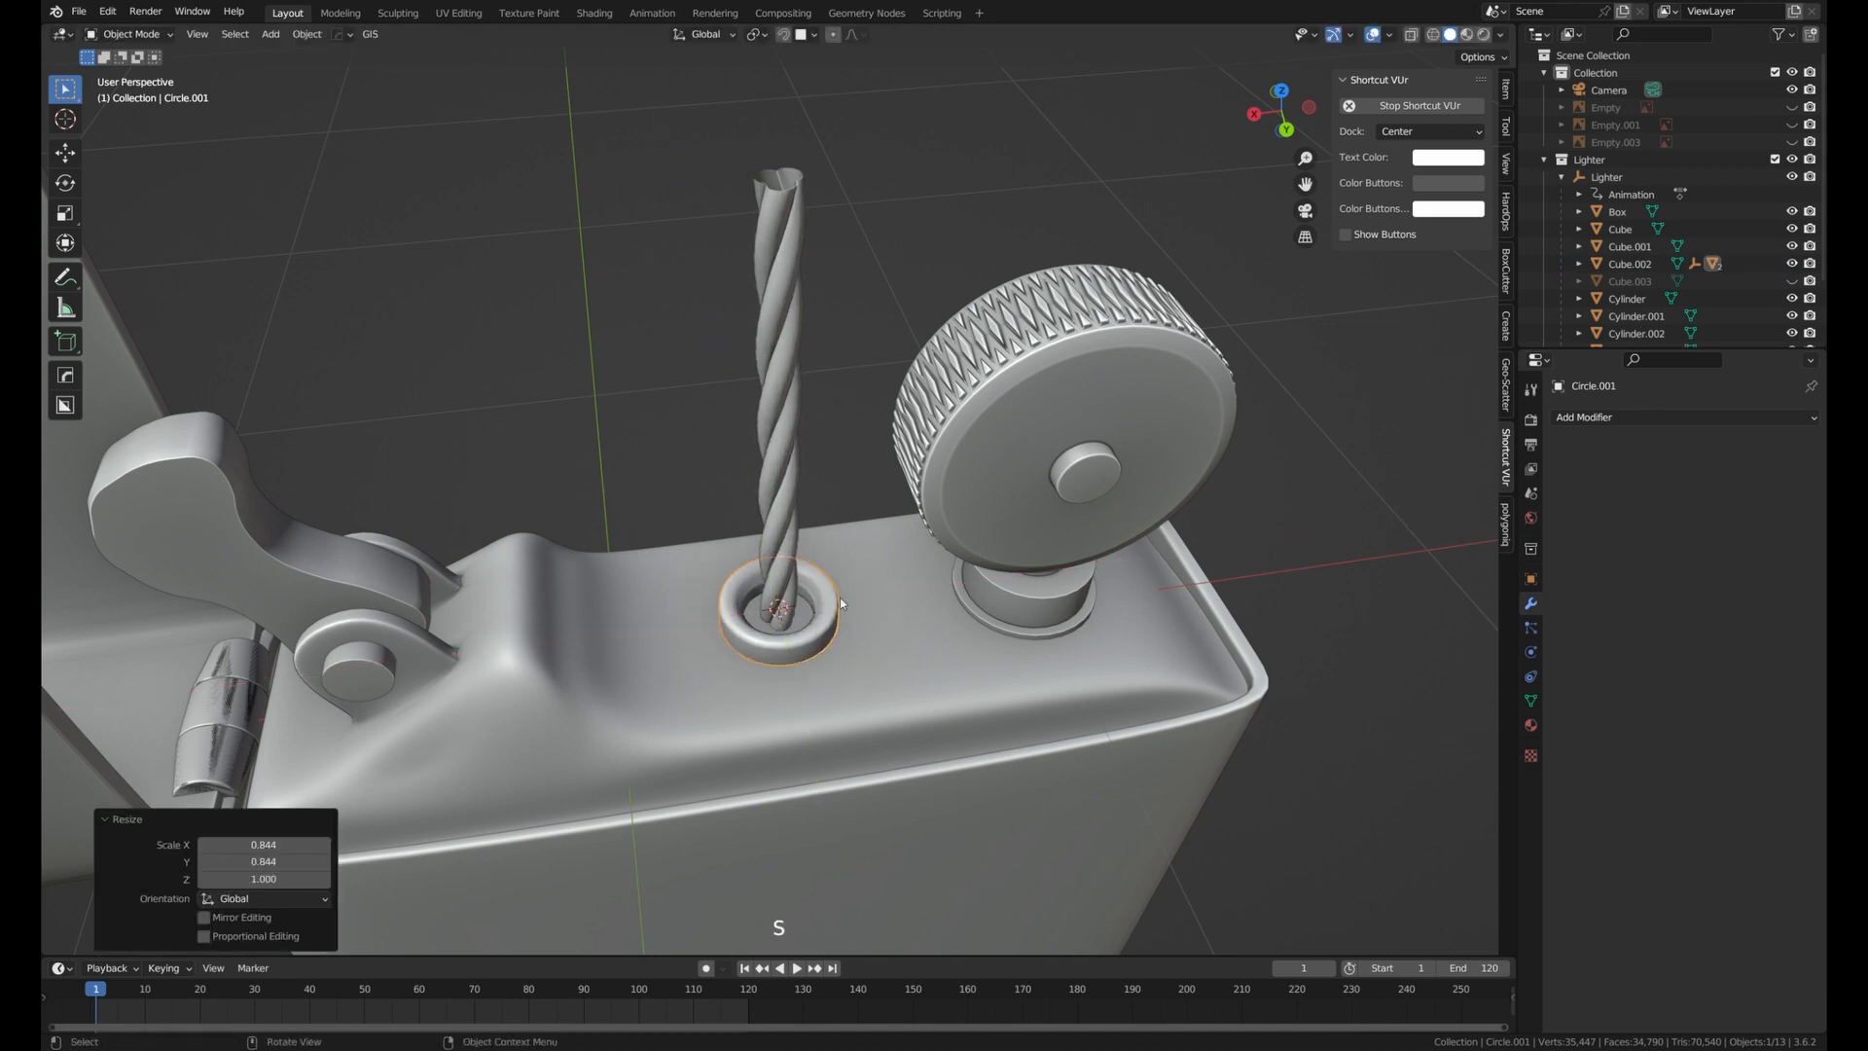
Add a Bezier curve at the wick's base and rotate it 90° about the Y axis.
key("shift+a")
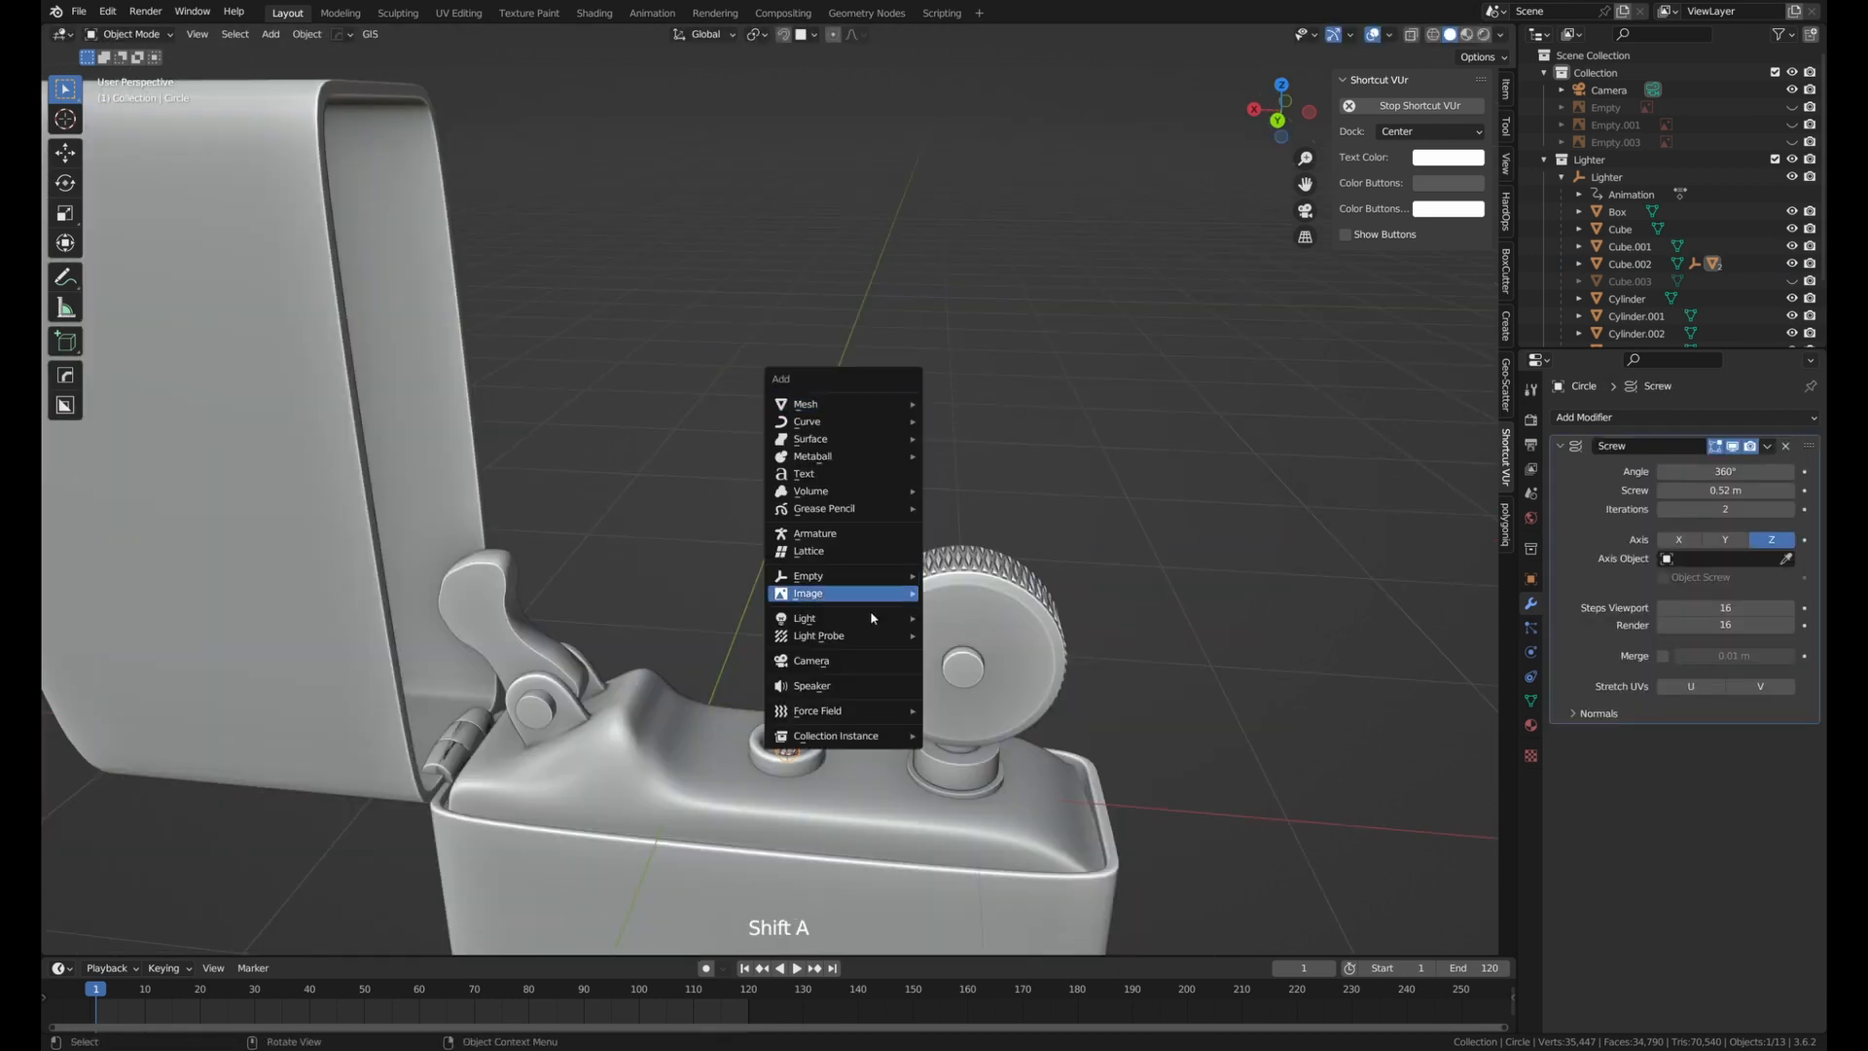
mouse_move(854, 425)
left_click(964, 421)
middle_click_drag(959, 450, 813, 513)
key("r")
key("y")
key("9")
key("0")
key("Return")
Array and deform the twisted wick along the Bezier curve, fitting the array to the curve.
scroll(871, 620, "up", 5)
left_click(813, 513)
left_click(768, 545)
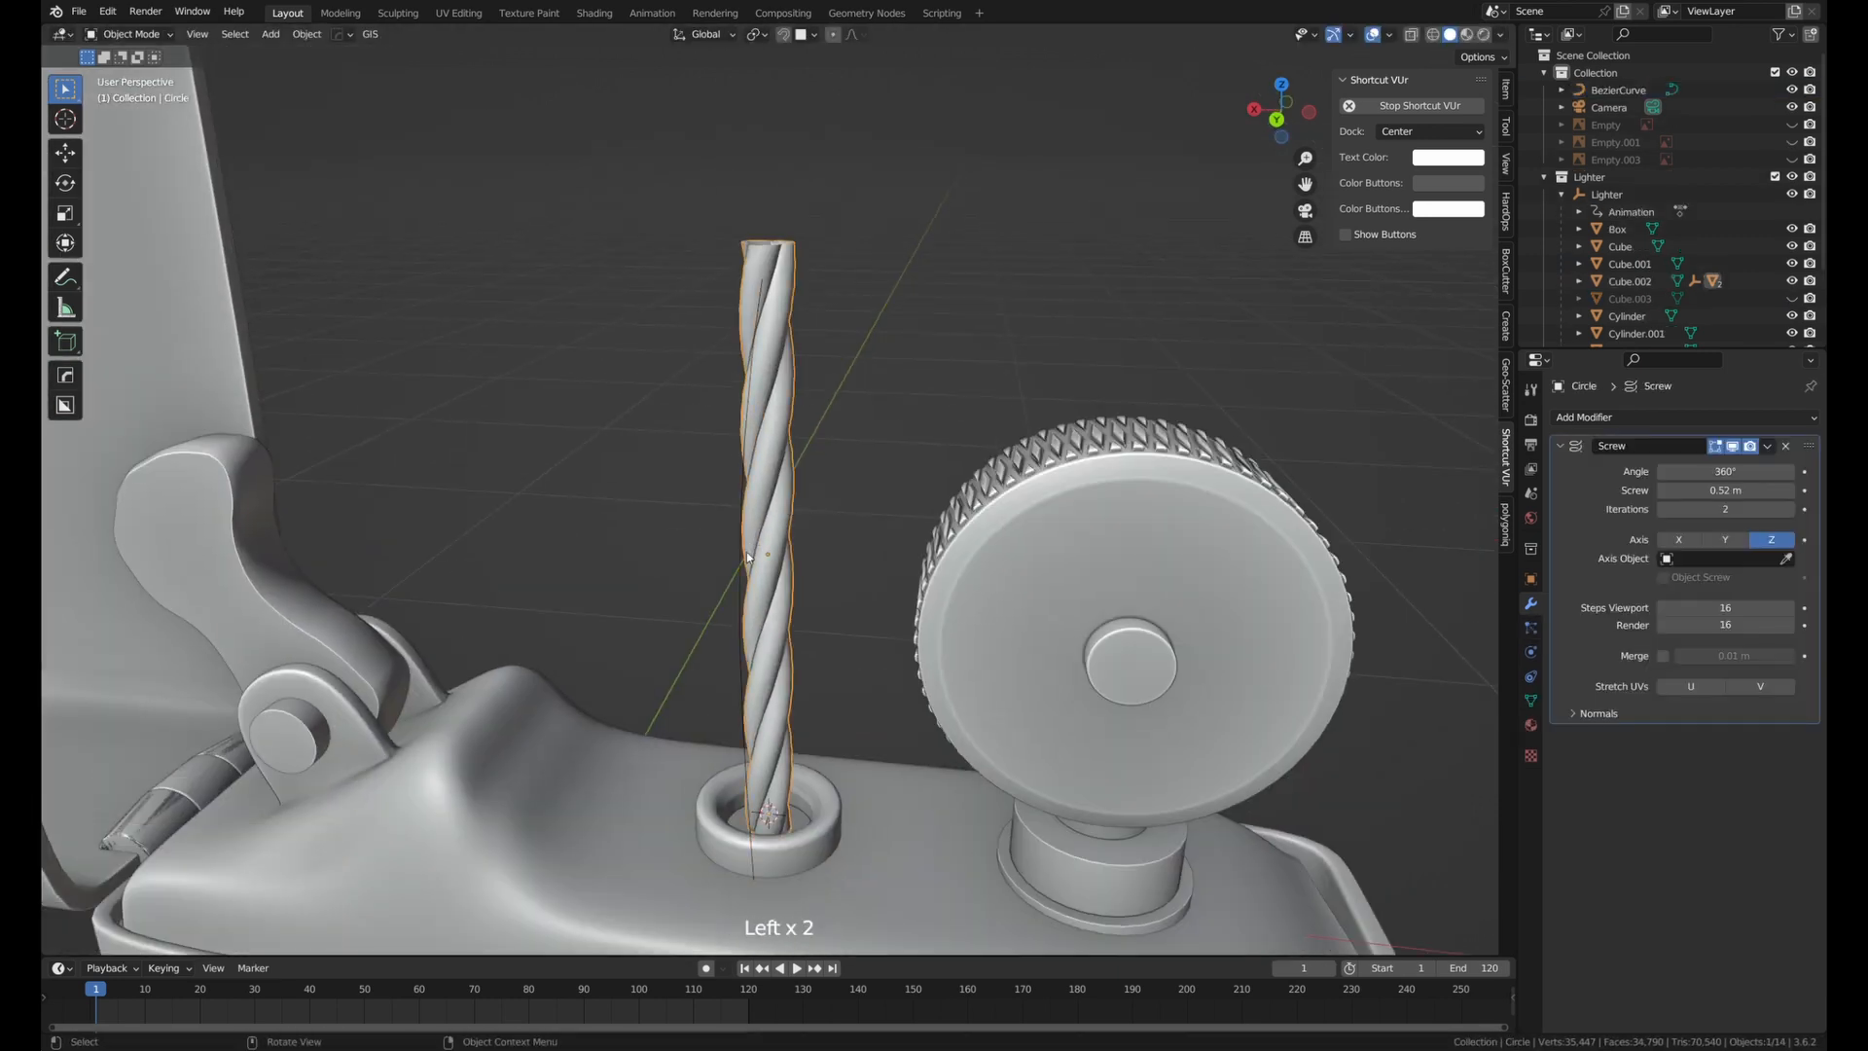
scroll(740, 550, "up", 2)
left_click(716, 545, "shift")
key("shift+alt+c")
left_click(646, 514)
scroll(646, 522, "down", 4)
middle_click_drag(646, 523, 804, 422)
scroll(896, 368, "up", 1)
key("f")
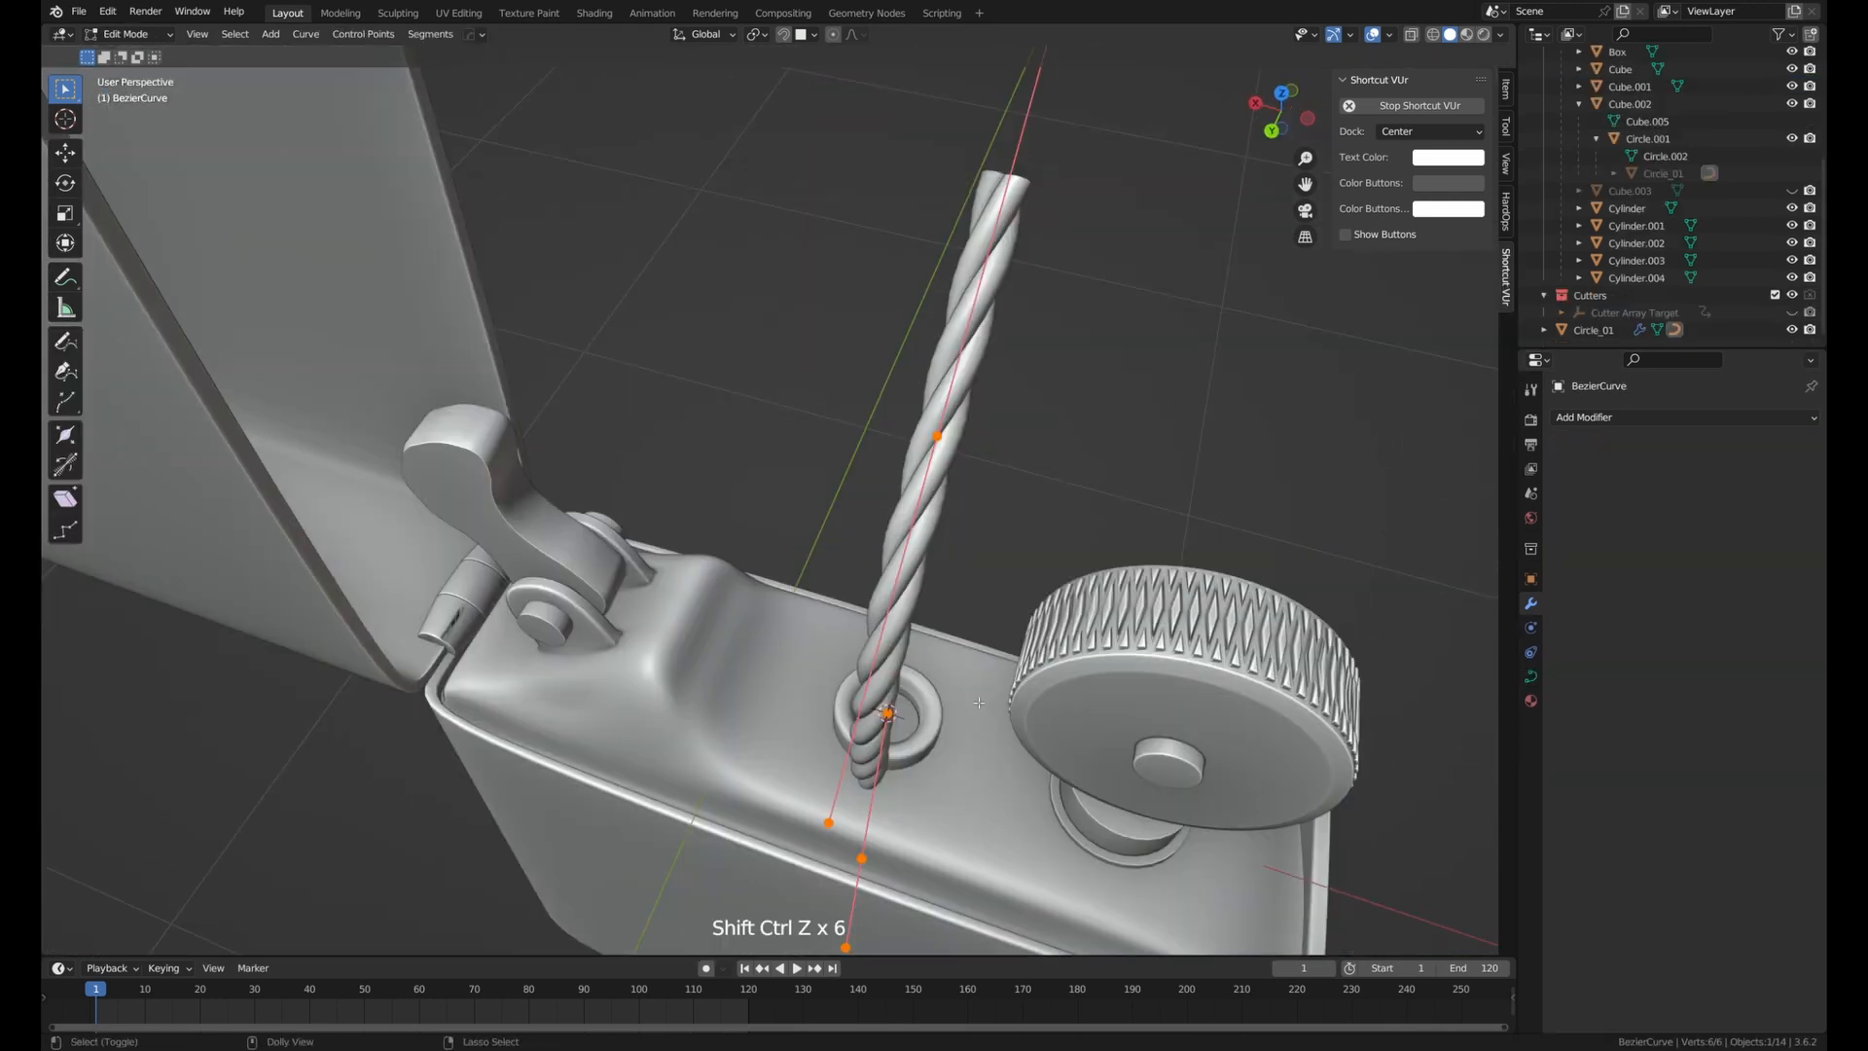
Scale the handles of the Bezier curve's lower control point and move that point along Z.
scroll(978, 702, "down", 3)
middle_click_drag(979, 702, 912, 633)
left_click(873, 859)
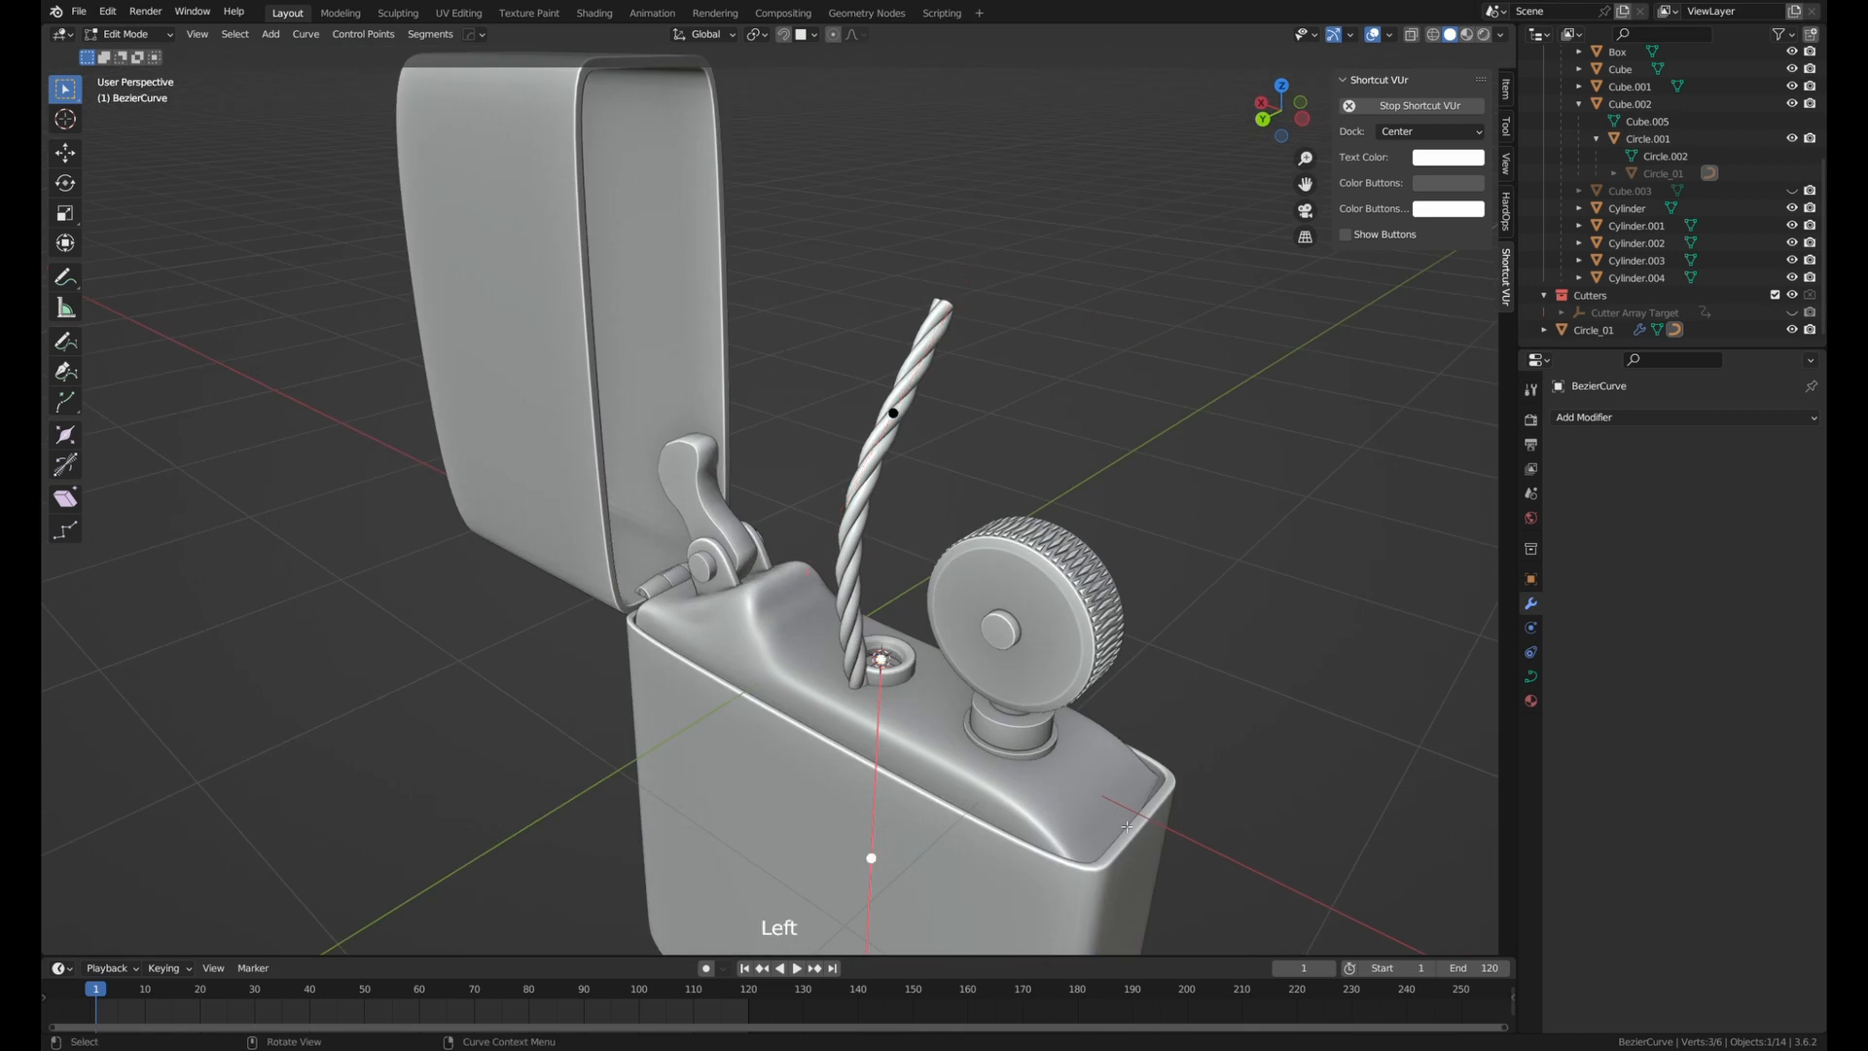
key("s")
left_click(977, 843)
key("g")
key("z")
left_click(1016, 699)
Rotate the selected control point of the Bezier curve to adjust how the wick bends.
middle_click_drag(1017, 699, 1055, 504)
key("r")
right_click(894, 569)
middle_click_drag(894, 569, 999, 561)
key("r")
left_click(1022, 924)
middle_click_drag(1022, 924, 806, 555)
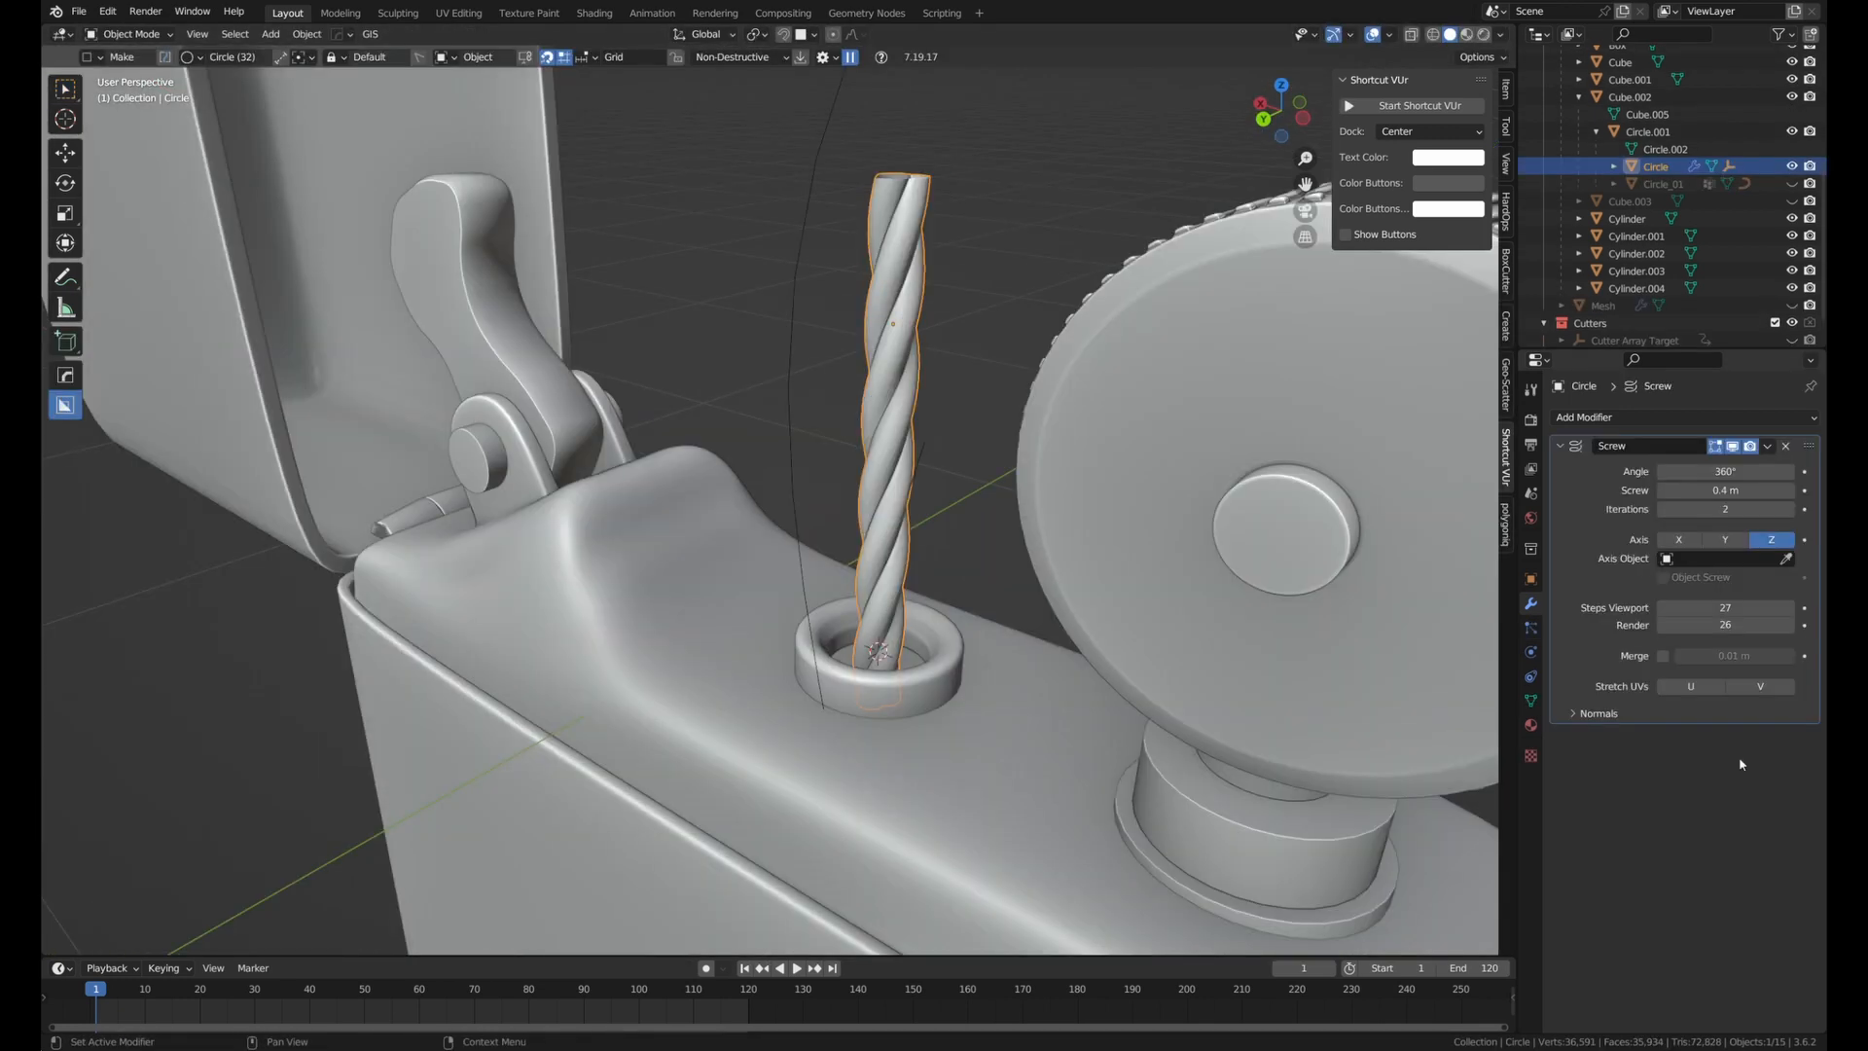
Add a Displace modifier with a new texture to the twisted wick, using direction Z and strength 0.1.
left_click(1606, 417)
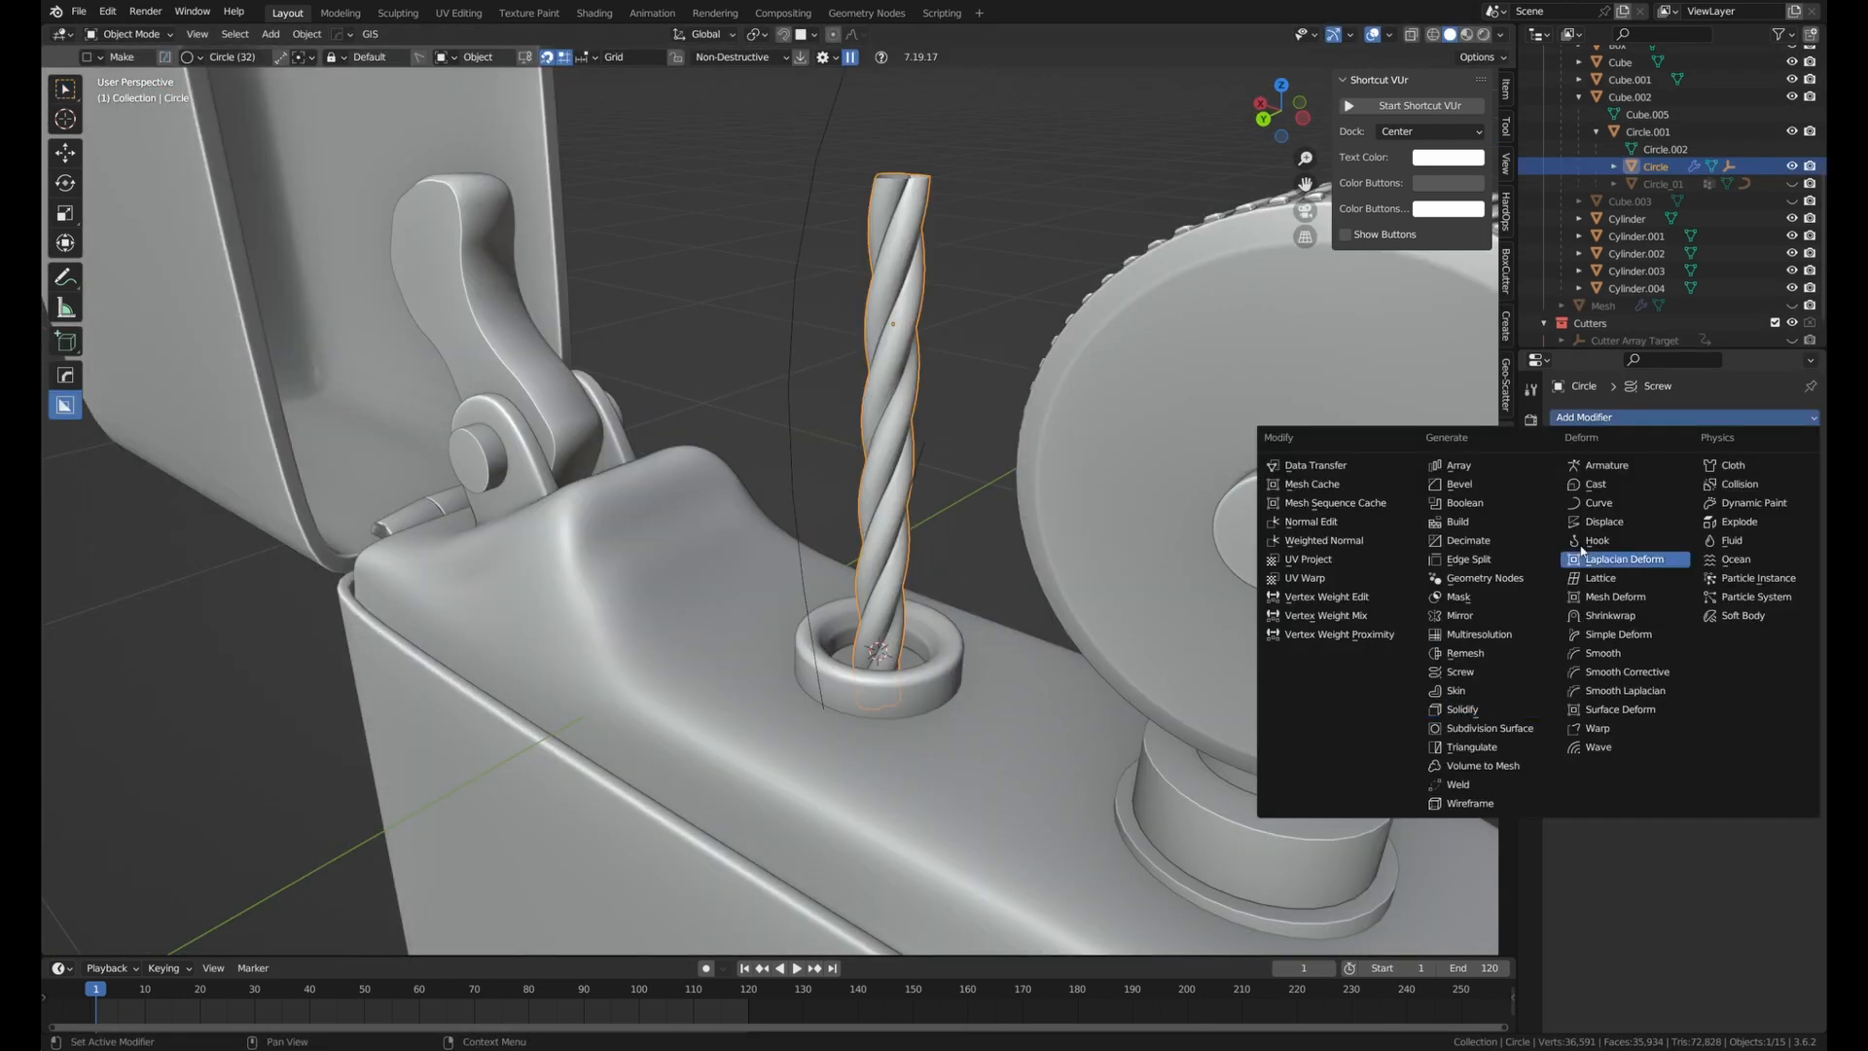
left_click(1615, 522)
left_click(1730, 765)
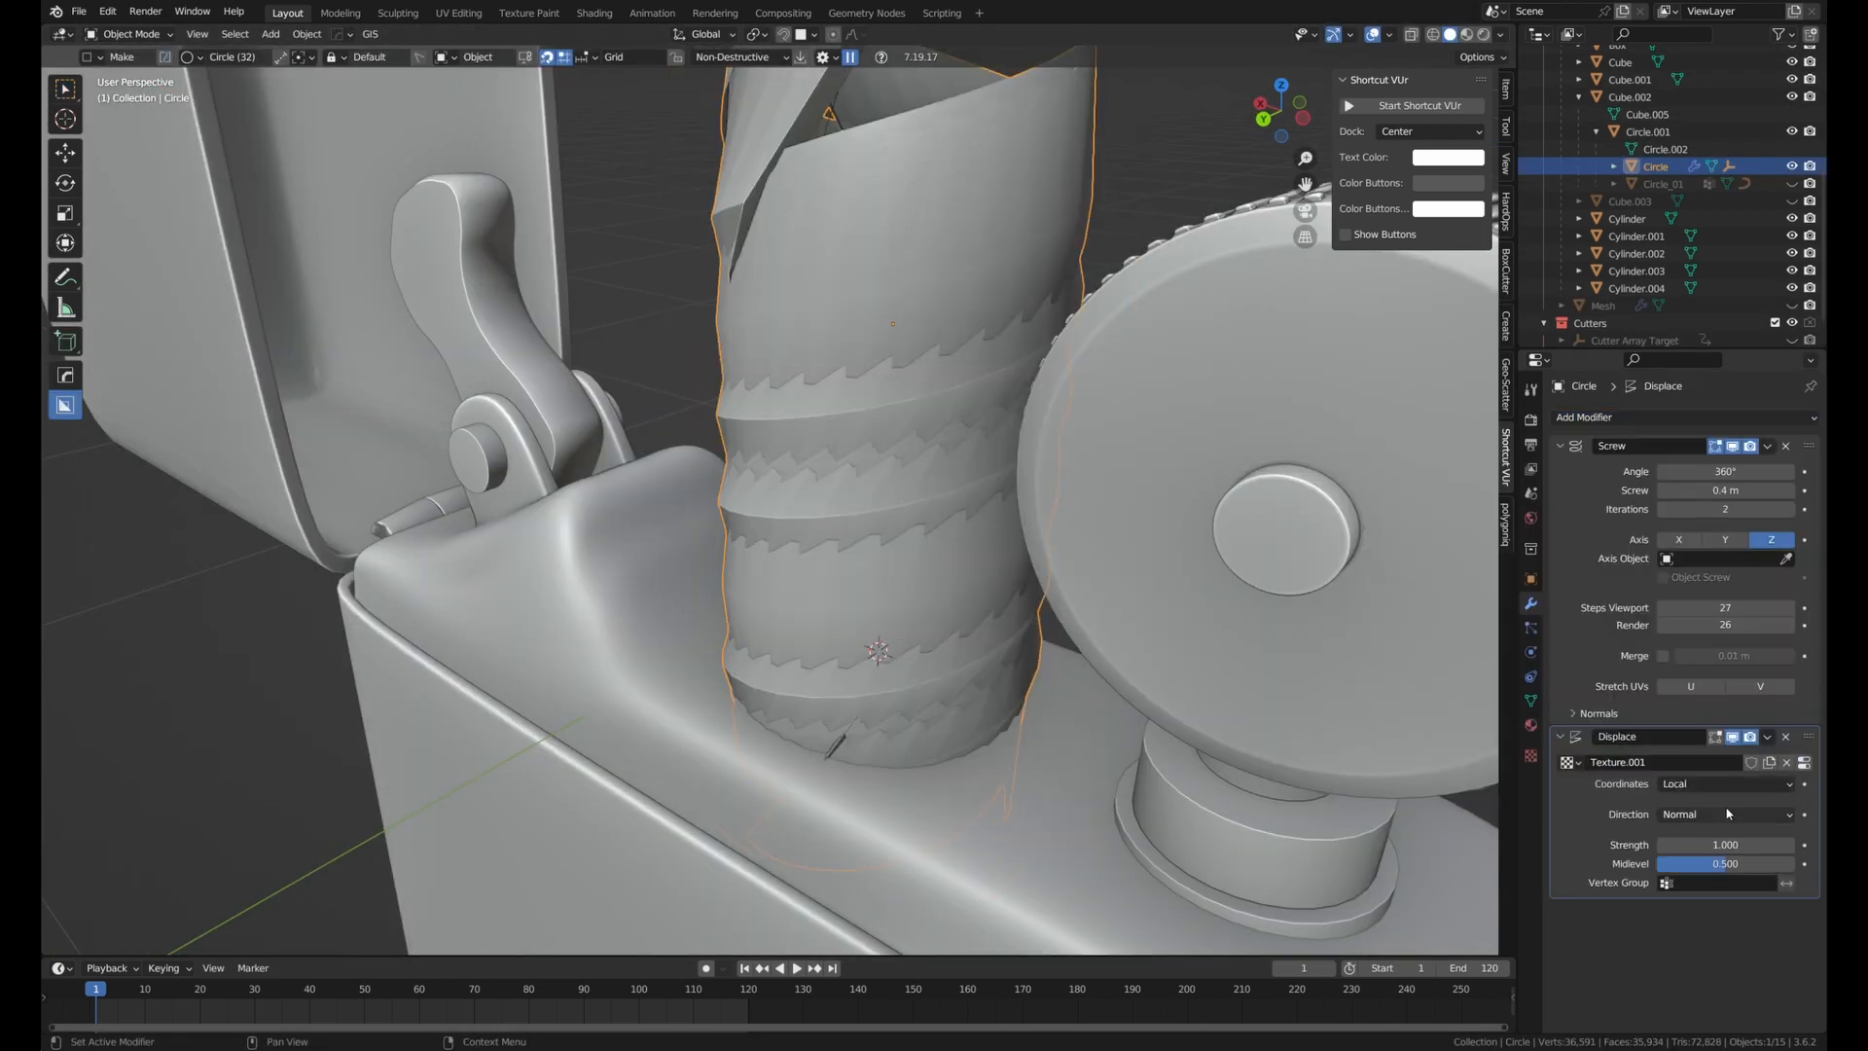
left_click(1729, 814)
left_click(1725, 873)
left_click_drag(1725, 864, 1672, 864)
Add a Curve modifier to the wick and use the Bezier curve as its curve object.
left_click(1592, 418)
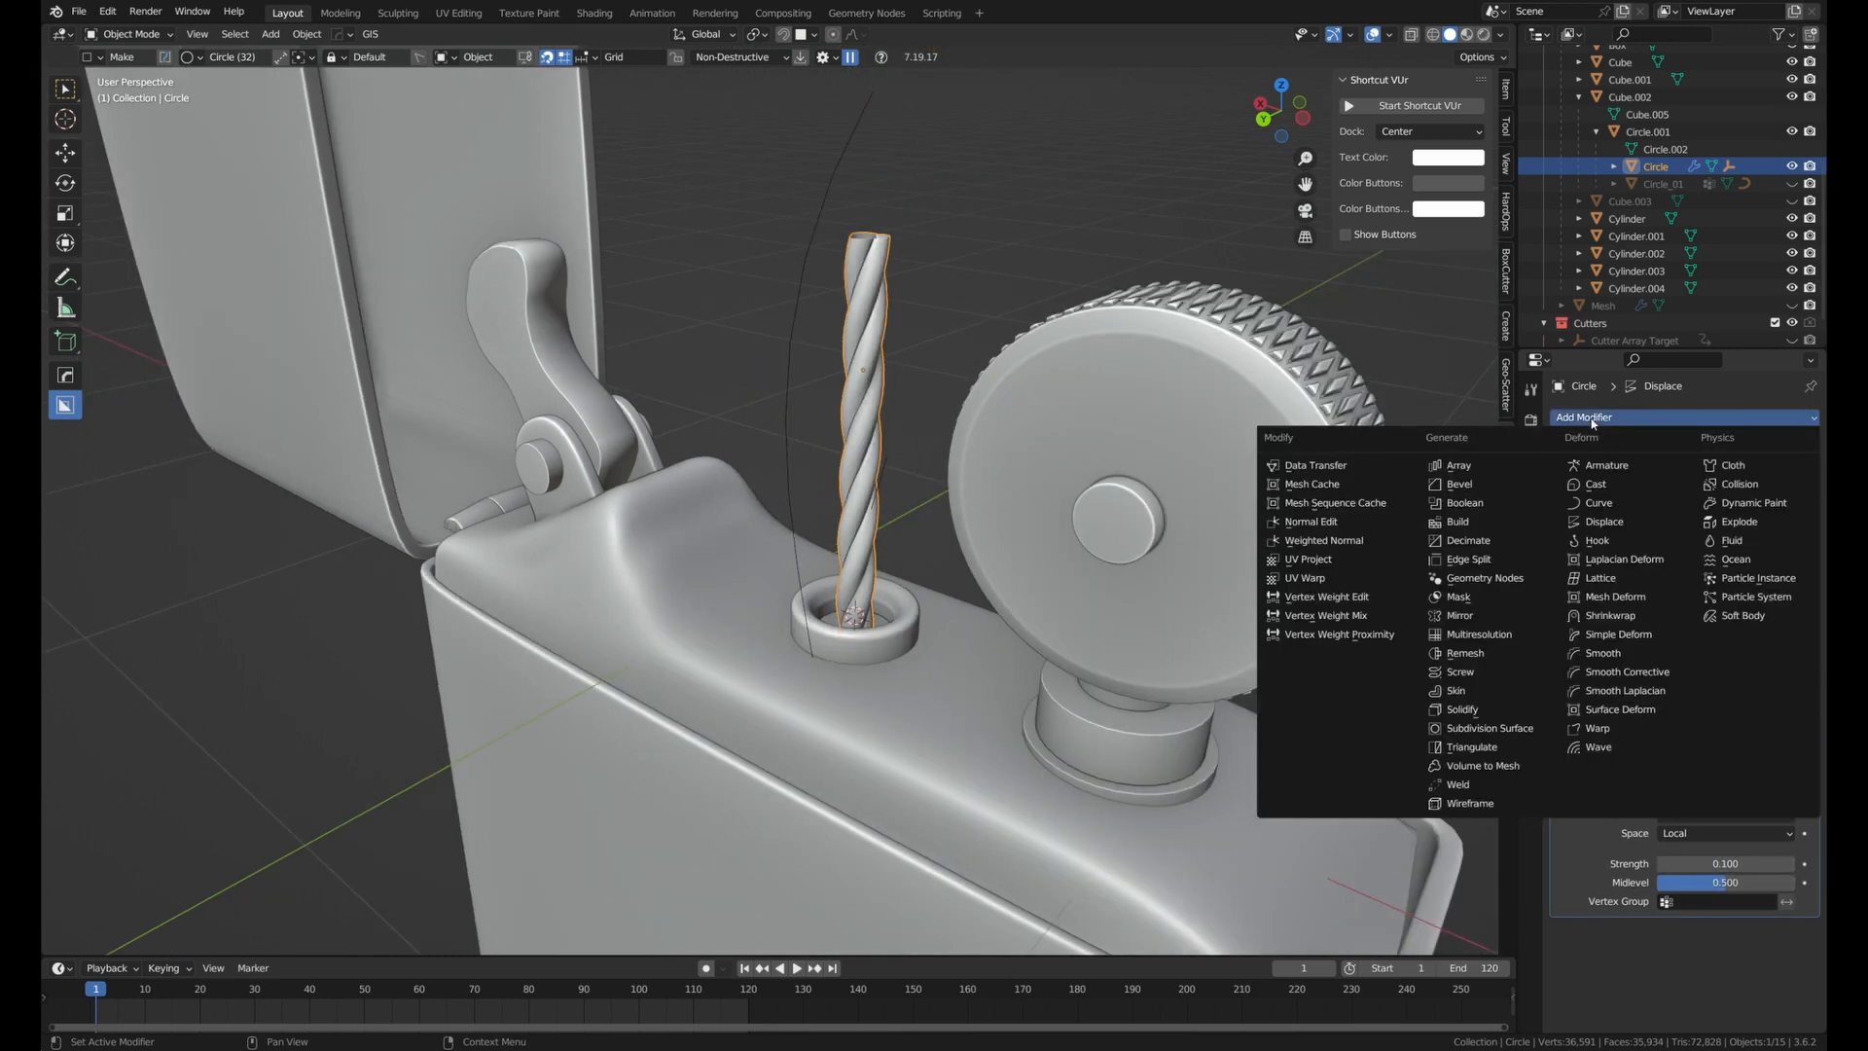
left_click(1590, 504)
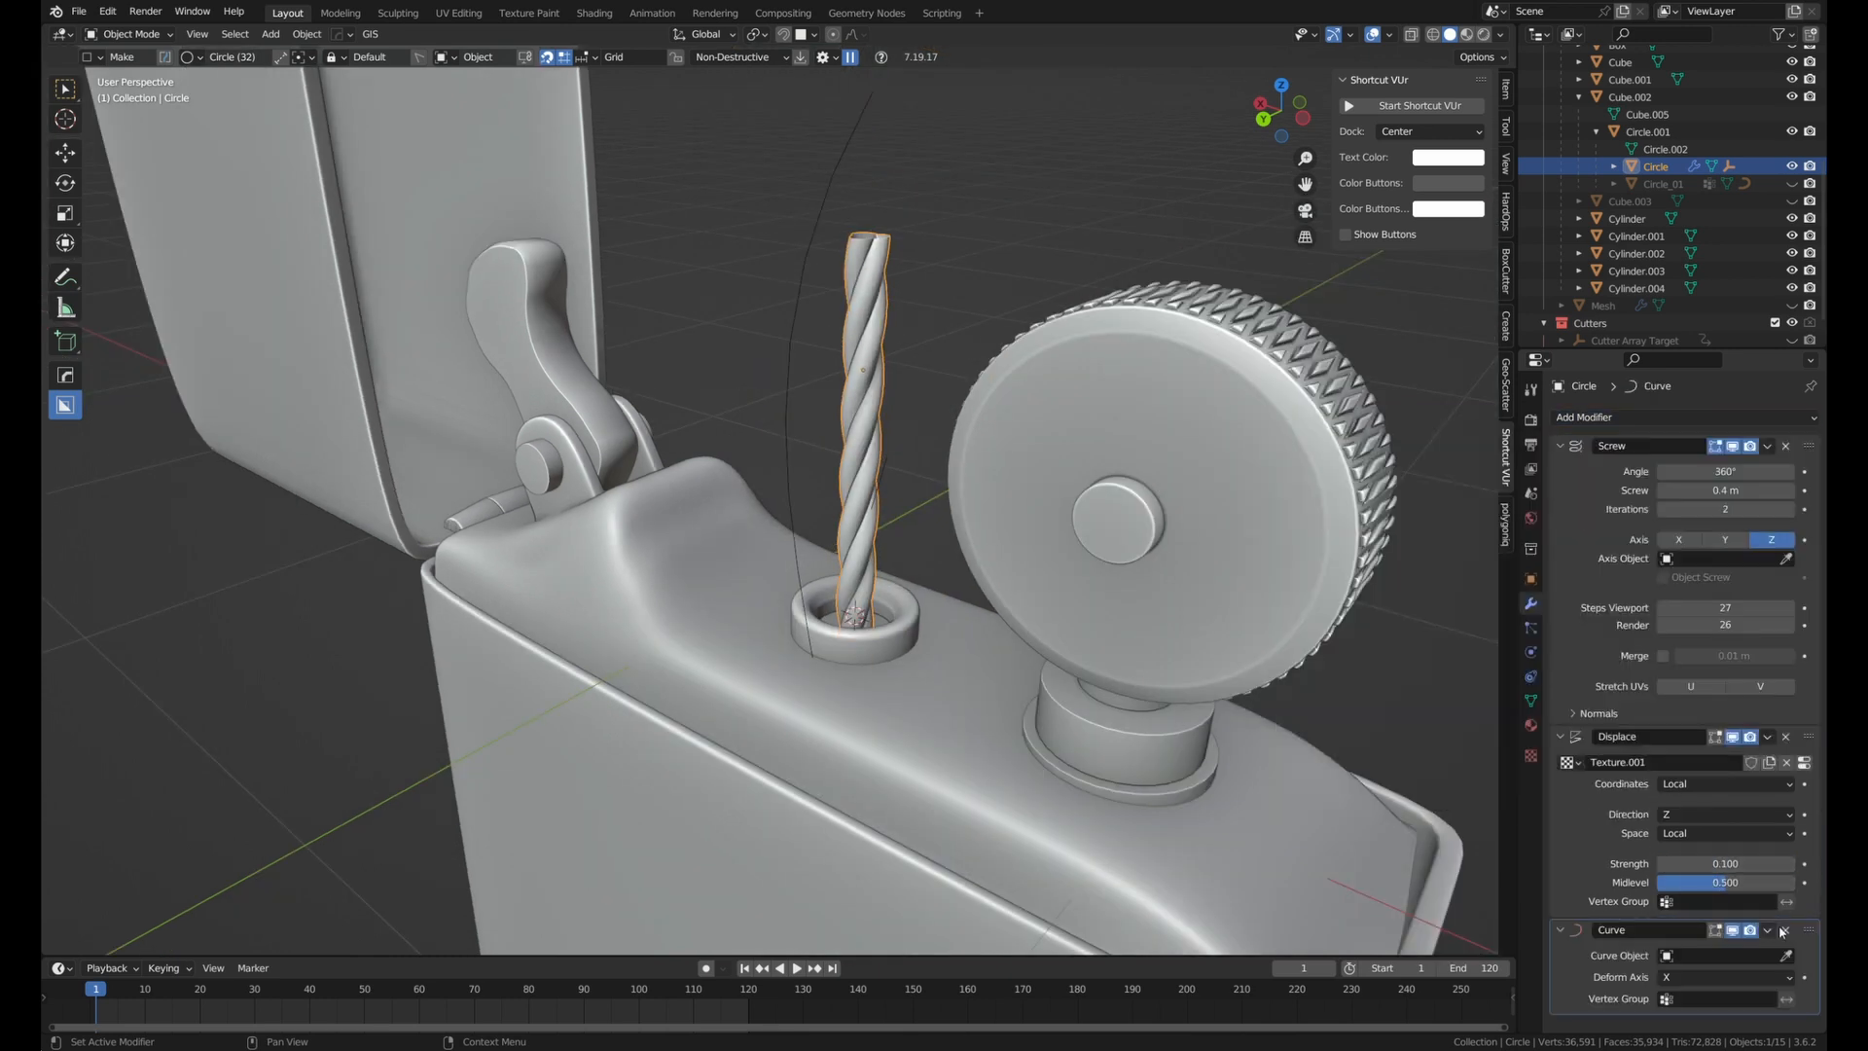
left_click(800, 378)
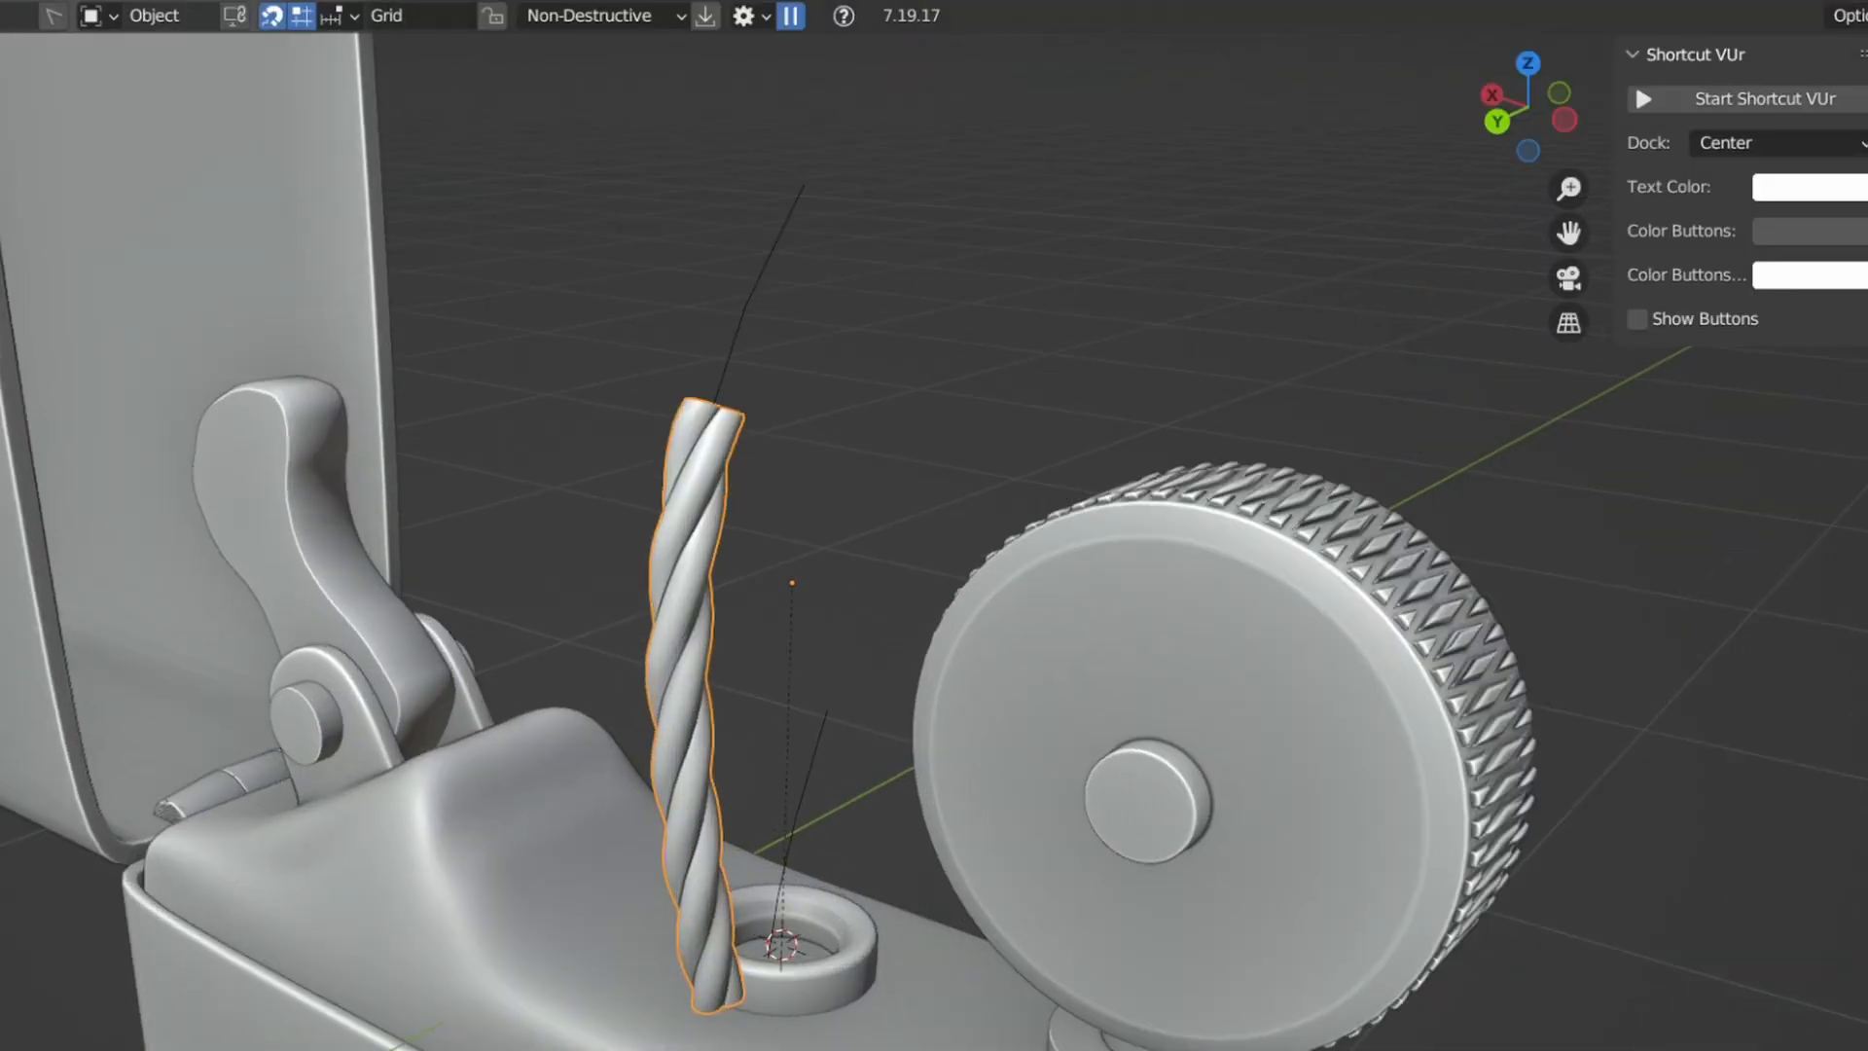
scroll(953, 890, "up", 1)
middle_click_drag(953, 890, 633, 1048)
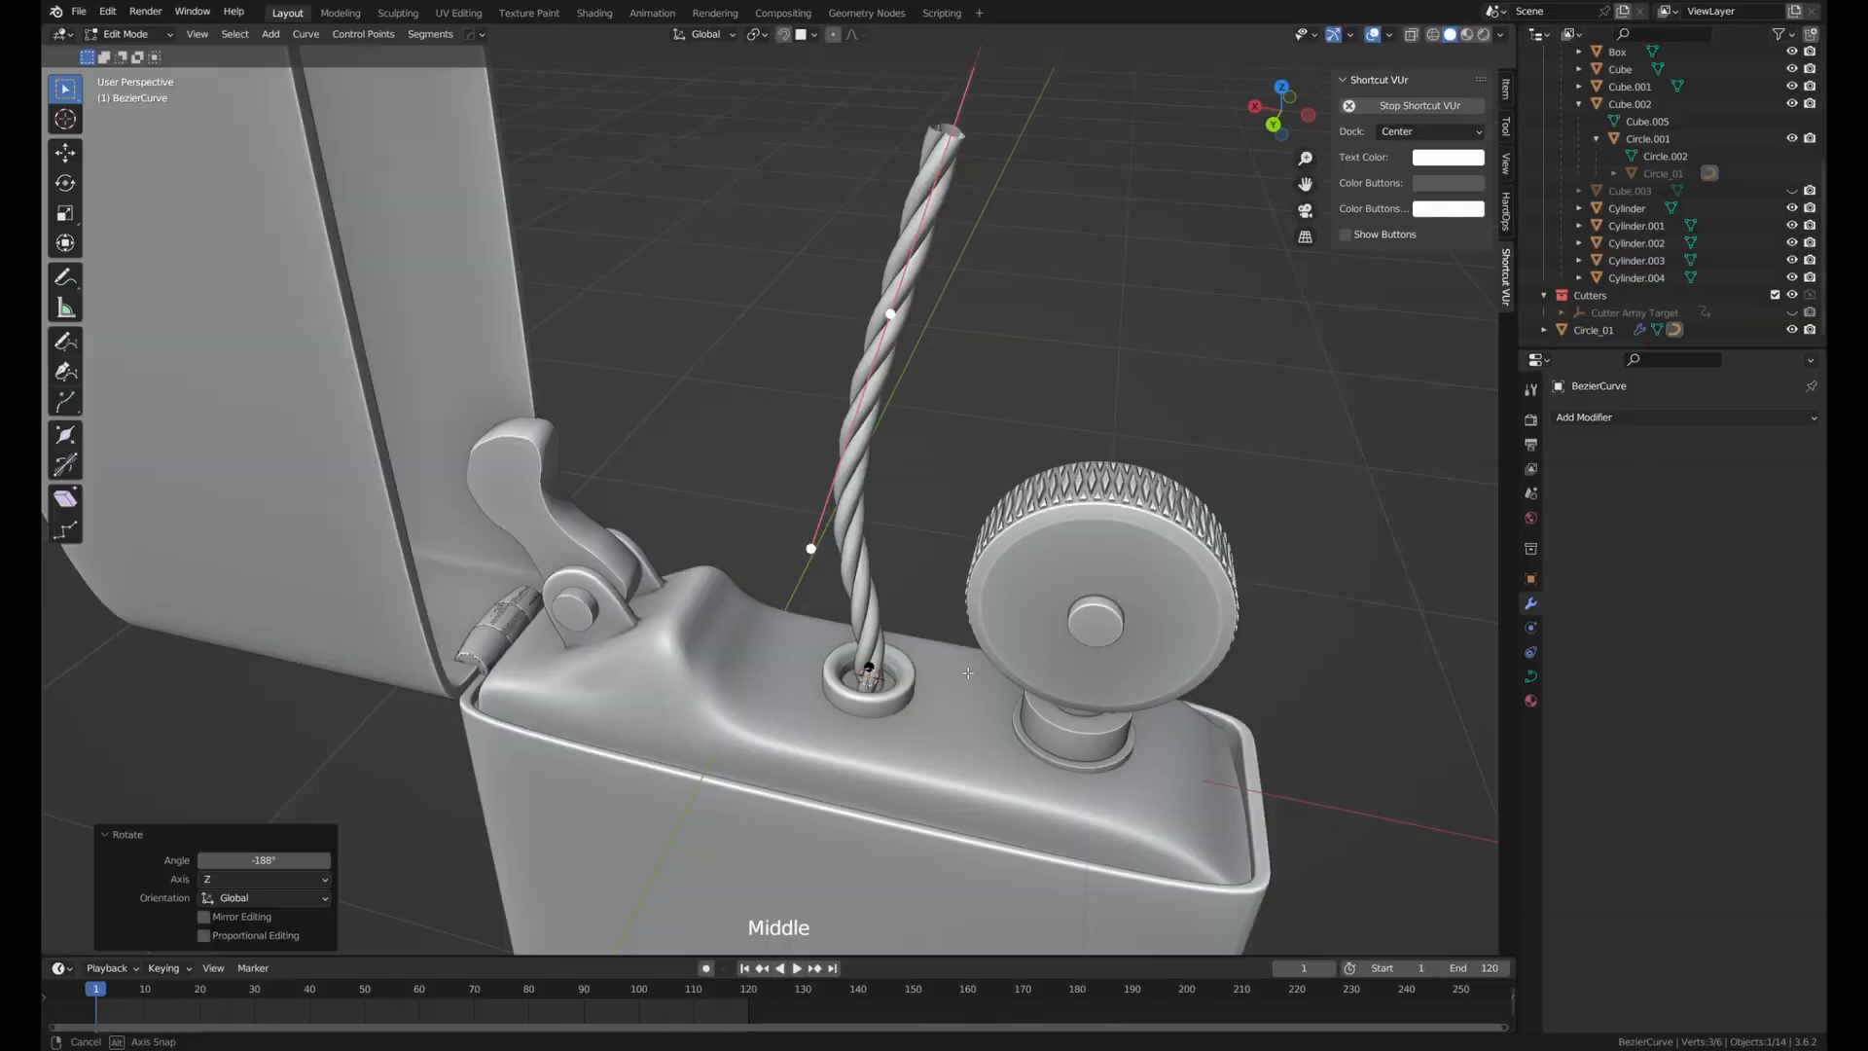
Lower the twisted wick along Z into the holder ring and nudge it along X.
middle_click_drag(1056, 623, 962, 669)
key("Tab")
key("g")
key("z")
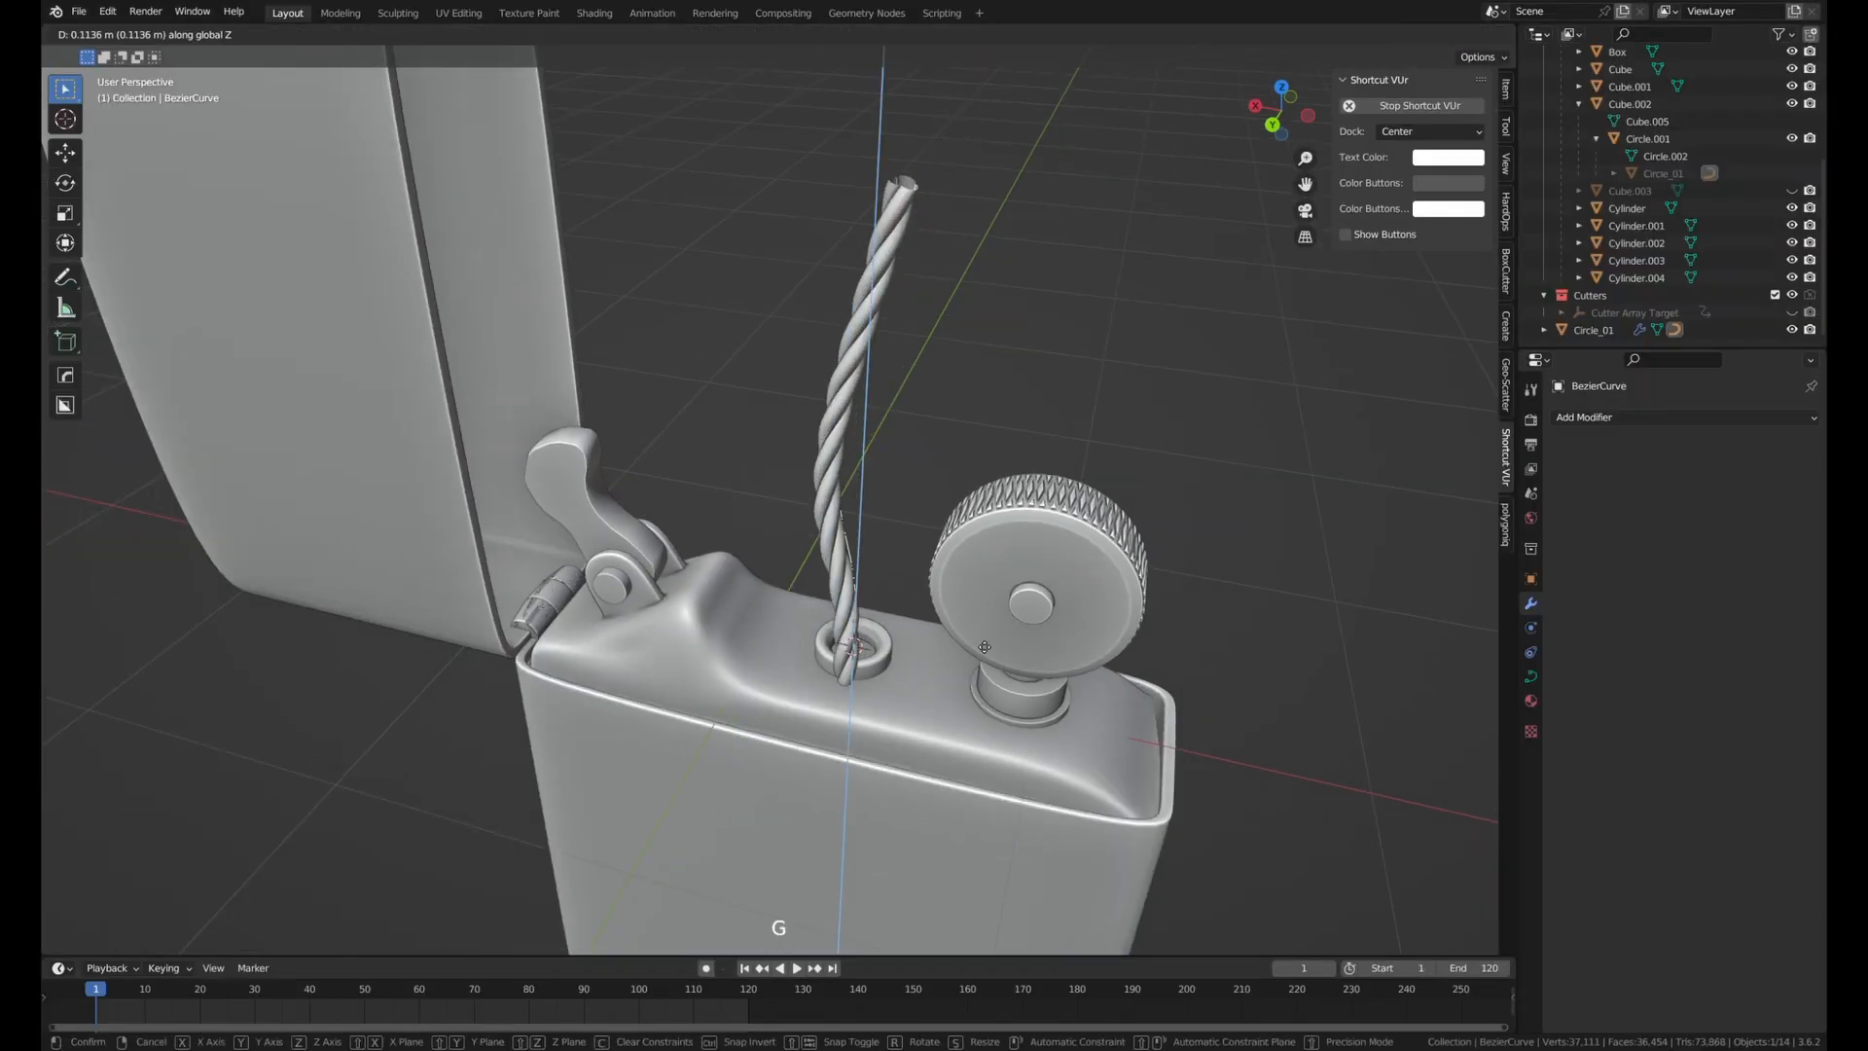
right_click(959, 627)
left_click(861, 467)
key("g")
key("z")
left_click(1018, 572)
key("g")
key("x")
left_click(1037, 576)
Adjust the wick's height along Z and unhide the perforated wind guard, Cube.003.
left_click(983, 457)
left_click(895, 496)
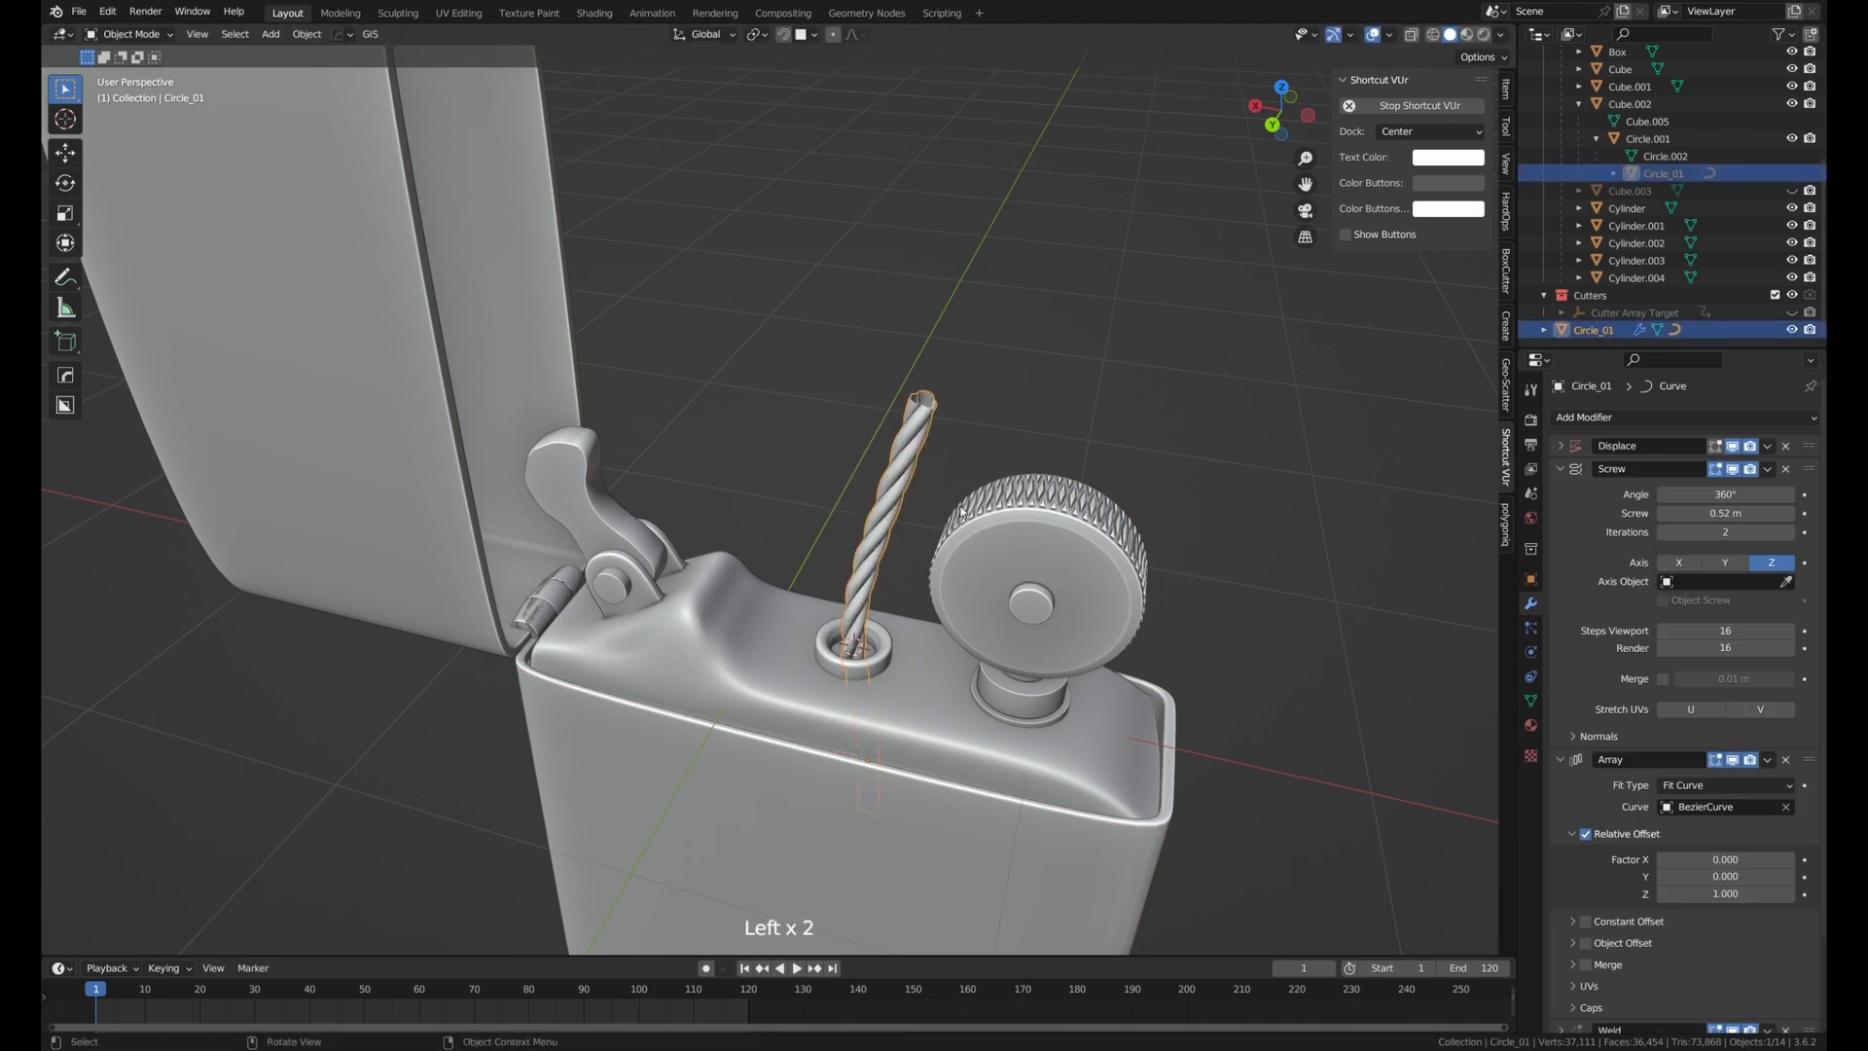
key("g")
key("z")
left_click(1032, 524)
left_click(1792, 191)
left_click(1201, 372)
Fine-tune the wick's position along X, moving it about -0.026 m and back by about 0.03 m.
middle_click_drag(899, 556, 955, 663)
left_click(917, 510)
key("Tab")
key("Tab")
key("g")
key("x")
left_click(922, 554)
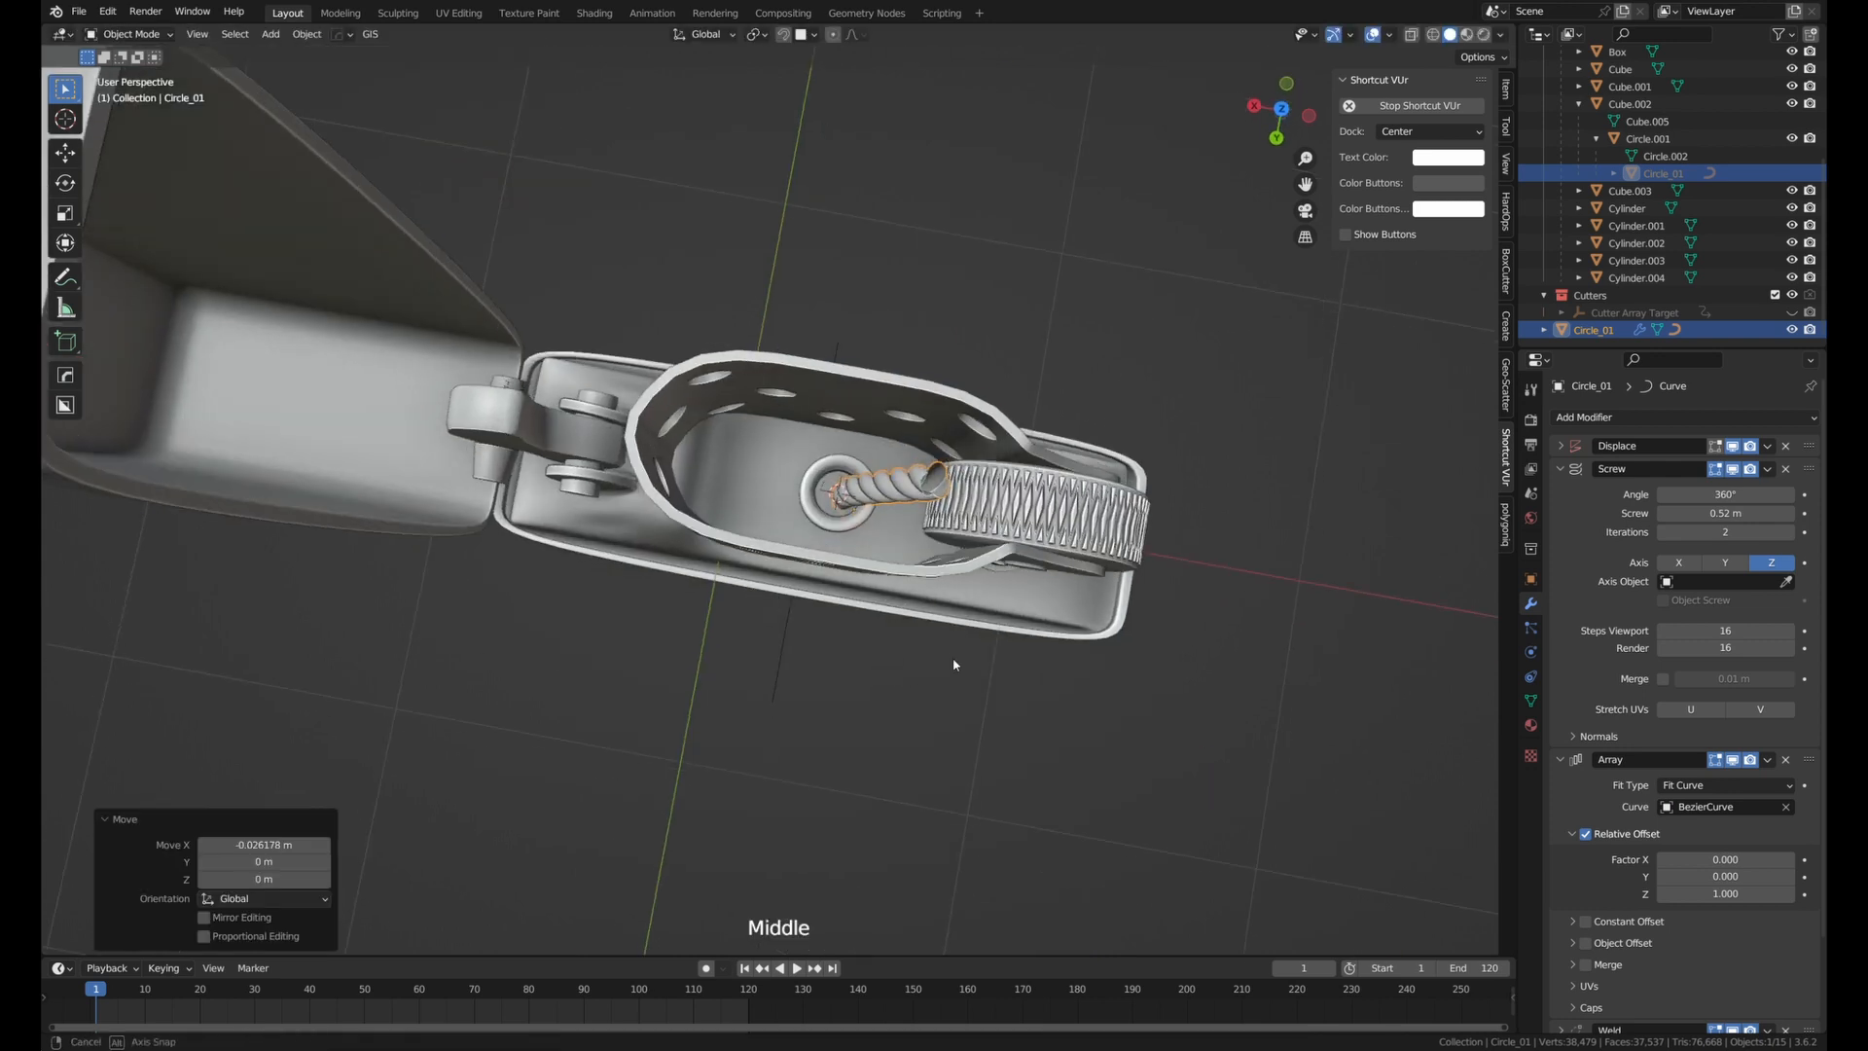
key("g")
key("x")
left_click(951, 660)
Thicken the wick slightly in X and Y, keeping its height locked, and deselect it.
key("s")
key("shift+z")
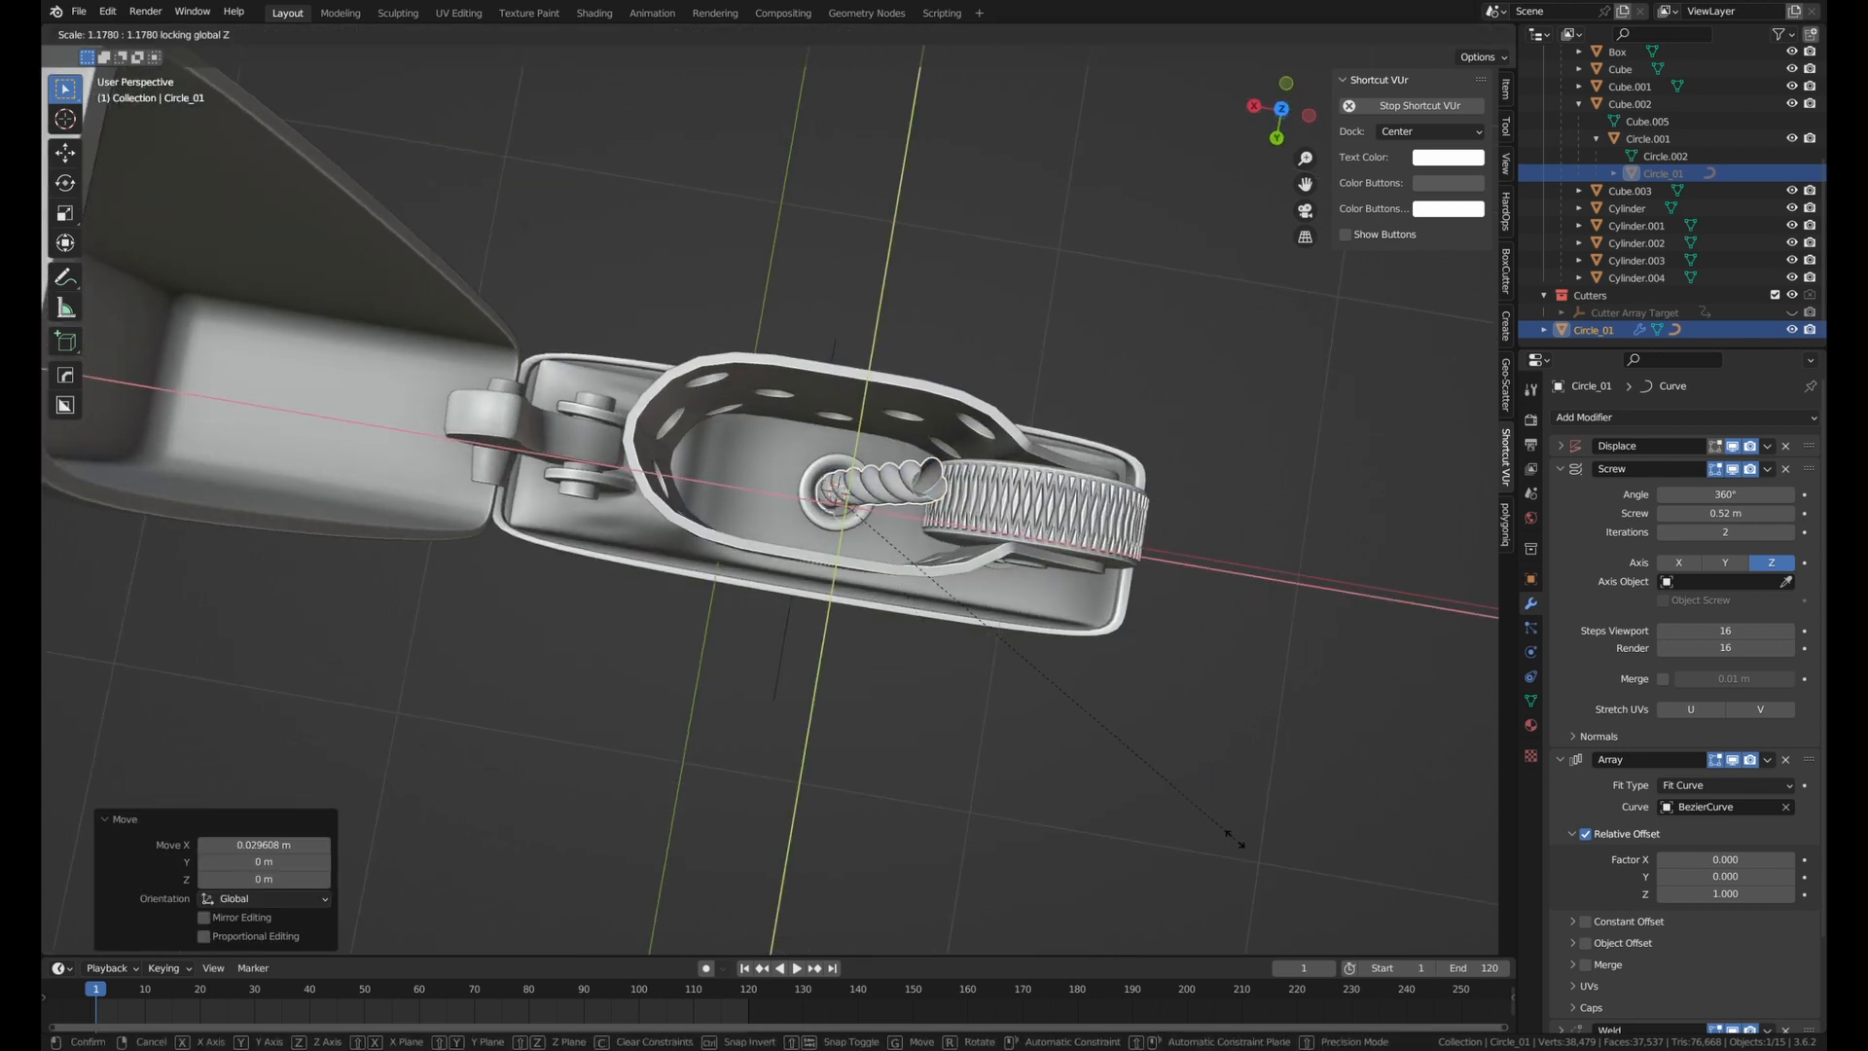
left_click(1189, 807)
middle_click_drag(993, 545, 934, 535)
left_click(976, 425)
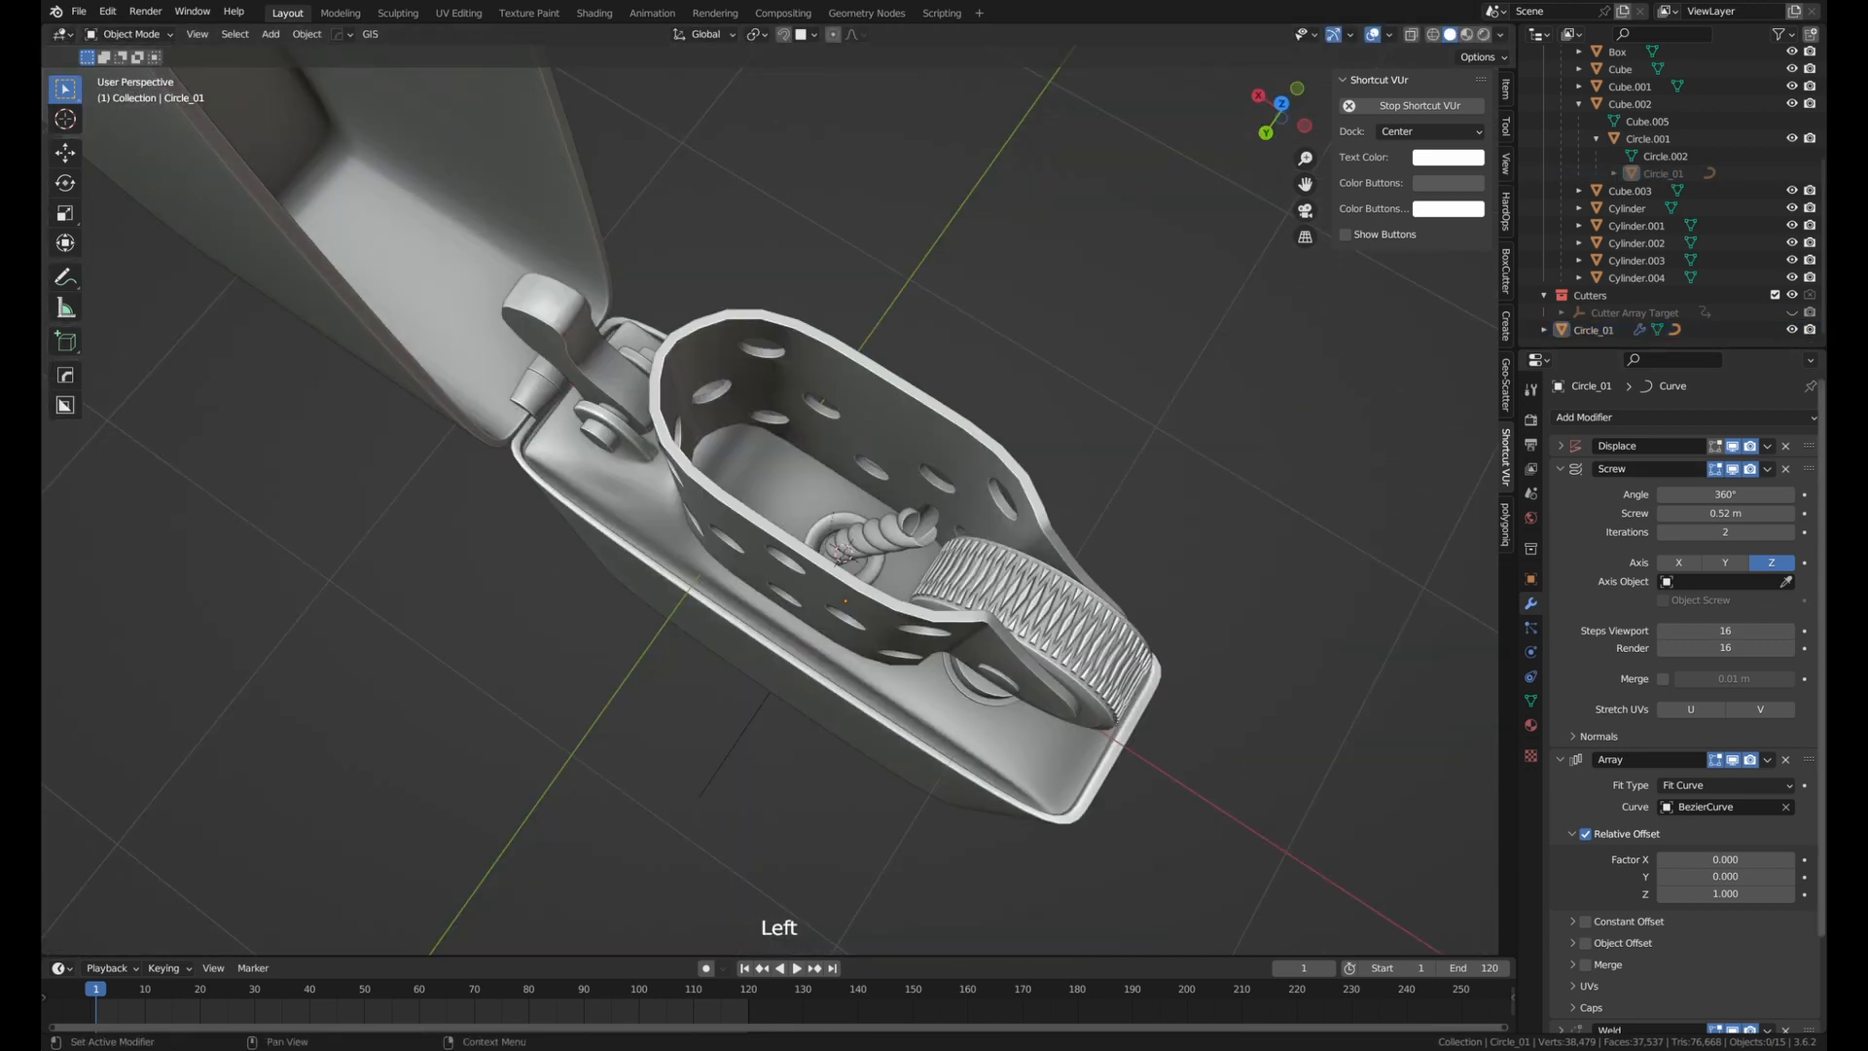
Clear the wick's modifier stack down to Weld, applying modifiers such as Screw, Array and Curve.
left_click(1786, 446)
key("ctrl+a")
key("ctrl+a")
key("ctrl+a")
key("ctrl+a")
key("ctrl+a")
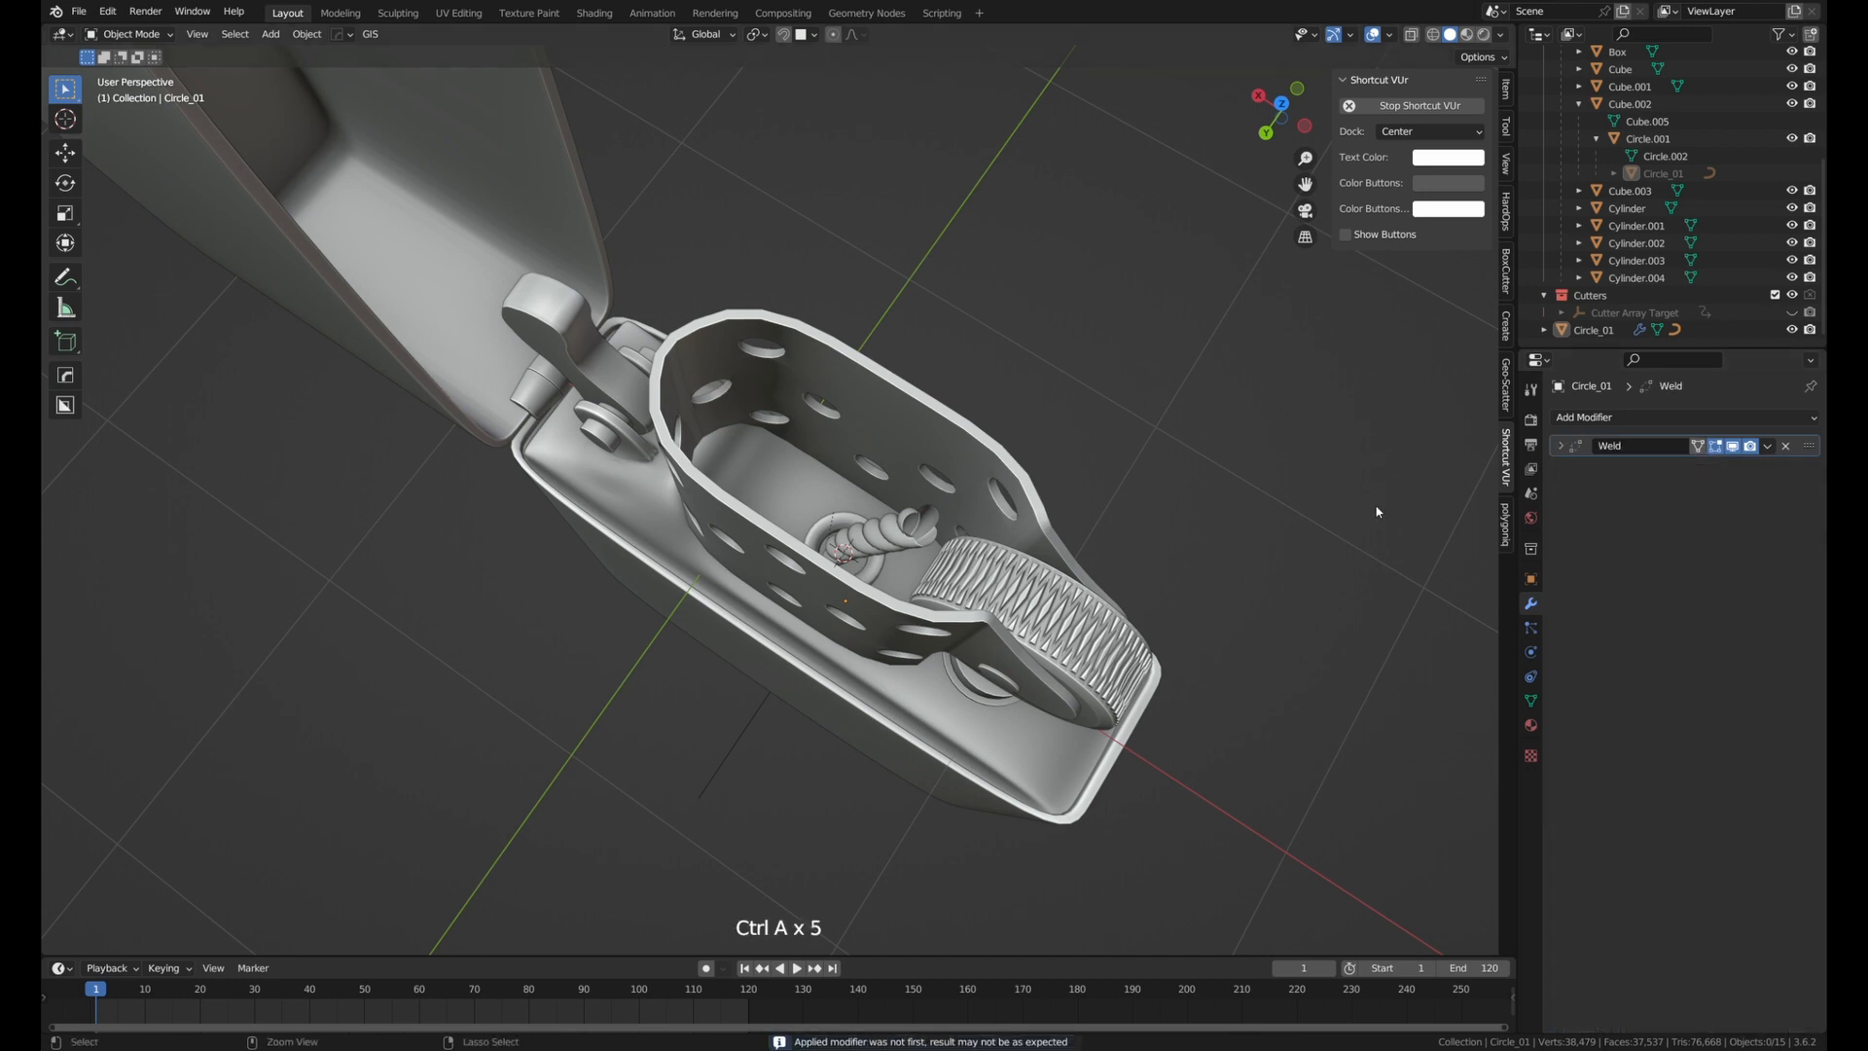
Select the open edge loop at the wick's top end and fill it with a face.
key("Tab")
scroll(1191, 662, "up", 6)
middle_click_drag(1191, 671, 640, 543, "shift")
middle_click_drag(640, 542, 651, 585)
left_click(651, 585, "alt+shift")
left_click(651, 584, "alt+shift")
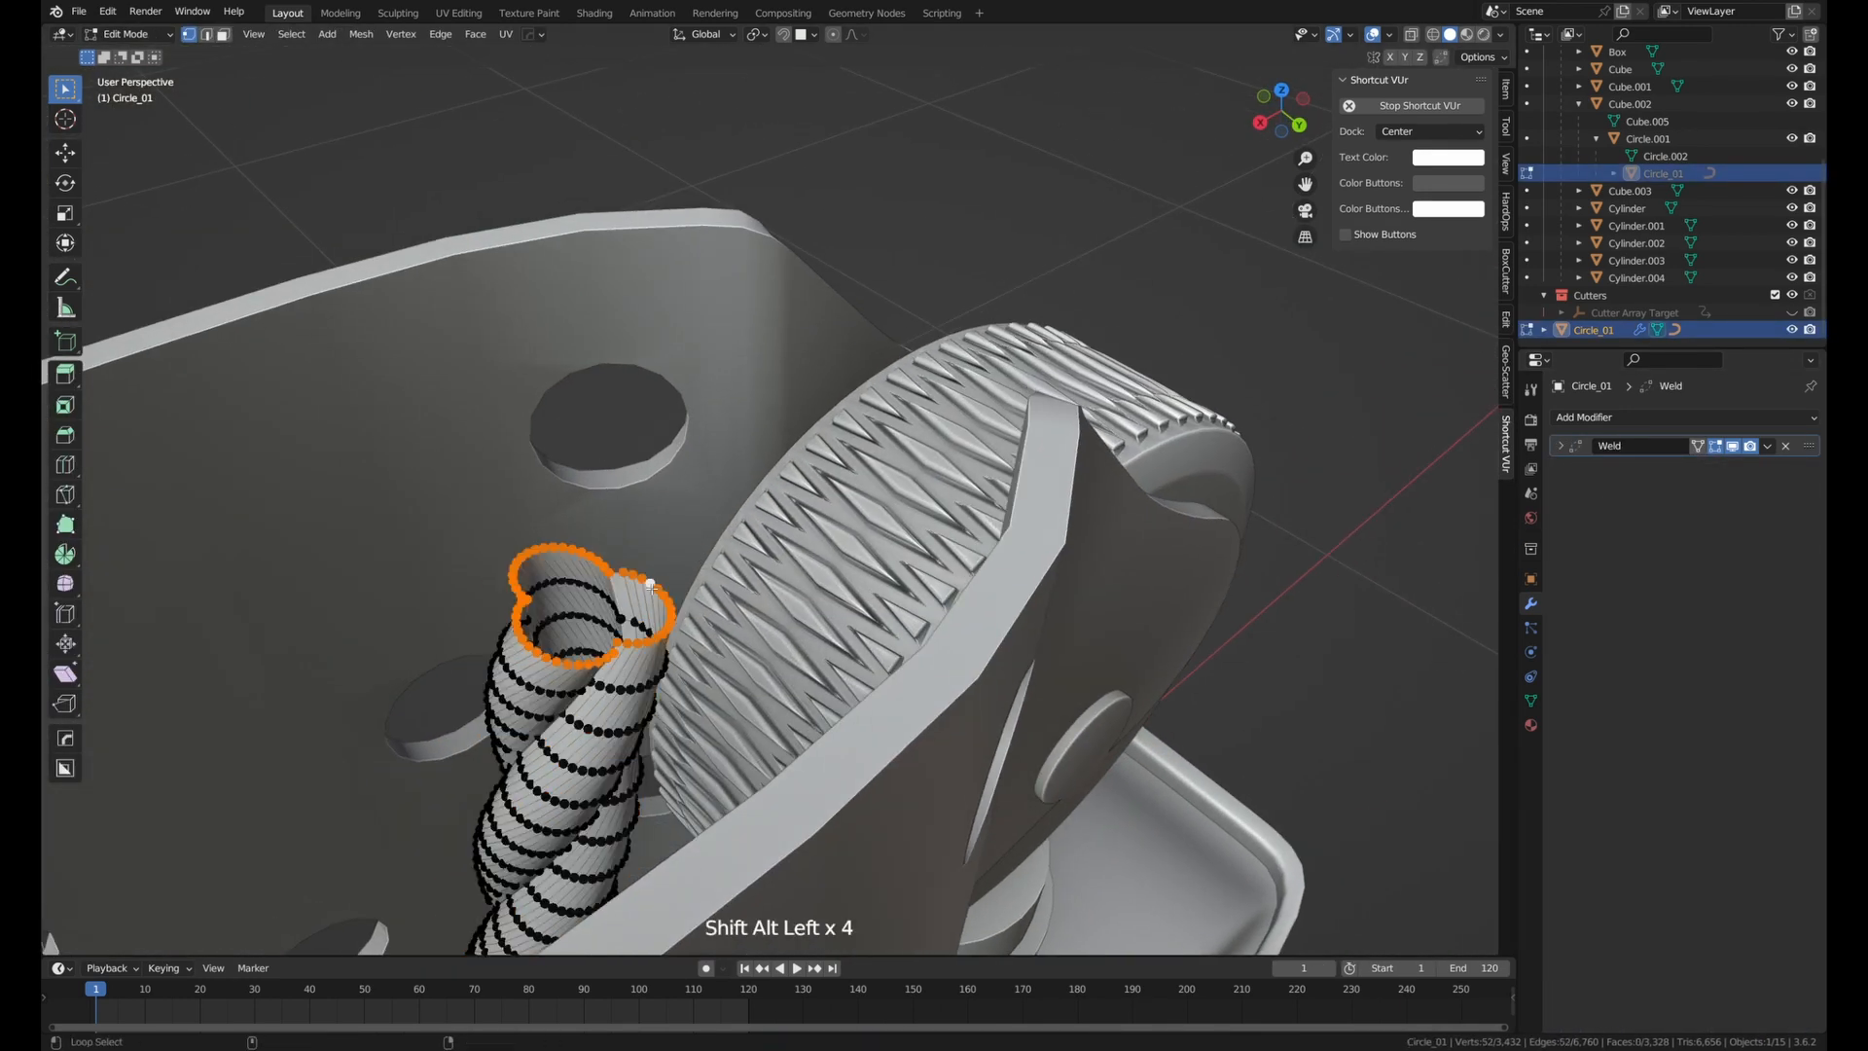
key("f")
Round the wick's capped top with a 4-segment bevel about 0.016 m wide.
key("ctrl+b")
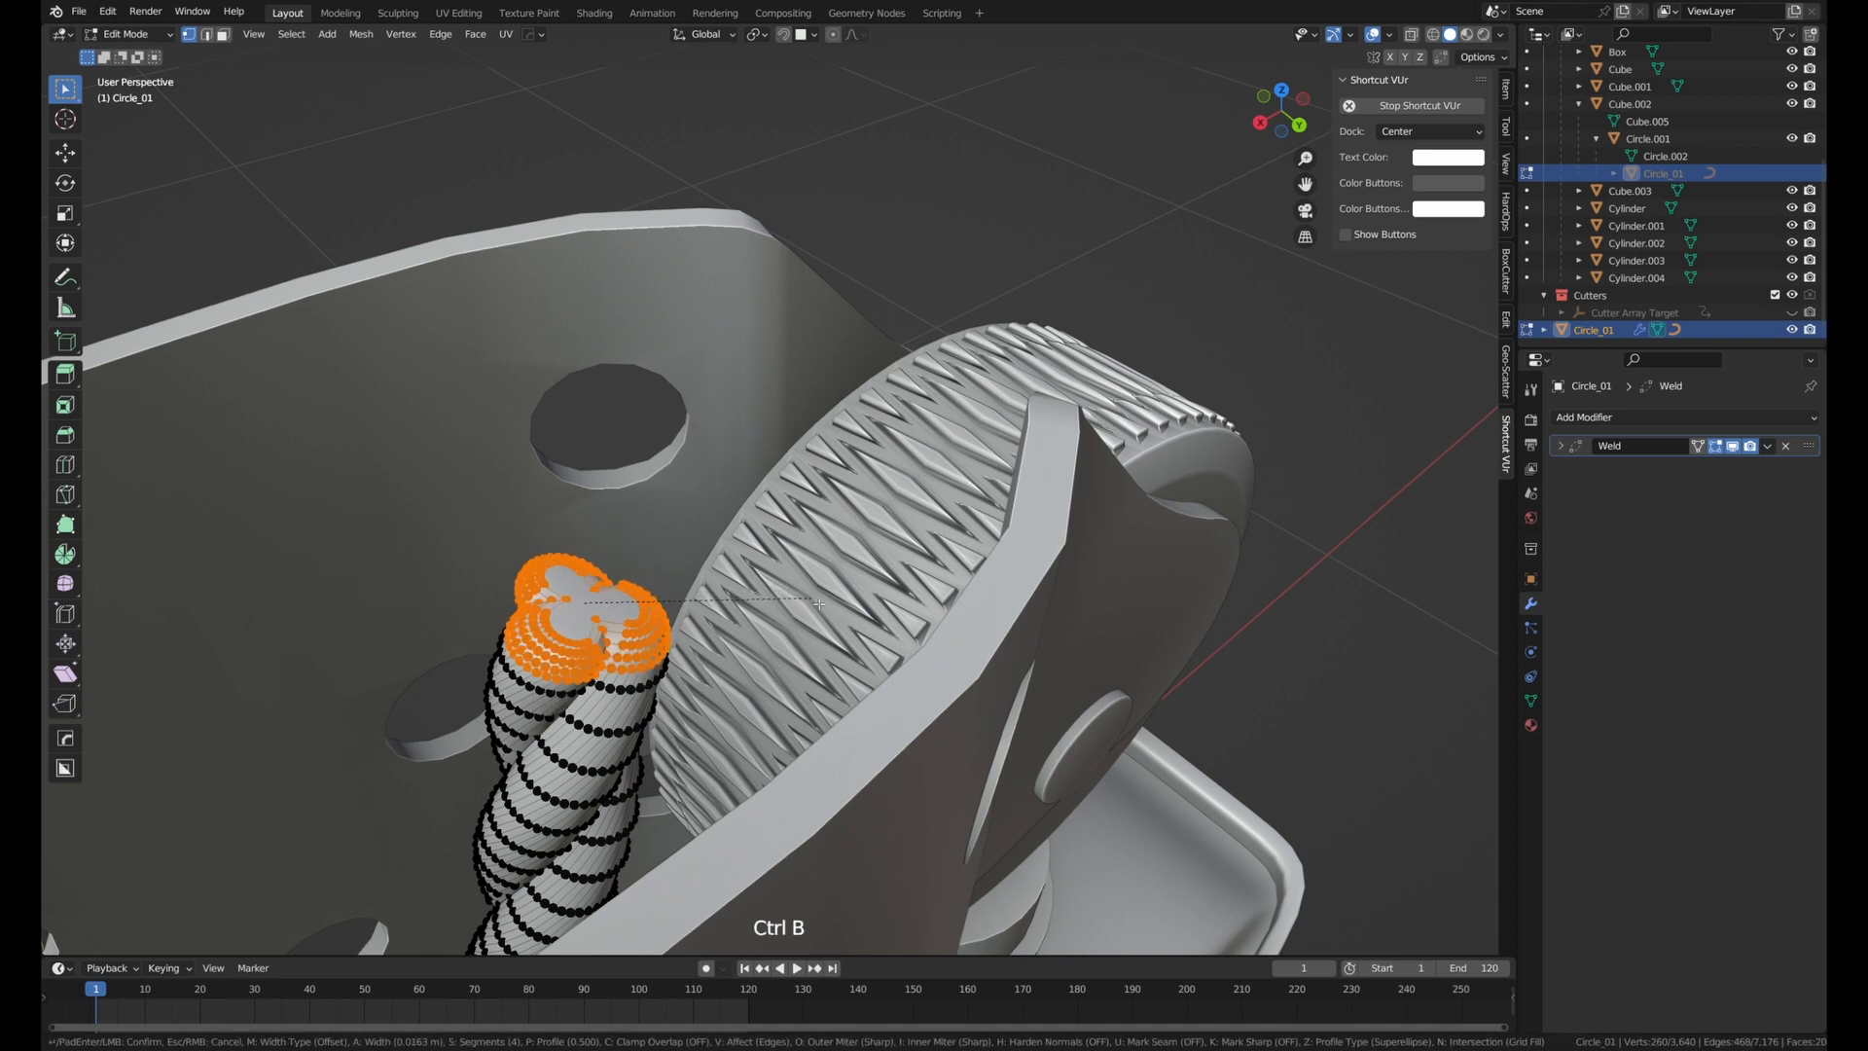
left_click(823, 598)
key("Tab")
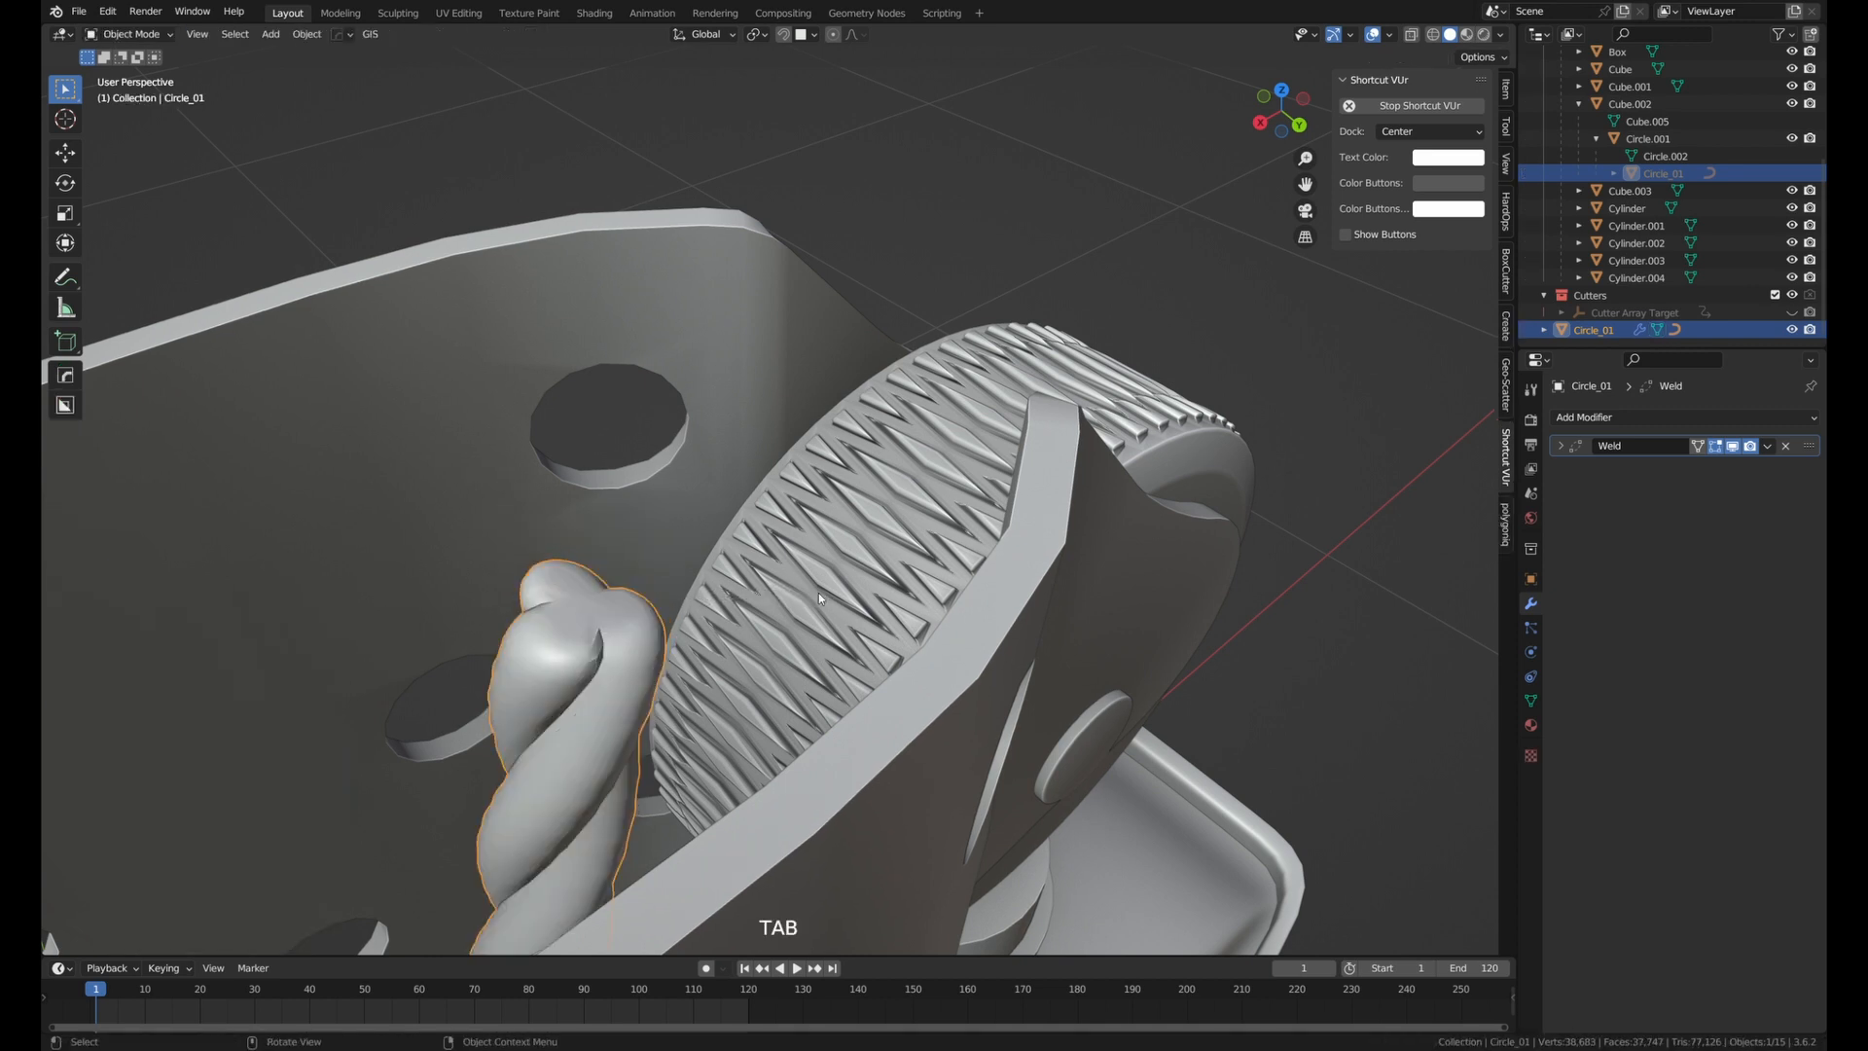
middle_click_drag(819, 592, 628, 627)
scroll(721, 667, "down", 3)
middle_click_drag(720, 667, 773, 715)
scroll(802, 605, "up", 4)
scroll(803, 675, "down", 1)
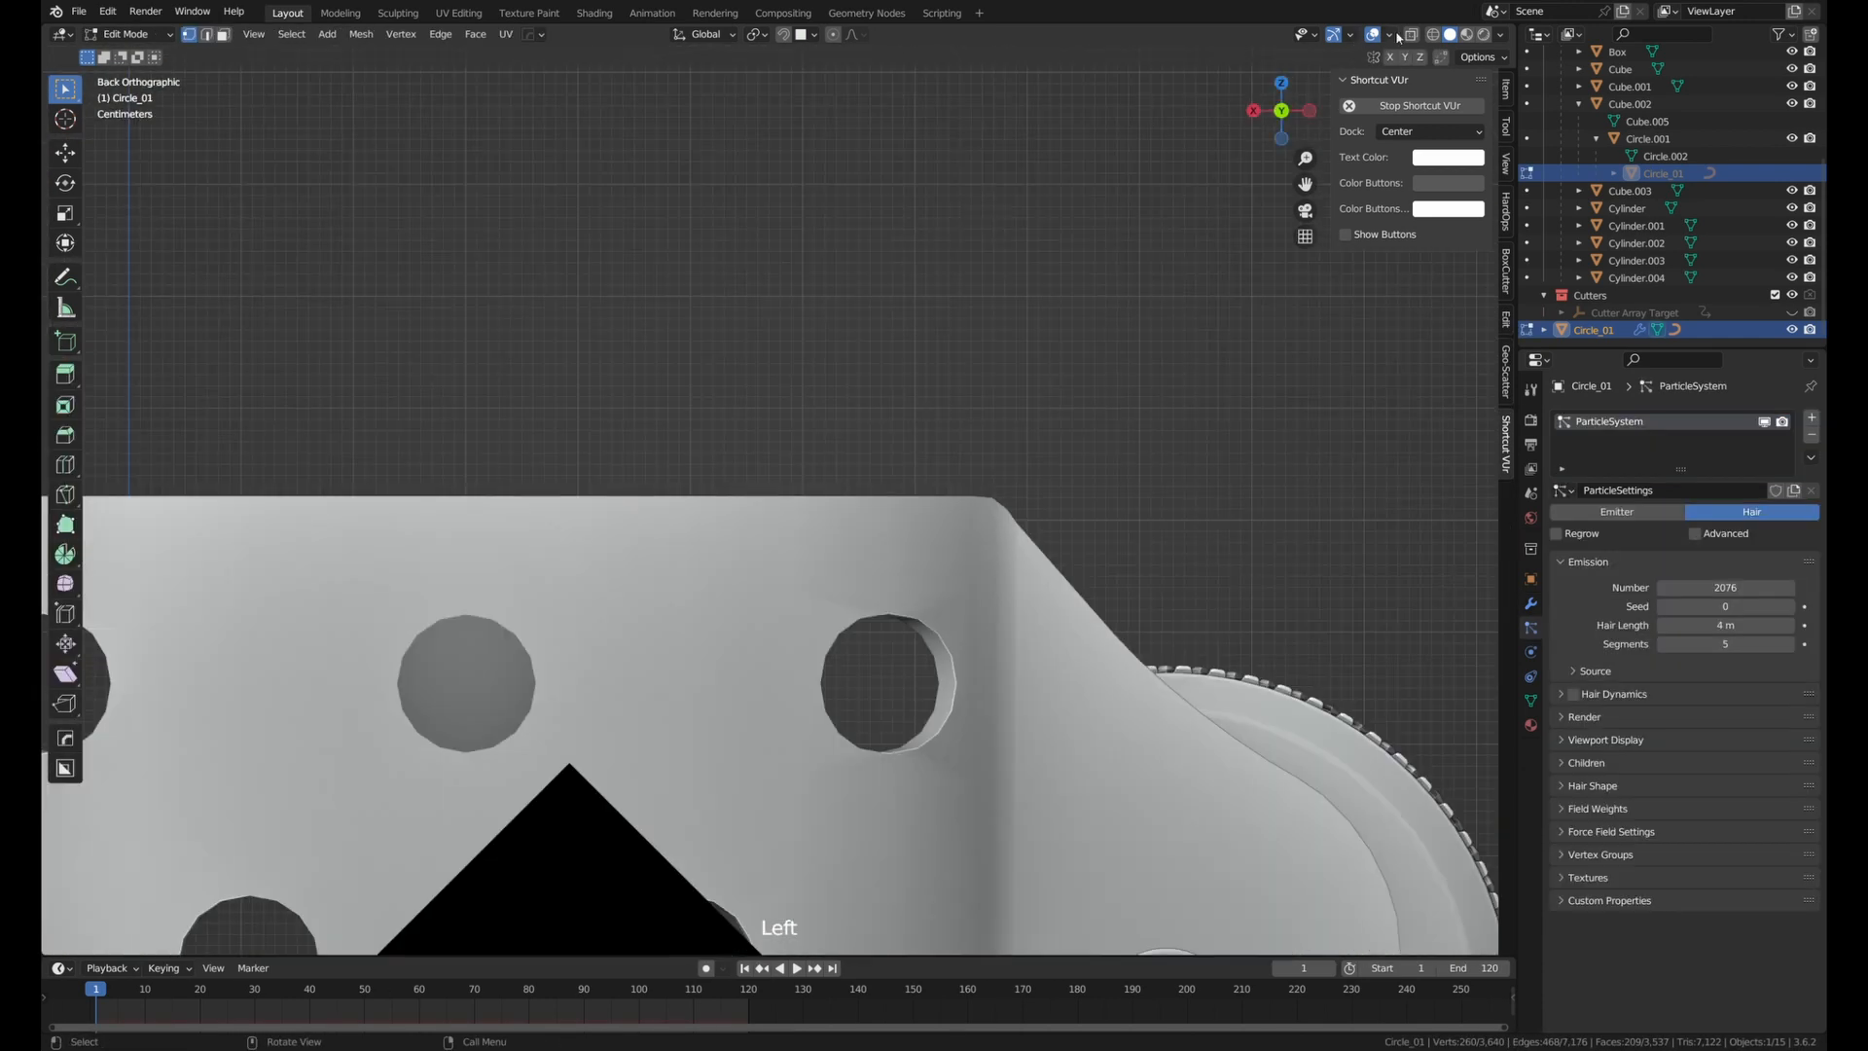
Turn on X-ray, select the wick's upper tip, and assign it to a vertex group with weight 1.
left_click(1410, 34)
middle_click_drag(896, 766, 950, 667, "shift")
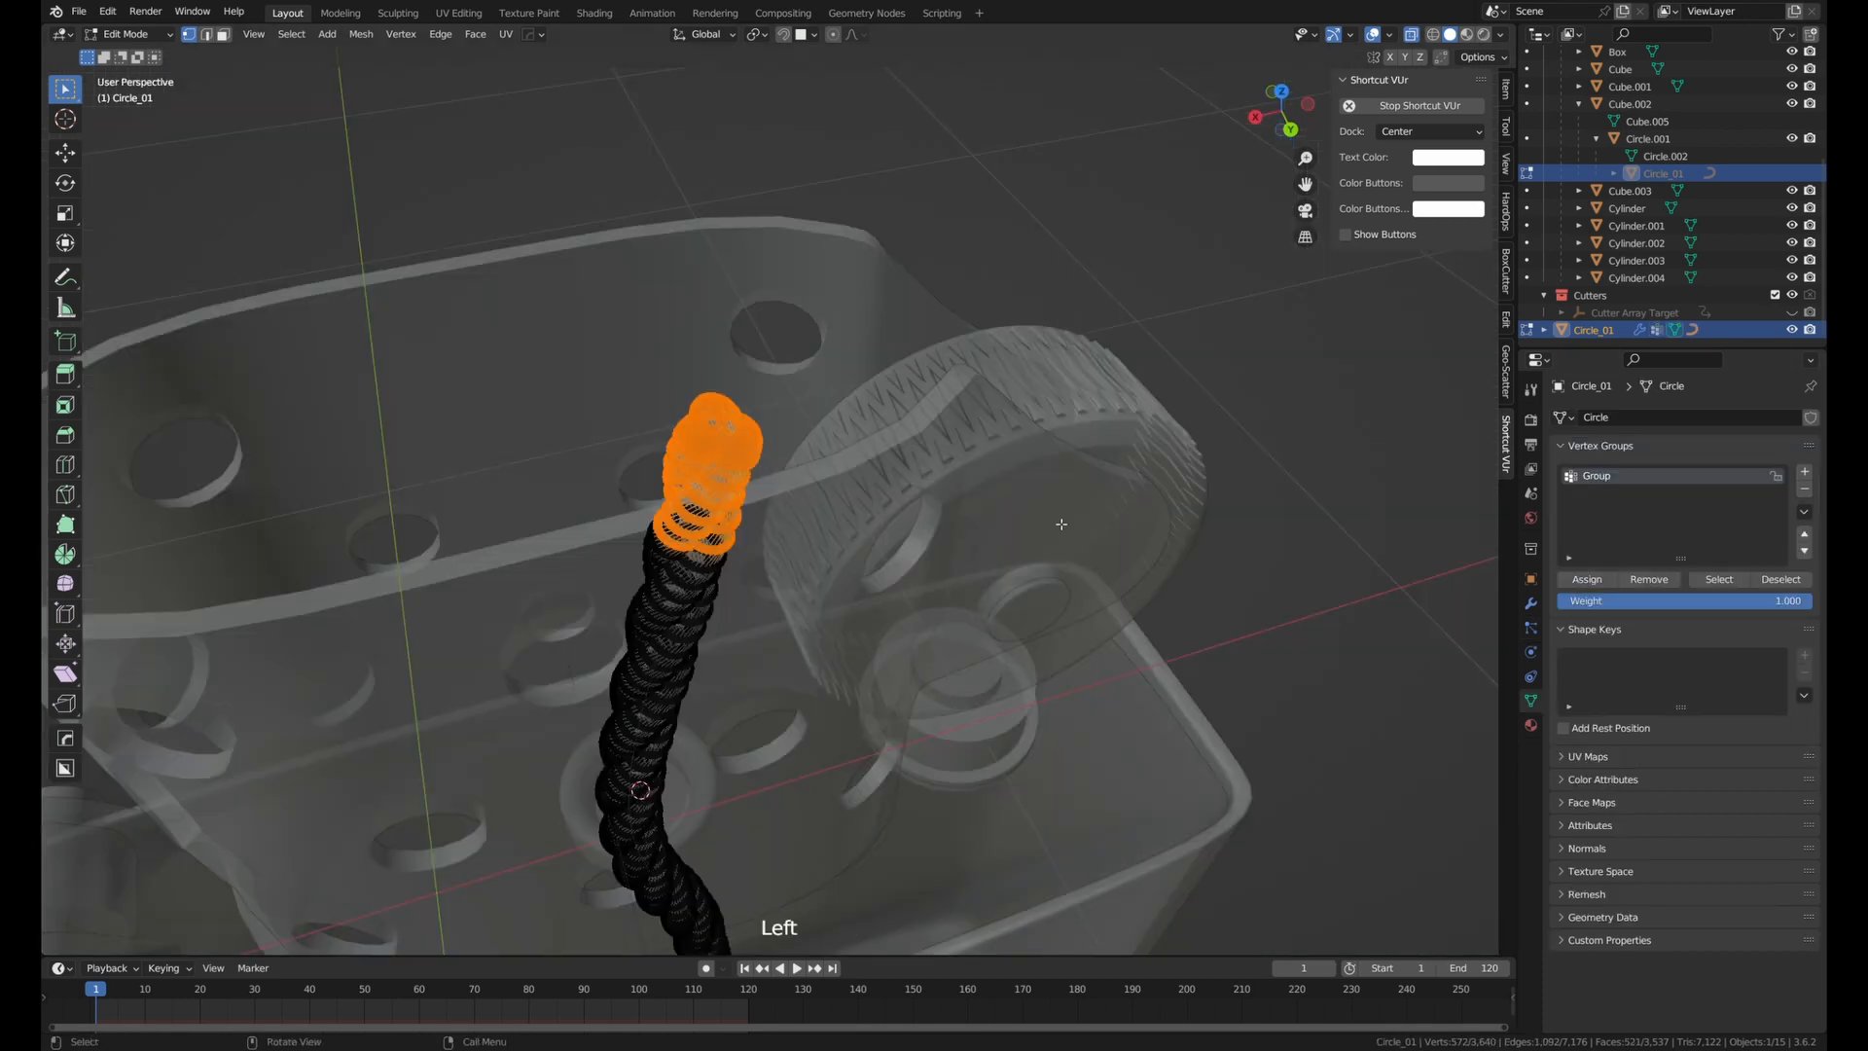
key("Tab")
Set the vertex group Group as the density group of the wick's hair particle system.
middle_click_drag(786, 547, 856, 462, "shift")
left_click(1530, 603)
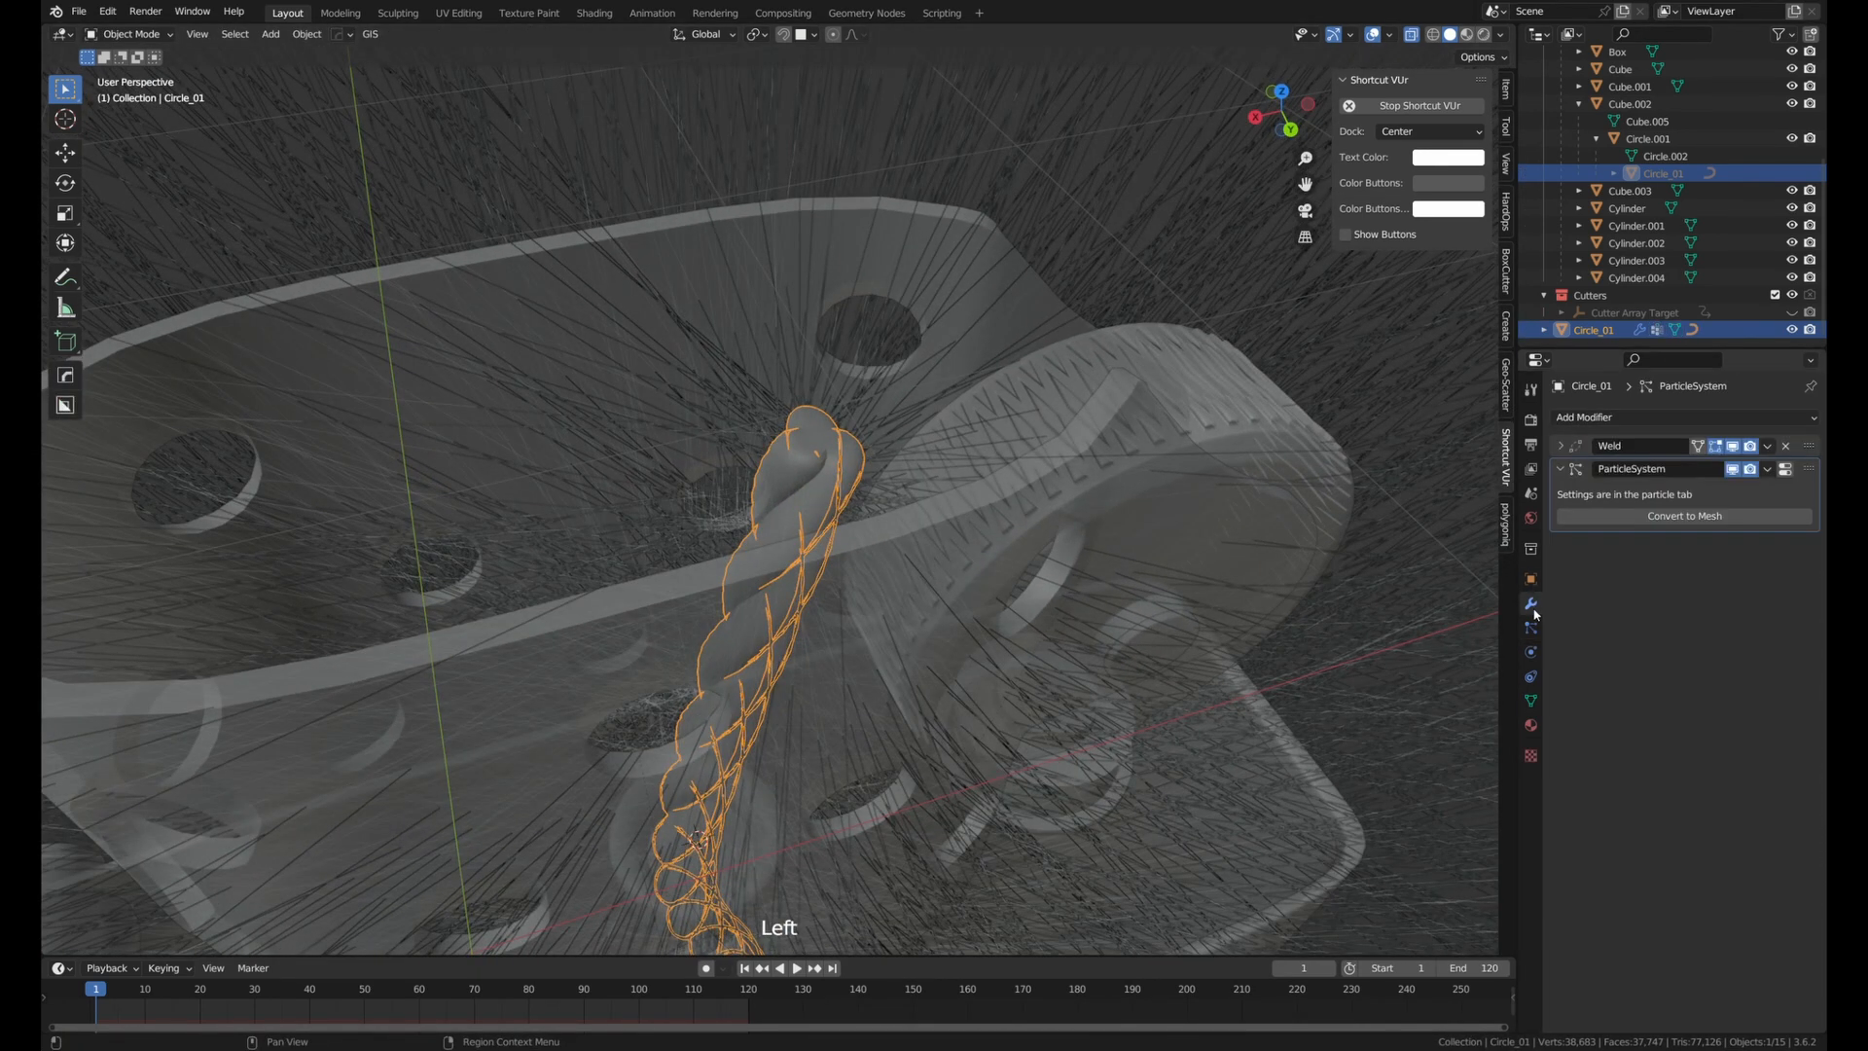
left_click(1530, 628)
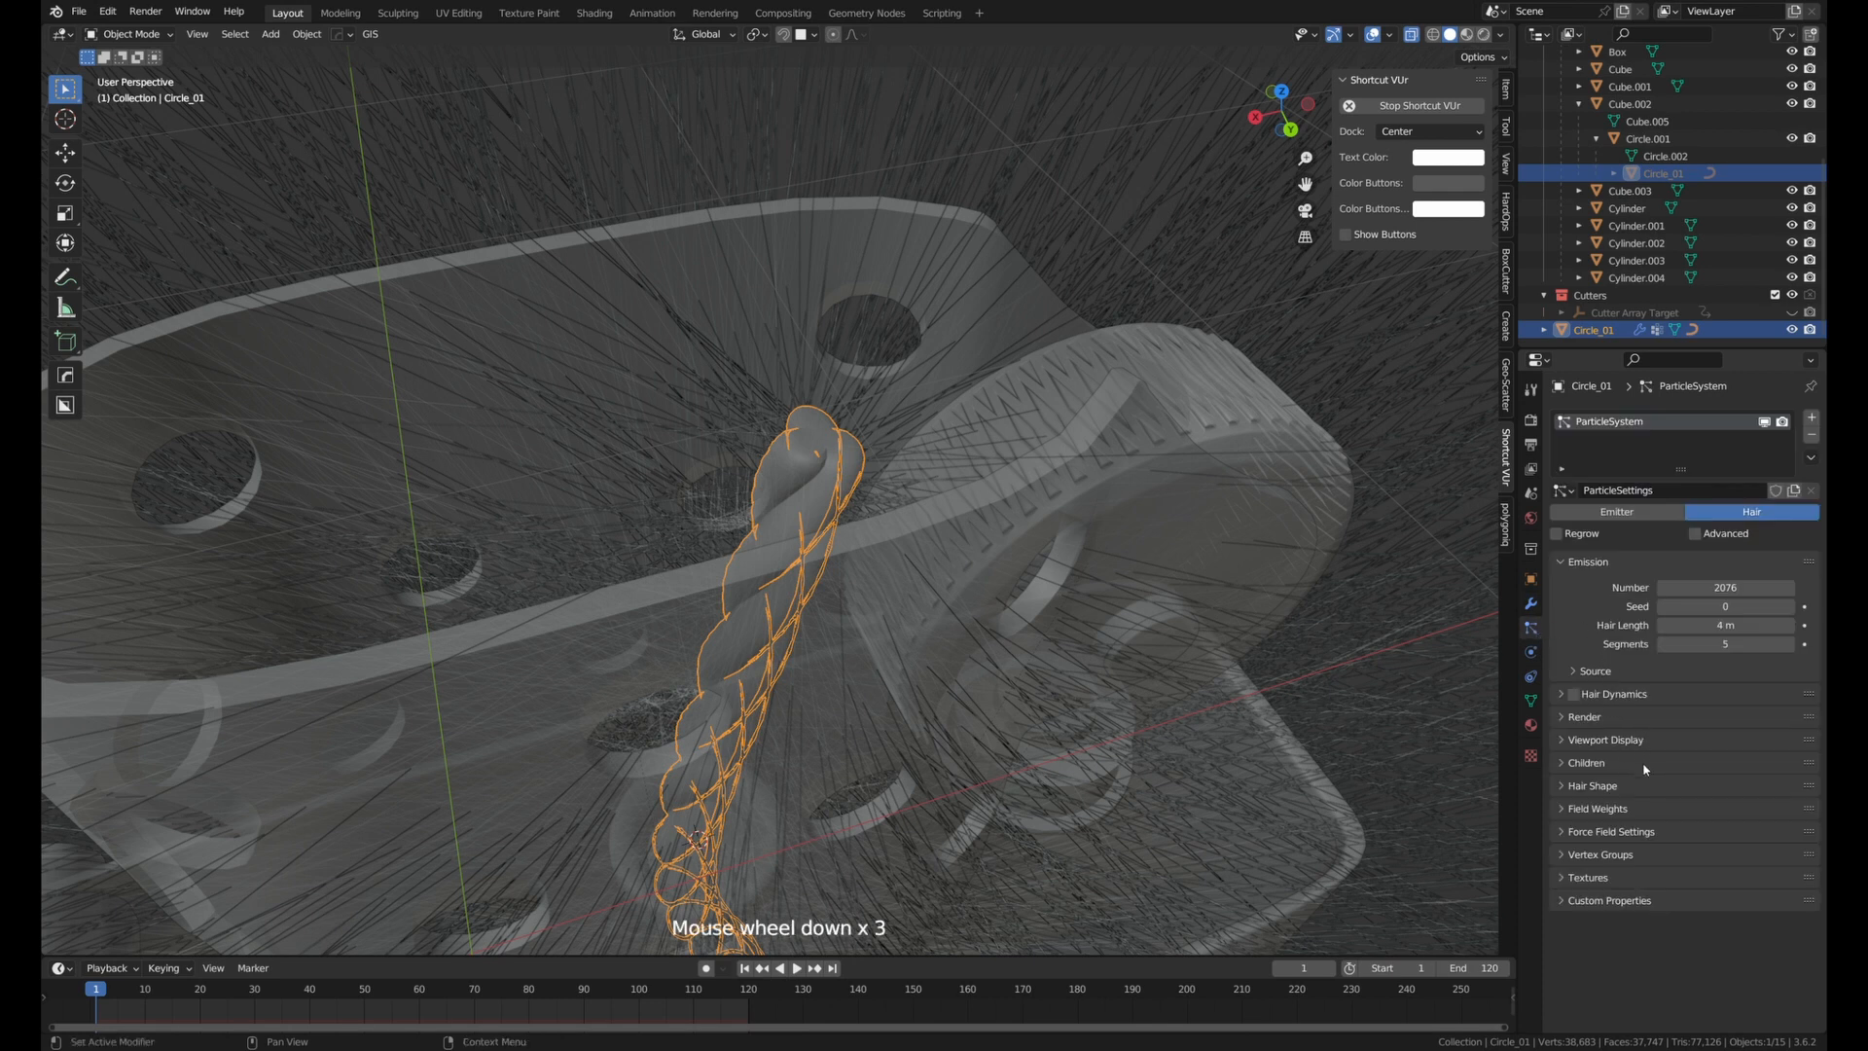
left_click(1615, 855)
left_click(1693, 881)
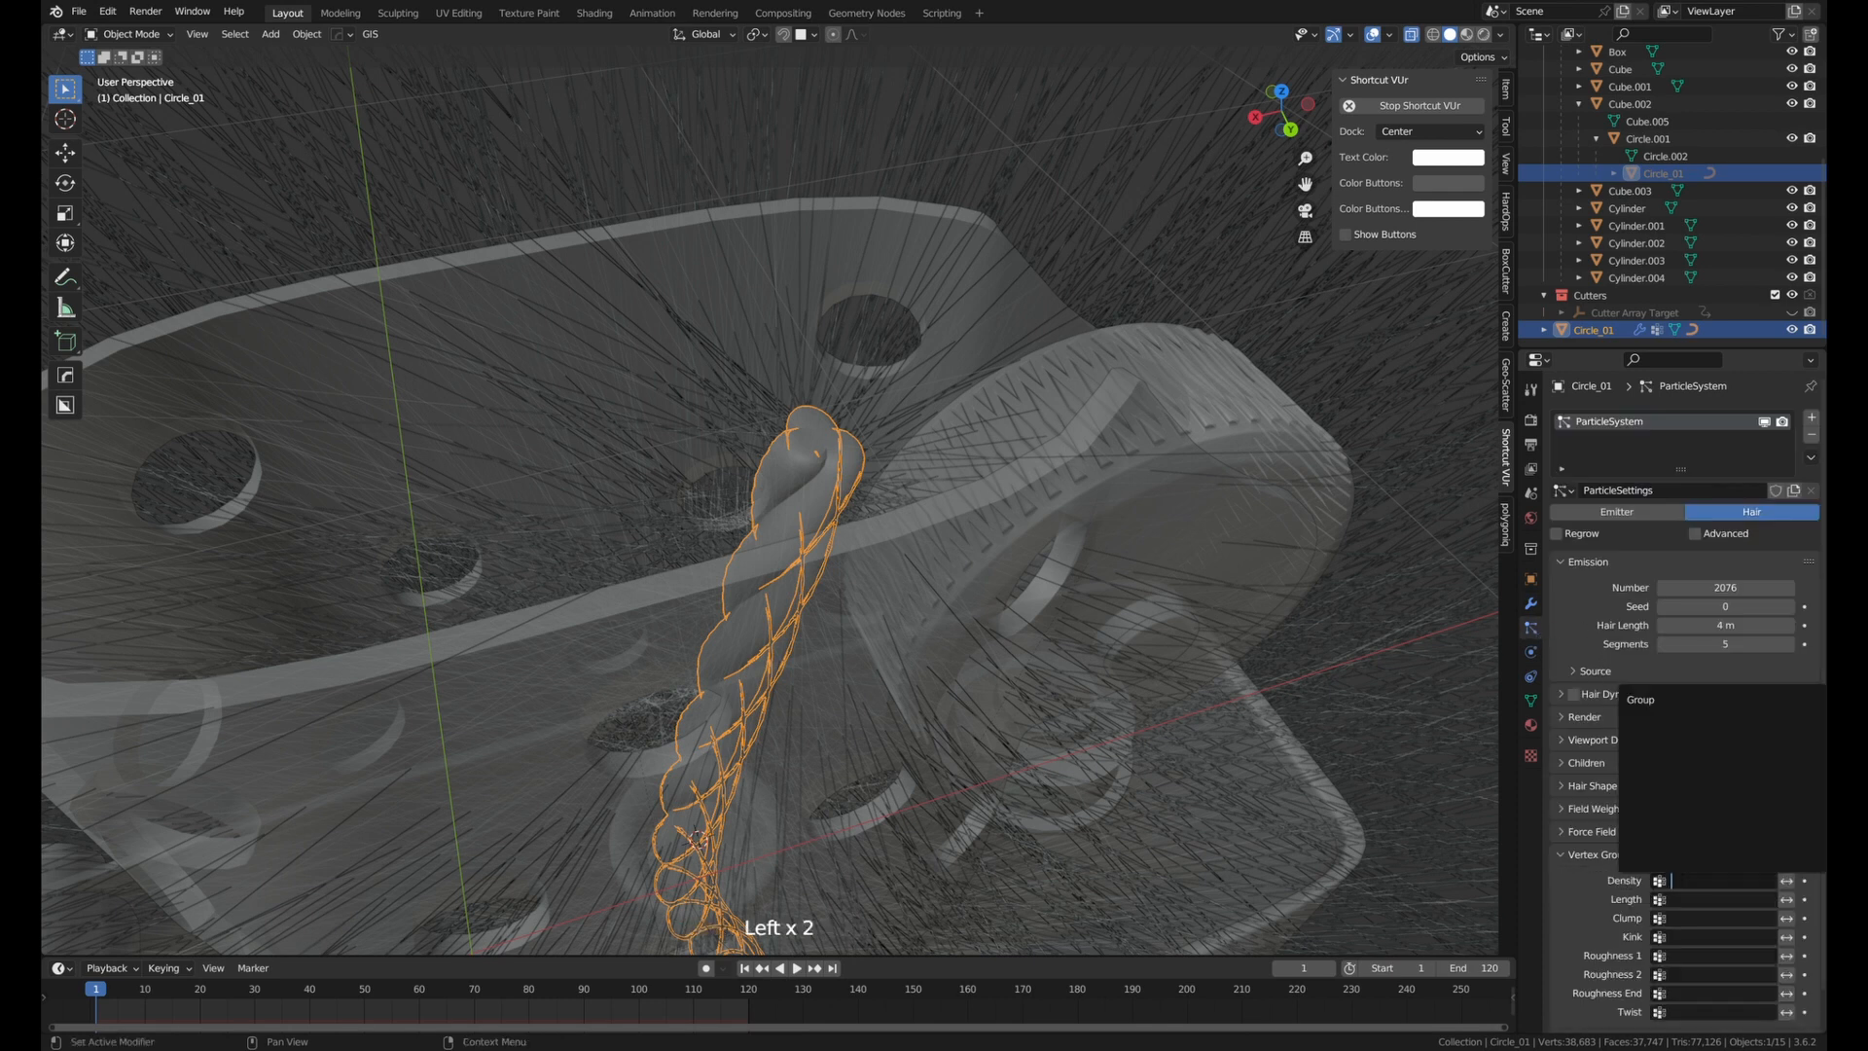
left_click(1681, 702)
Shorten the particle hairs at the wick's tip to 0.09 m.
mouse_move(924, 749)
middle_mouse_down()
mouse_move(909, 649)
mouse_move(938, 588)
mouse_move(905, 739)
middle_mouse_up()
scroll(902, 611, "up", 5)
scroll(943, 734, "up", 4)
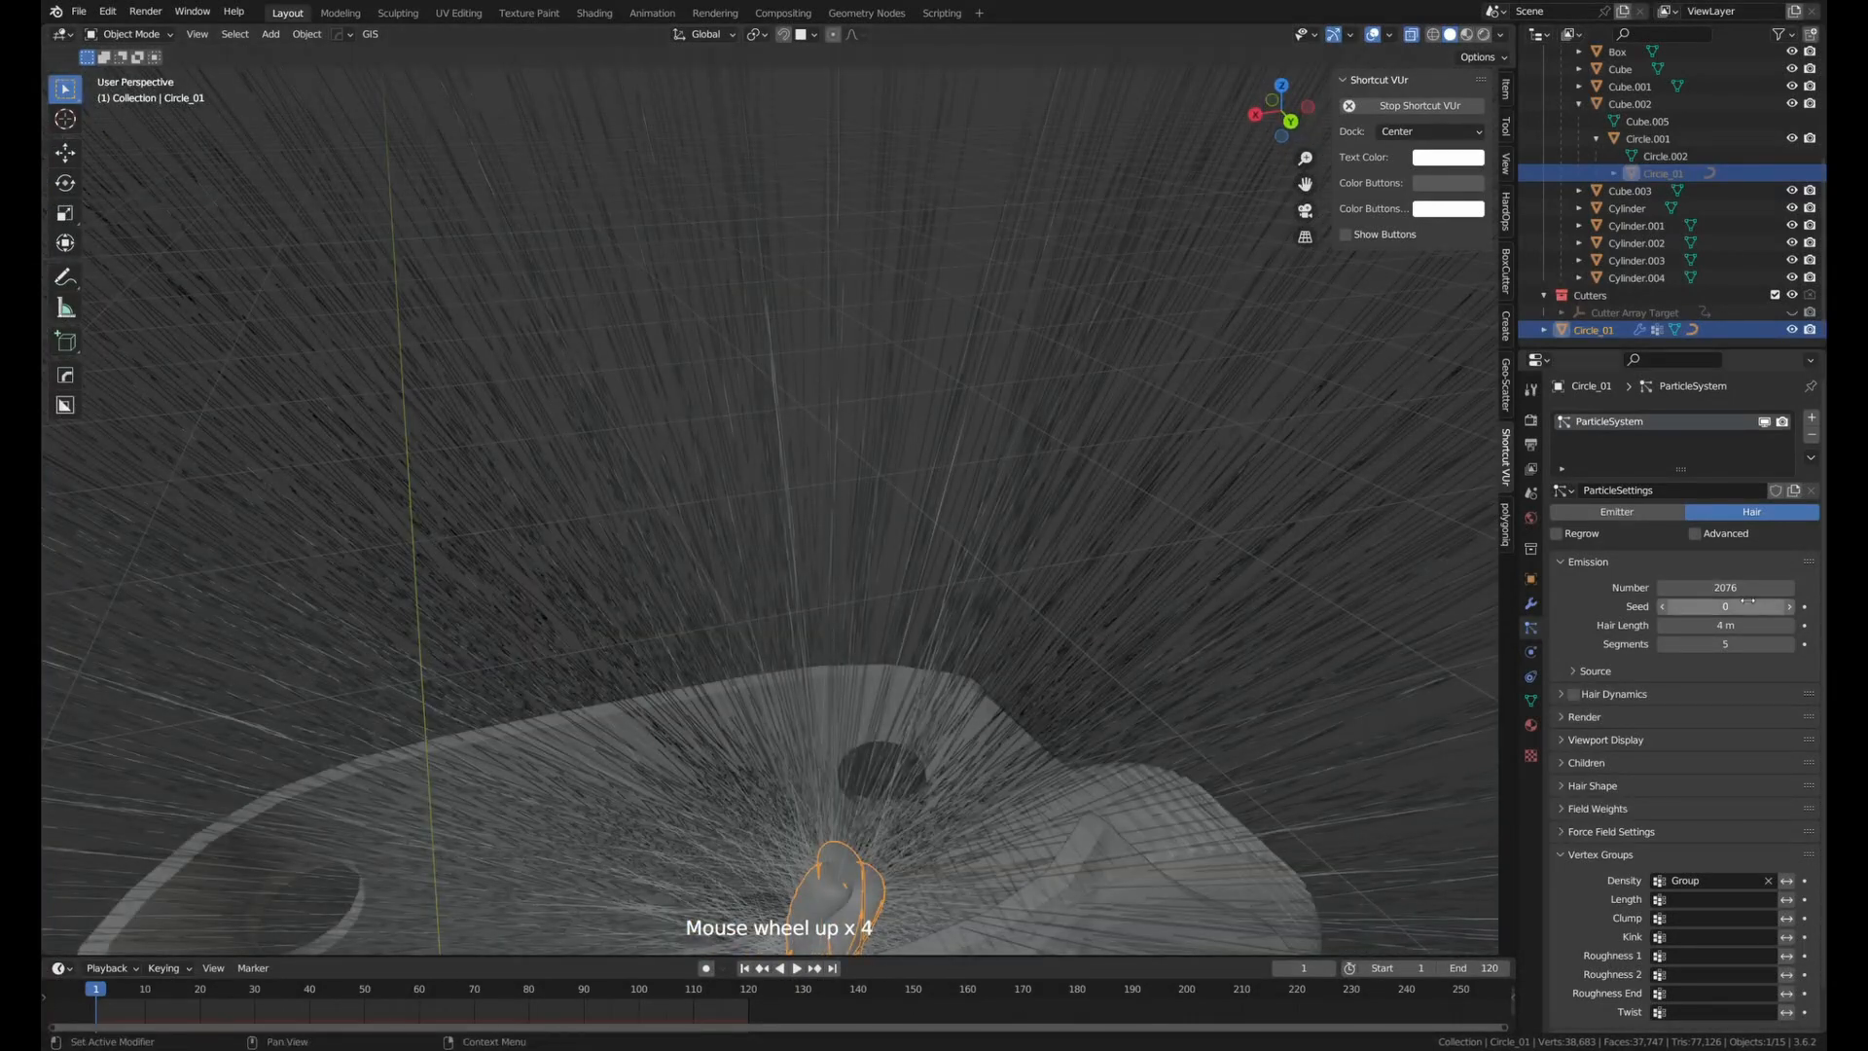
left_click_drag(1748, 588, 1658, 624)
middle_click_drag(1115, 718, 1054, 608, "shift")
scroll(1055, 608, "up", 8)
Expand the hair's emission source settings and enable the advanced options to expose the velocity settings.
left_click_drag(1610, 671, 1623, 757)
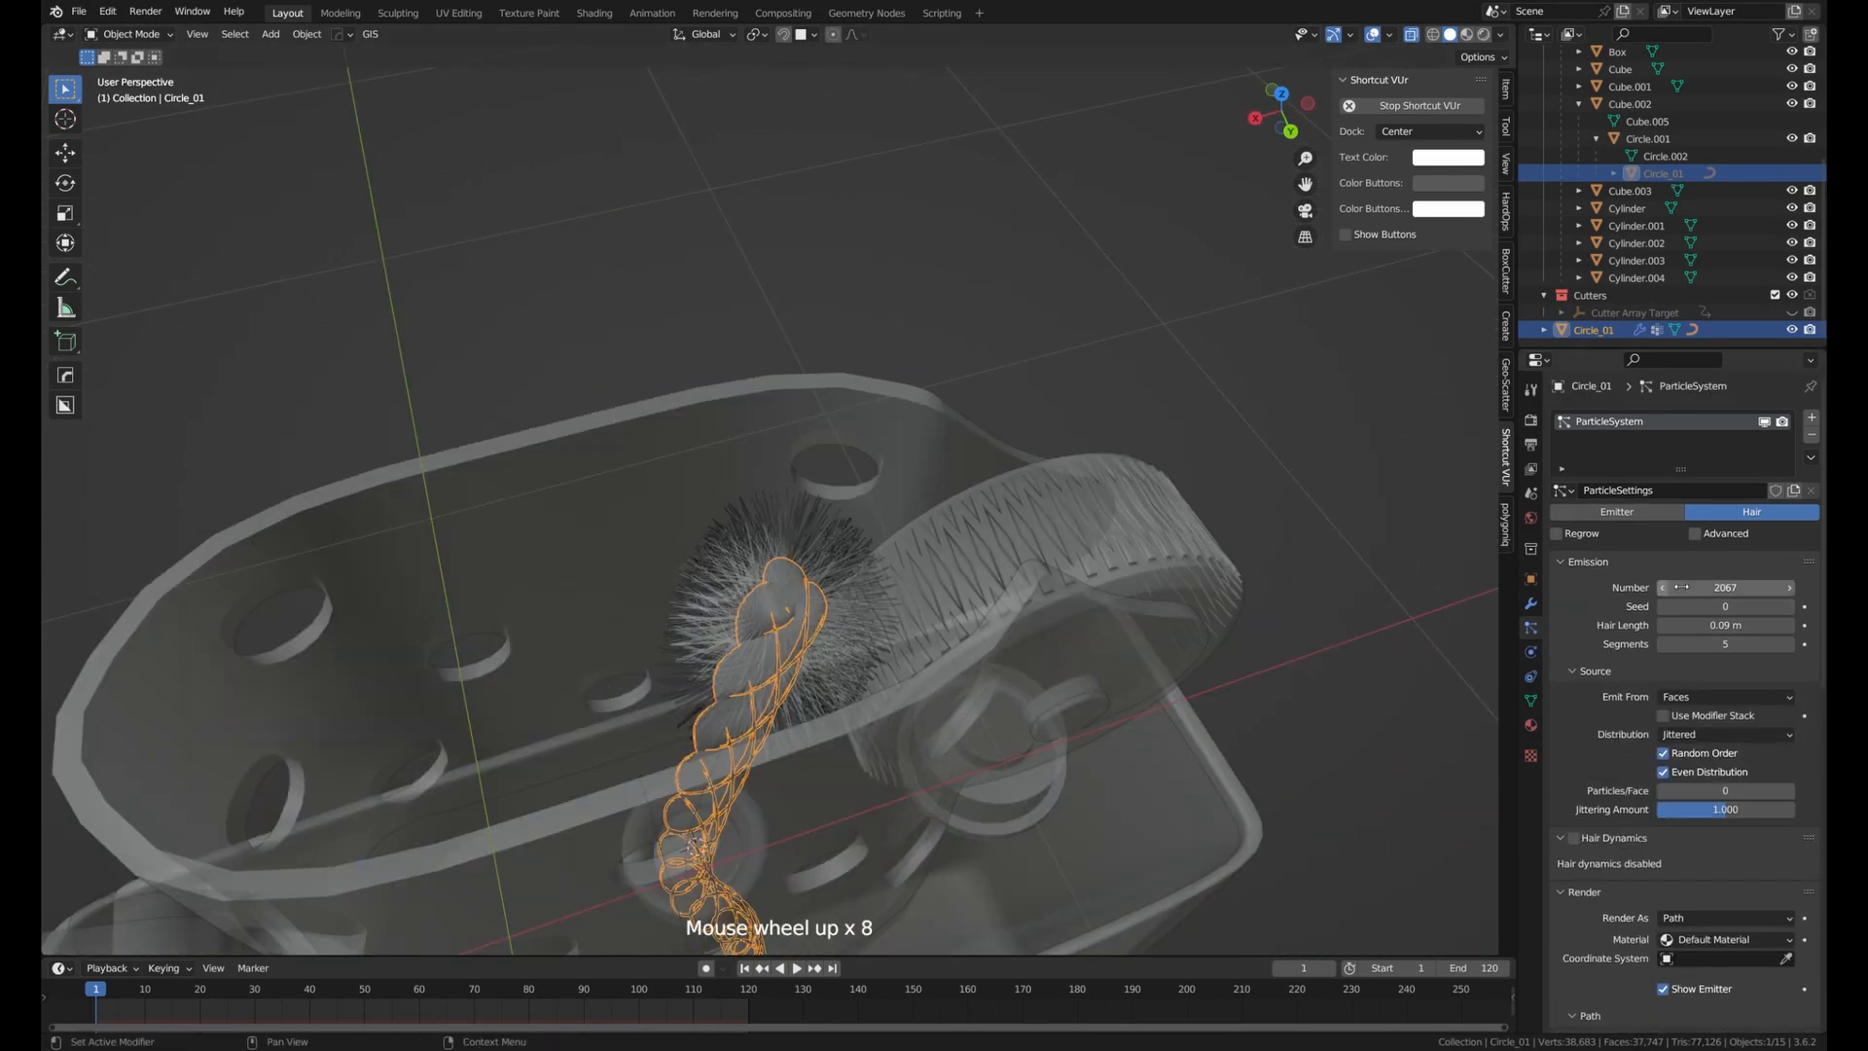
left_click(1695, 533)
scroll(1690, 795, "down", 4)
left_click(1680, 791)
scroll(1680, 790, "down", 8)
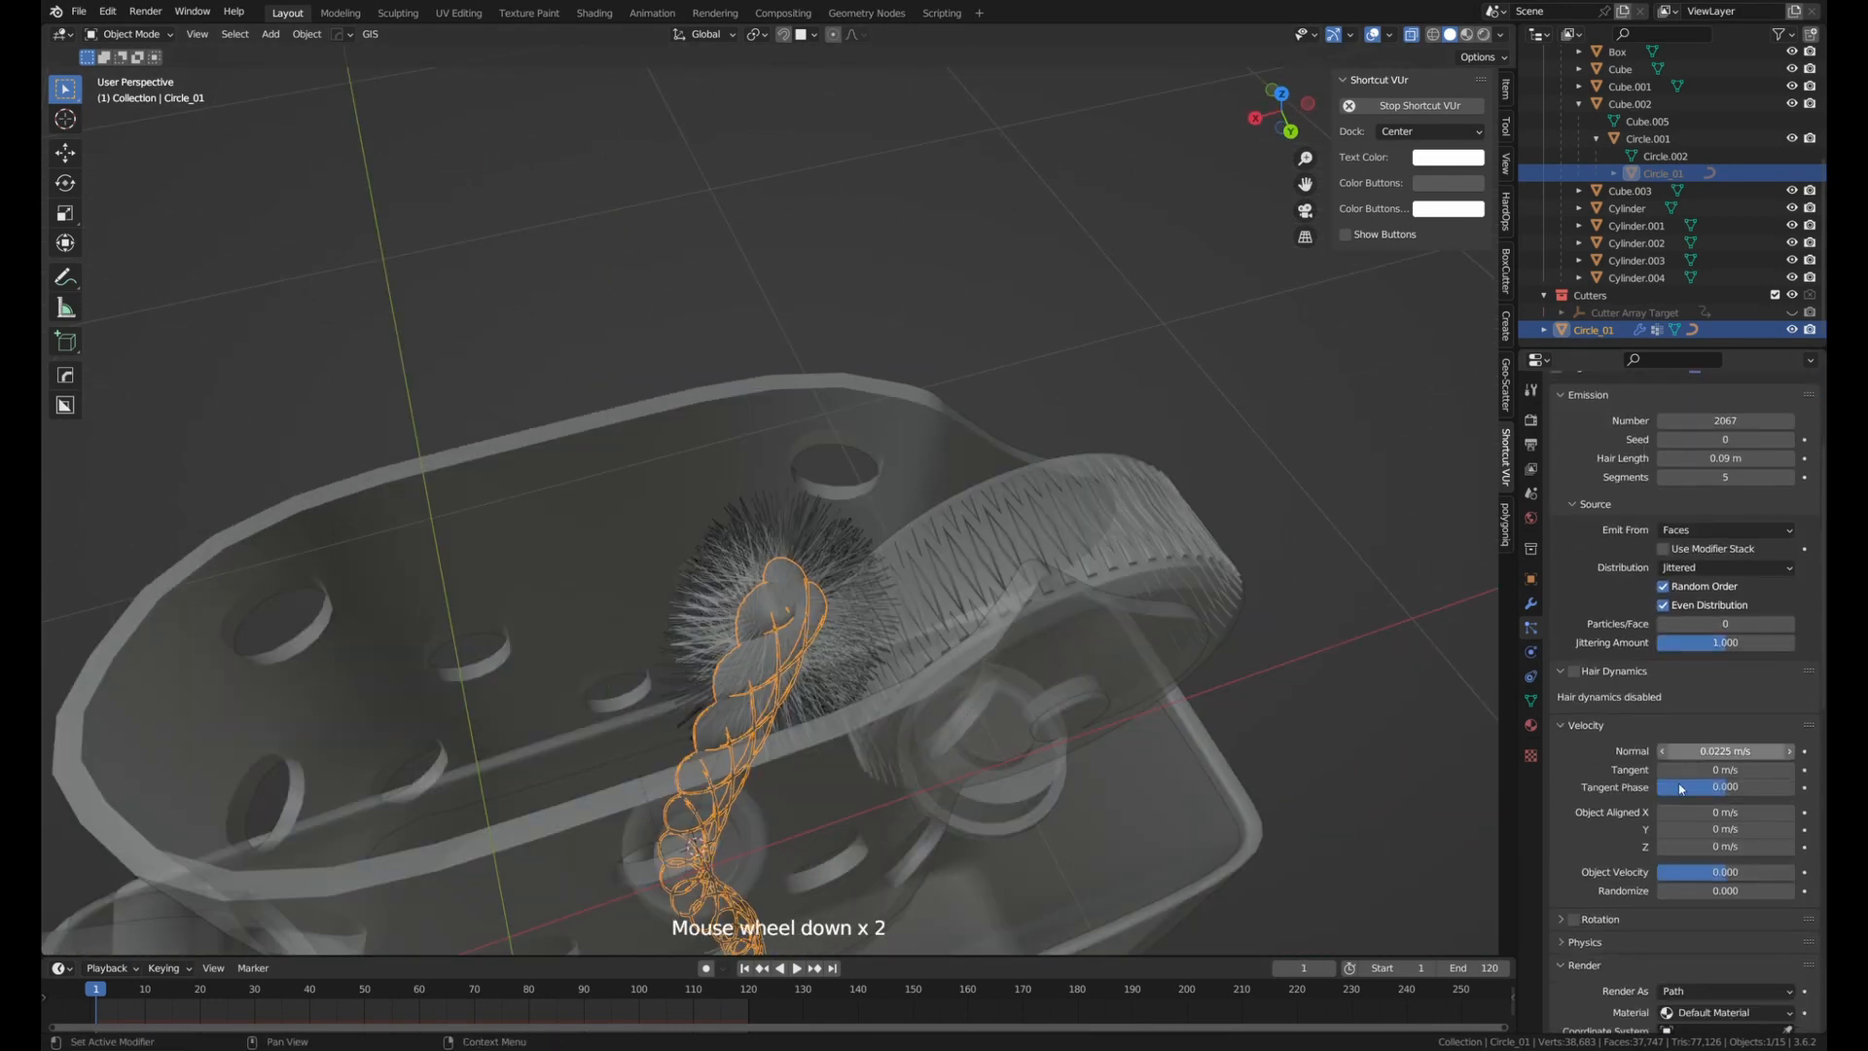
Set the hair's object-aligned velocity to -0.03 m/s on X, with Y and Z at 0.
left_click_drag(1706, 670, 1691, 670)
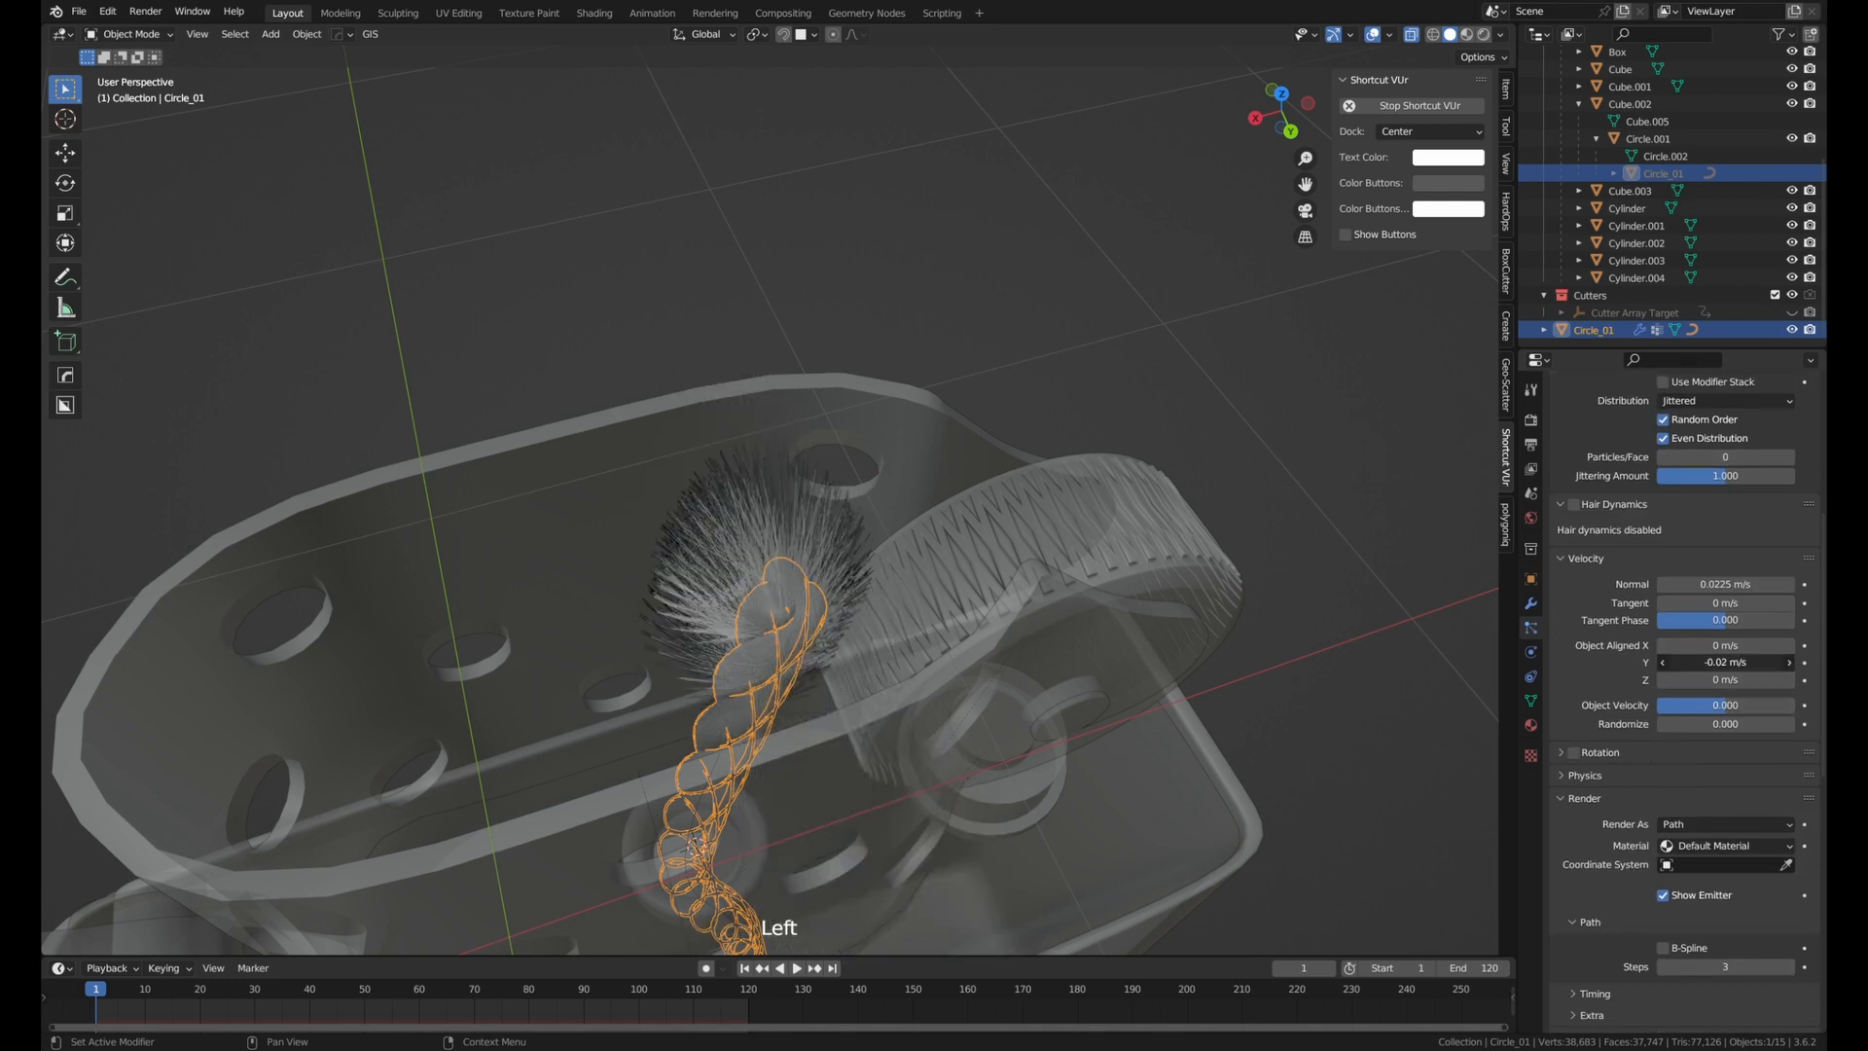
key("ctrl+z")
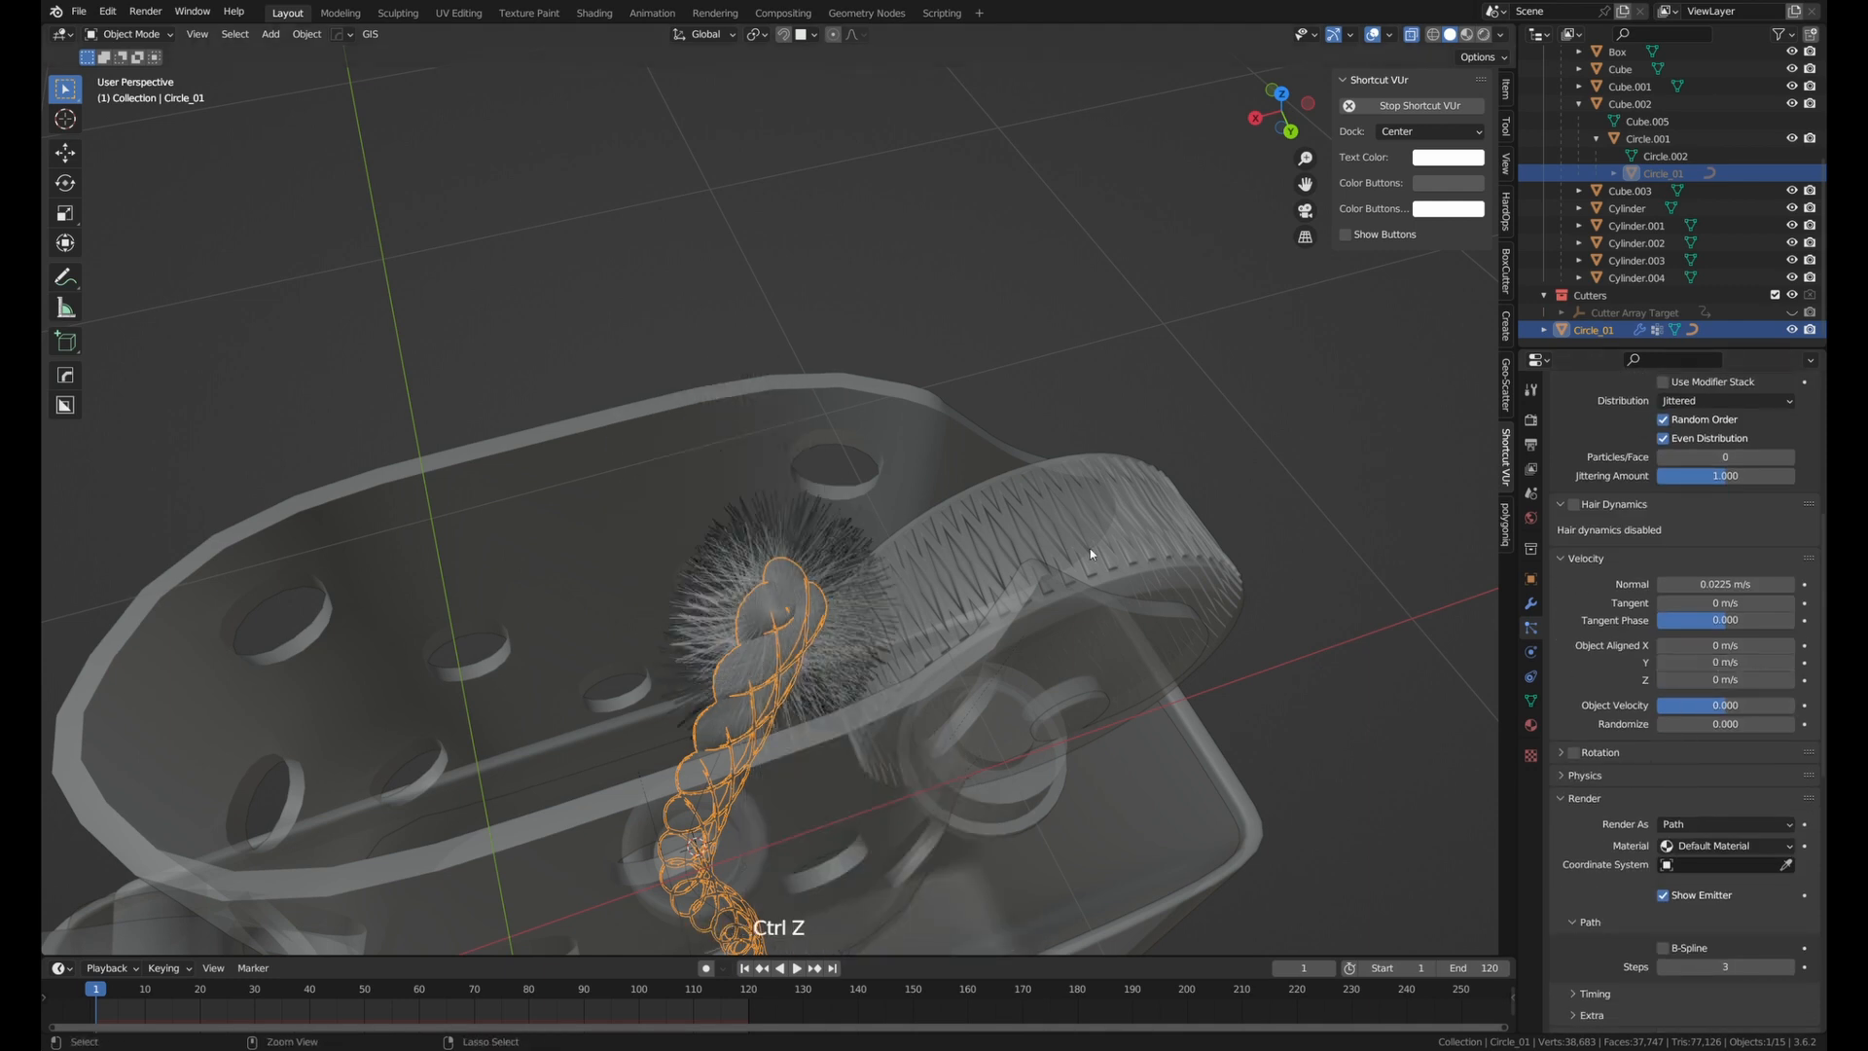
left_click_drag(1697, 680, 1666, 651)
left_click(1698, 681)
type("0")
key("Return")
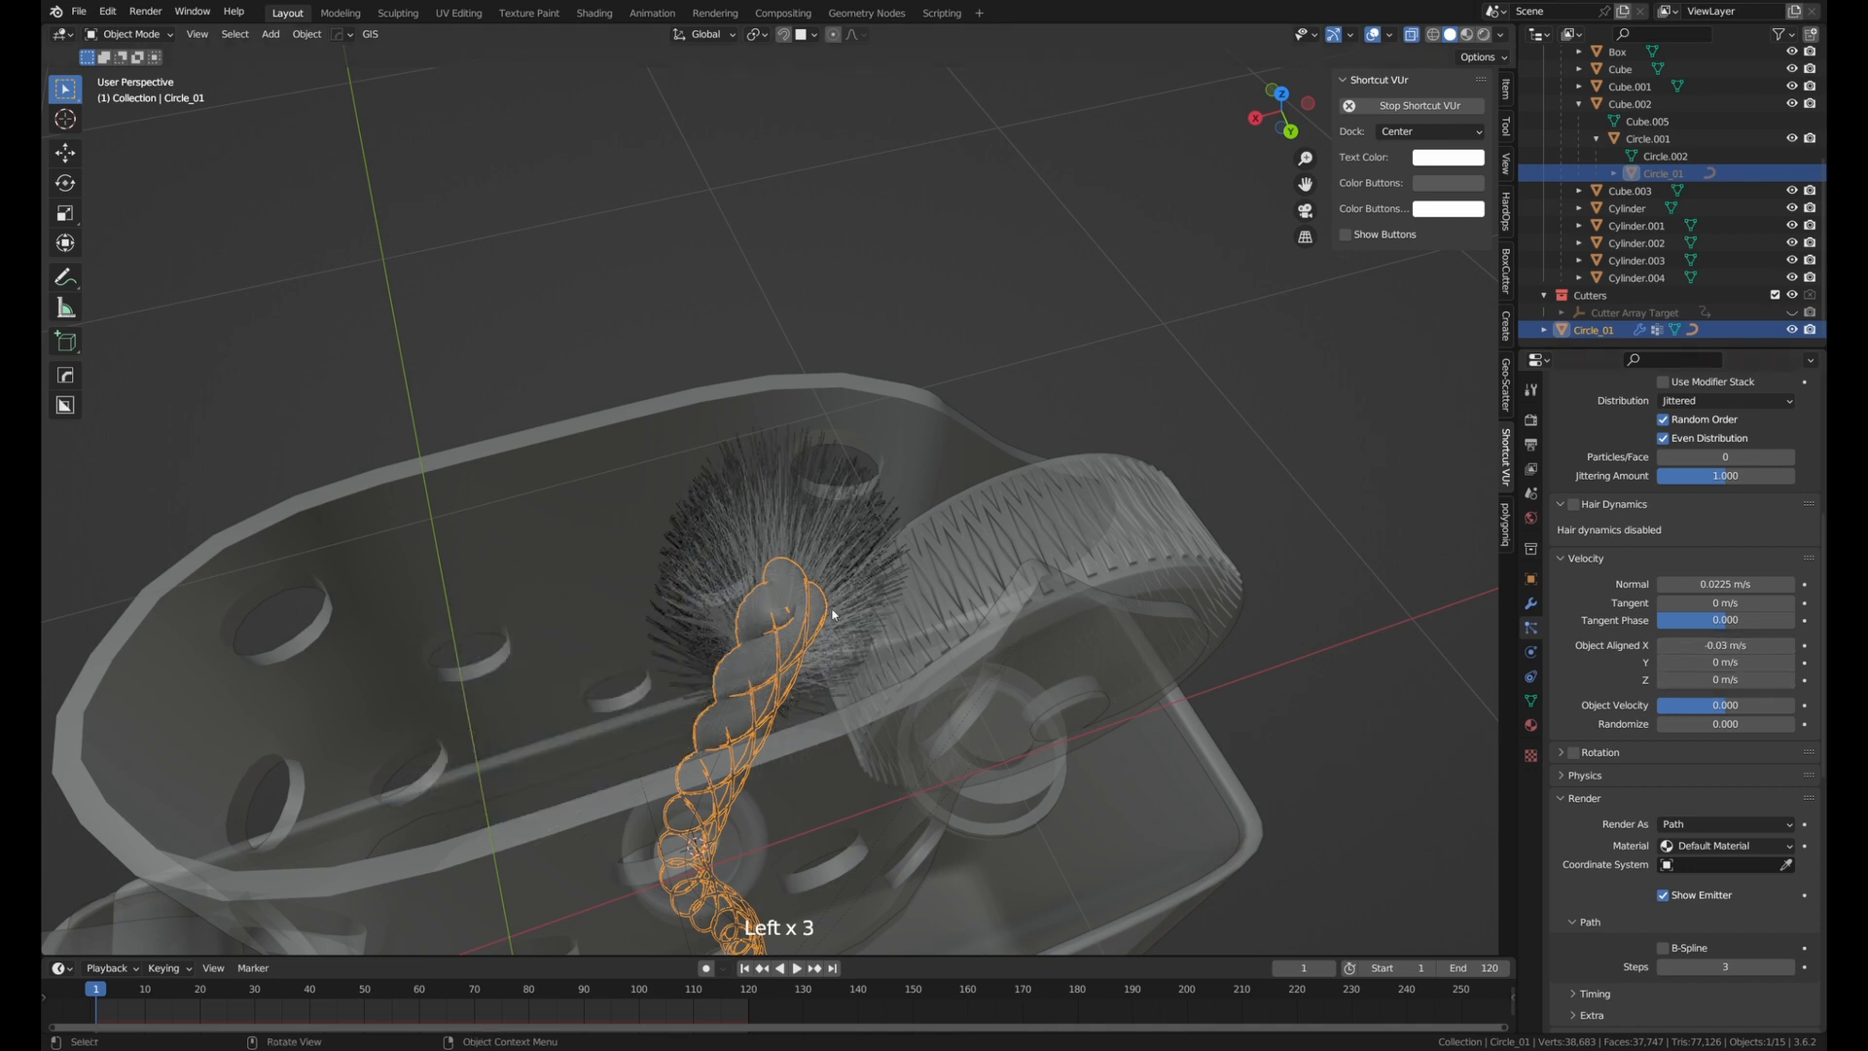
Convert the wick's hair particle system to a mesh and open the hair mesh for vertex editing.
middle_click_drag(834, 615, 646, 529)
key("Tab")
key("Tab")
scroll(1598, 645, "up", 15)
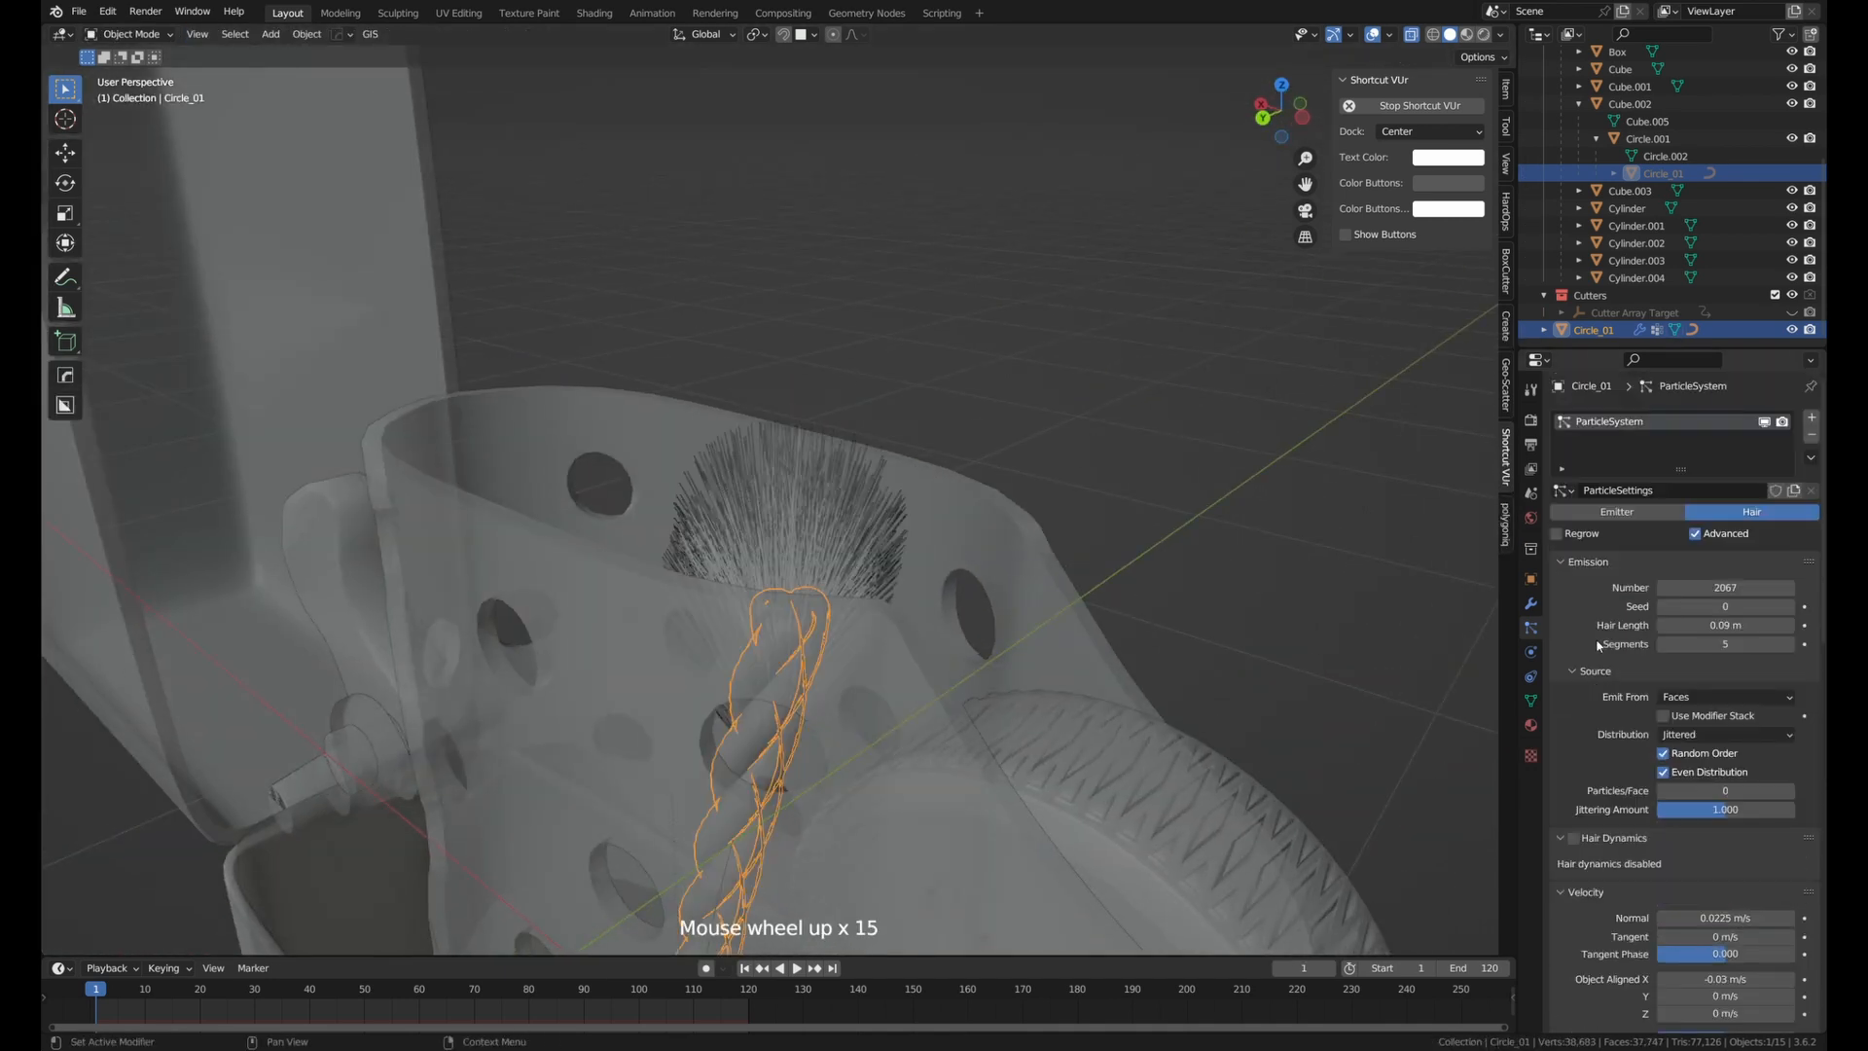
scroll(1598, 645, "down", 15)
scroll(1664, 547, "up", 8)
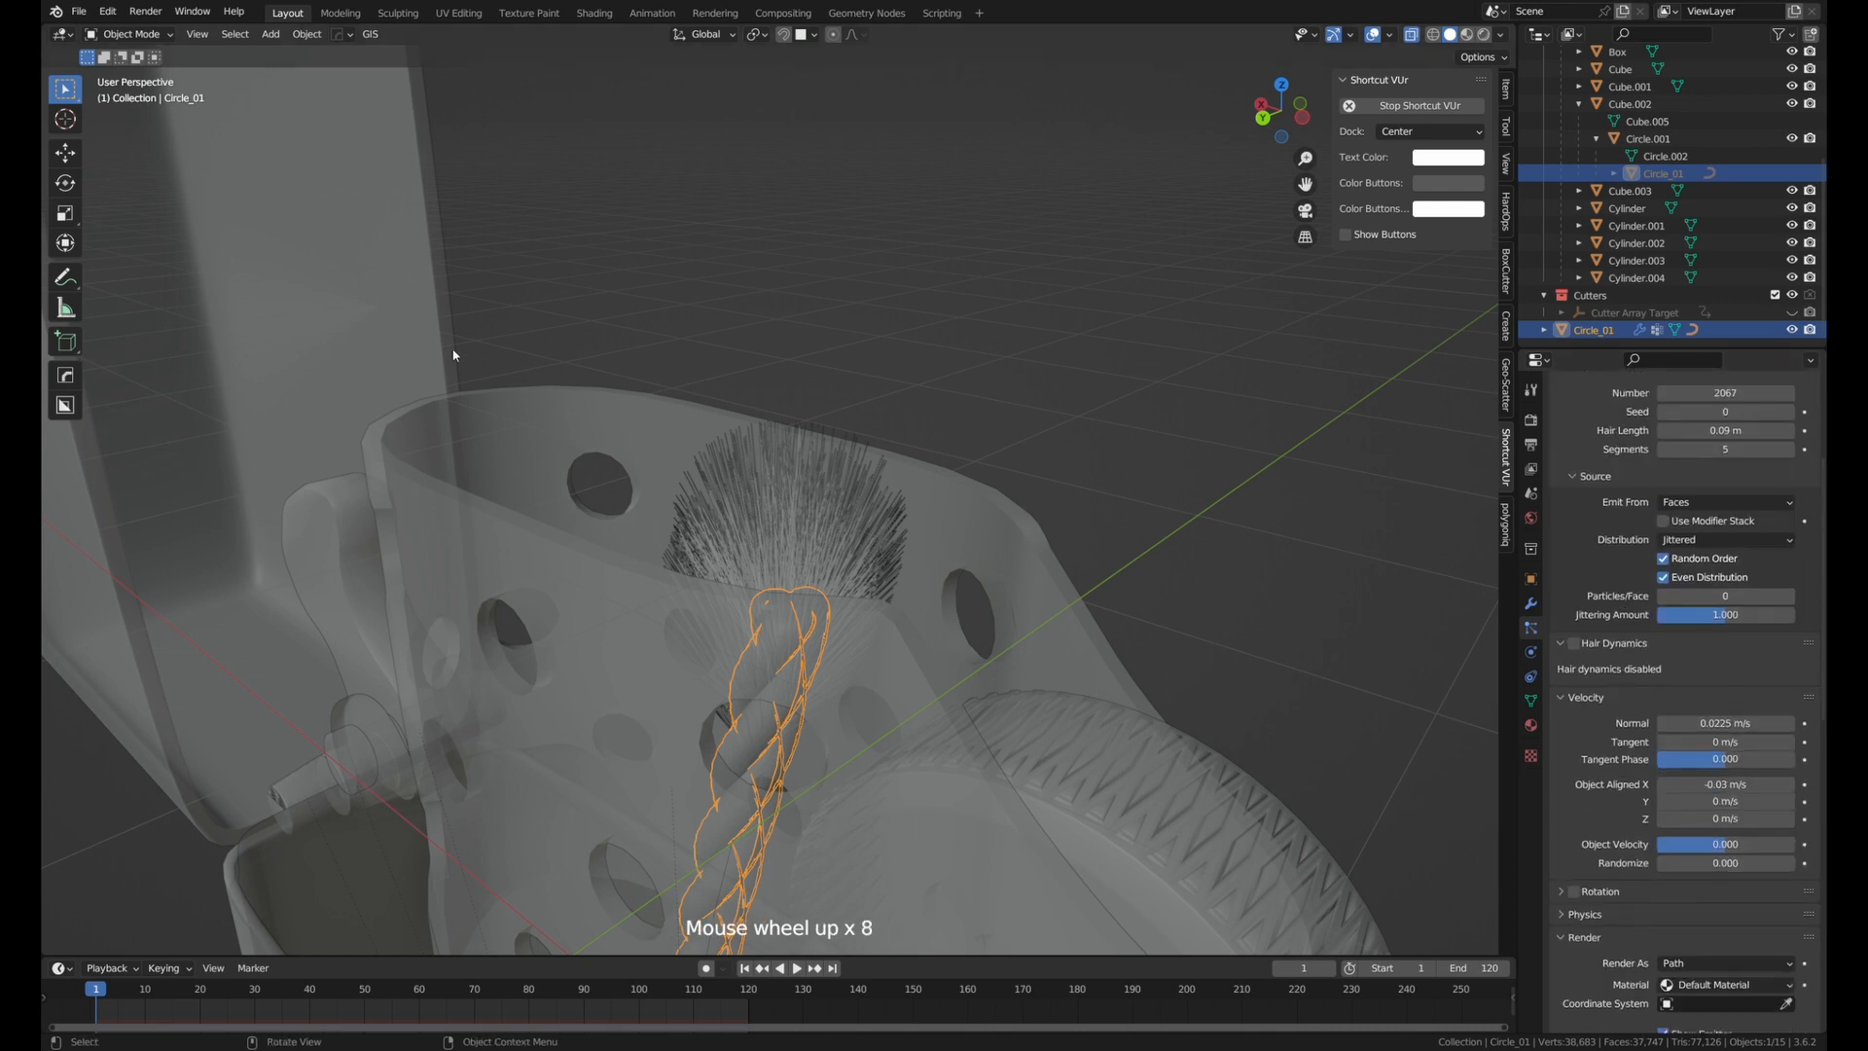
middle_click_drag(828, 699, 875, 768)
left_click(1644, 515)
key("Tab")
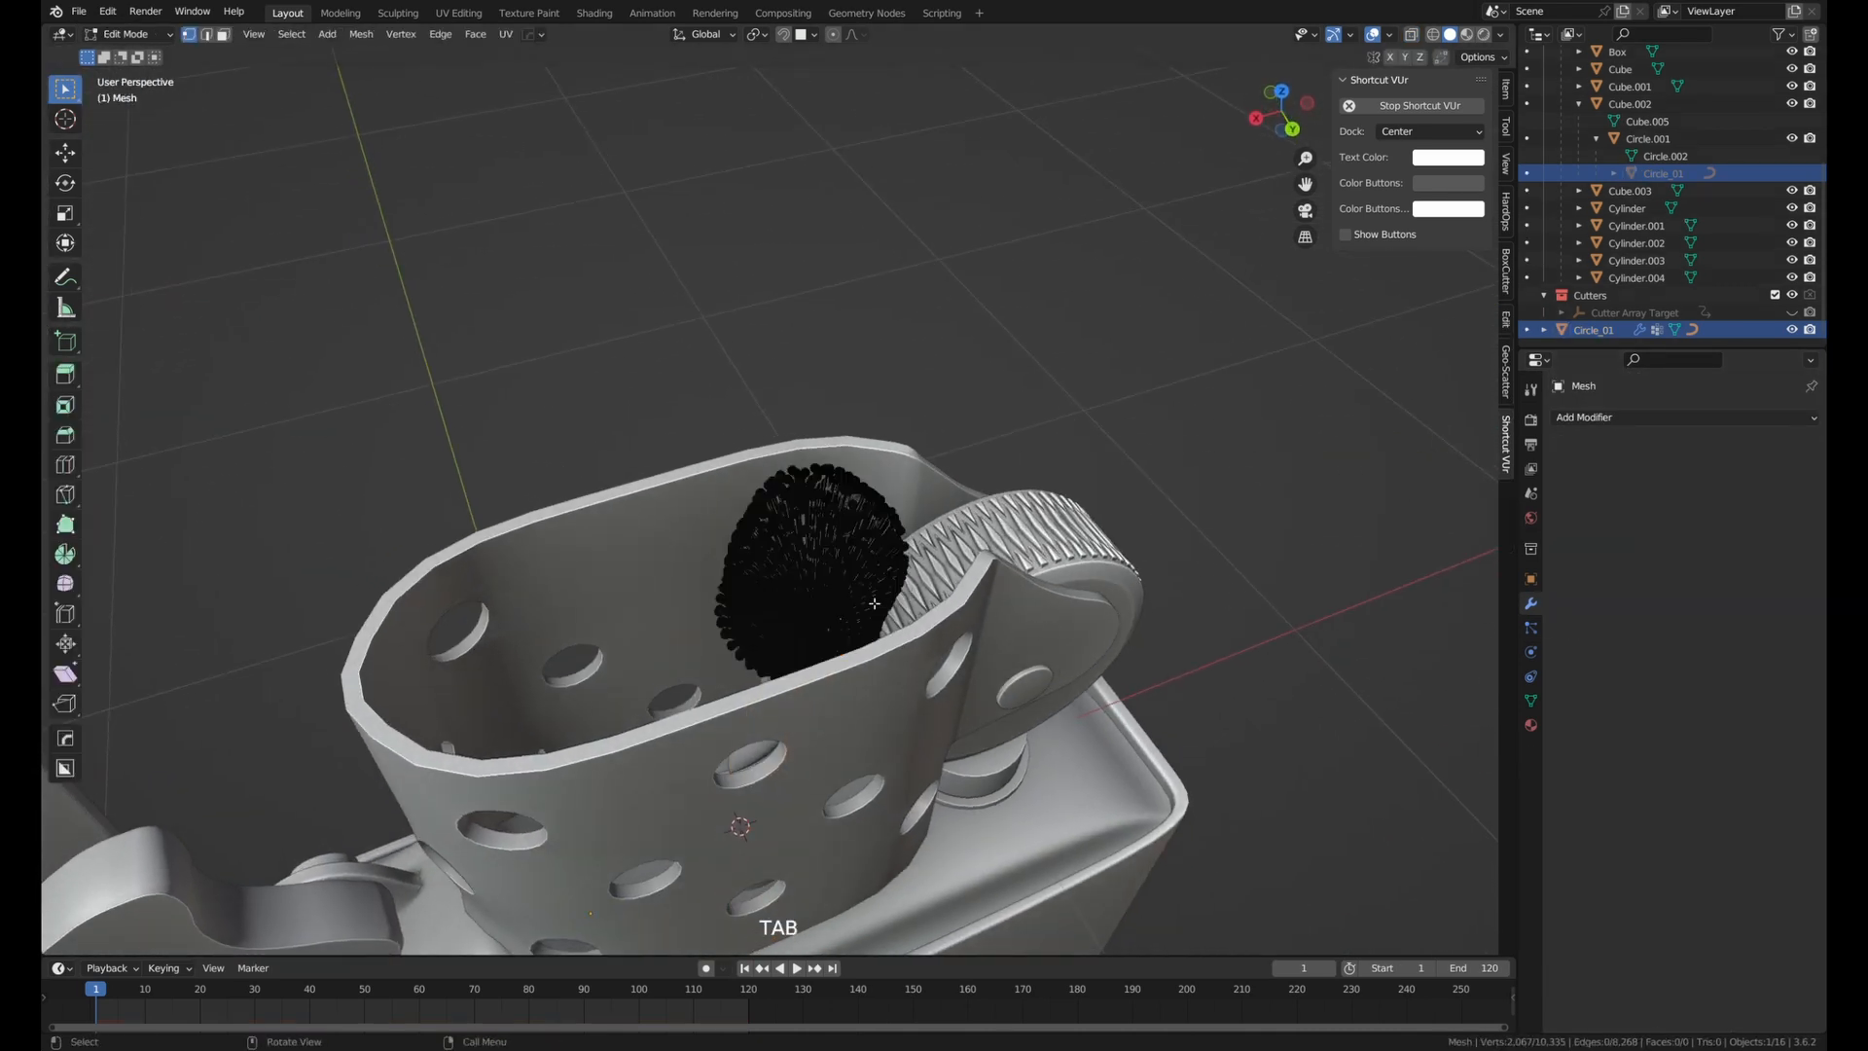
Set the proportional editing falloff to Random, ruffle the hair by moving several vertices, and return to Object Mode.
middle_click_drag(876, 603, 803, 608)
scroll(803, 608, "up", 4)
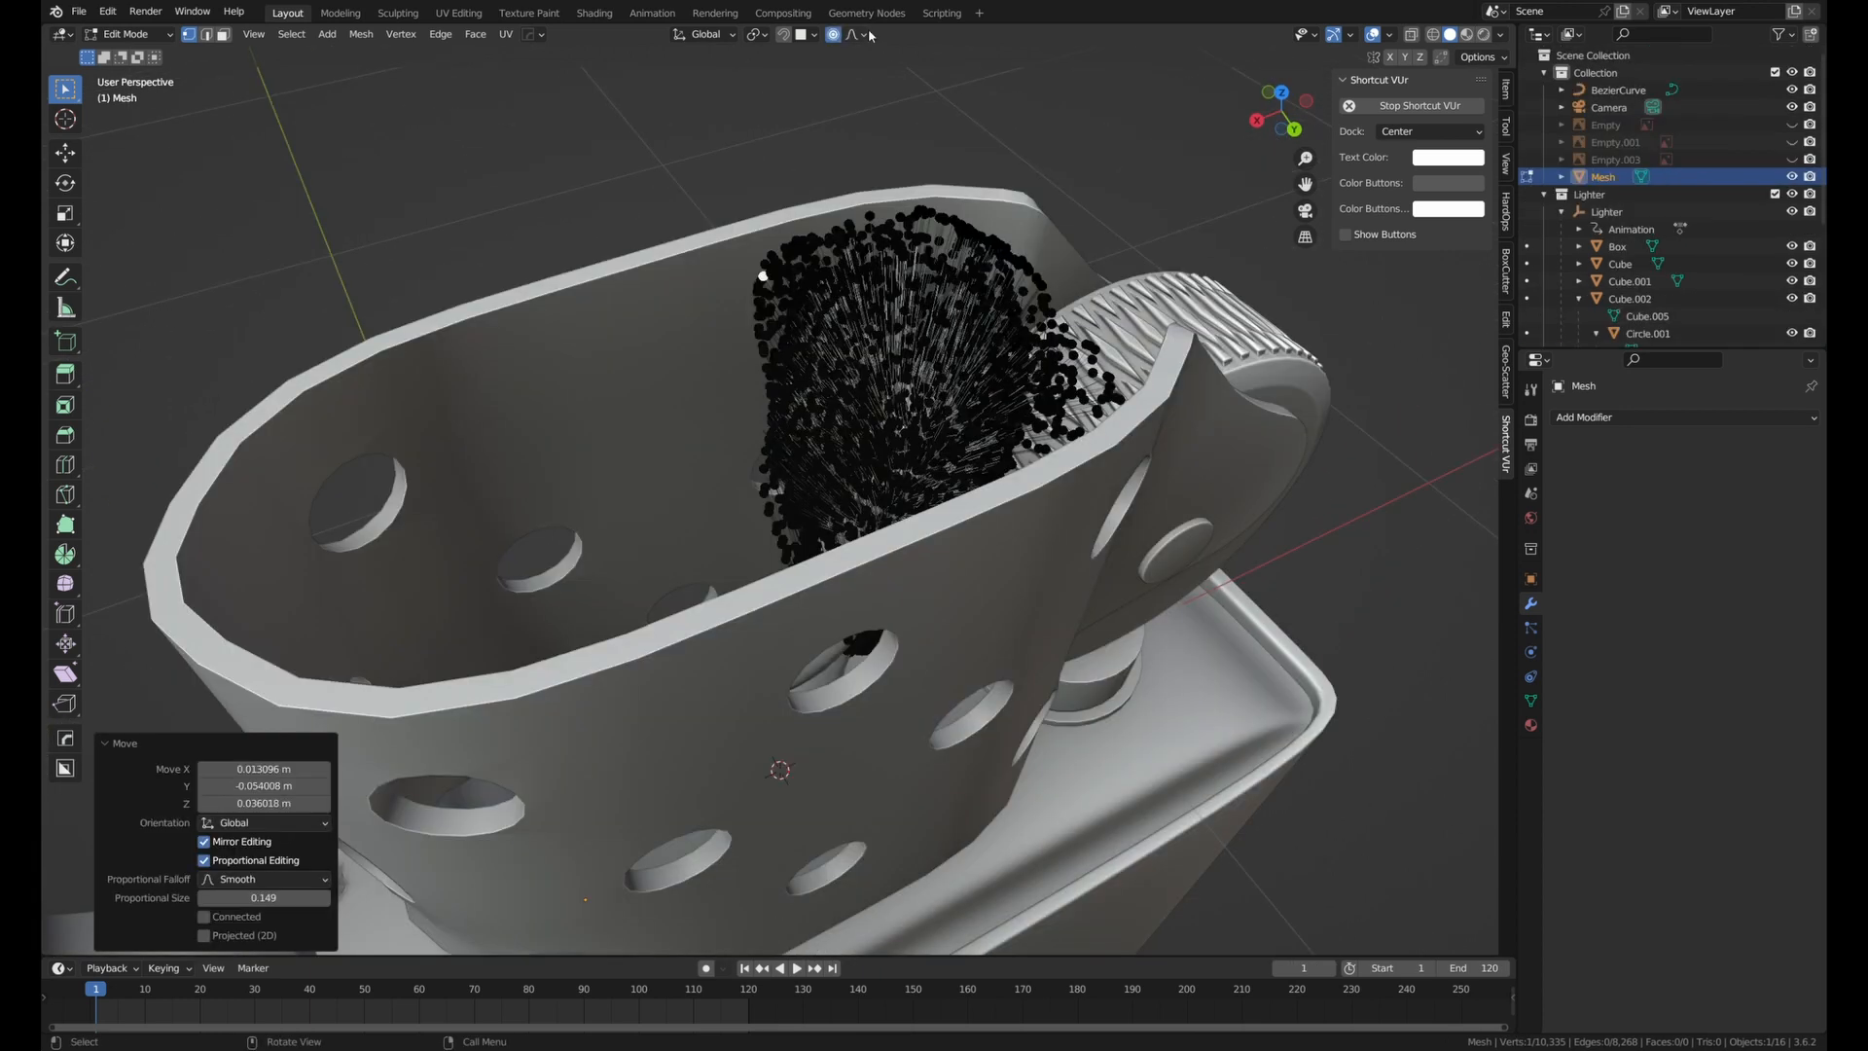
left_click(861, 35)
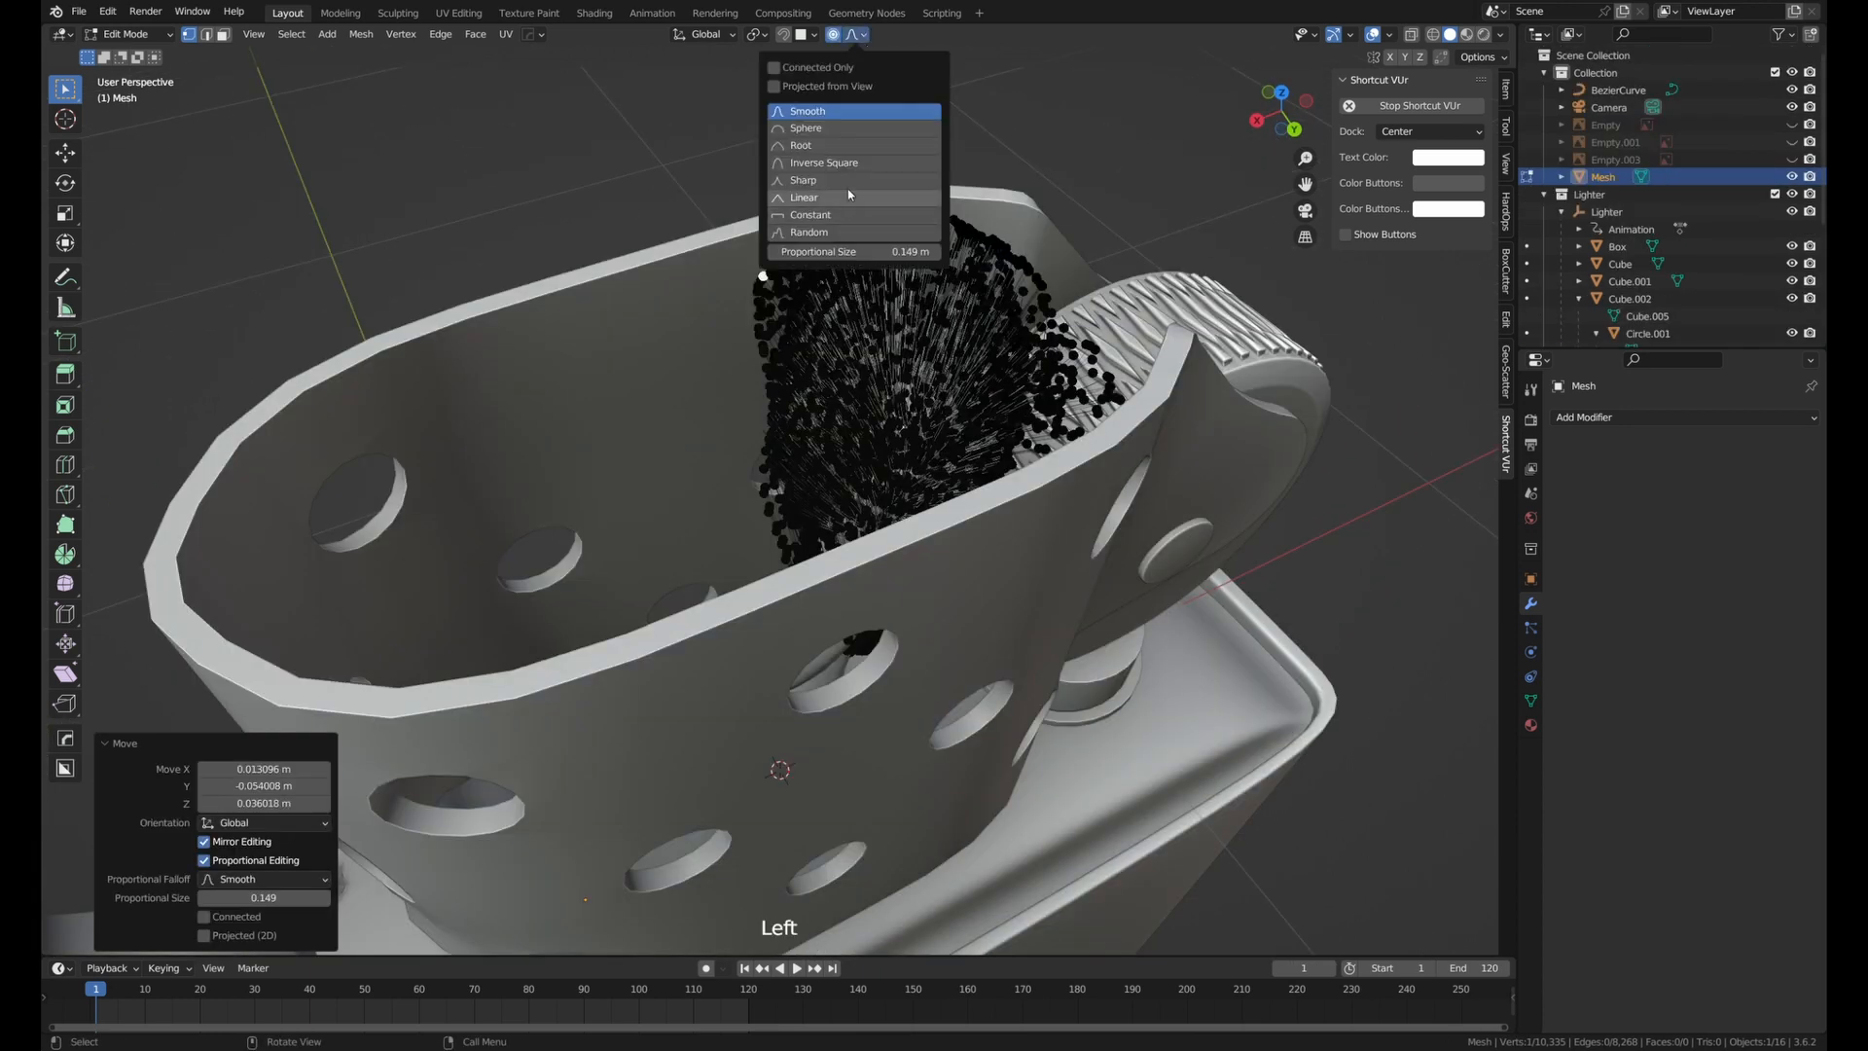
left_click(856, 235)
key("g")
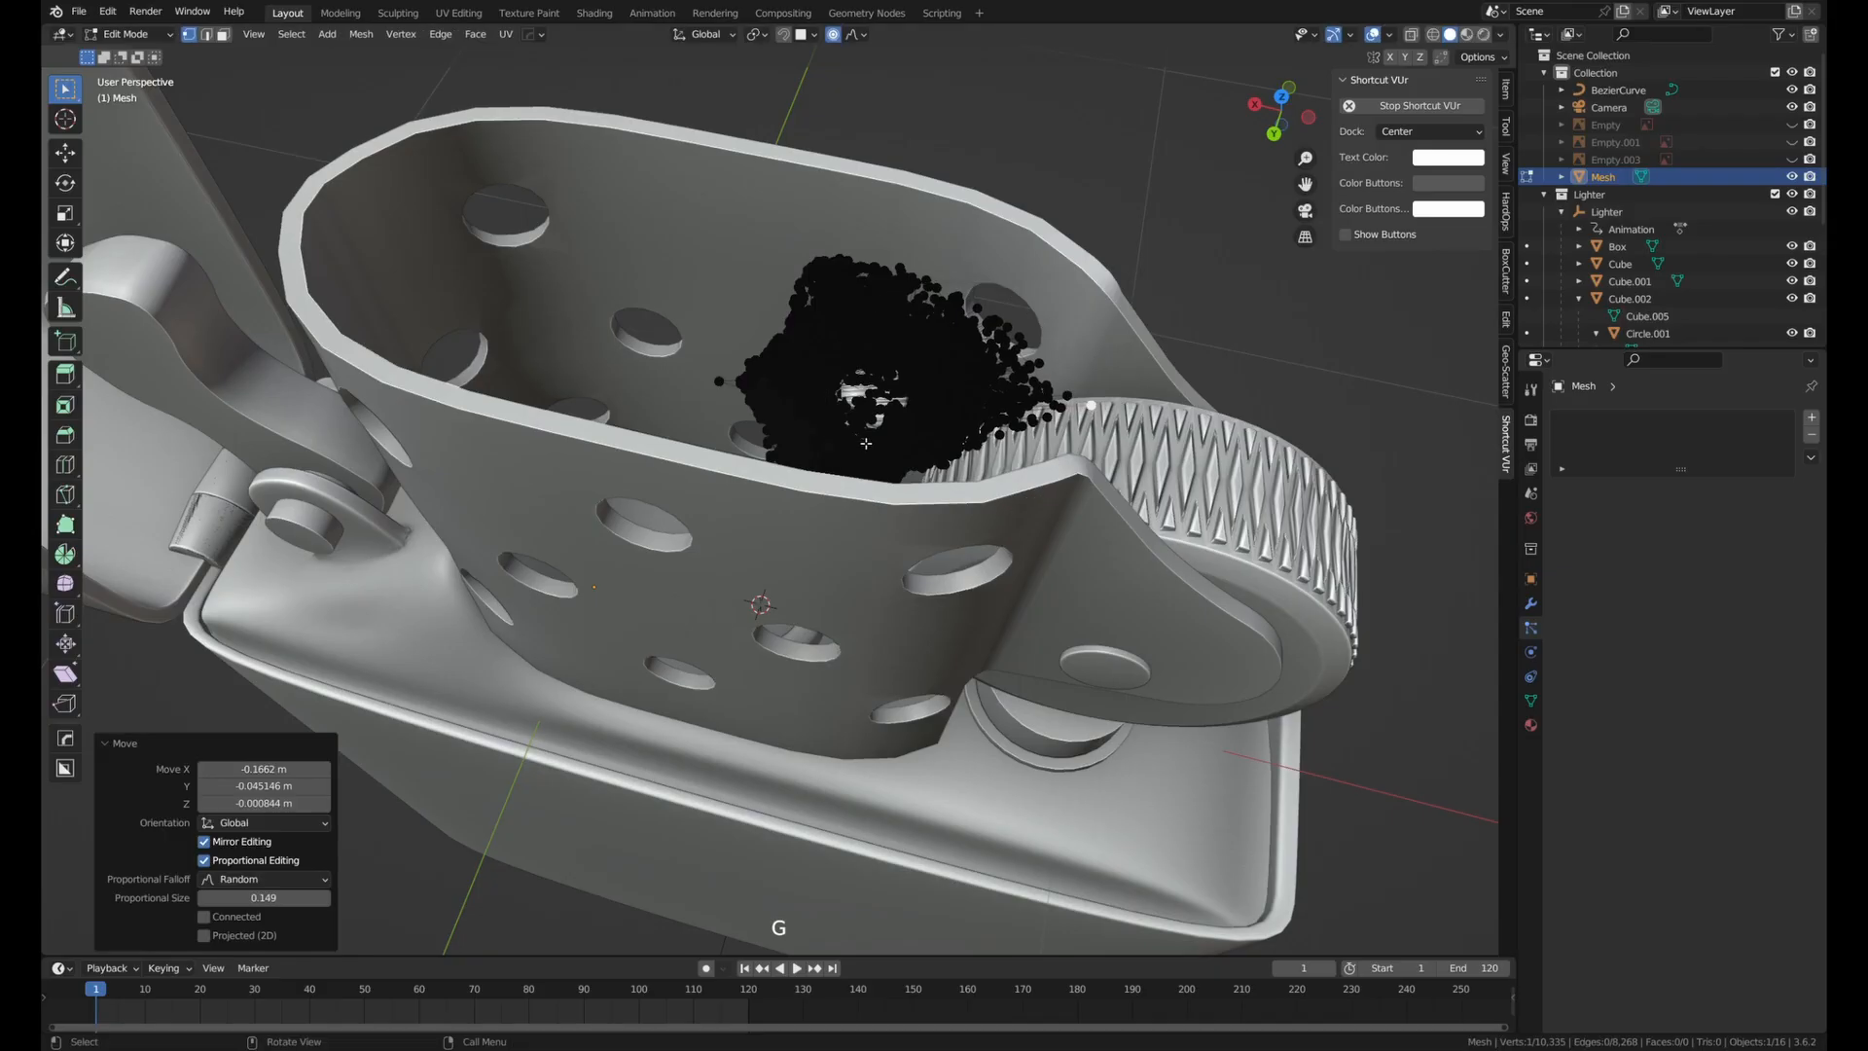
key("g")
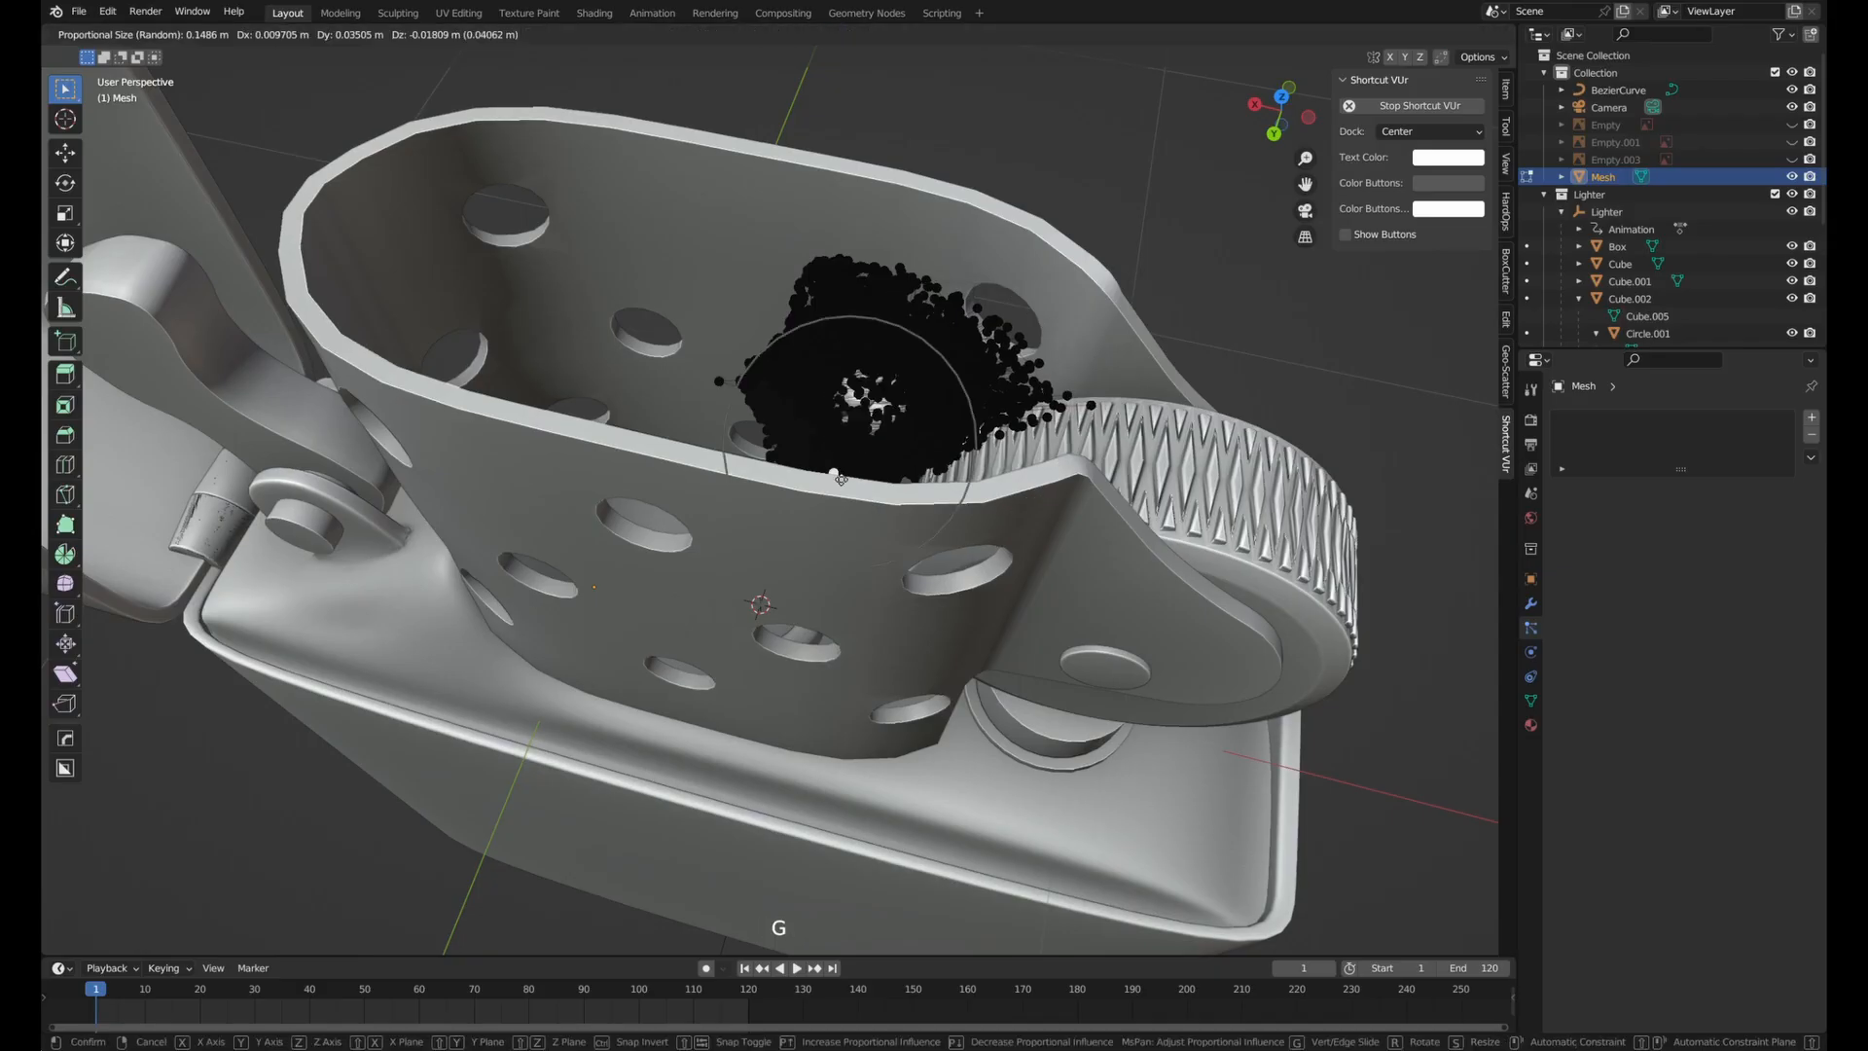
left_click(866, 438)
key("g")
left_click(866, 332)
middle_click_drag(867, 334, 934, 360)
key("Tab")
Create a new geometry node tree on the hair mesh and add a Mesh to Curve node.
scroll(846, 233, "down", 2)
scroll(876, 292, "up", 3)
middle_click_drag(754, 58, 790, 129, "shift")
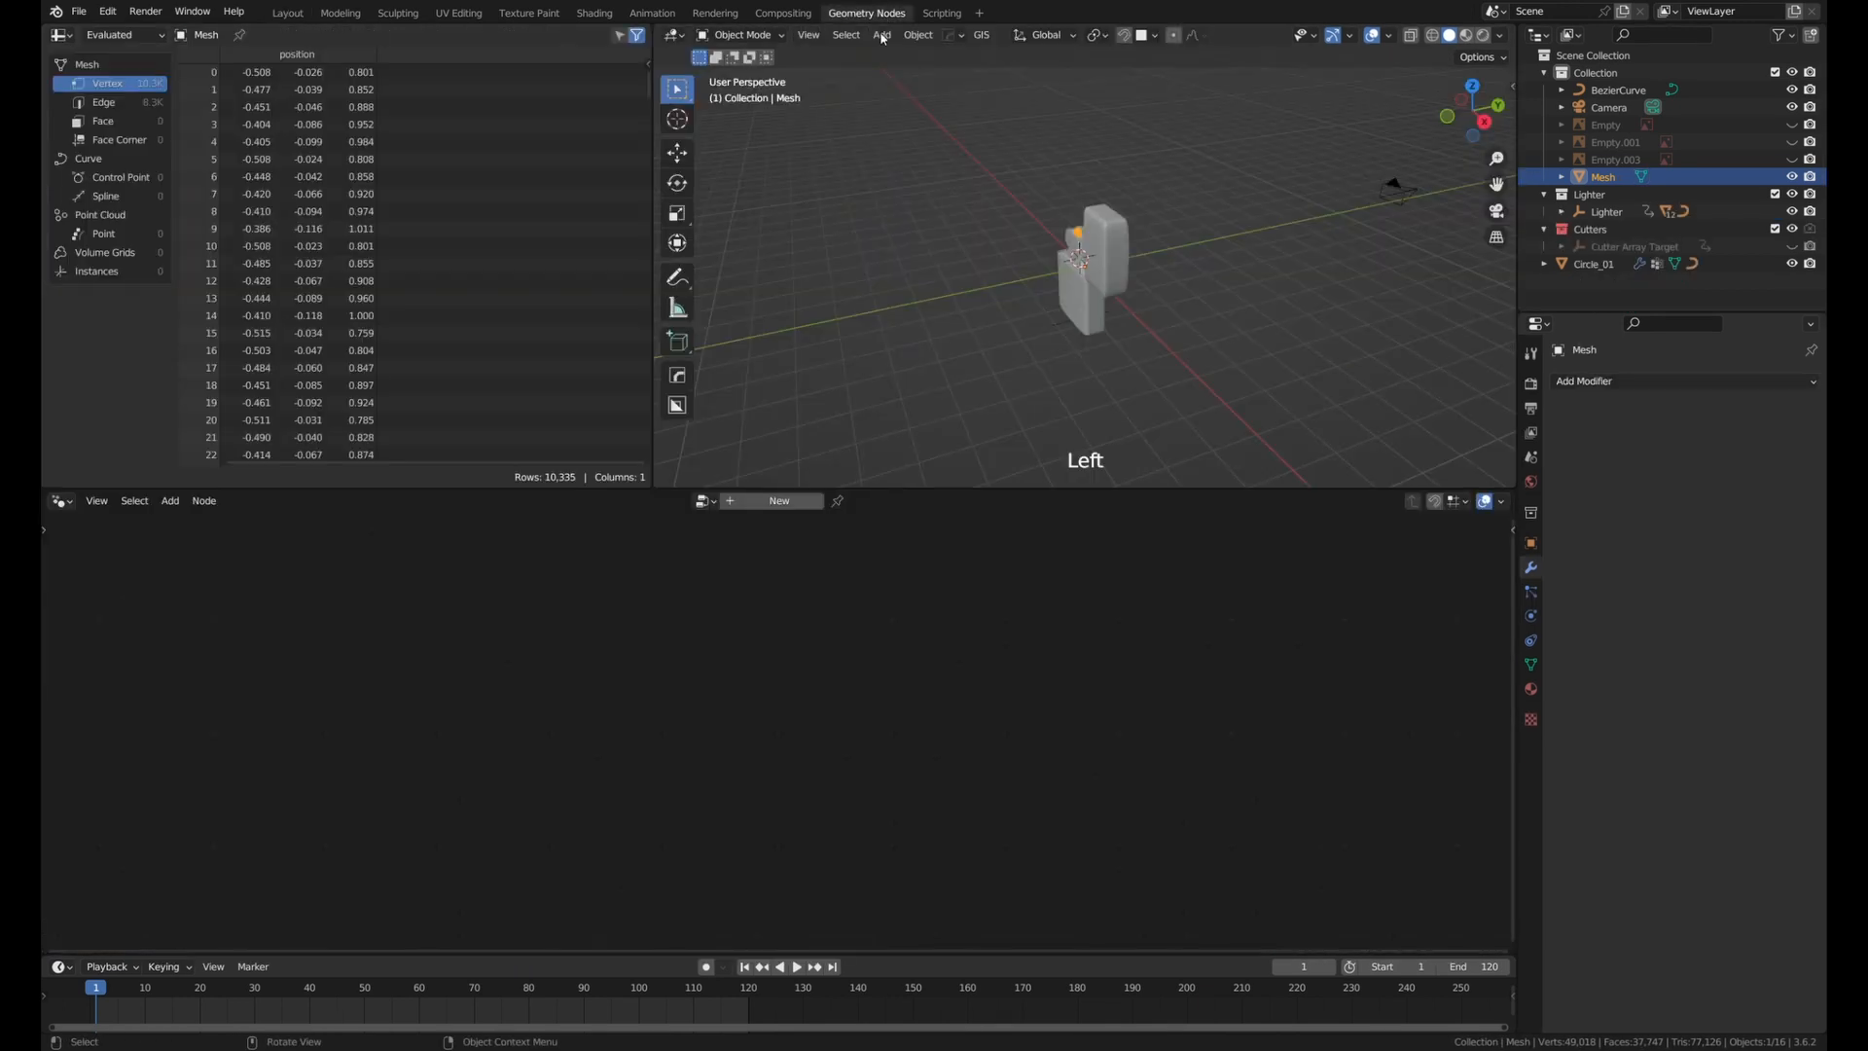
left_click(740, 500)
key("shift+a")
mouse_move(660, 626)
left_click(644, 515)
type("to c")
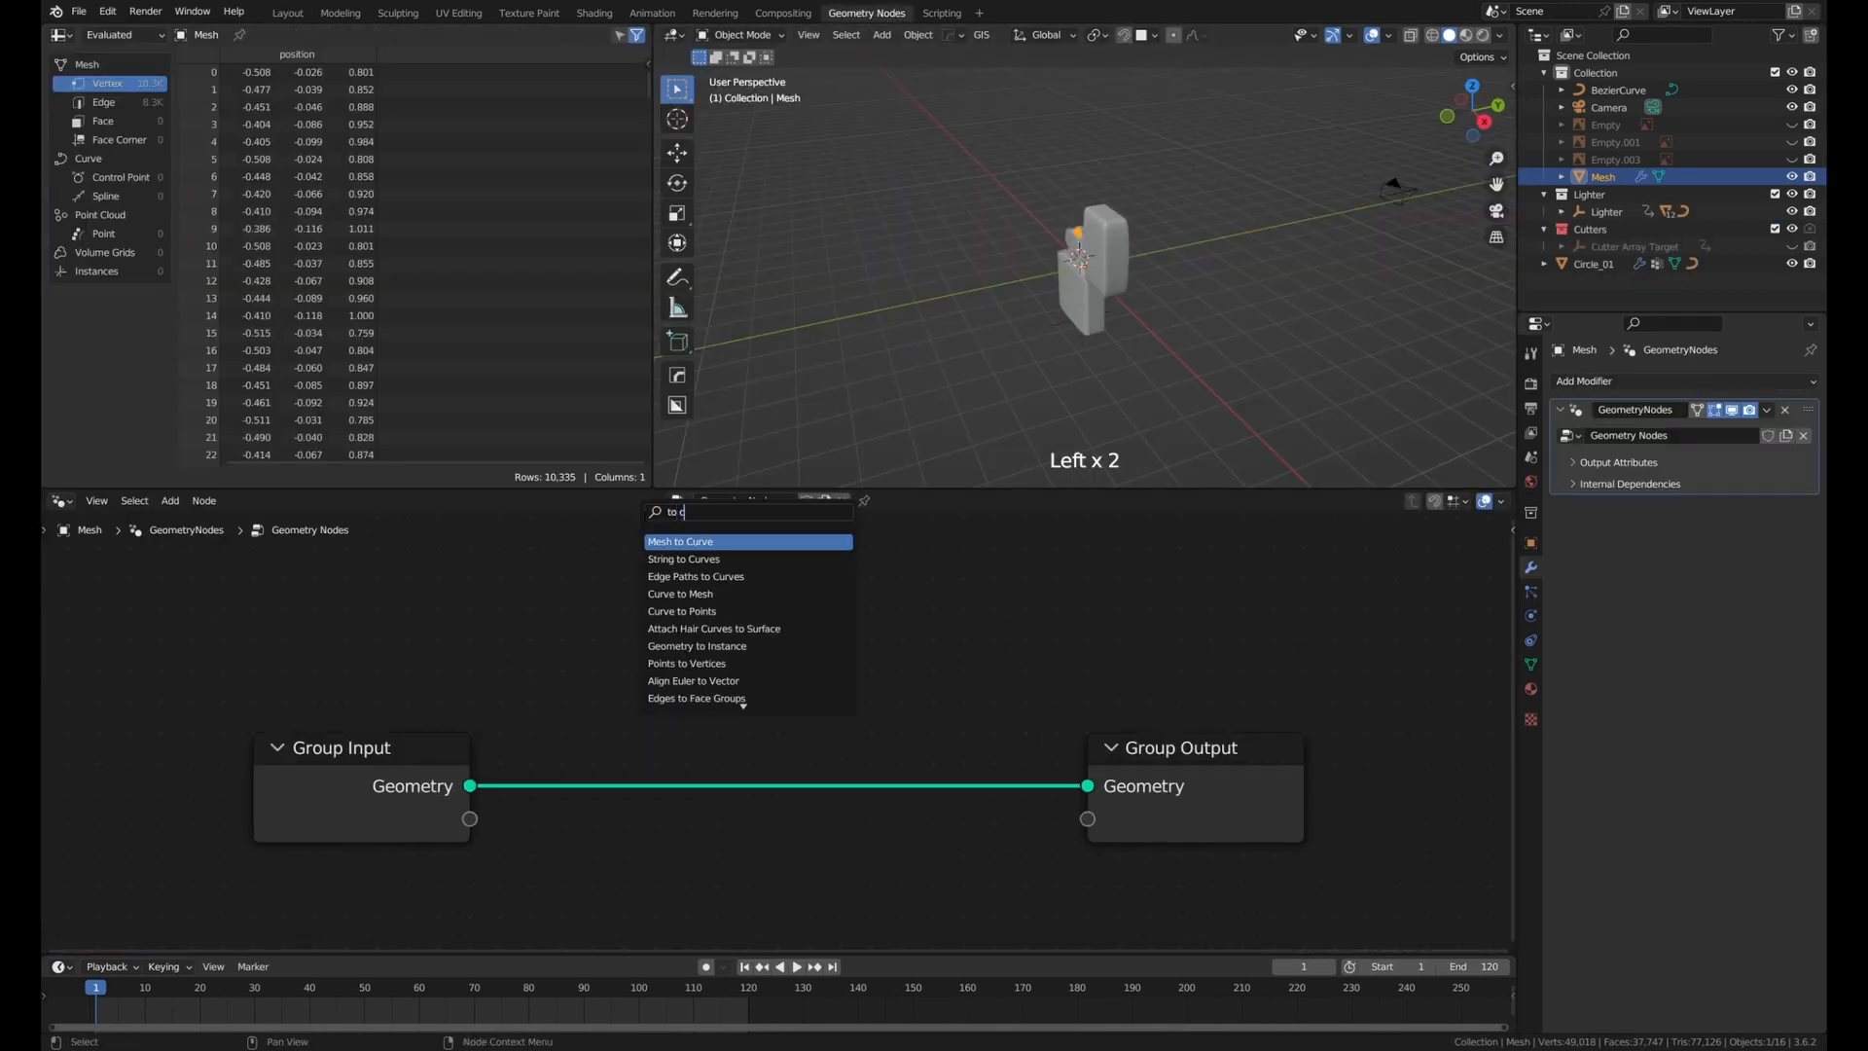
key("Return")
left_click(824, 556)
Add a Subdivide Mesh node after Group Input and insert Mesh to Curve between it and Group Output.
key("shift+a")
left_click(602, 574)
type("subdiv")
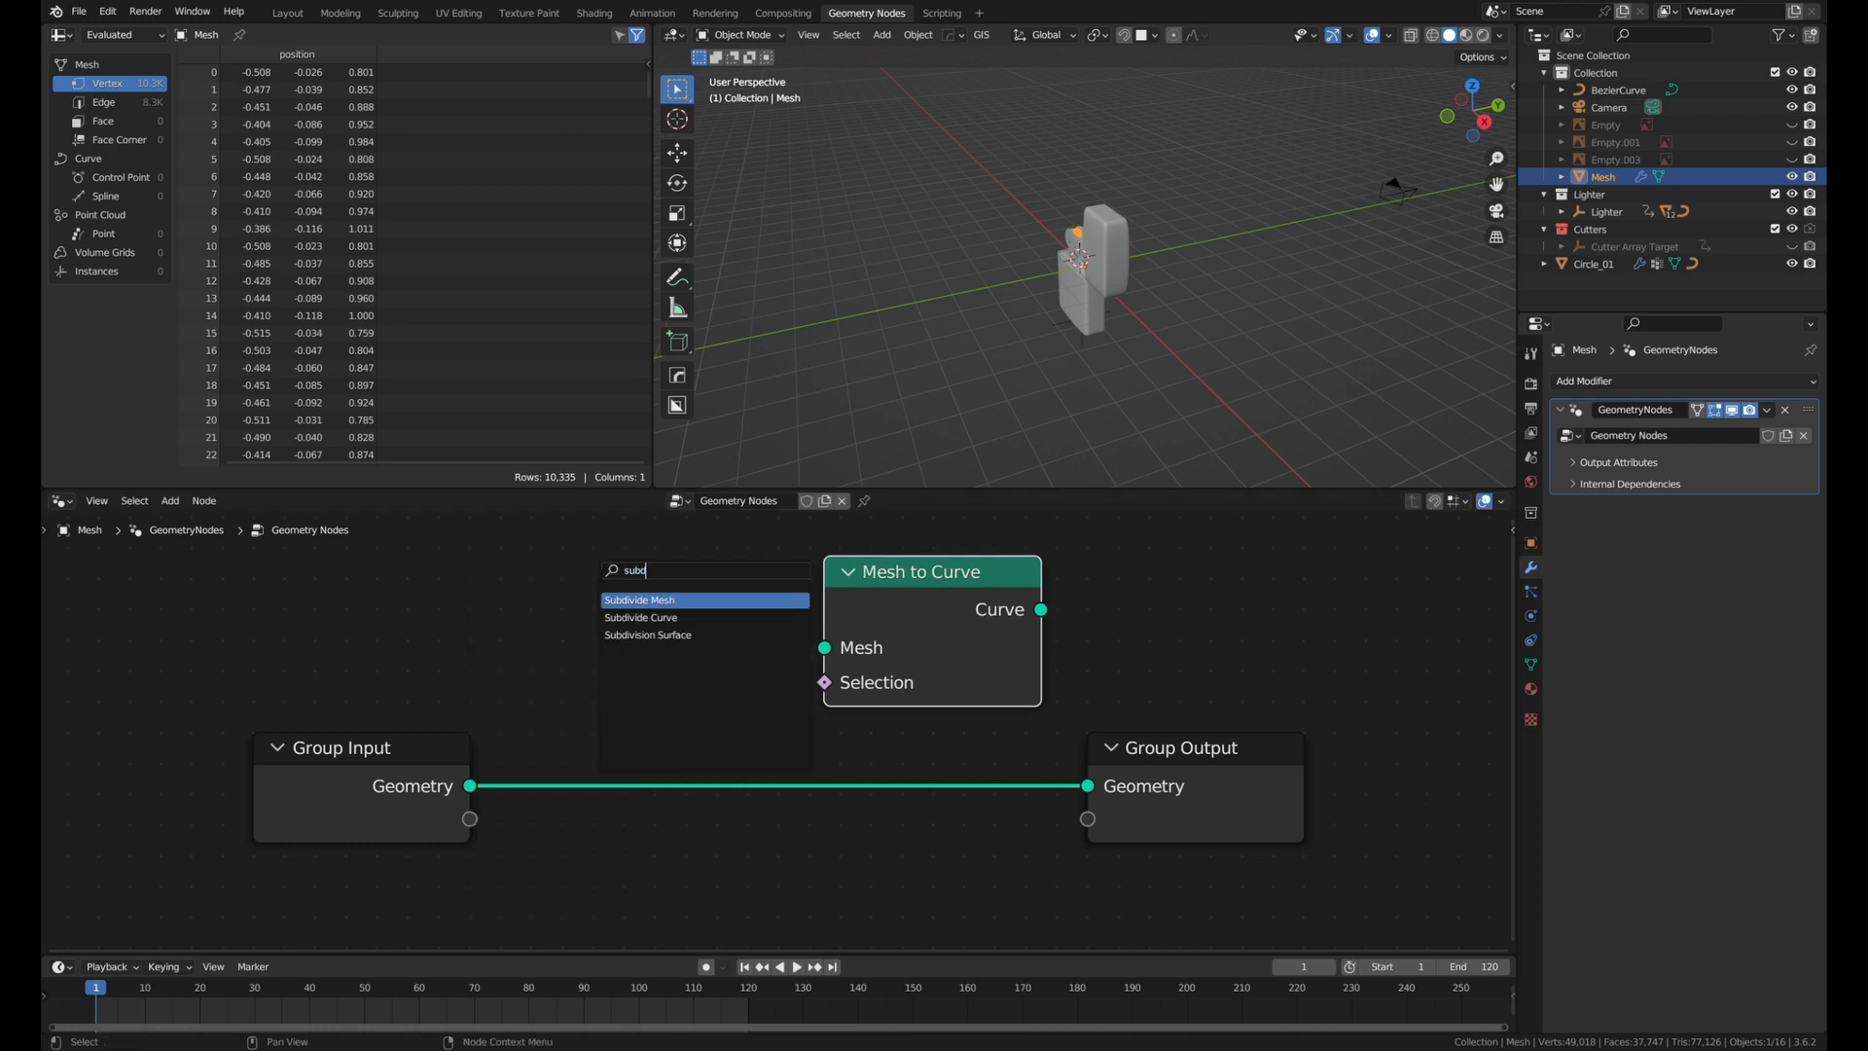
key("Return")
left_click(747, 784)
left_click_drag(1027, 624, 1064, 769)
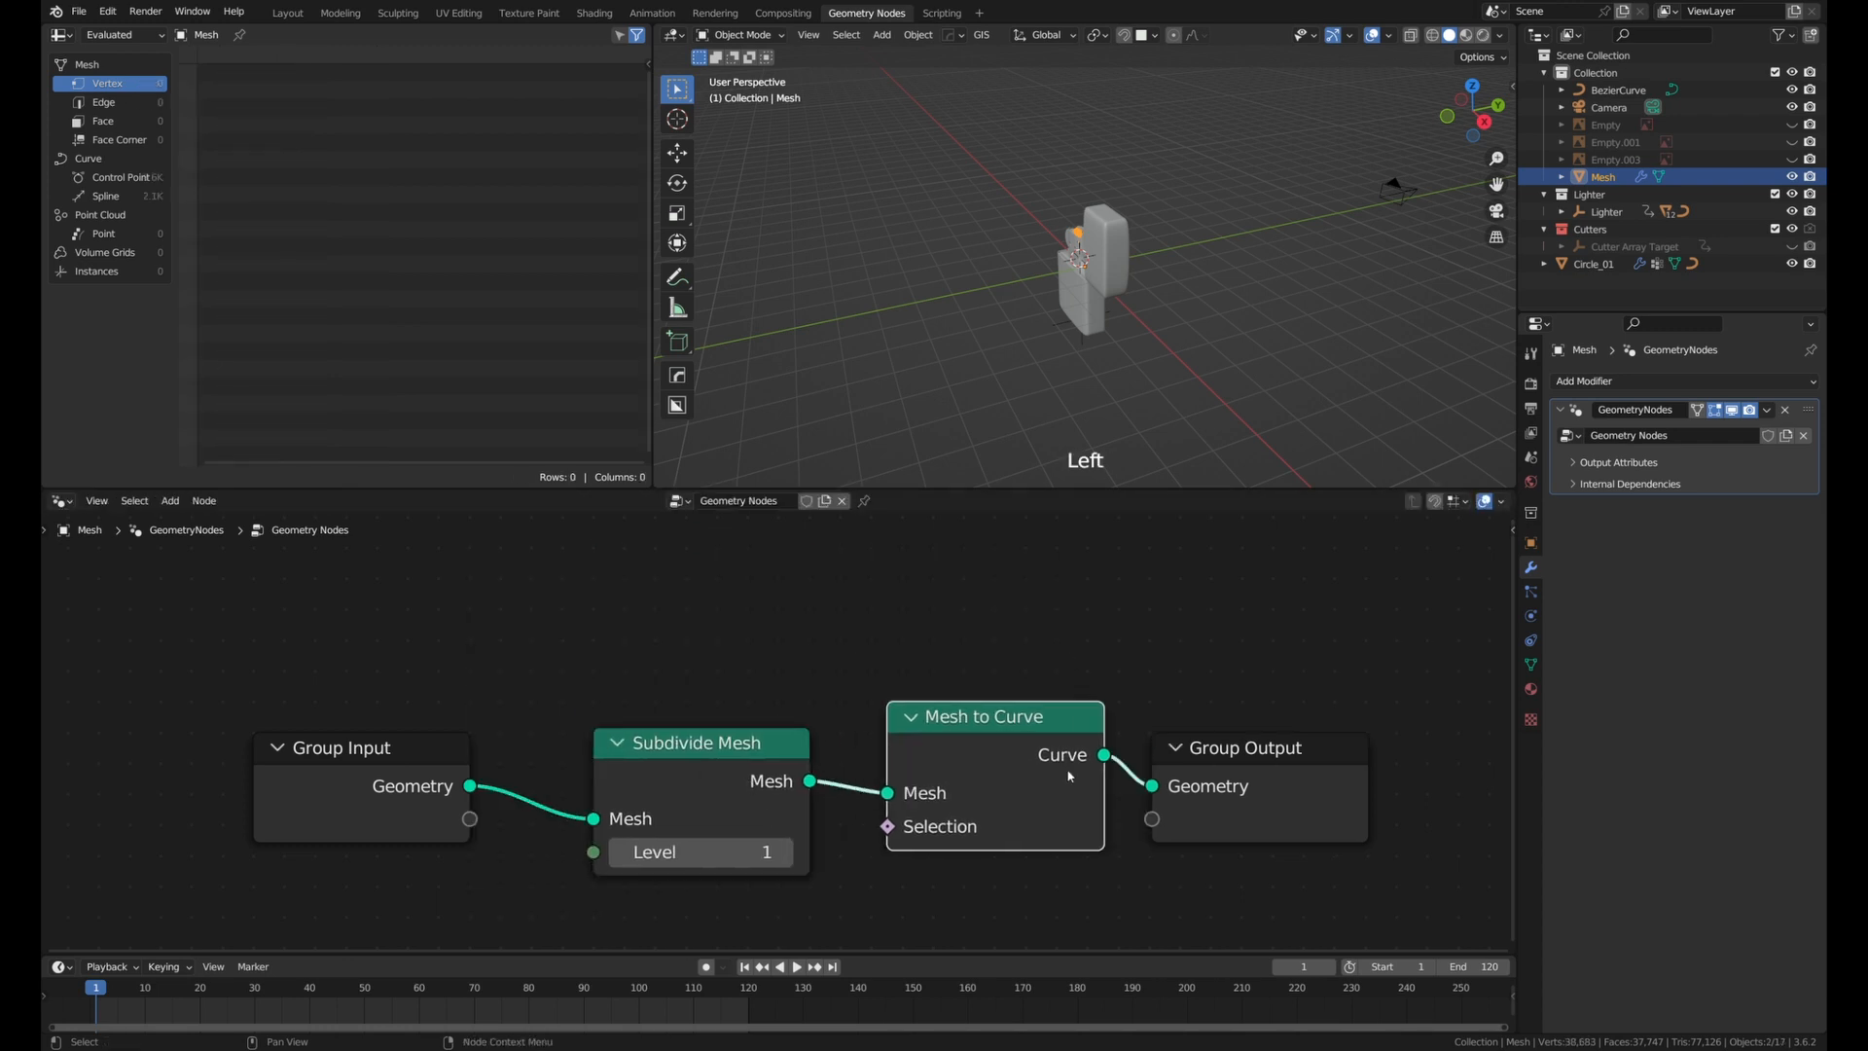
Insert a Curve to Mesh node between Mesh to Curve and Group Output.
middle_click_drag(1176, 708, 1001, 590)
key("shift+a")
left_click(1002, 590)
type("curve tom")
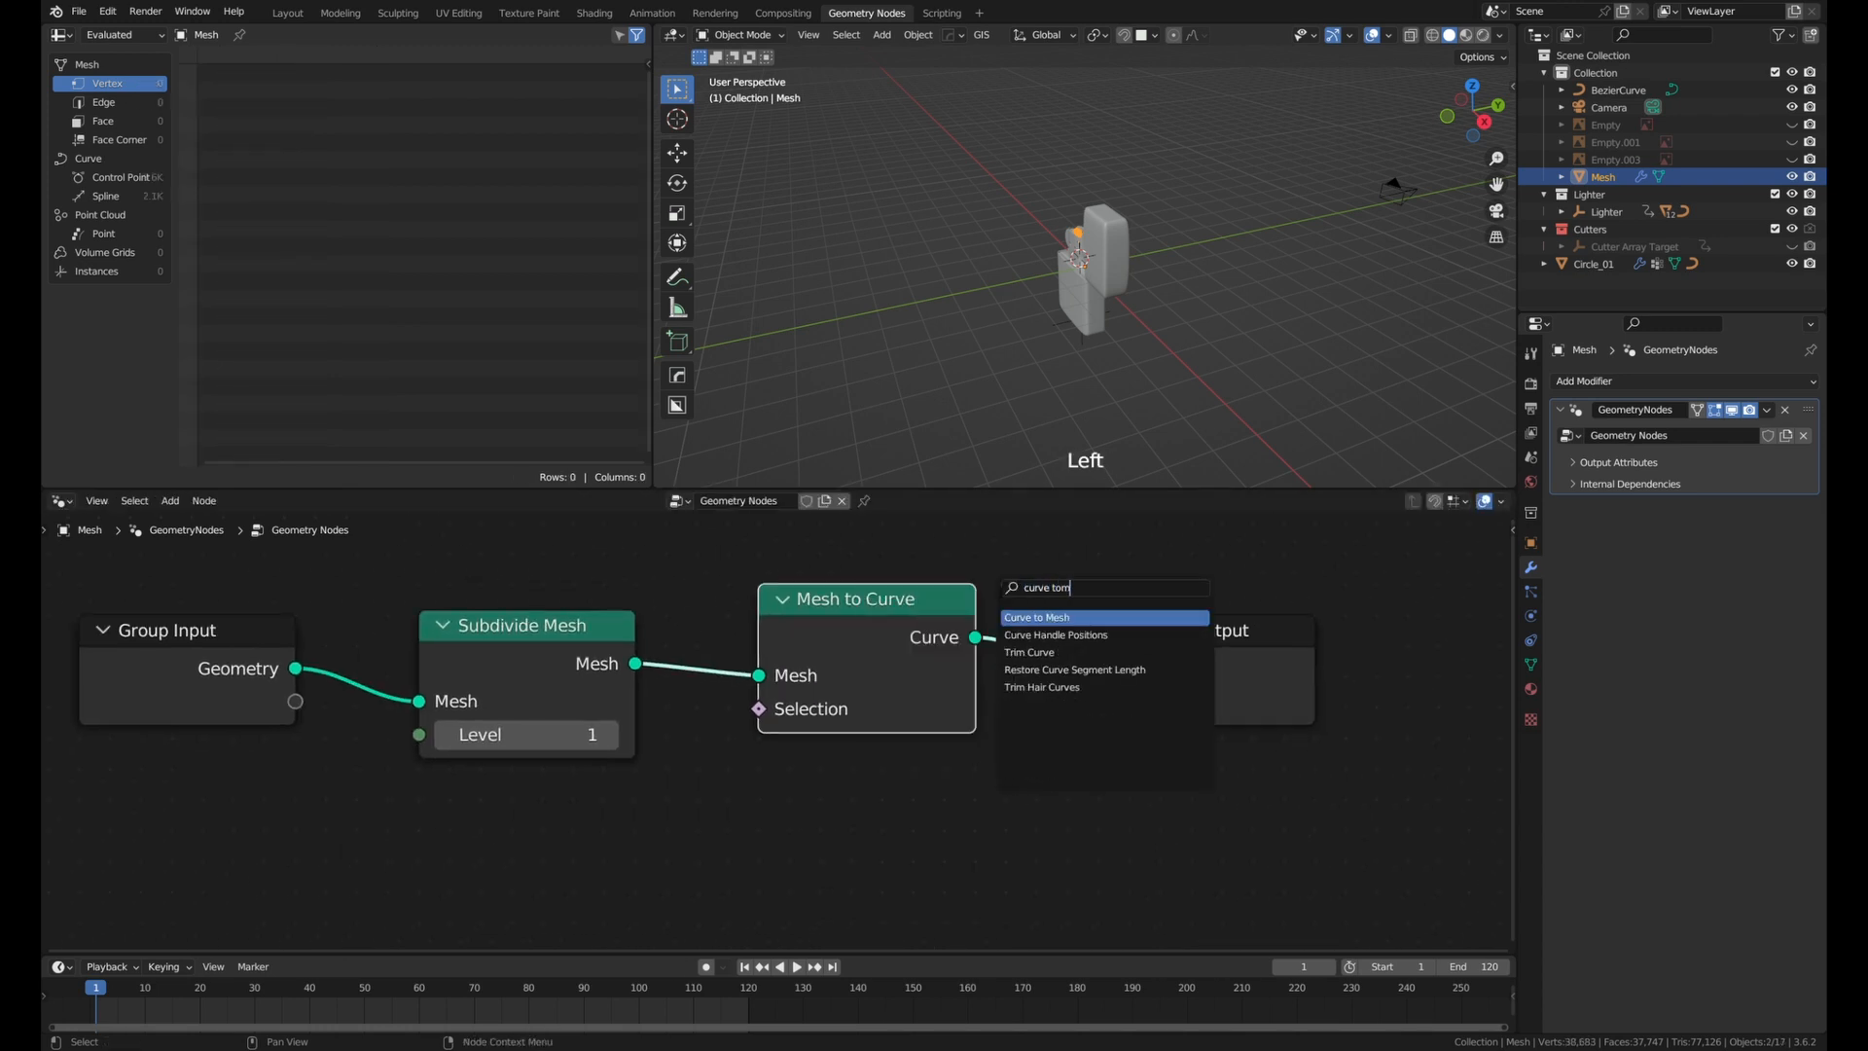
key("Return")
left_click(1002, 592)
Add a Curve Circle with resolution 6 and radius 0.001 m and connect it as the Curve to Mesh profile.
key("shift+a")
left_click(867, 575)
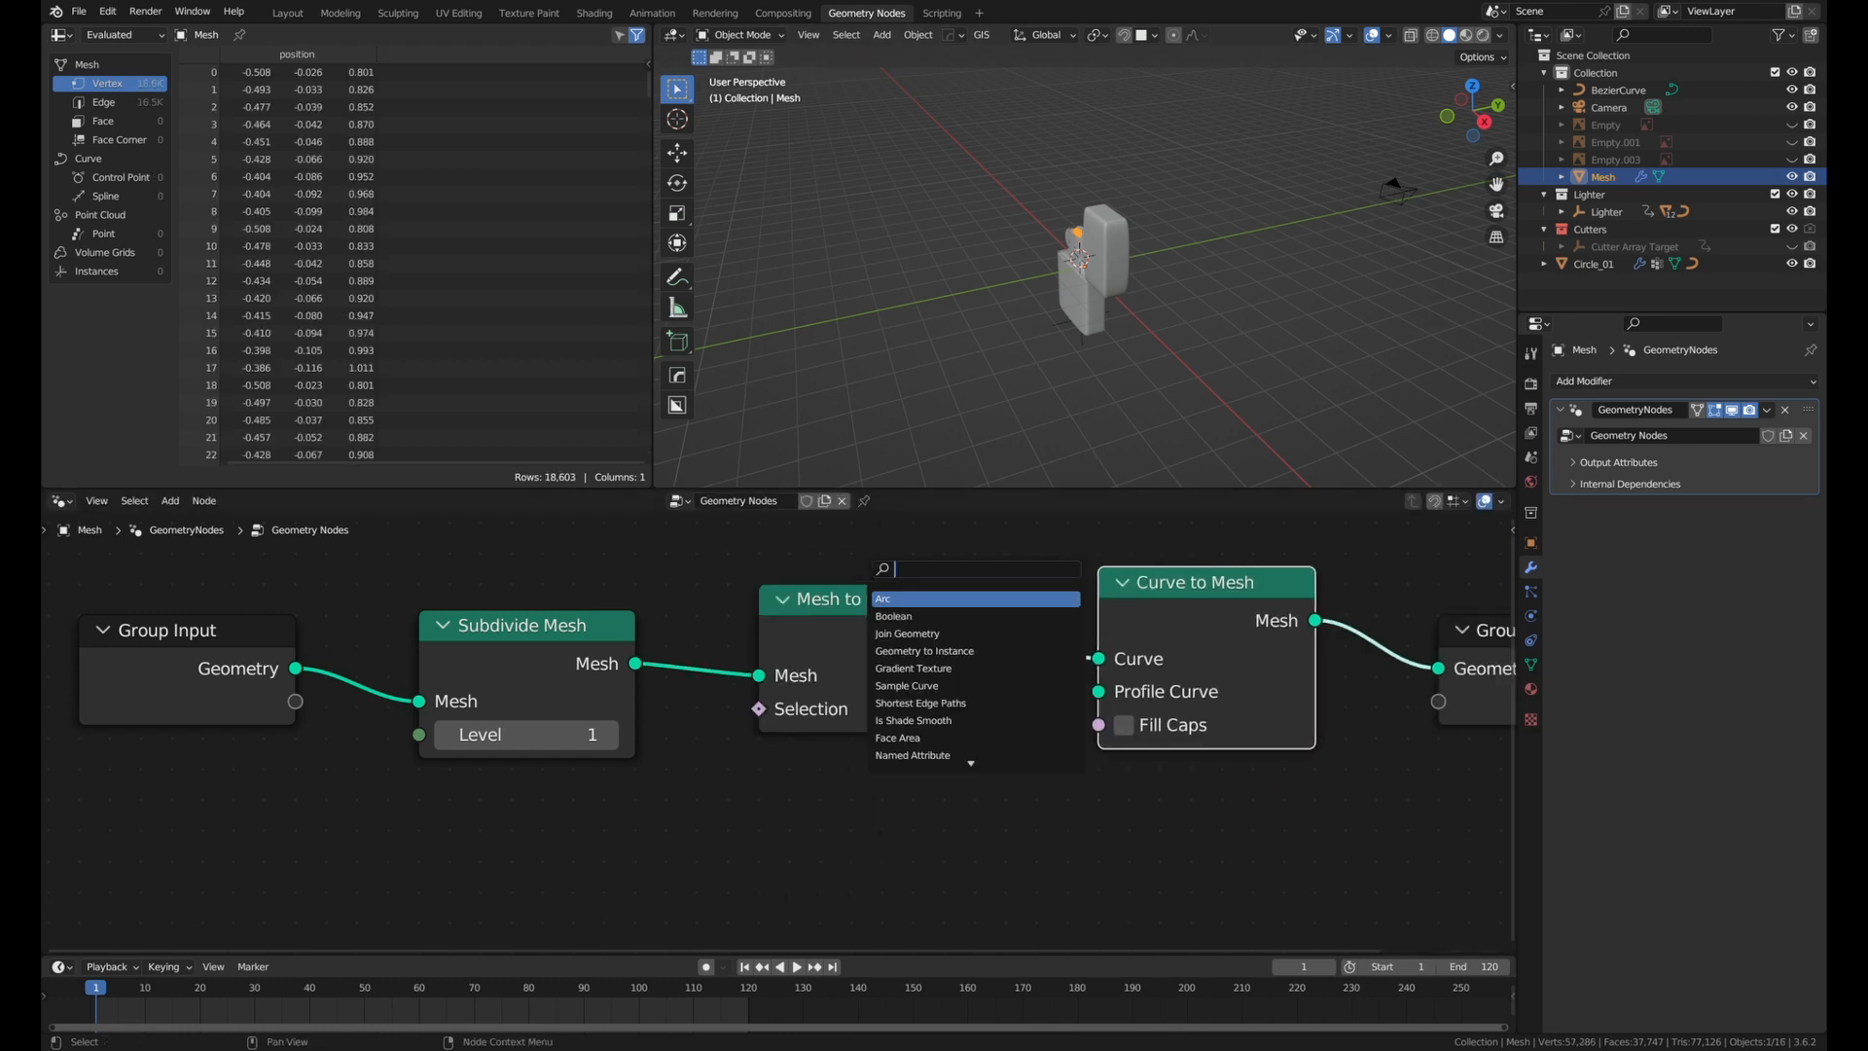
key("Return")
left_click(763, 826)
middle_click_drag(763, 826, 763, 776)
scroll(763, 776, "down", 1)
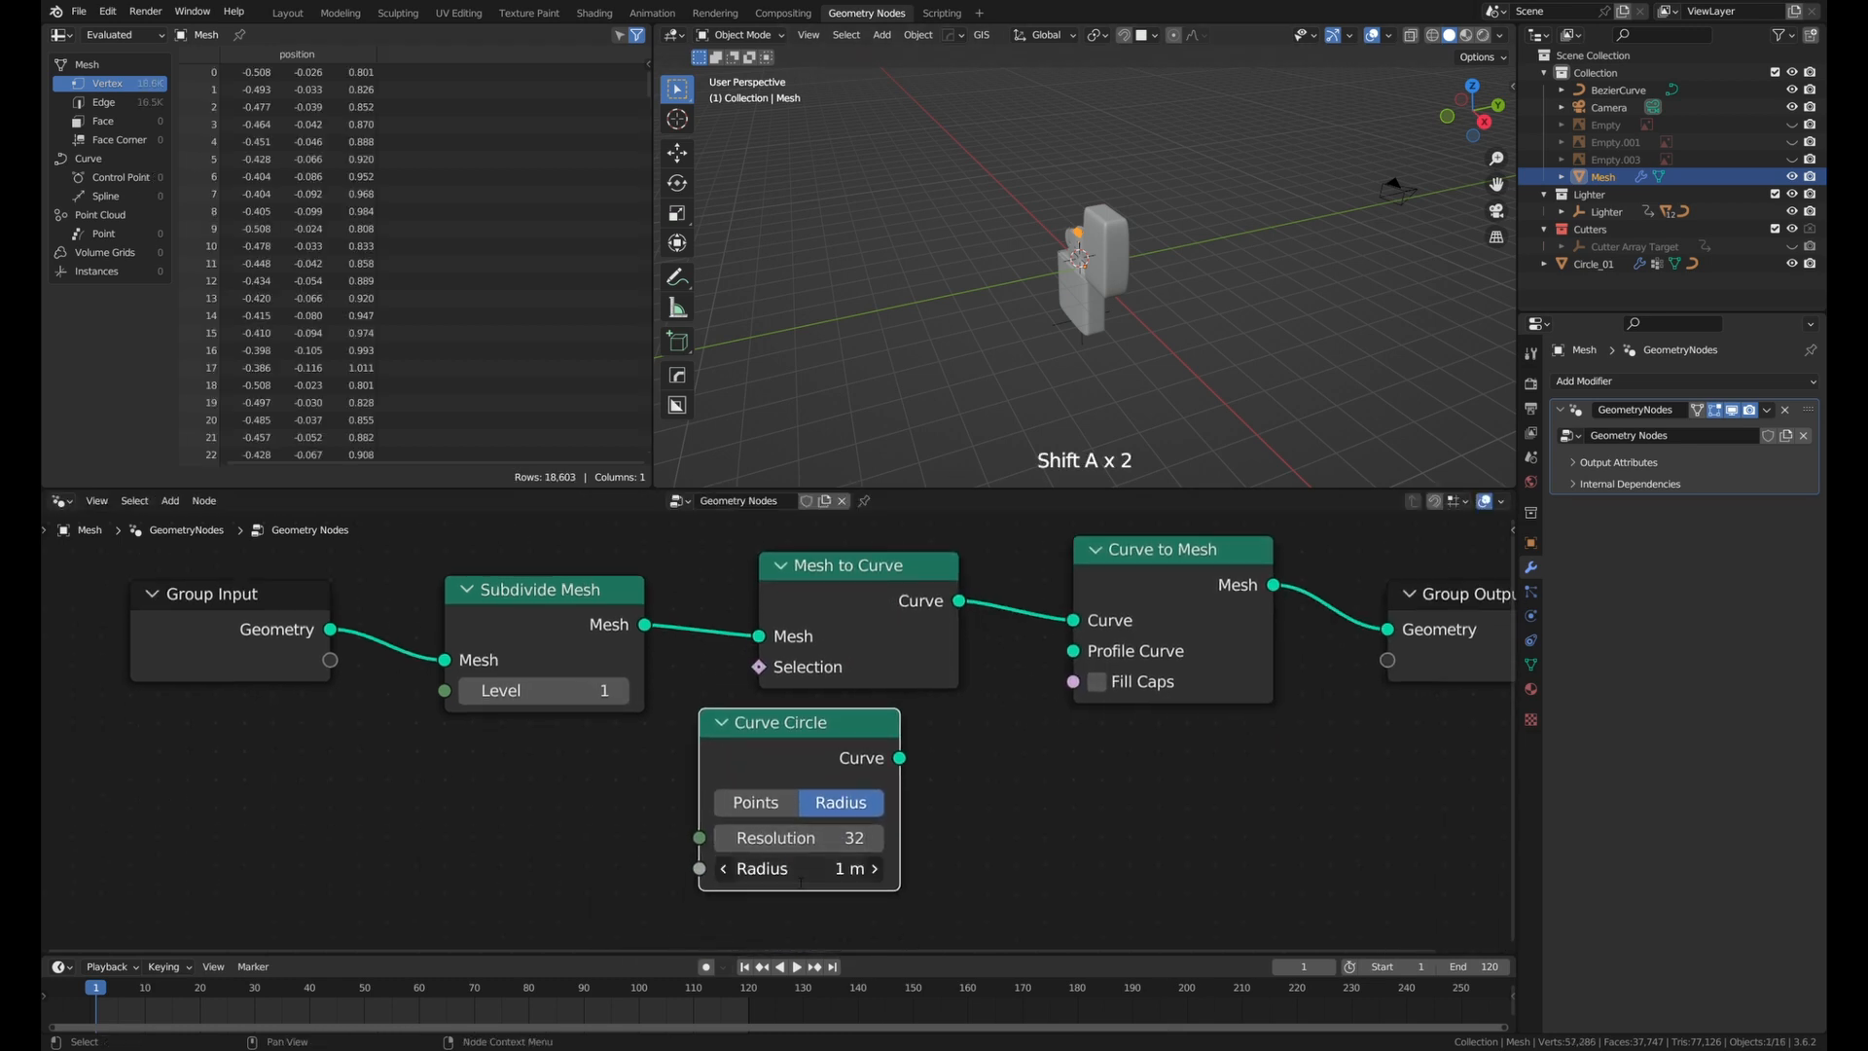
double_click(802, 879)
type("0.001")
key("Return")
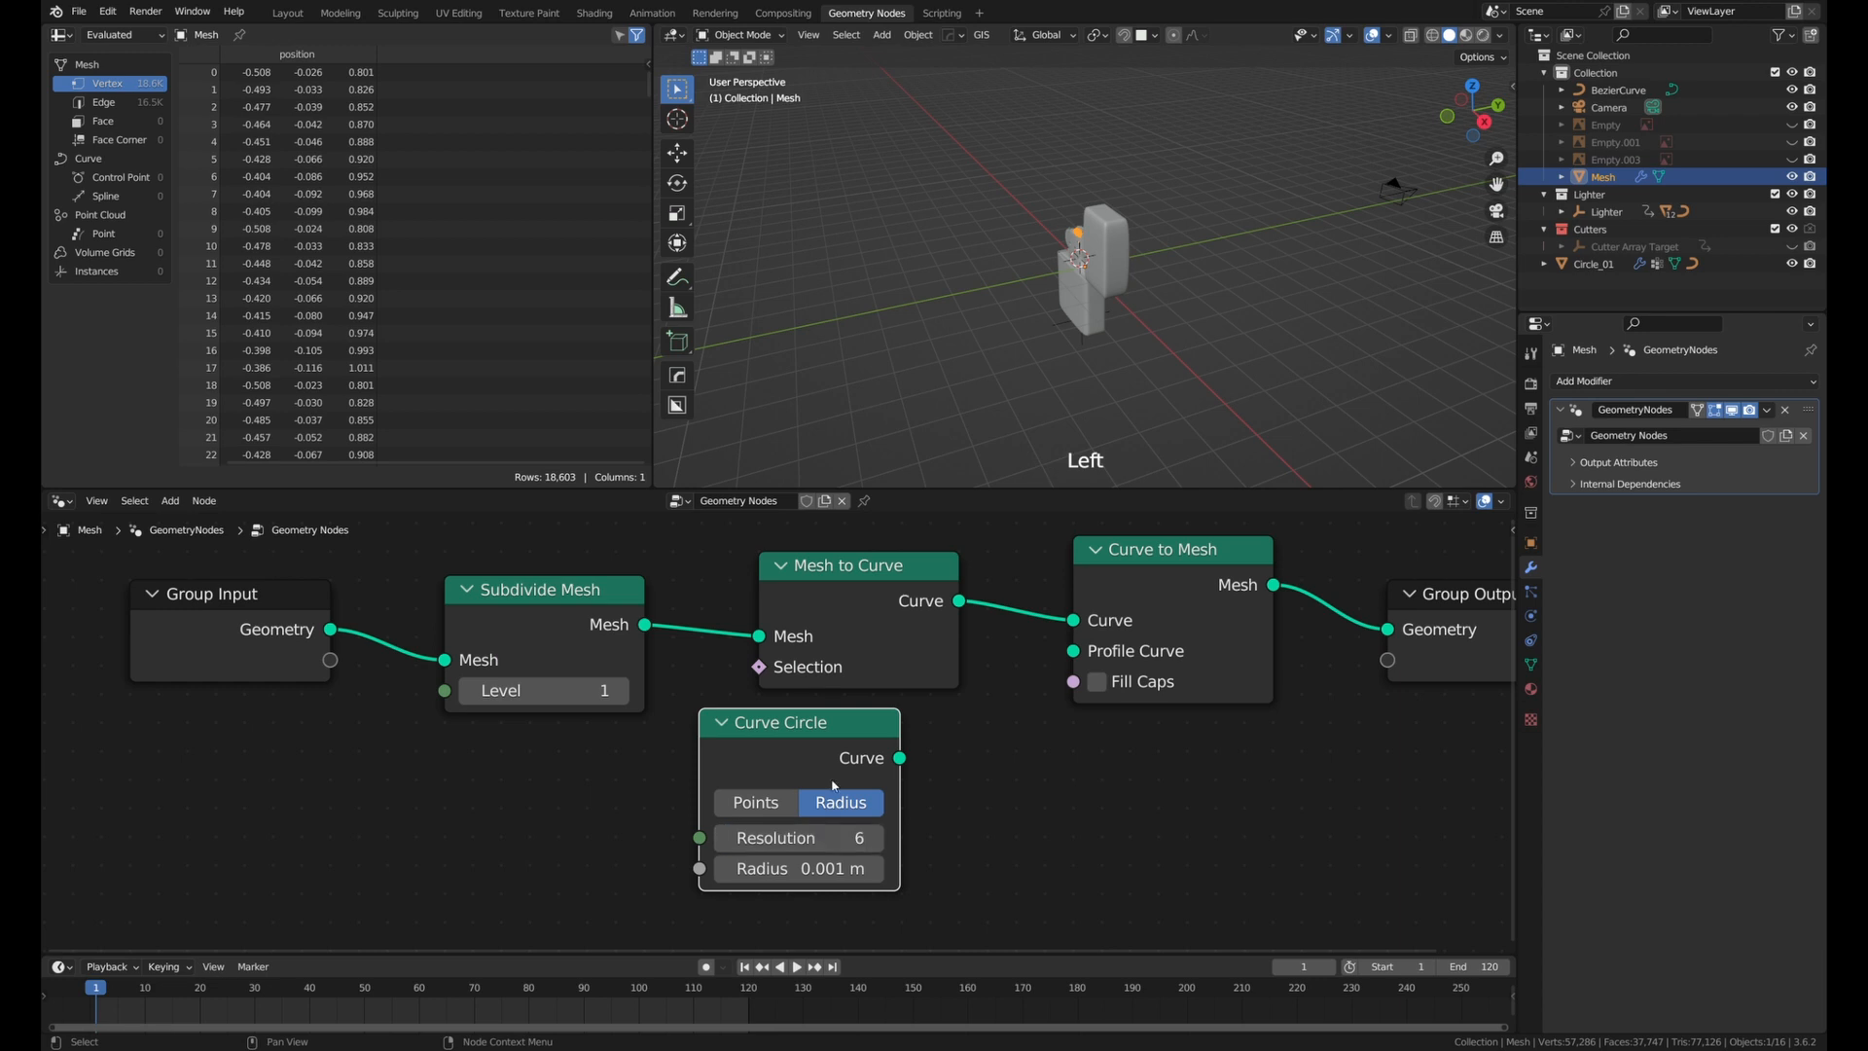
right_click_drag(833, 787, 1148, 661, "alt")
scroll(1083, 263, "up", 2)
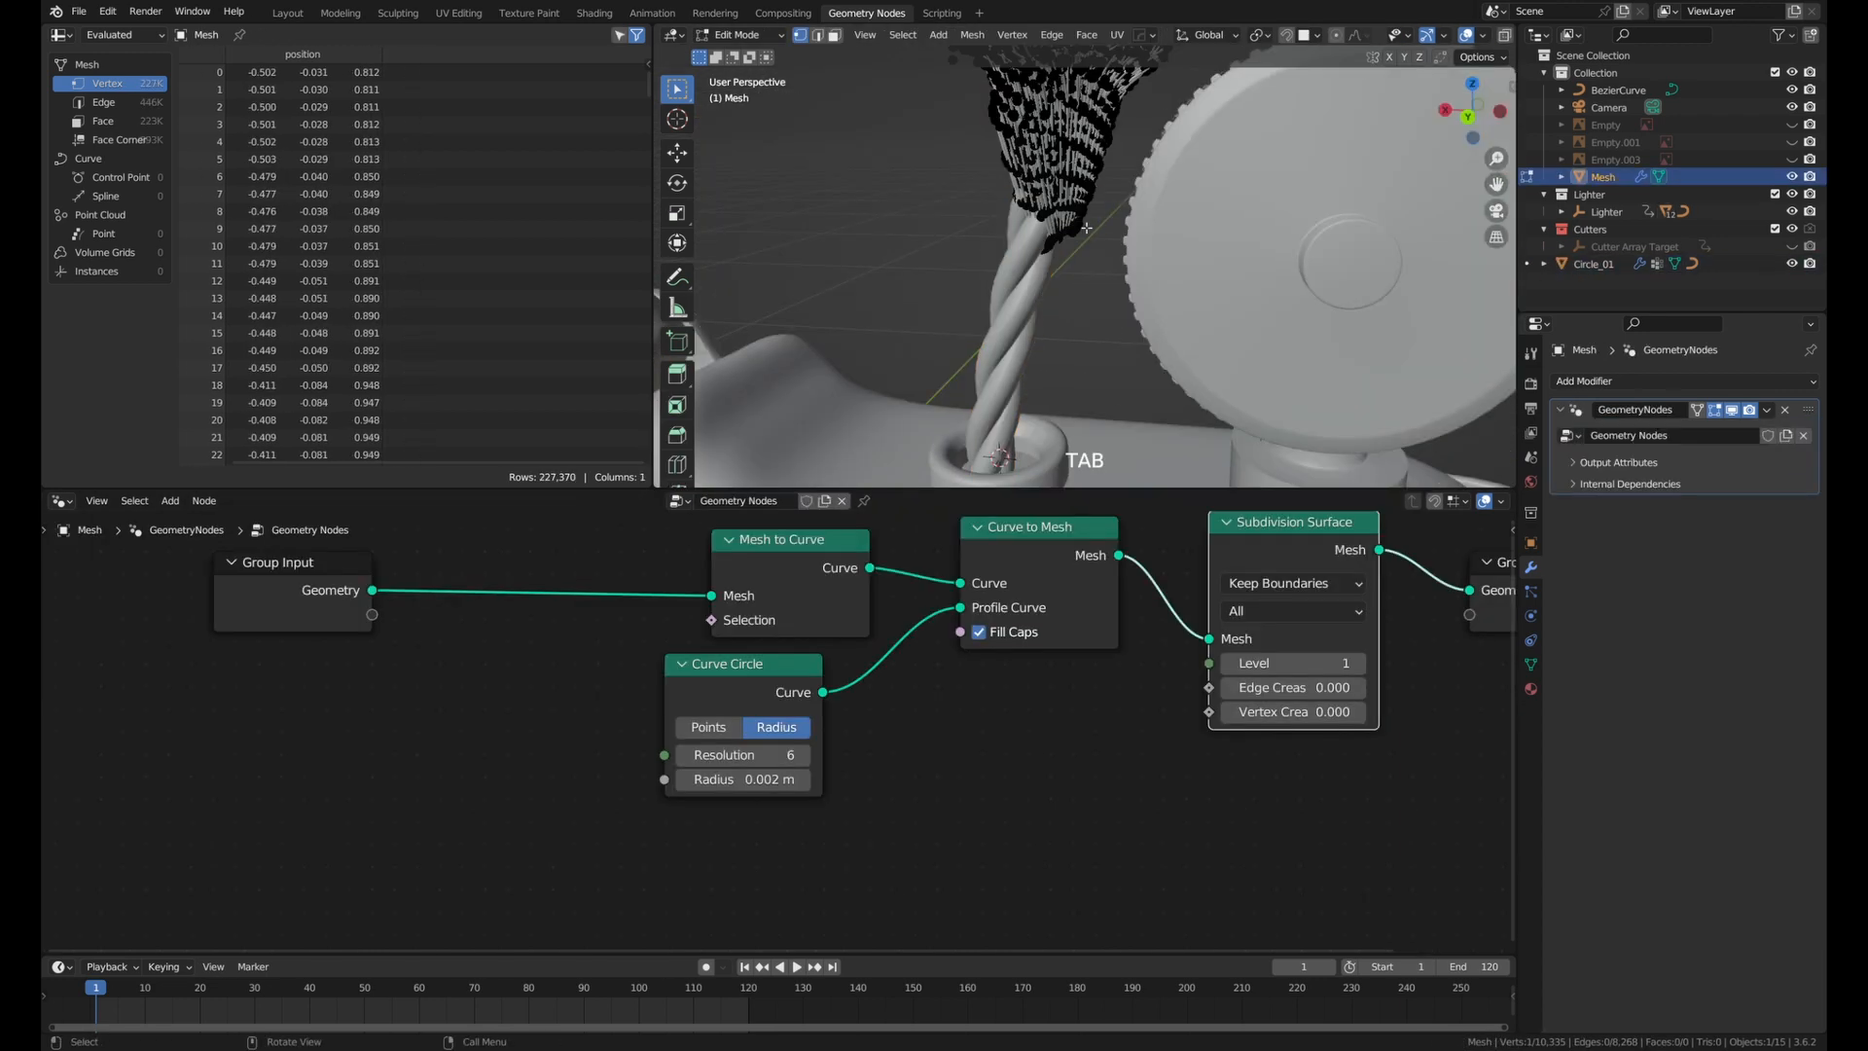
Reshape the hair around the wick's tip by moving single vertices with proportional editing and Random falloff.
key("o")
key("g")
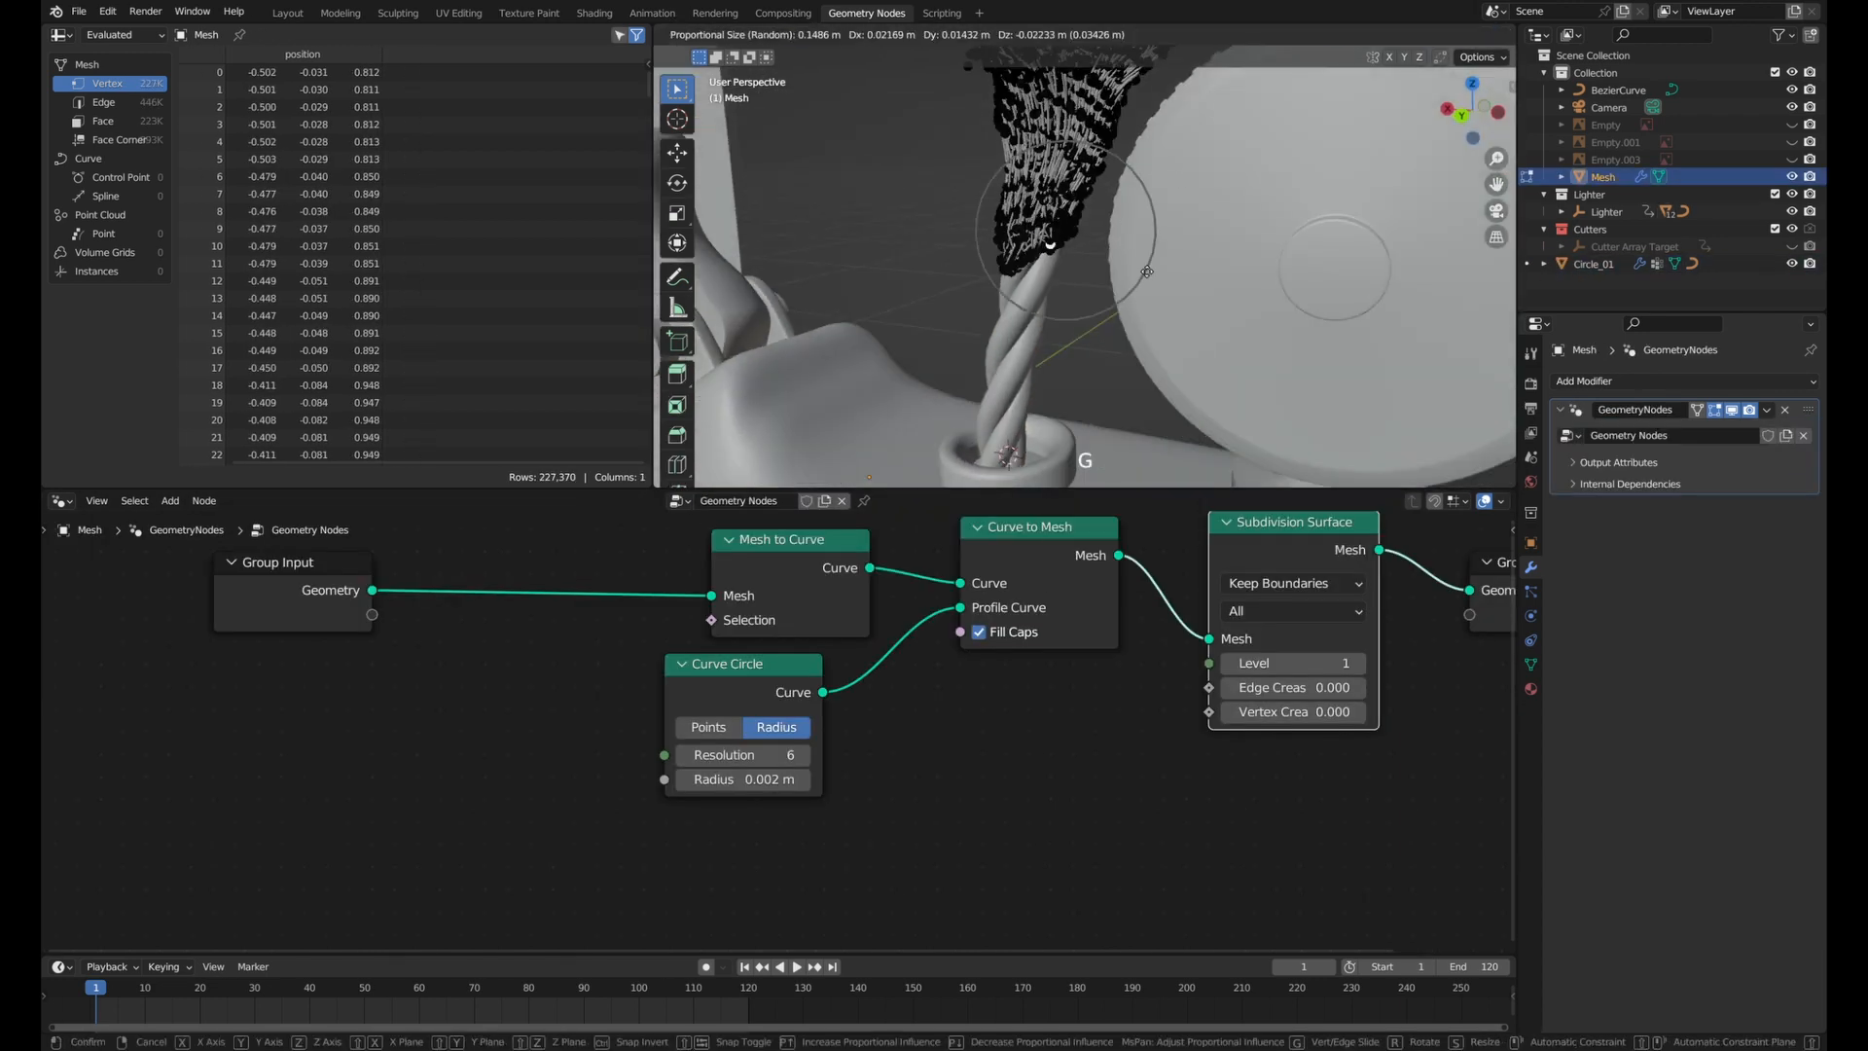
left_click(1144, 275)
middle_click_drag(1144, 276, 1255, 287)
left_click(1054, 240)
key("g")
left_click(1063, 259)
left_click(1200, 291)
middle_click_drag(1062, 259, 1080, 389)
key("g")
left_click(1189, 309)
key("g")
left_click(1250, 341)
Shift the hair vertices along the Y axis and return to Object Mode.
scroll(1206, 350, "up", 1)
key("g")
key("y")
left_click(1093, 457)
key("Tab")
scroll(1197, 249, "down", 2)
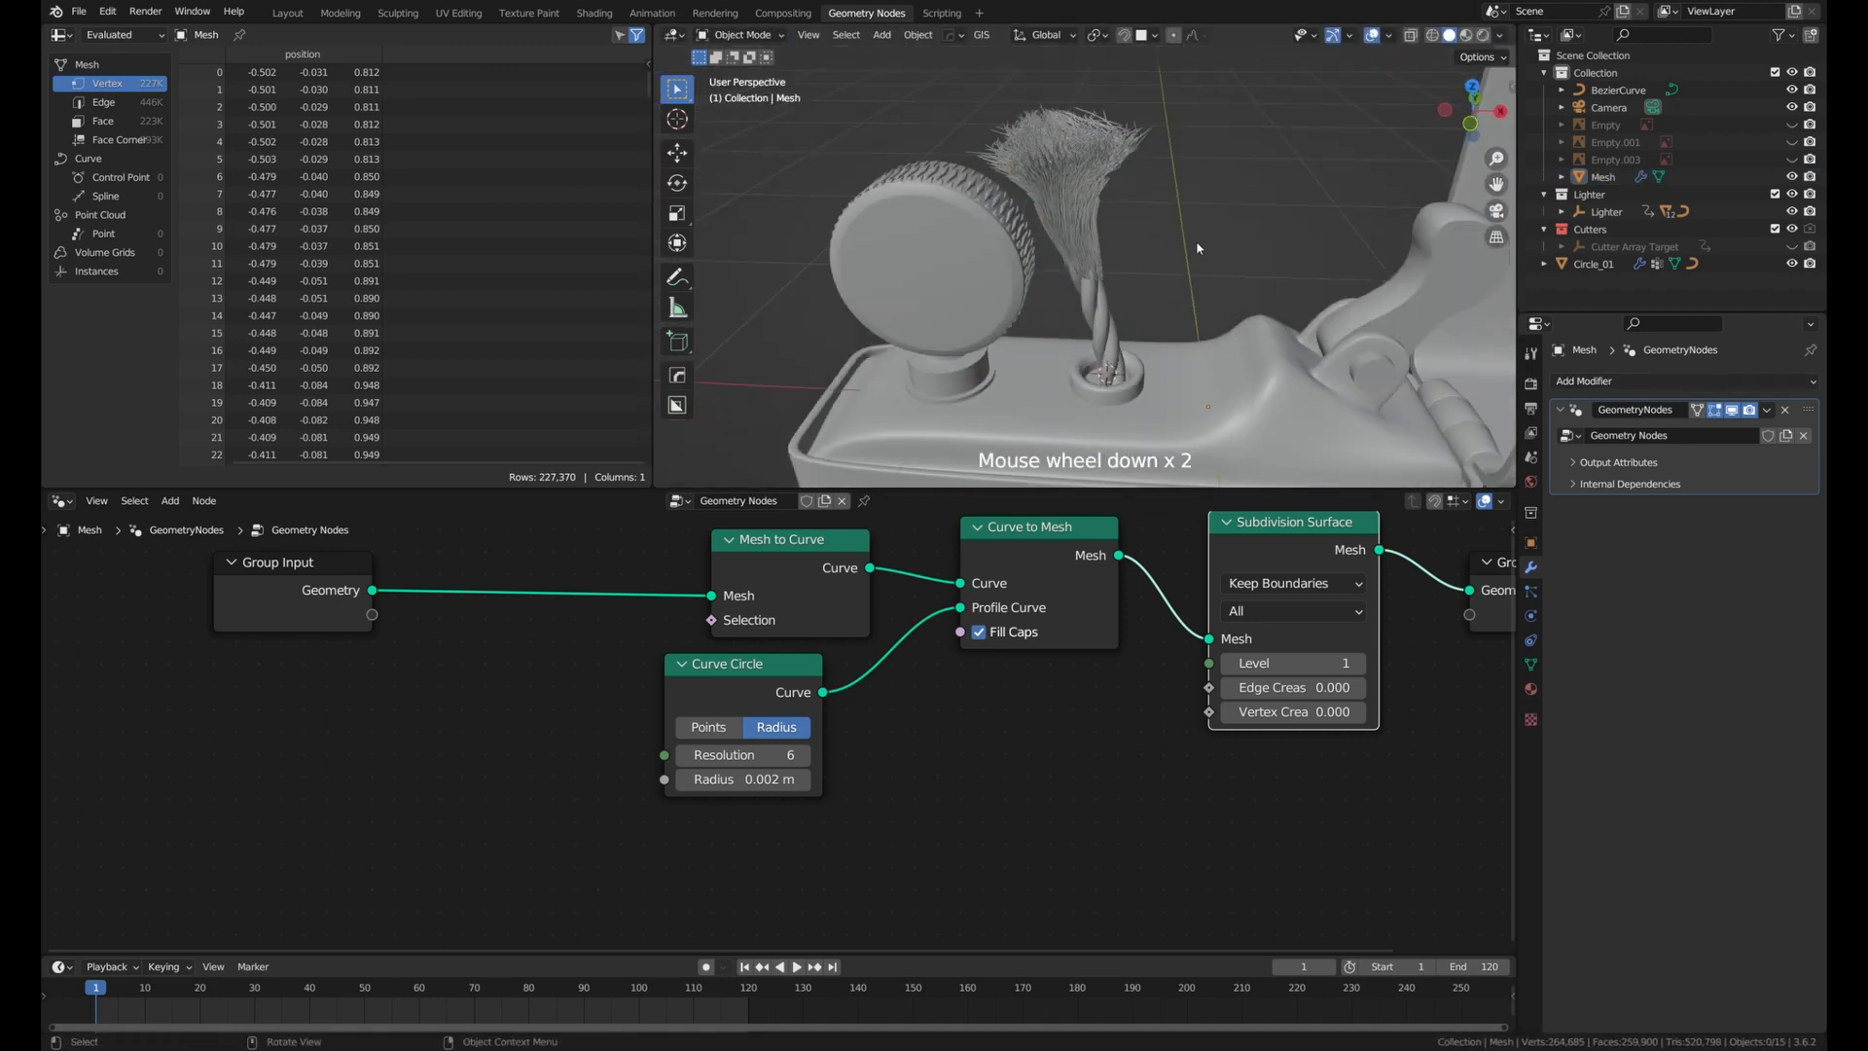
Scale the whole hair mesh and reposition it on the wick's tip.
left_click(1094, 210)
key("s")
scroll(1142, 267, "up", 3)
key("s")
left_click(1128, 273)
key("g")
left_click(1133, 291)
middle_click_drag(1333, 233, 1034, 207)
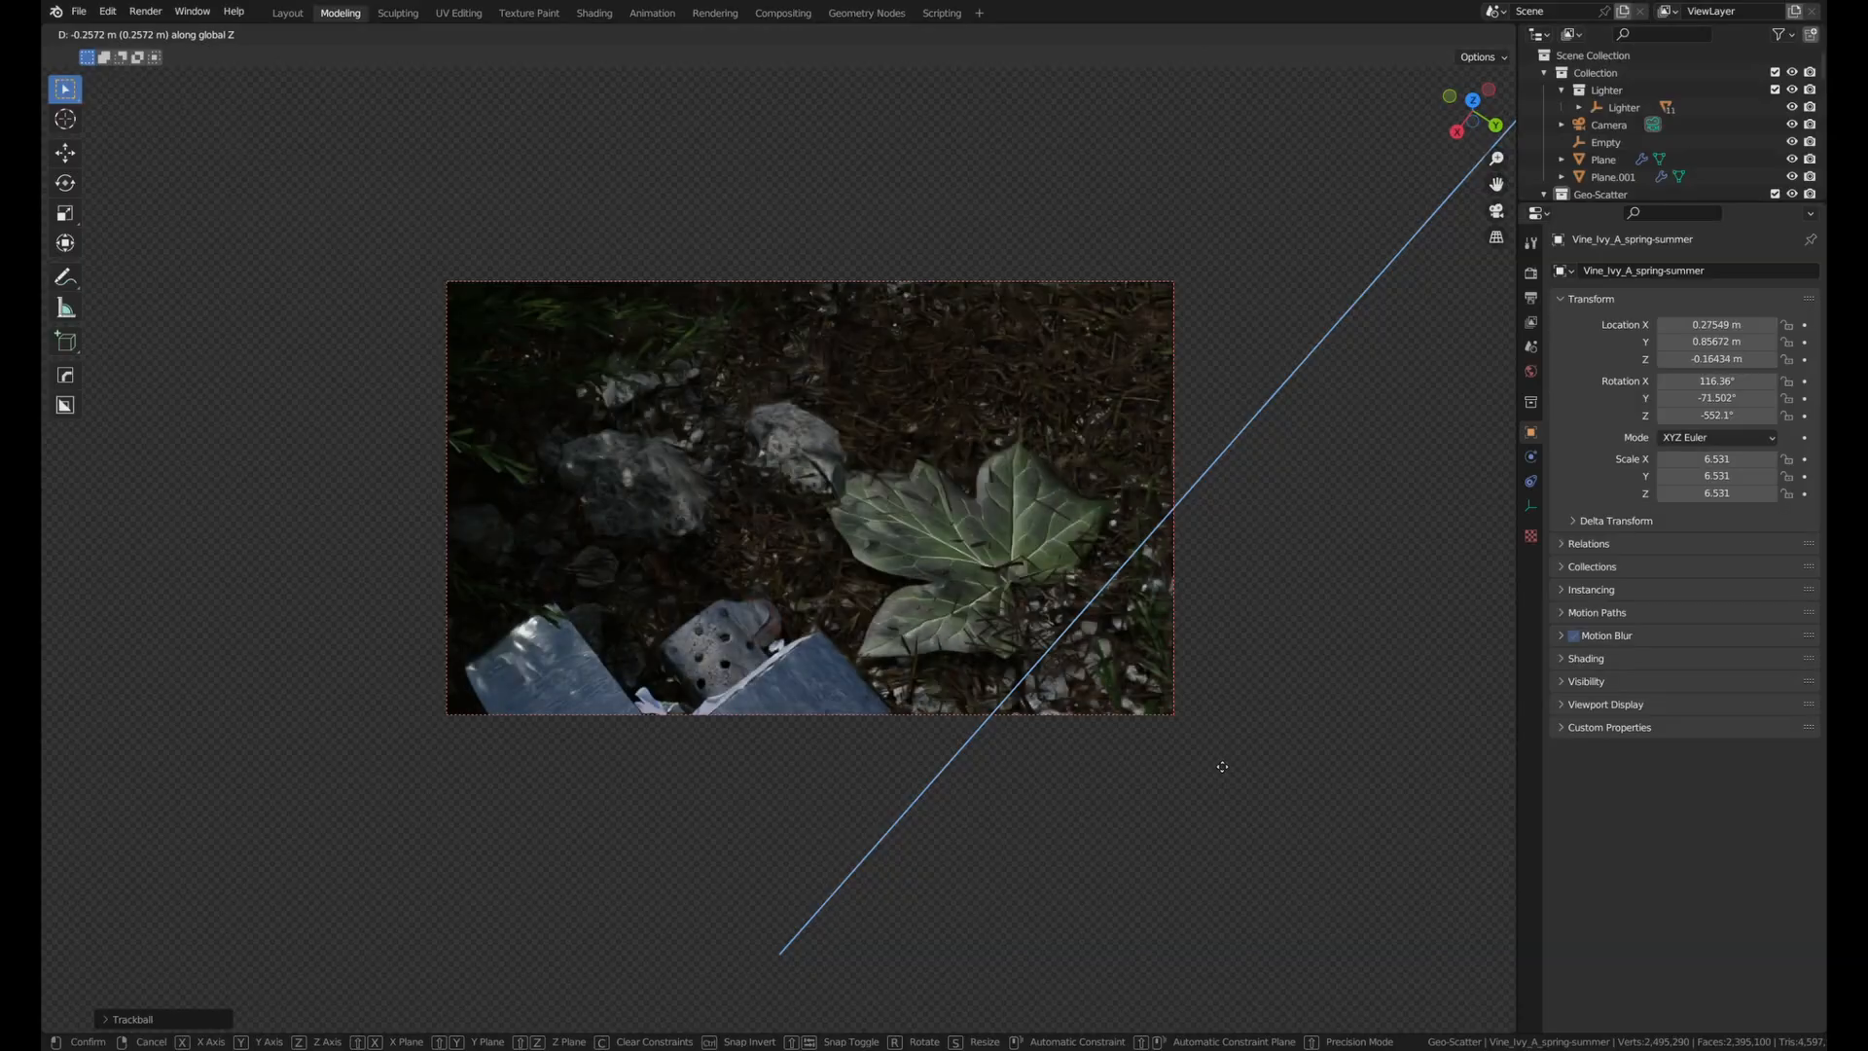
Move all visible lighter parts into the Lighter collection, deselect them, and check the collection's contents.
scroll(438, 805, "up", 3)
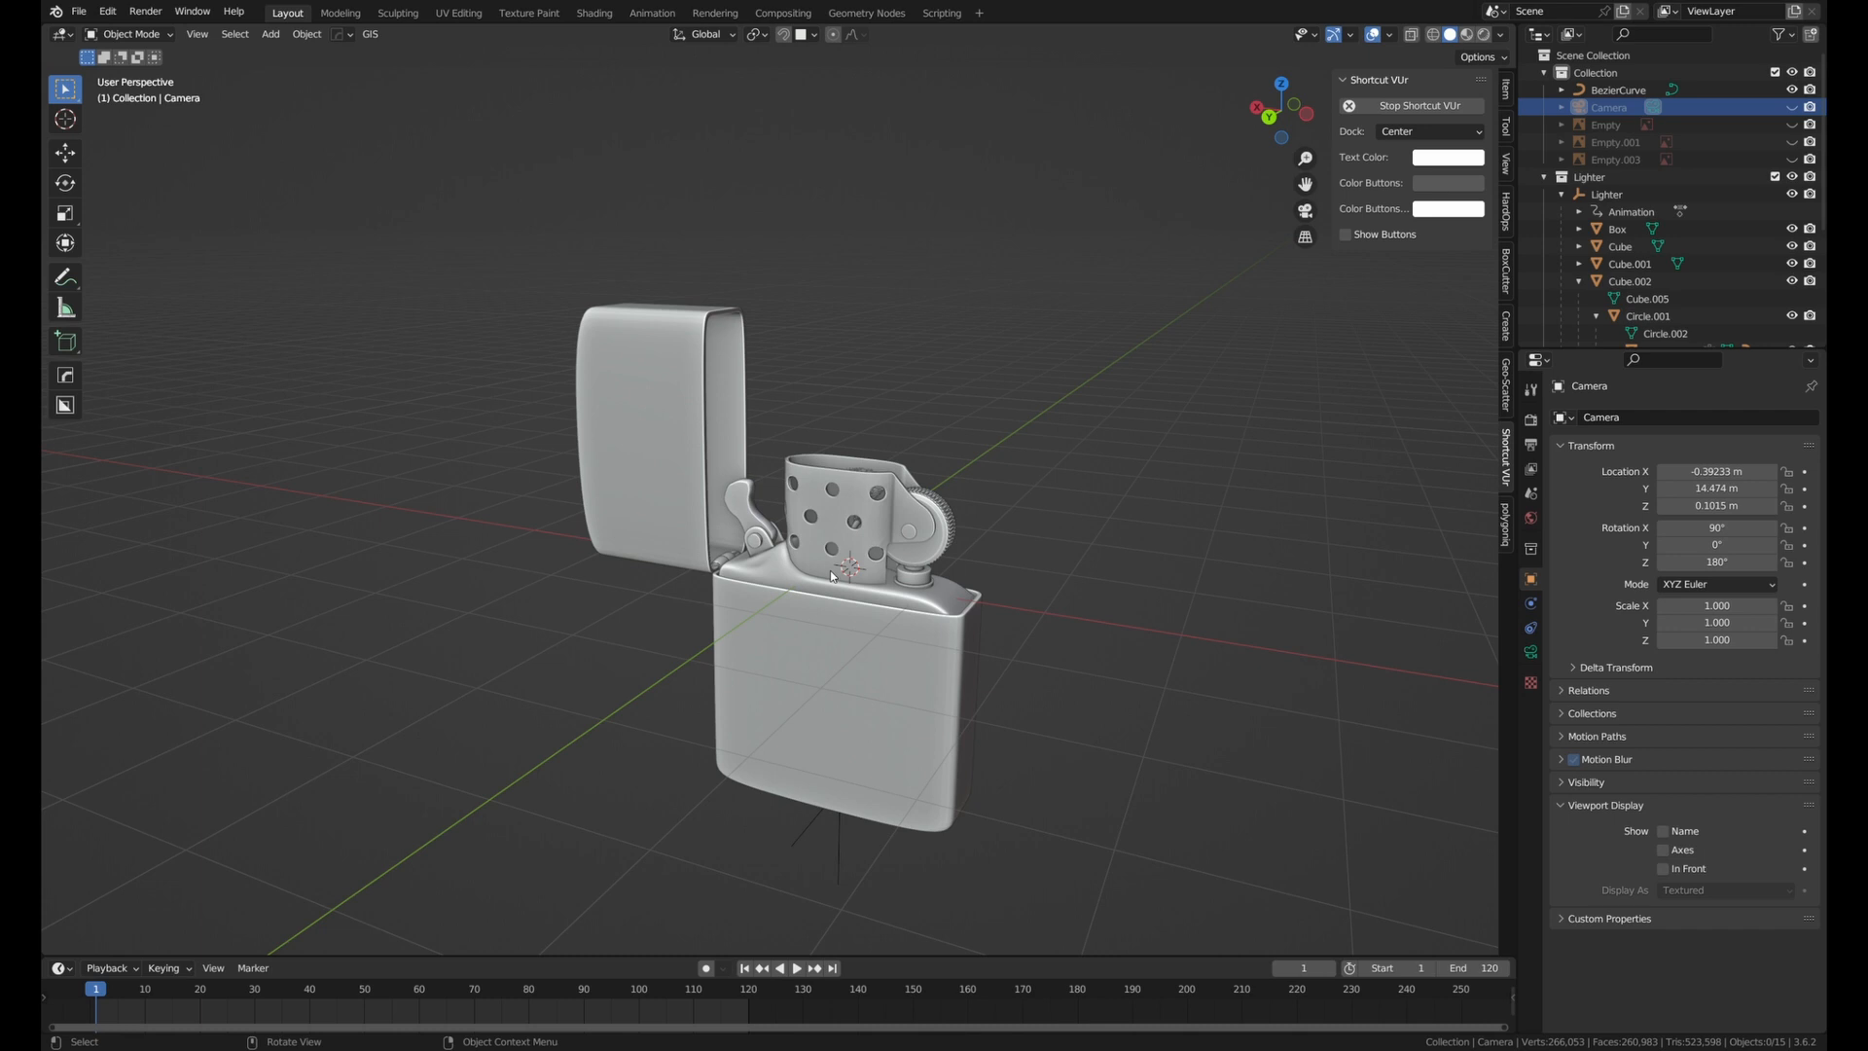
middle_click_drag(832, 576, 851, 573)
key("a")
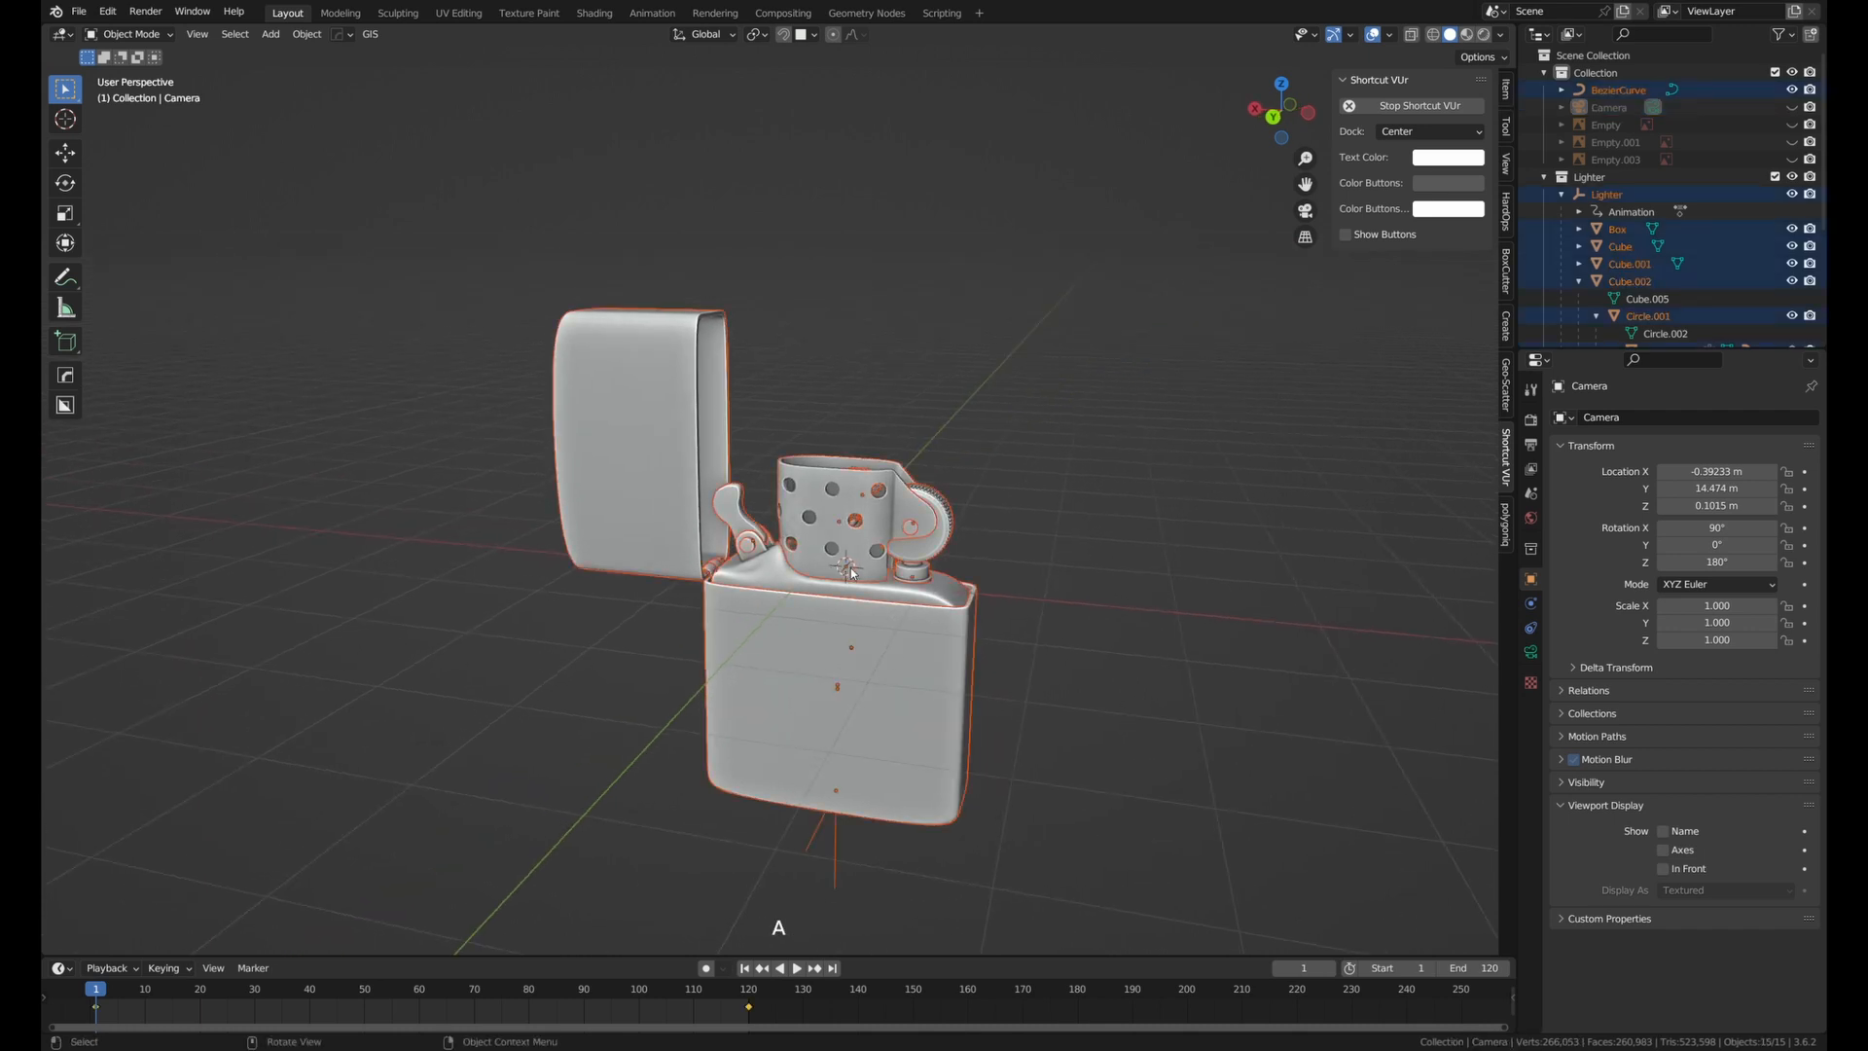
key("m")
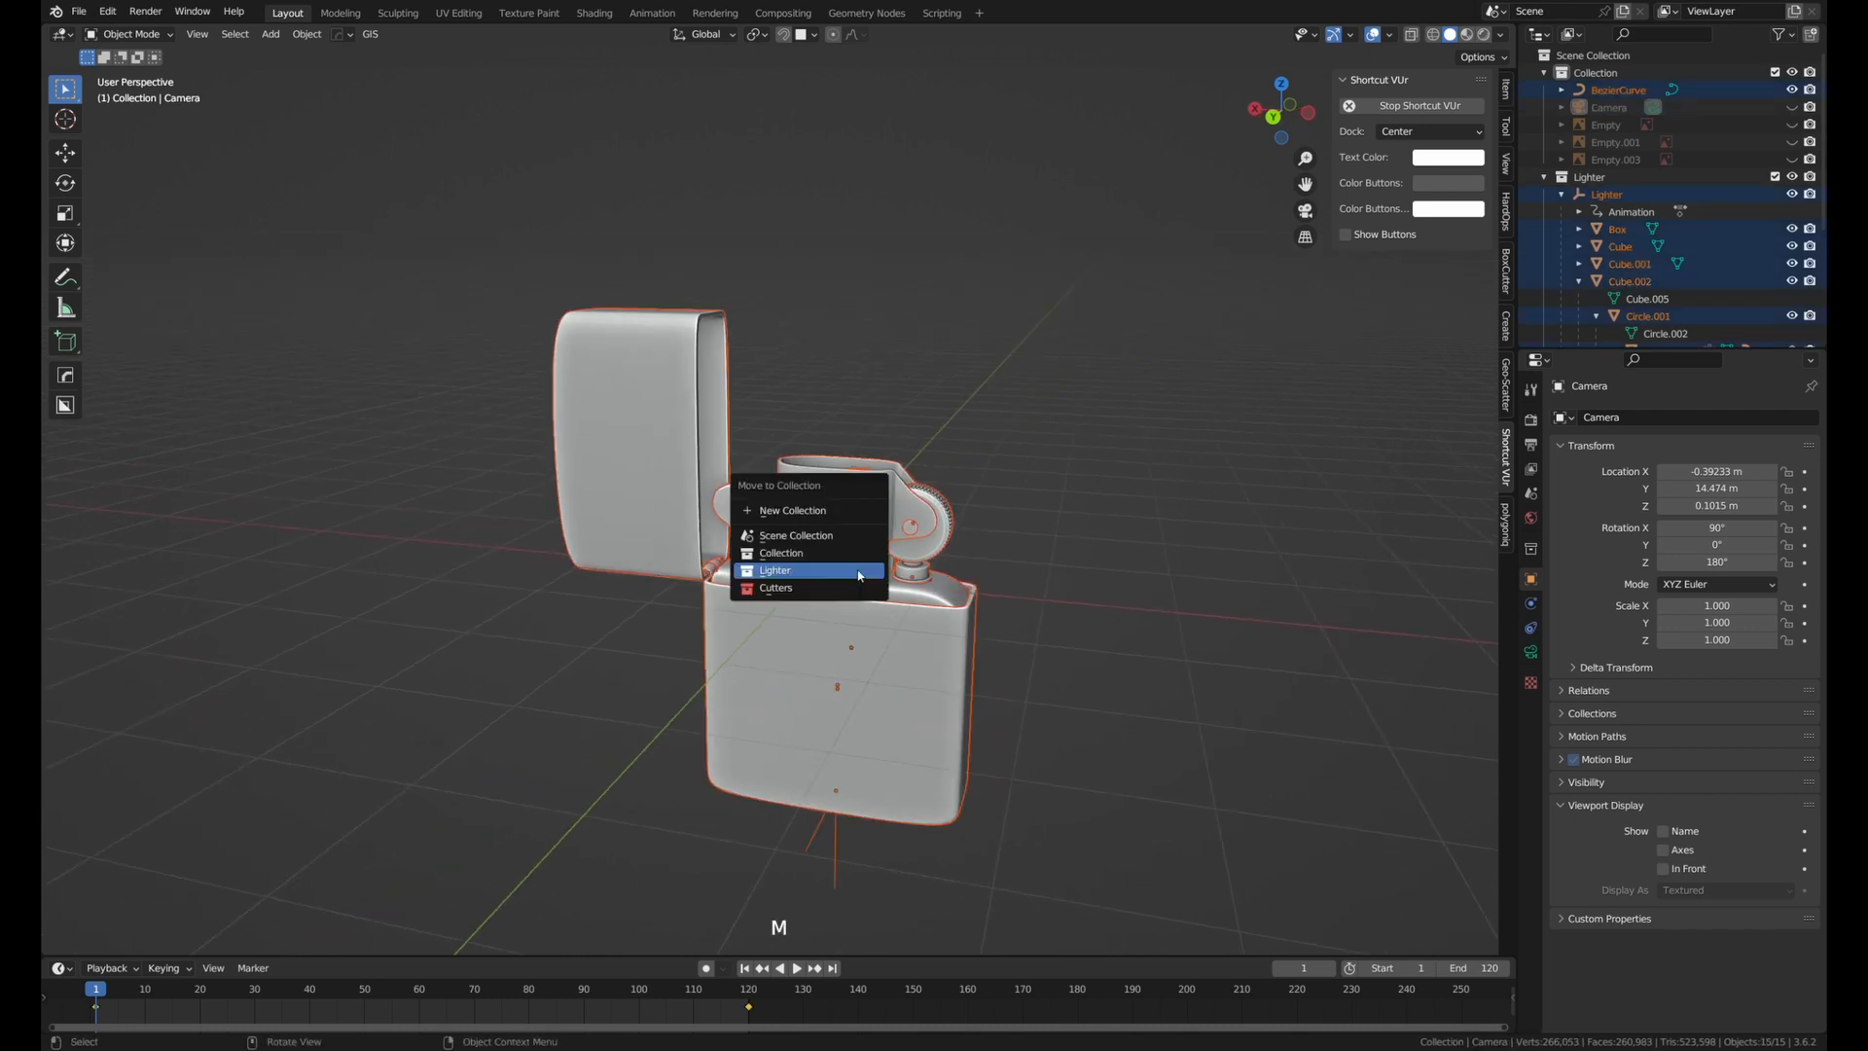
left_click(861, 575)
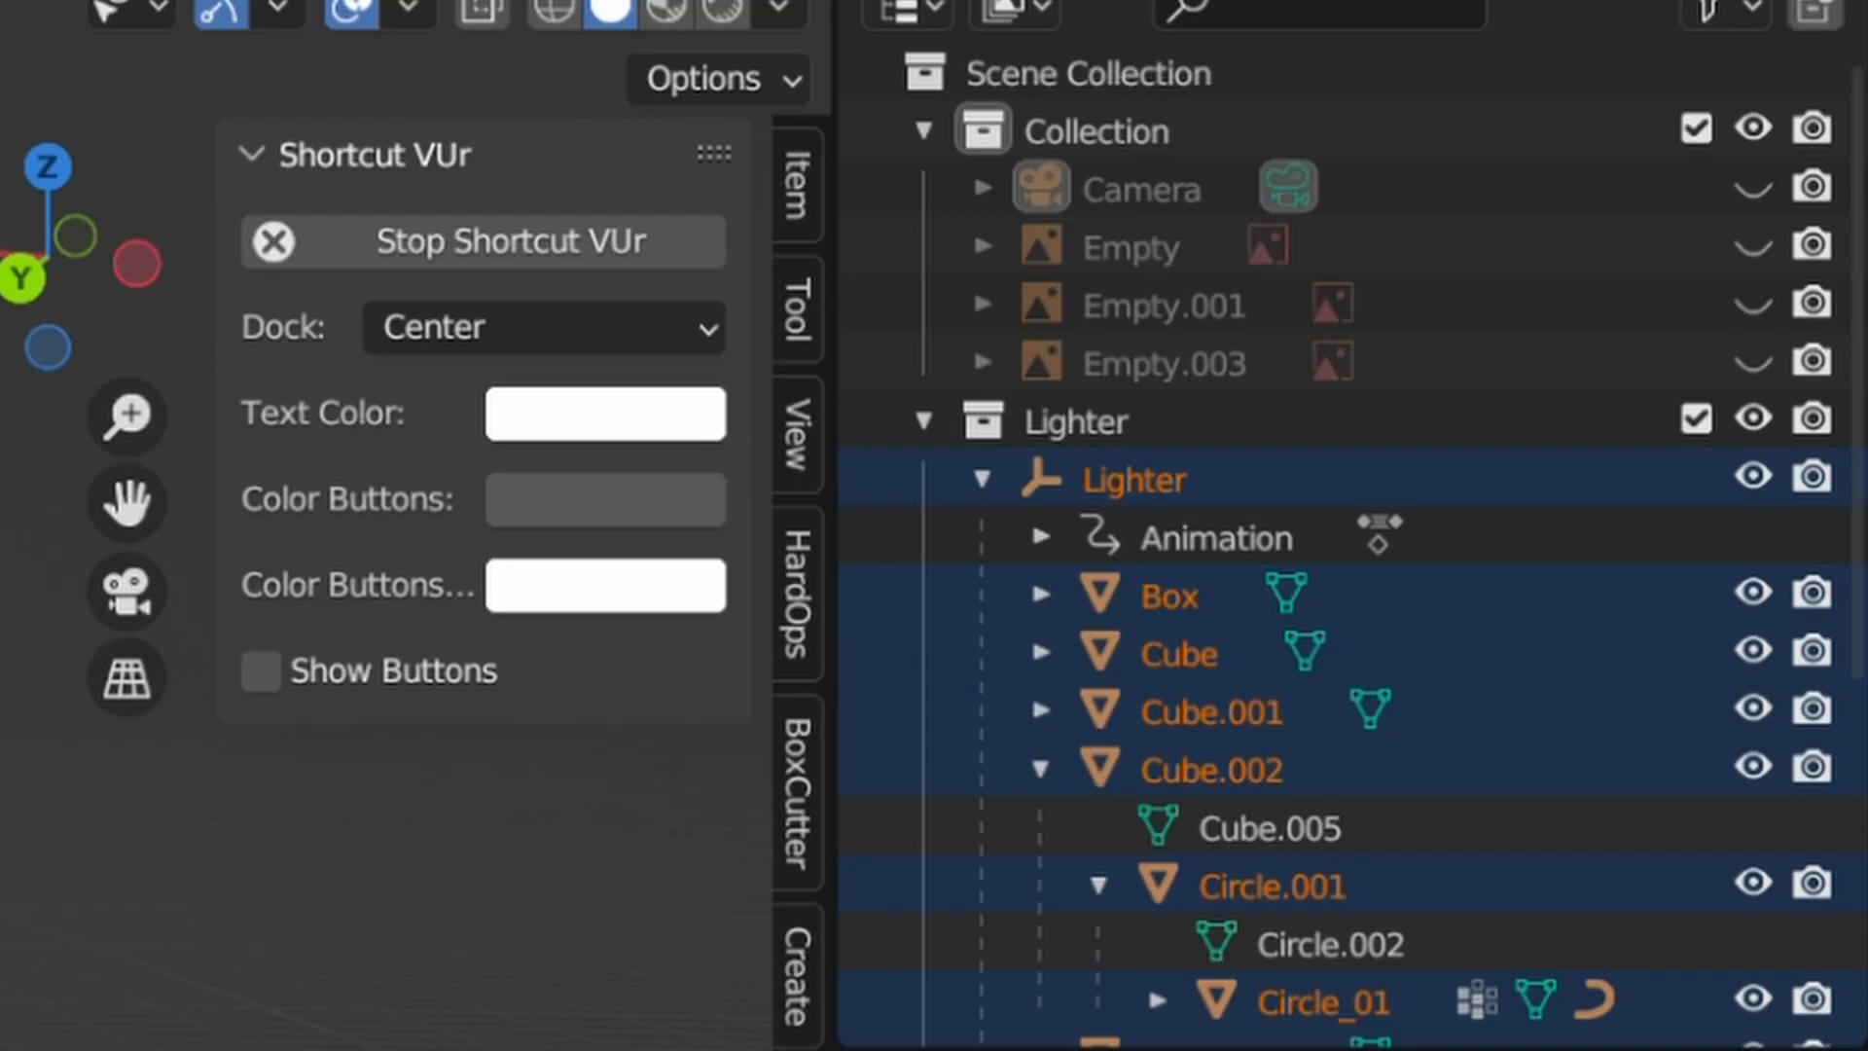
key("alt+a")
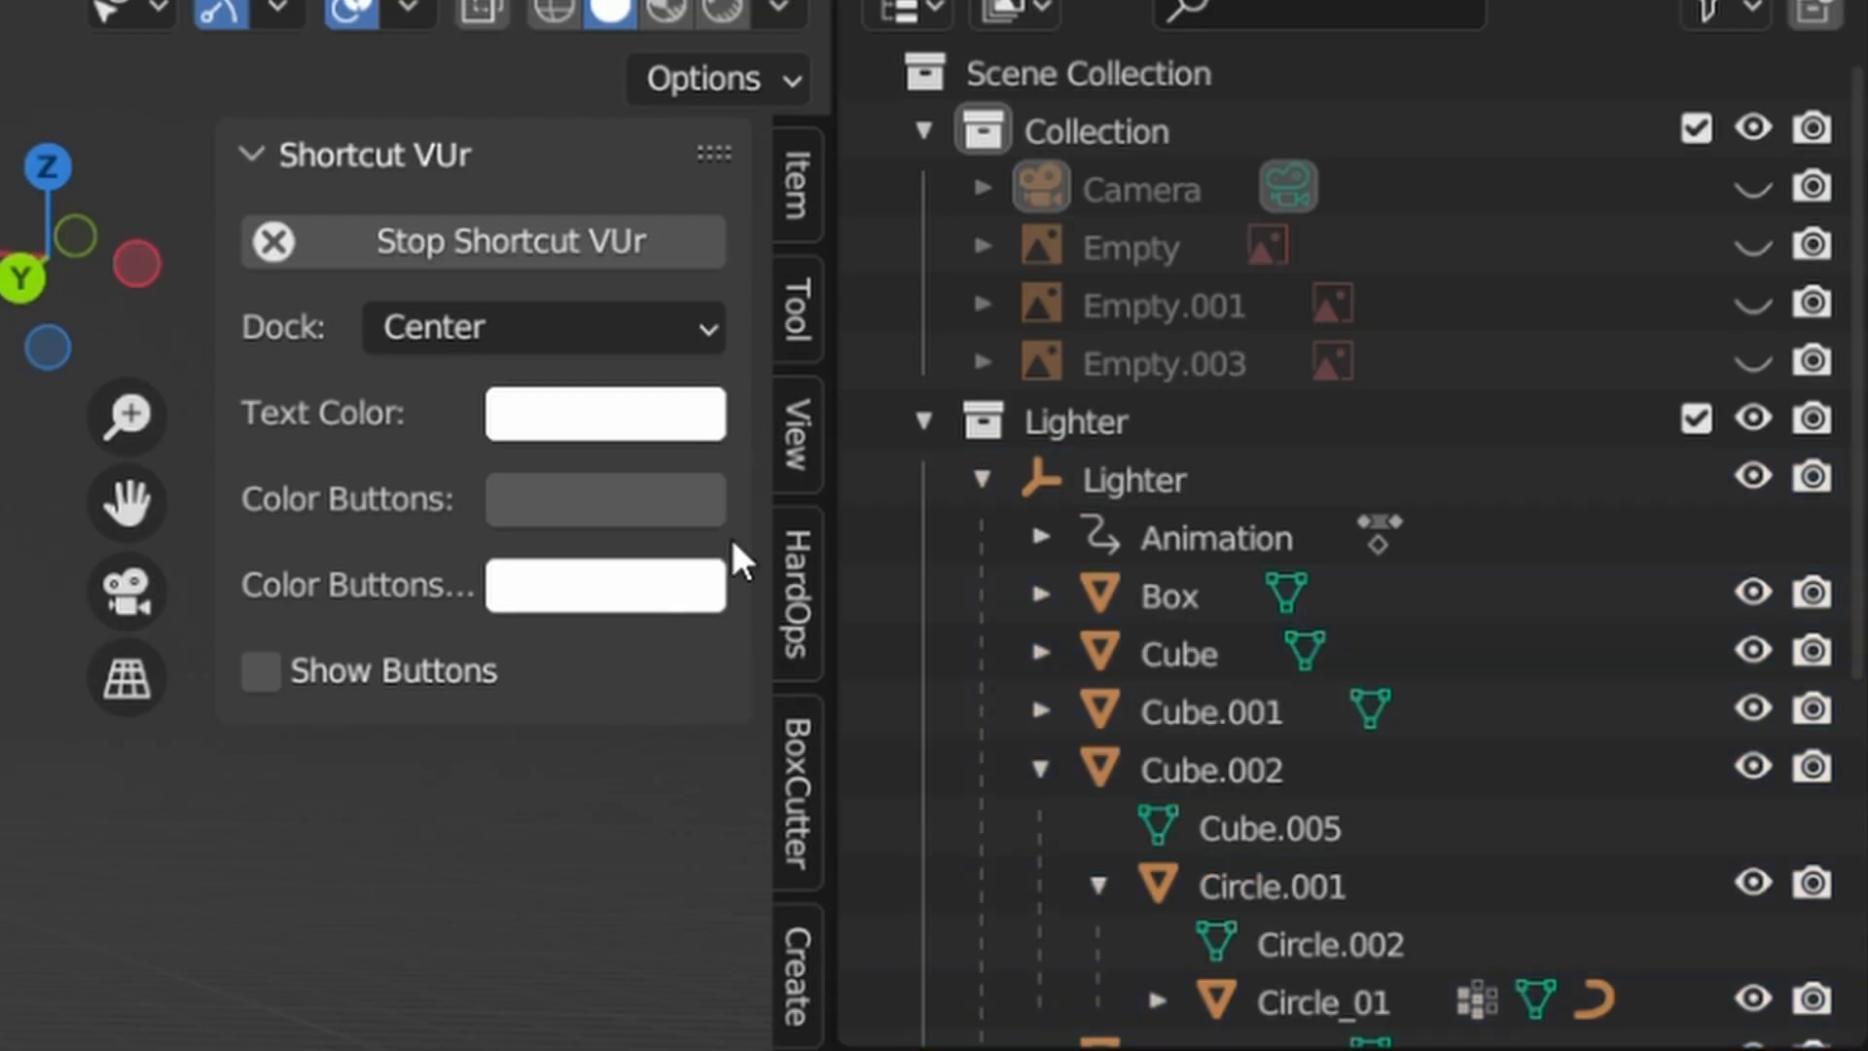
left_click(924, 420)
left_click(932, 423)
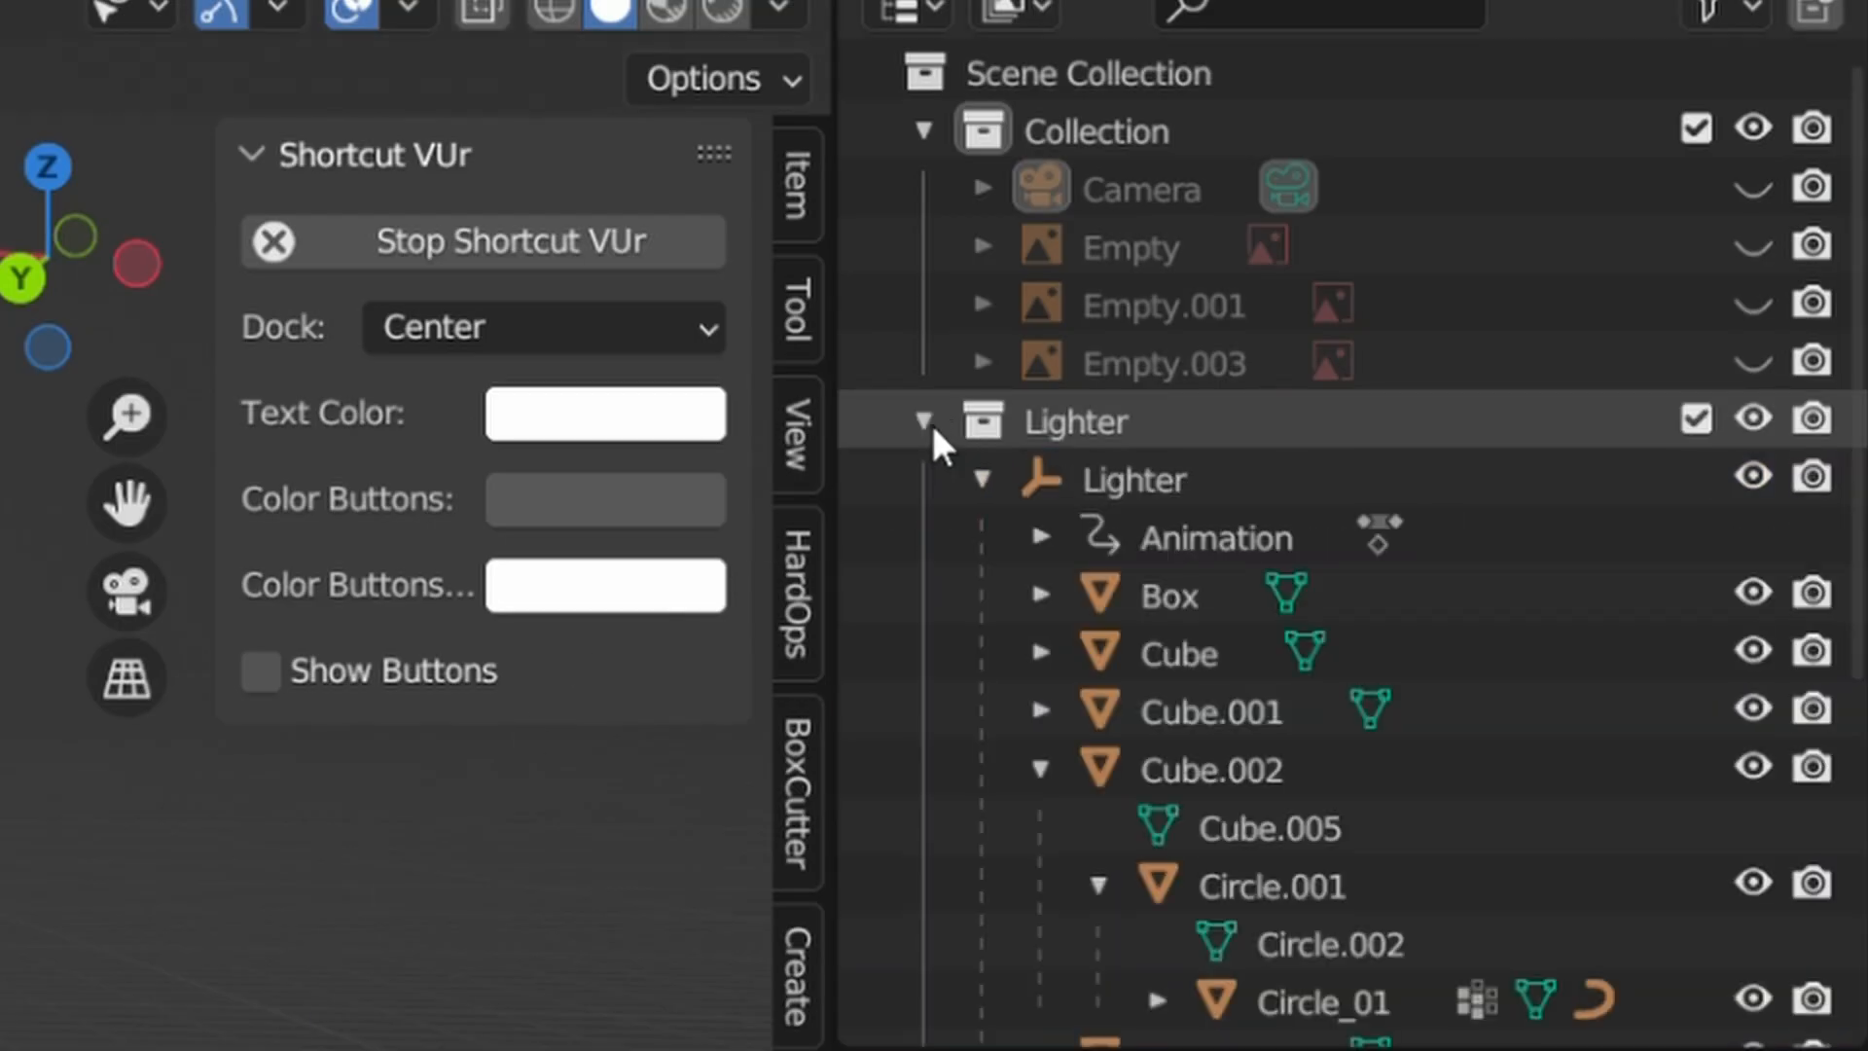
scroll(1168, 526, "down", 6)
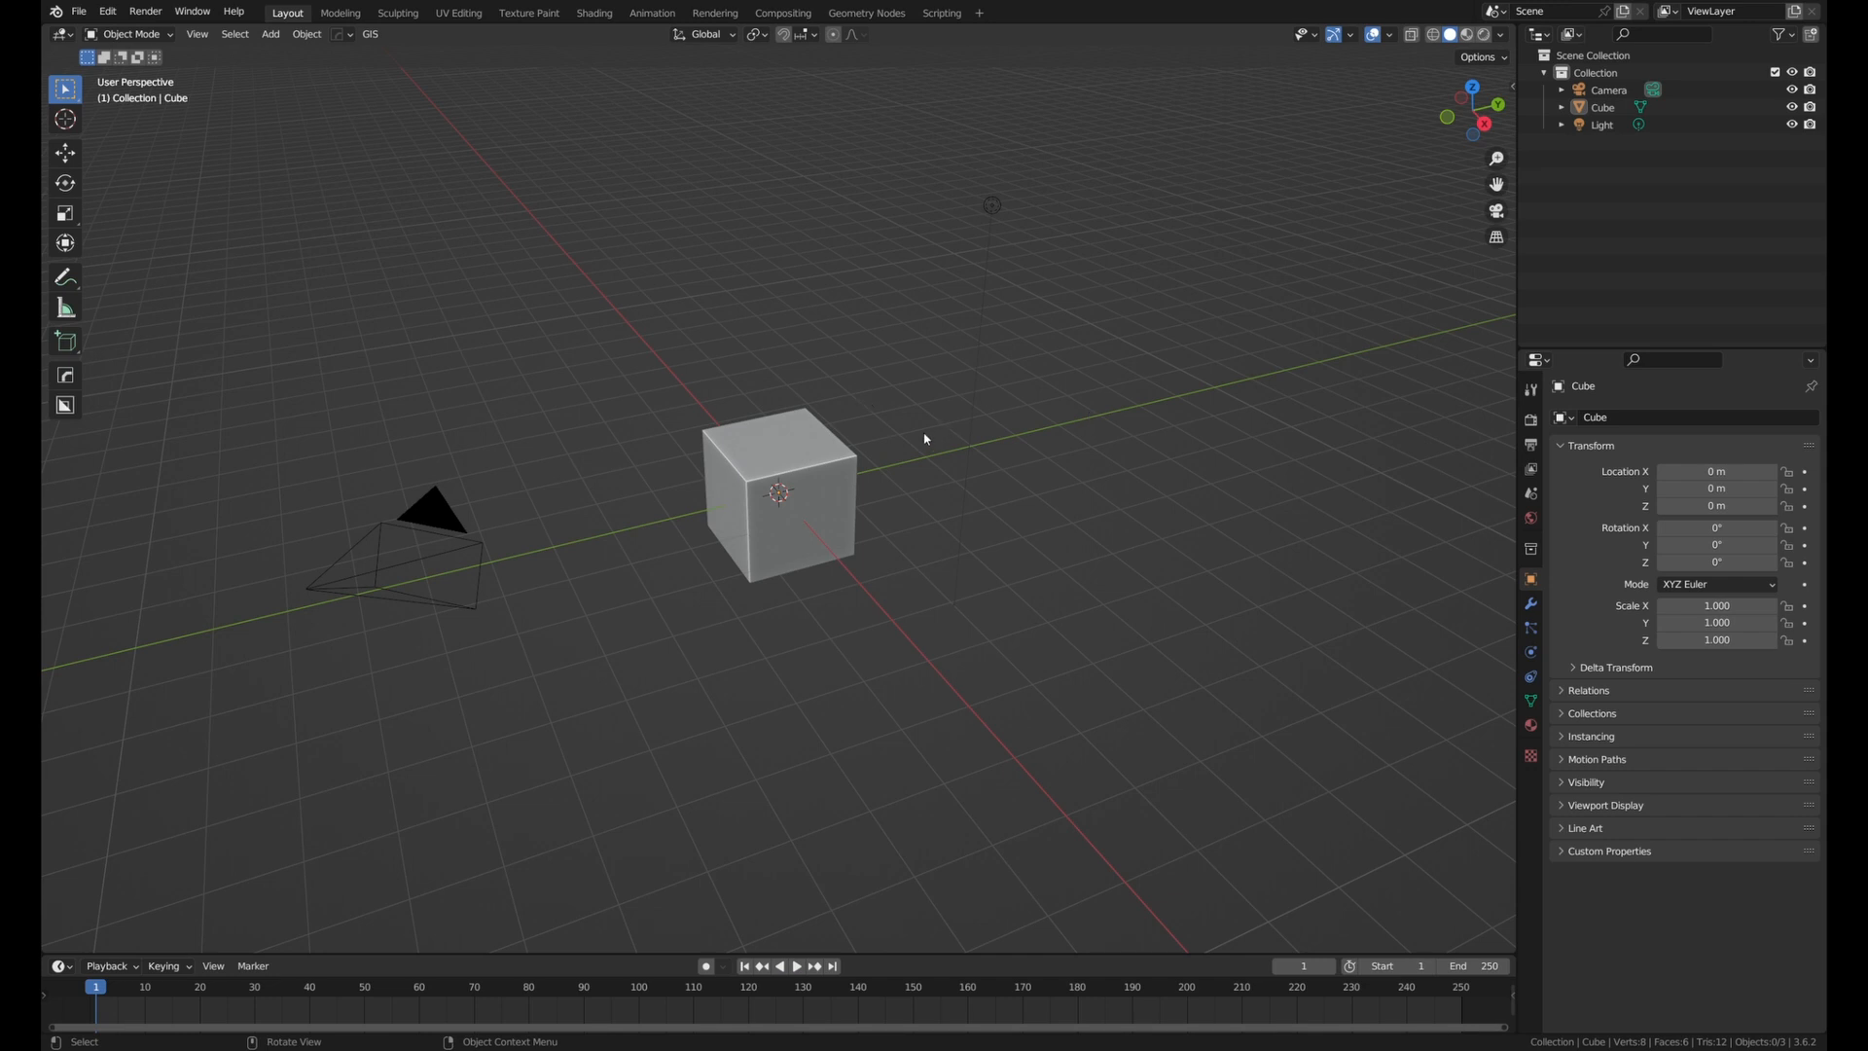
Delete all default objects from the new scene and add a plane.
key("a")
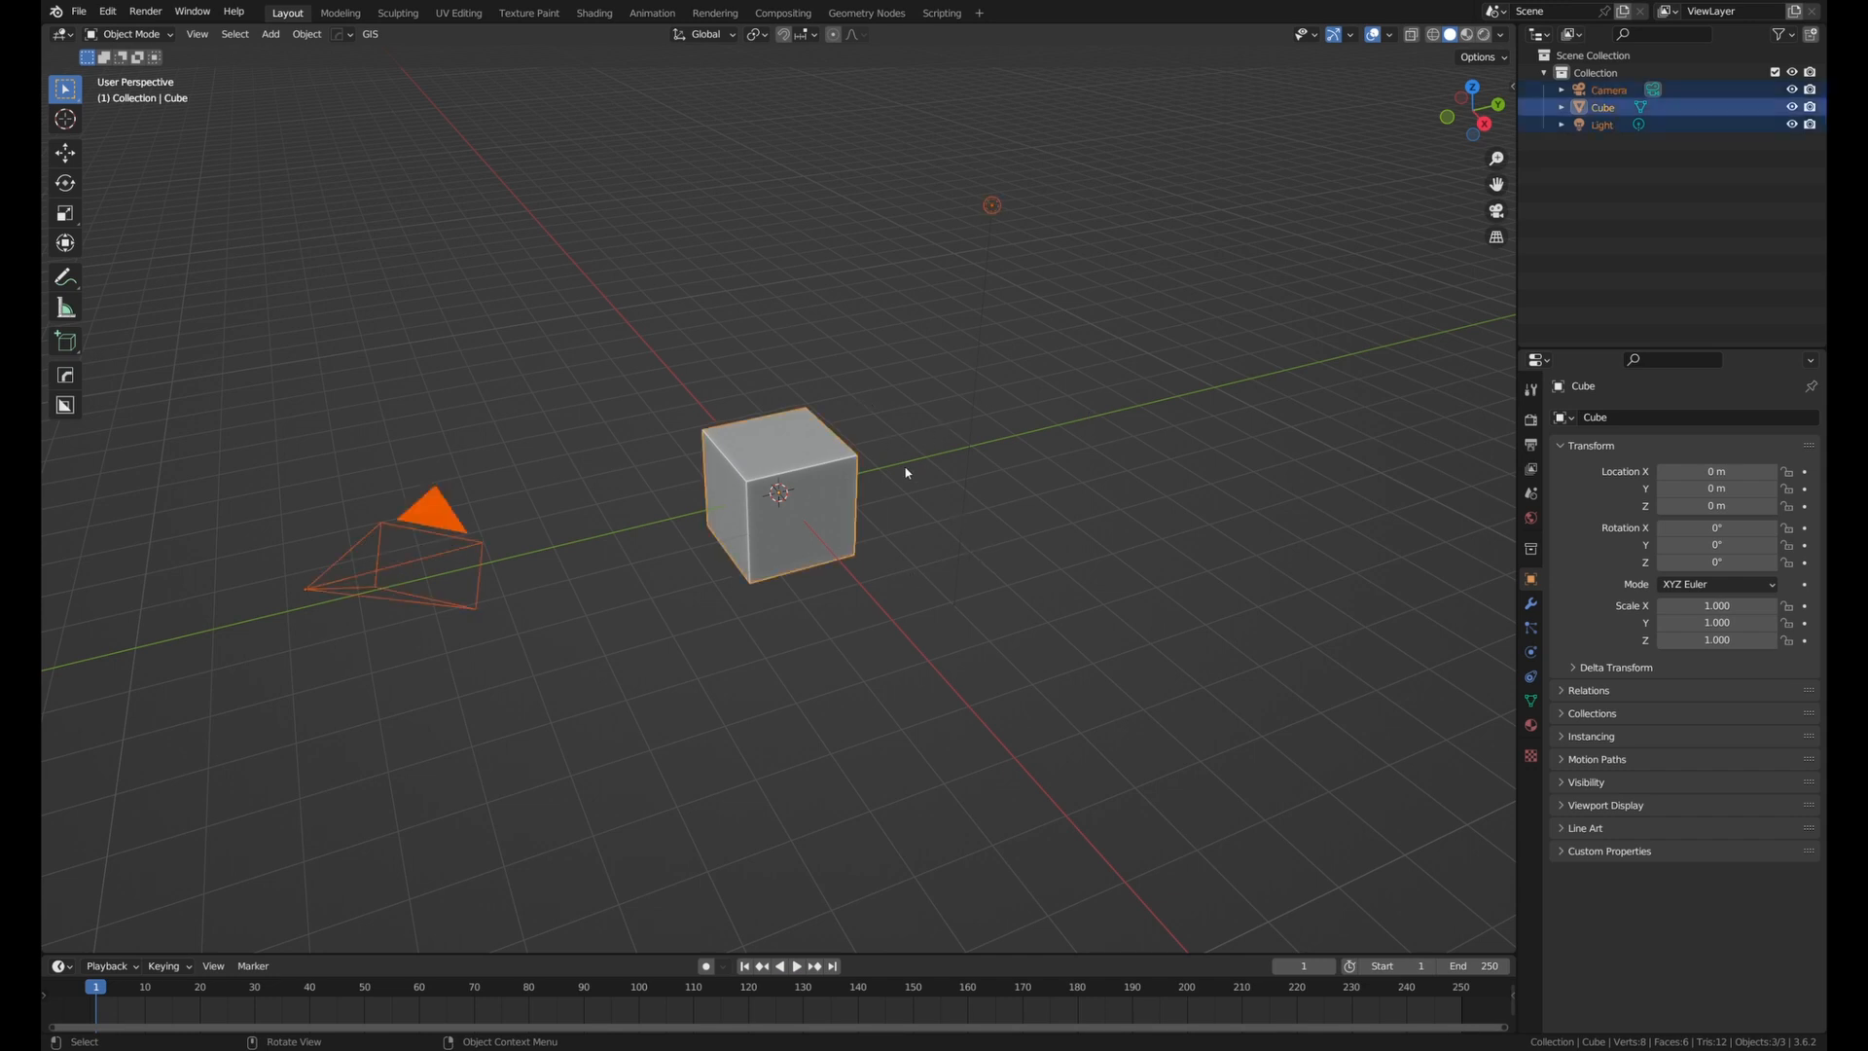
key("Delete")
key("shift+a")
mouse_move(740, 184)
left_click(905, 185)
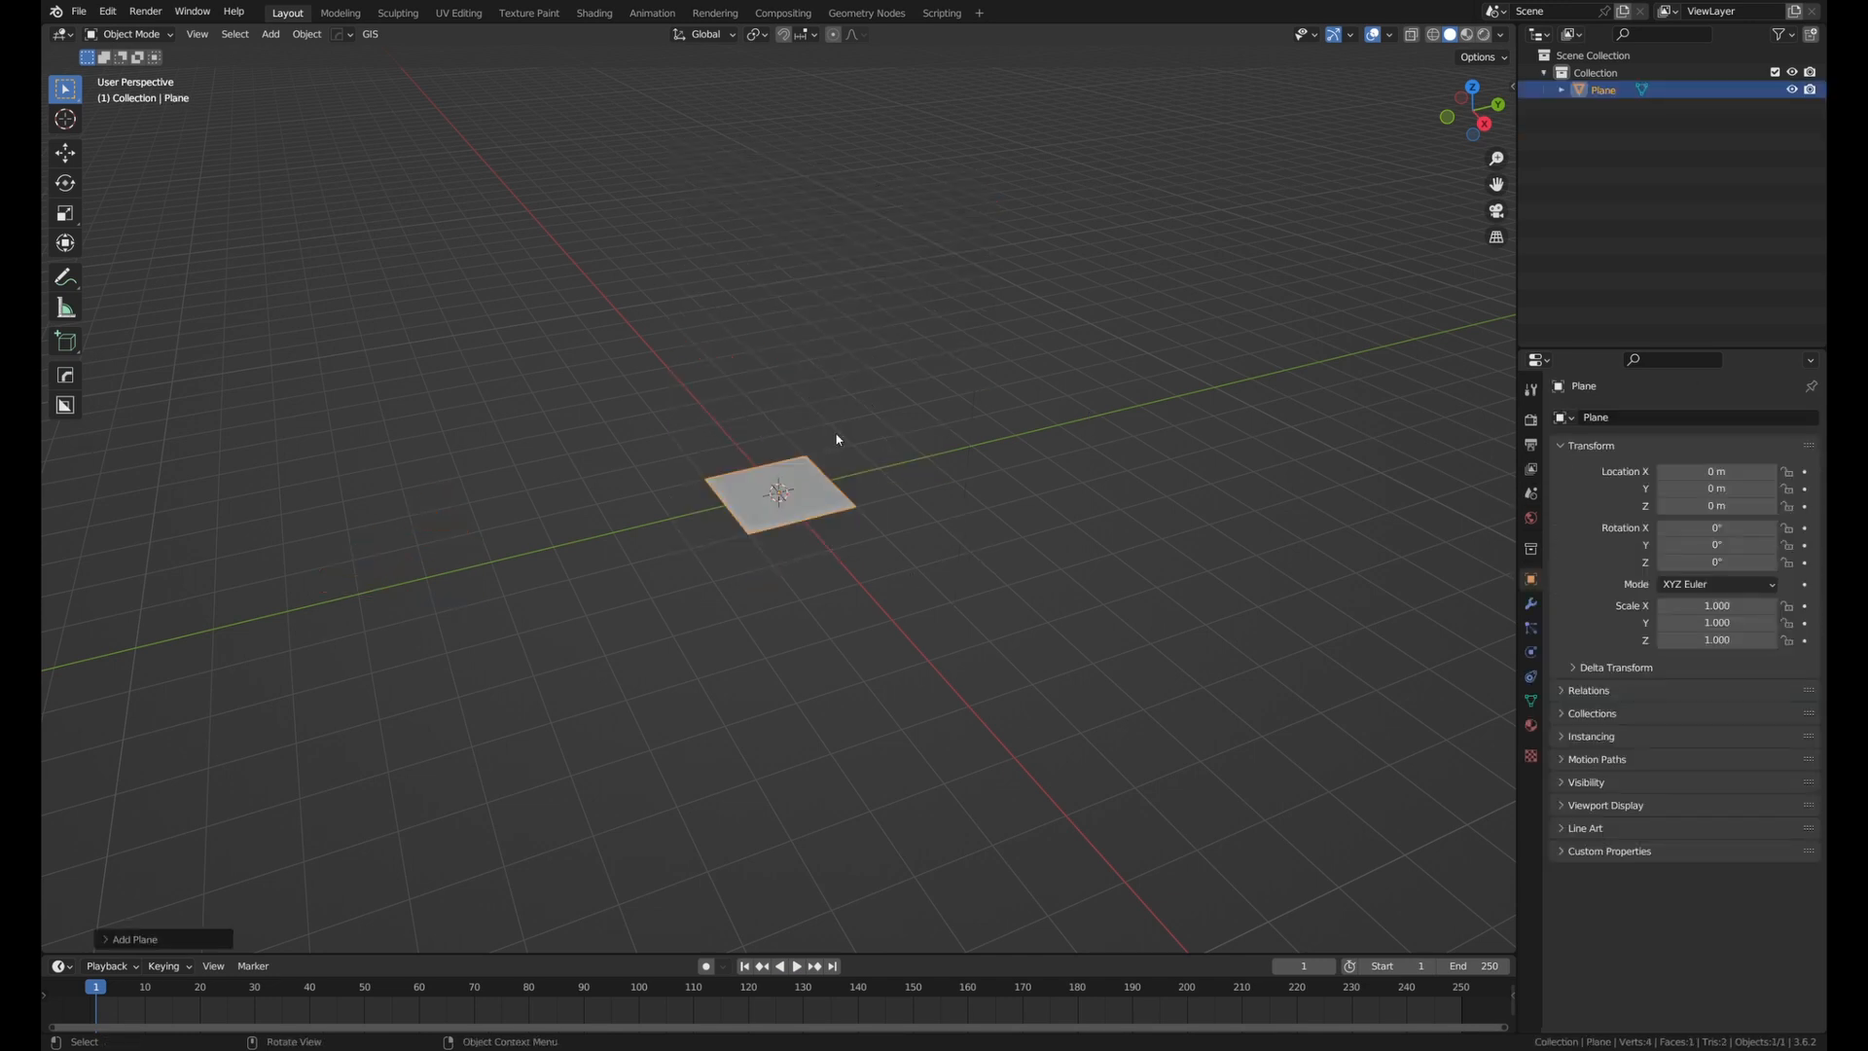
Enlarge the plane and give it a Simple Subdivision modifier with viewport level 6.
key("s")
left_click(1288, 479)
key("ctrl+5")
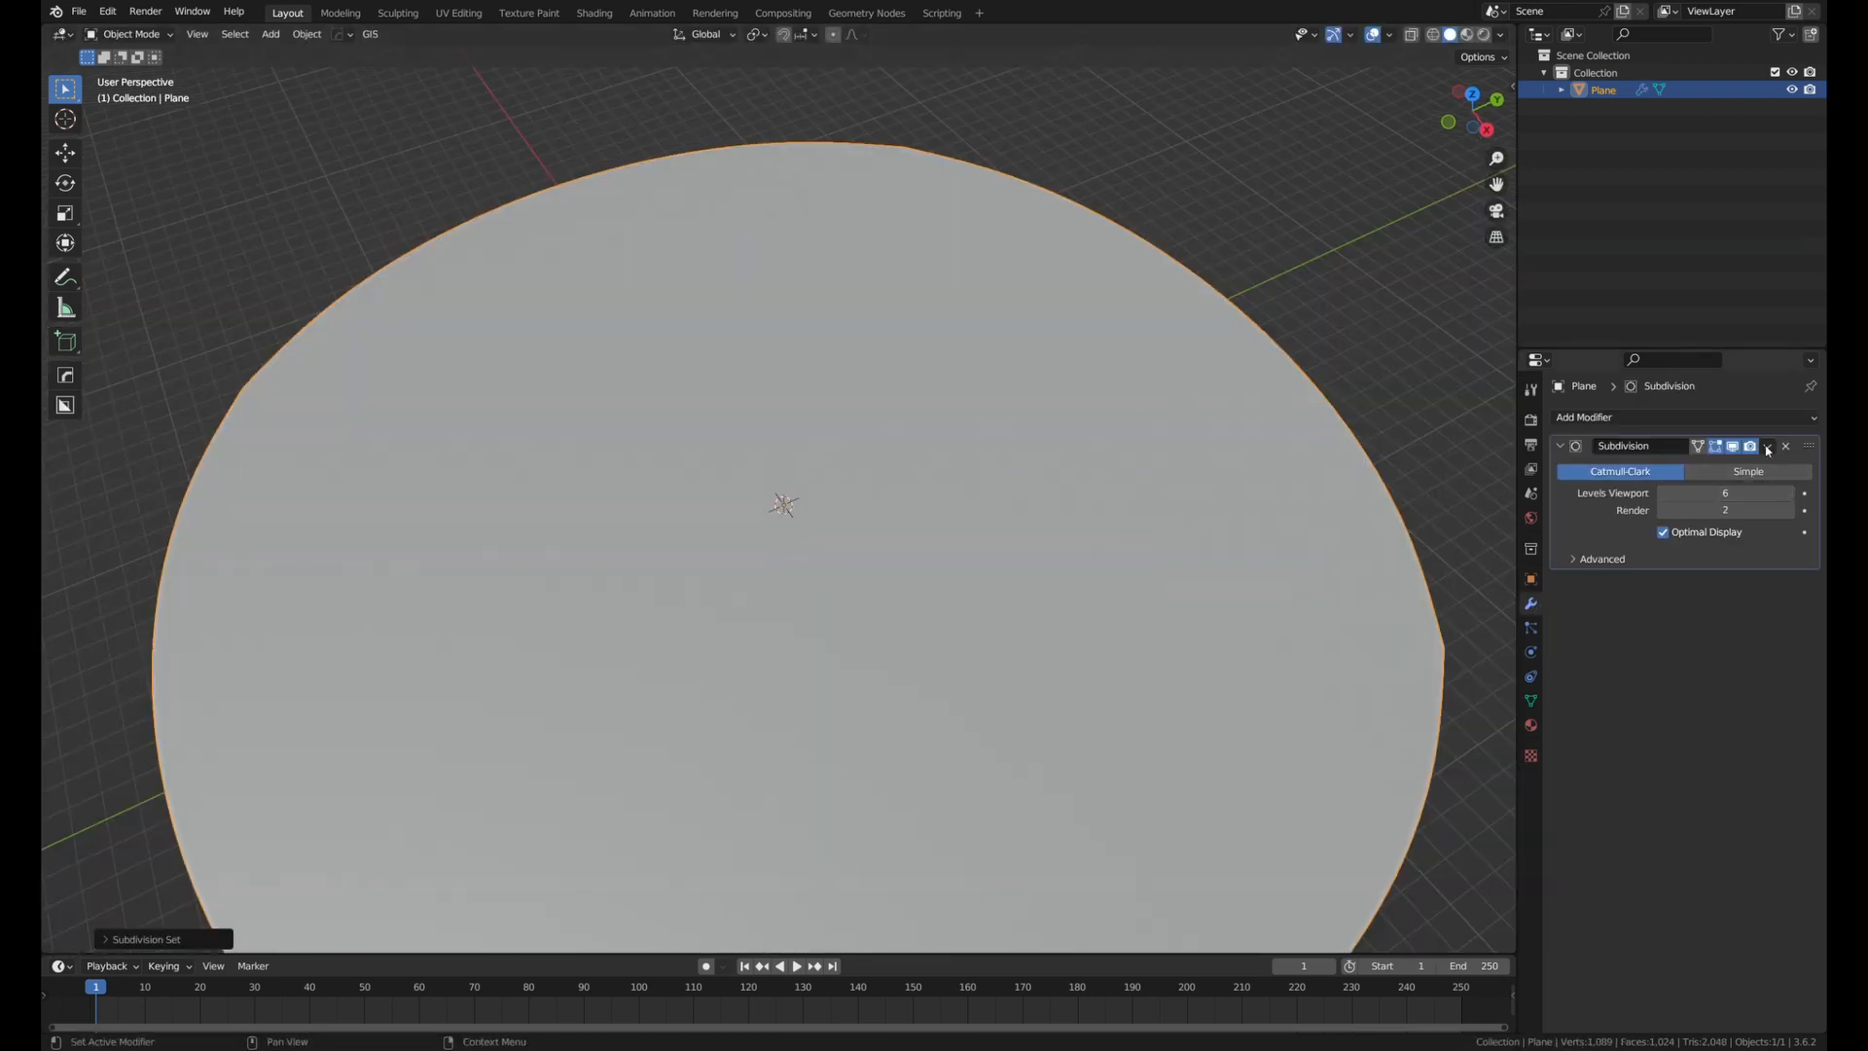
left_click(1748, 471)
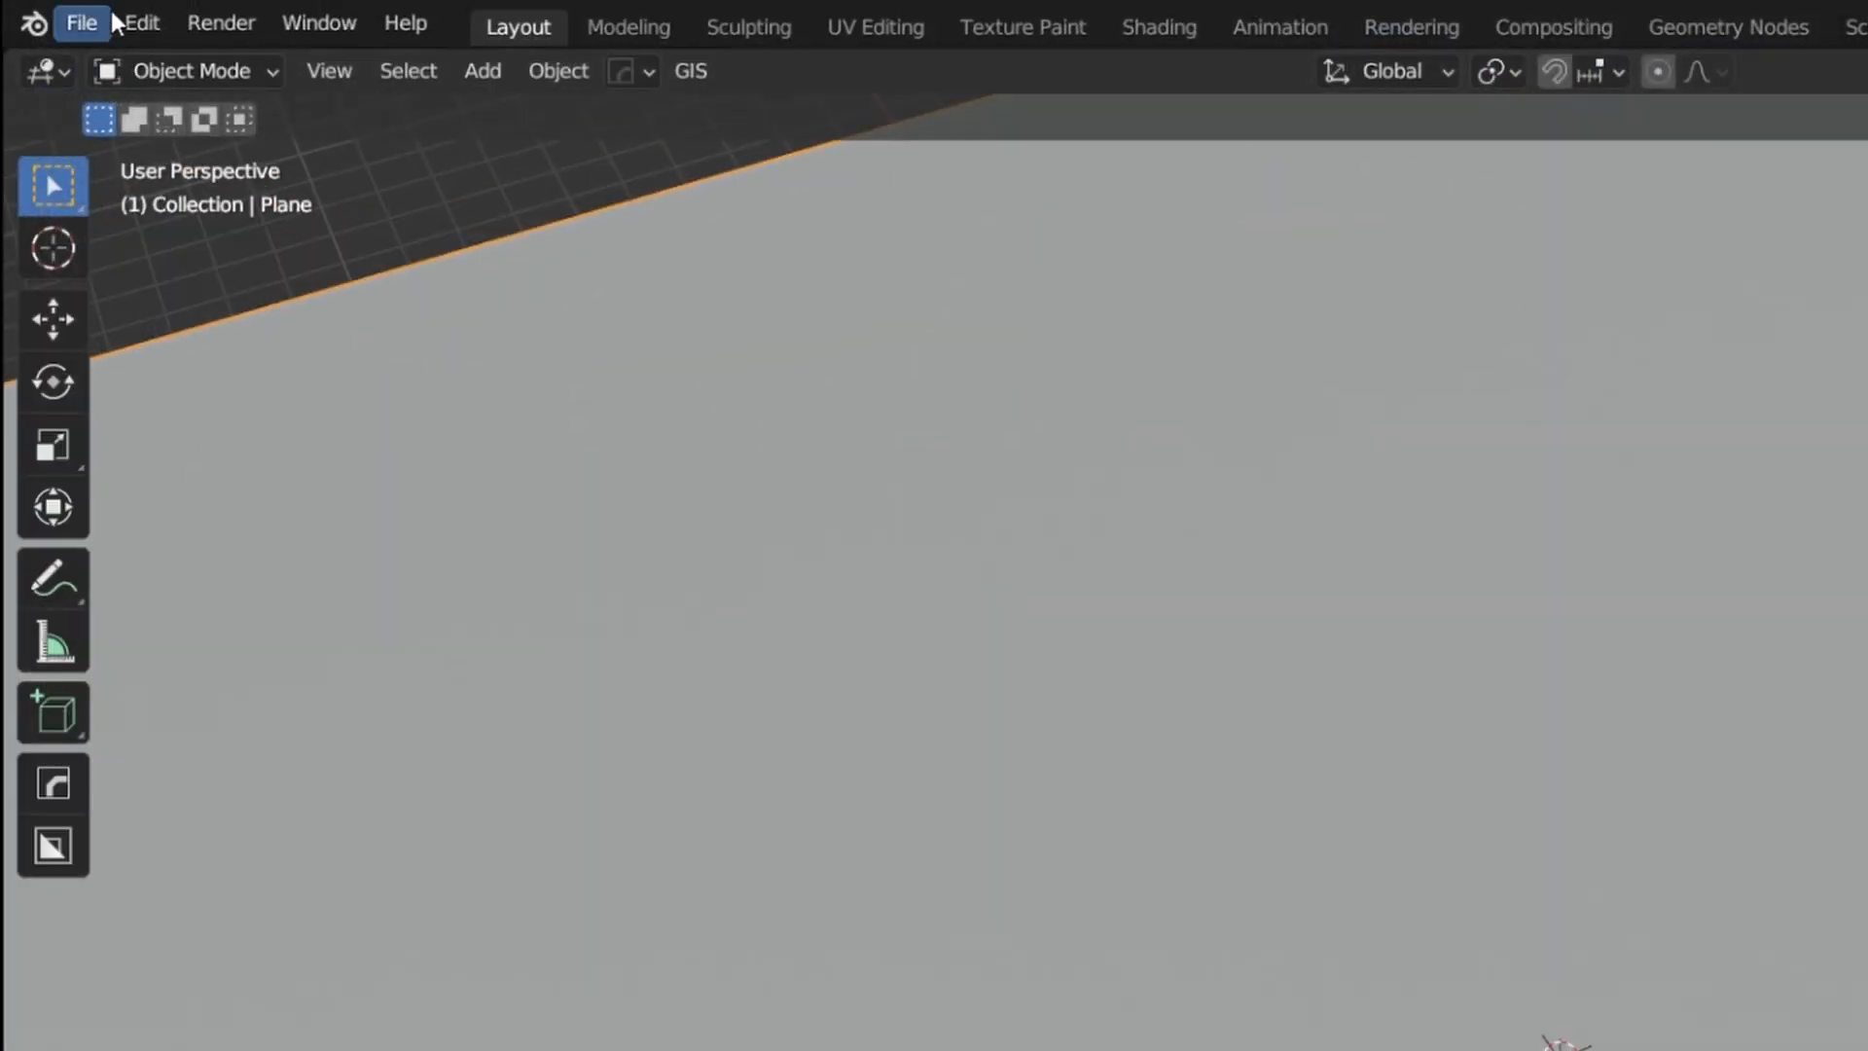
Append the Lighter collection to the scene and raise the whole lighter along Z above the plane.
left_click(111, 13)
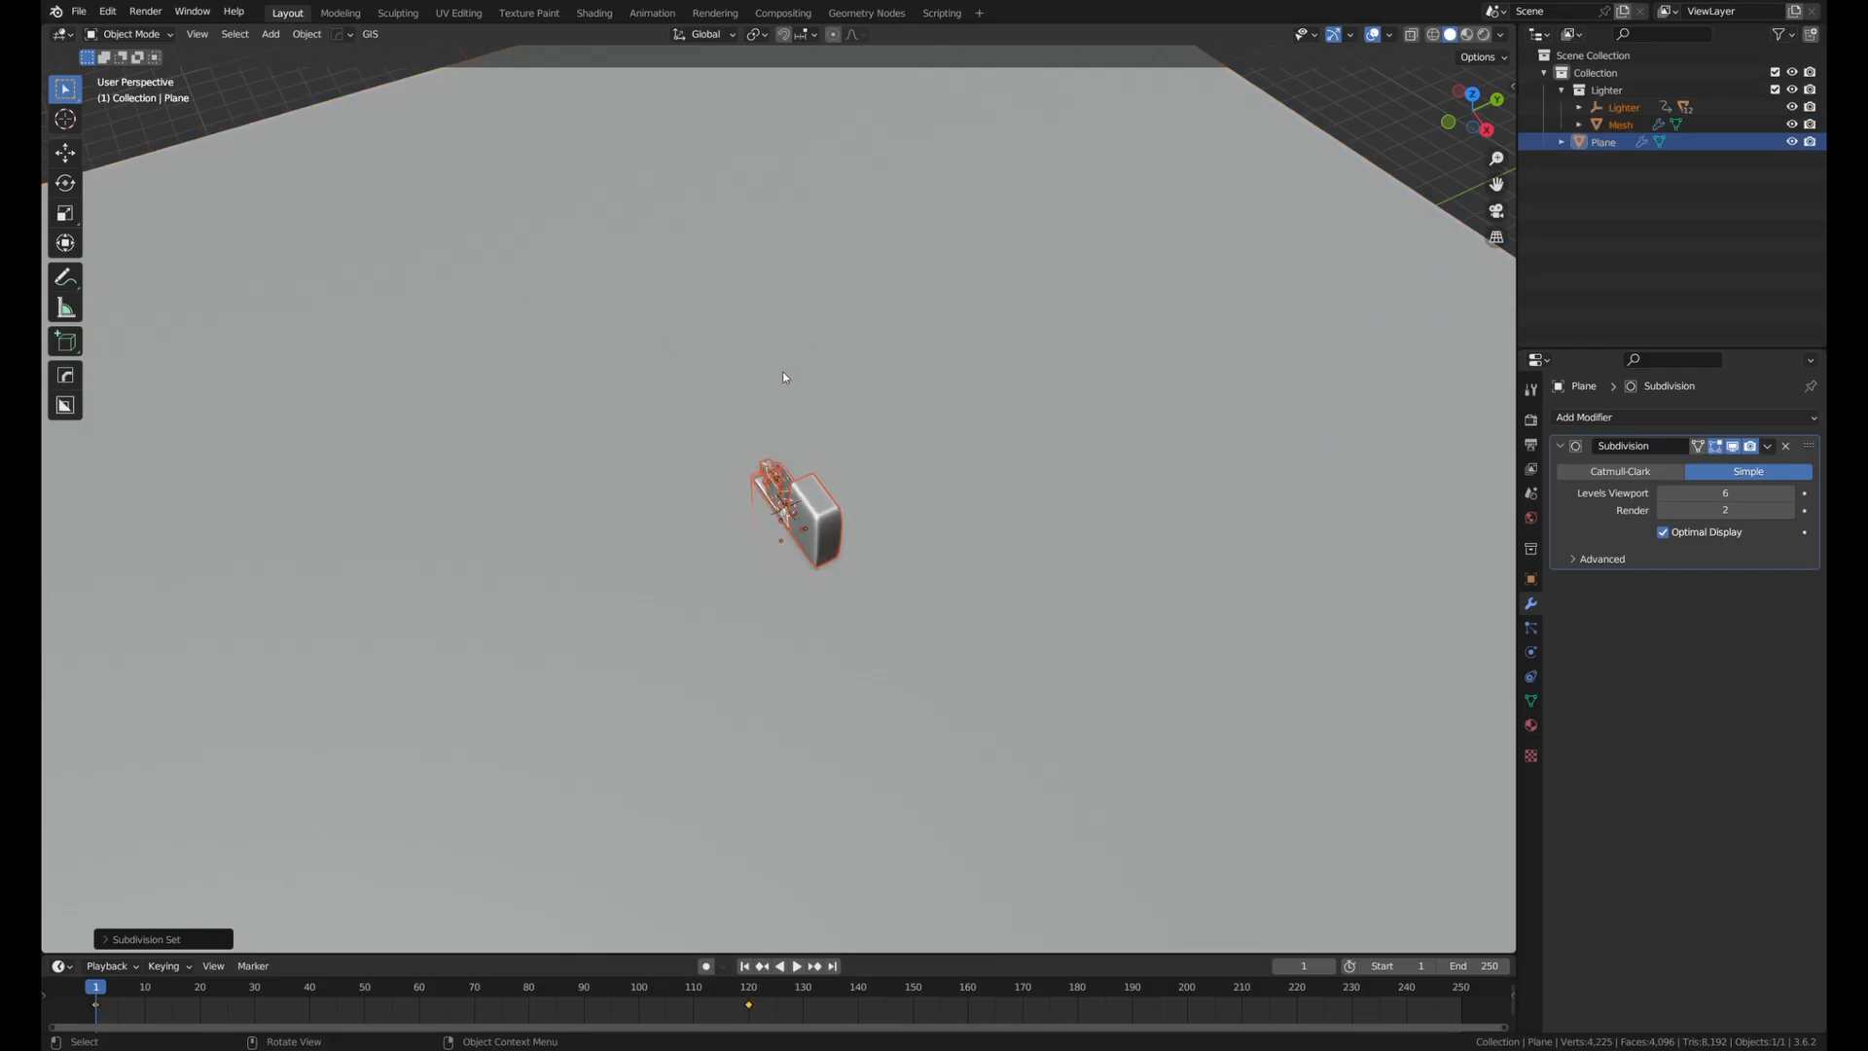
scroll(772, 430, "down", 3)
middle_click_drag(772, 430, 657, 474)
scroll(961, 452, "up", 2)
scroll(961, 452, "up", 3)
scroll(660, 480, "down", 4)
key("g")
key("z")
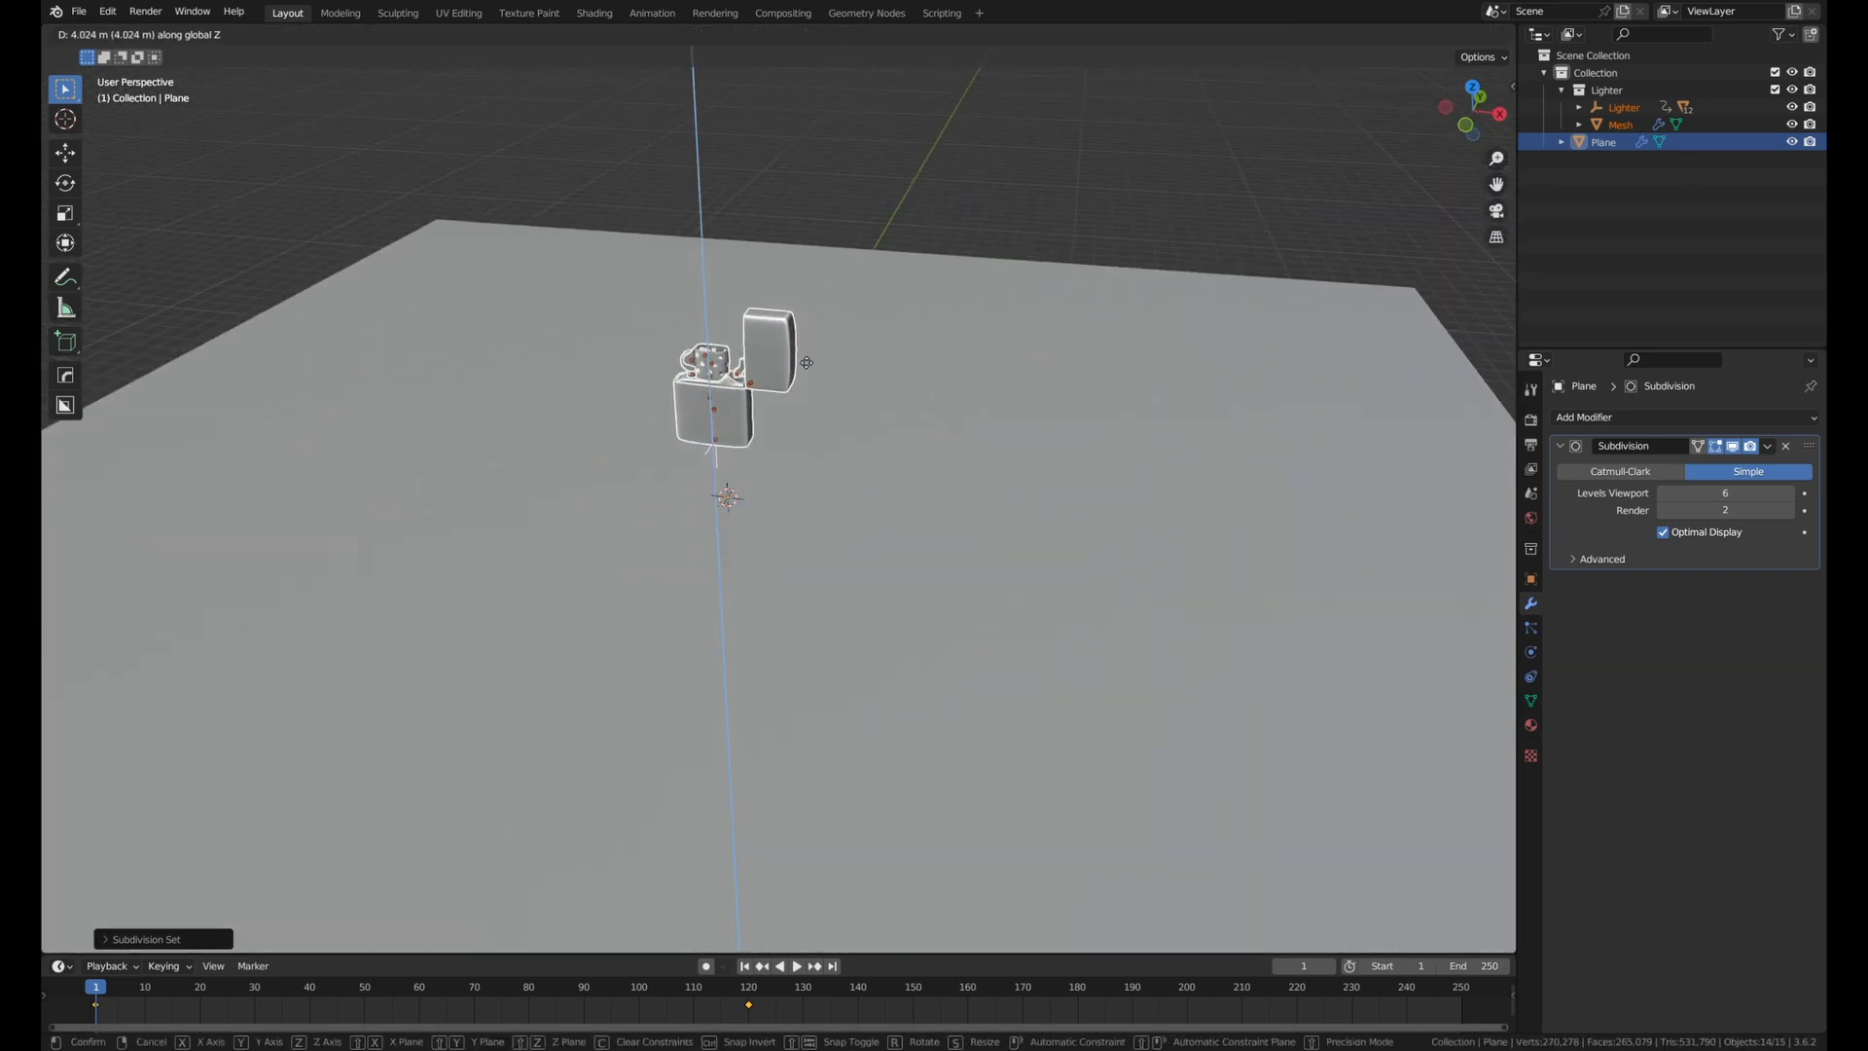
left_click(719, 430)
Select the Lighter empty and rotate it 90° about the global X axis so the lighter lies flat.
scroll(715, 428, "up", 3)
left_click(667, 413)
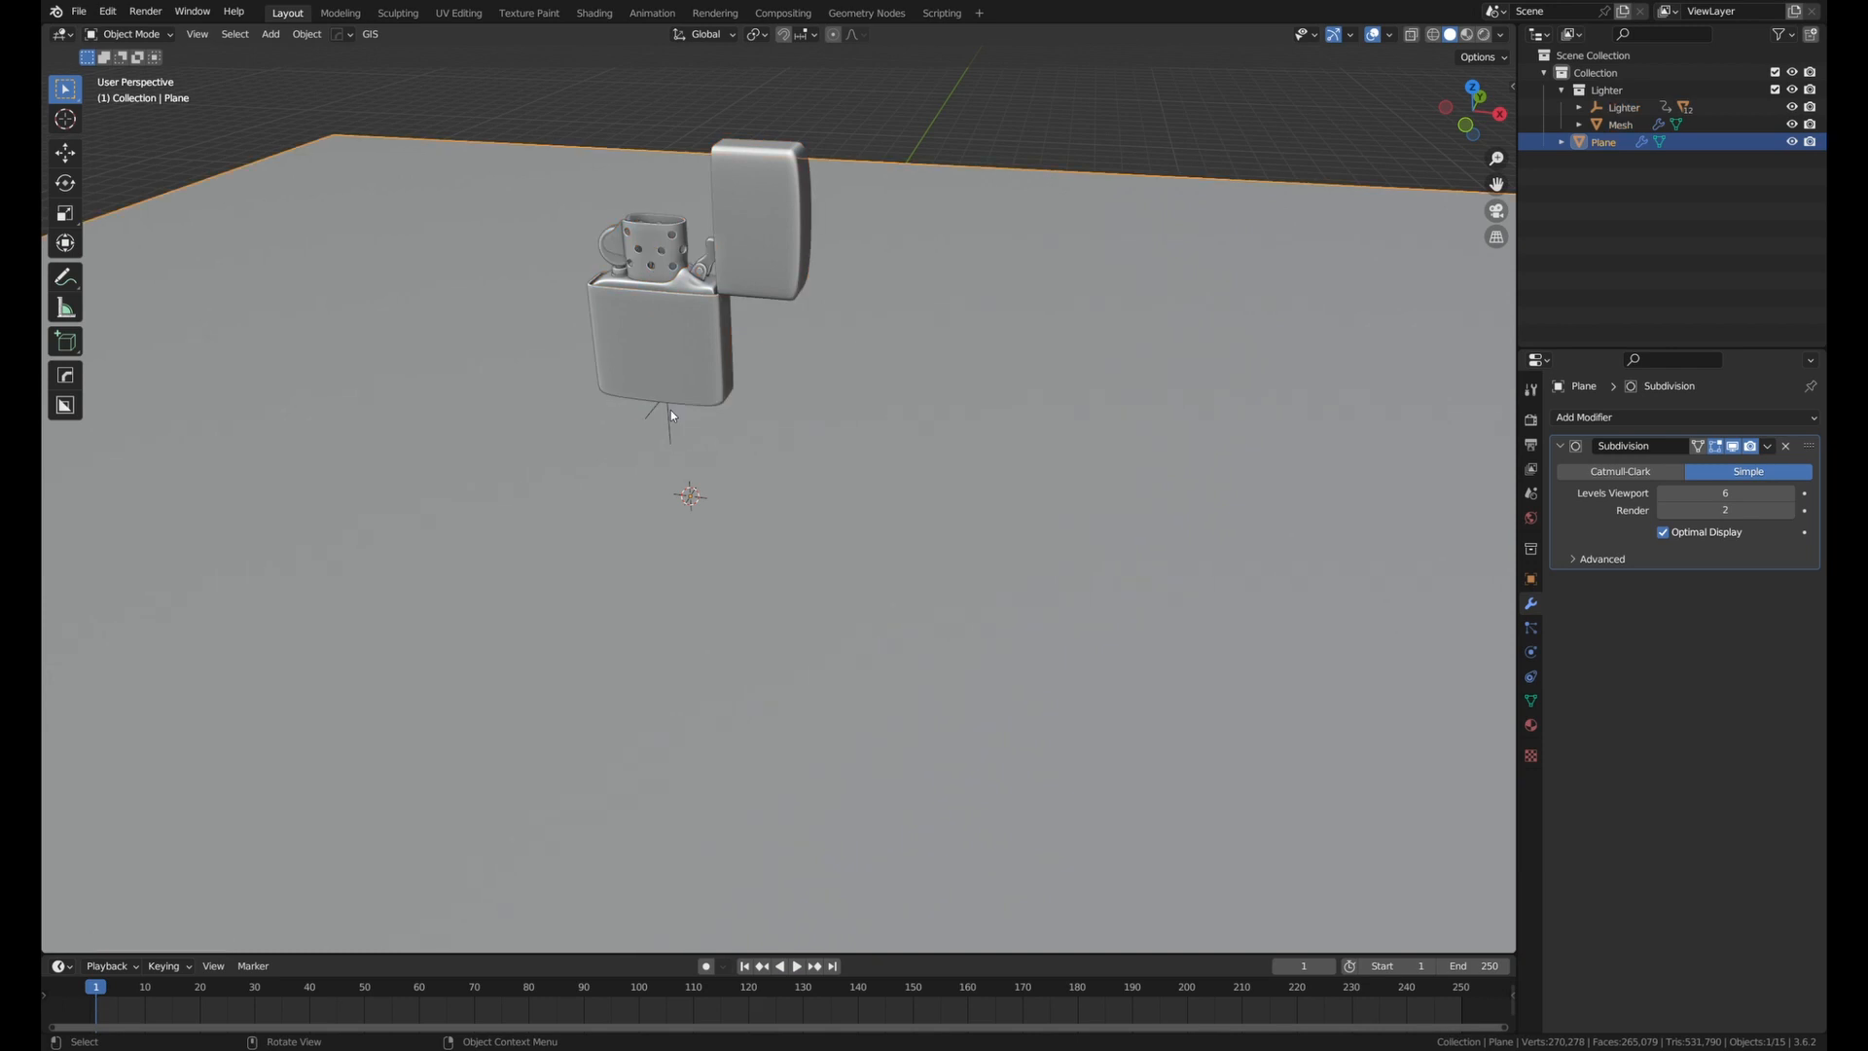
left_click(667, 411)
key("r")
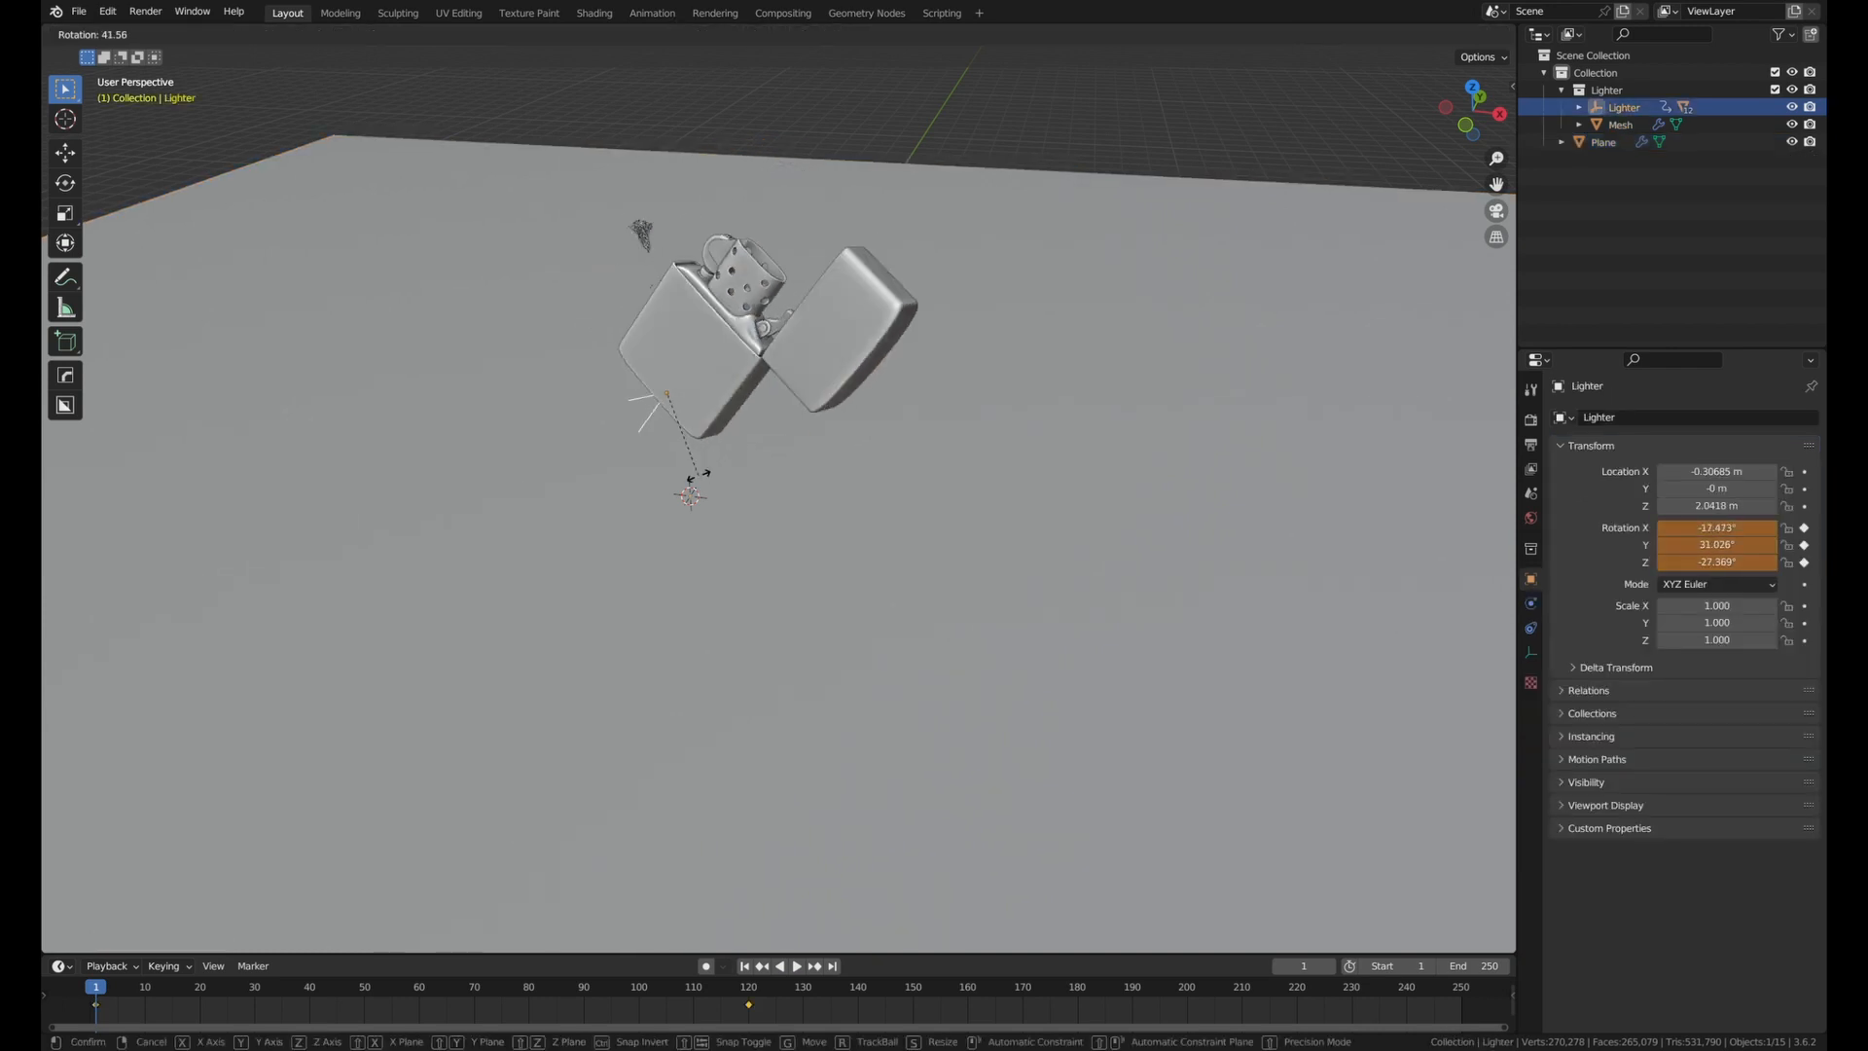
key("x")
scroll(759, 457, "down", 3)
type("90")
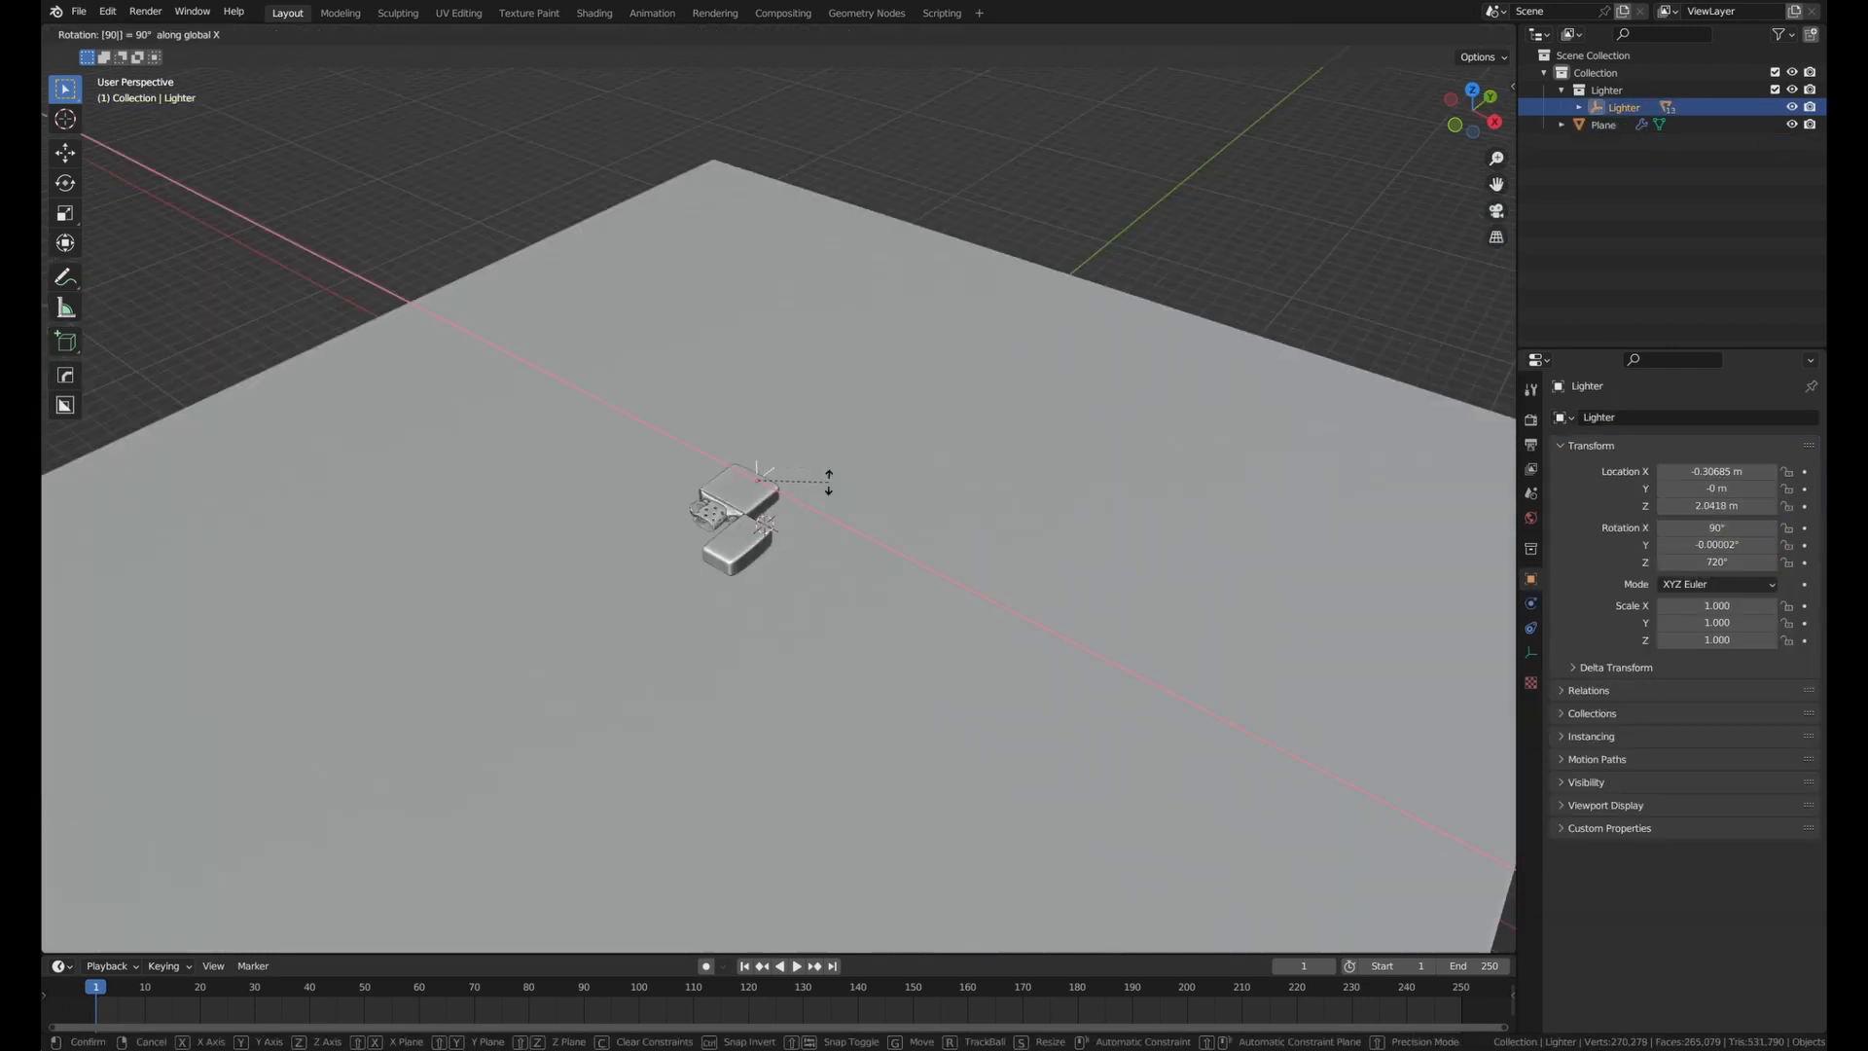
left_click(829, 482)
Lower the lighter along Z towards the ground plane and adjust its height from the right orthographic view.
scroll(829, 481, "up", 6)
middle_click_drag(829, 482, 672, 476)
key("g")
key("z")
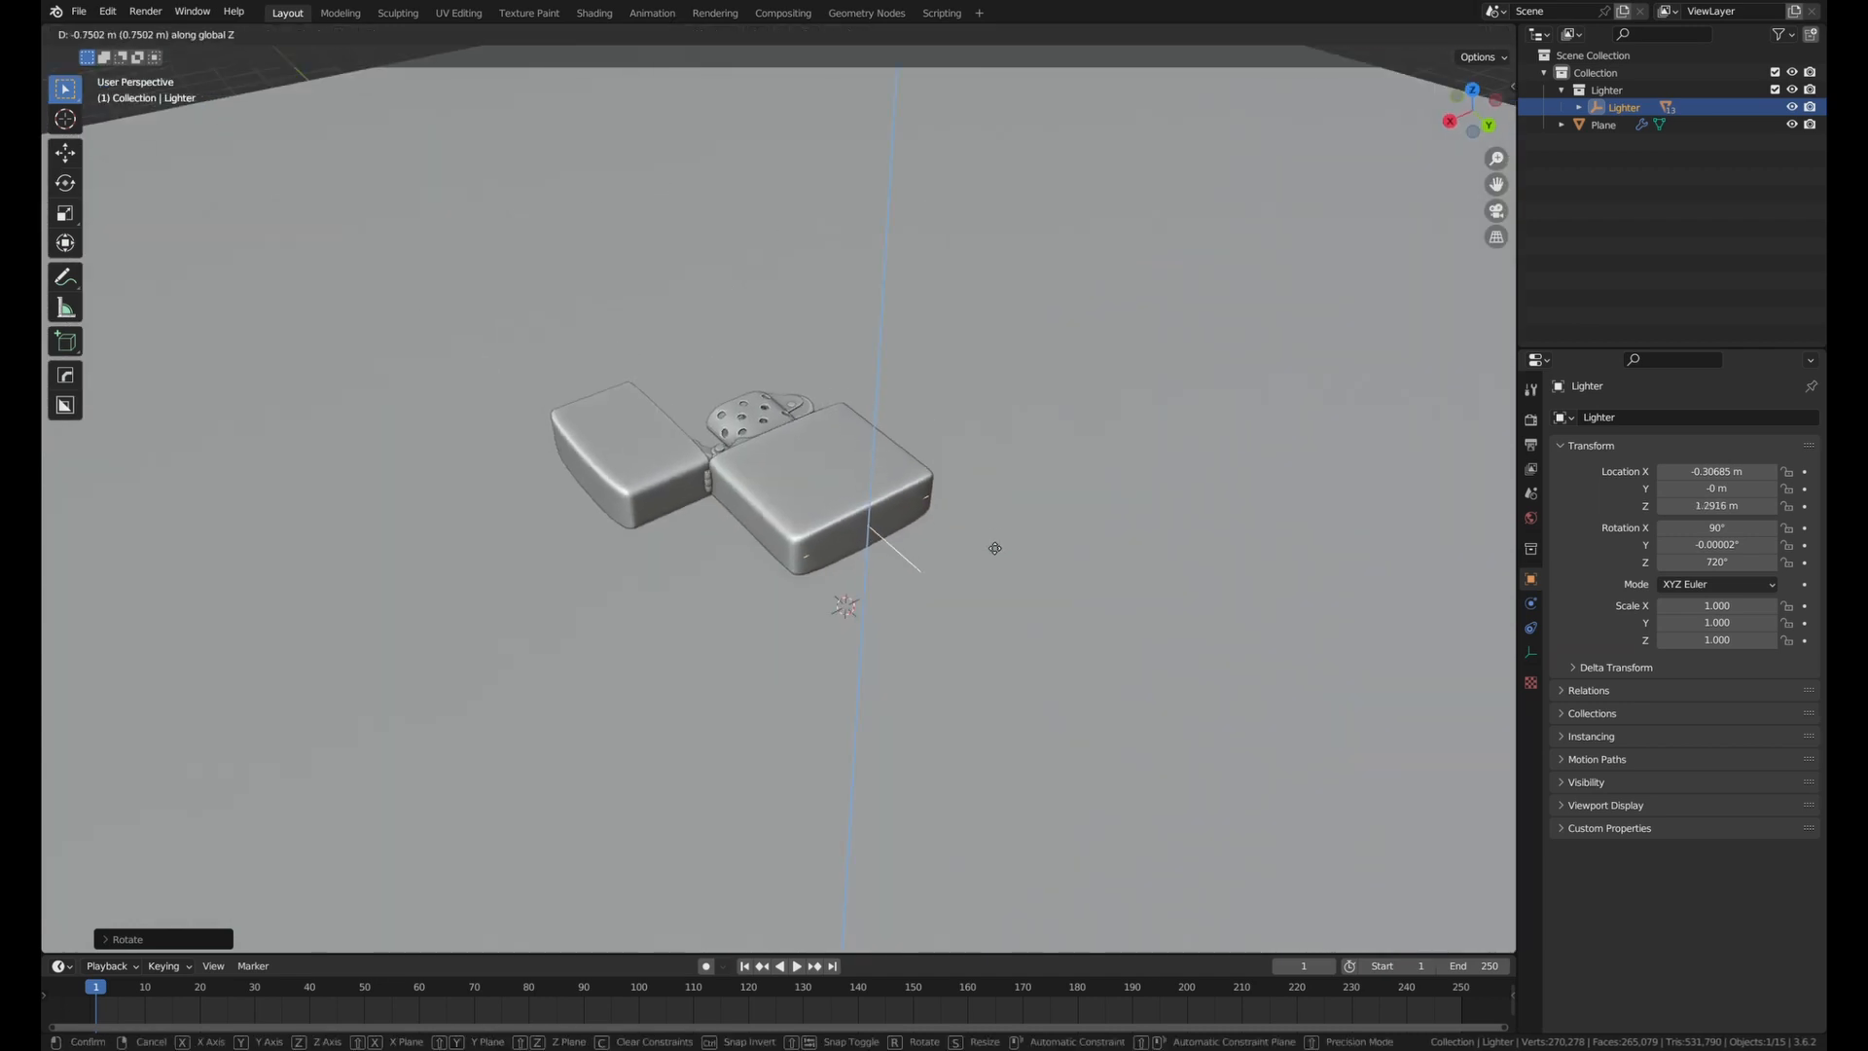
left_click(984, 591)
key("KP_3")
scroll(824, 393, "up", 3)
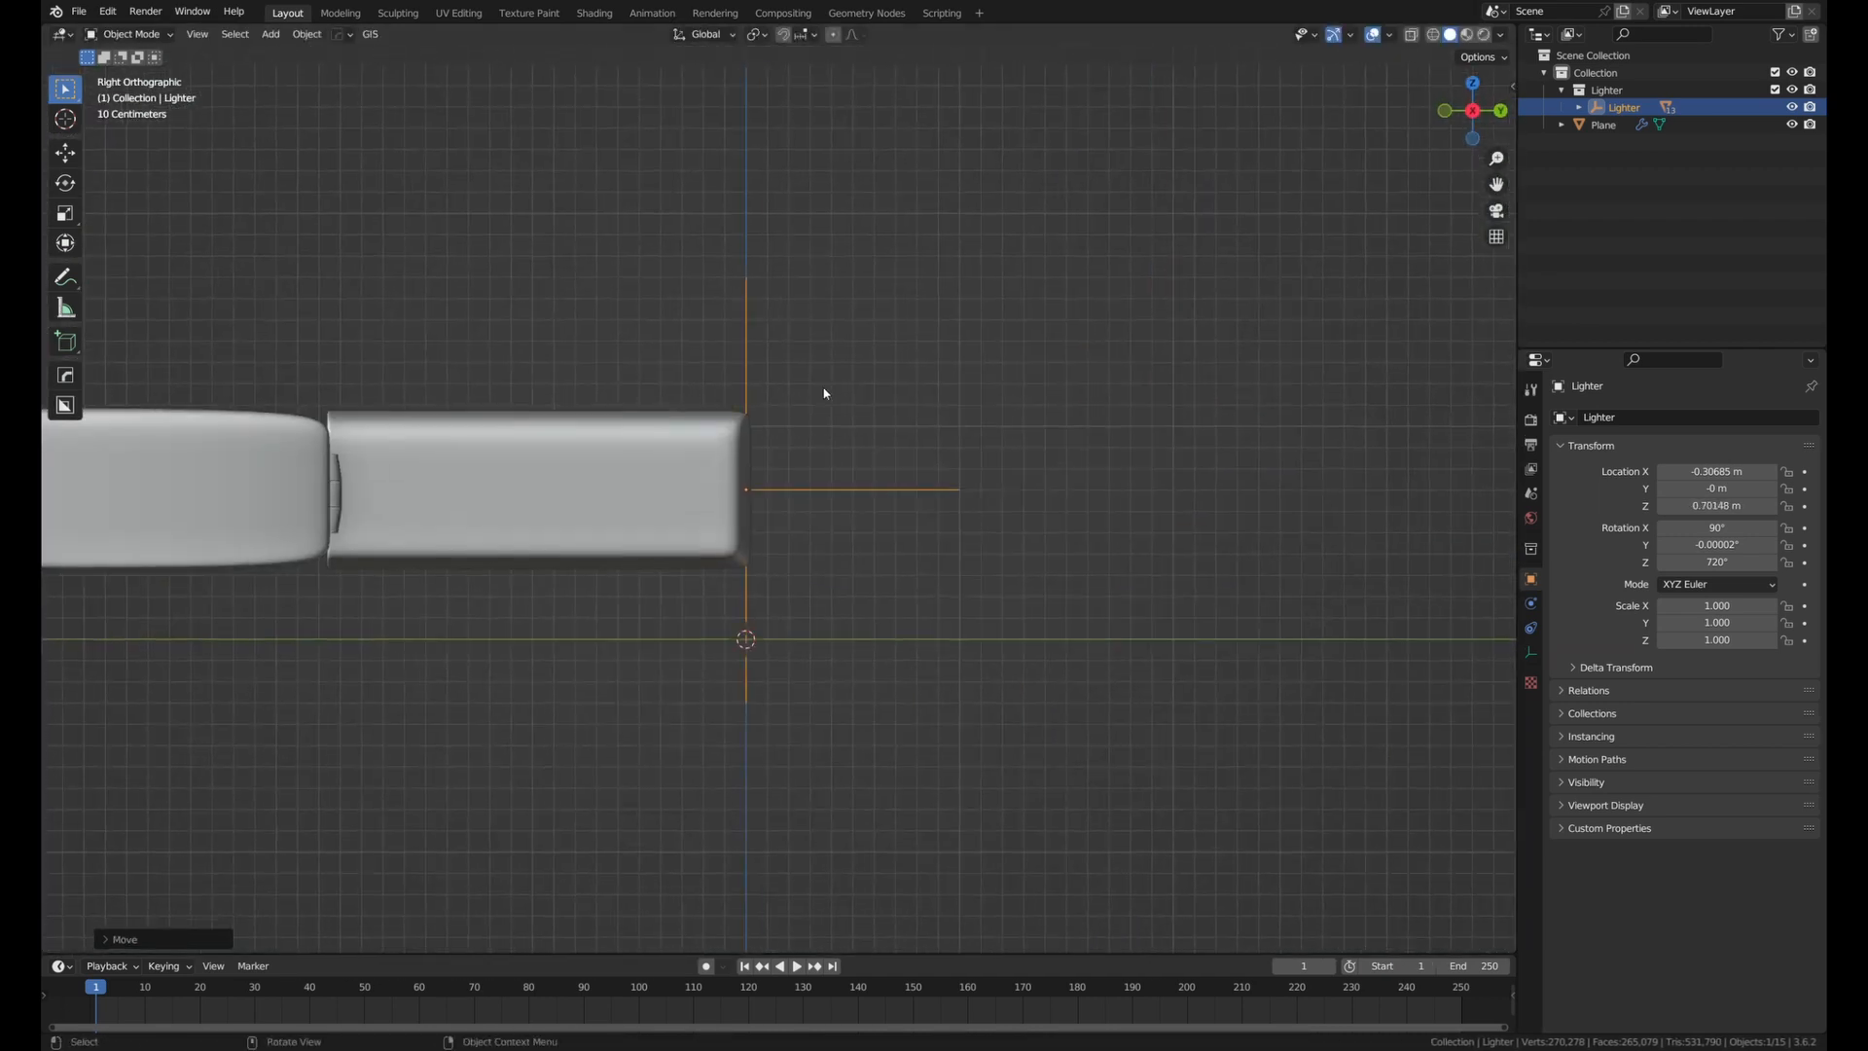
key("g")
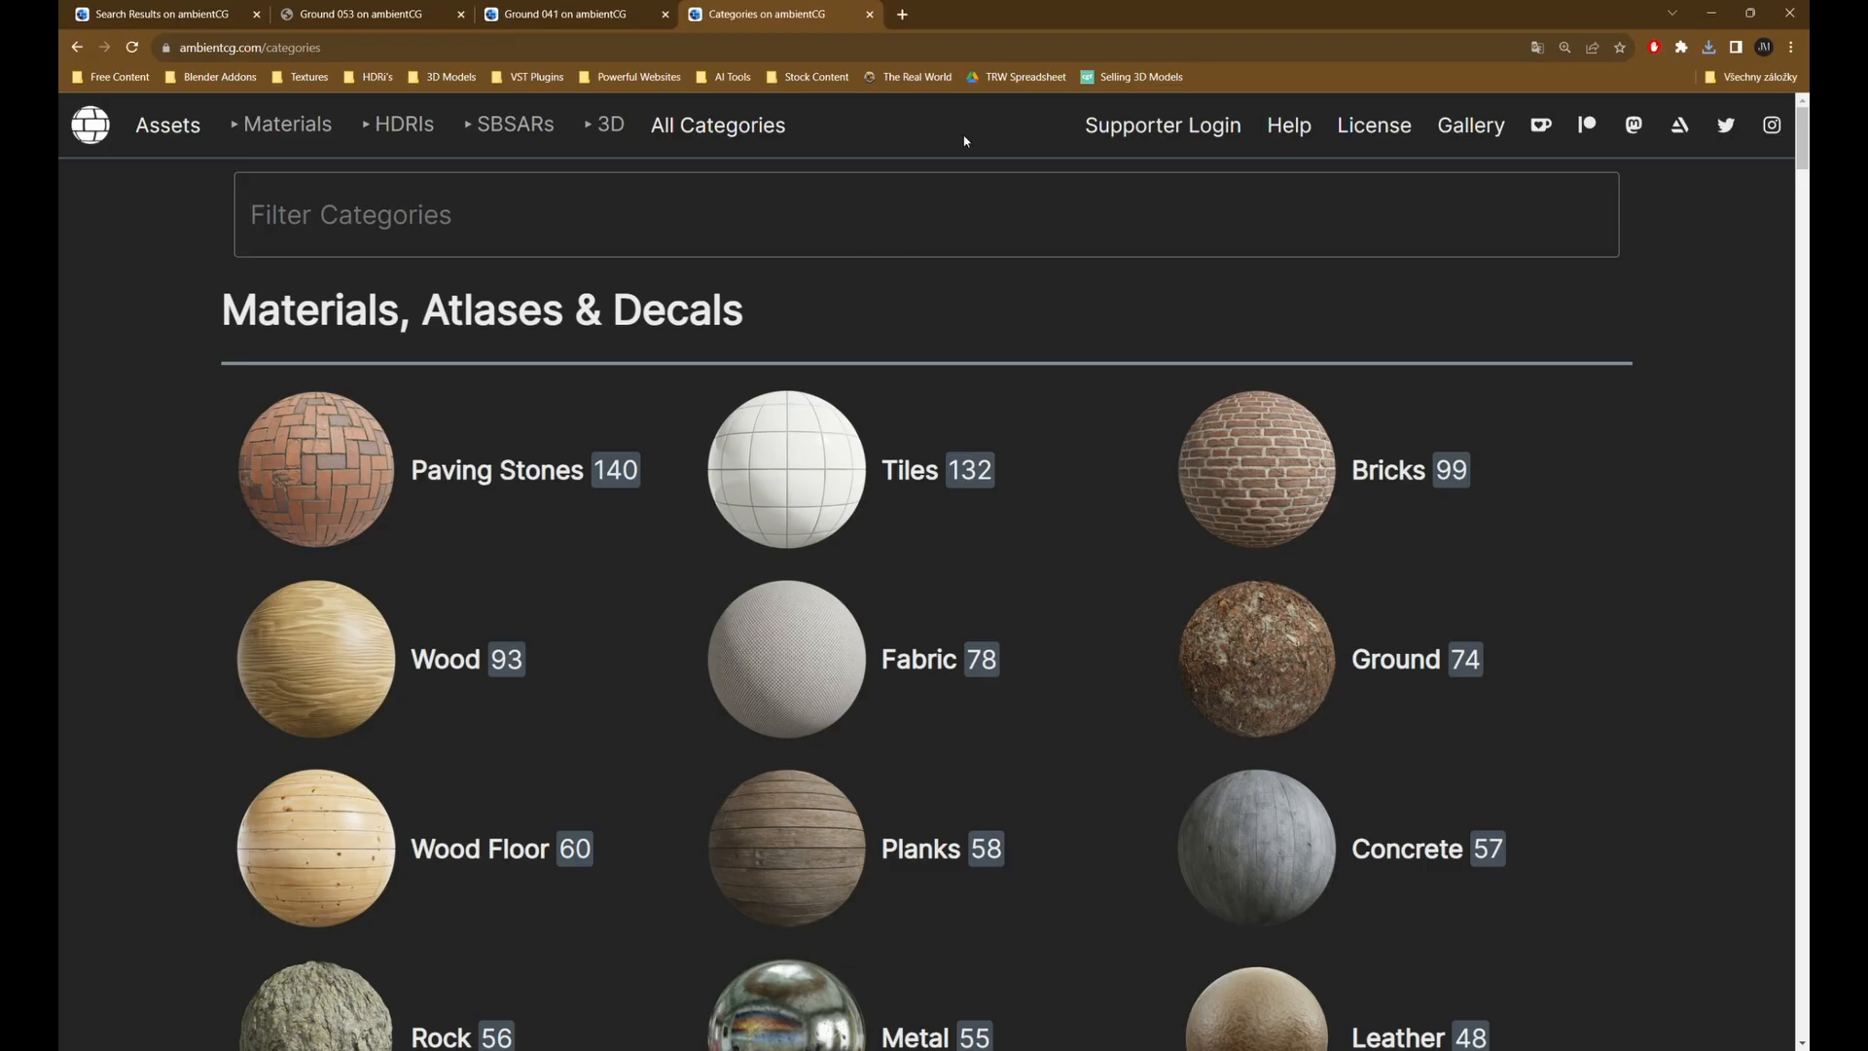
Switch to ambientCG in the browser, open Ground 037 from the Ground category, and download its 4K-JPG textures.
left_click(1255, 658)
left_click(1125, 671)
scroll(271, 710, "down", 5)
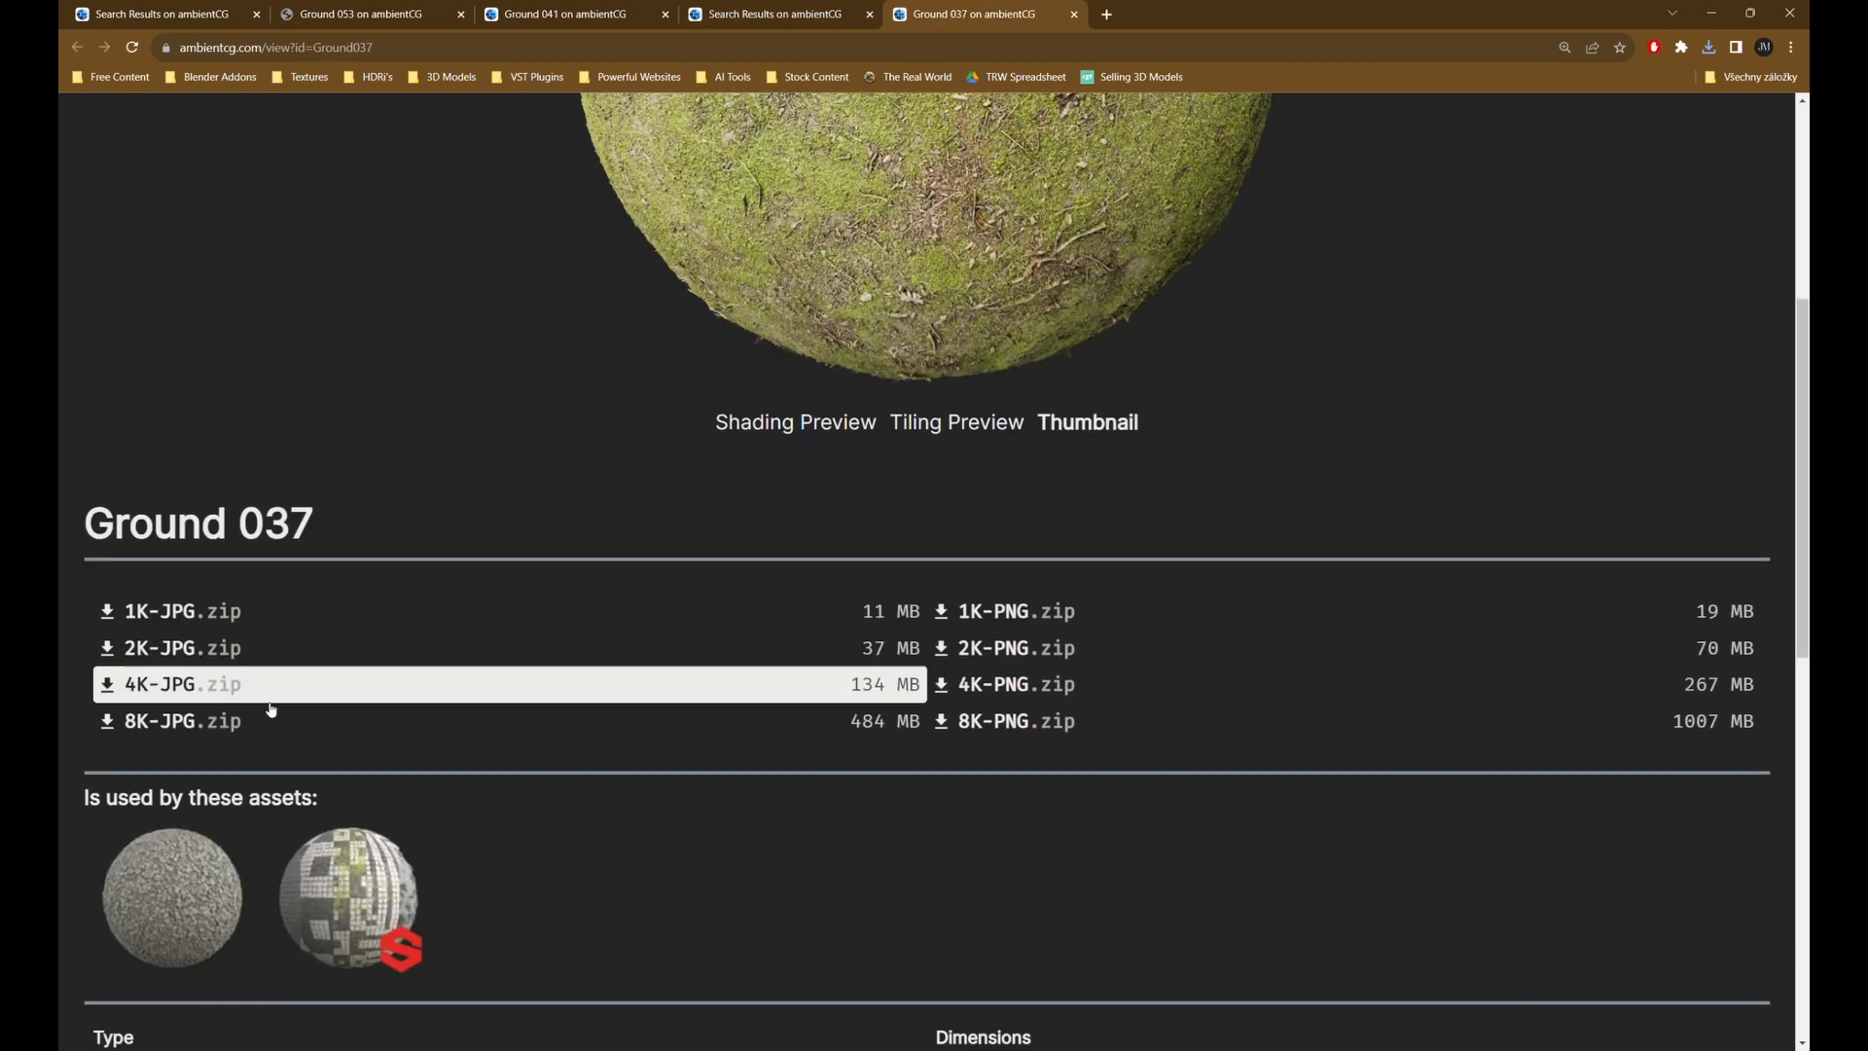
left_click(270, 710)
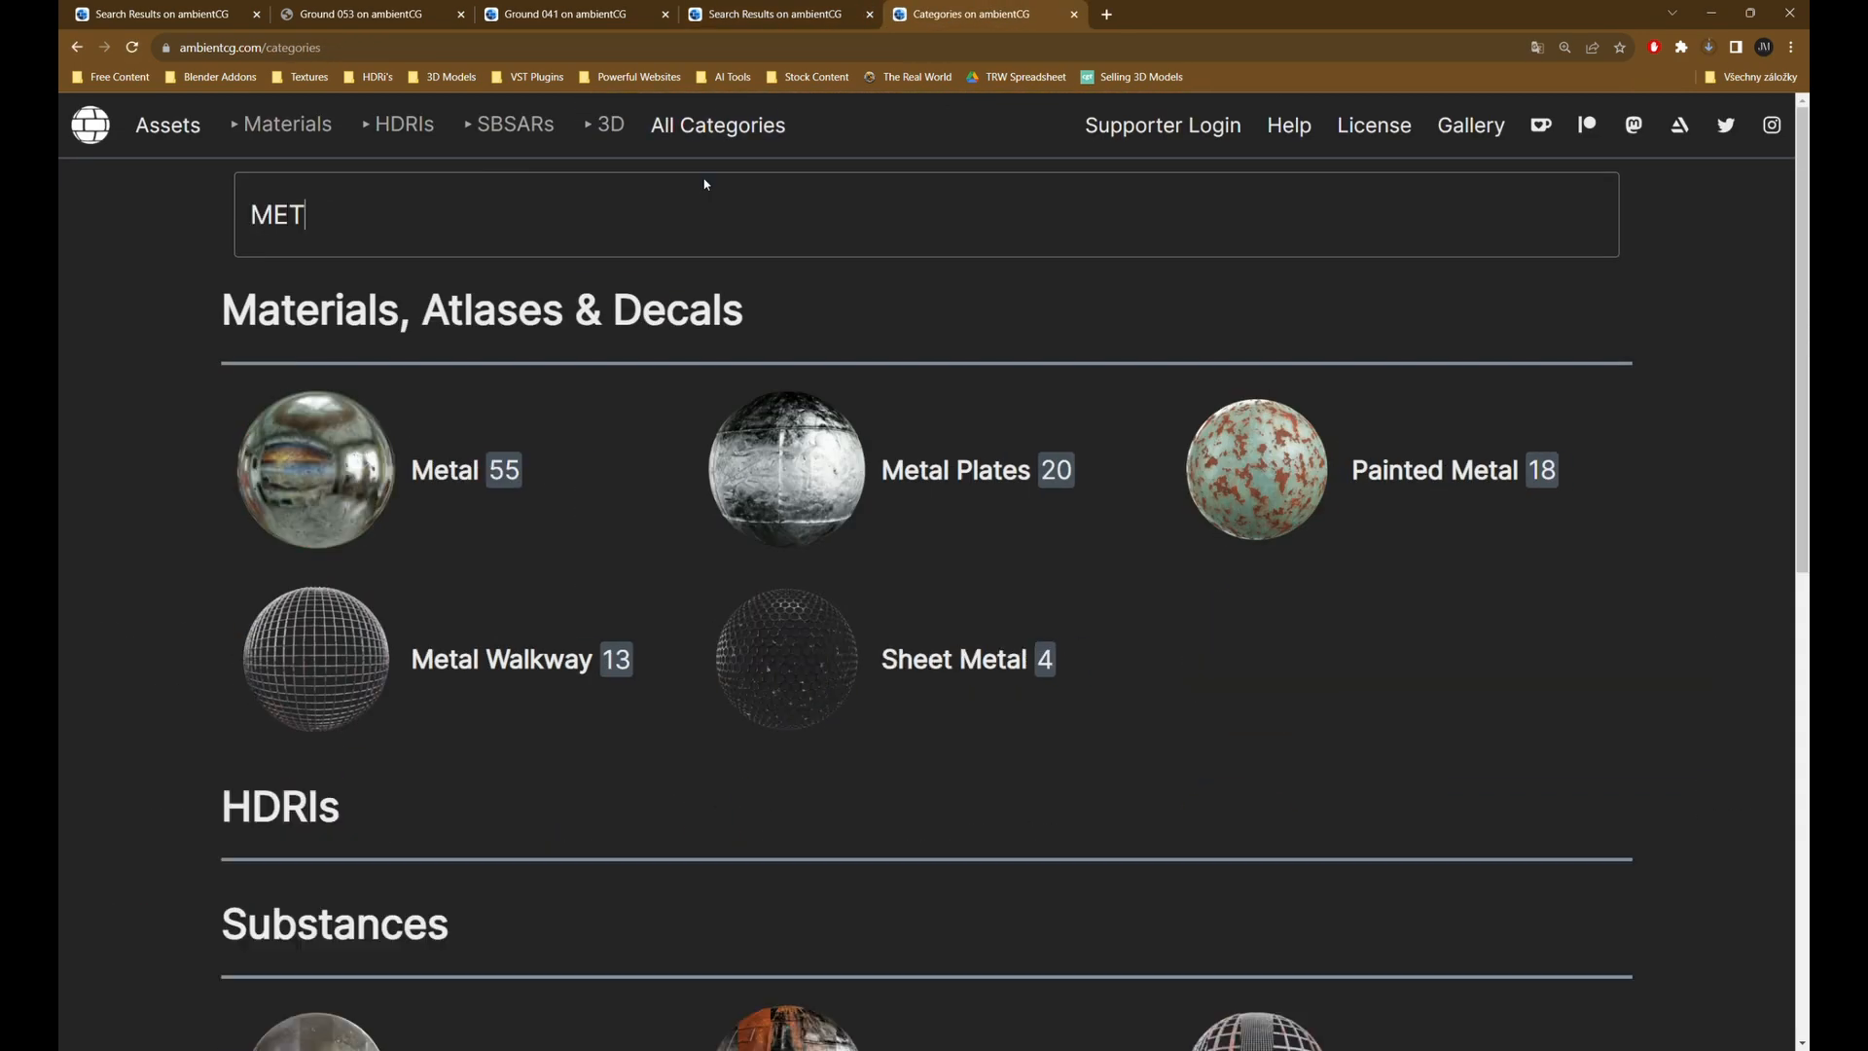
Filter the texture categories for metals and open the Metal category.
type("als")
key("BackSpace")
key("BackSpace")
key("BackSpace")
left_click(467, 470)
Browse the metal materials and open Metal 032, Metal 030 and Metal 010 in separate browser tabs.
scroll(510, 399, "down", 3)
middle_click(1420, 350)
scroll(817, 559, "down", 6)
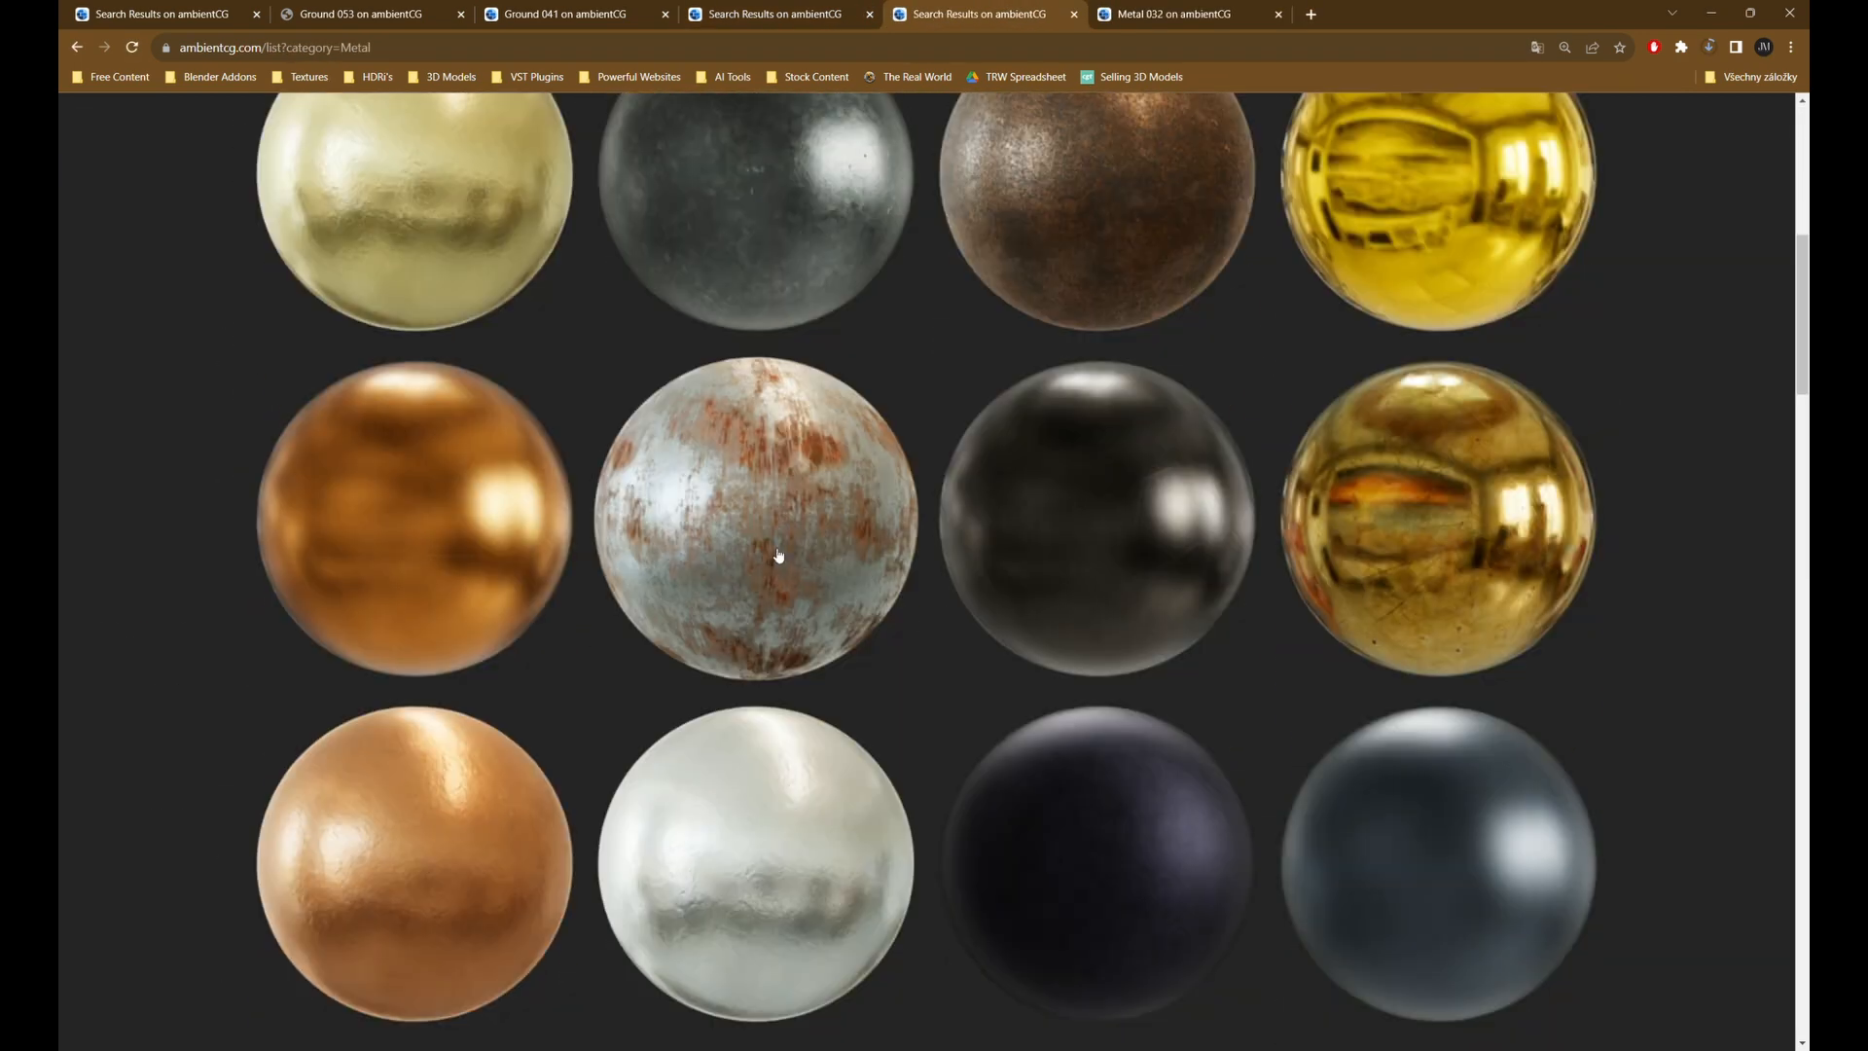
middle_click(761, 556)
scroll(1305, 692, "down", 10)
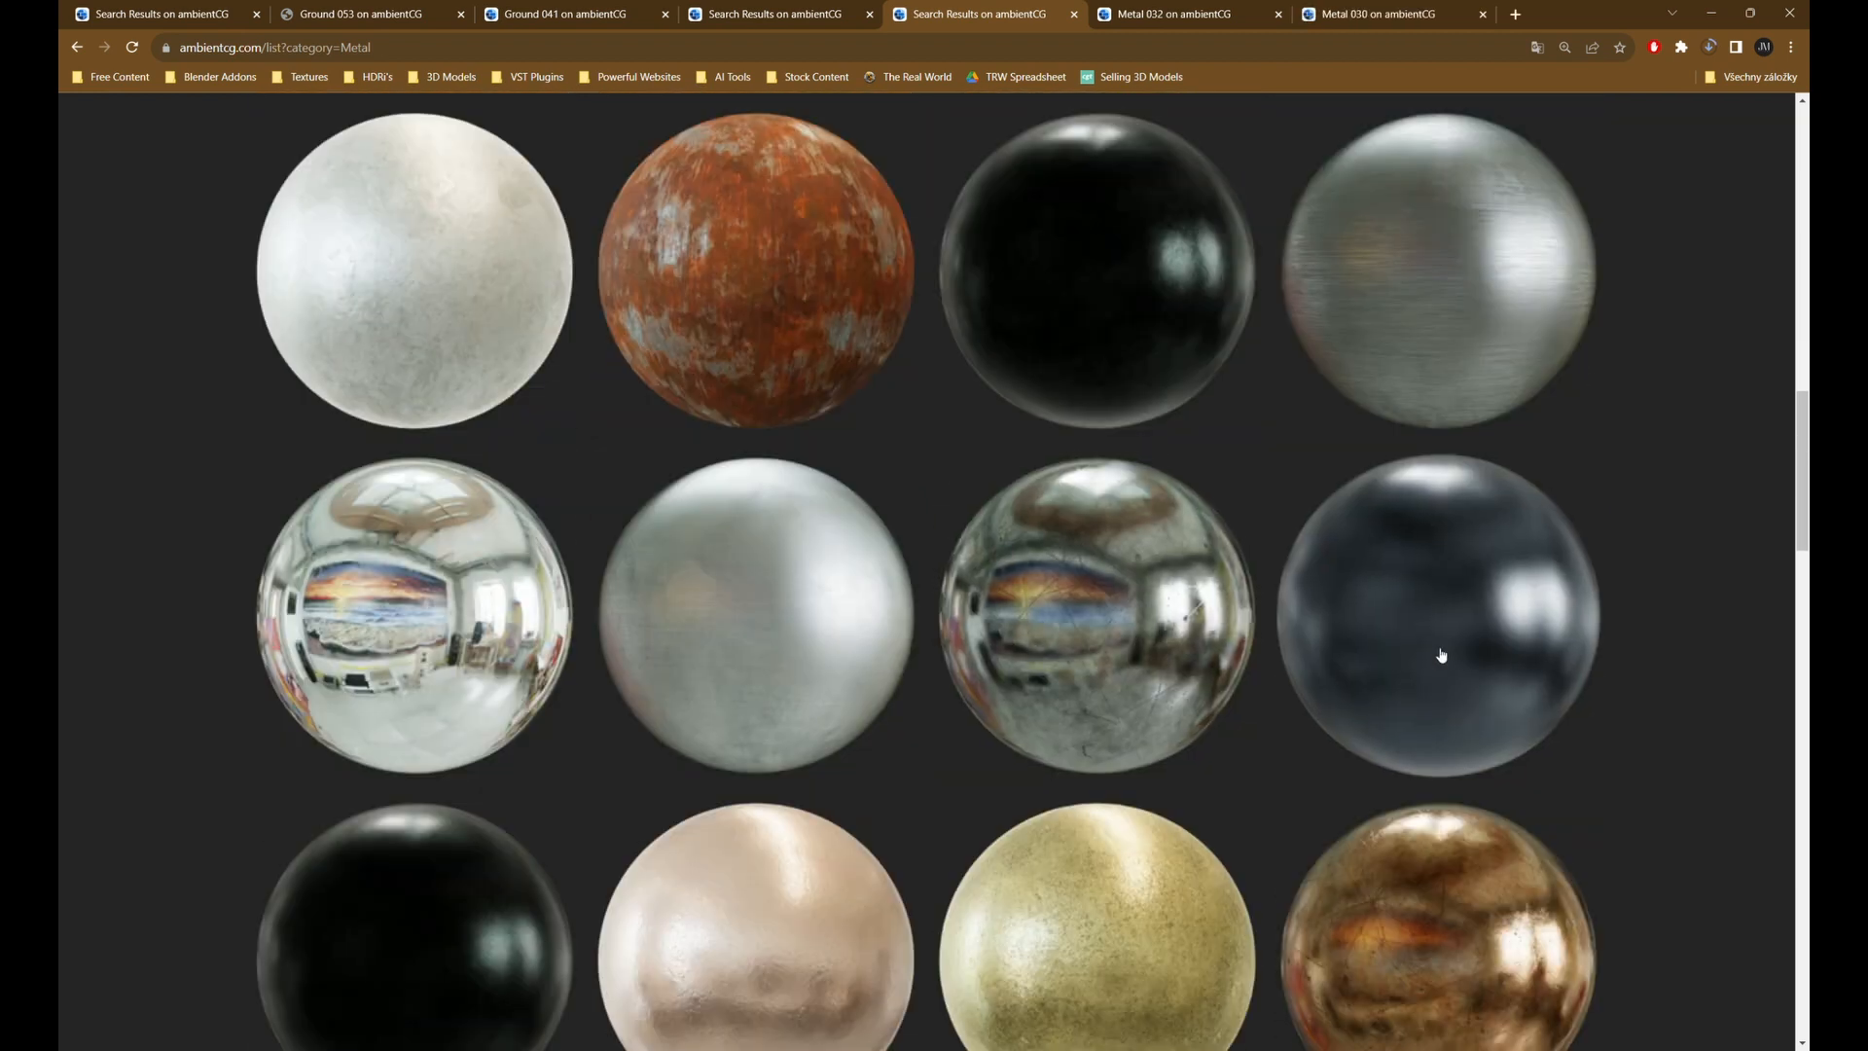
scroll(1143, 675, "down", 10)
middle_click(526, 409)
scroll(546, 525, "down", 16)
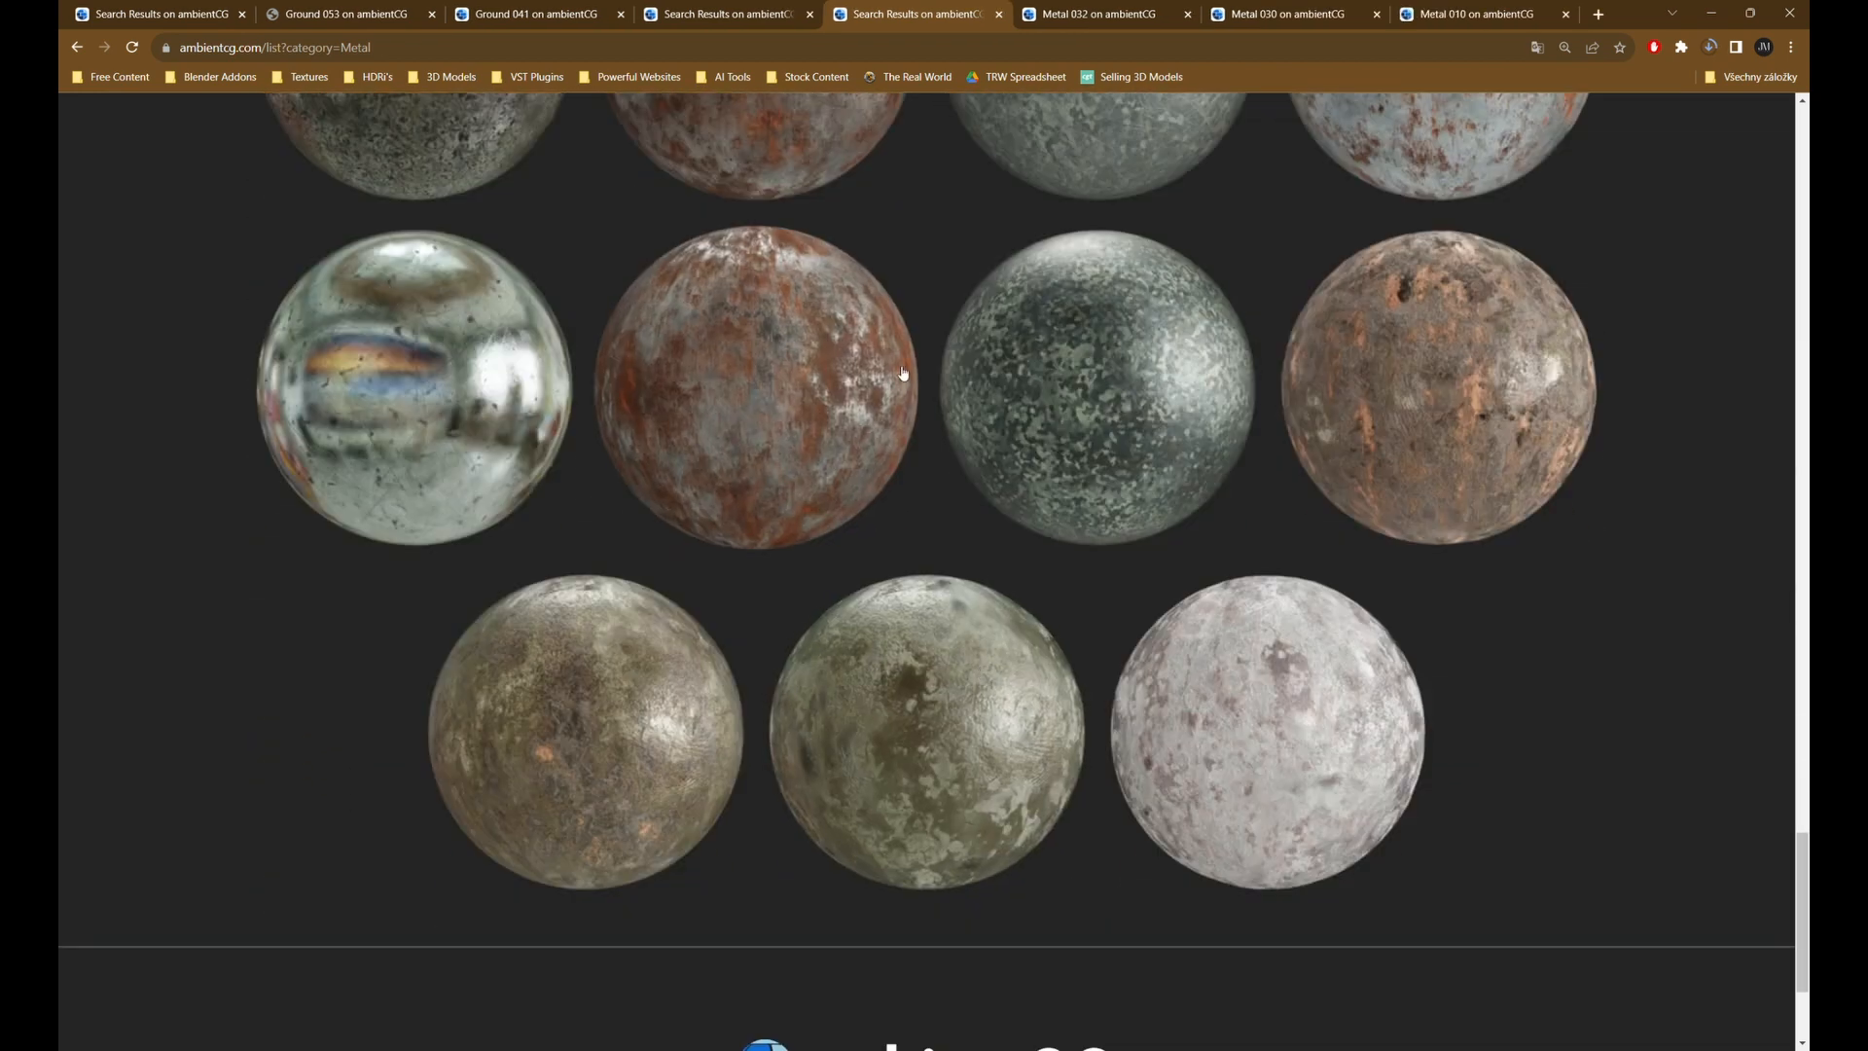
Go to the Metal 032 page and download its texture archive.
left_click(1100, 15)
scroll(623, 467, "down", 4)
left_click(264, 742)
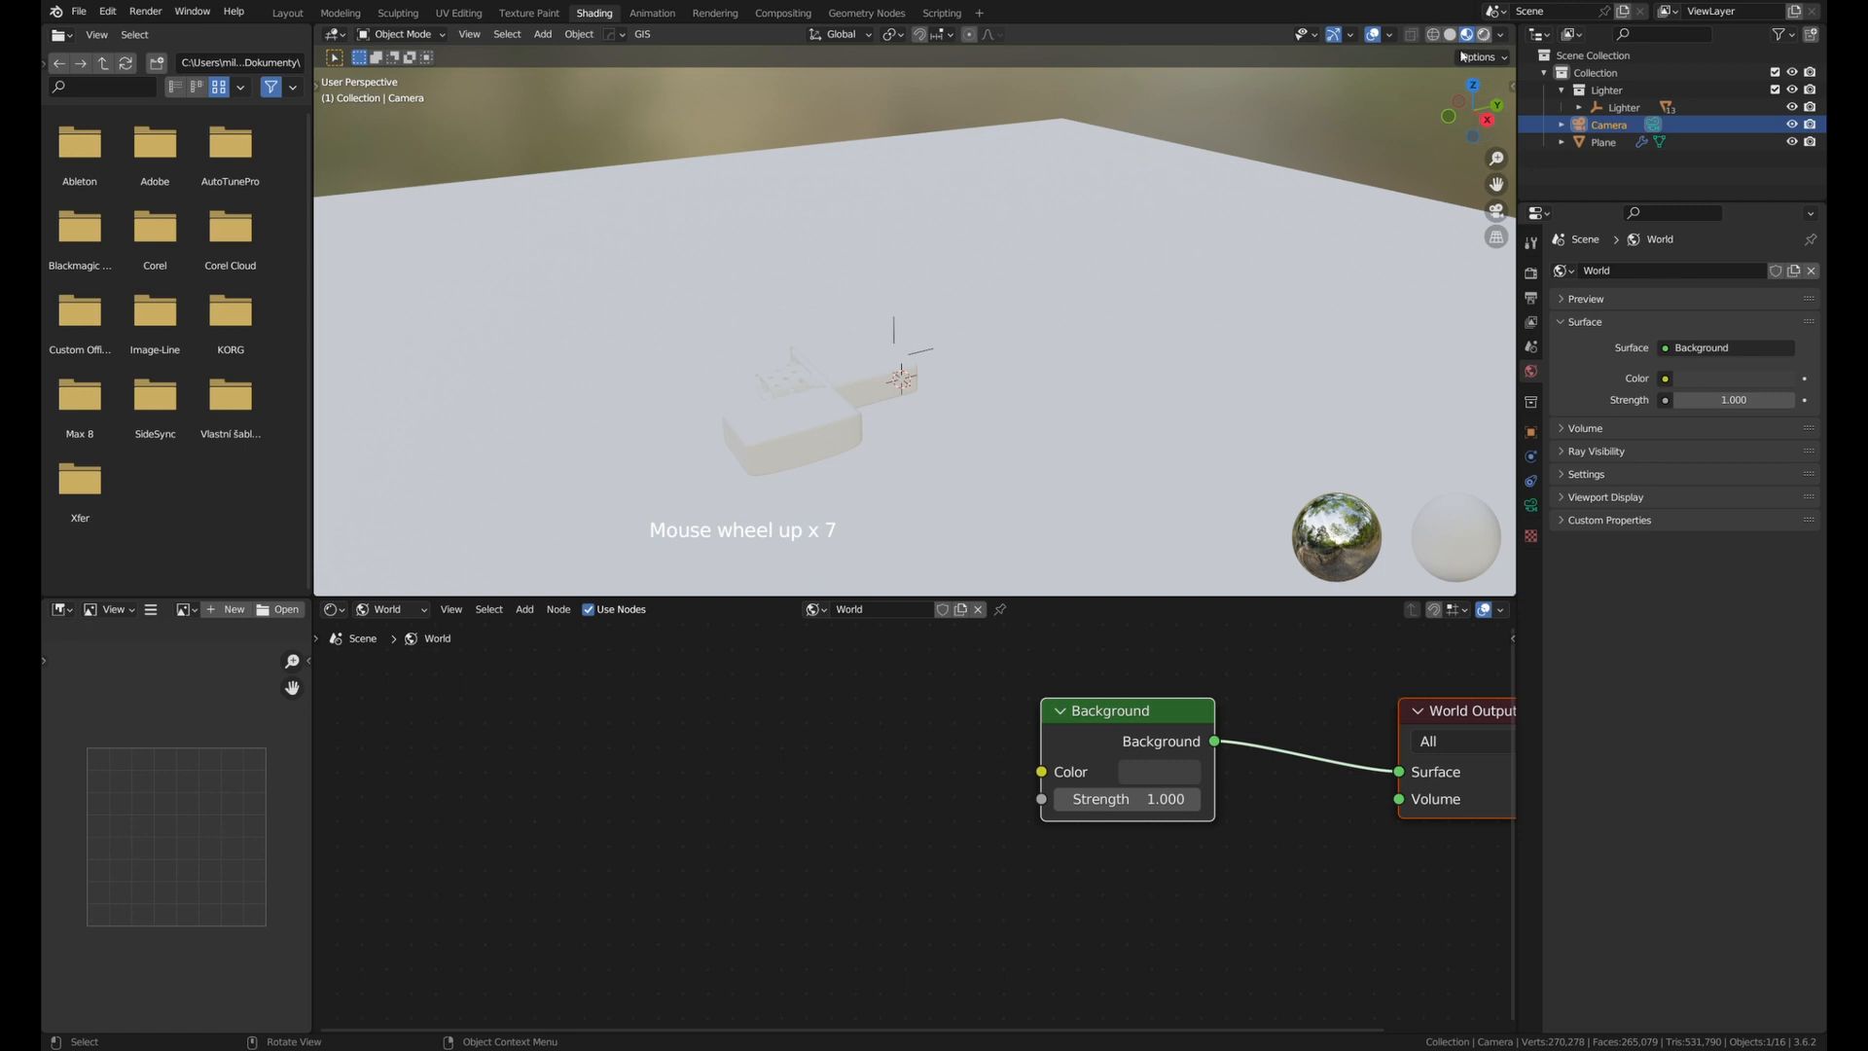
Switch back to Blender and show the scene with rendered shading through the camera.
left_click(1483, 34)
key("KP_0")
scroll(989, 279, "up", 2)
scroll(1033, 744, "down", 1)
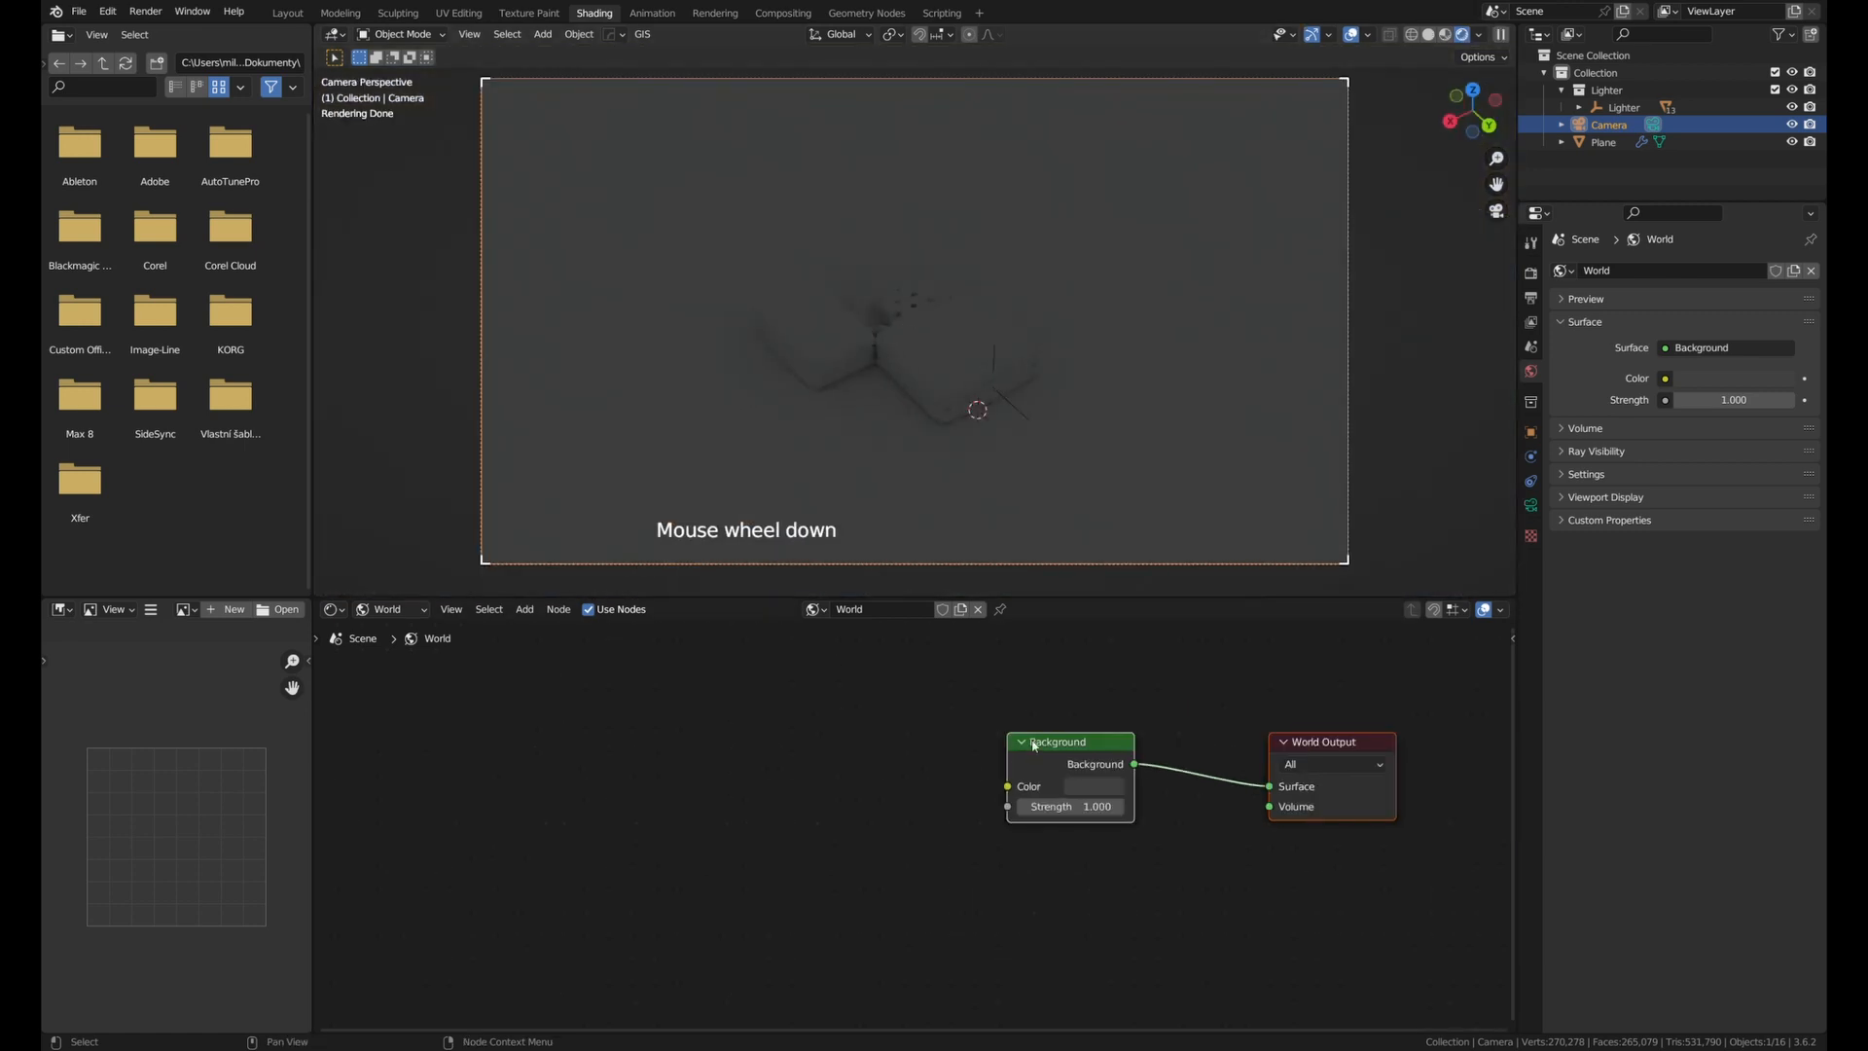
Add an Environment Texture node to the world shader and connect it to the Background node.
left_click(796, 707)
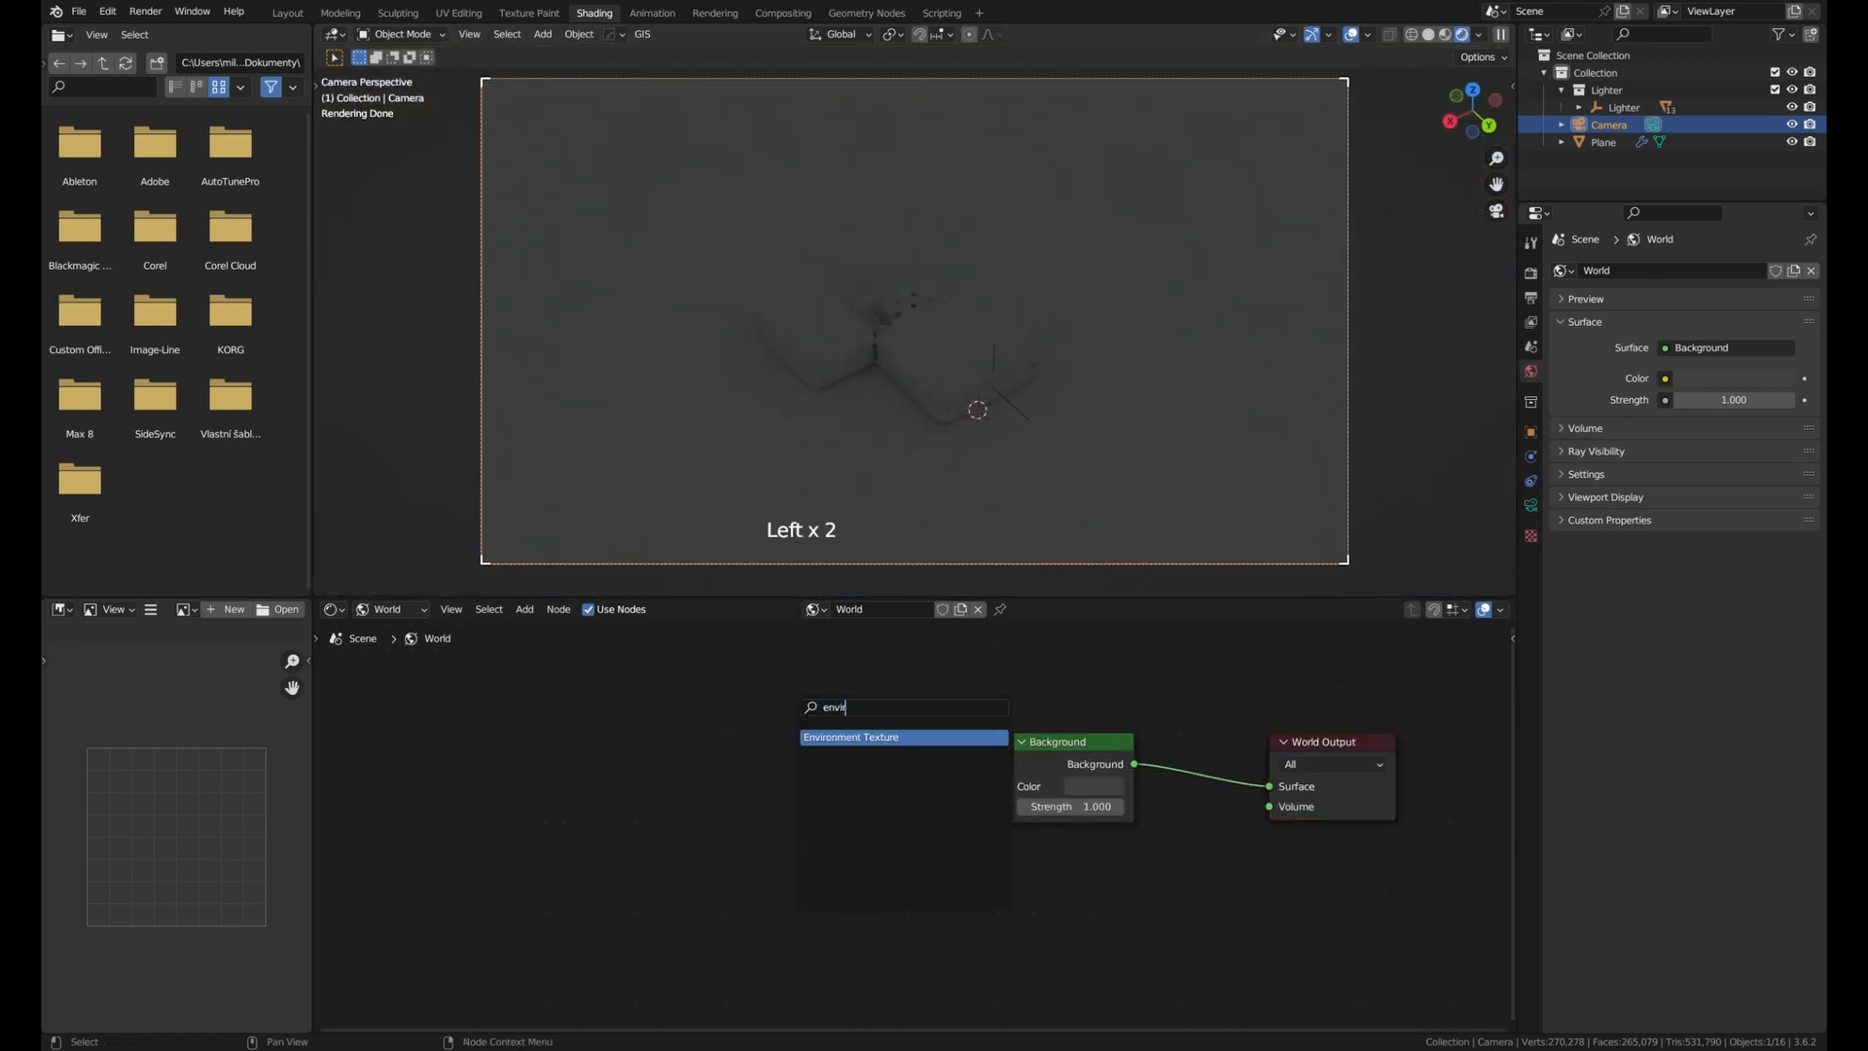
key("Return")
left_click(697, 754)
right_click_drag(761, 756, 1071, 741, "alt")
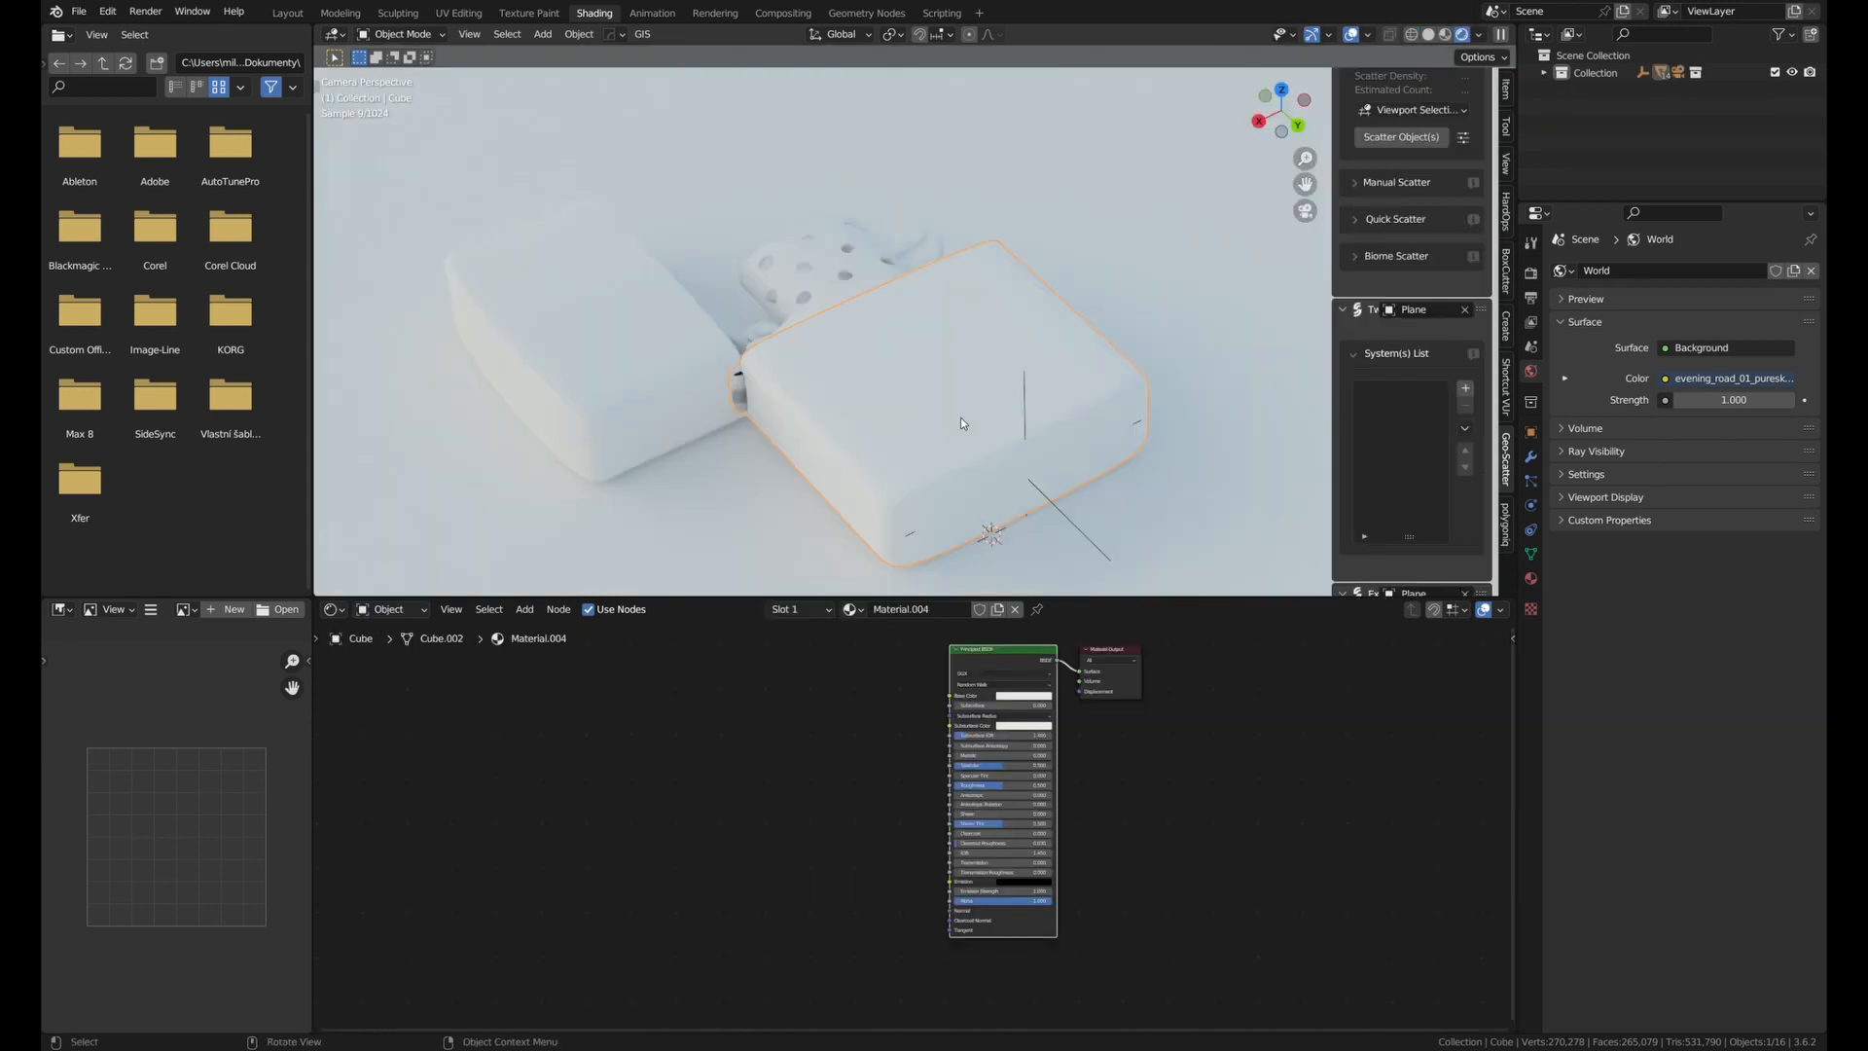
UV-unwrap all geometry of the lighter's body and lid with Cube Projection.
key("Tab")
key("a")
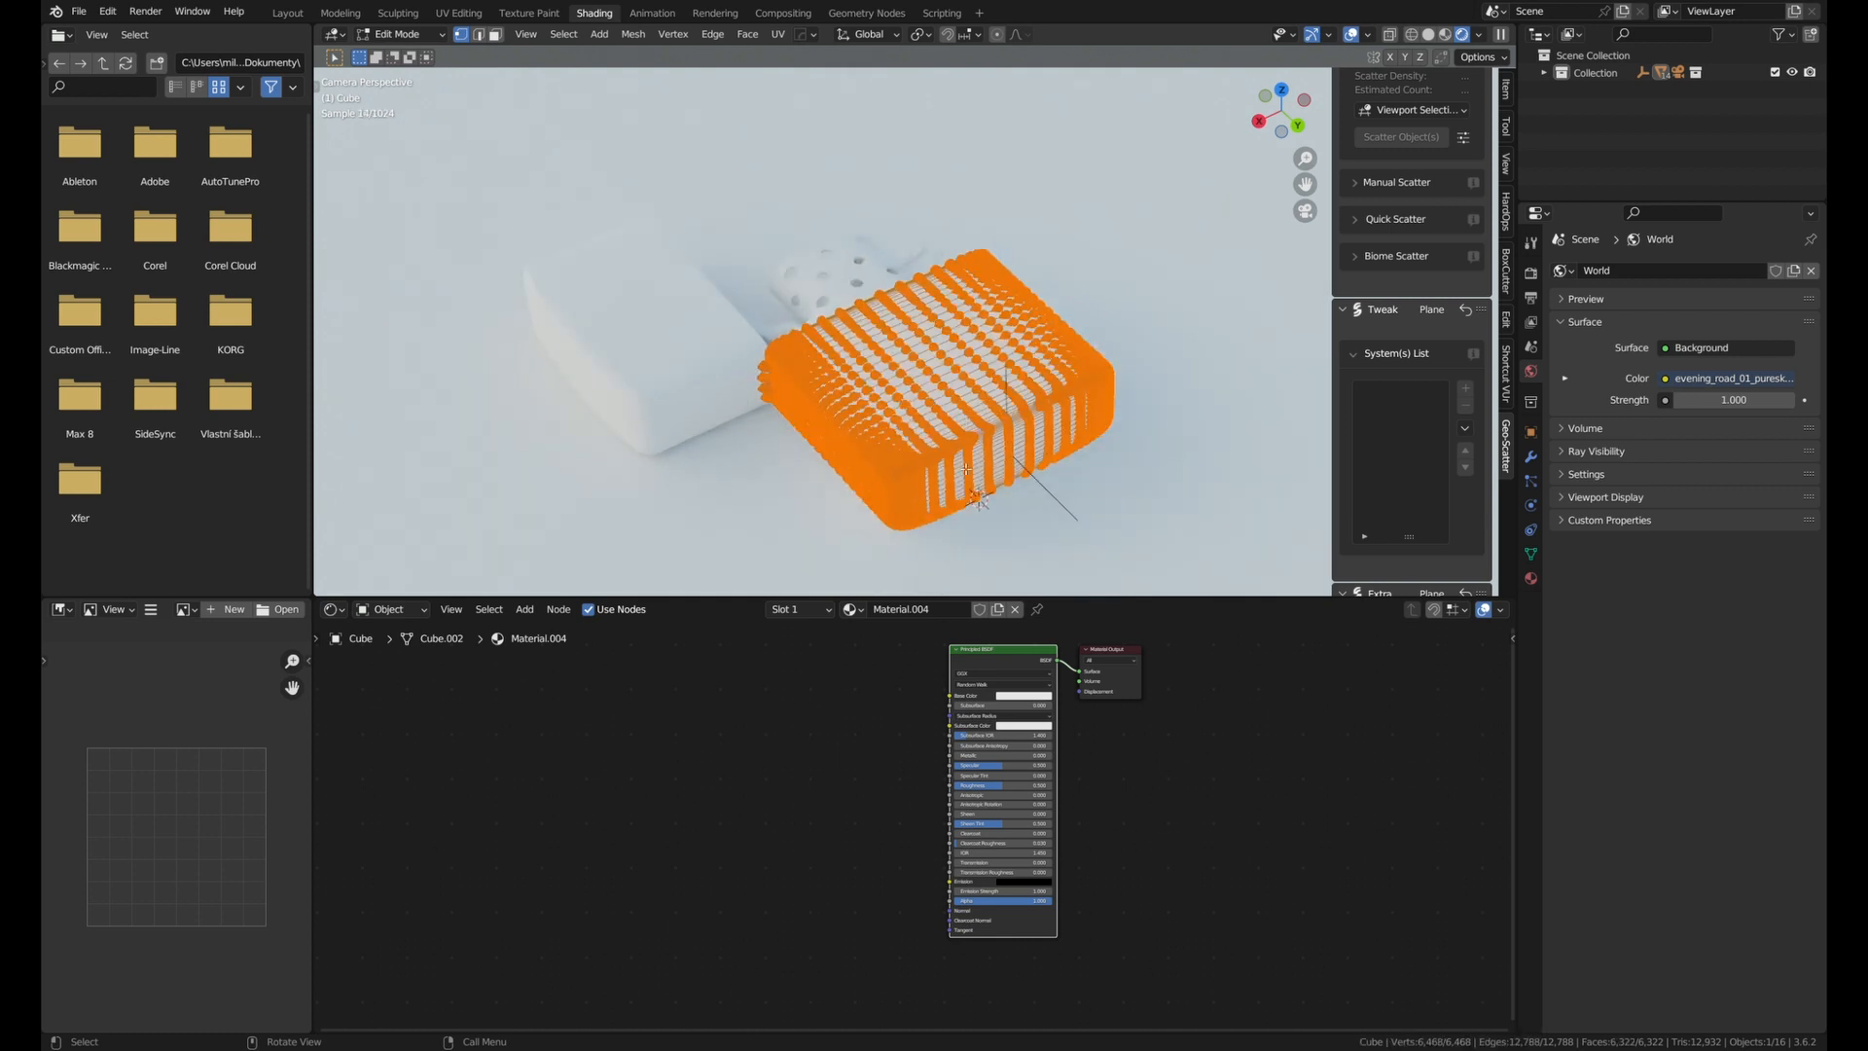
key("u")
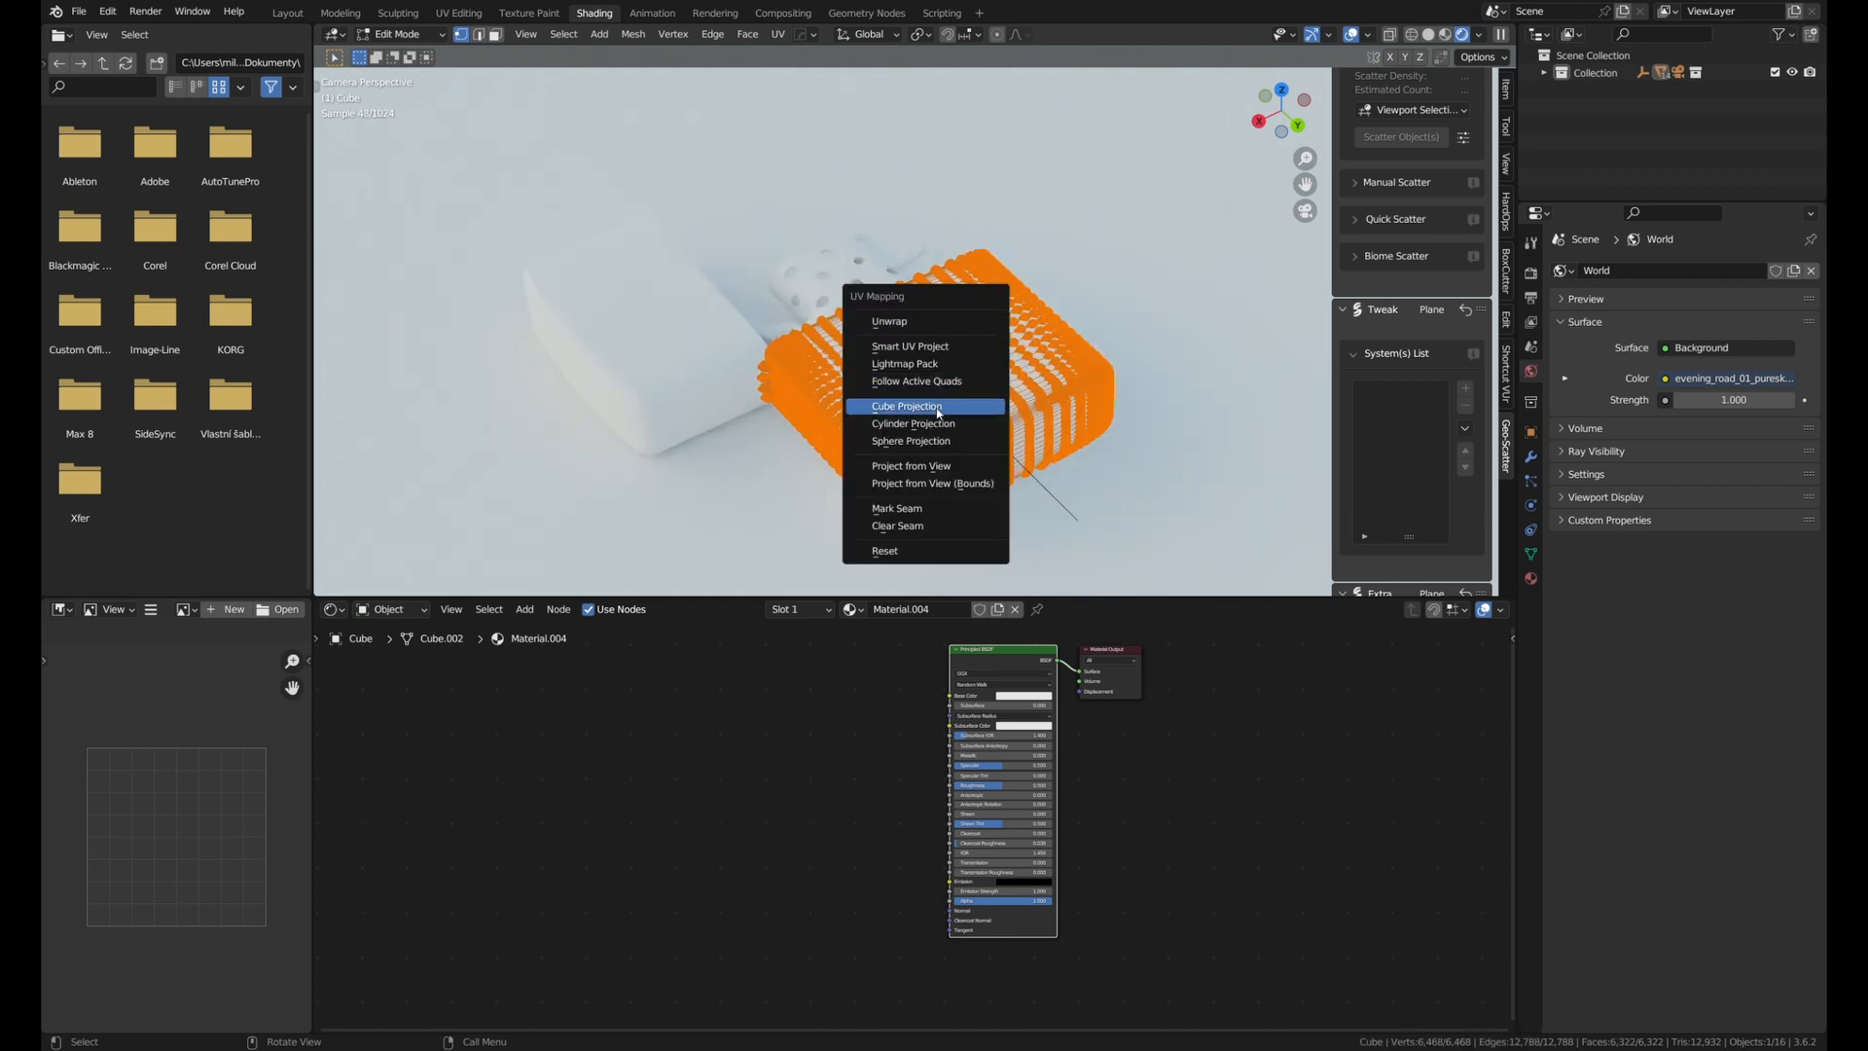
left_click(937, 407)
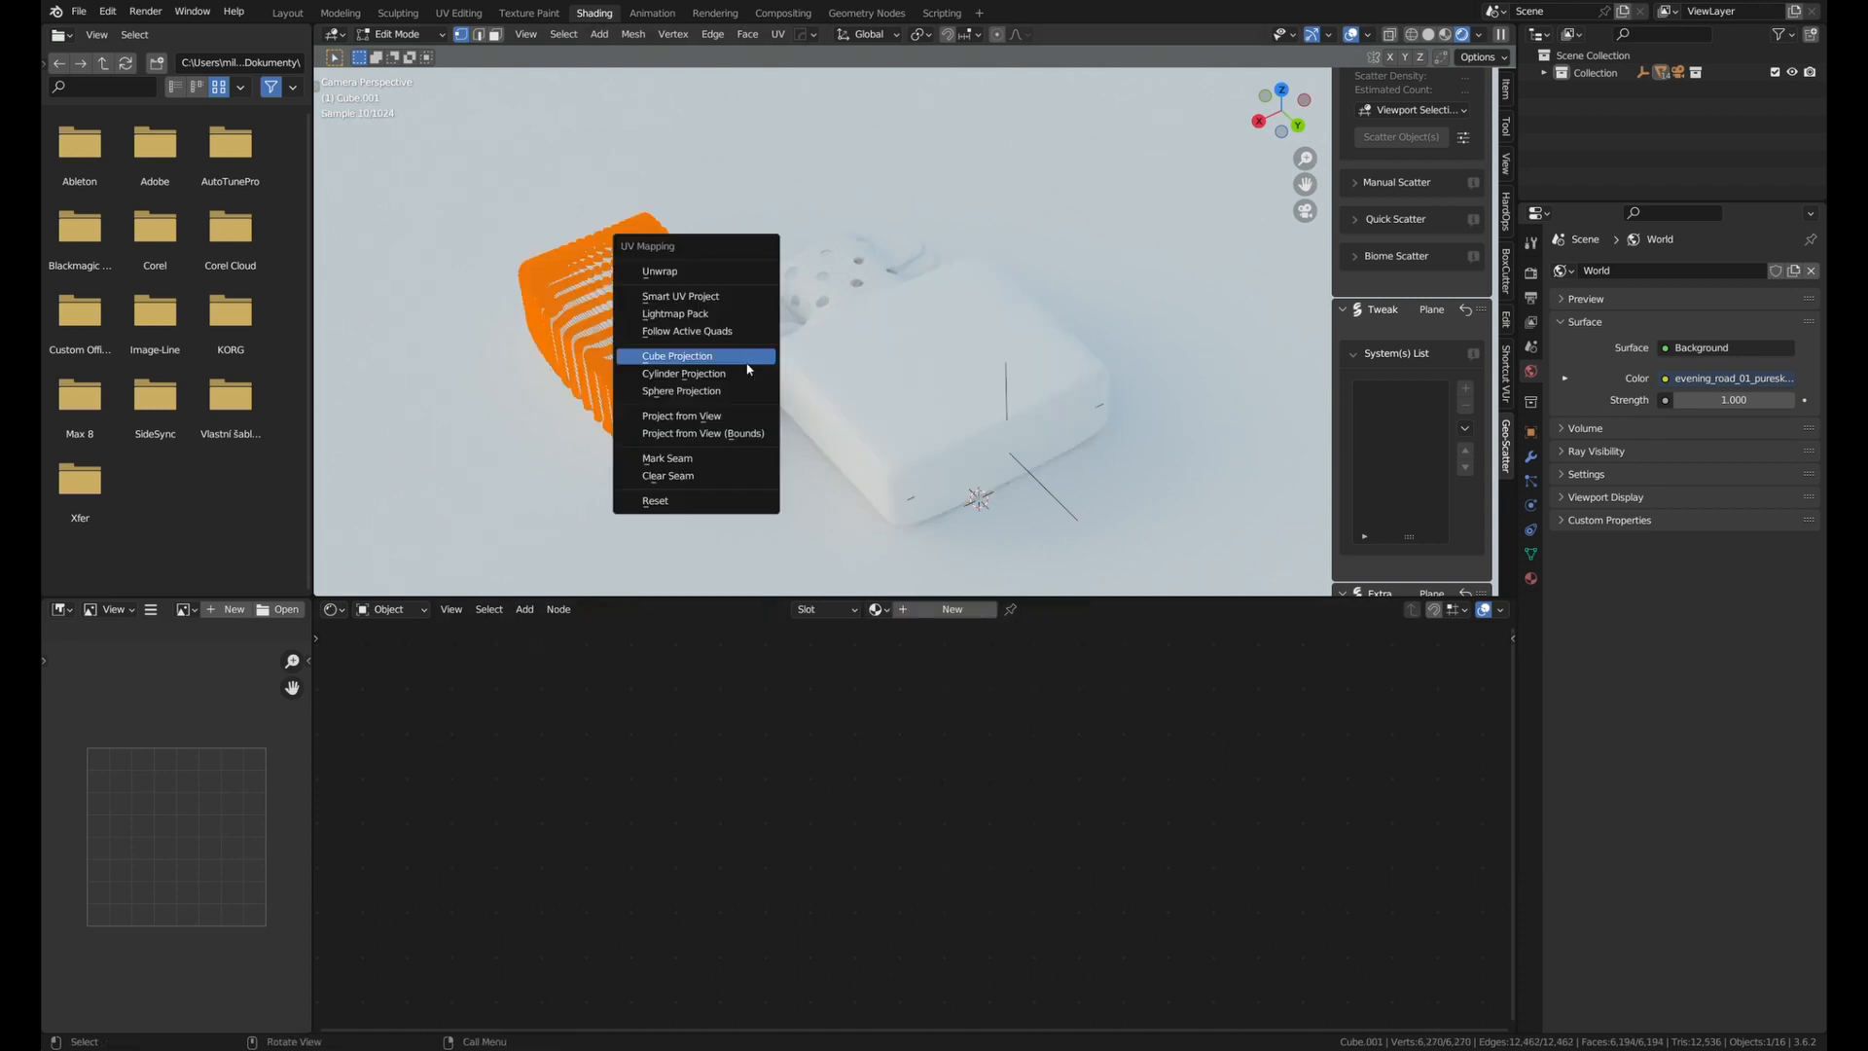
left_click(681, 356)
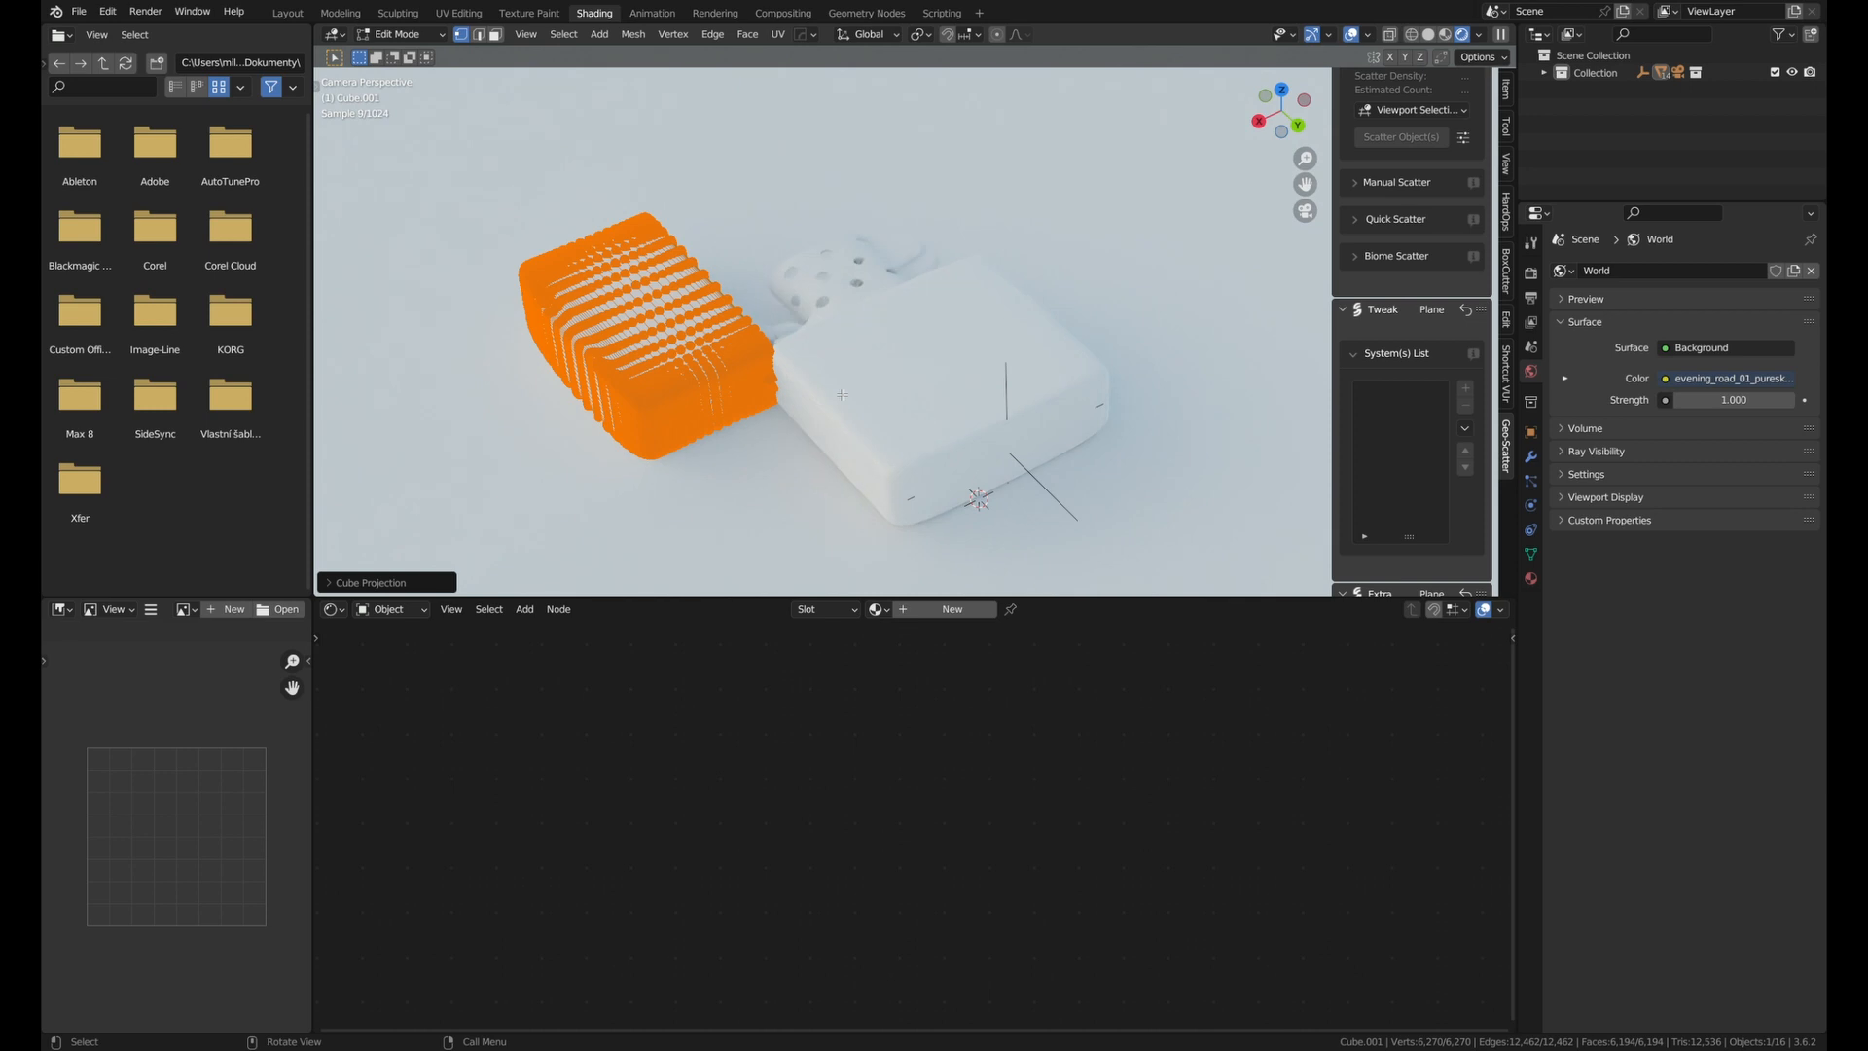
key("Tab")
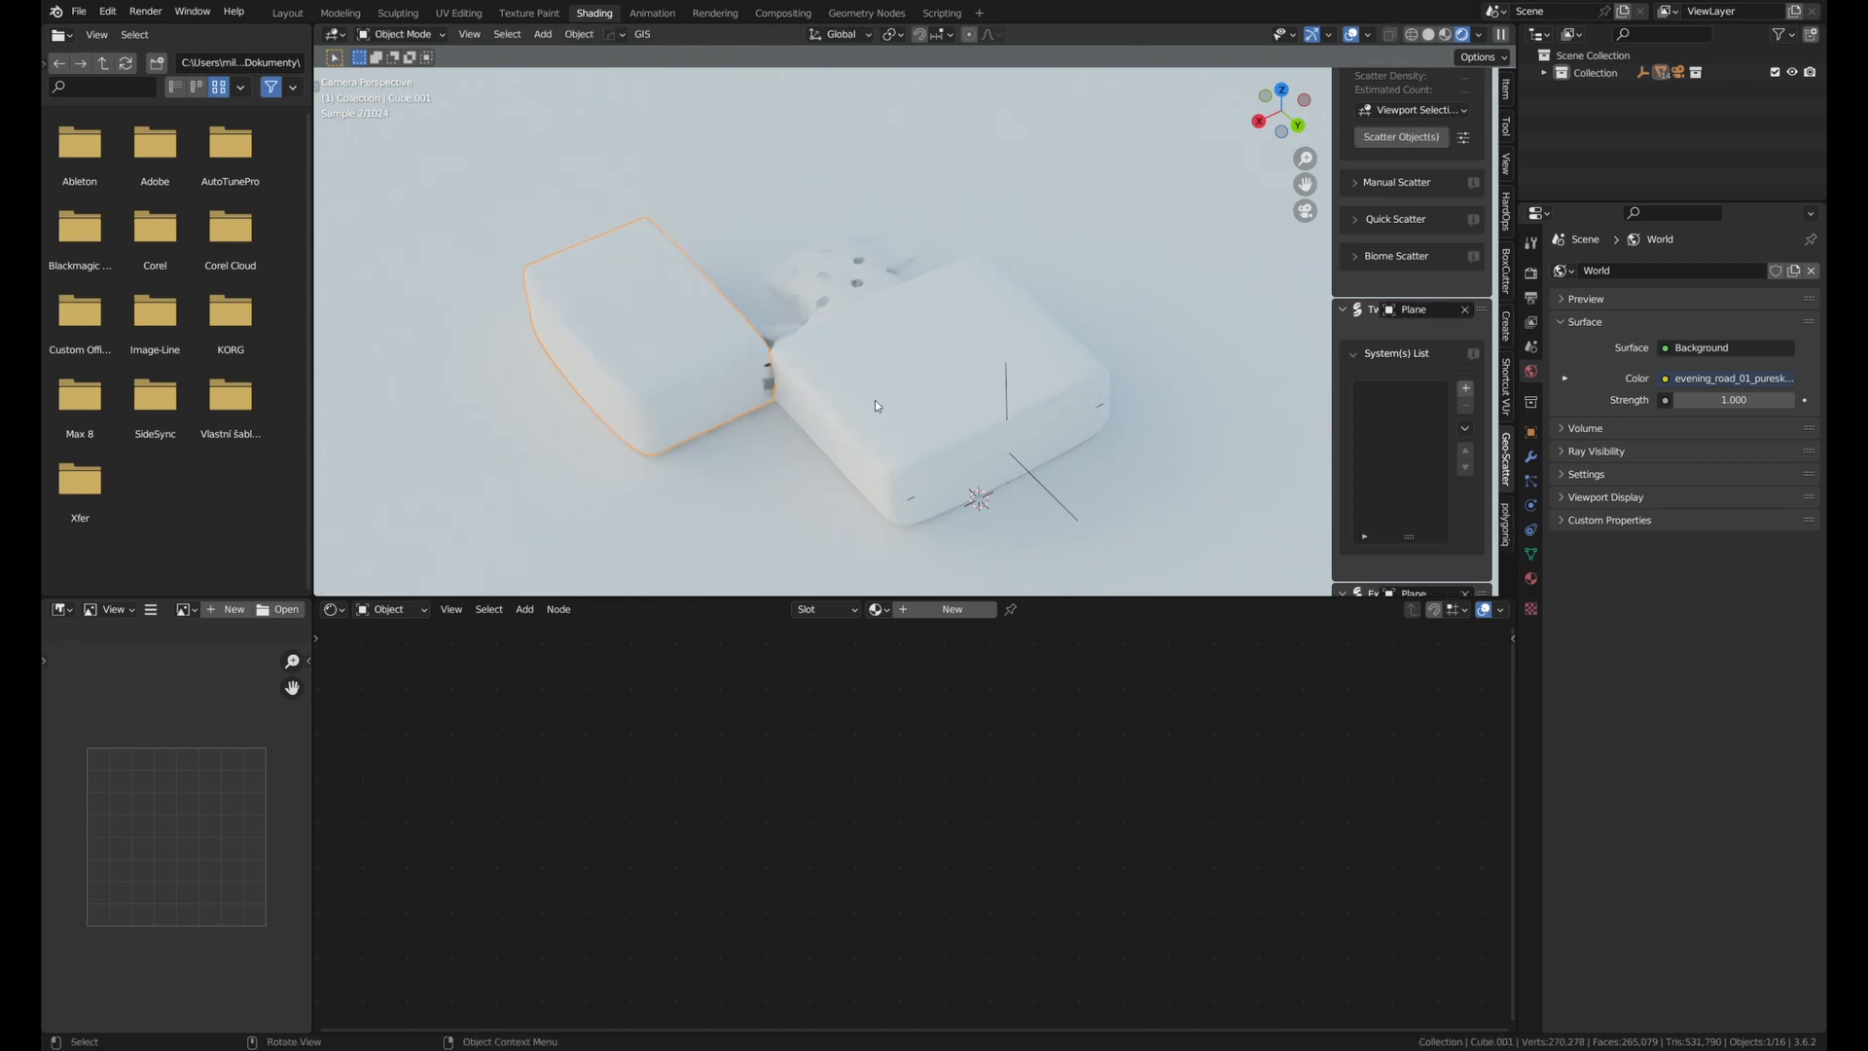
Load the Metal010 2K texture set into the lighter body's material and assign Material.004 to the lid.
left_click(873, 400)
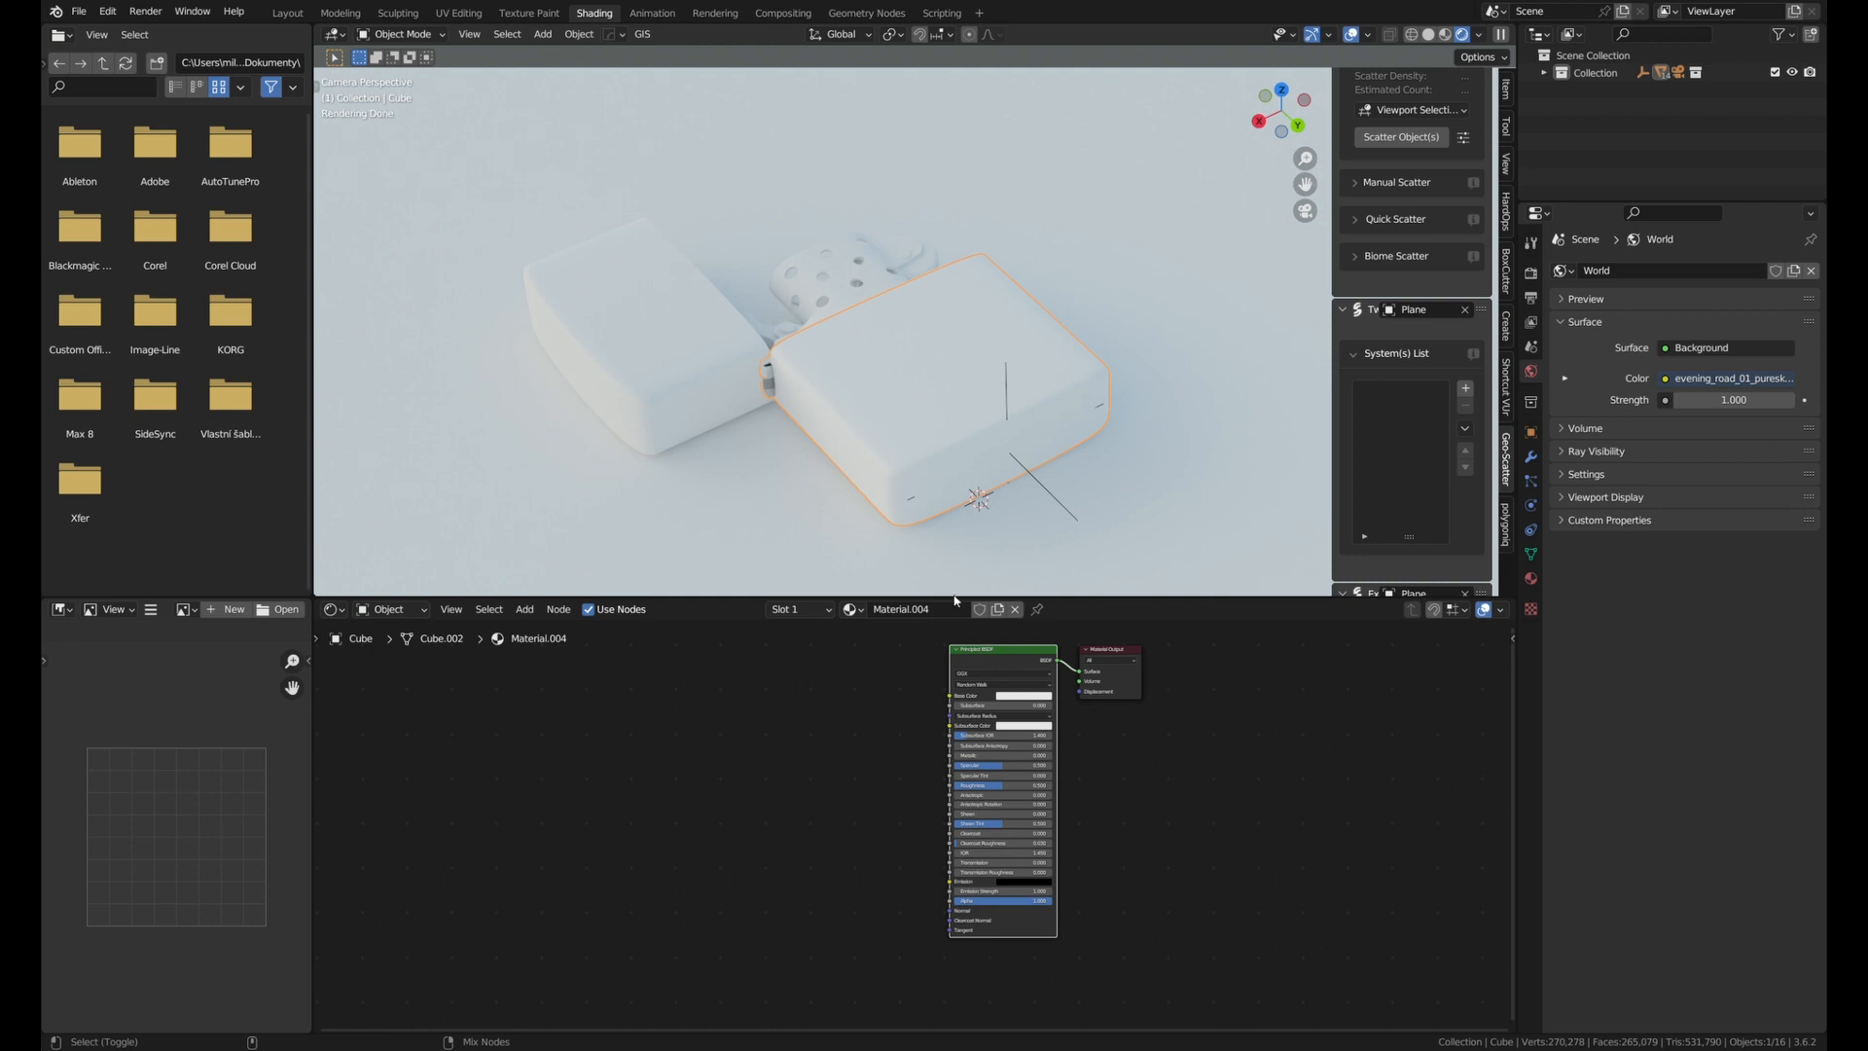
key("ctrl+shift+t")
left_click(686, 379)
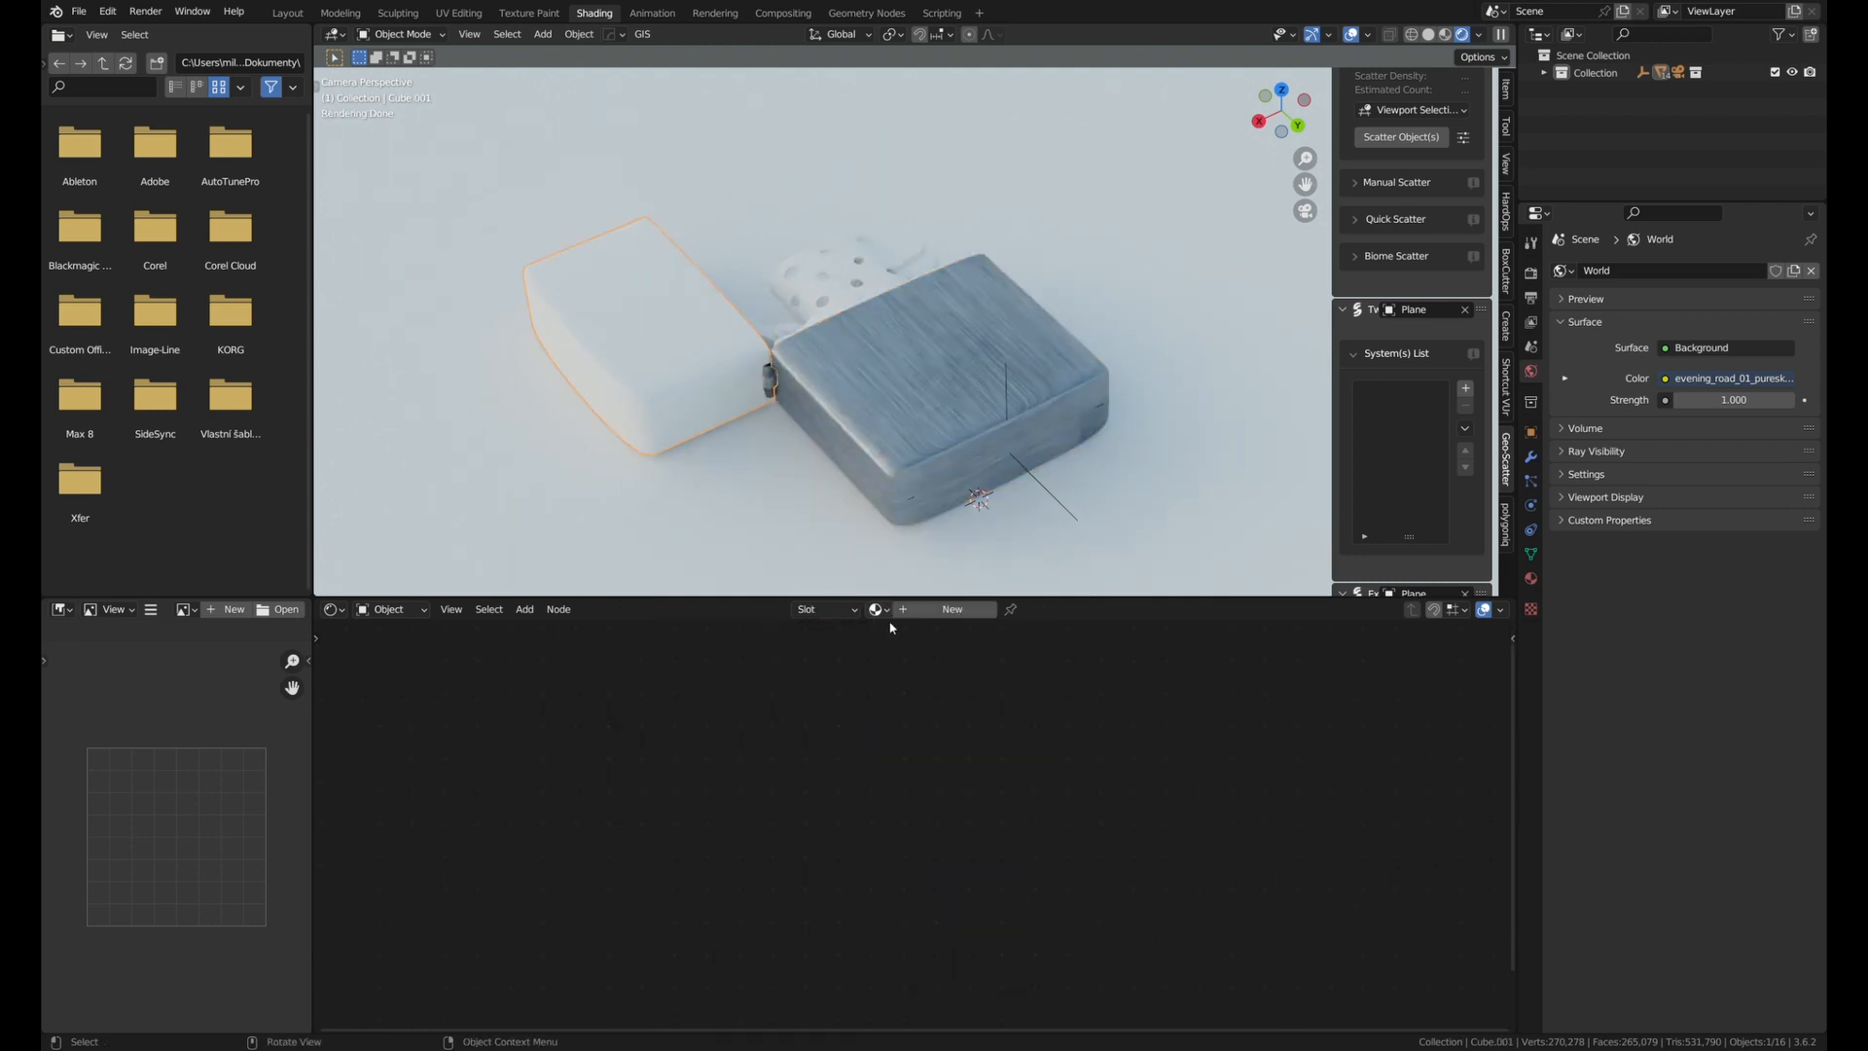
left_click(880, 610)
left_click(919, 702)
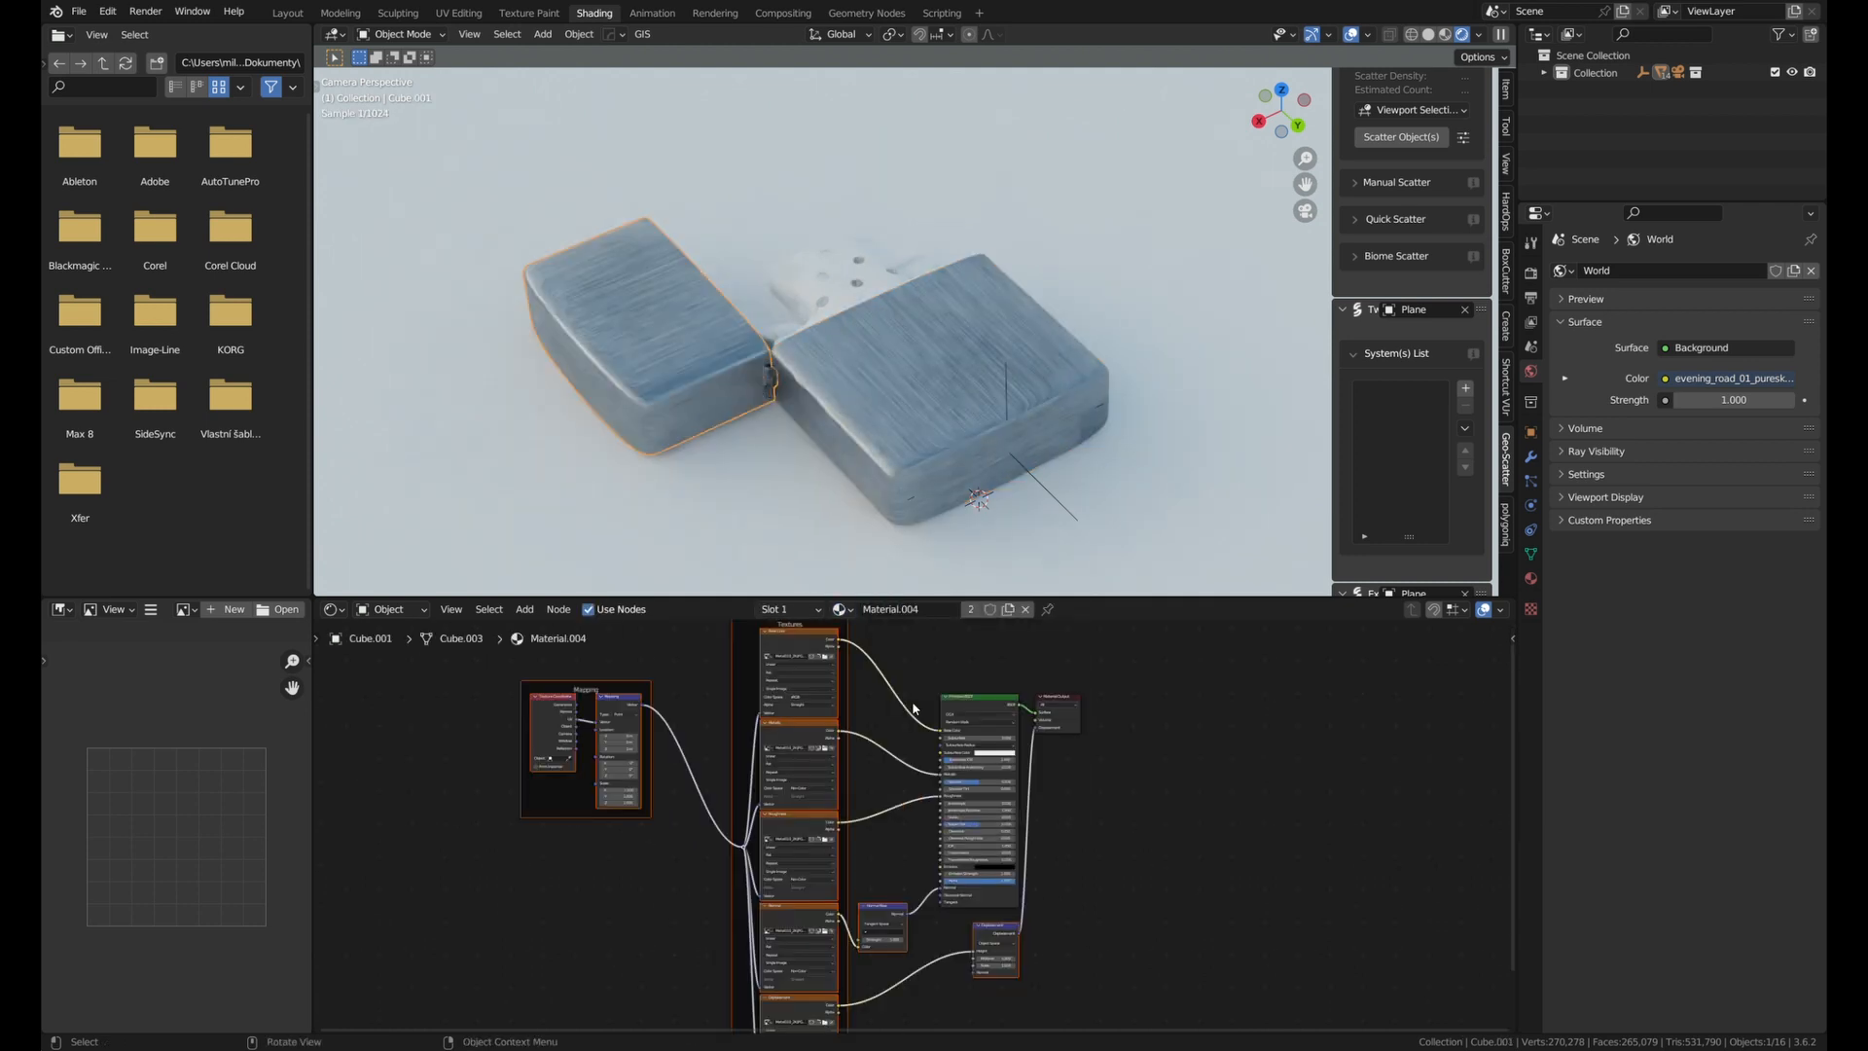
UV-unwrap the whole perforated chimney mesh with Cube Projection.
key("Tab")
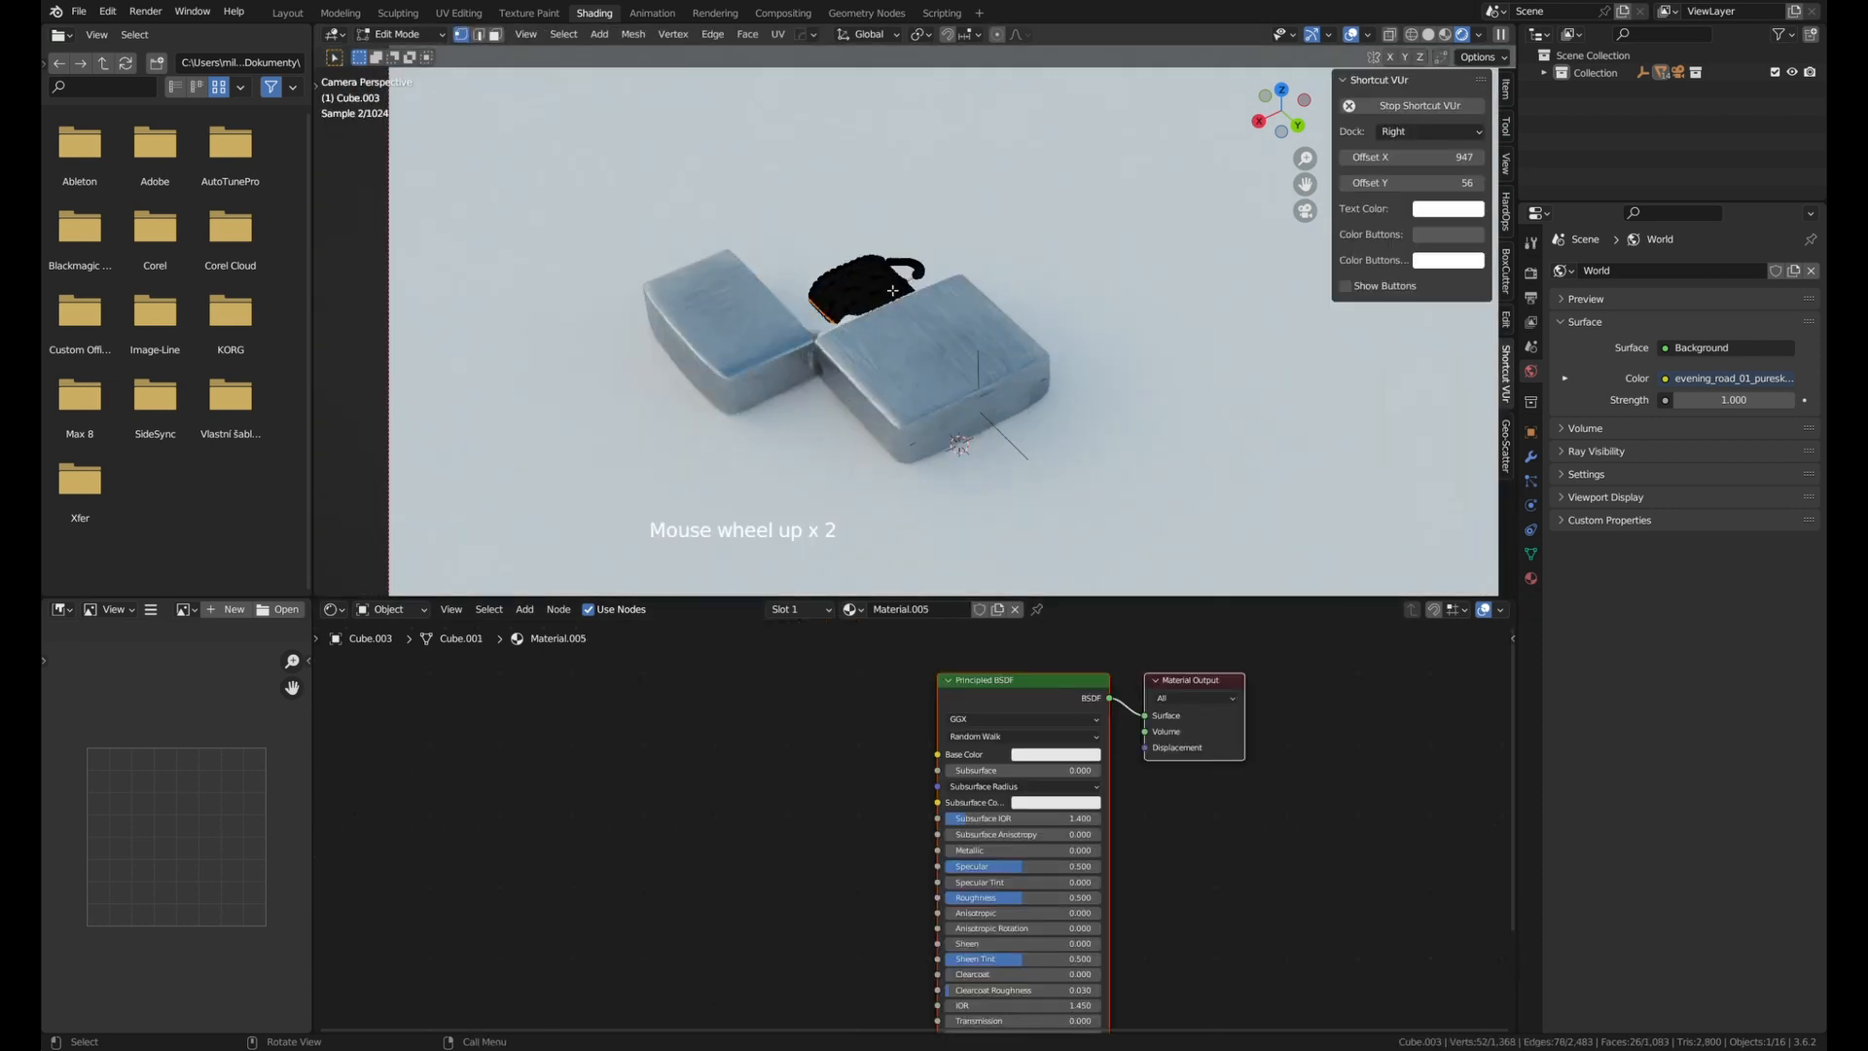
double_click(888, 290)
key("u")
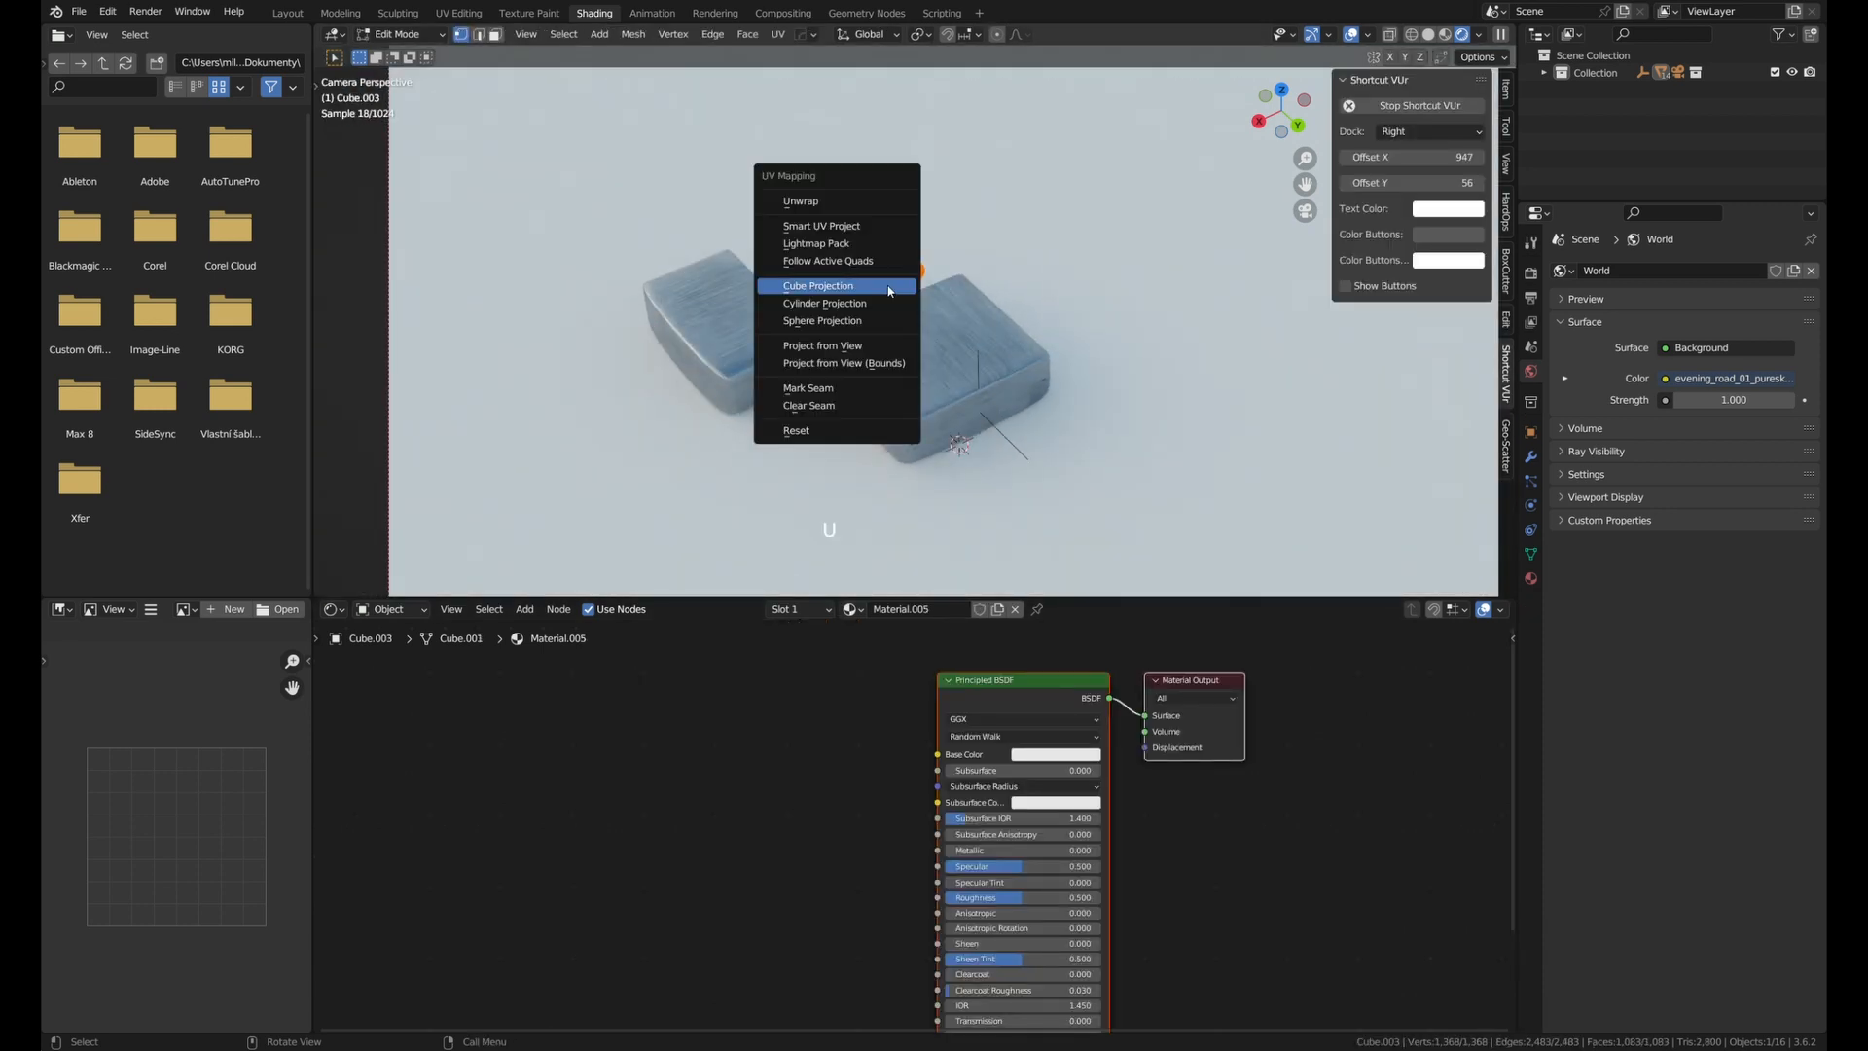
left_click(821, 289)
key("Tab")
Load the Metal005 2K texture set into the chimney's material and scale its UV layout.
left_click(1025, 682)
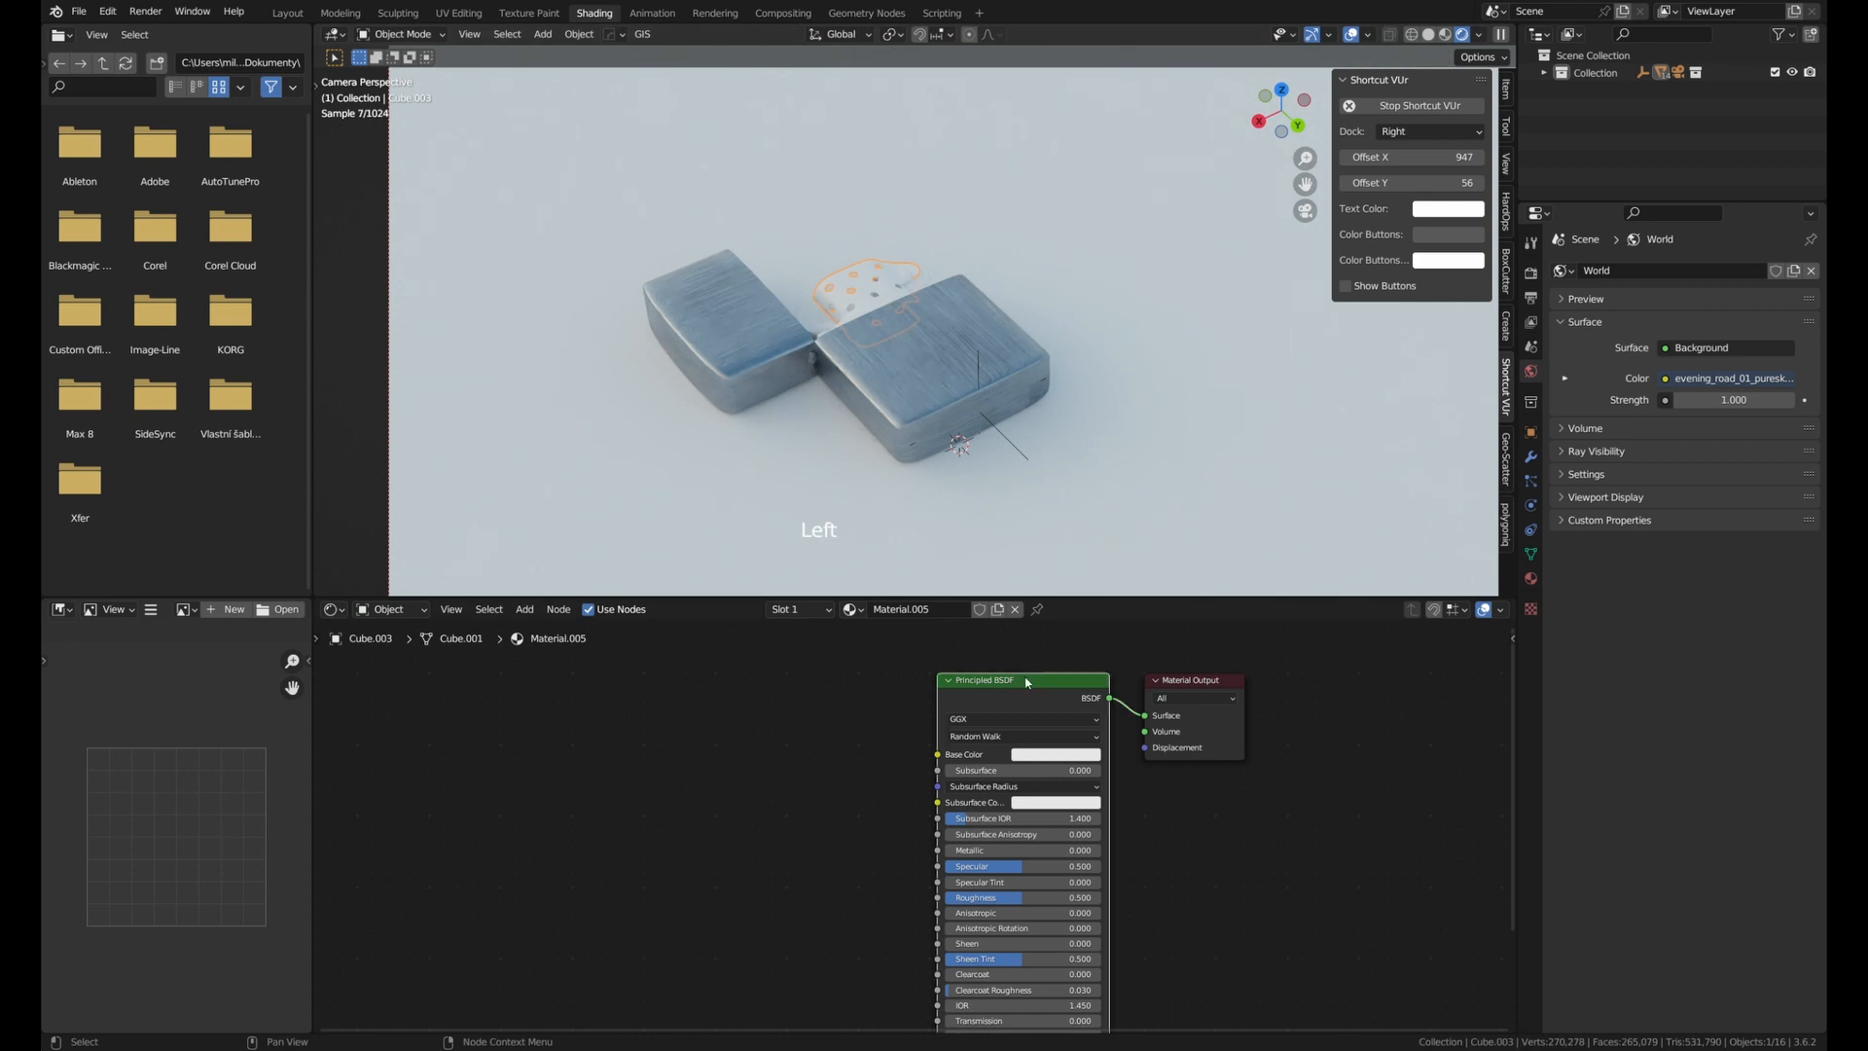
scroll(852, 377, "up", 4)
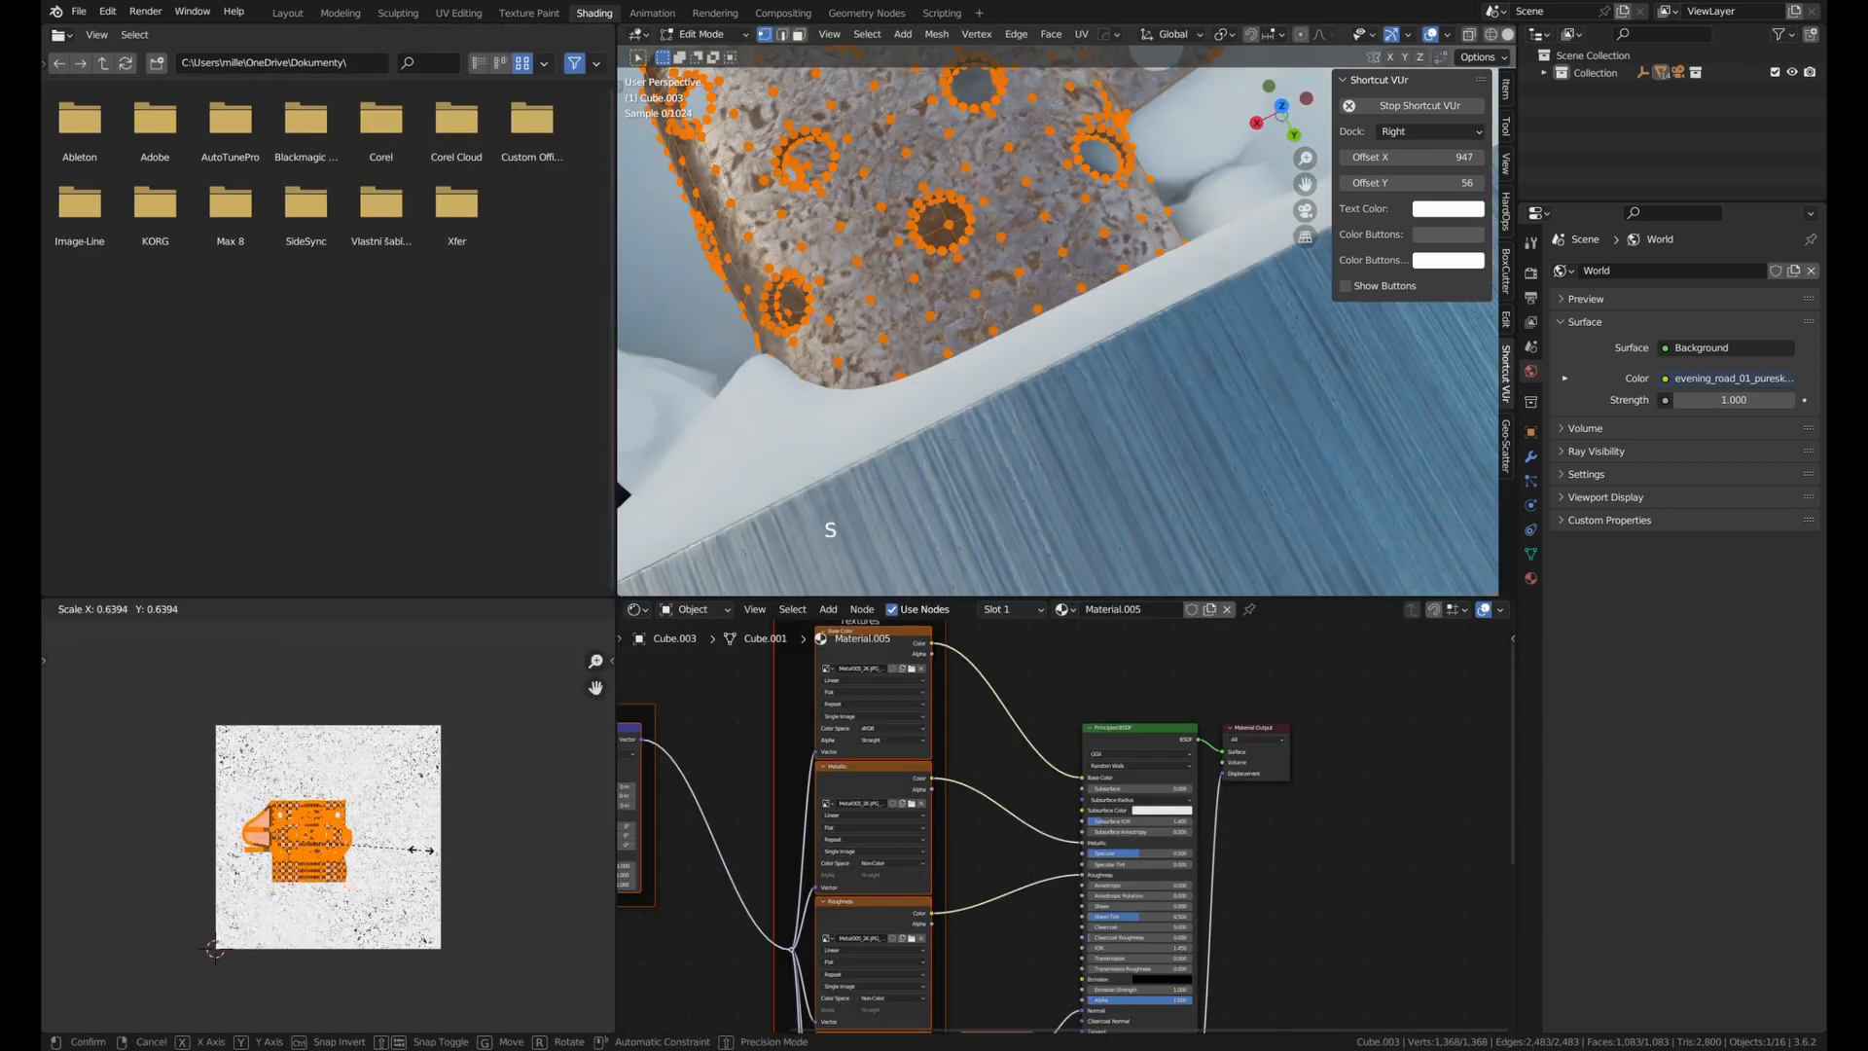
key("Tab")
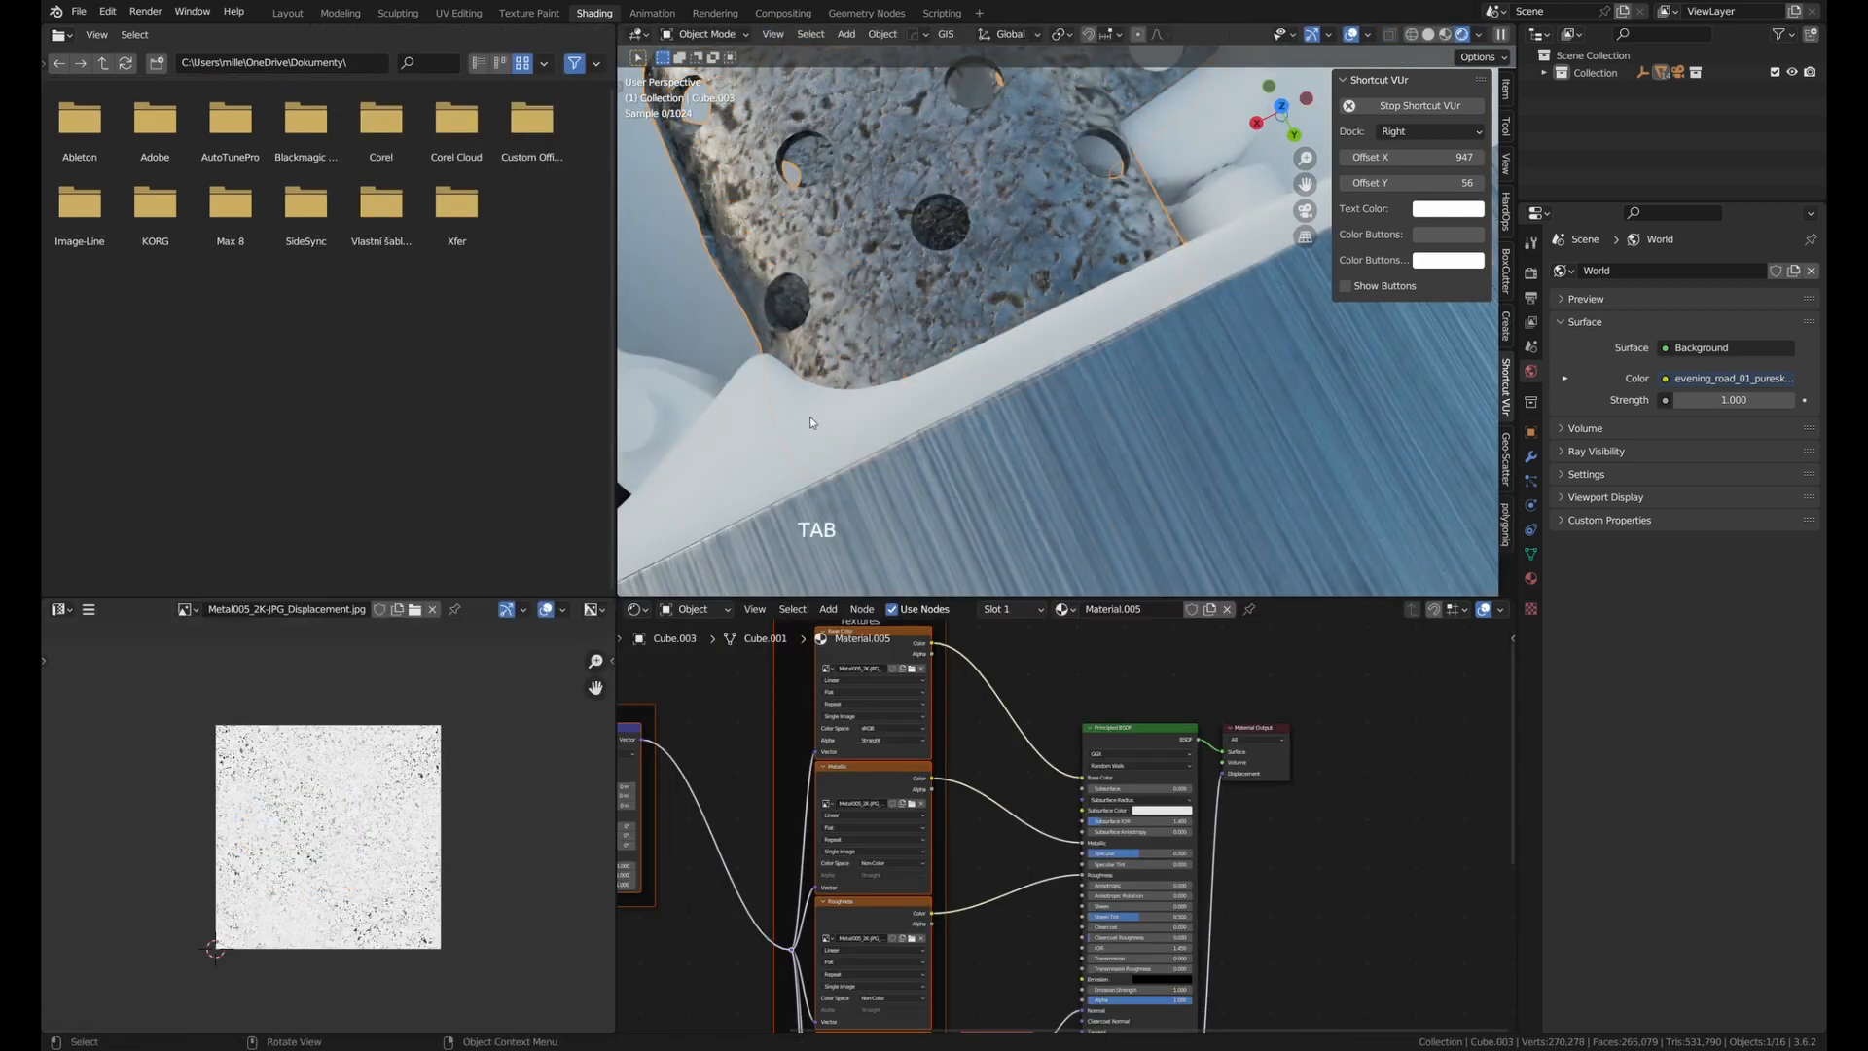
Inspect the lighter's small parts in solid shading and apply the rusty Metal022 4K texture set to the flint wheel.
scroll(809, 416, "down", 6)
middle_click_drag(810, 416, 1112, 252)
left_click(1429, 34)
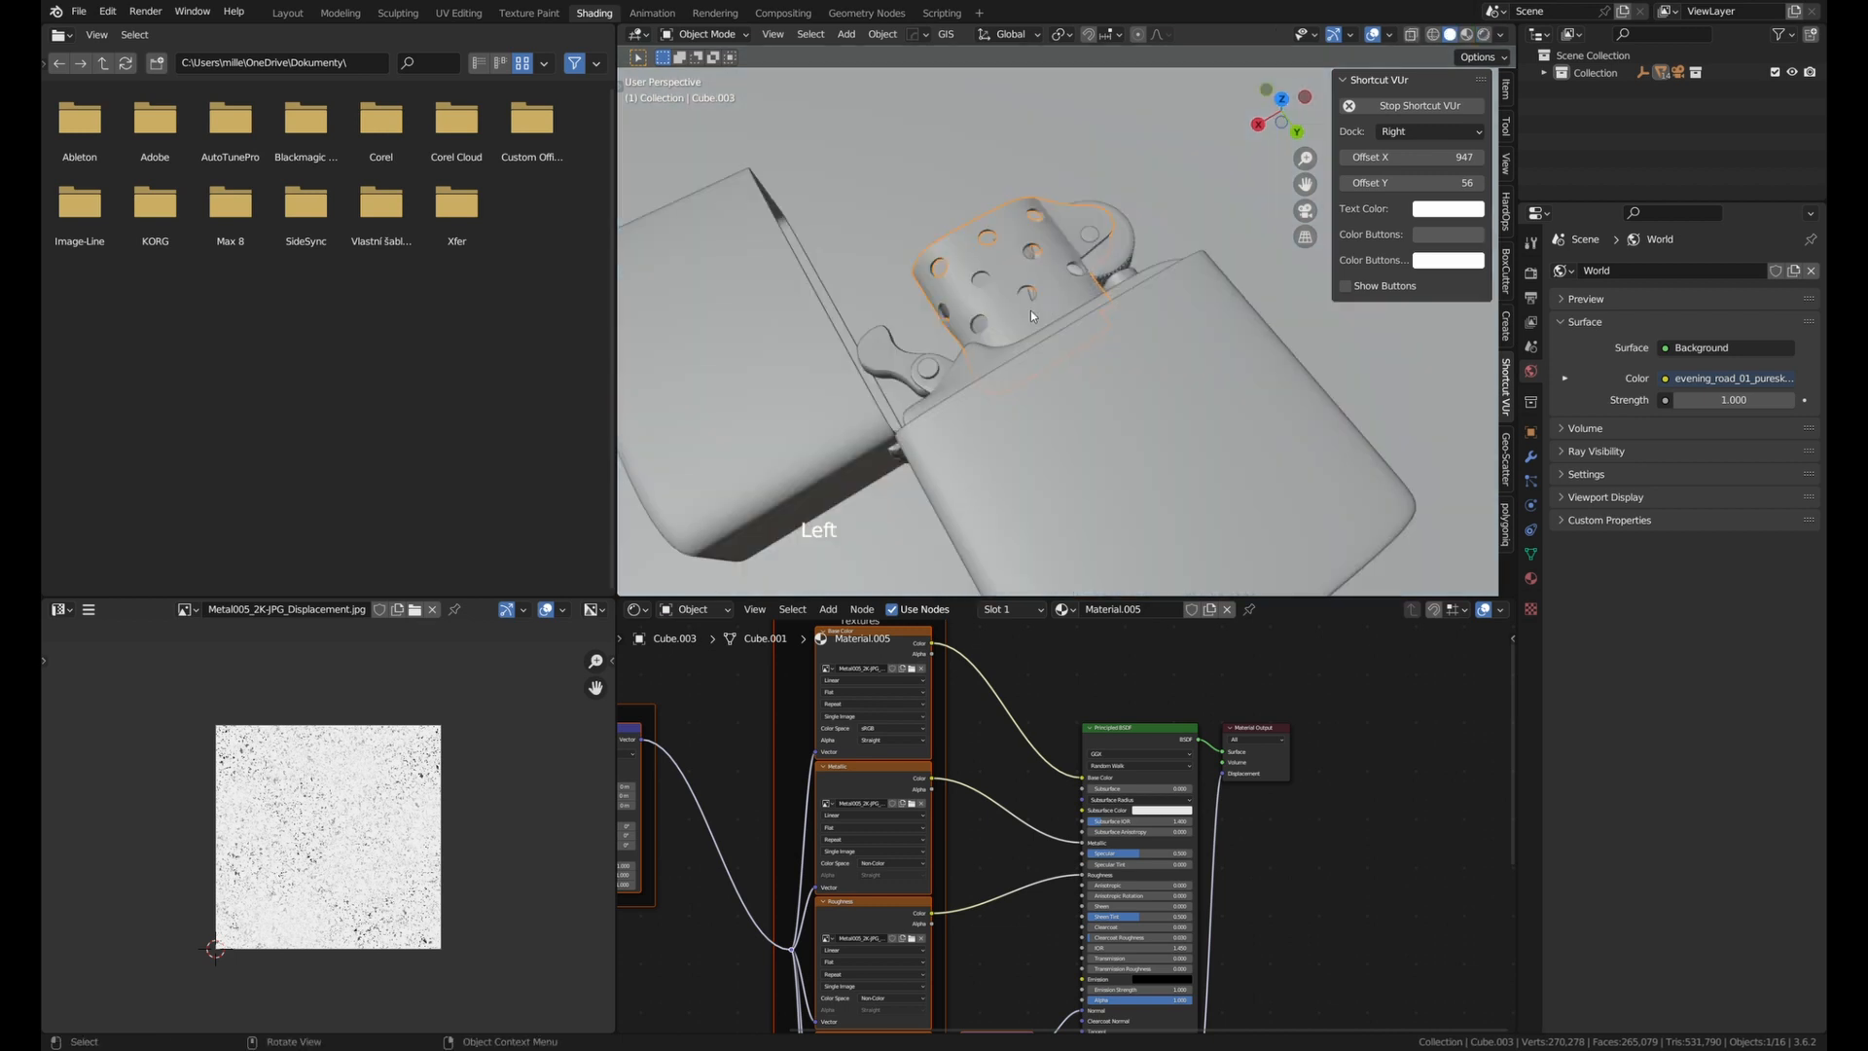
middle_click_drag(1043, 317, 1059, 424)
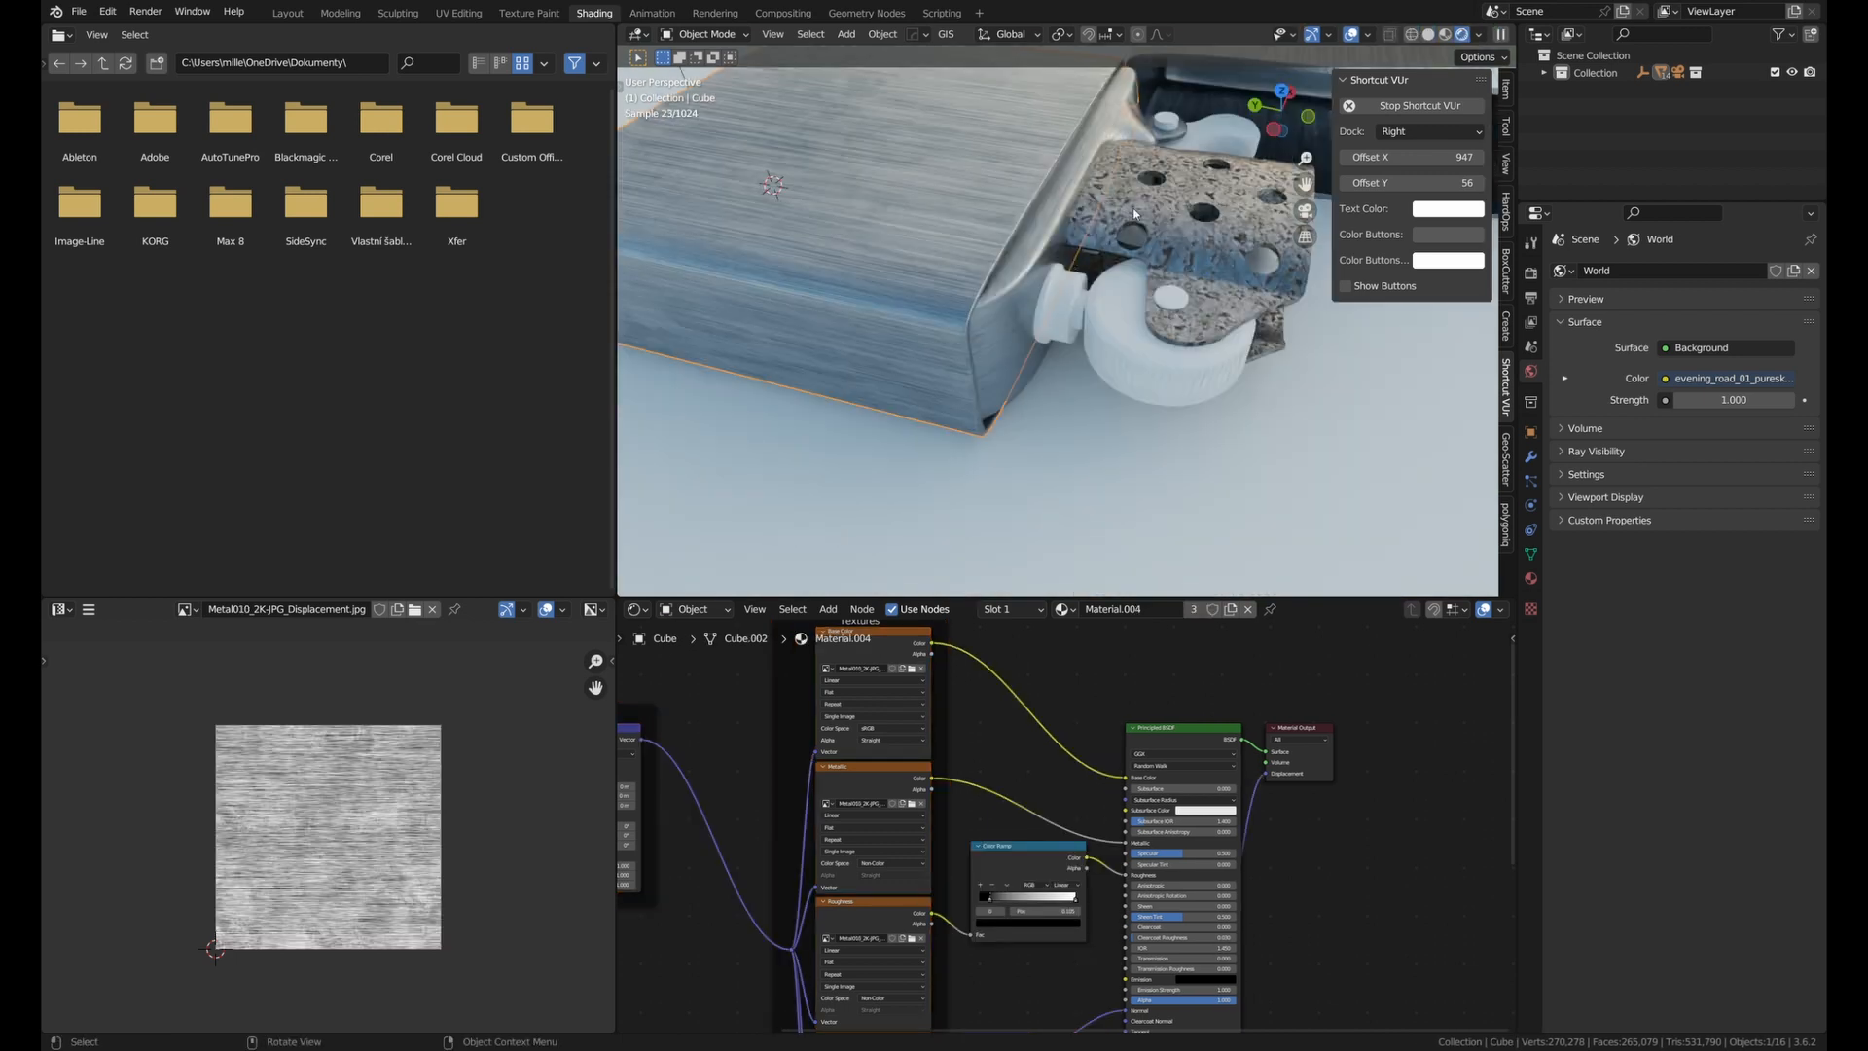
left_click(1134, 214)
left_click(996, 325)
scroll(1013, 683, "down", 14)
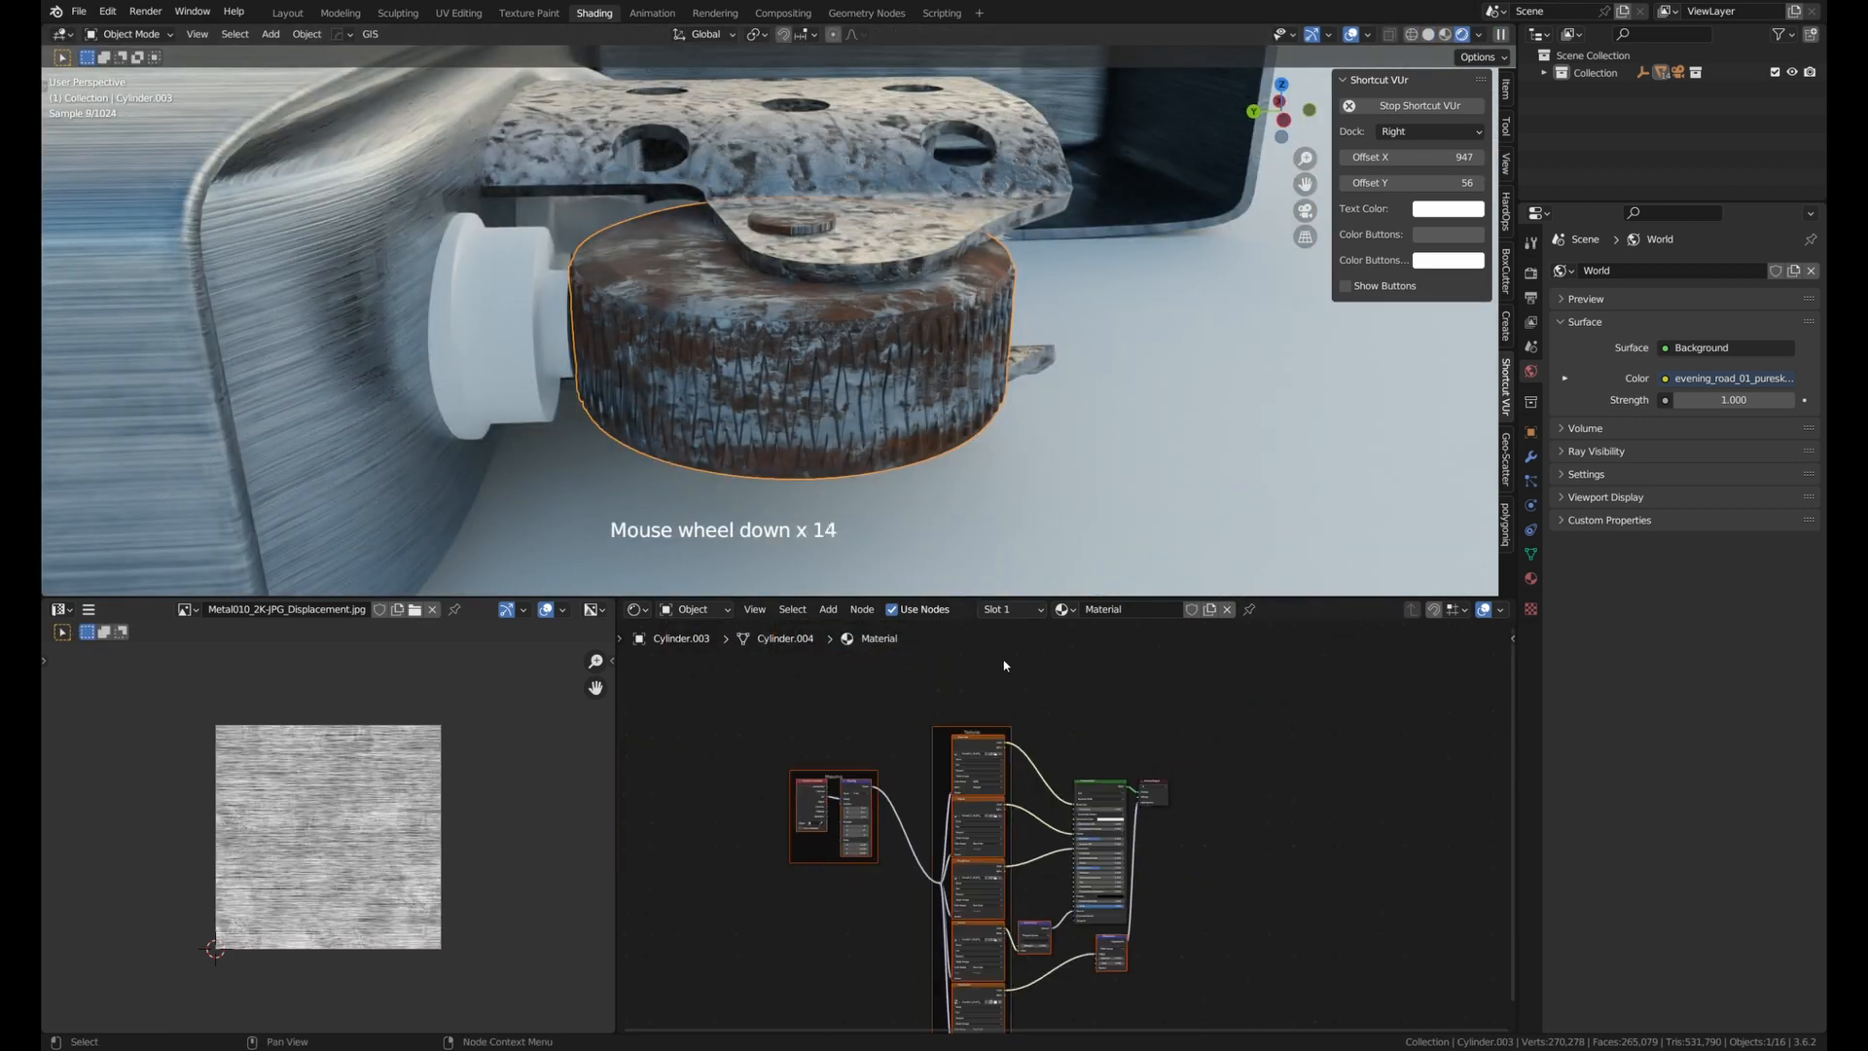
Check the flint wheel's full UV layout against its texture.
middle_click_drag(811, 283, 853, 331)
key("Tab")
key("a")
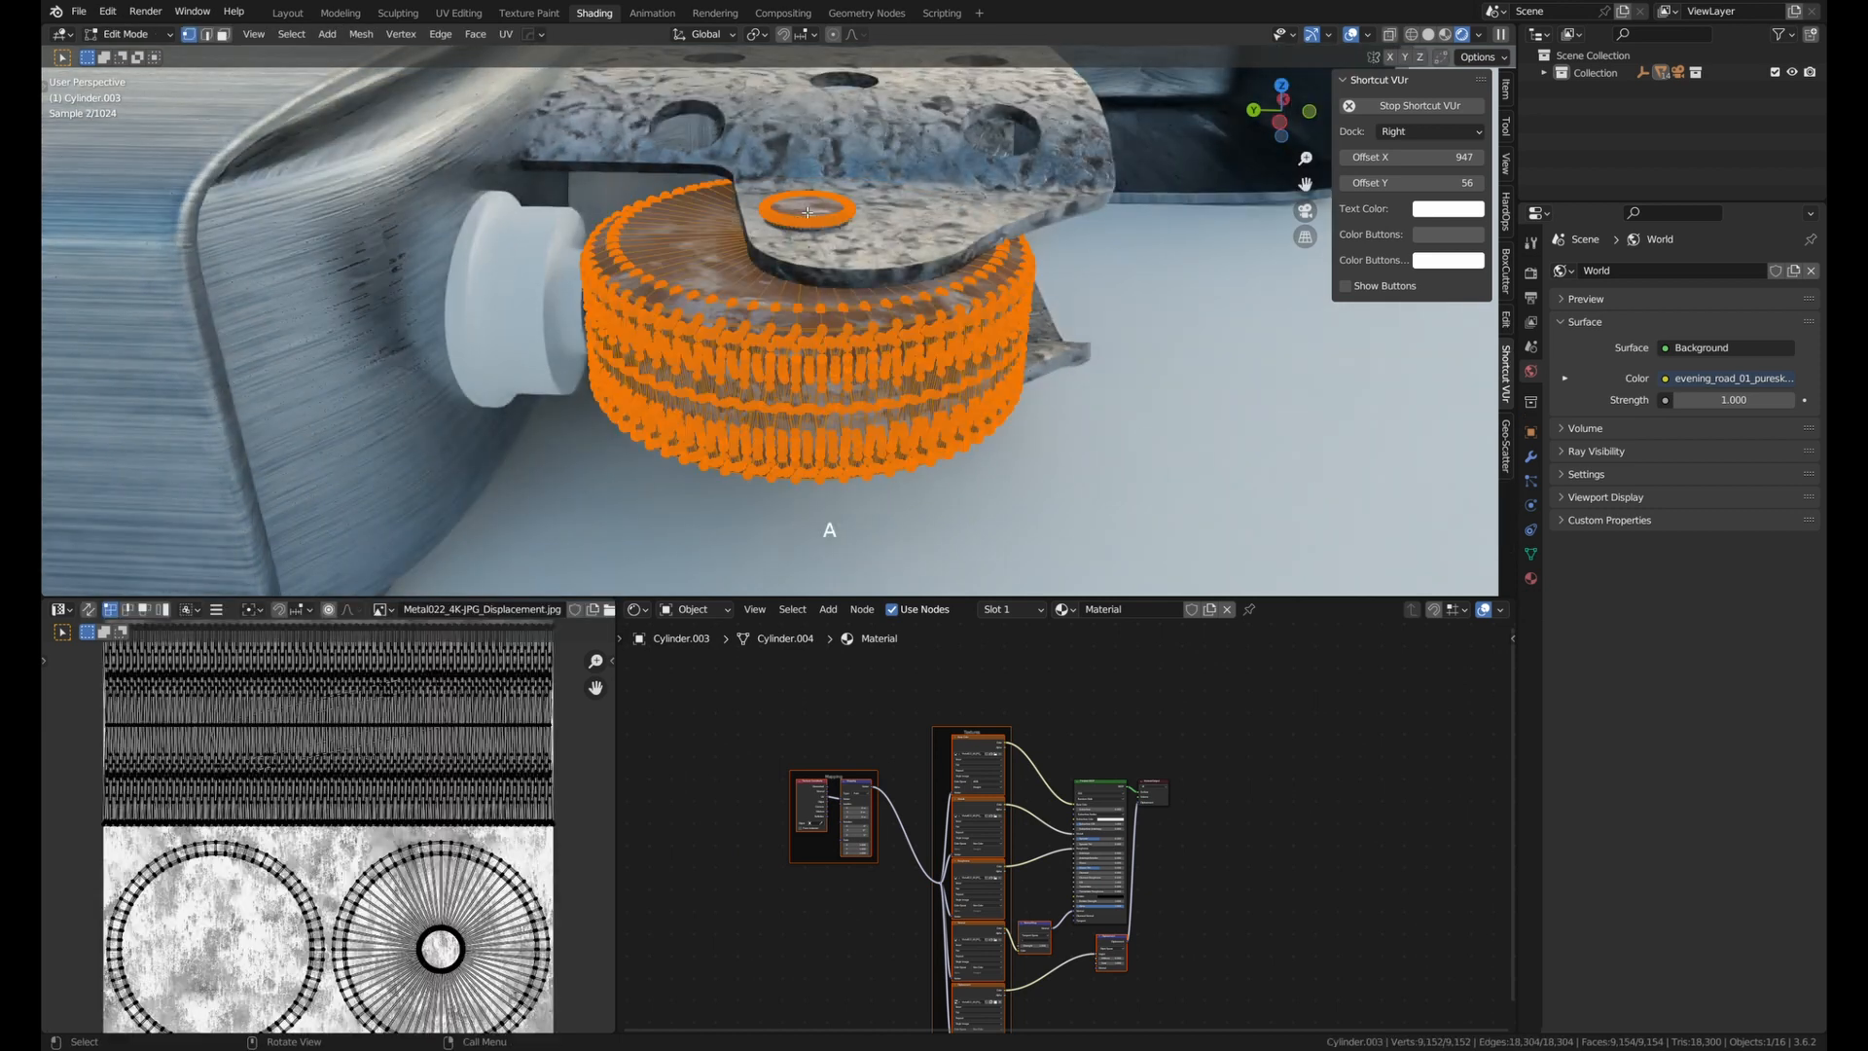
key("Tab")
Assign the existing Material.005 metal to the white cylindrical pin beside the flint wheel.
scroll(862, 345, "up", 1)
scroll(862, 345, "down", 4)
left_click(629, 306)
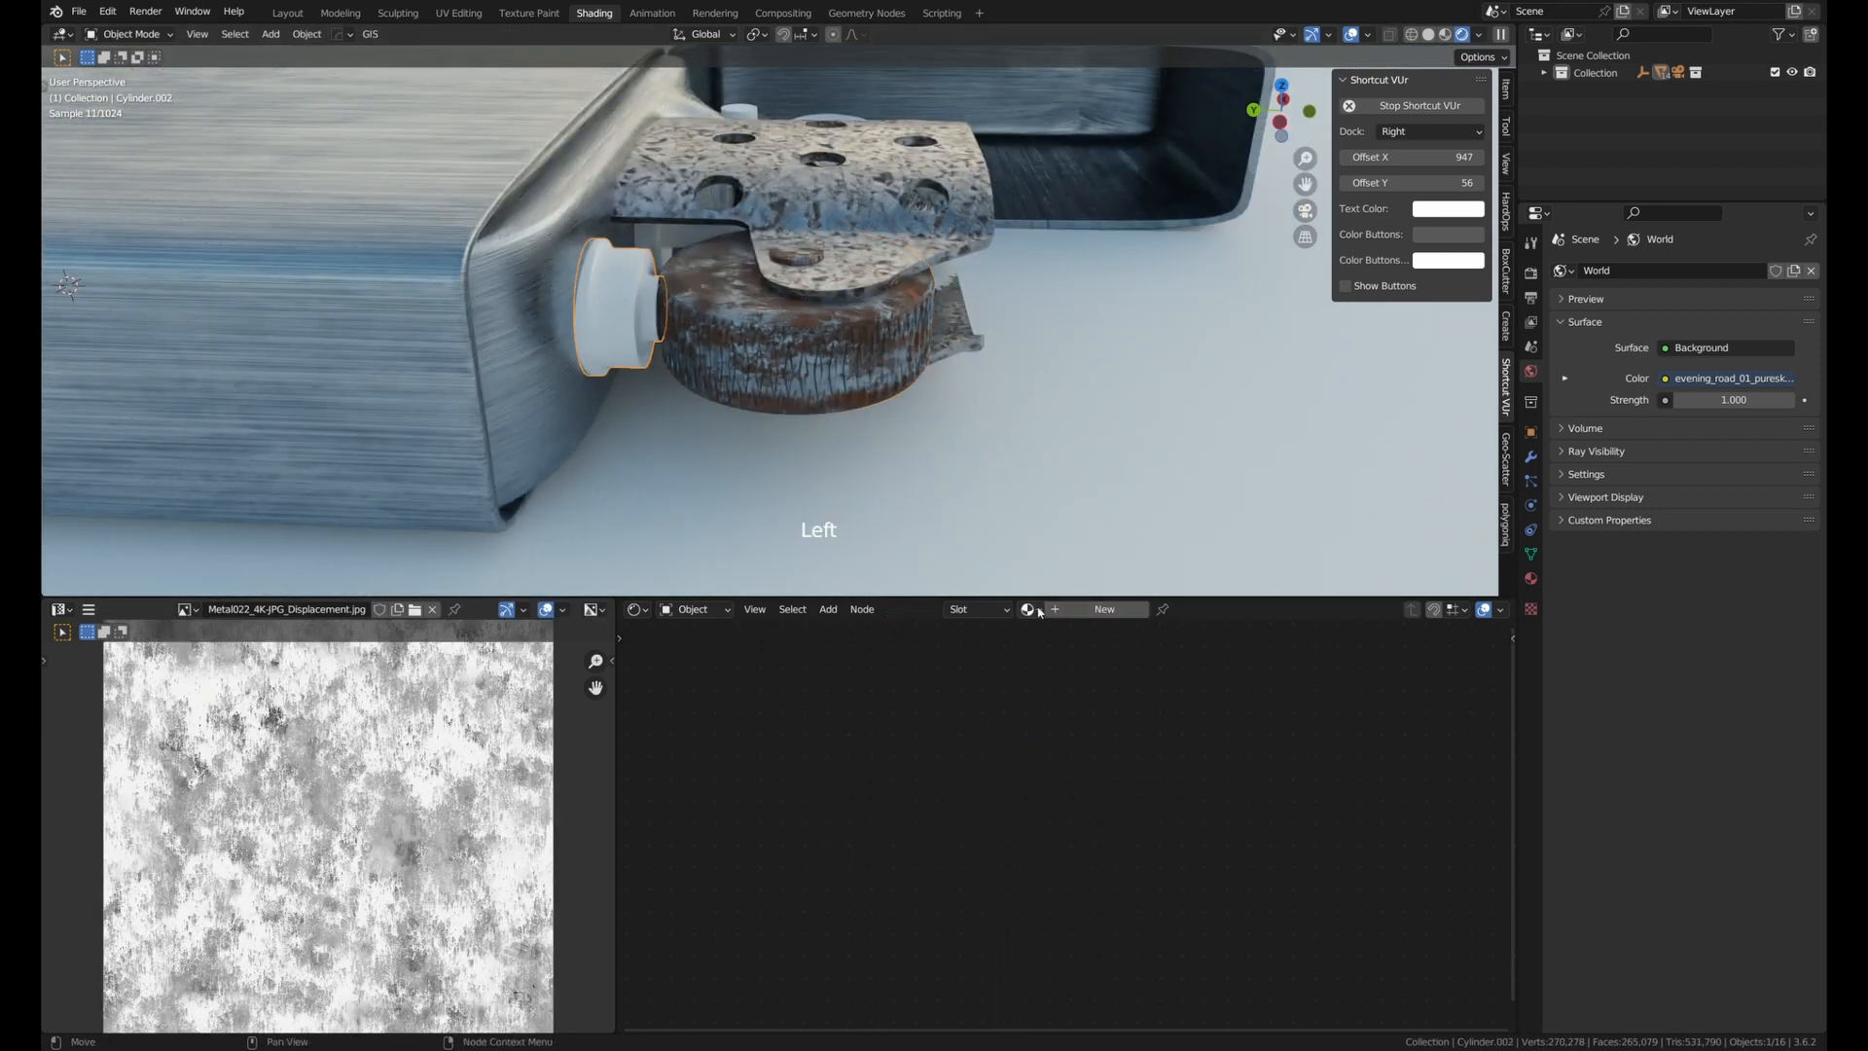
left_click(1064, 609)
left_click(1051, 670)
UV-unwrap the pin's whole mesh with Cube Projection and scale down its UV layout.
key("Tab")
key("a")
key("u")
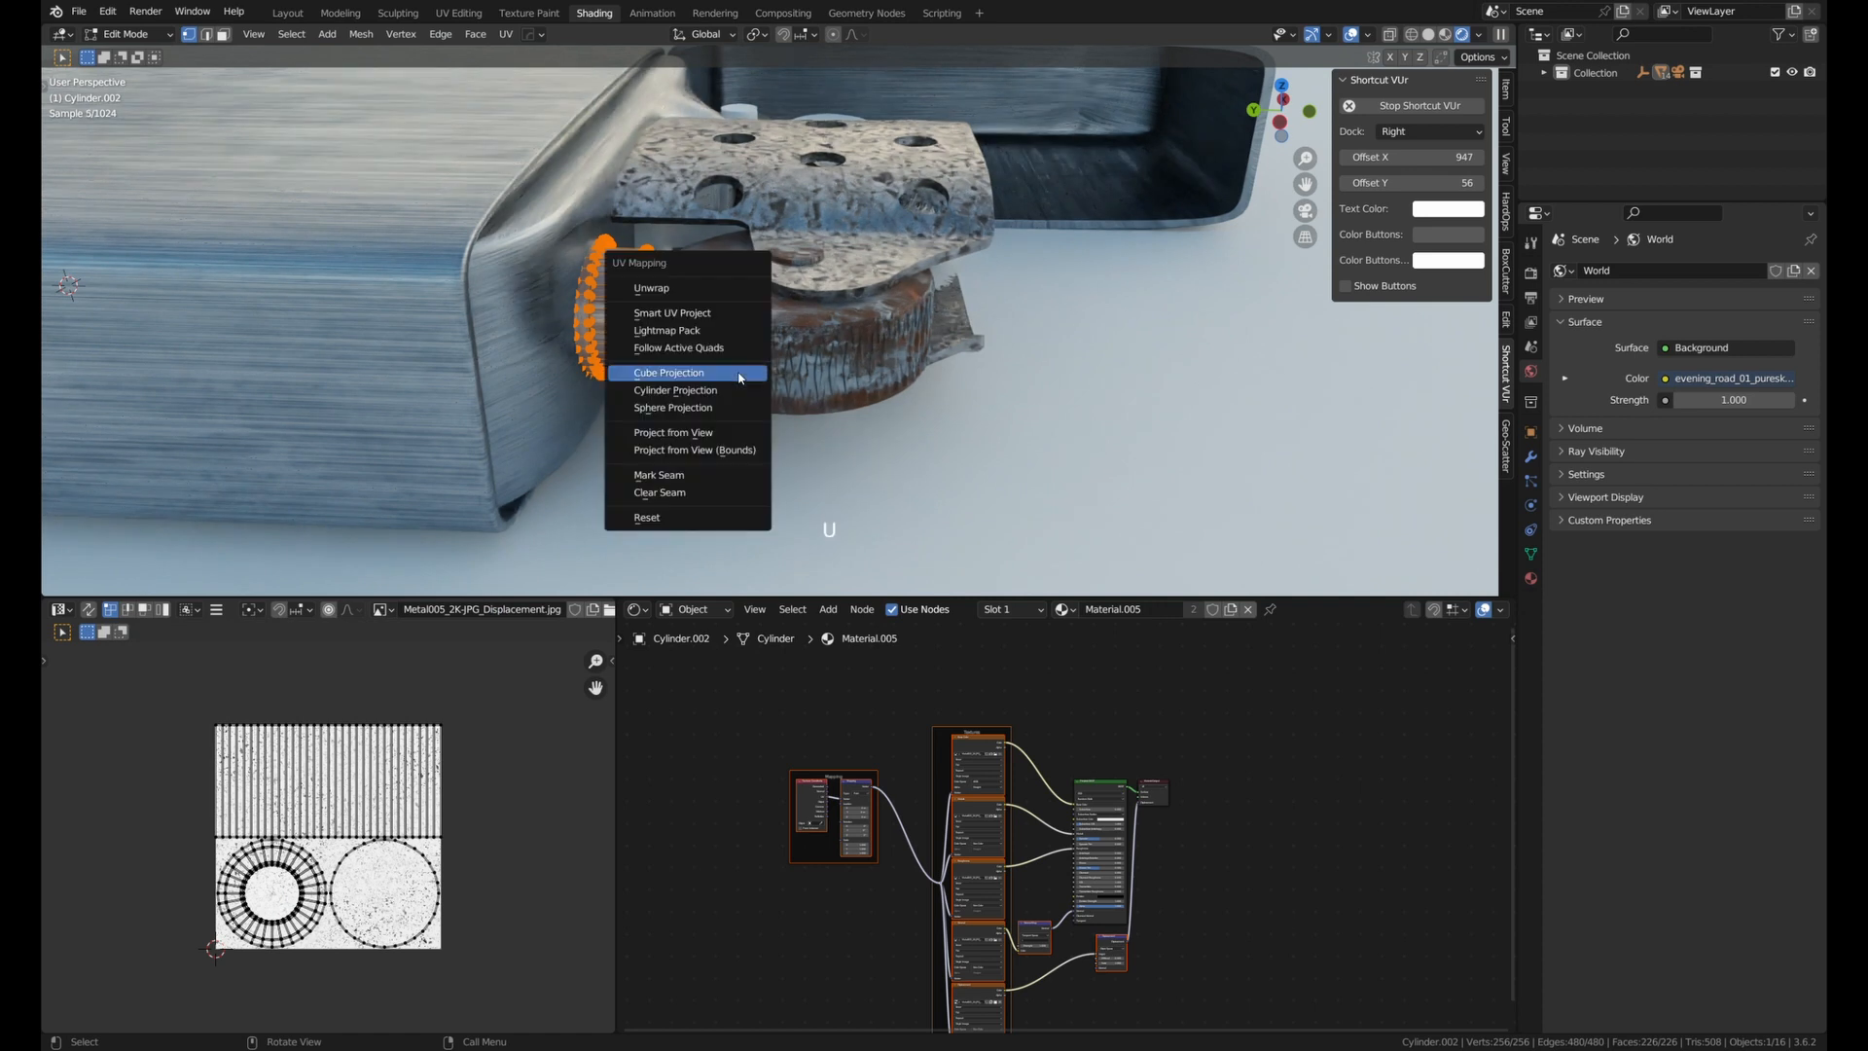
left_click(743, 378)
key("Tab")
key("Tab")
key("Tab")
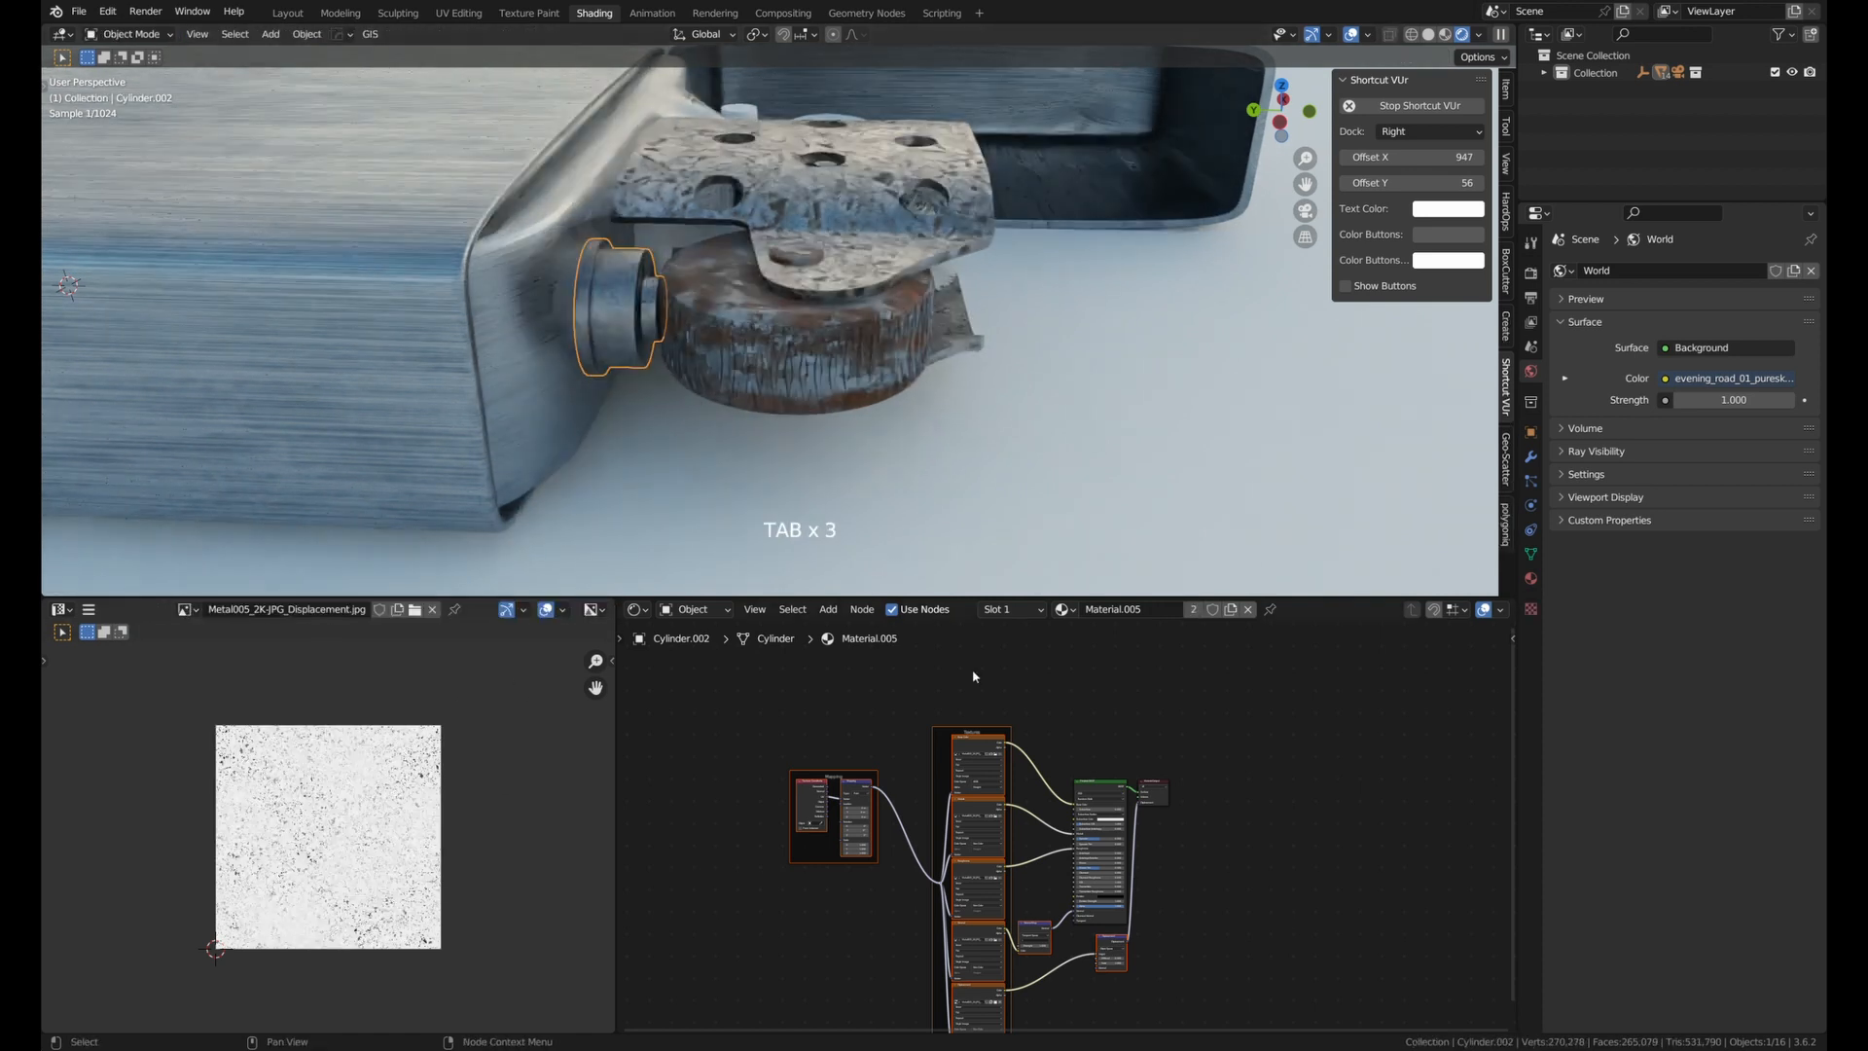
key("Tab")
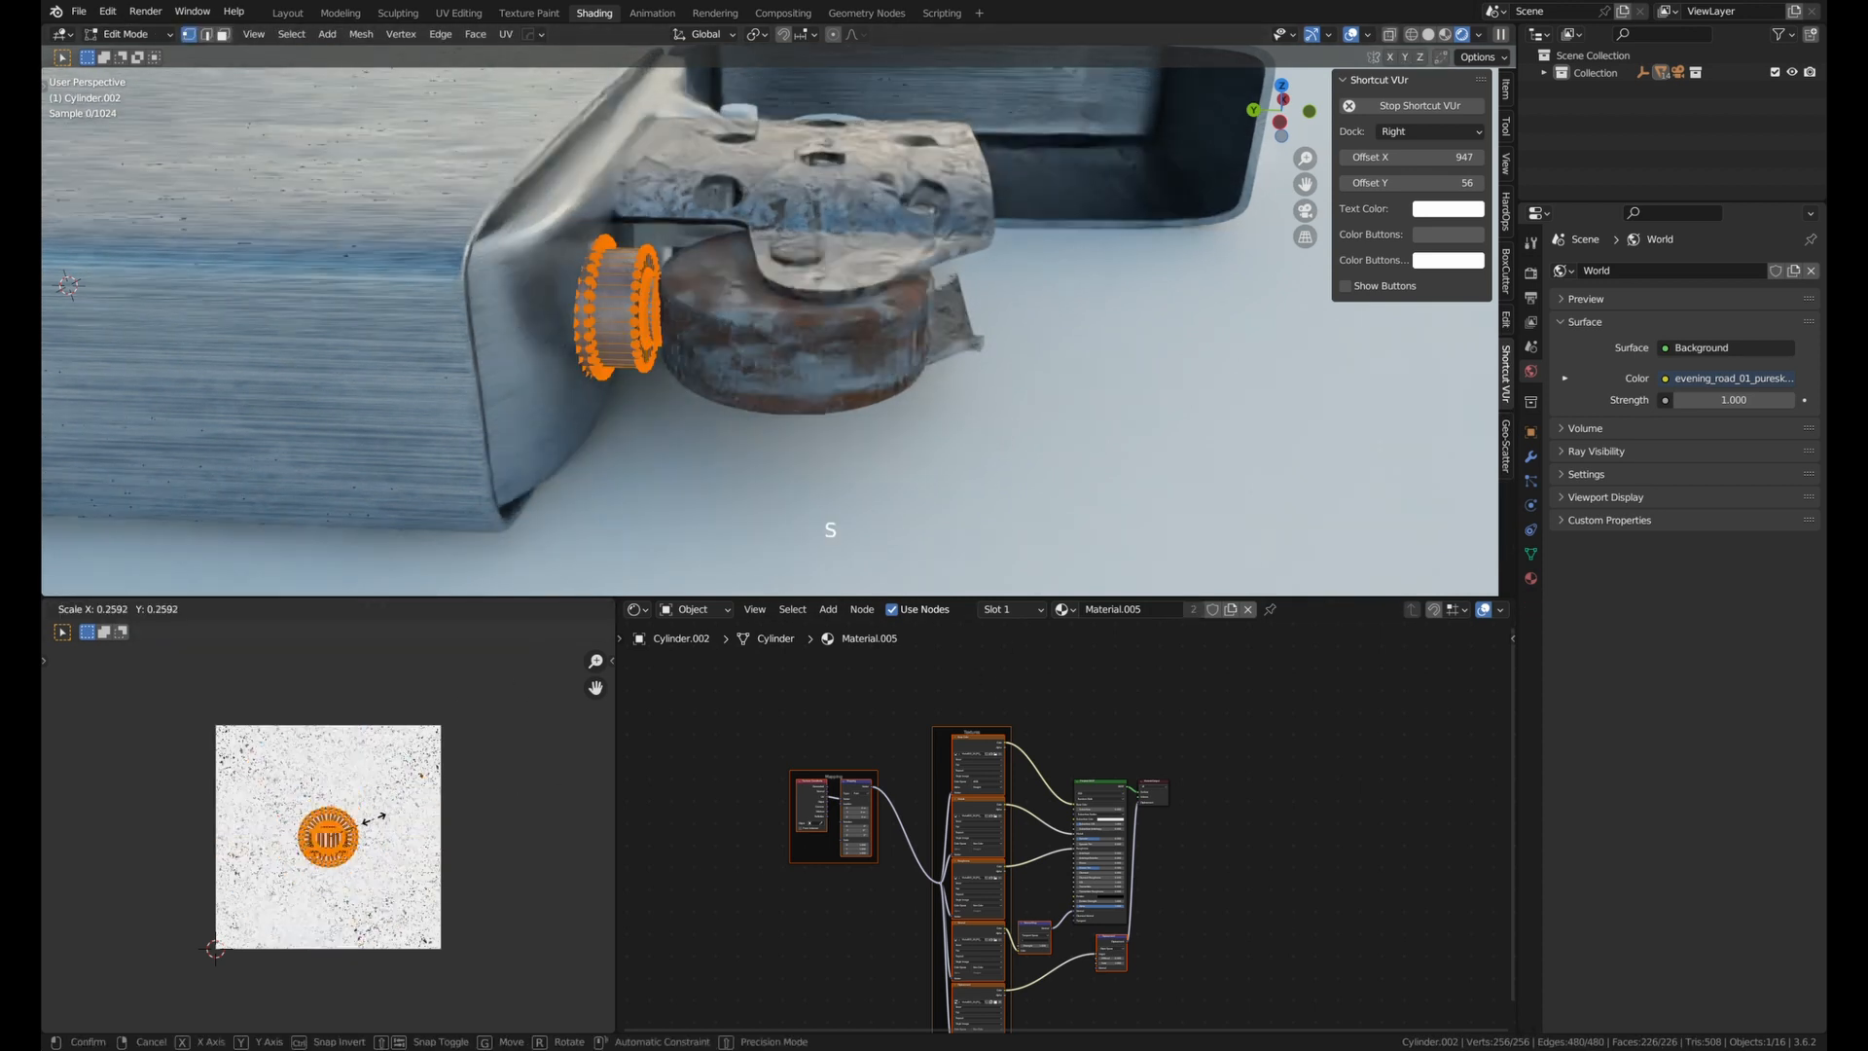
key("Tab")
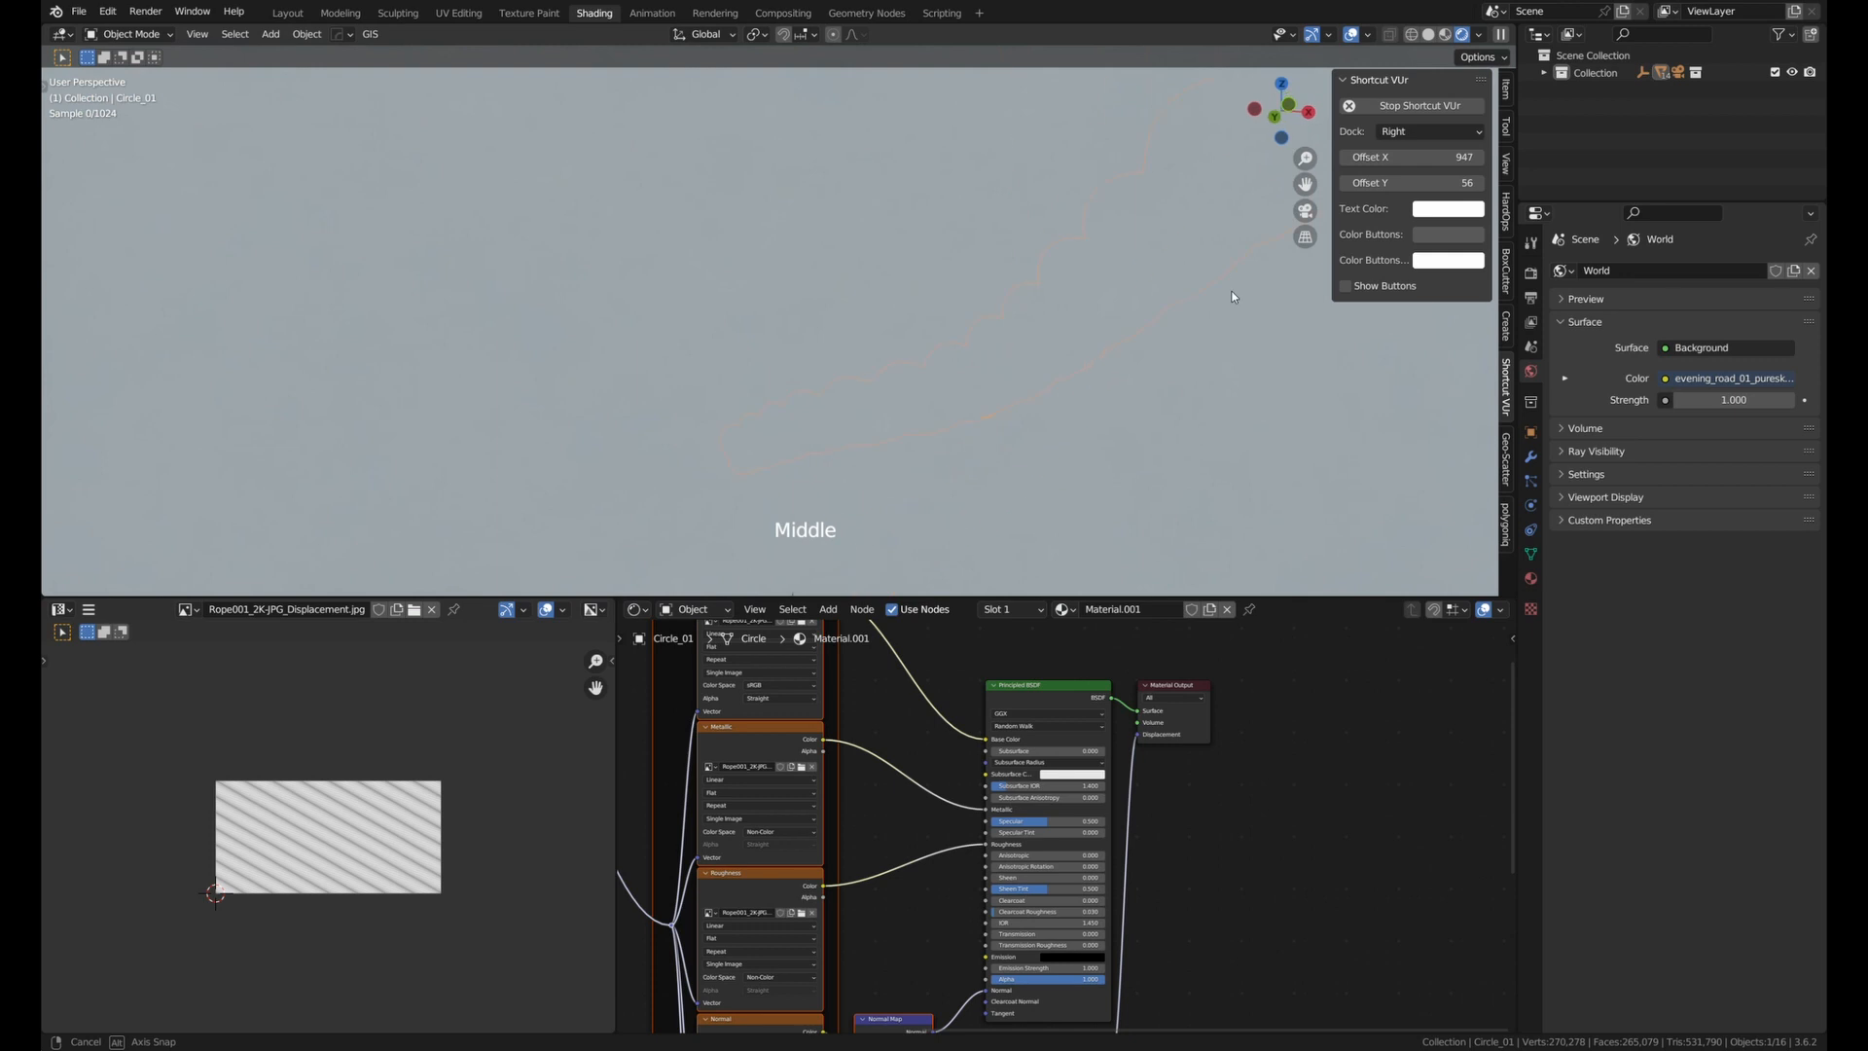
Enlarge the UV layout of the twisted wick rope slightly over its Rope001 texture.
middle_click_drag(1232, 290, 1089, 148)
left_click(1090, 148)
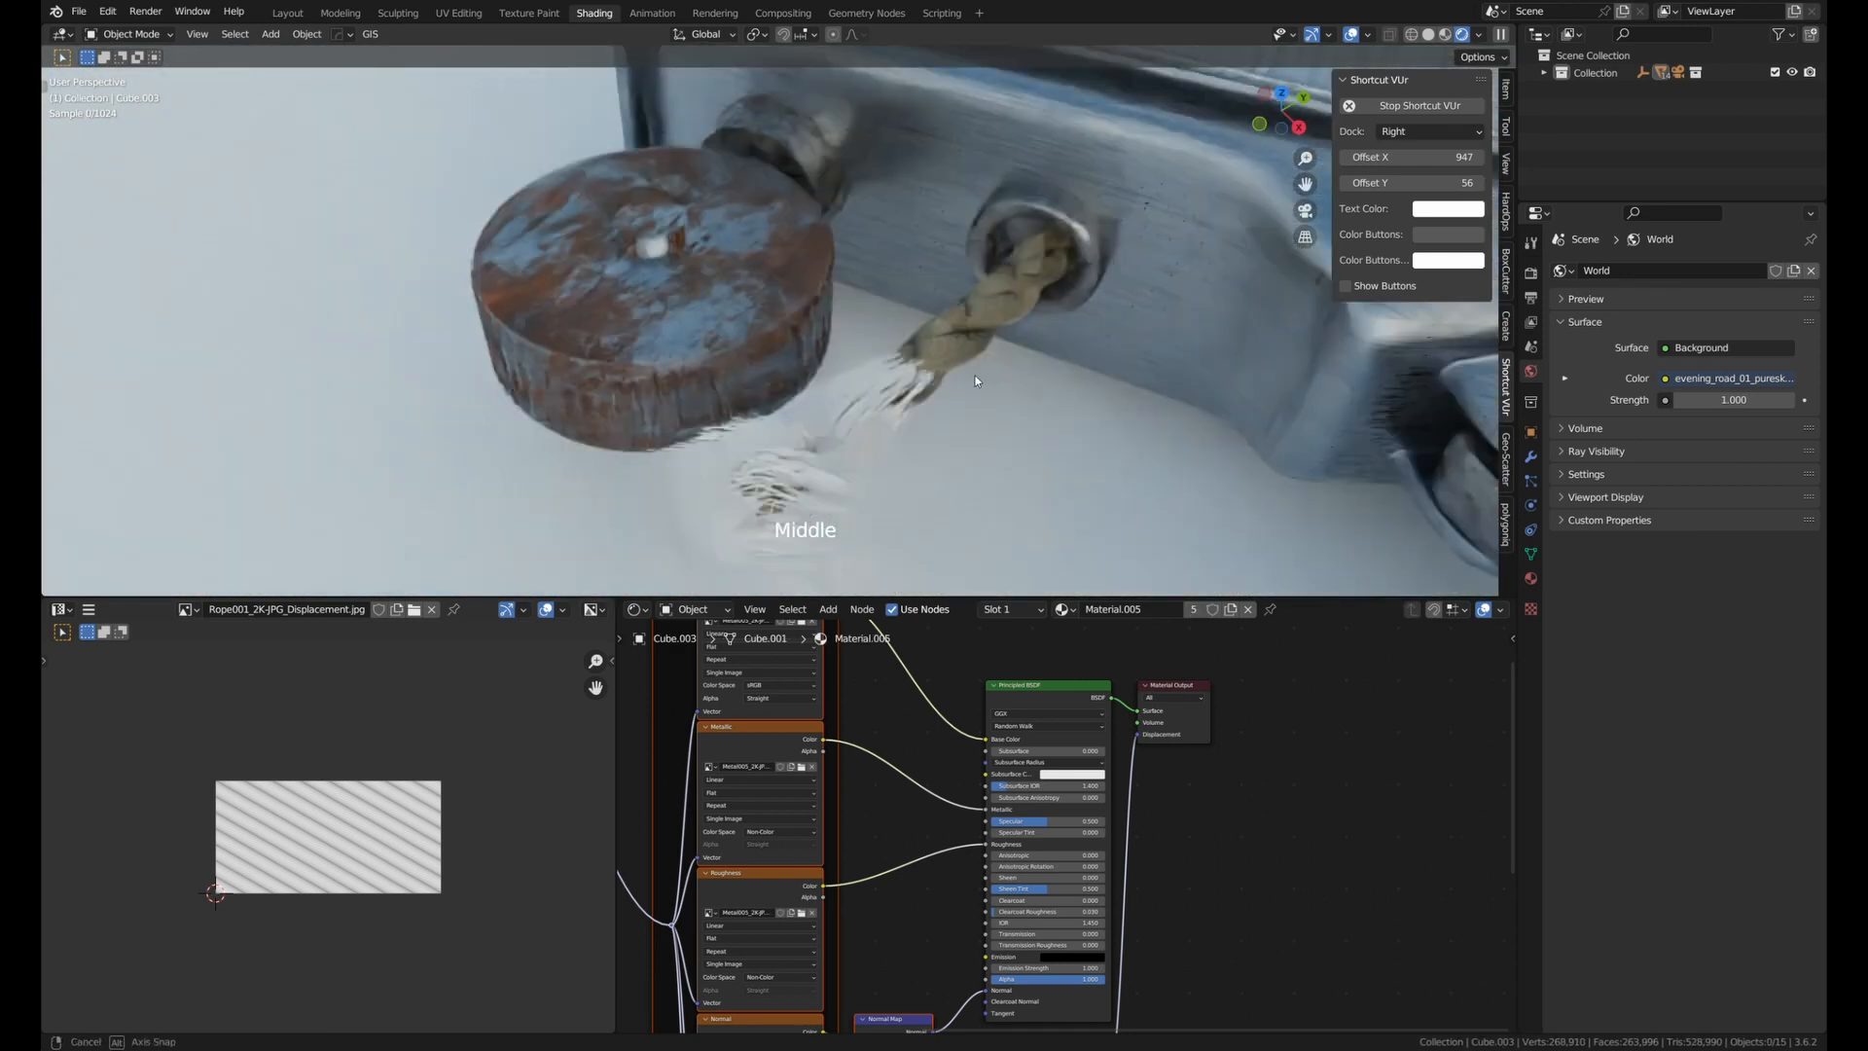
scroll(1011, 260, "up", 2)
left_click(1011, 261)
key("Tab")
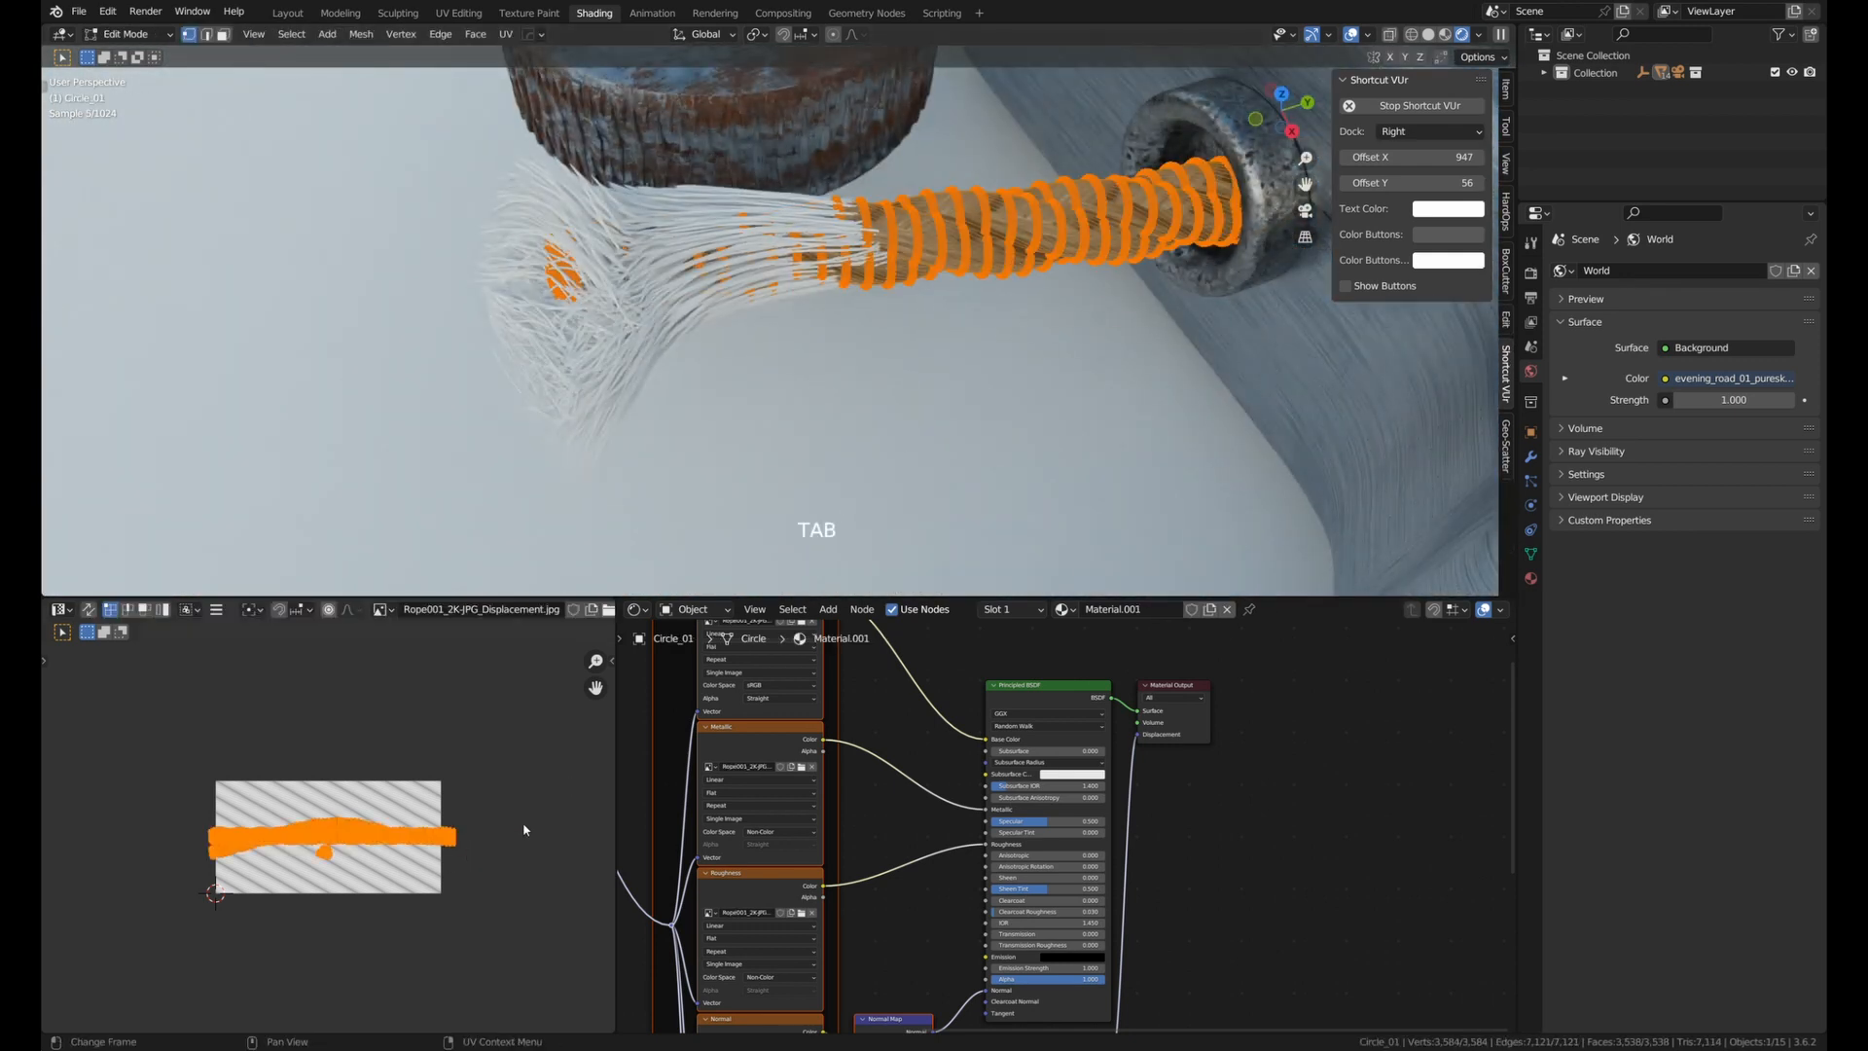
key("s")
left_click(539, 829)
Try Follow Active Quads unwrapping with Length Average on the wick rope and unwrap it again with another method.
middle_click_drag(1095, 230, 1080, 233)
key("u")
left_click(1079, 218)
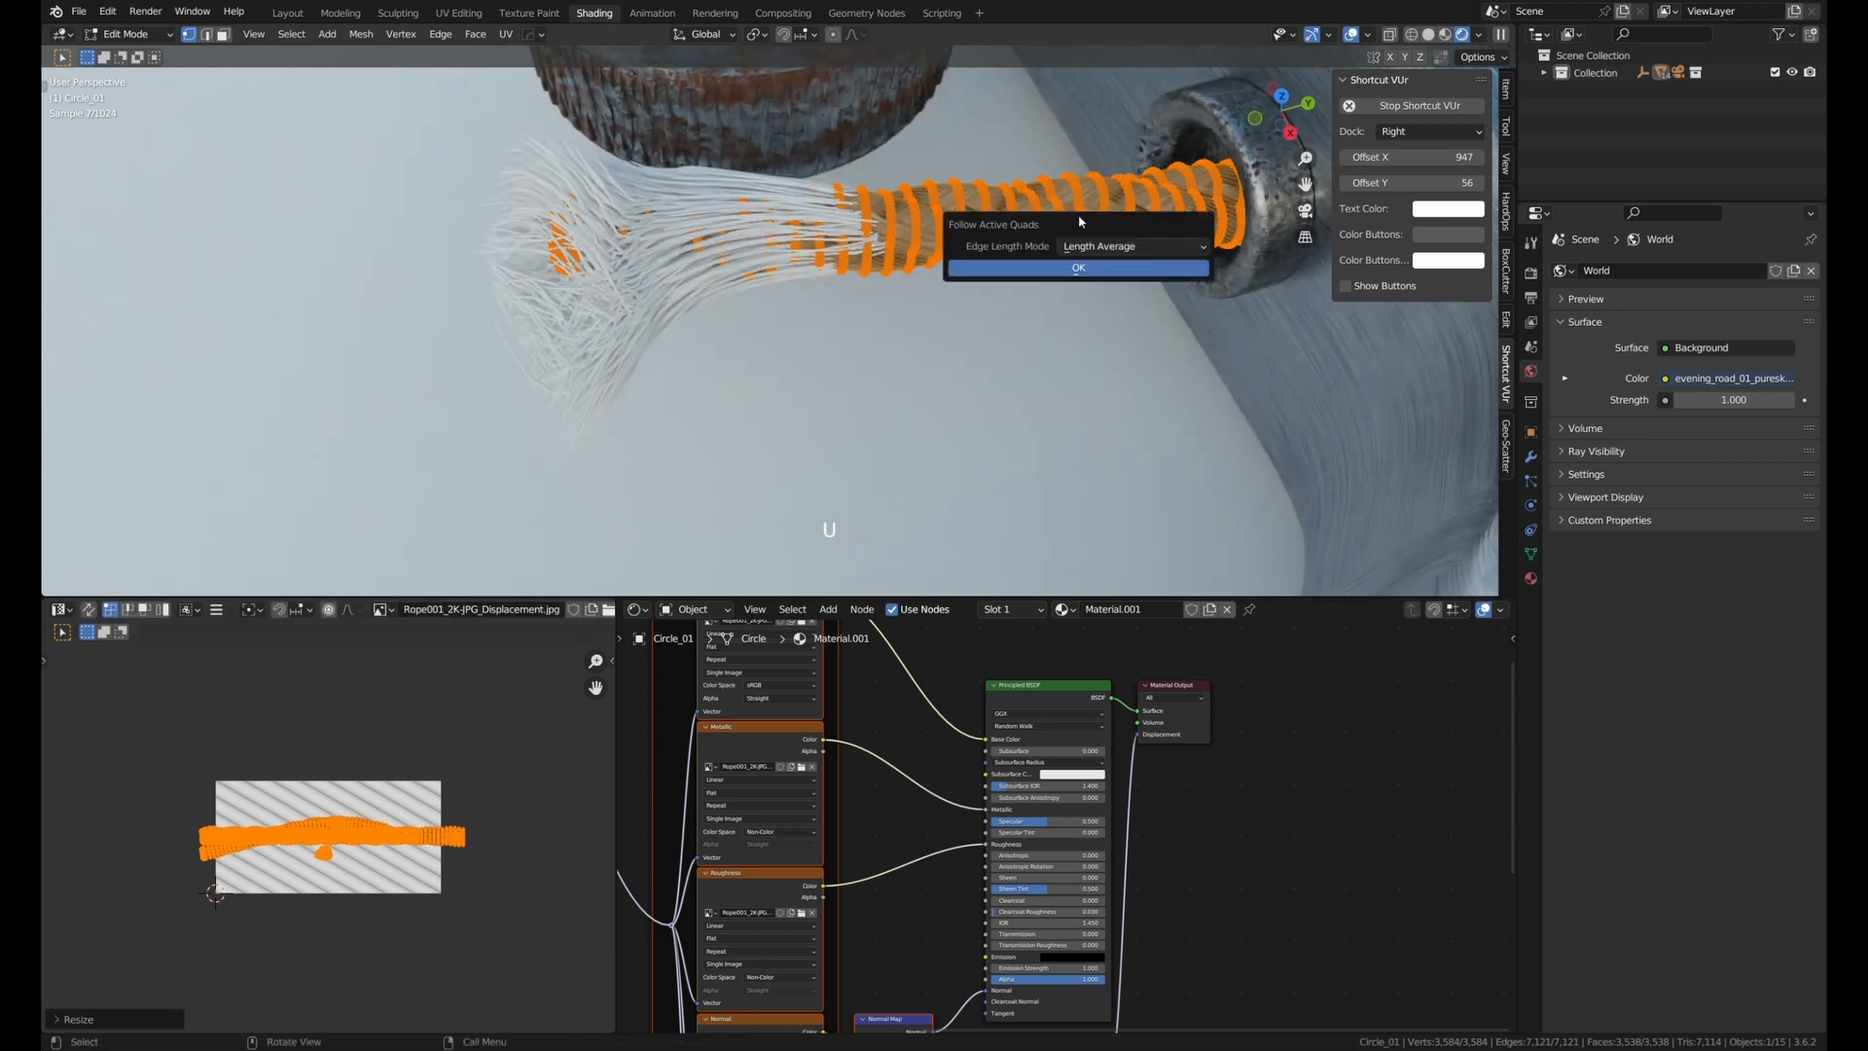
left_click(1075, 267)
key("u")
left_click(1049, 292)
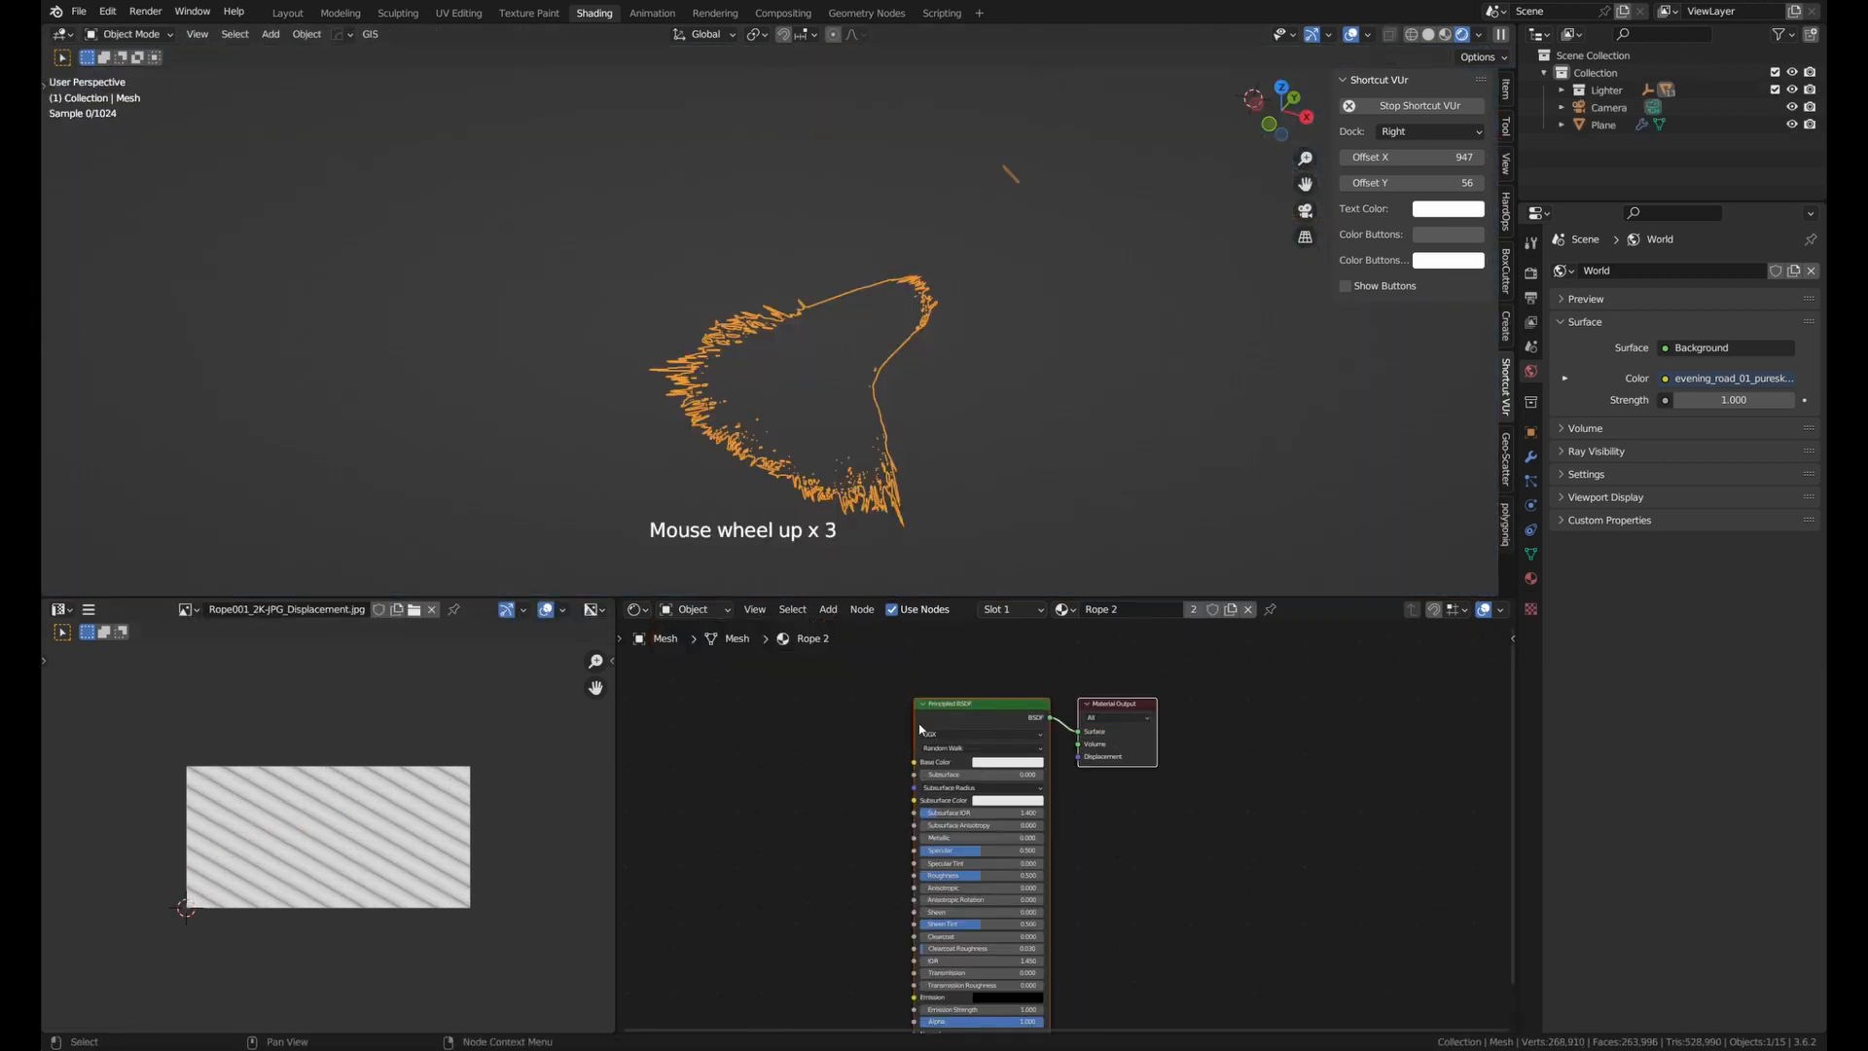
Set the Base Color of the frayed wick's Rope 2 material by sampling the twisted rope's colour.
left_click(977, 739)
left_click(1066, 670)
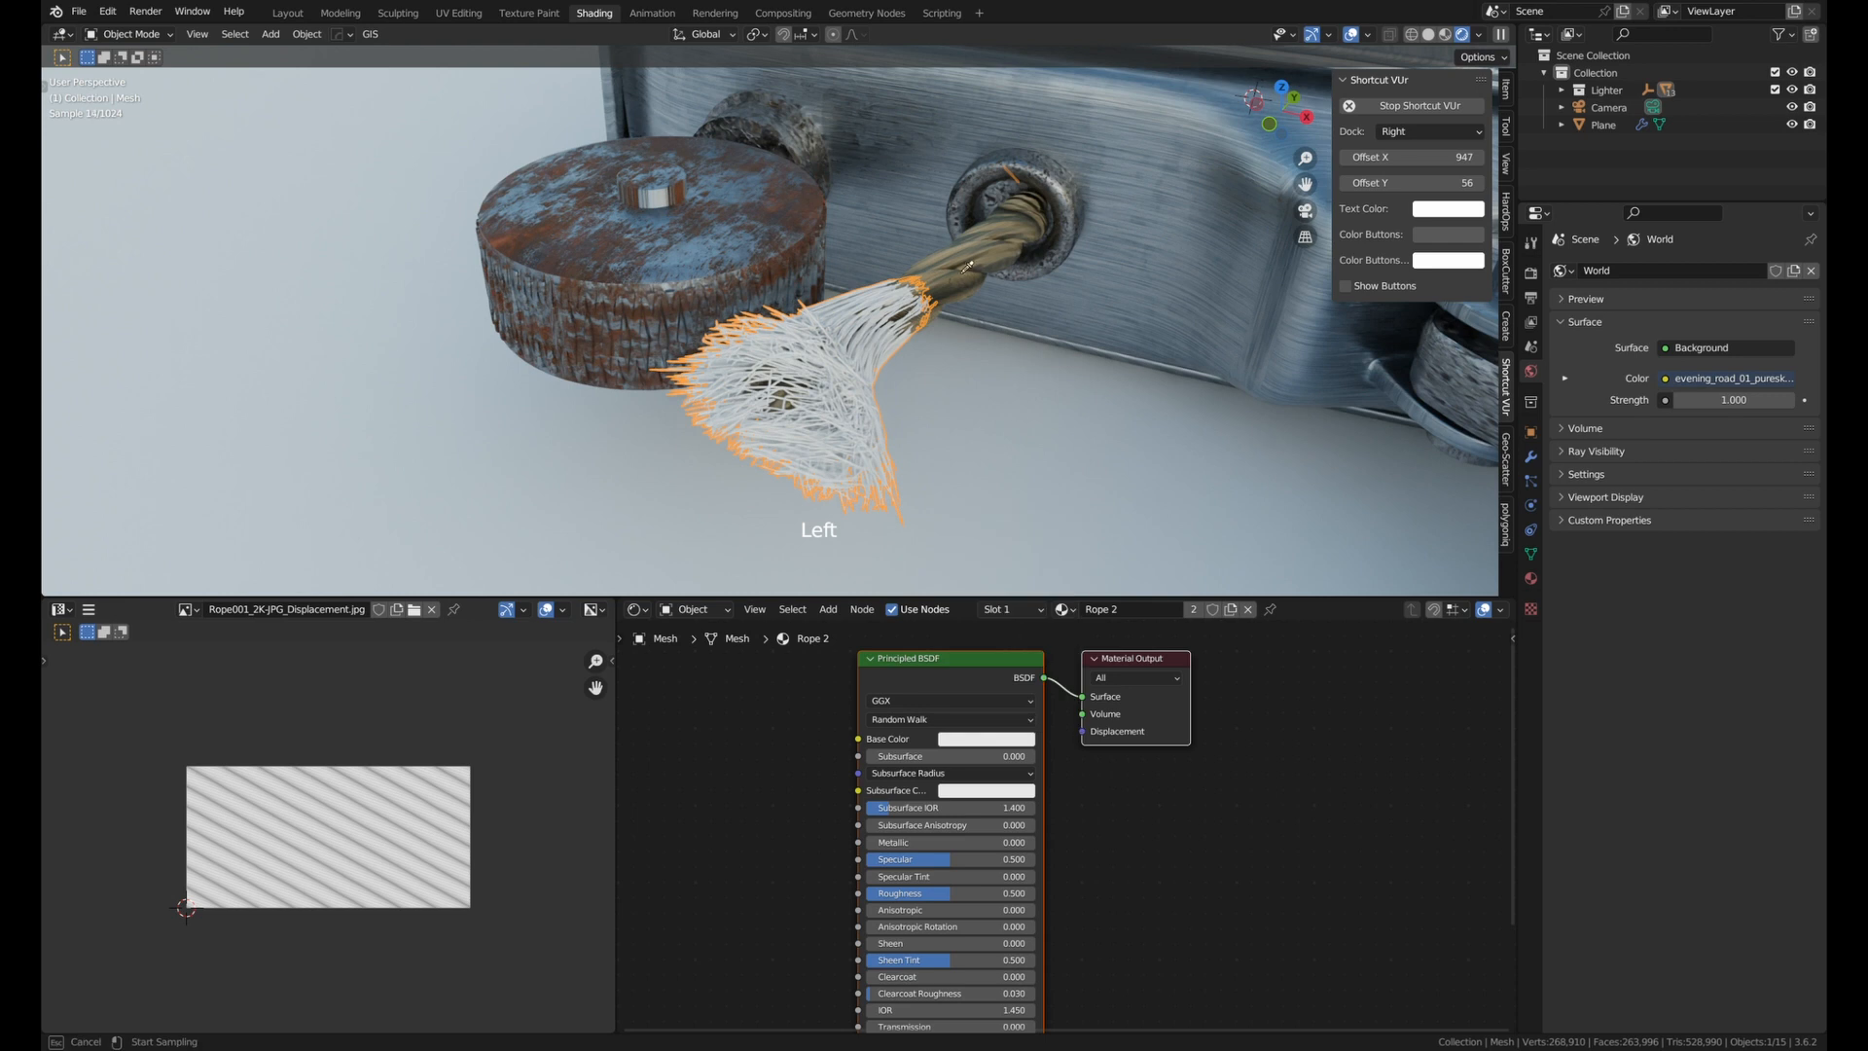
left_click(975, 267)
left_click(1001, 366)
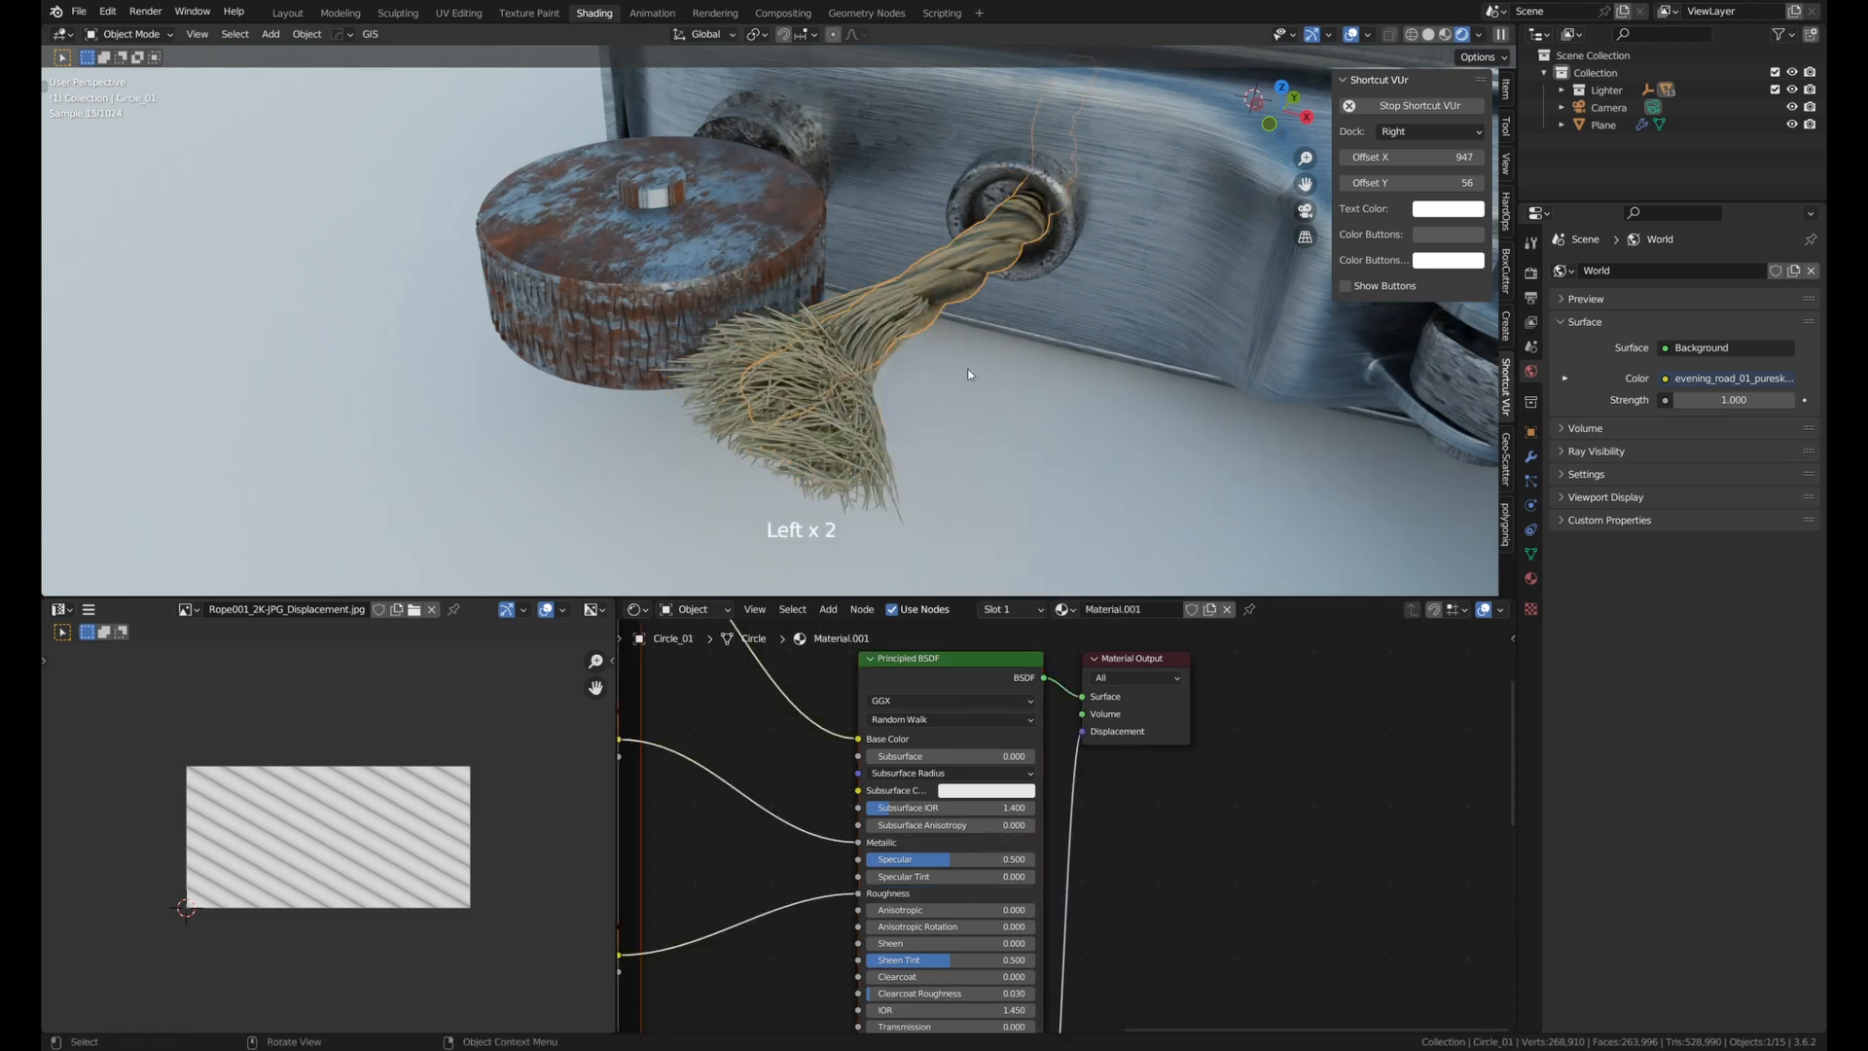
Load the Ground053 8K texture set into the ground plane's material and view the scene through the camera.
left_click(968, 373)
scroll(963, 374, "down", 4)
middle_click_drag(912, 307, 1217, 350)
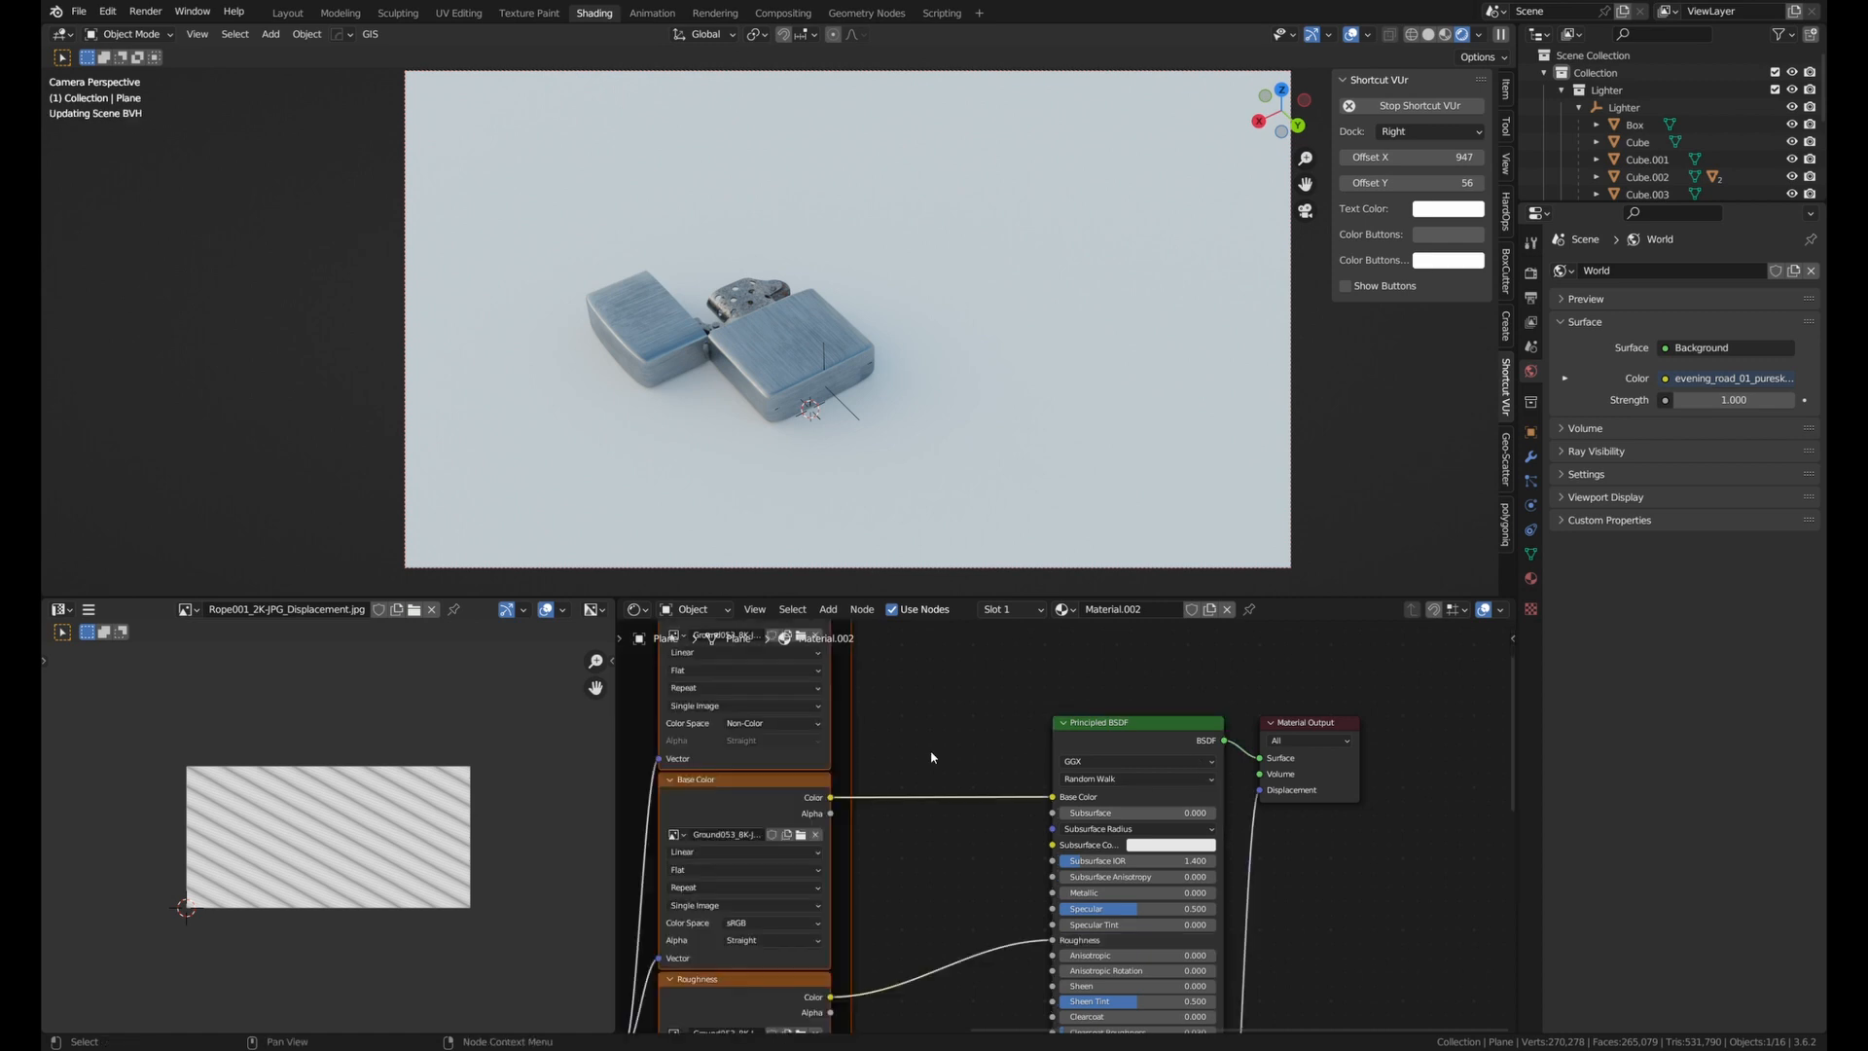
scroll(931, 757, "down", 10)
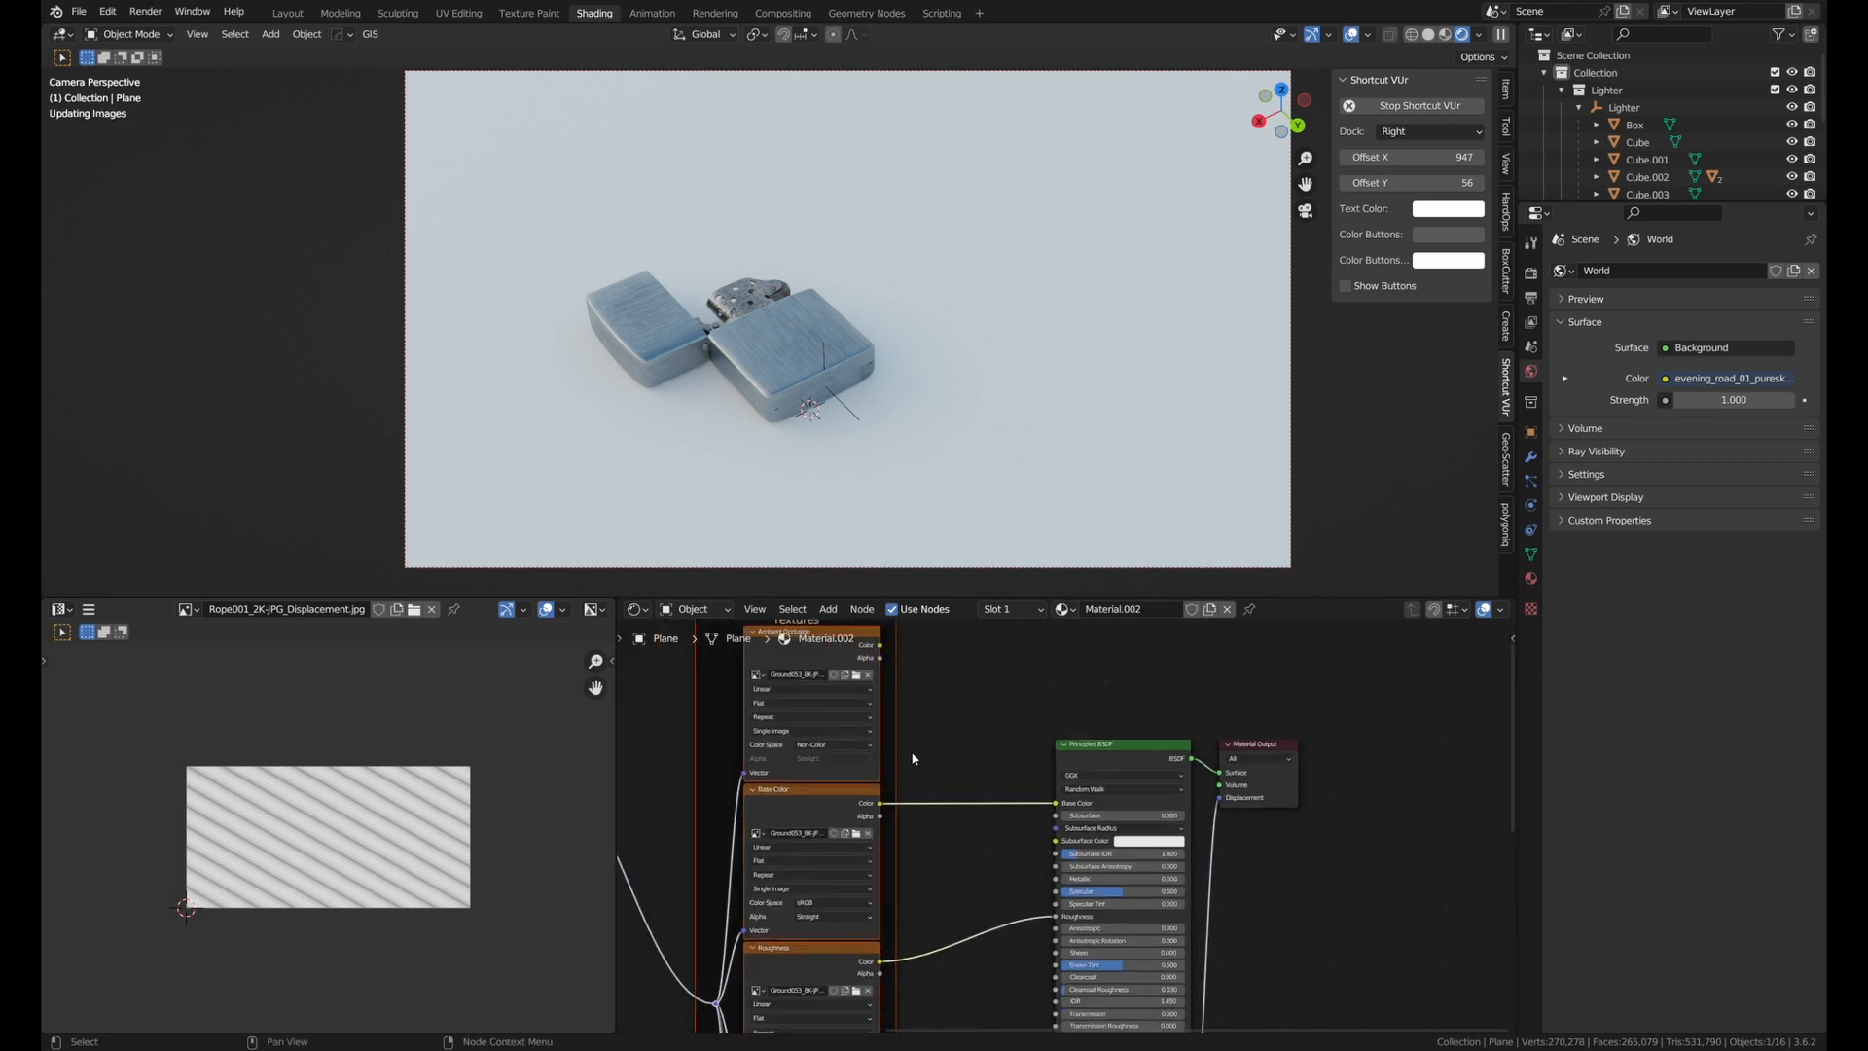
middle_click_drag(1011, 690, 895, 728)
scroll(1080, 681, "up", 5)
middle_click_drag(864, 364, 677, 394)
key("KP_0")
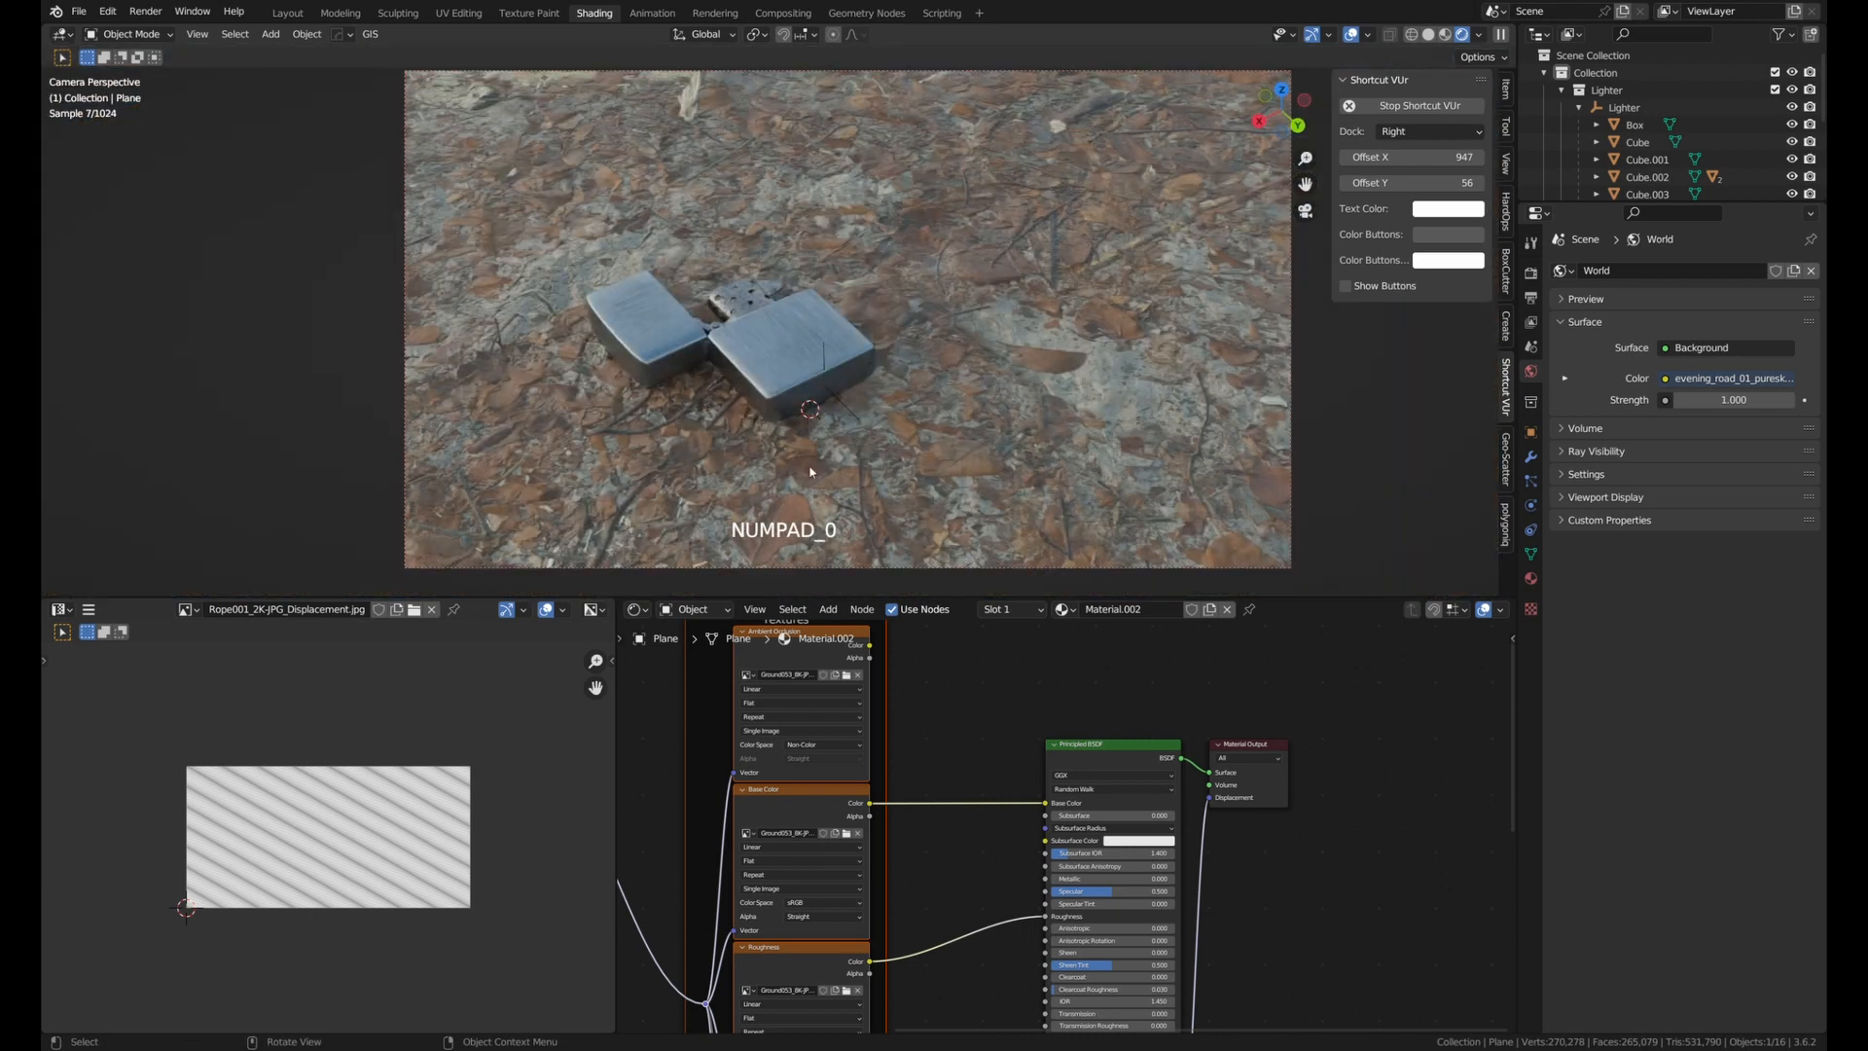
Set the ground material's surface displacement method to Displacement and Bump.
scroll(1097, 752, "down", 3)
middle_click_drag(1097, 752, 873, 685)
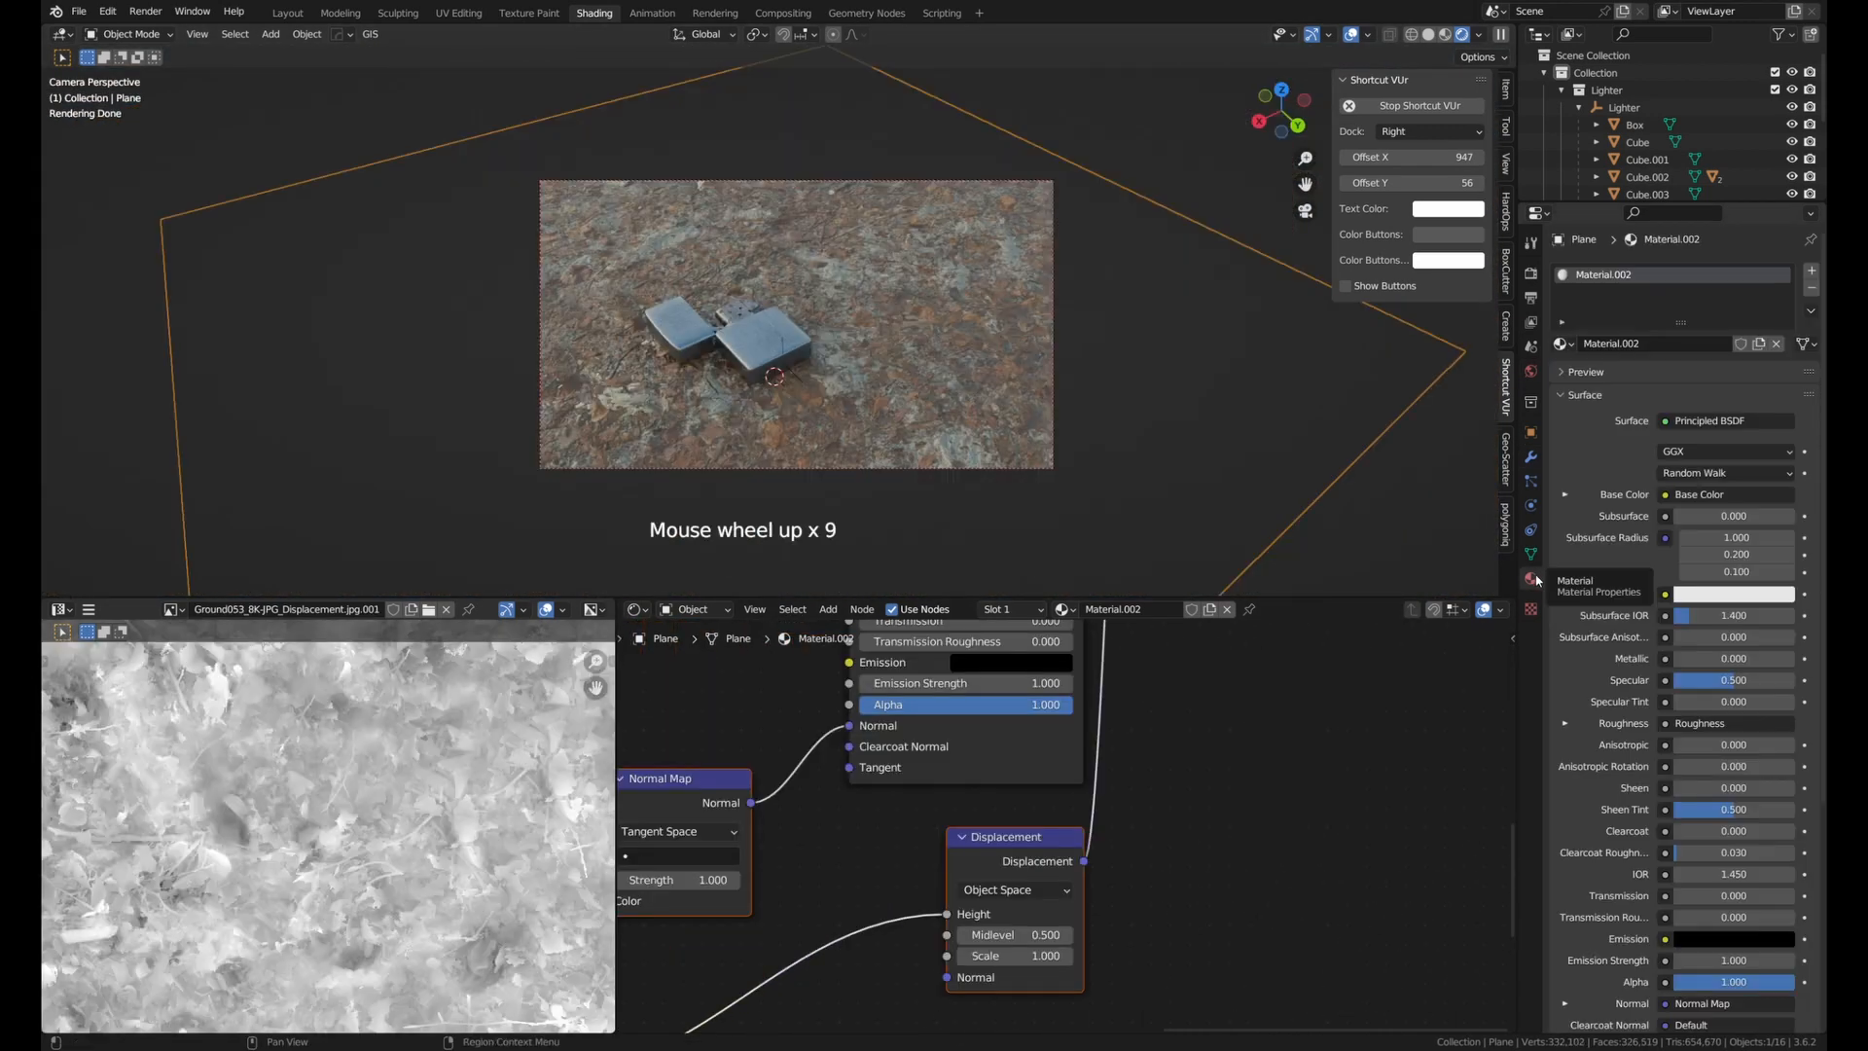
scroll(1641, 845, "down", 4)
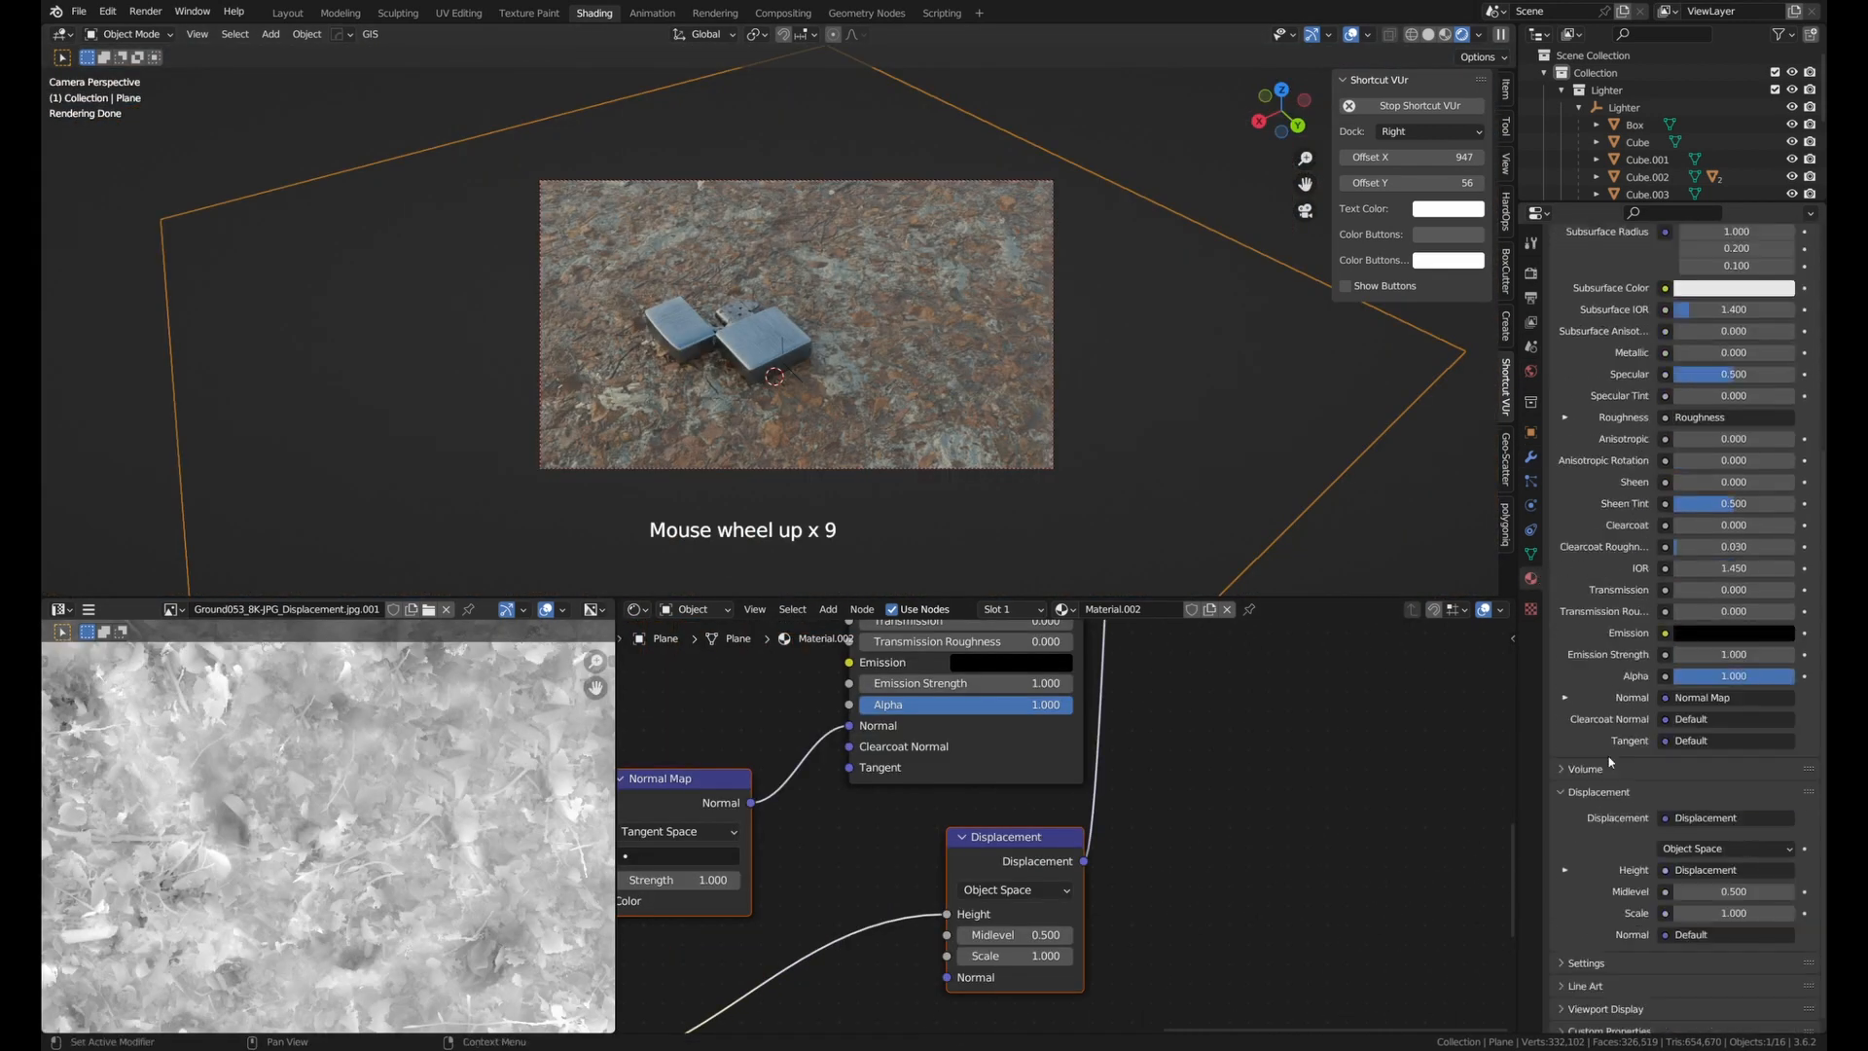
scroll(1734, 951, "down", 11)
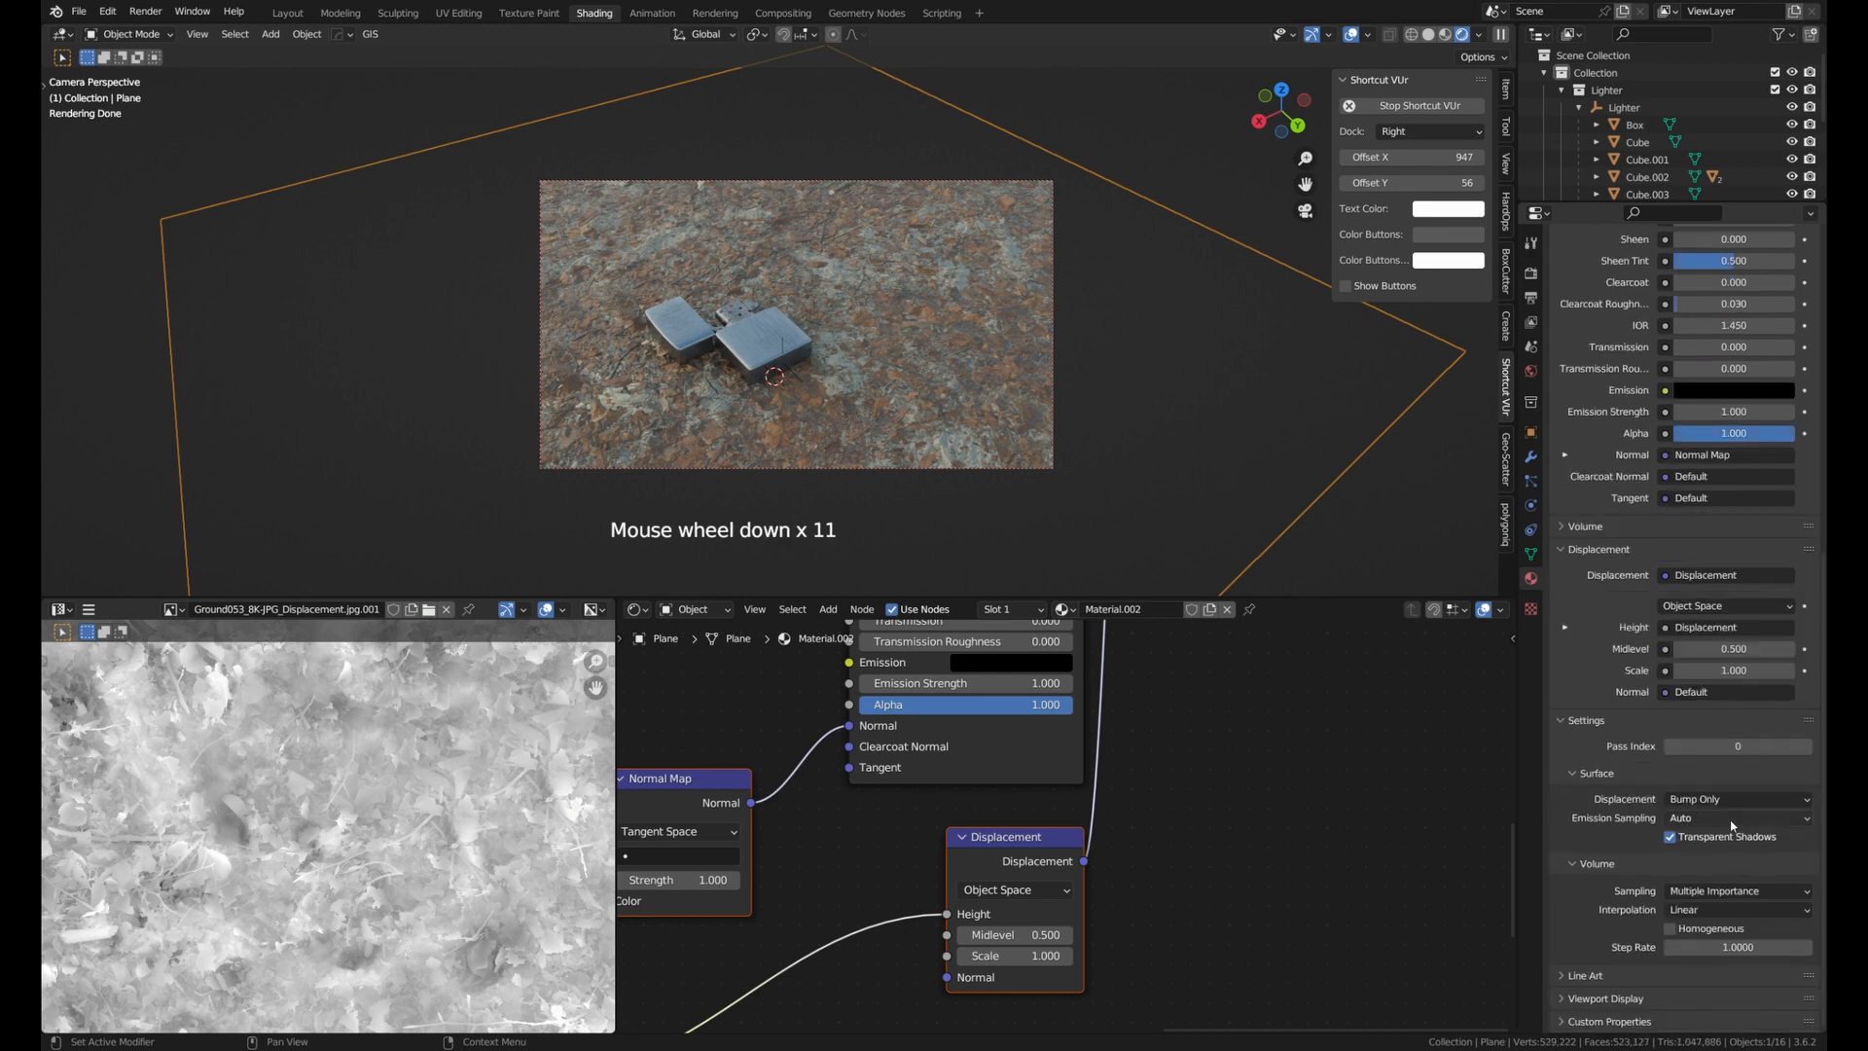
left_click(1736, 799)
left_click(1732, 856)
Reduce the Displacement node's scale on the ground material to 0.01 and return to the camera view.
middle_click_drag(742, 341, 841, 297)
scroll(899, 301, "down", 6)
mouse_move(1014, 955)
left_mouse_down("shift")
mouse_move(919, 956)
mouse_move(1034, 956)
left_mouse_up("shift")
key("KP_0")
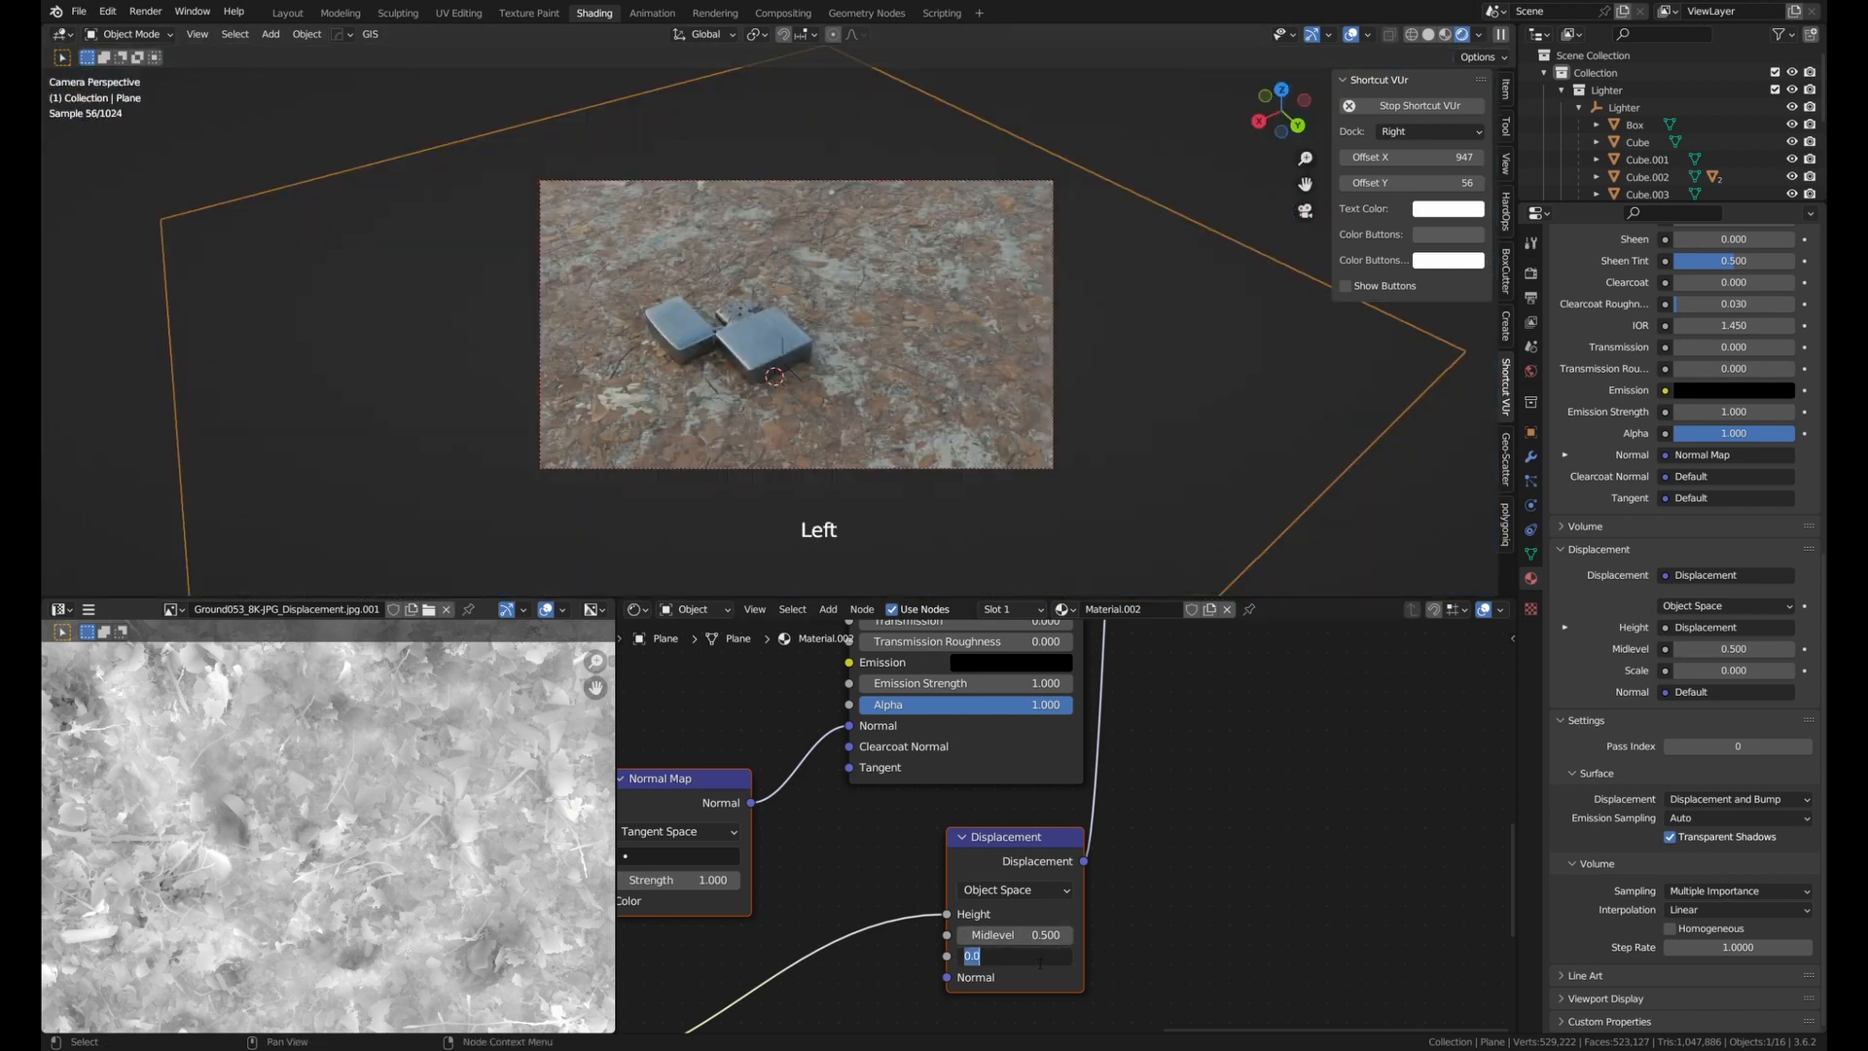
middle_click_drag(900, 428, 866, 321)
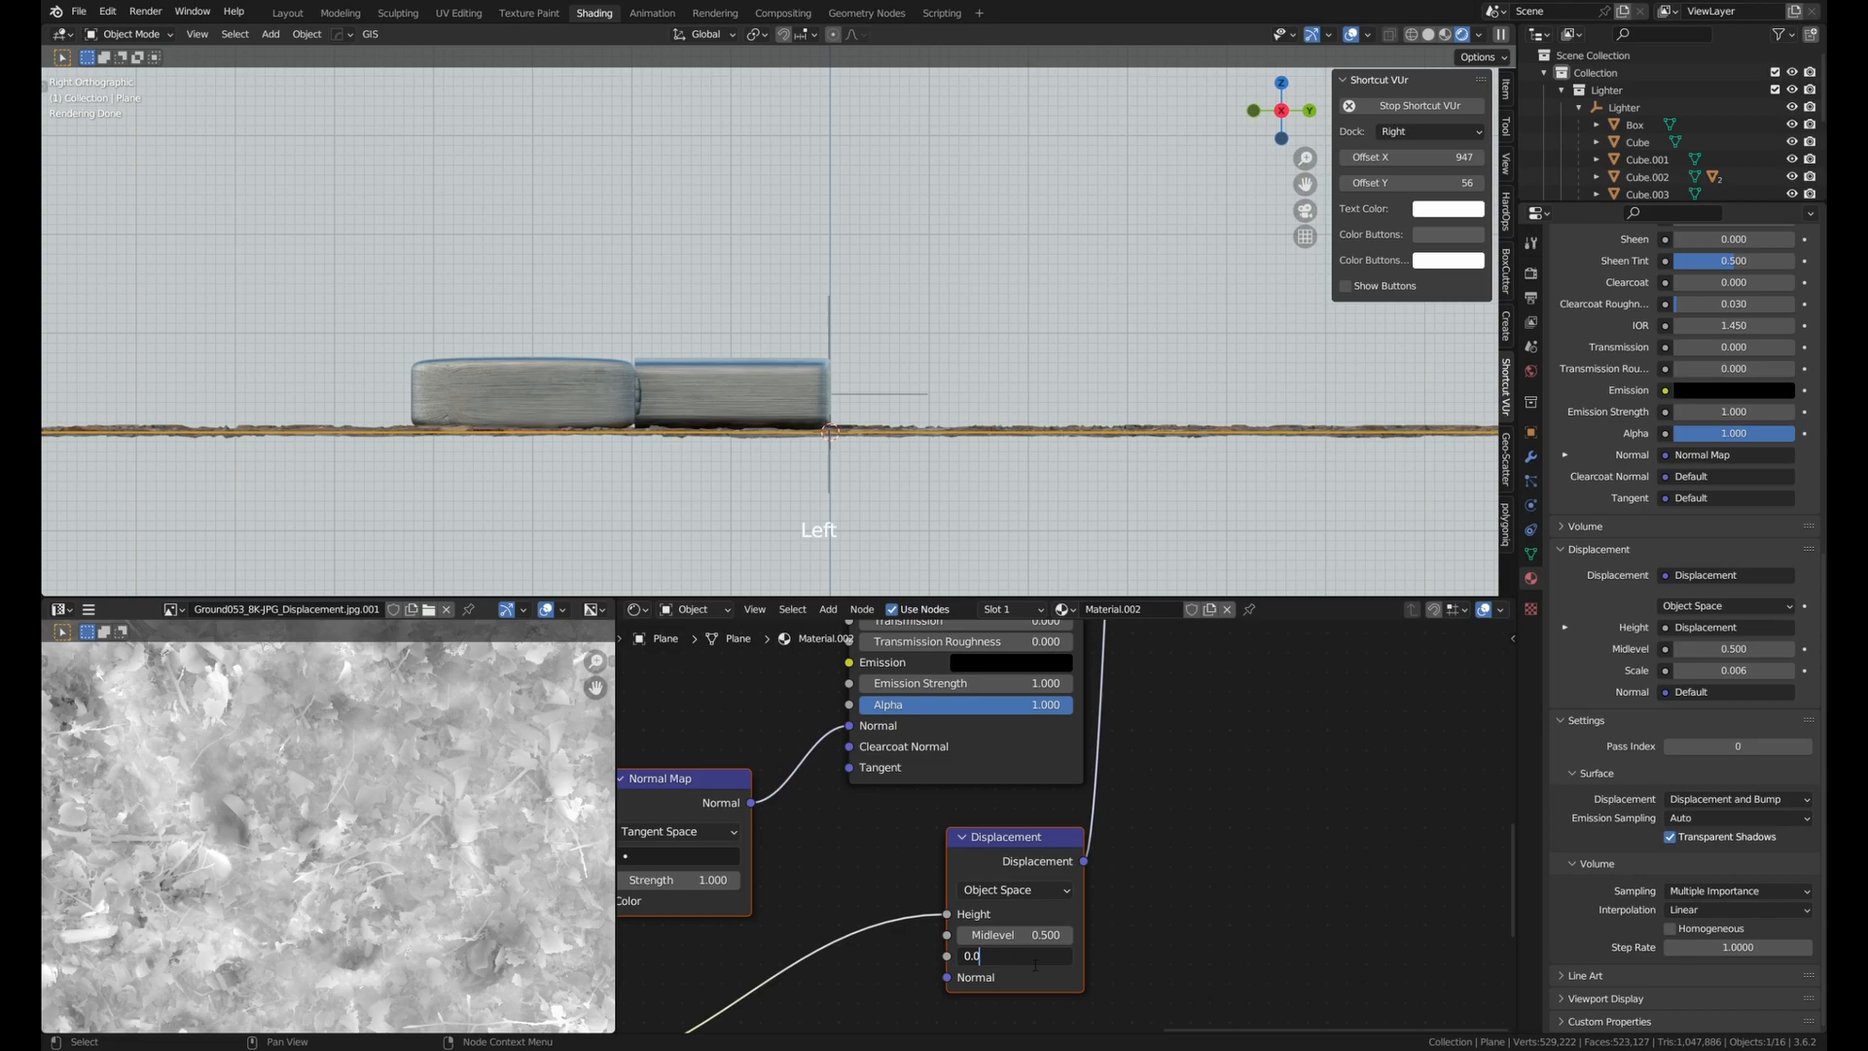
type("1")
key("Return")
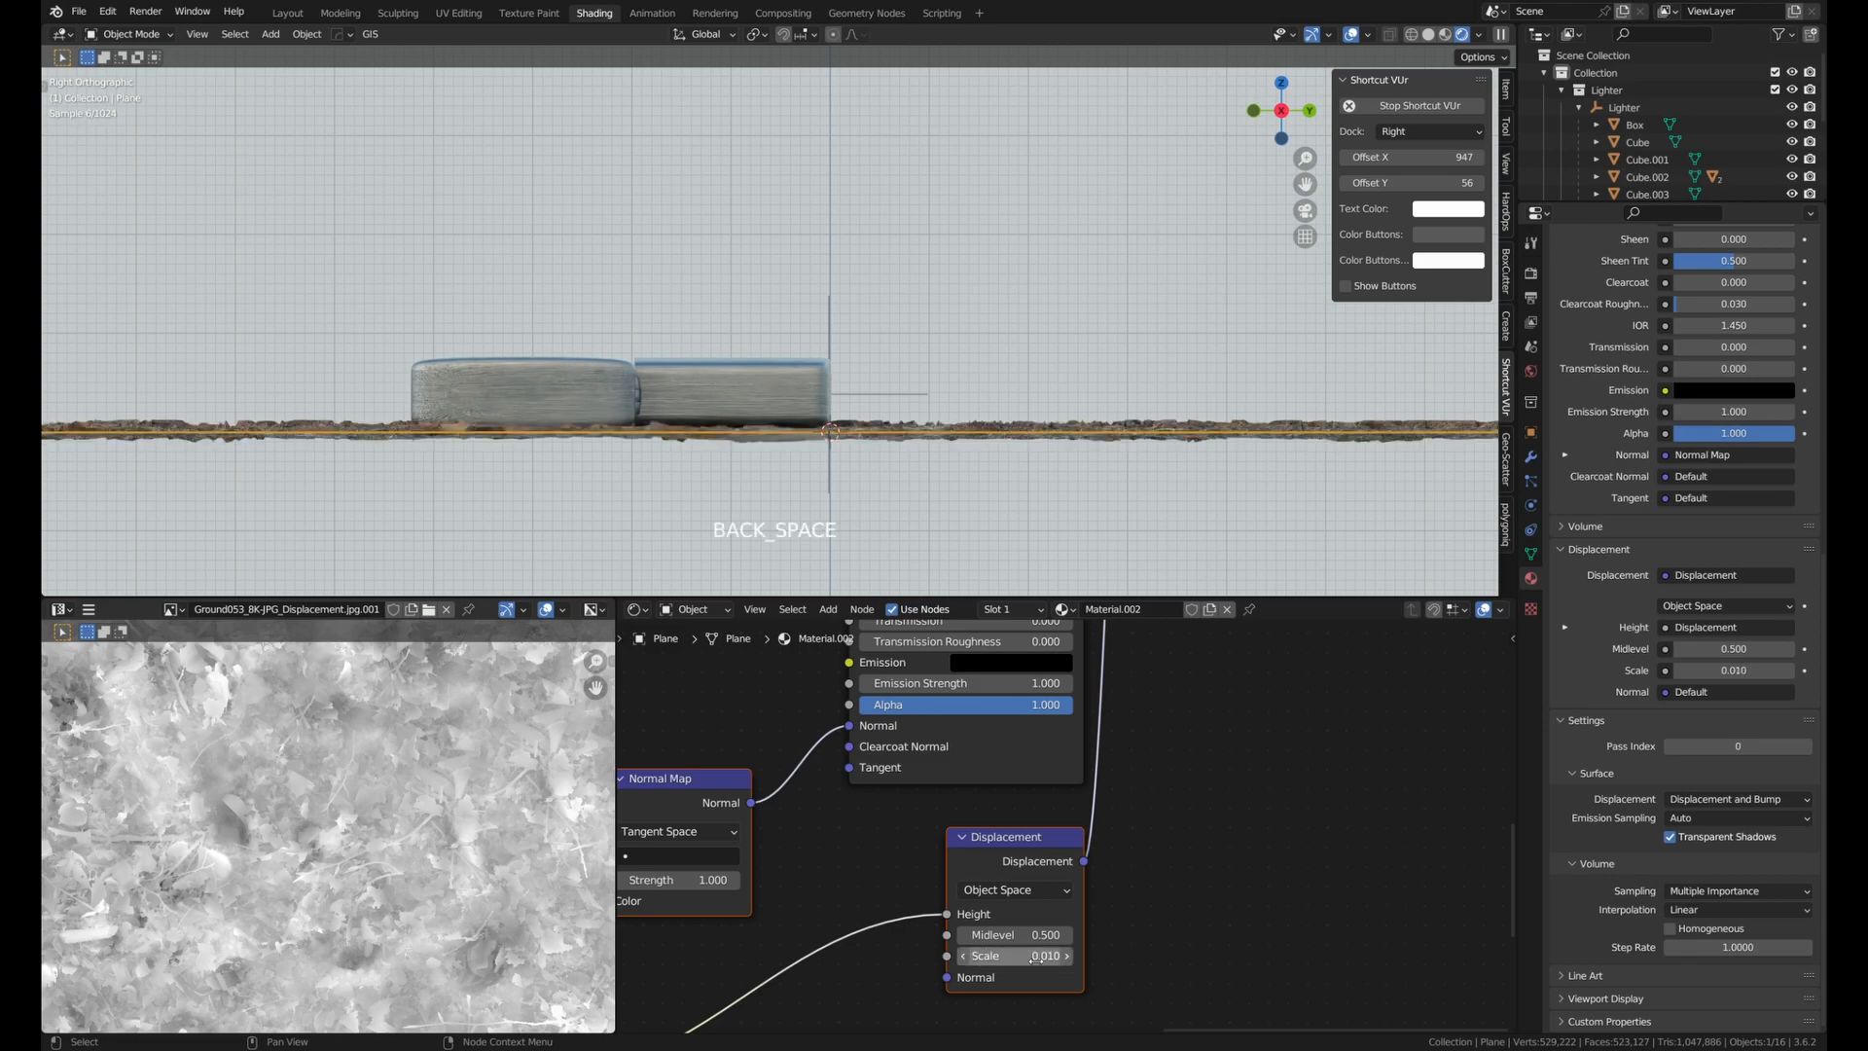
key("KP_0")
Shade the ground plane smooth and set its material's displacement scale to 0.013.
right_click(891, 185)
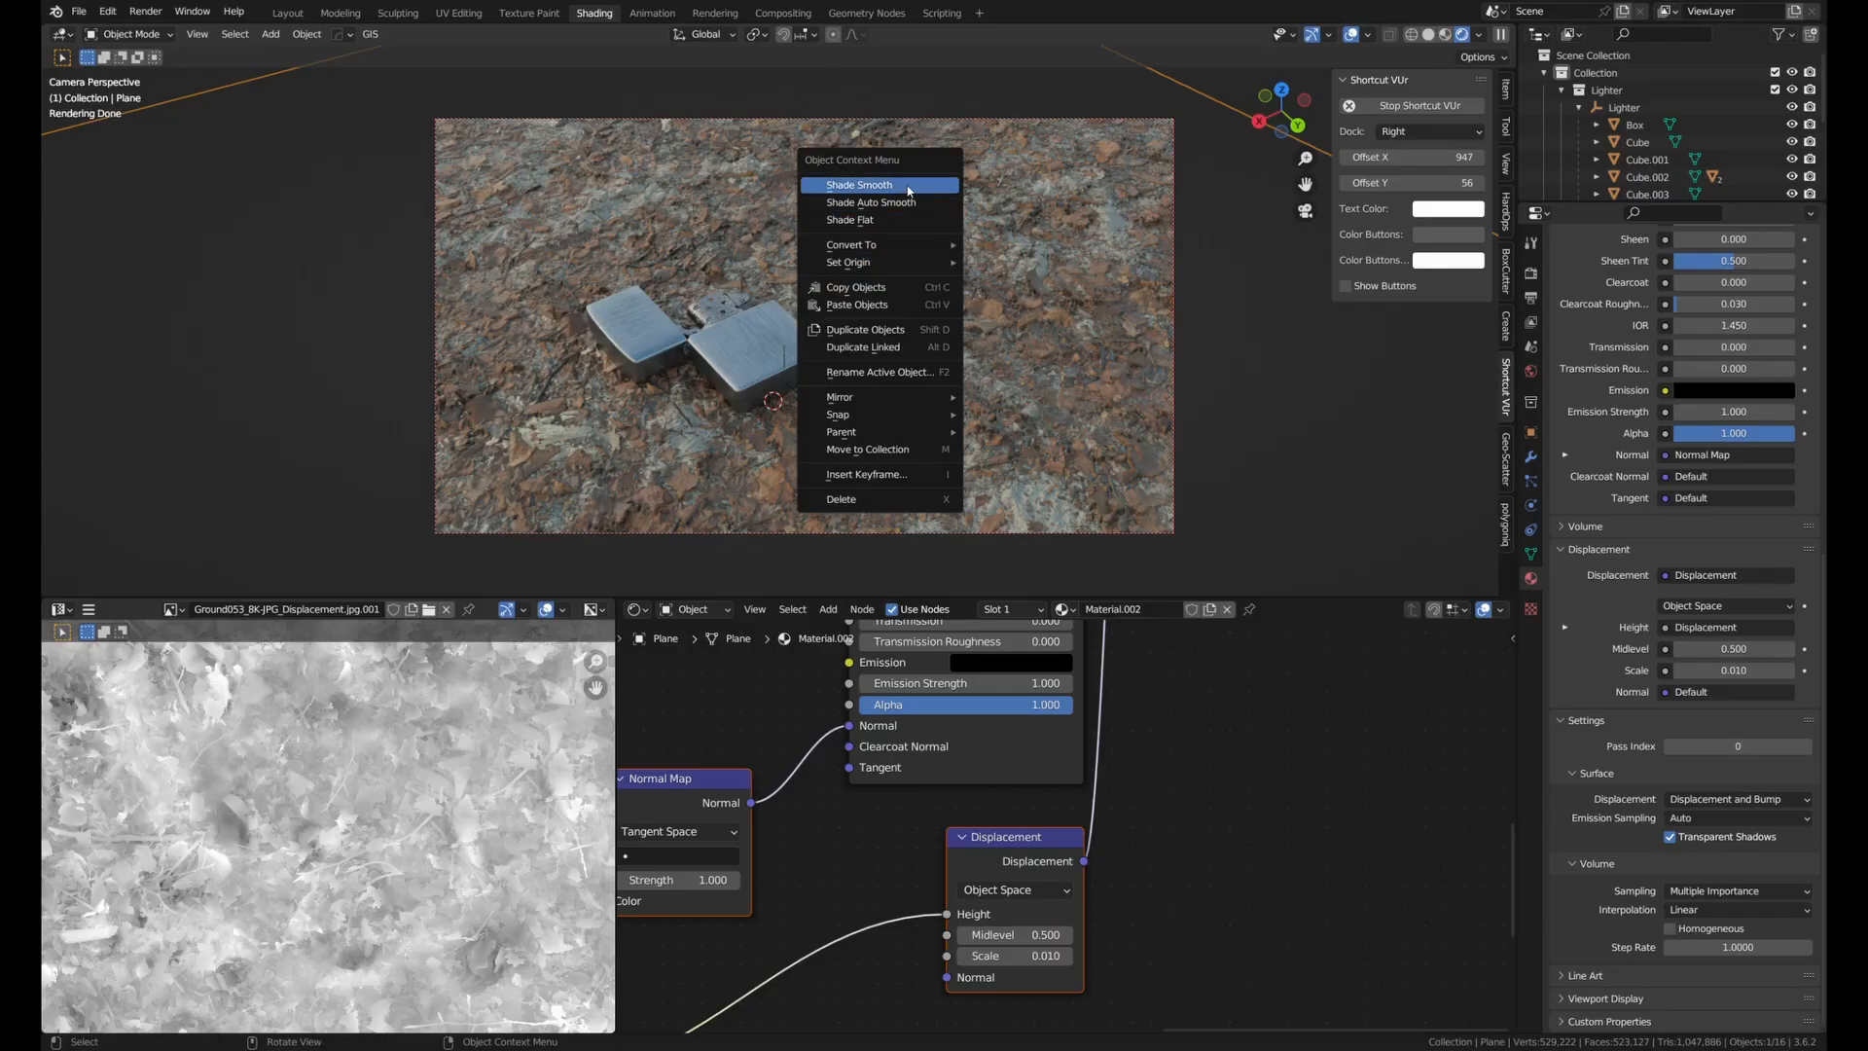
left_click(890, 185)
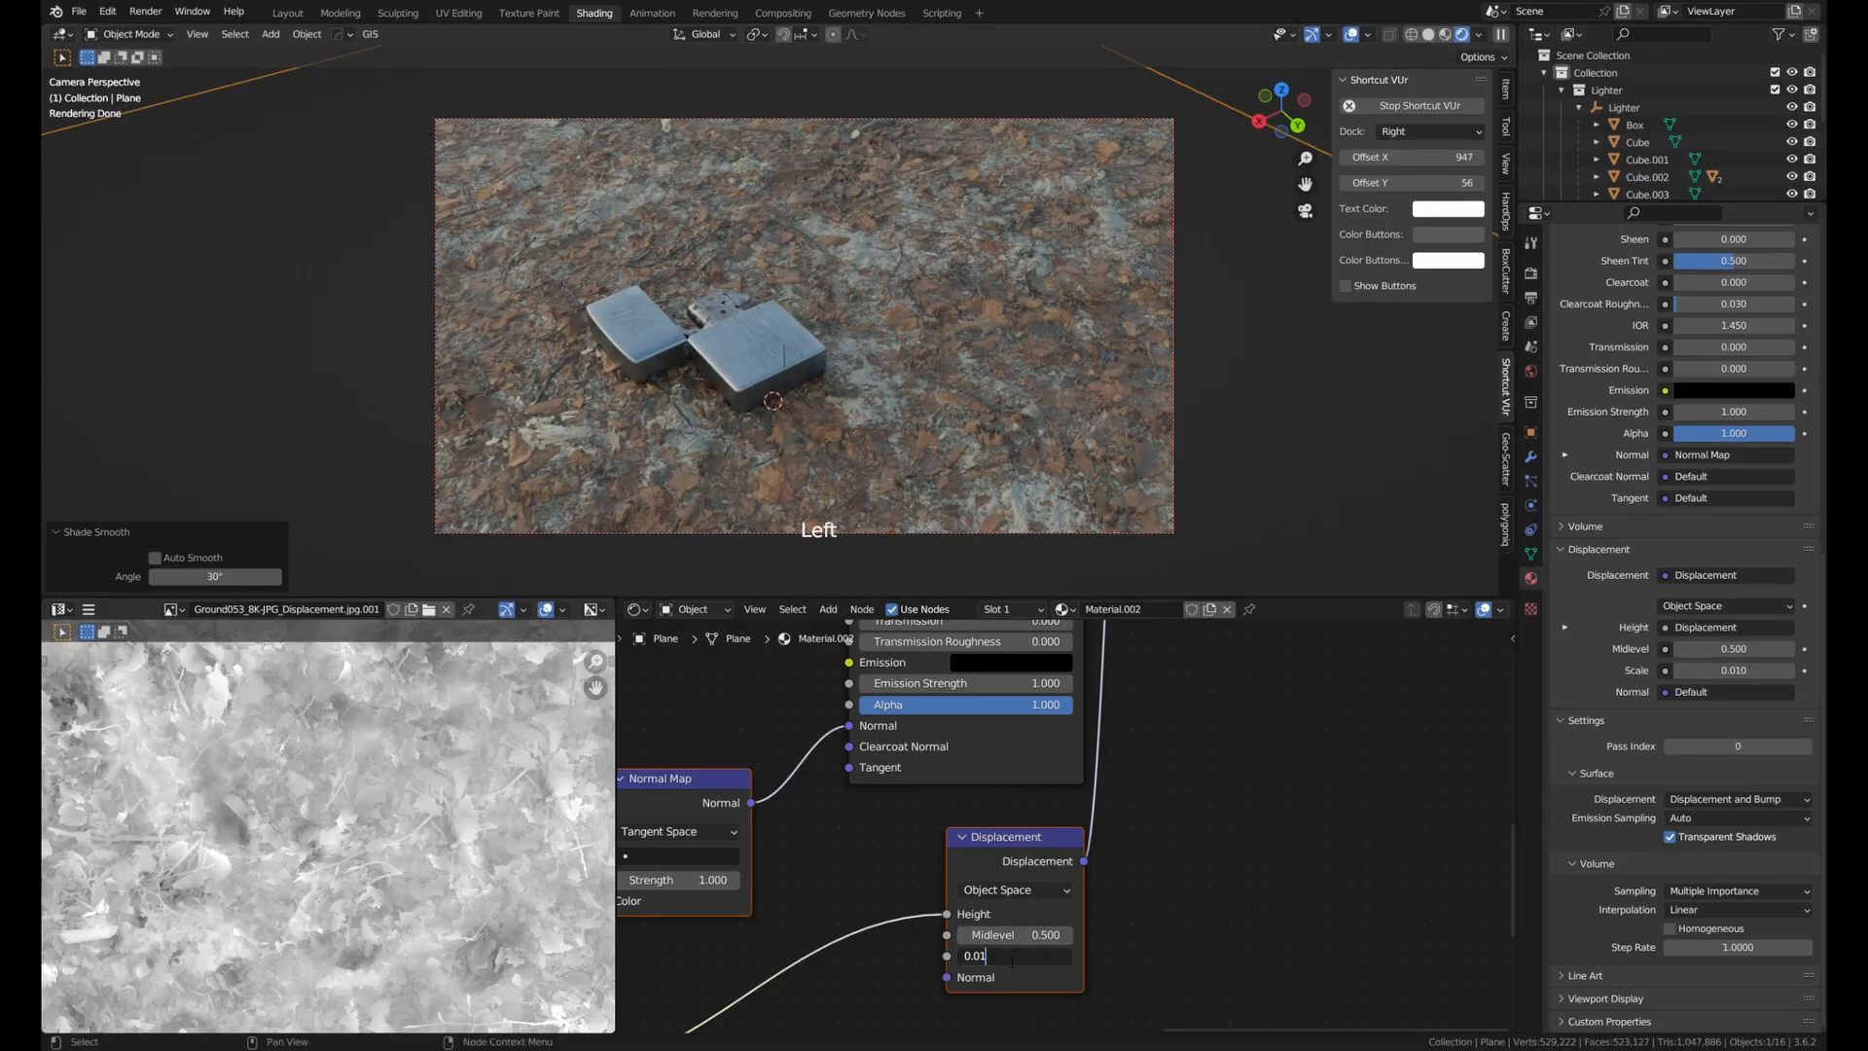
middle_click_drag(891, 381, 848, 309)
scroll(839, 365, "up", 5)
middle_click_drag(590, 453, 630, 496)
key("KP_0")
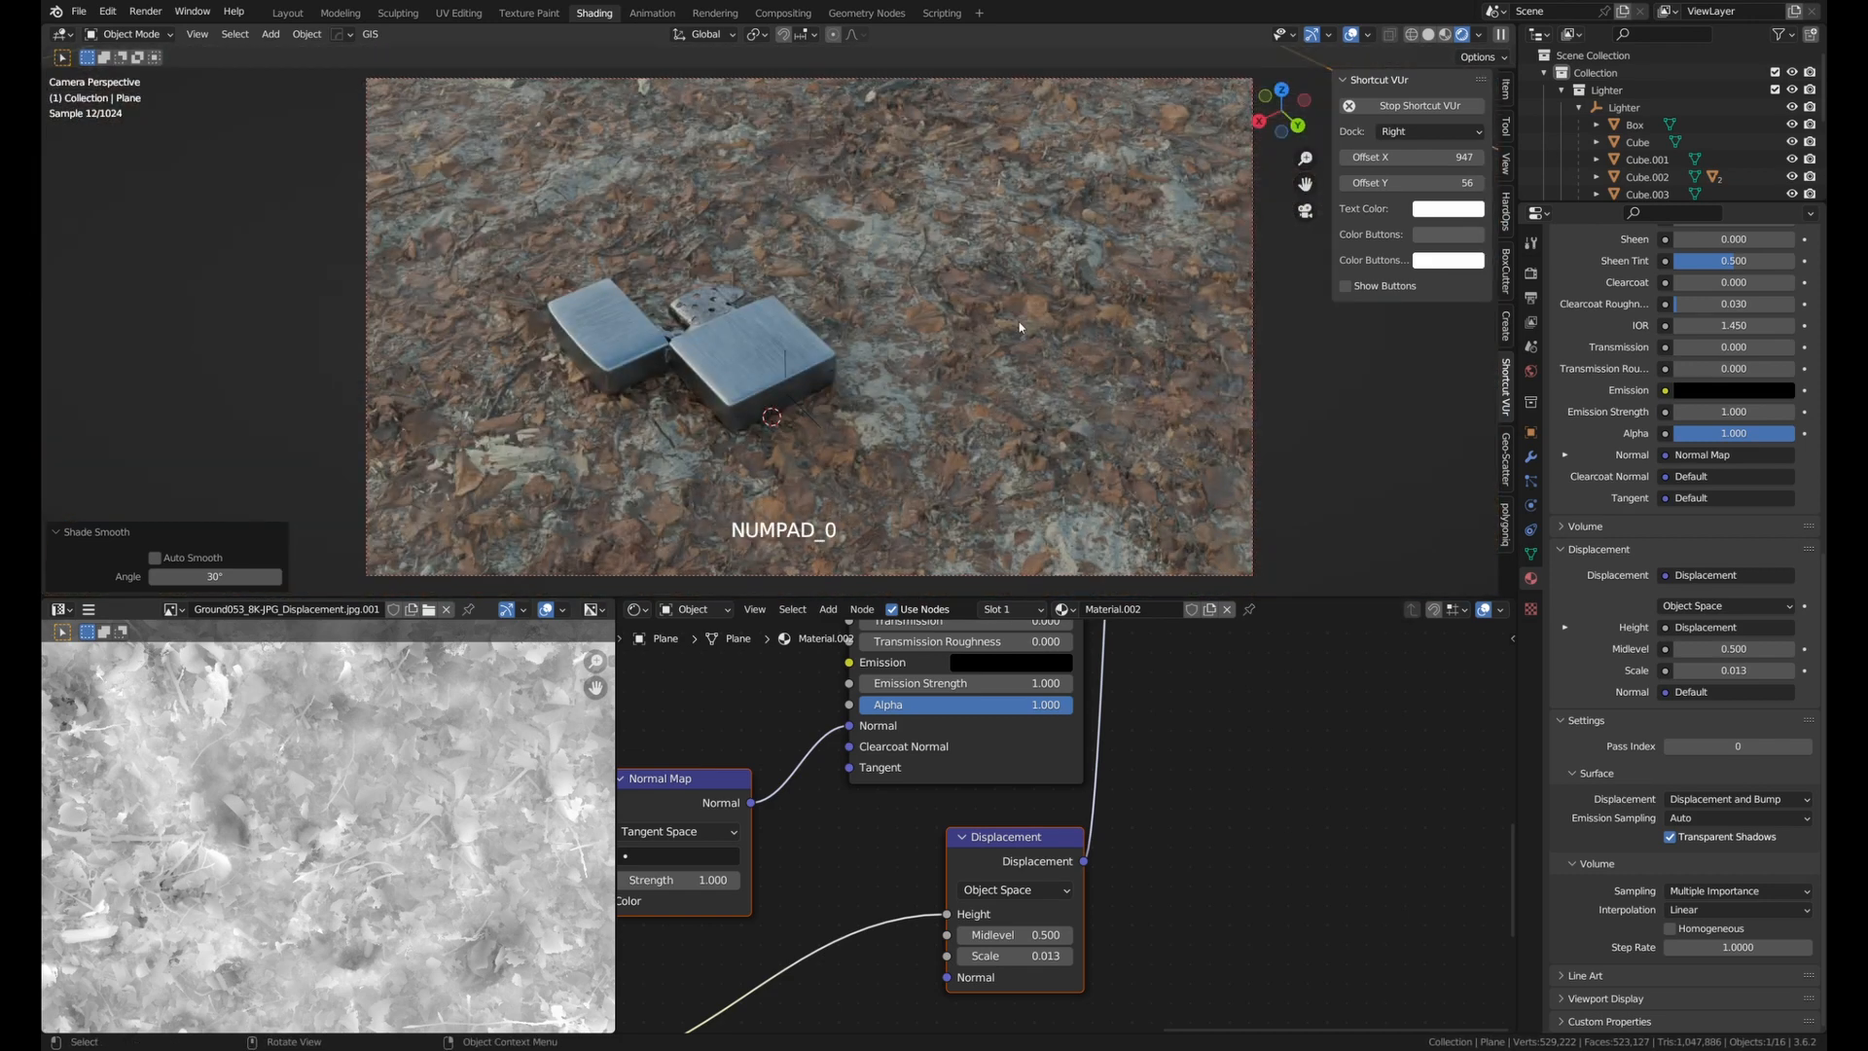
Set the ground plane as the emitter object in Geo-Scatter.
left_click(1474, 316)
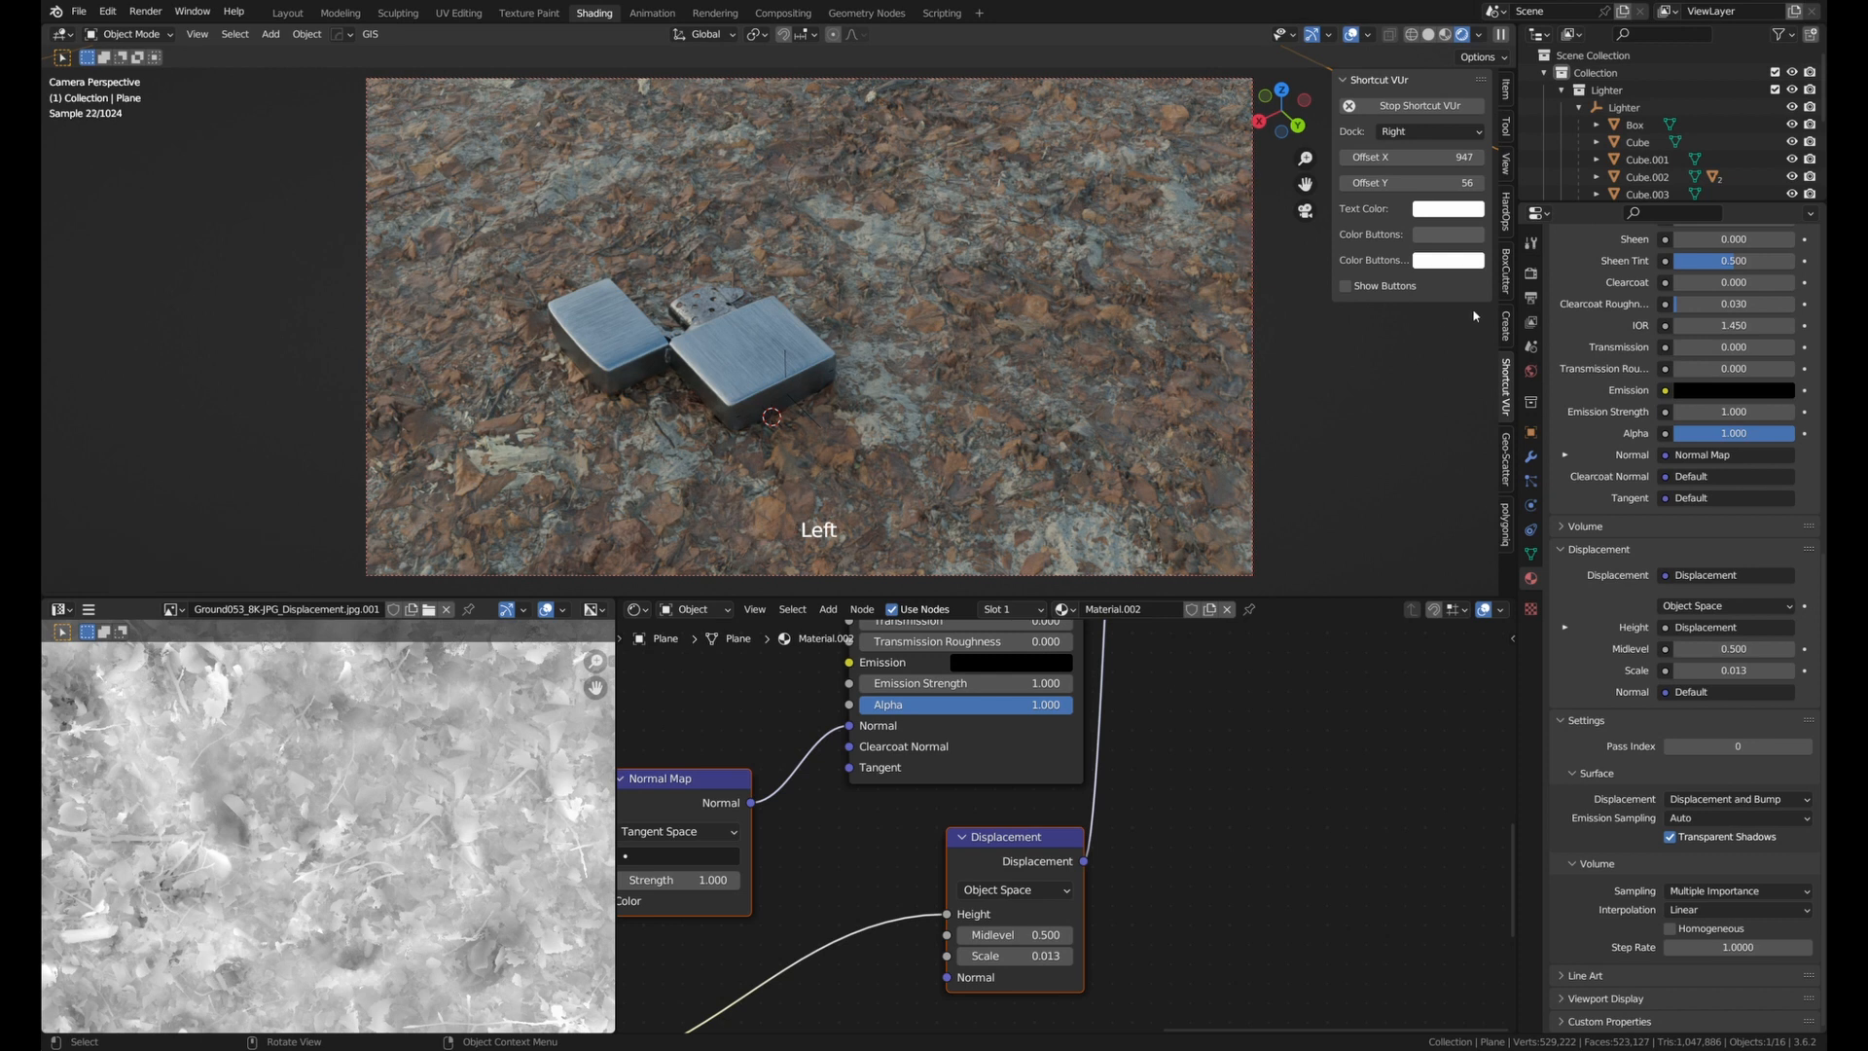
left_click(1508, 477)
left_click(1421, 420)
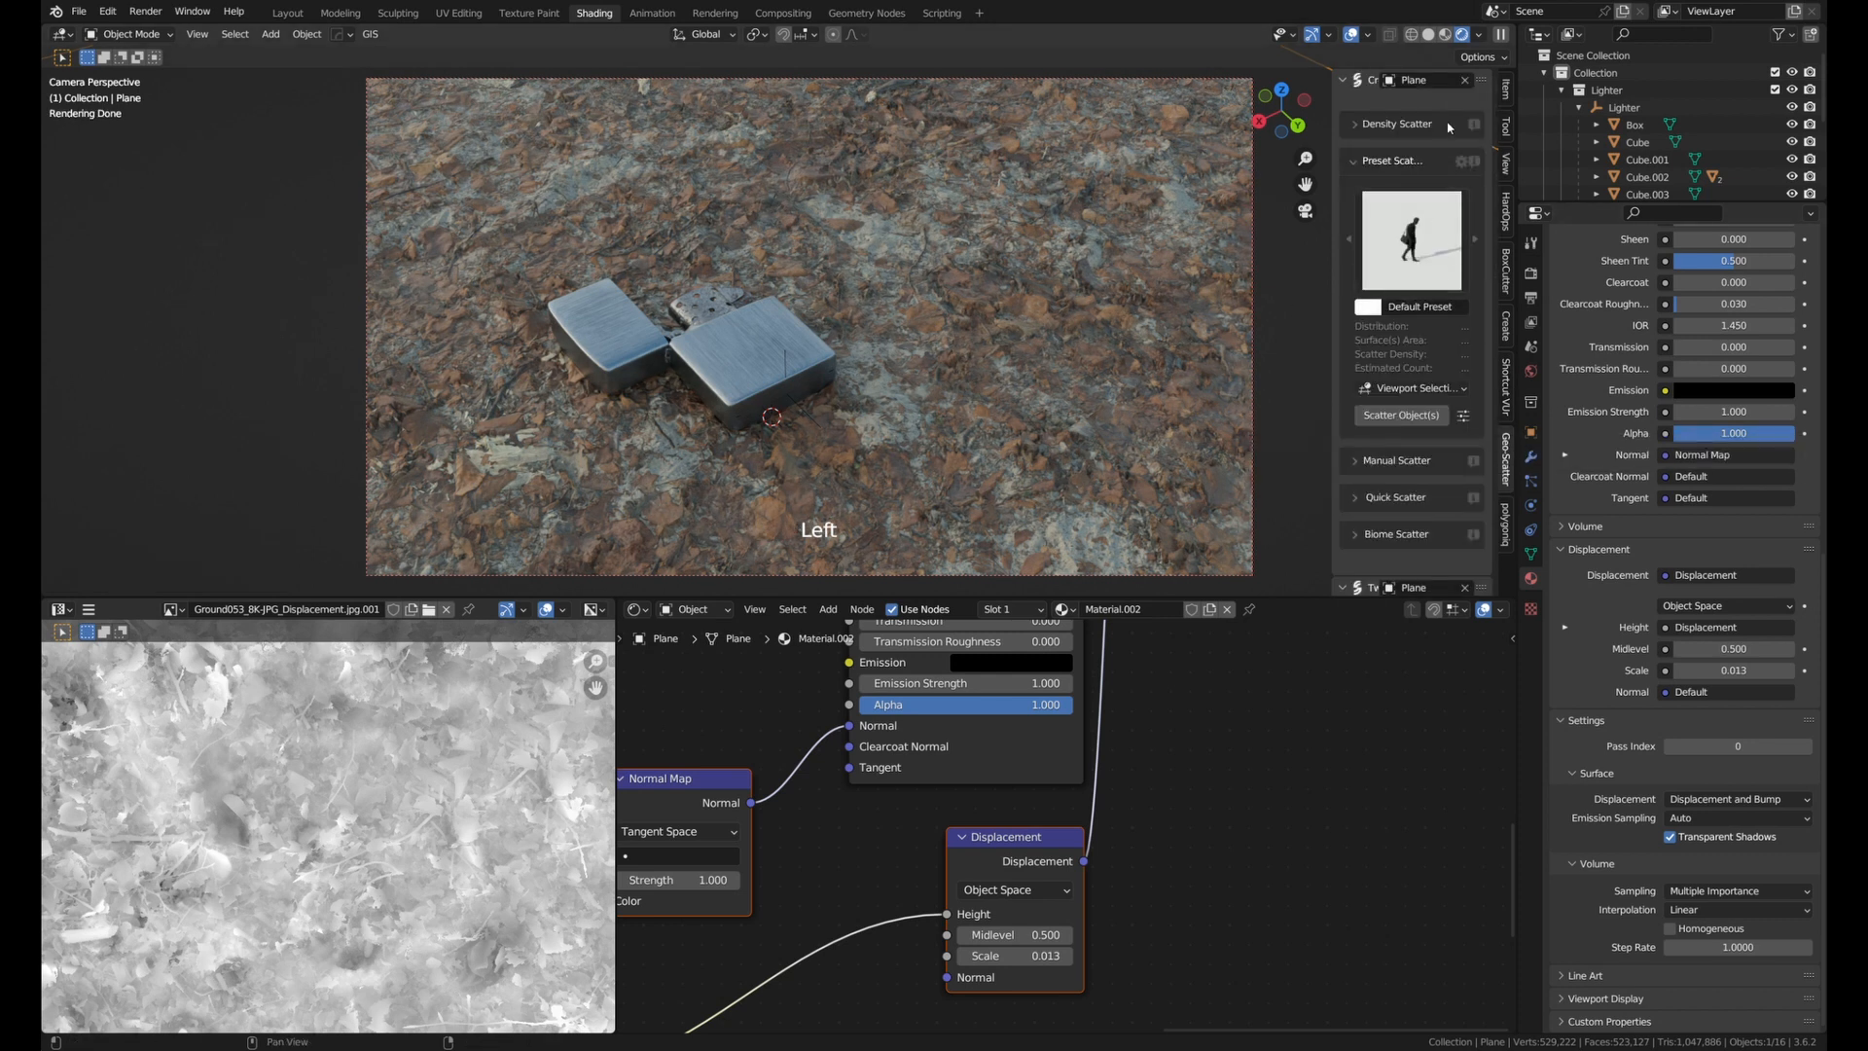
left_click(1465, 81)
left_click(837, 256)
Expand Geo-Scatter's Biome Scatter section and open its biome options.
scroll(1410, 476, "down", 2)
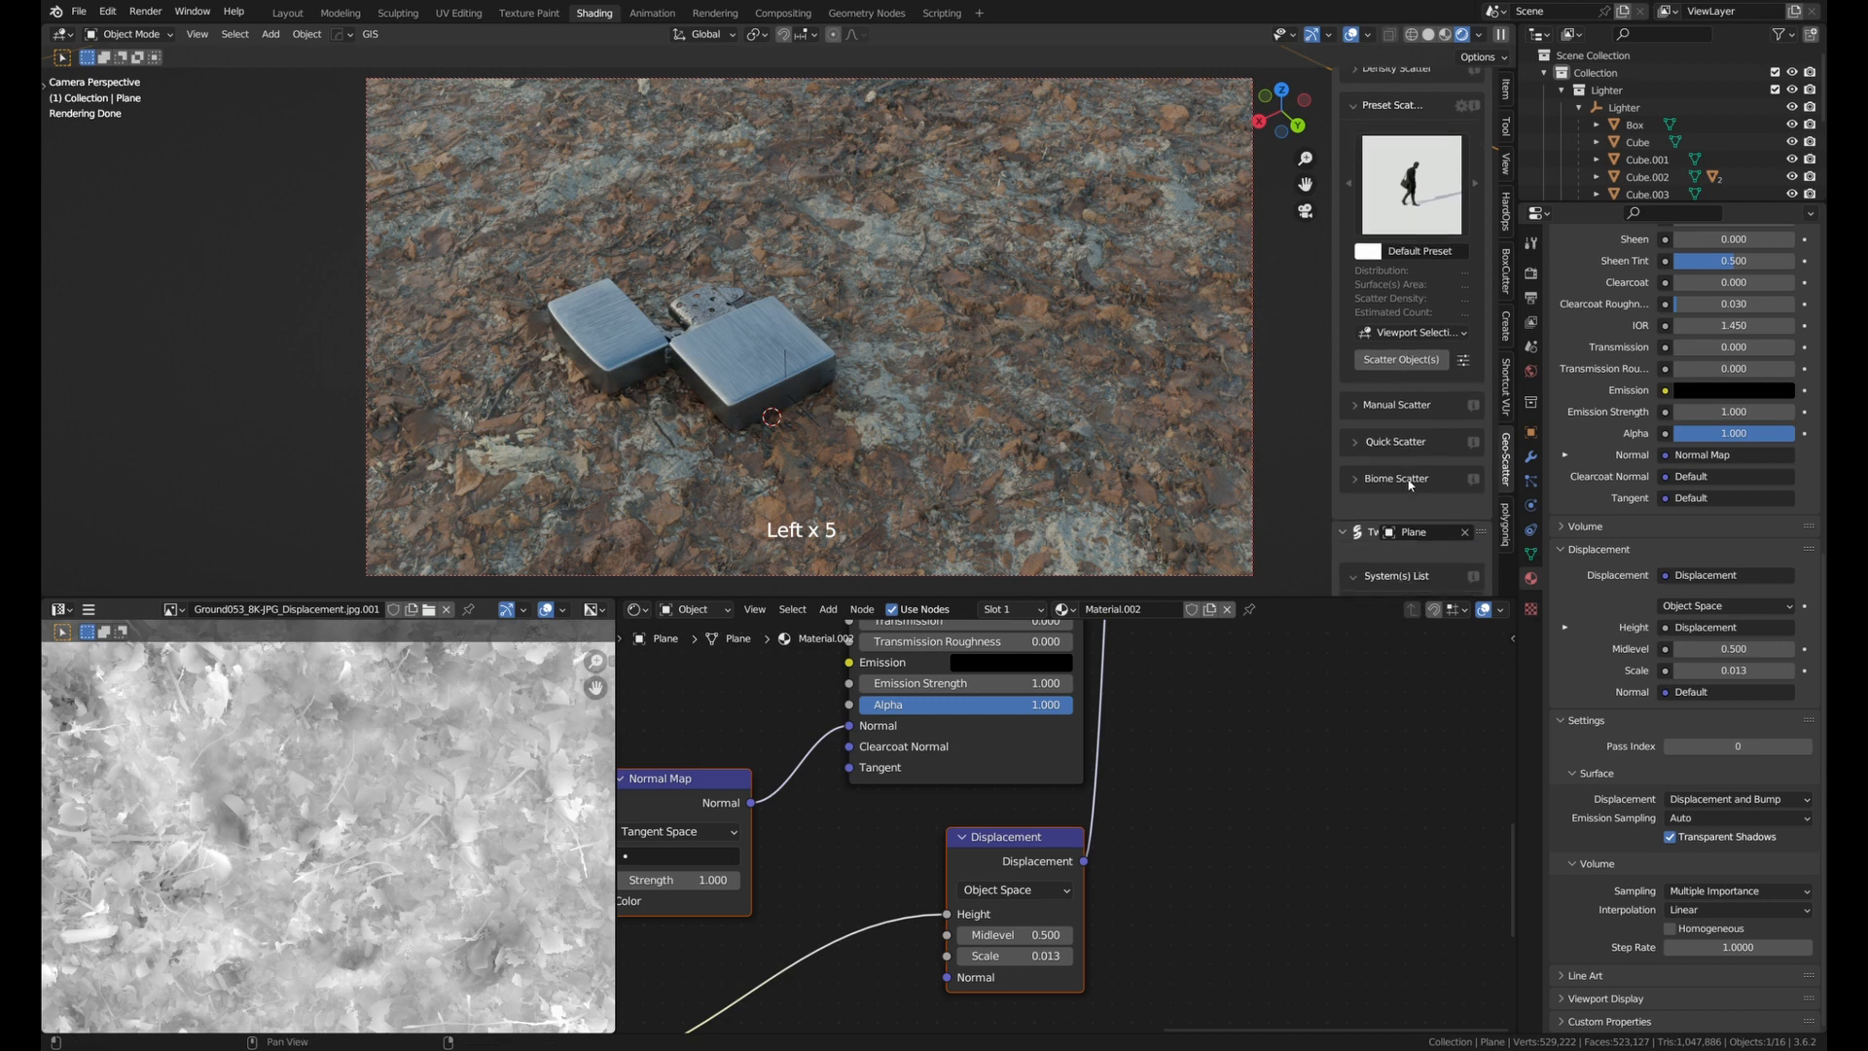
left_click(1410, 480)
scroll(1411, 474, "down", 3)
left_click(1413, 434)
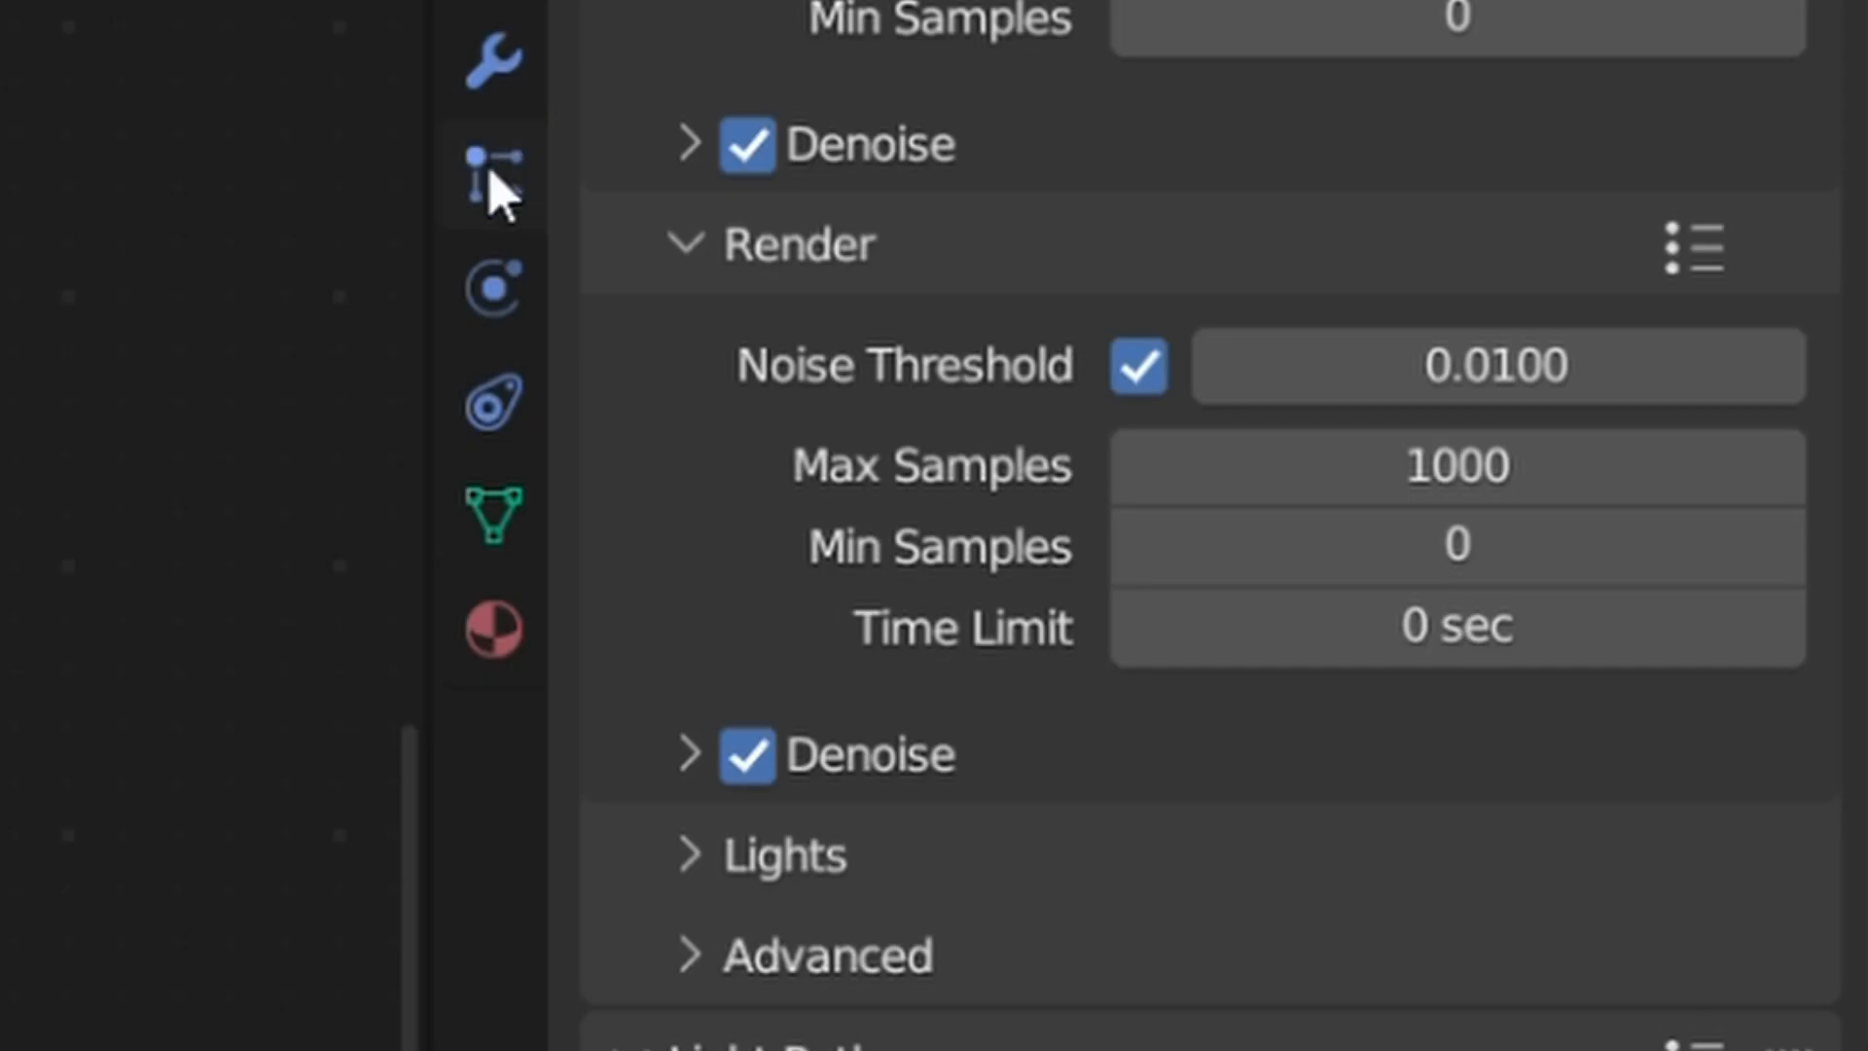
Switch between UVMap and UVMap.001 in the mesh's UV map list and add another UV map.
left_click(1530, 481)
left_click(1530, 505)
left_click(1530, 554)
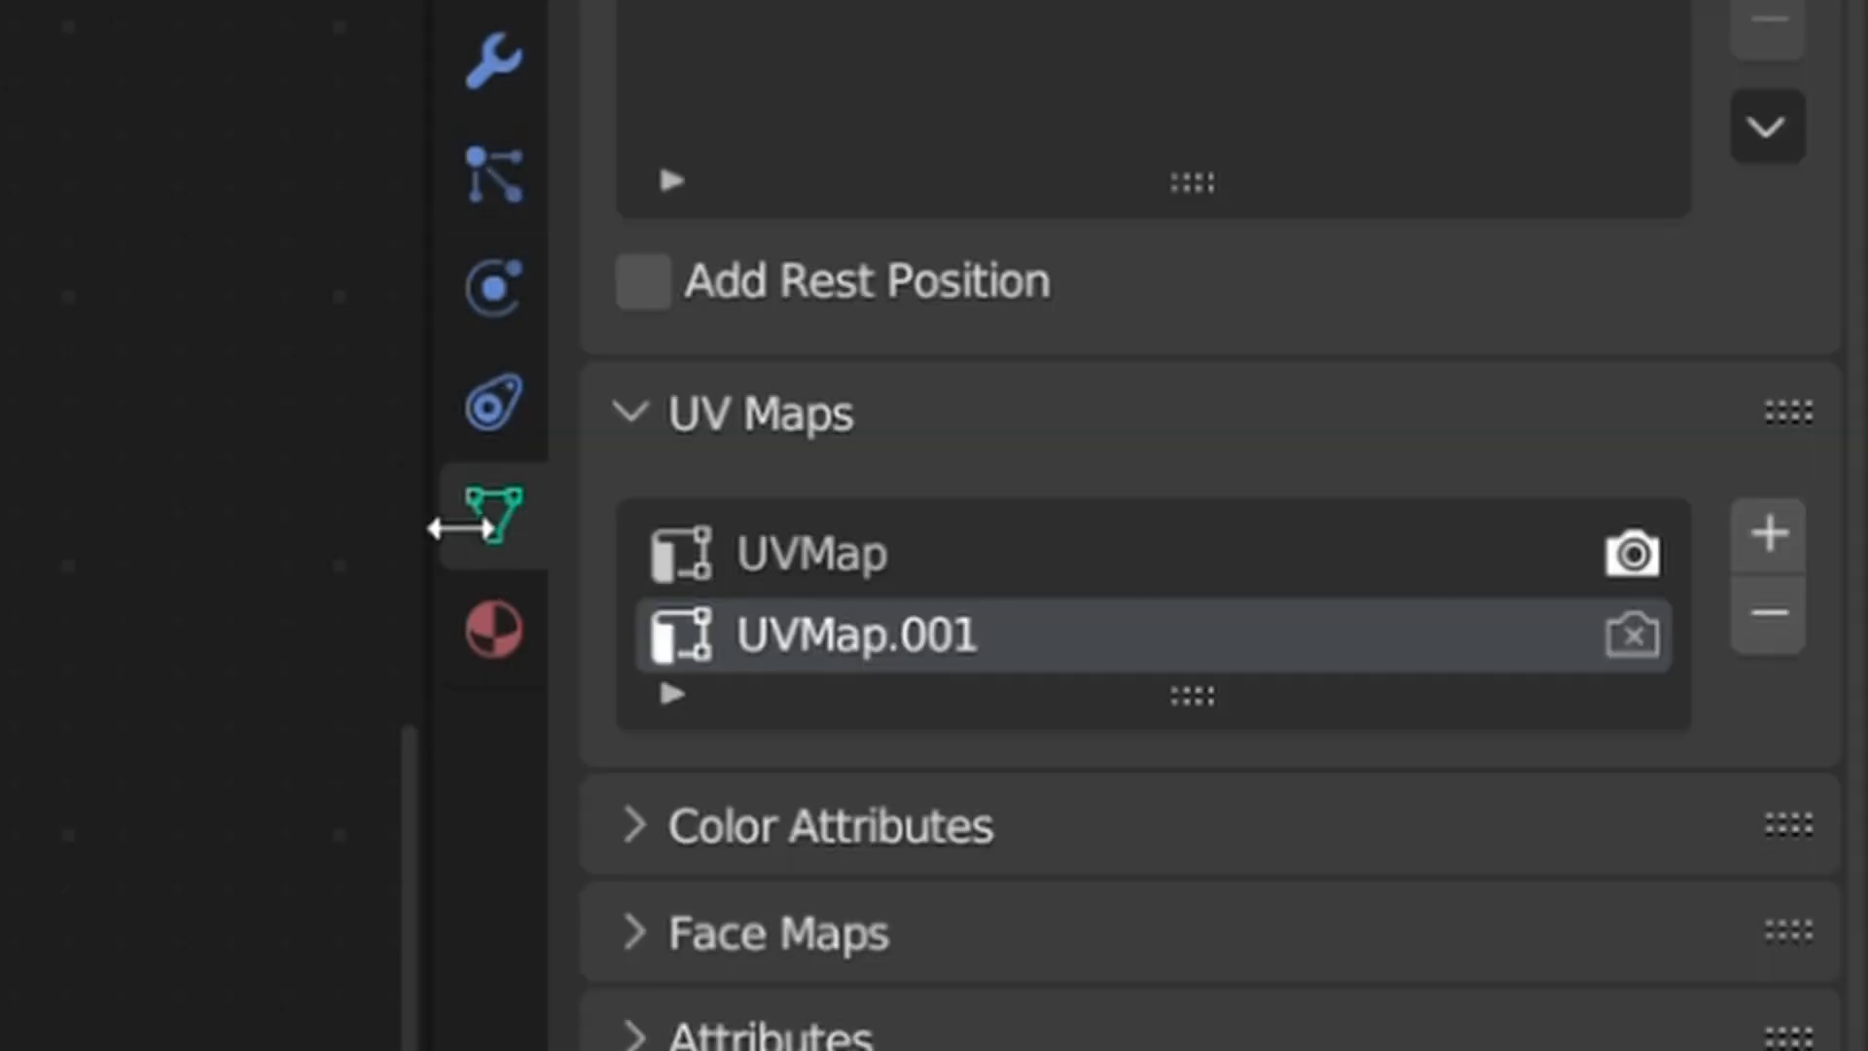
left_click(1364, 584)
left_click(1323, 654)
left_click(1284, 583)
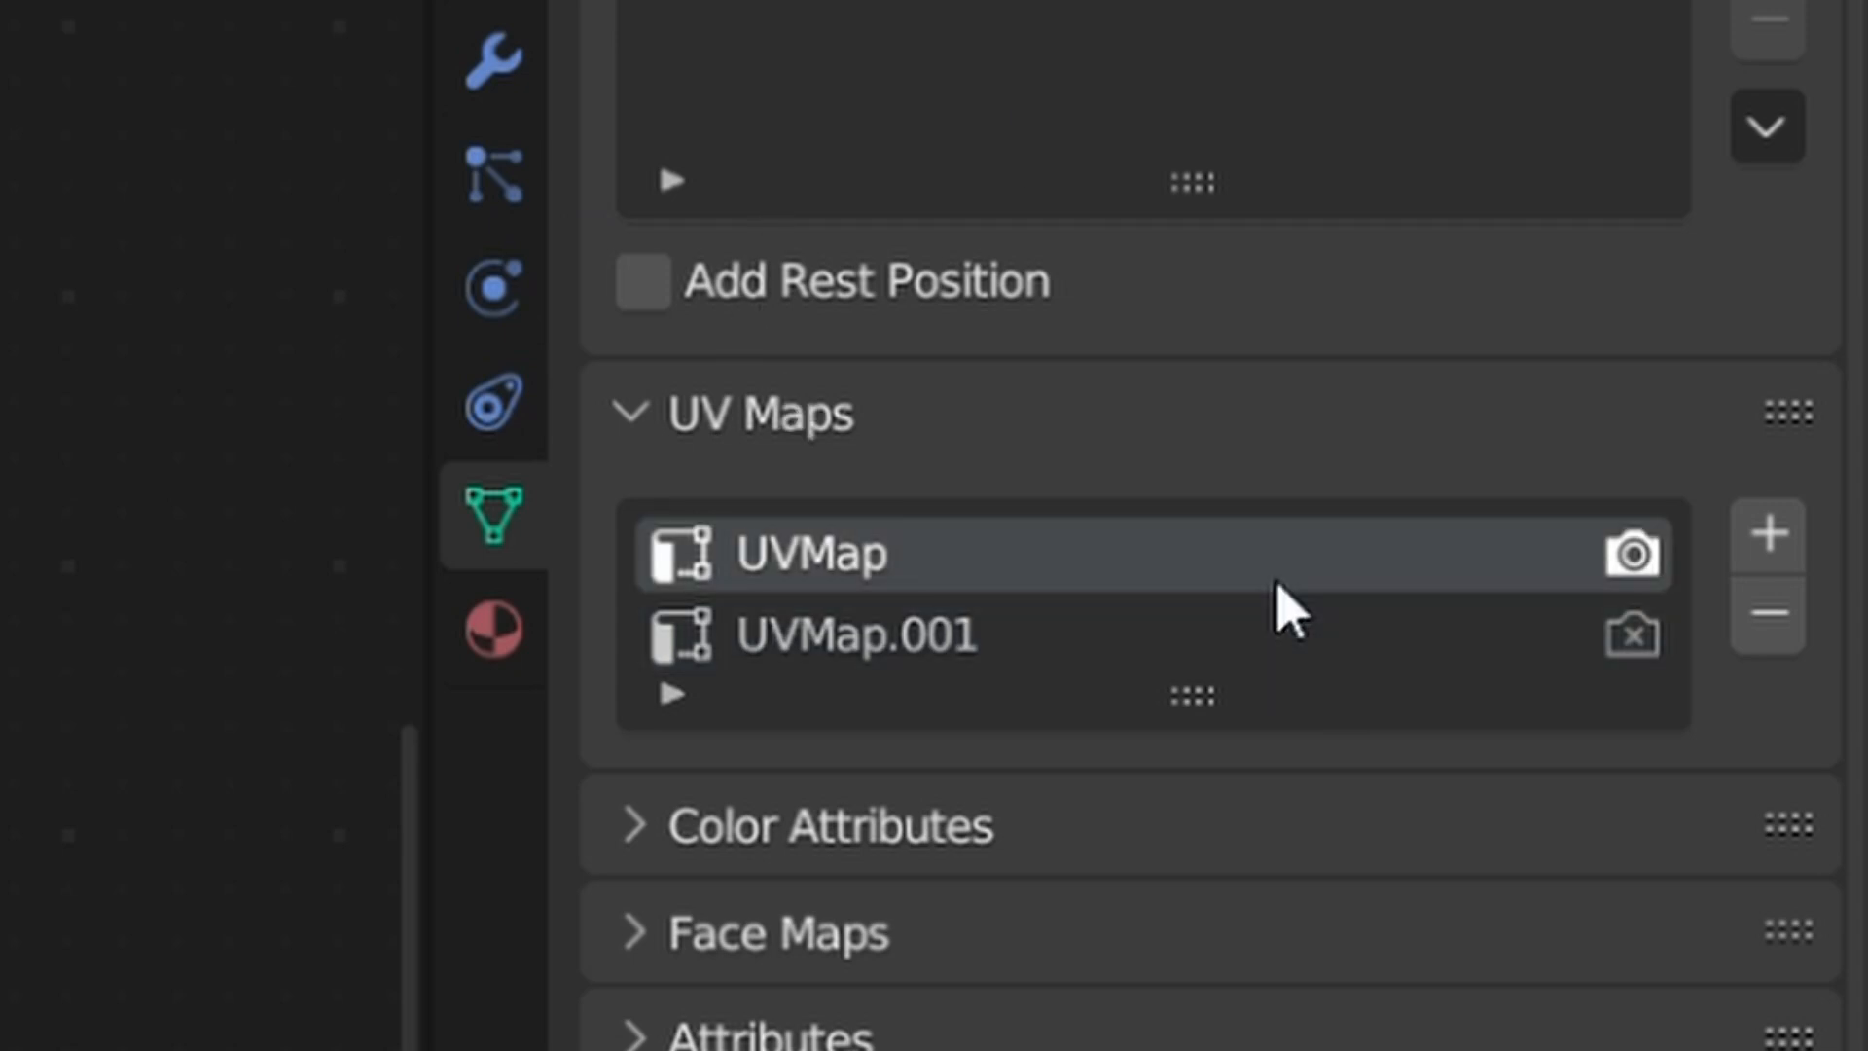
left_click(1261, 638)
left_click(1788, 553)
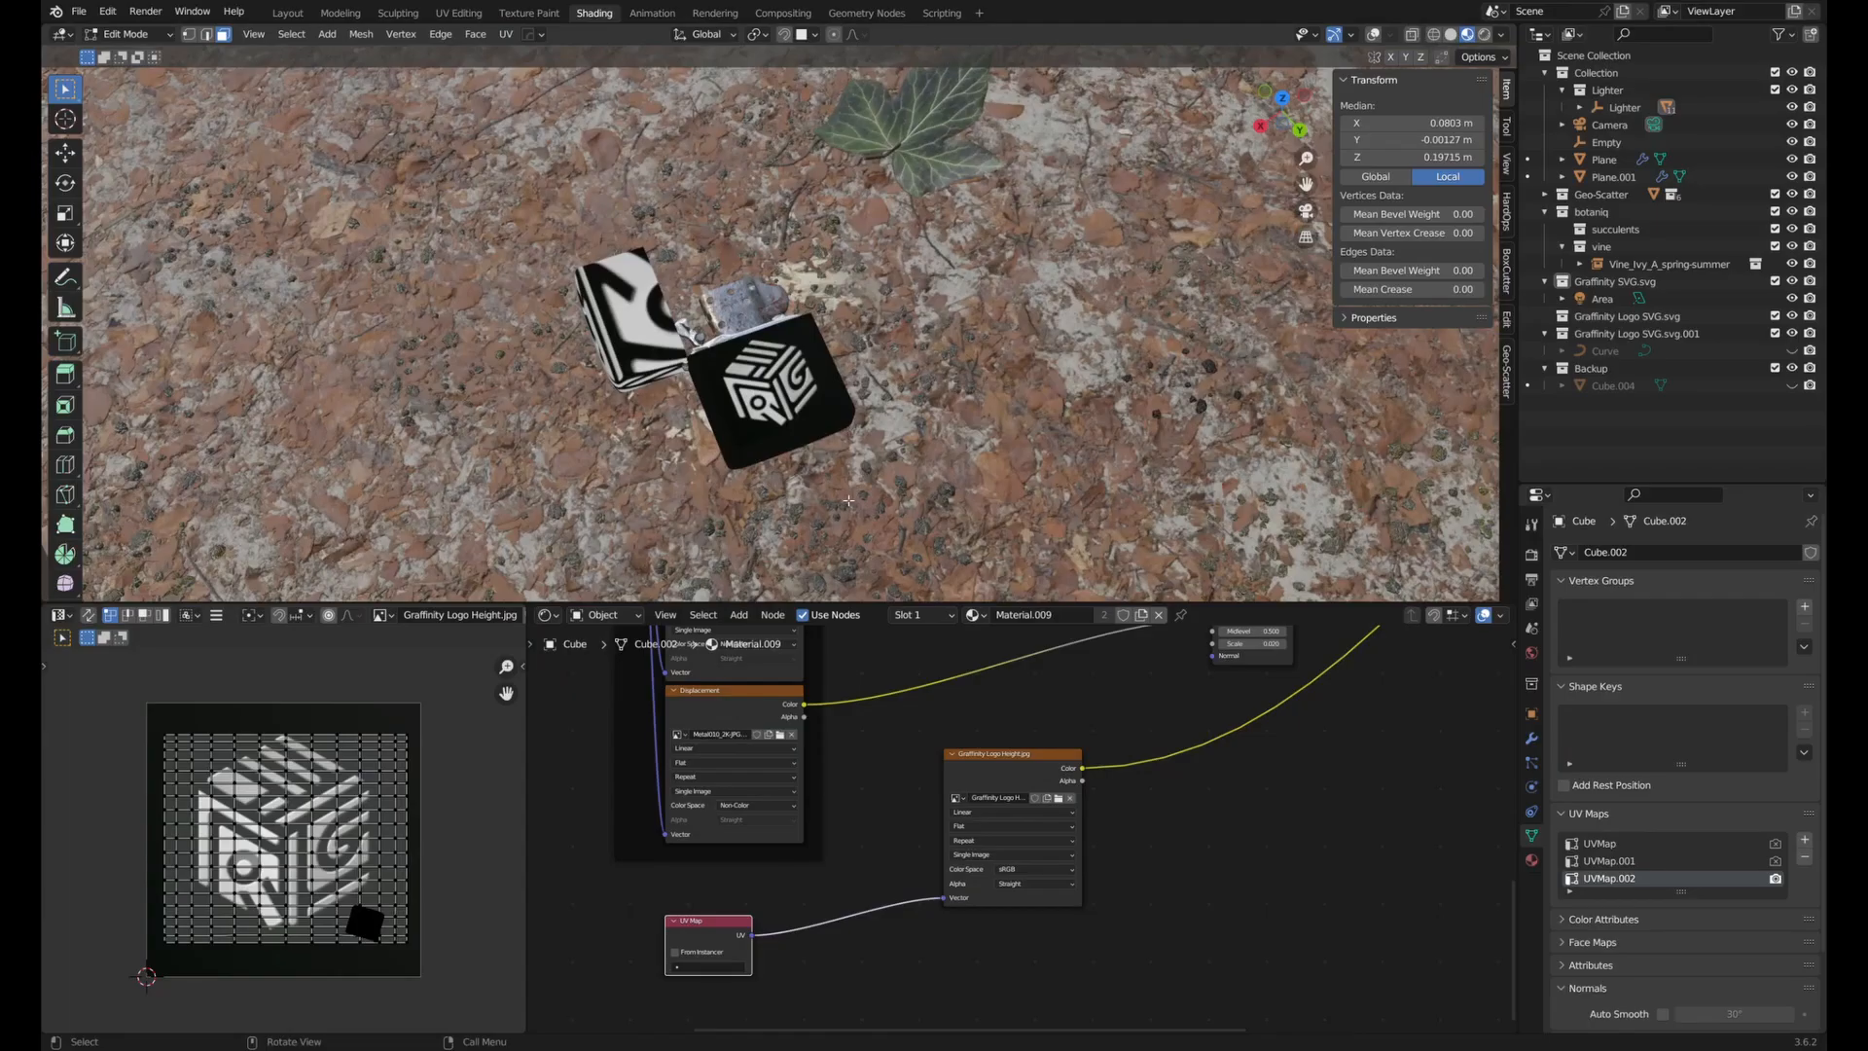
Set the UV Map node driving the Graffinity Logo Height texture to UVMap.001.
middle_click_drag(848, 500, 800, 380)
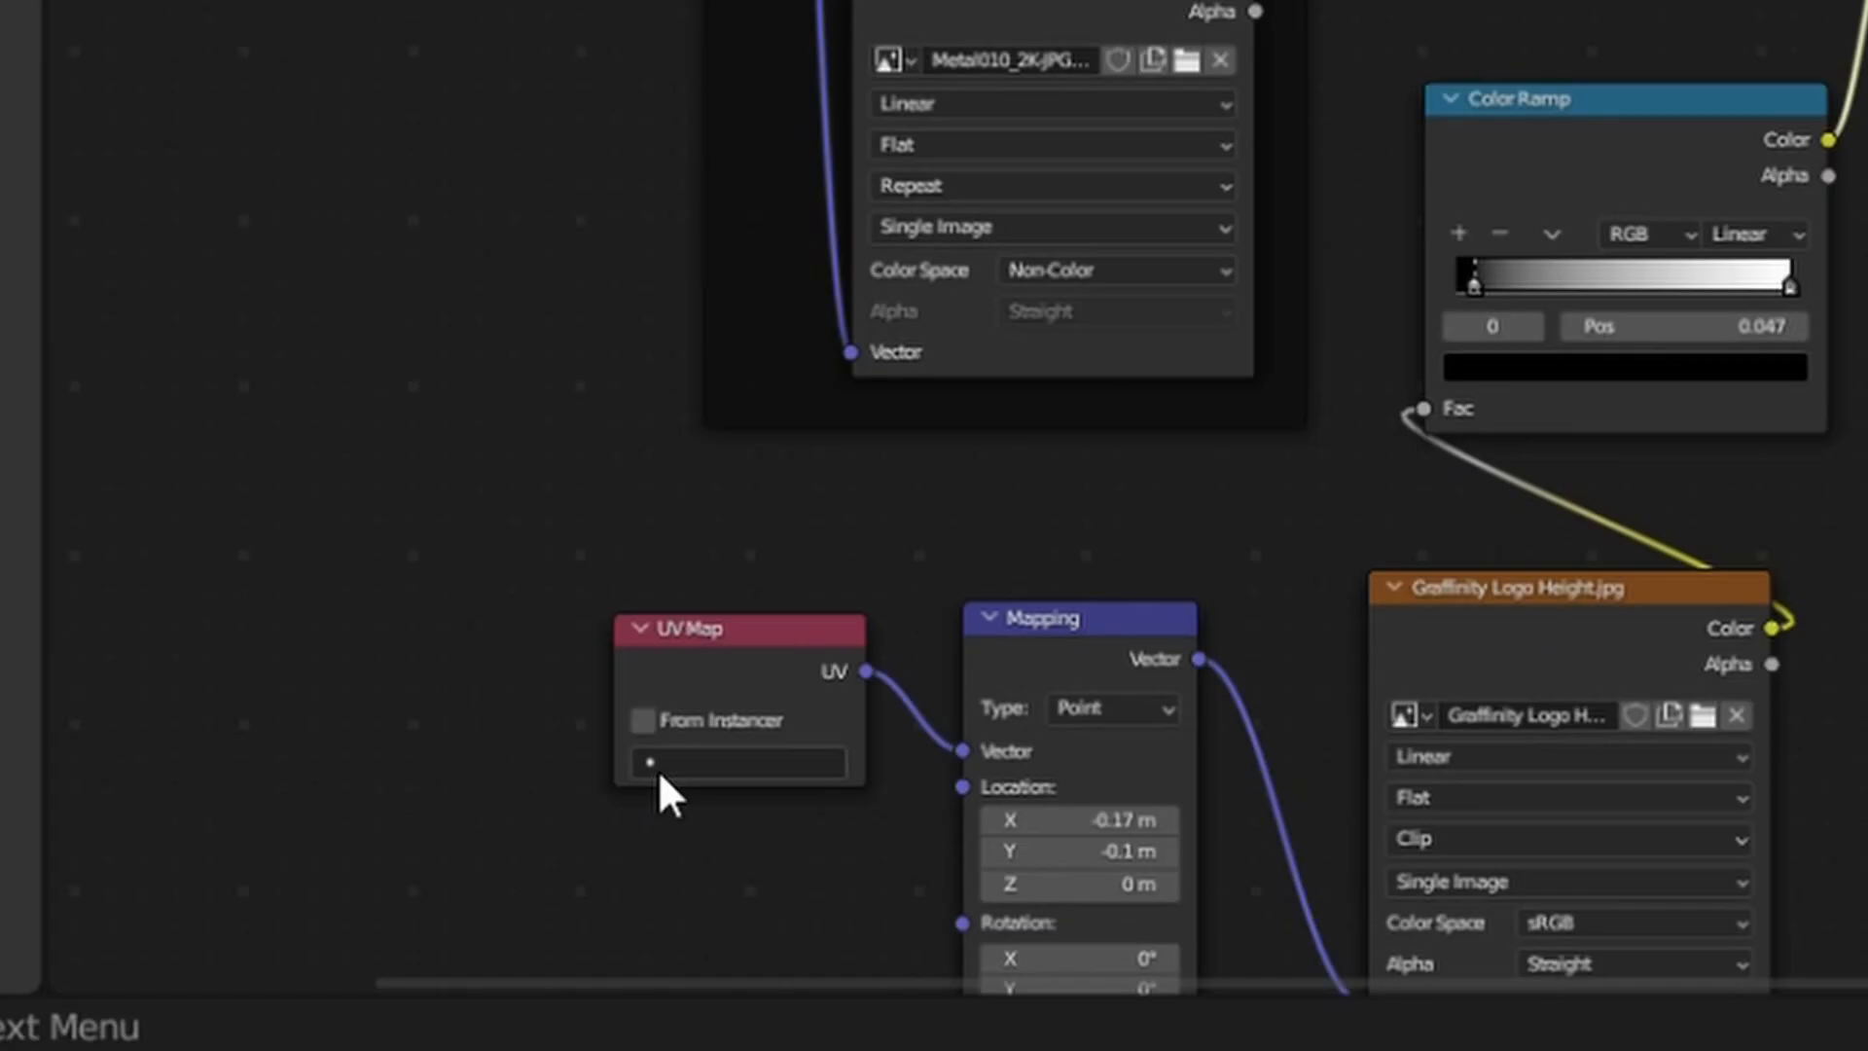
left_click(679, 966)
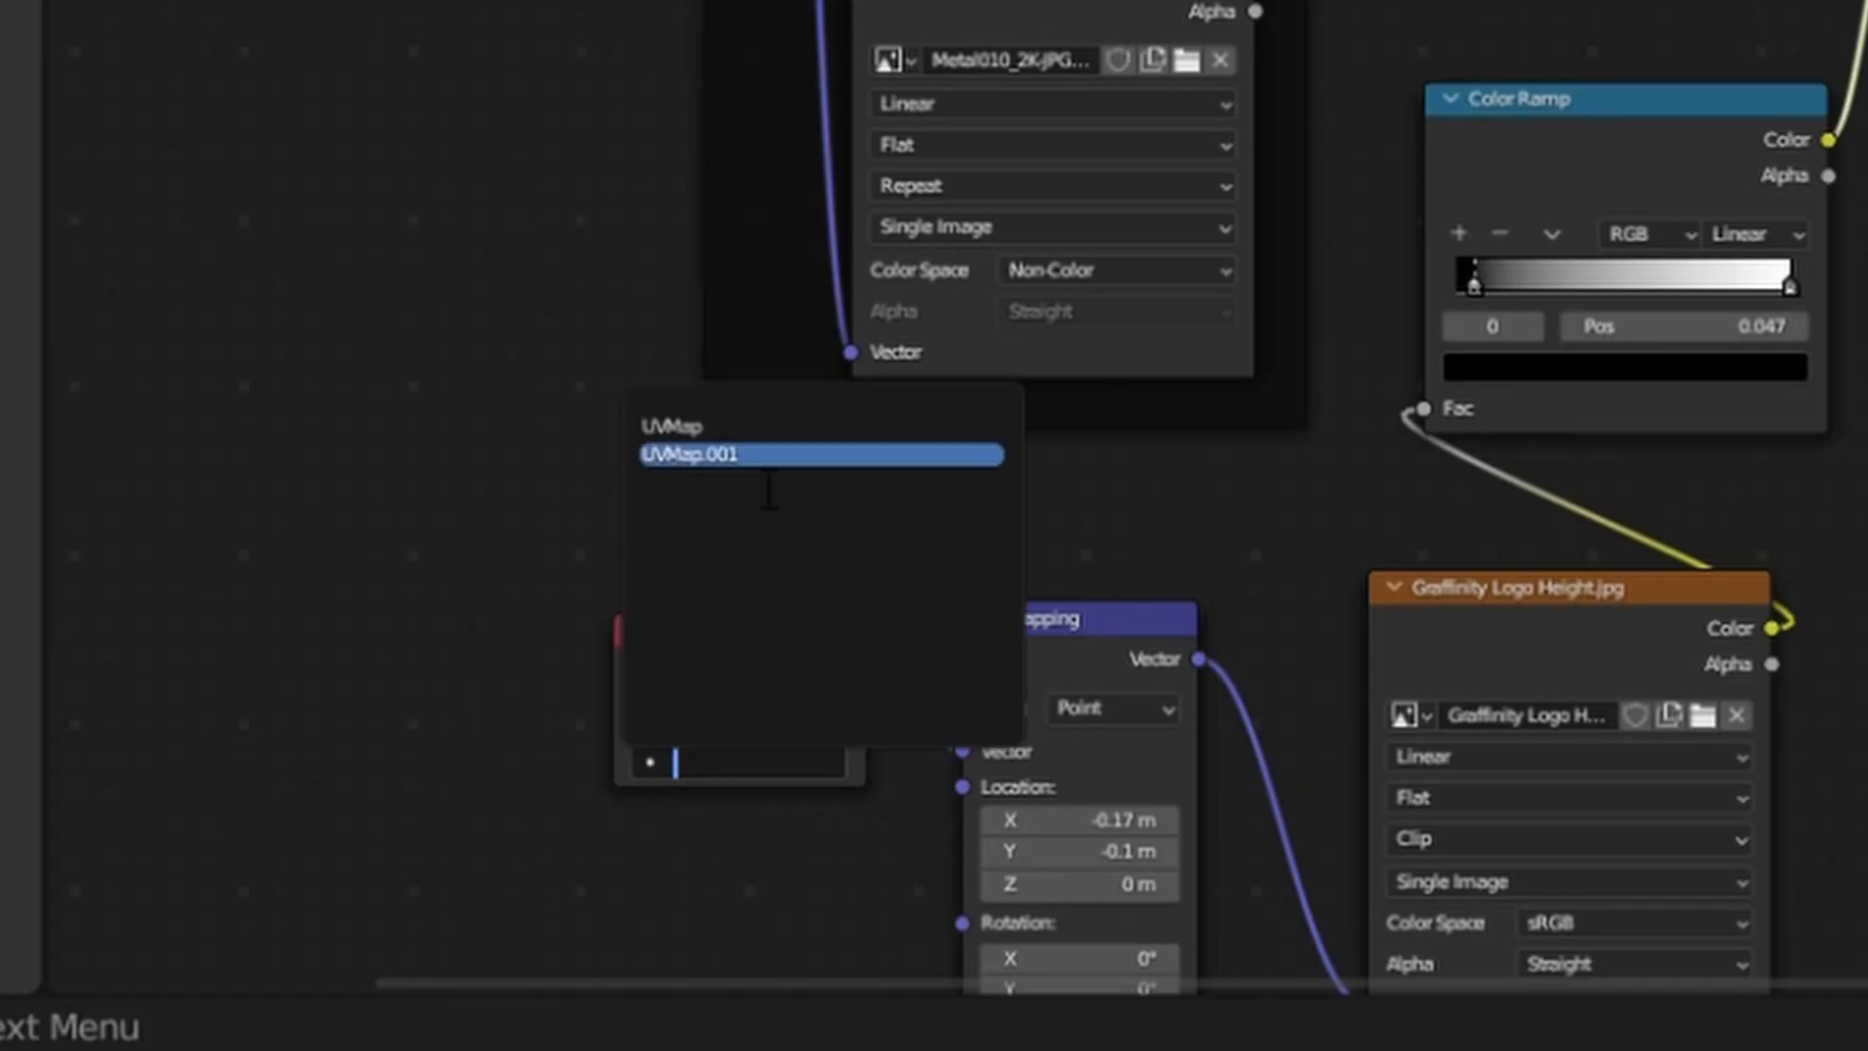
left_click(744, 463)
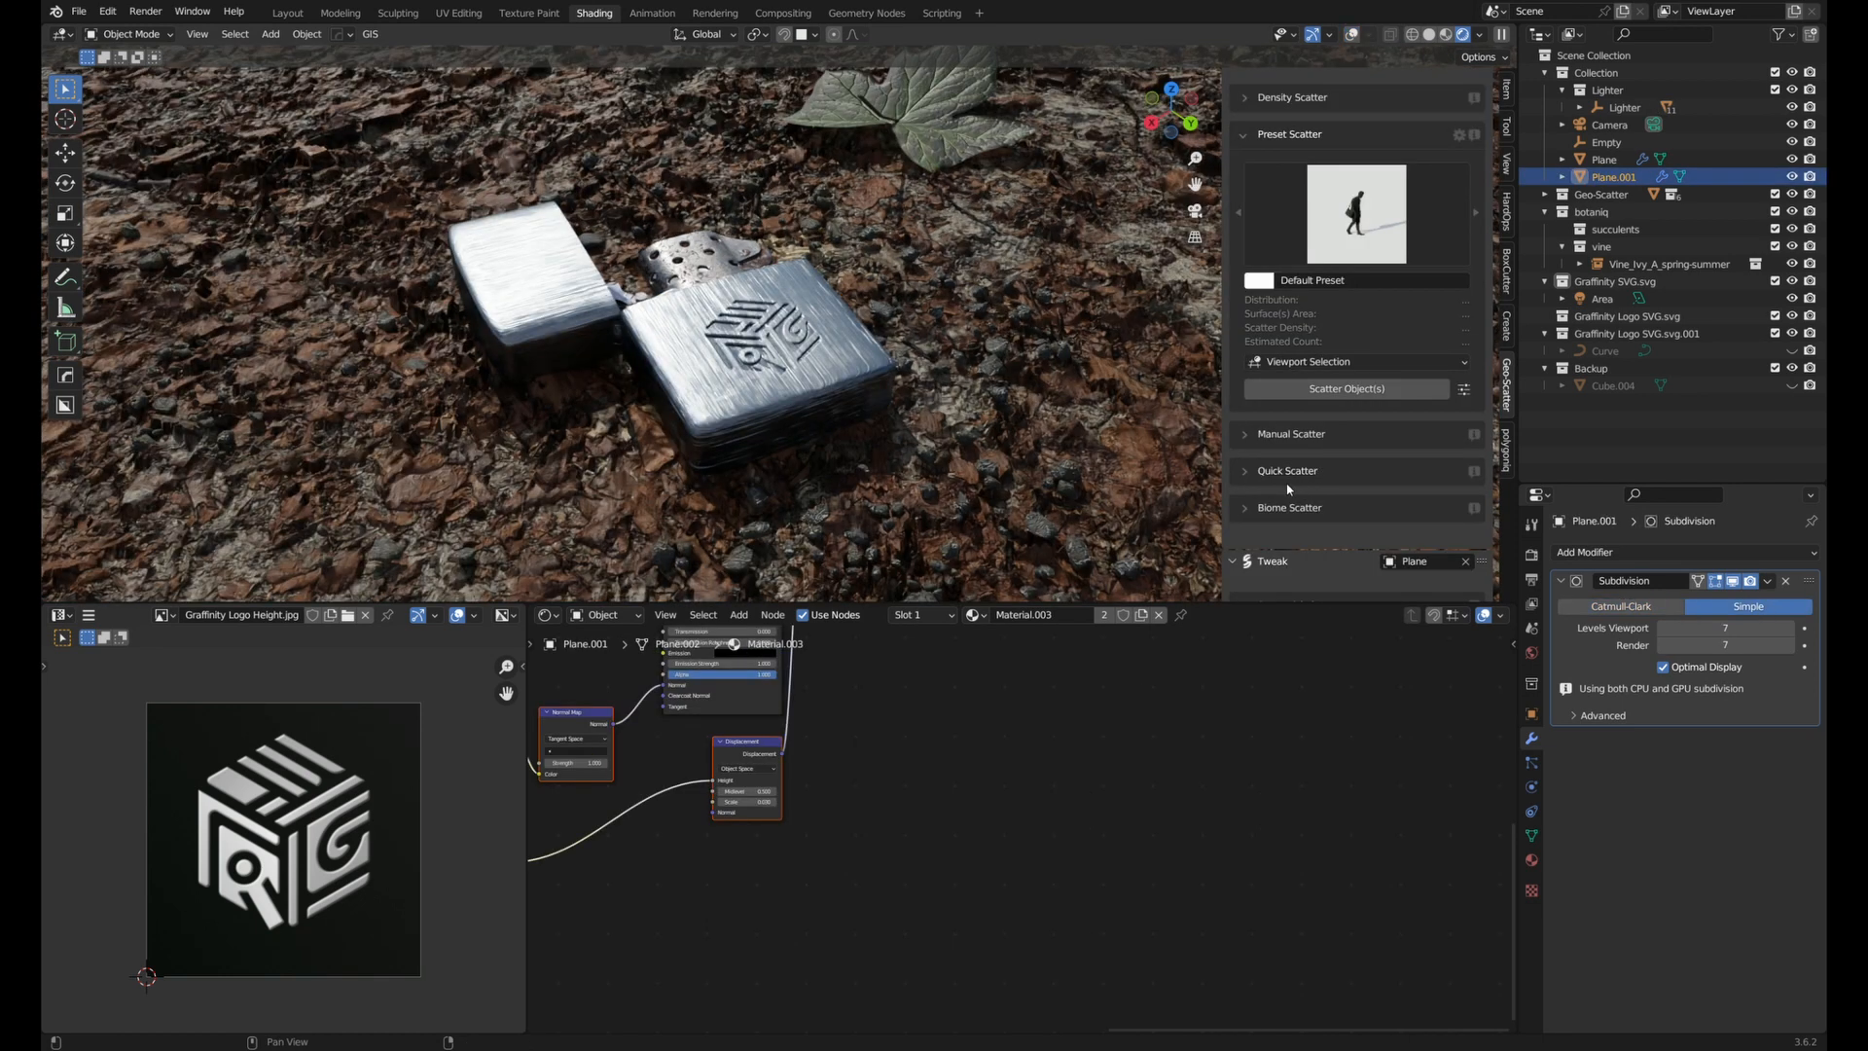
Scatter a rock biome over the ground around the lighter and set its uniform scale factor to 0.19.
left_click(1290, 506)
scroll(1313, 467, "down", 3)
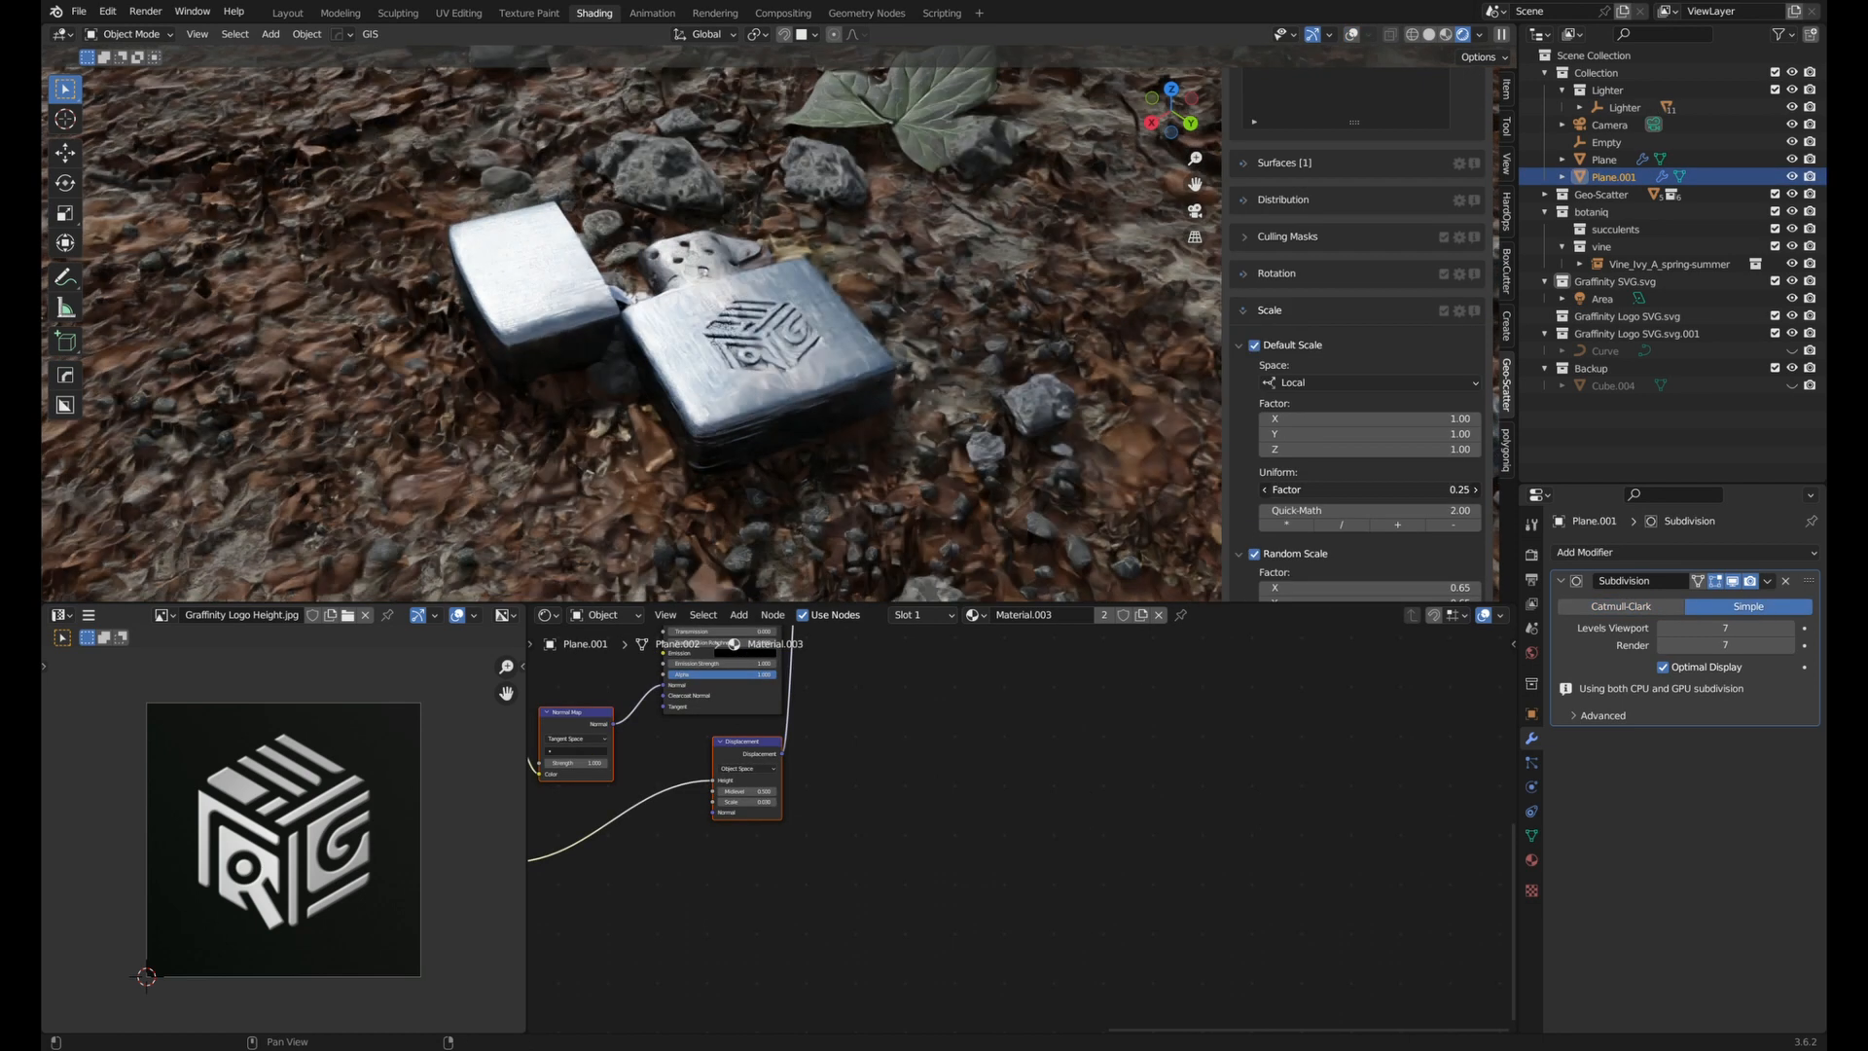
left_click(1345, 526)
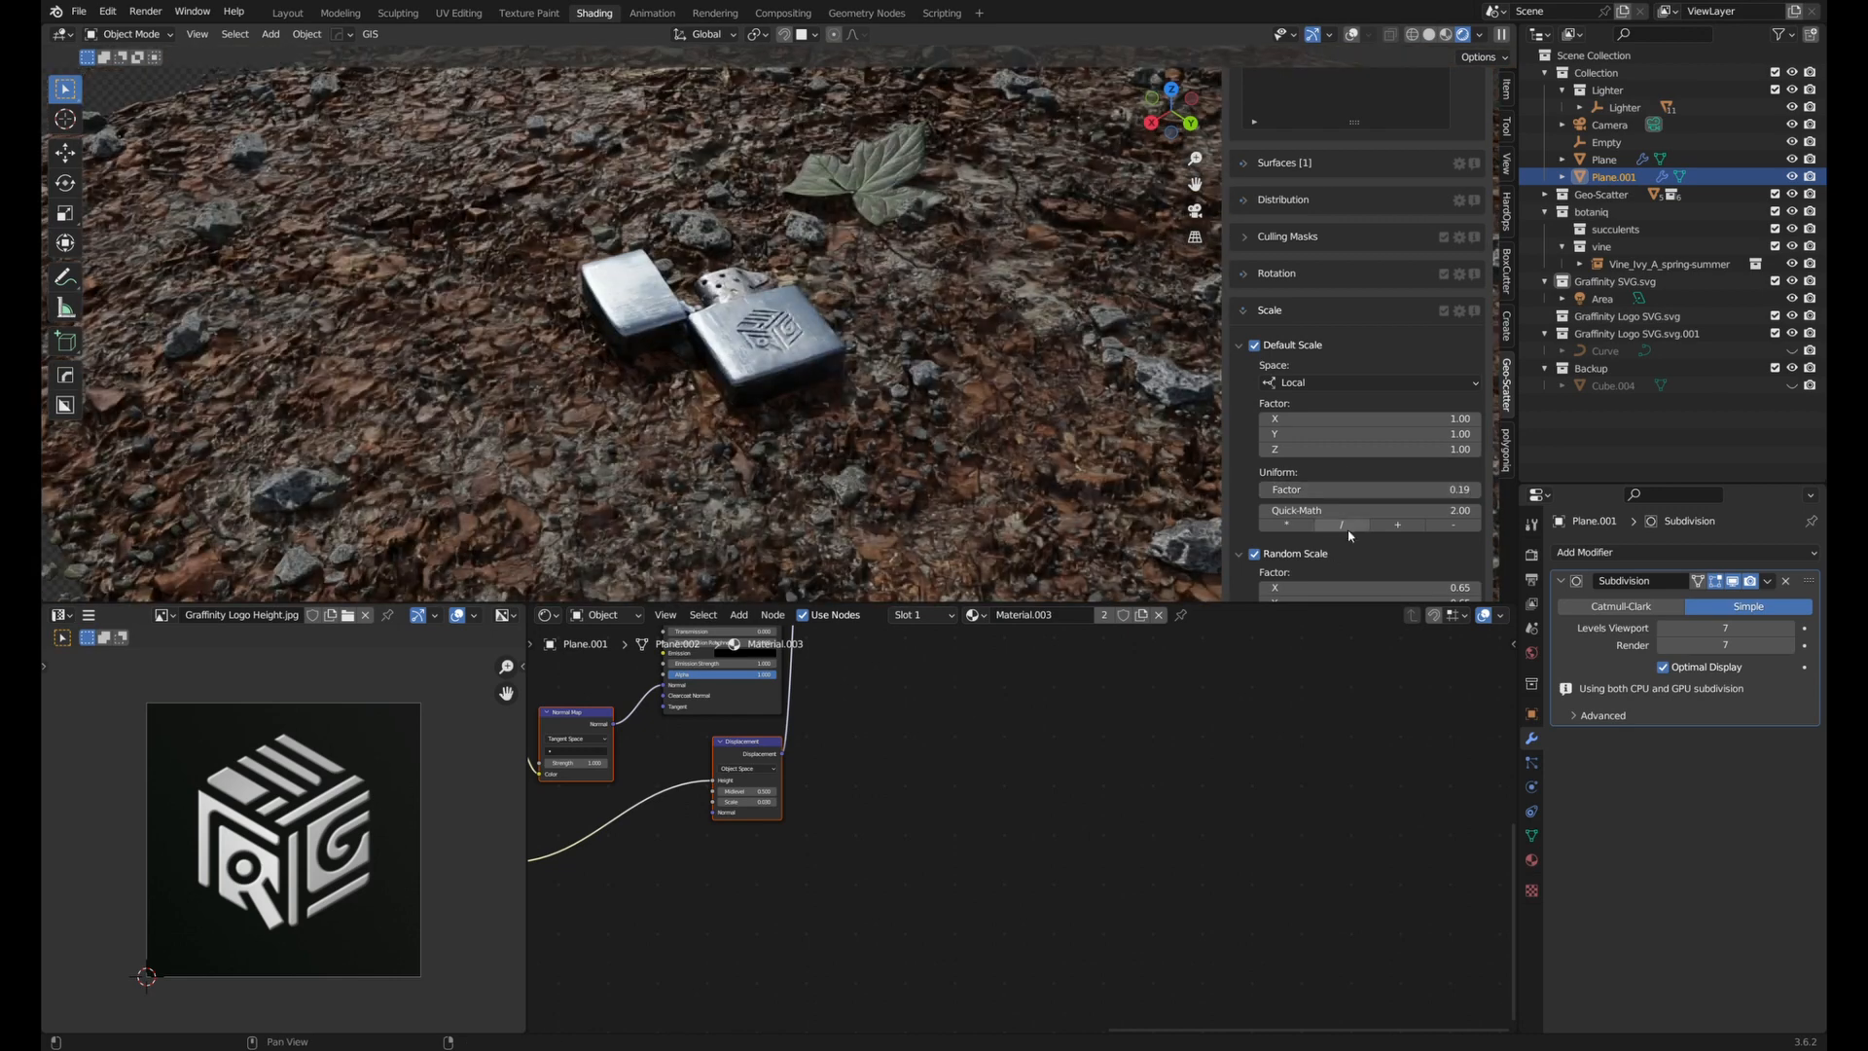
Fine-tune the rocks' uniform scale, then set the Gravel layer's uniform scale factor to 0.31 and check it through the camera.
left_click_drag(1348, 491, 1364, 490)
scroll(1349, 334, "up", 3)
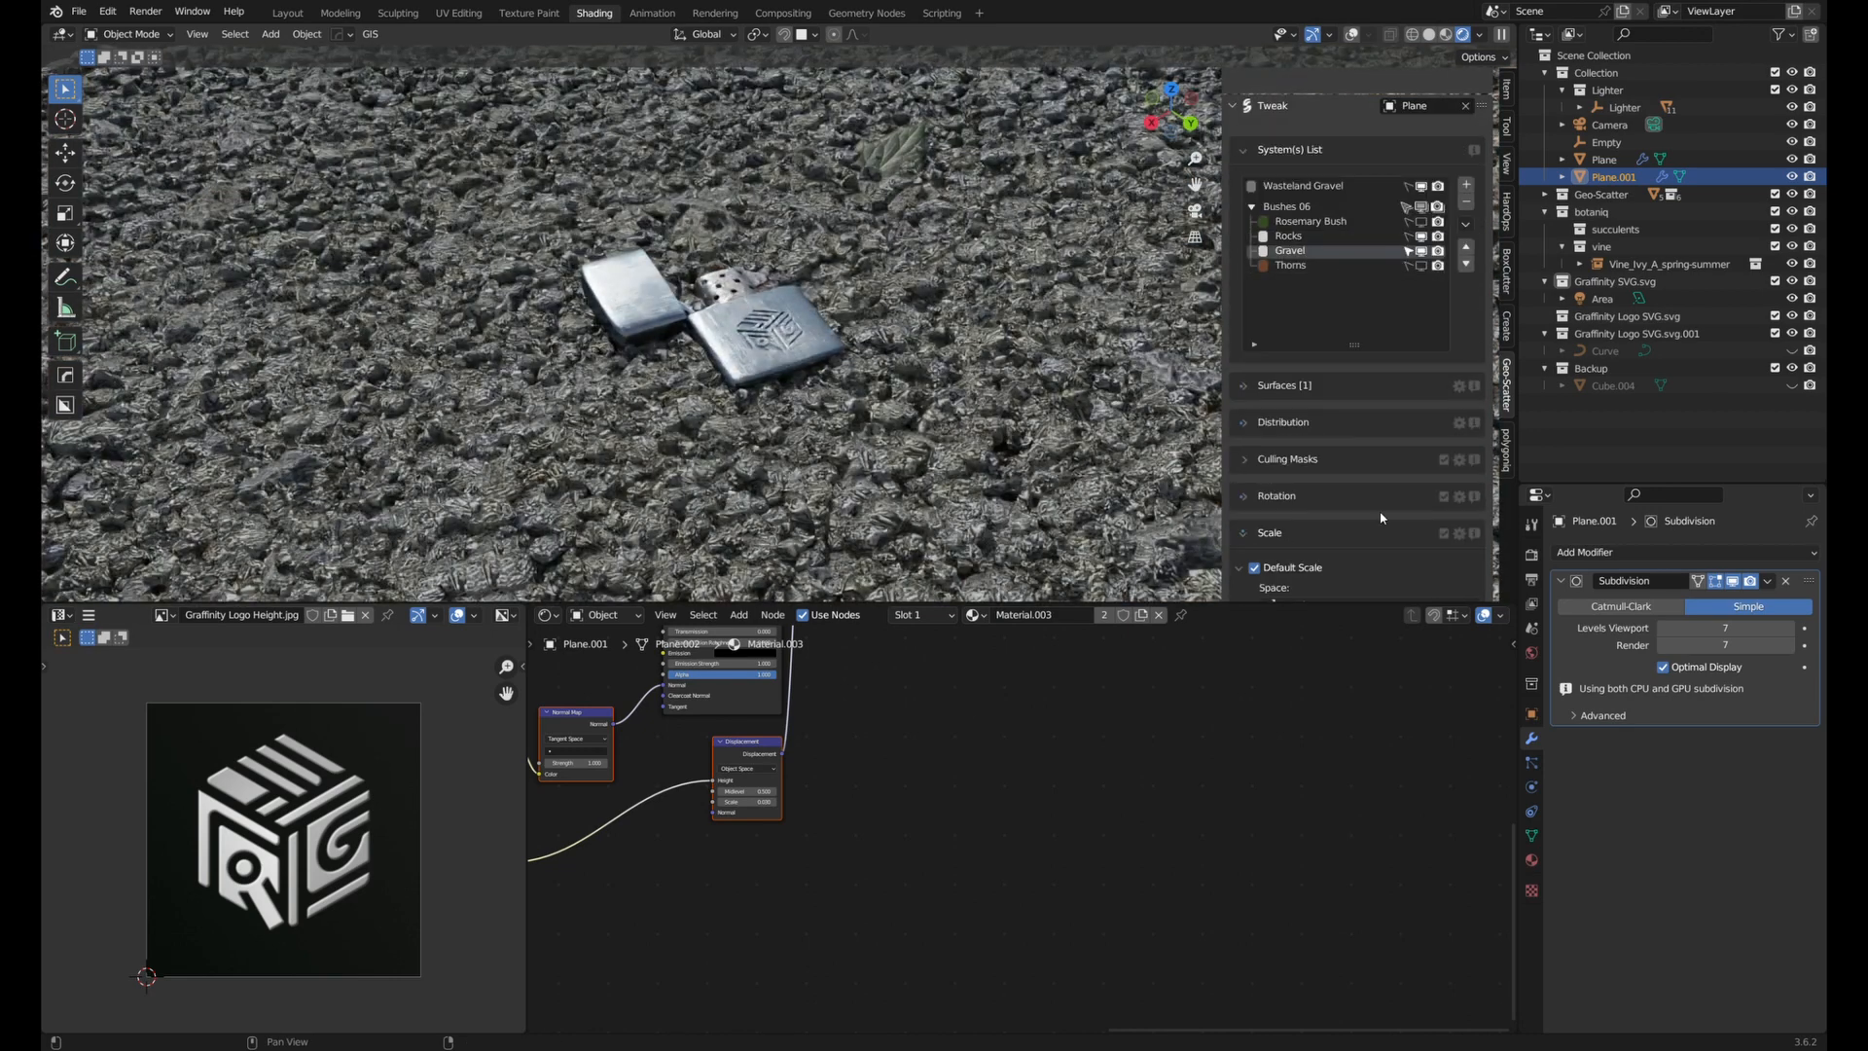
scroll(1348, 334, "down", 4)
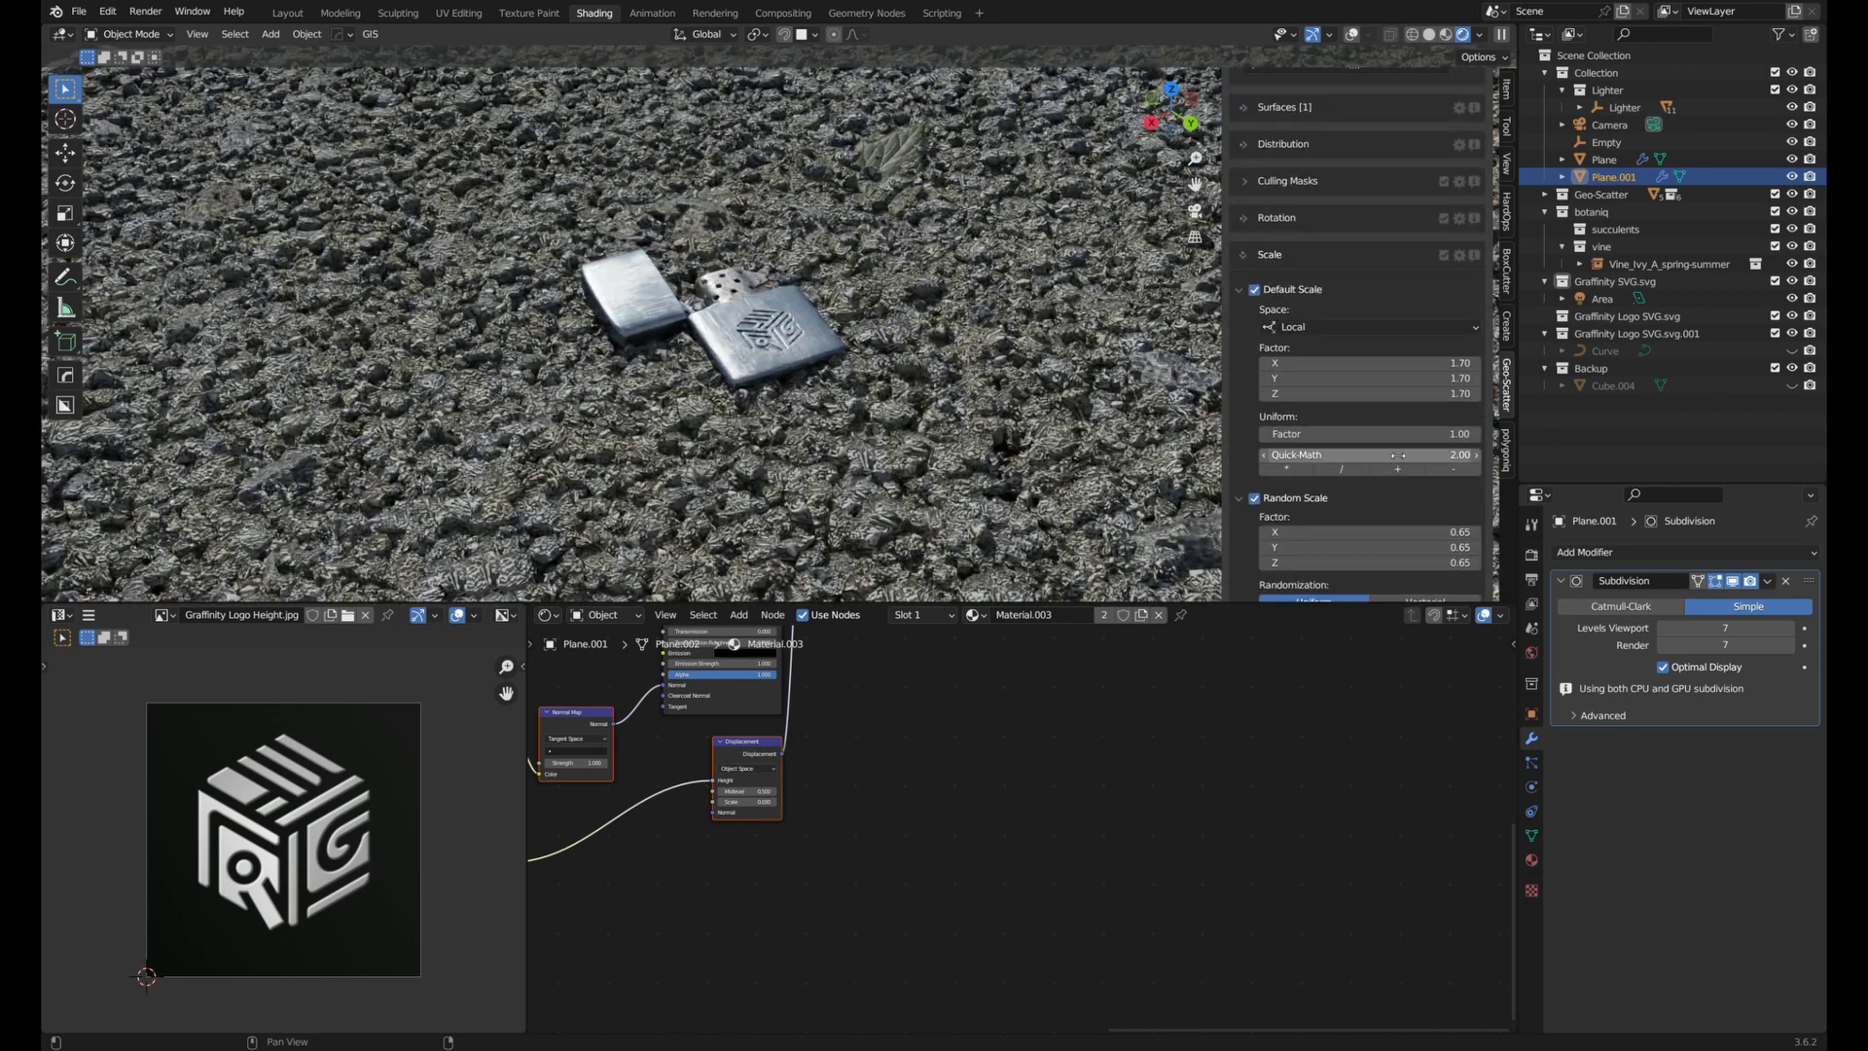
left_click_drag(1362, 434, 1401, 433)
key("KP_0")
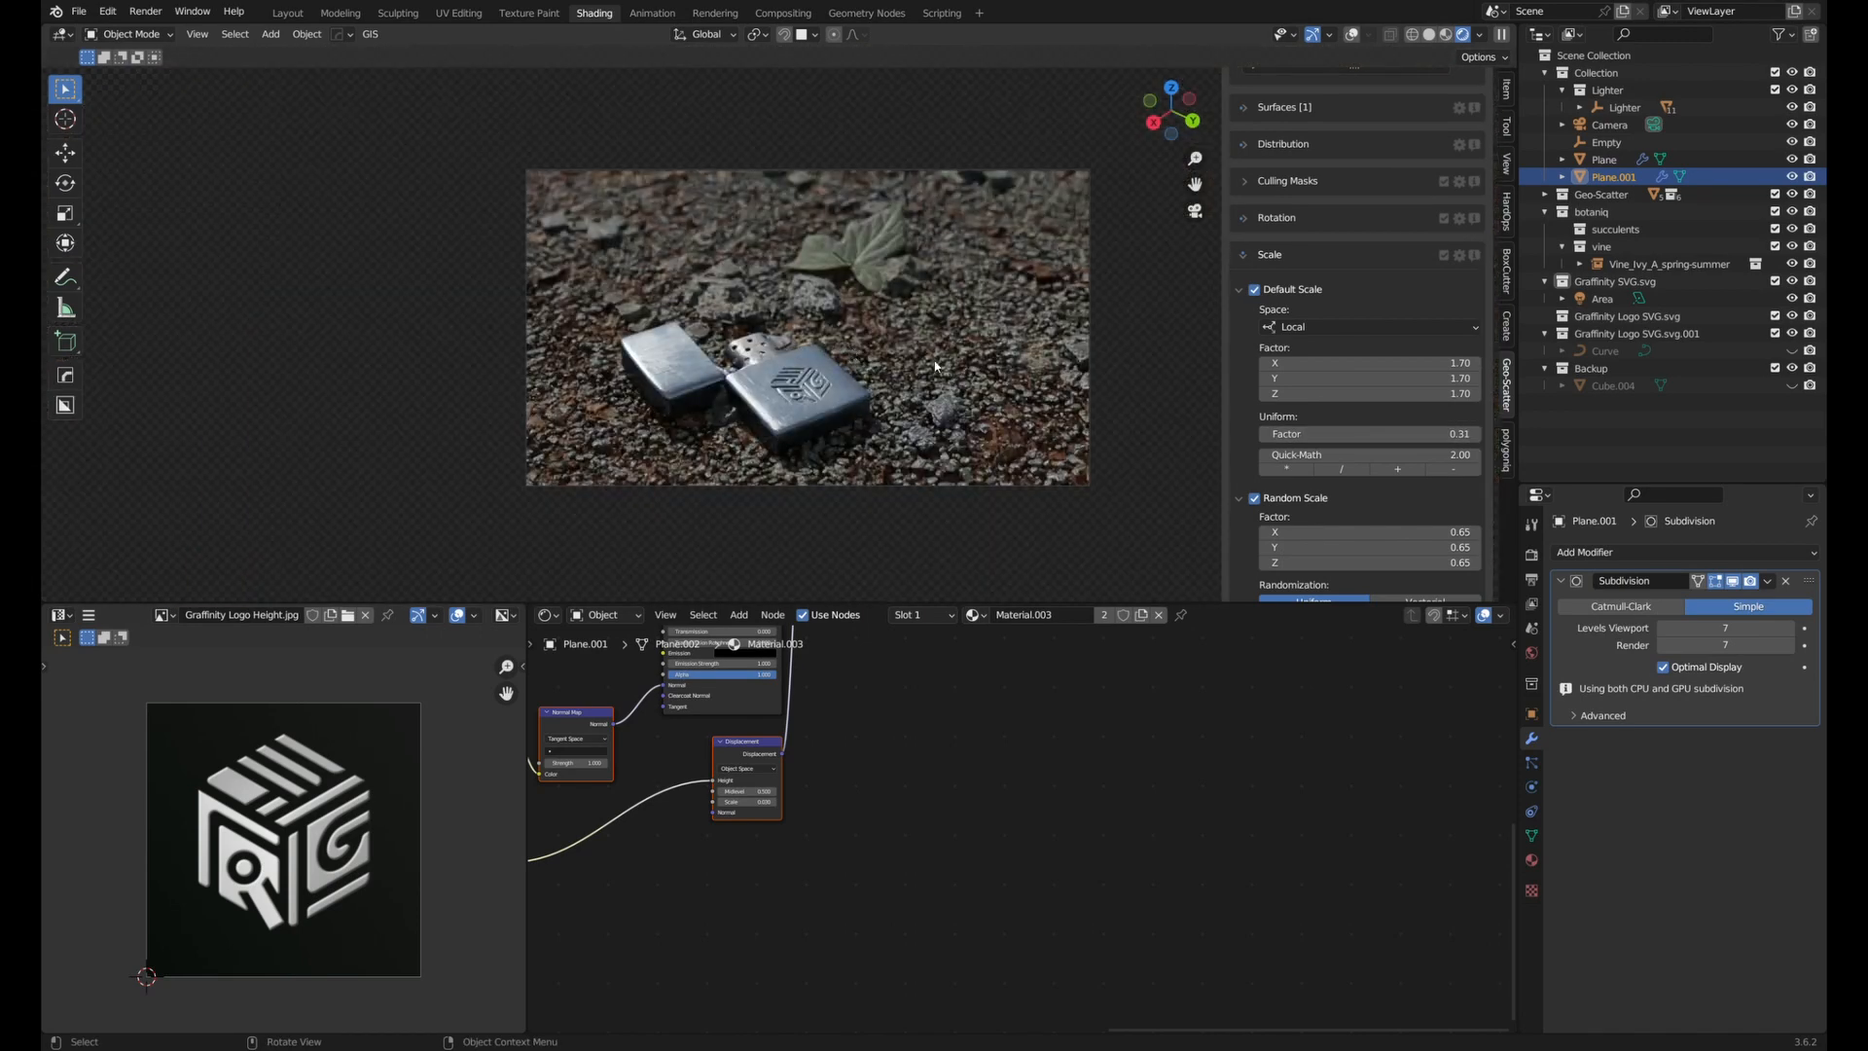
Show the Thorns layer of the Bushes 06 biome and set its uniform scale factor to 1.06.
scroll(1332, 524, "up", 15)
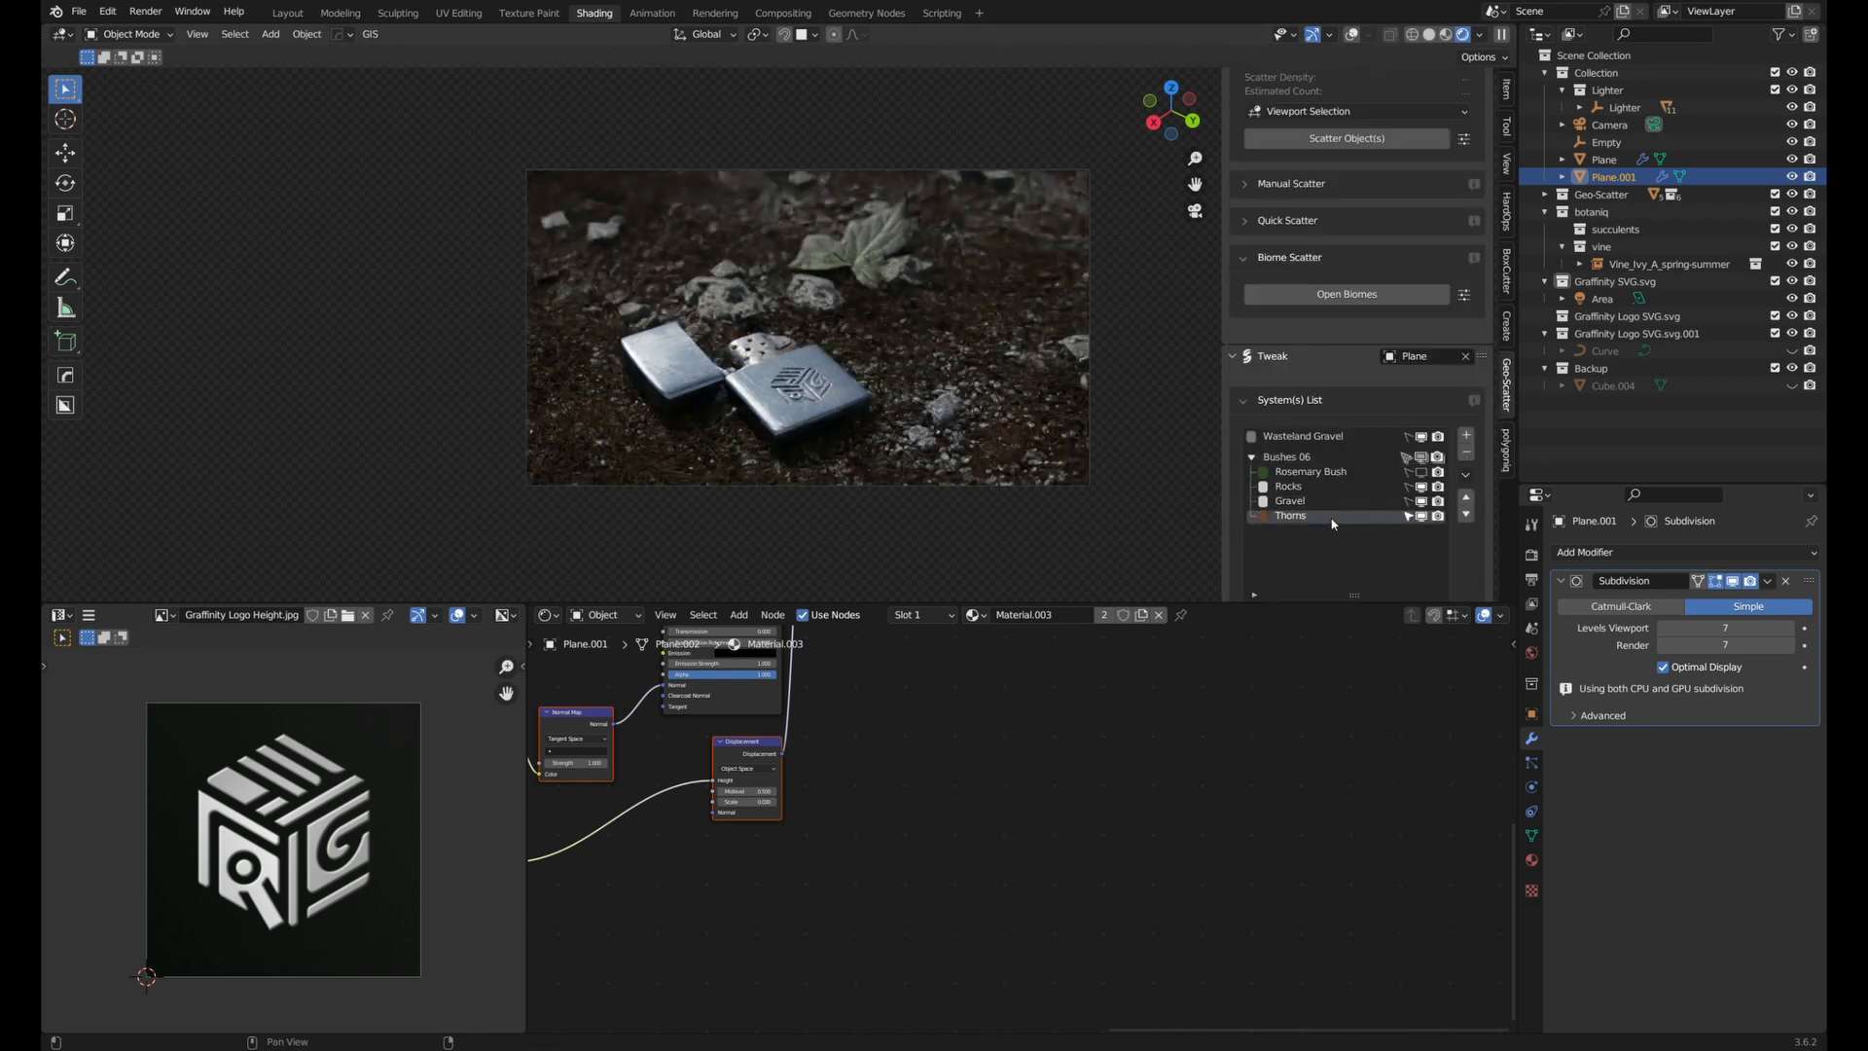
scroll(1329, 529, "down", 9)
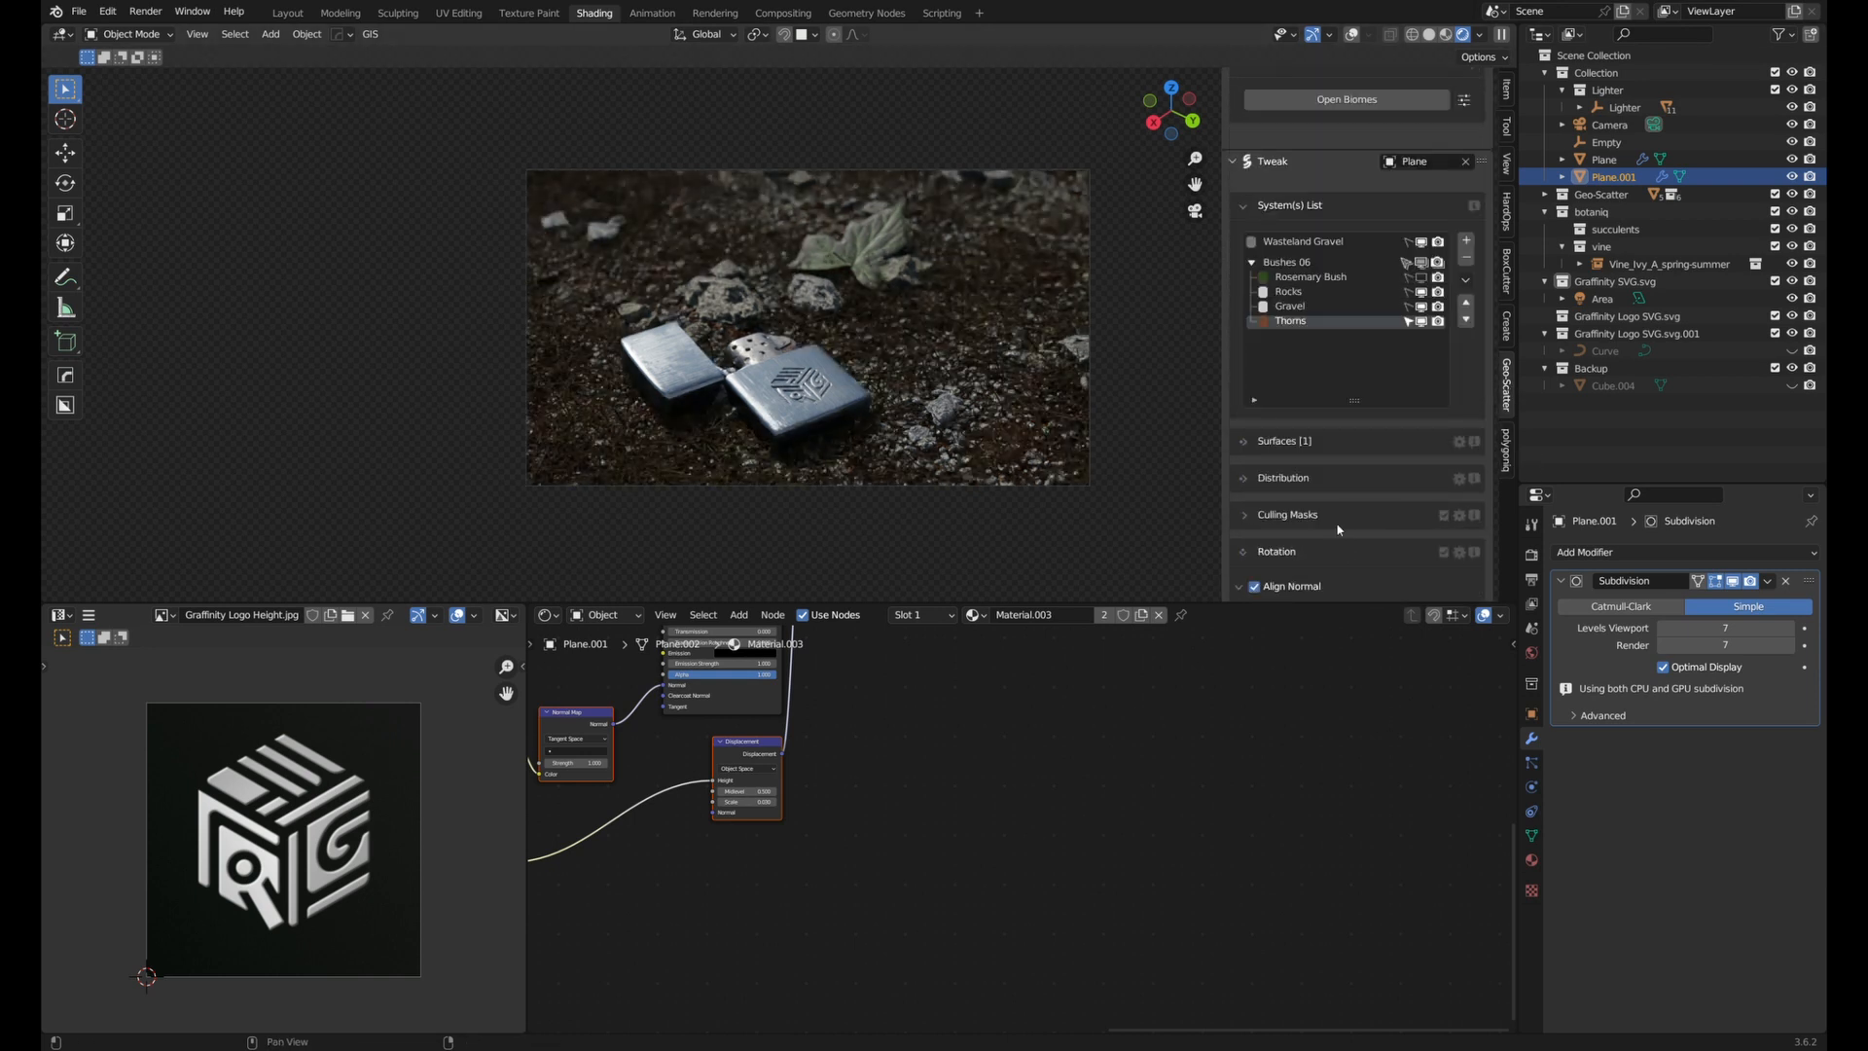
scroll(1371, 537, "down", 8)
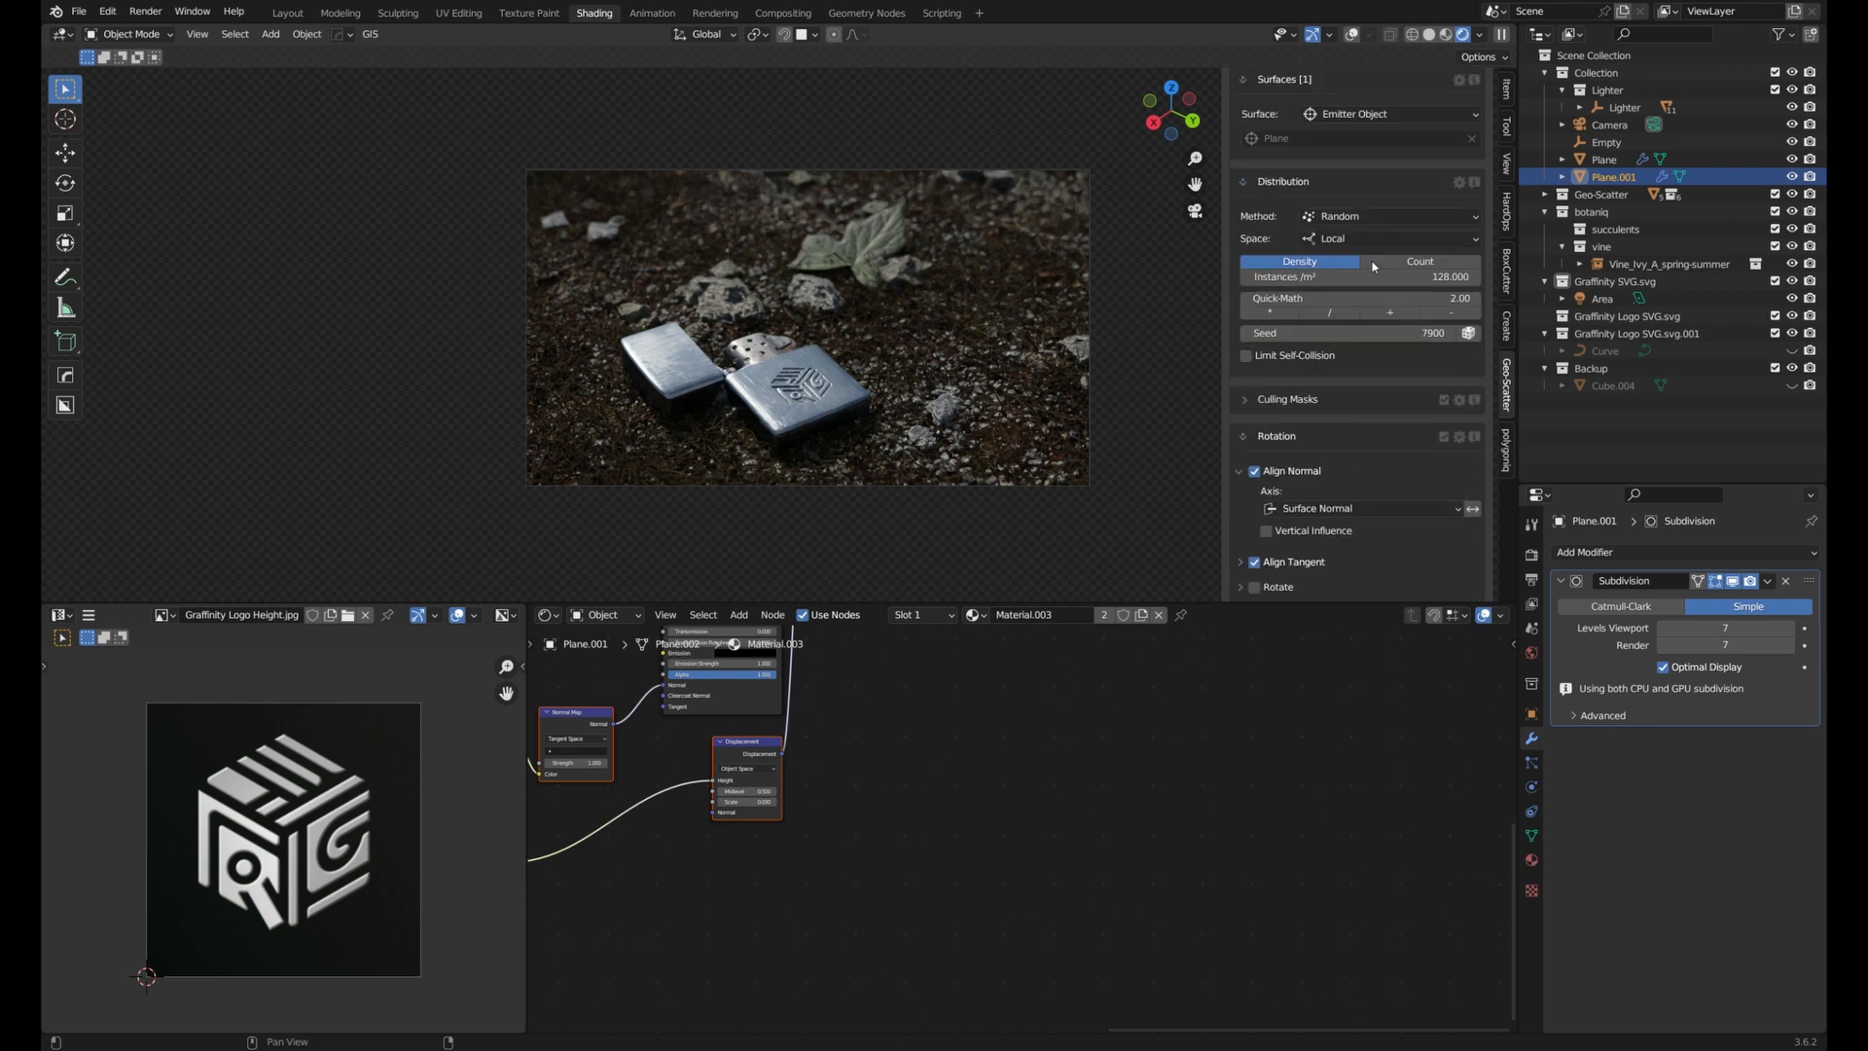
scroll(1370, 537, "down", 4)
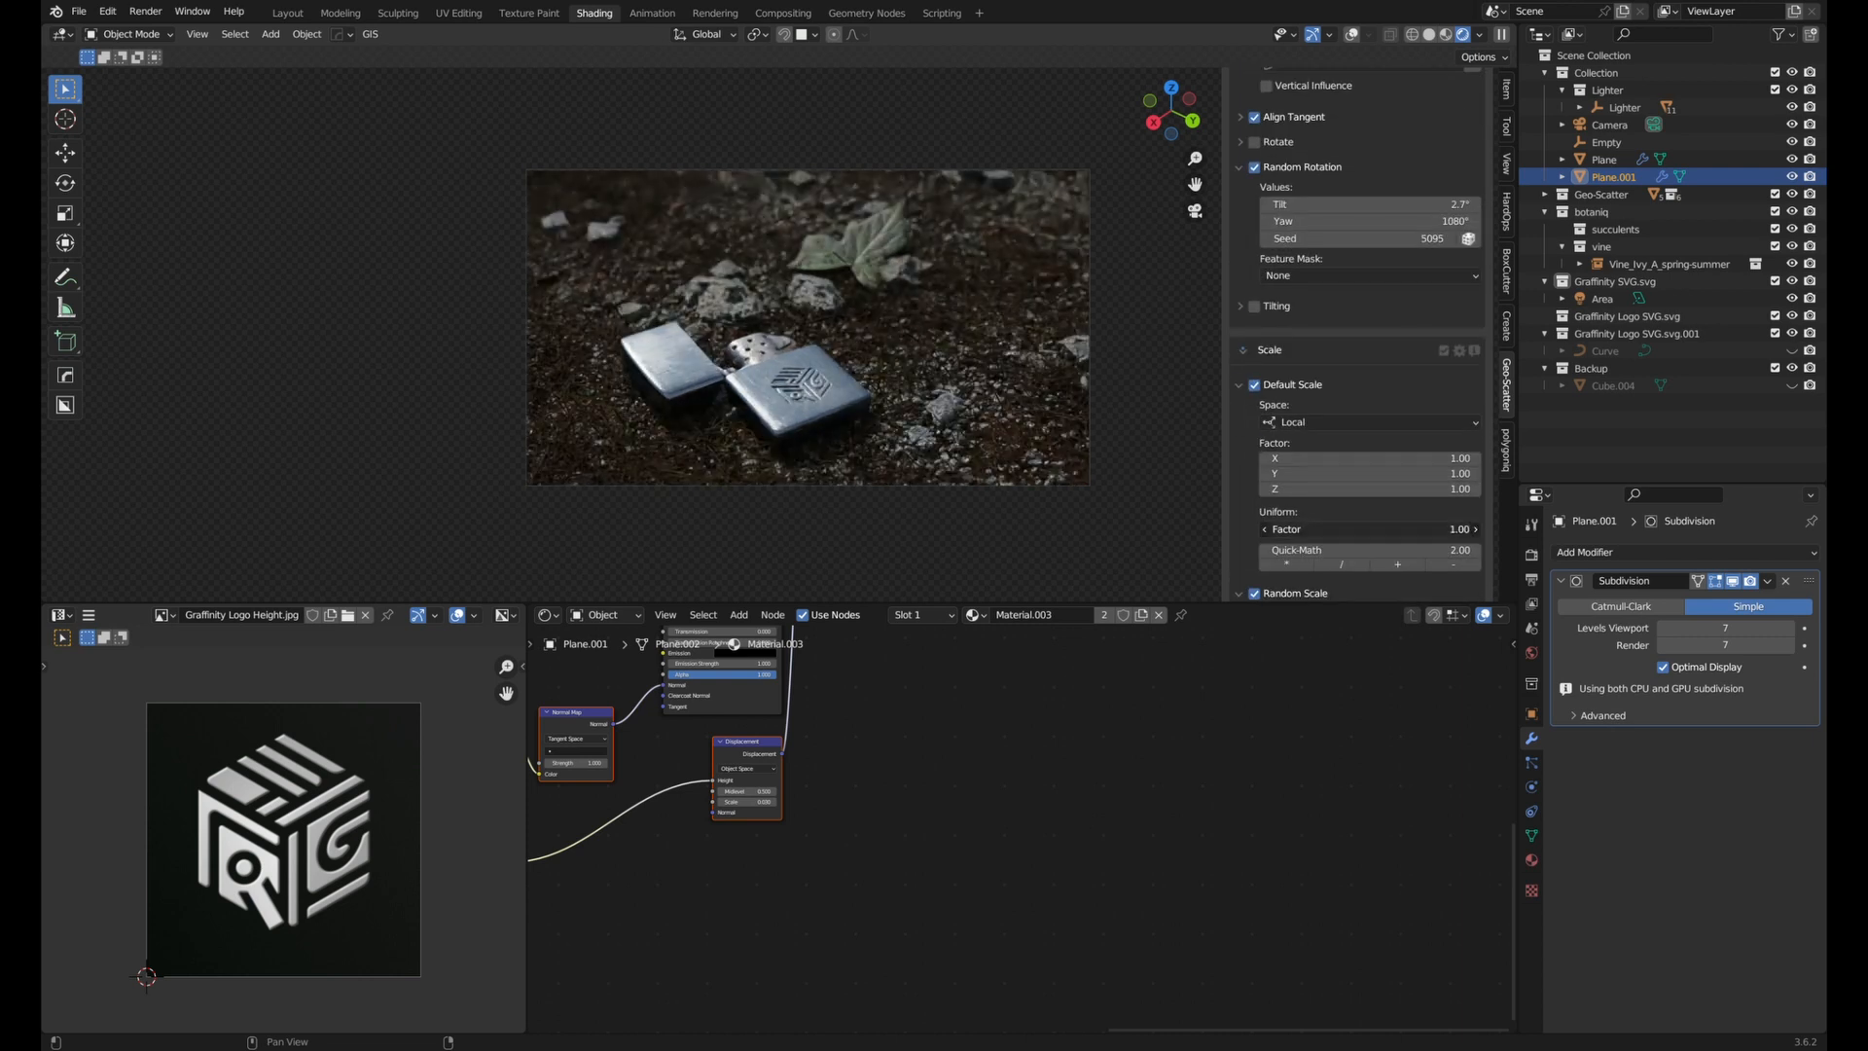
mouse_move(1371, 530)
left_mouse_down()
mouse_move(1421, 529)
mouse_move(1348, 529)
left_mouse_up()
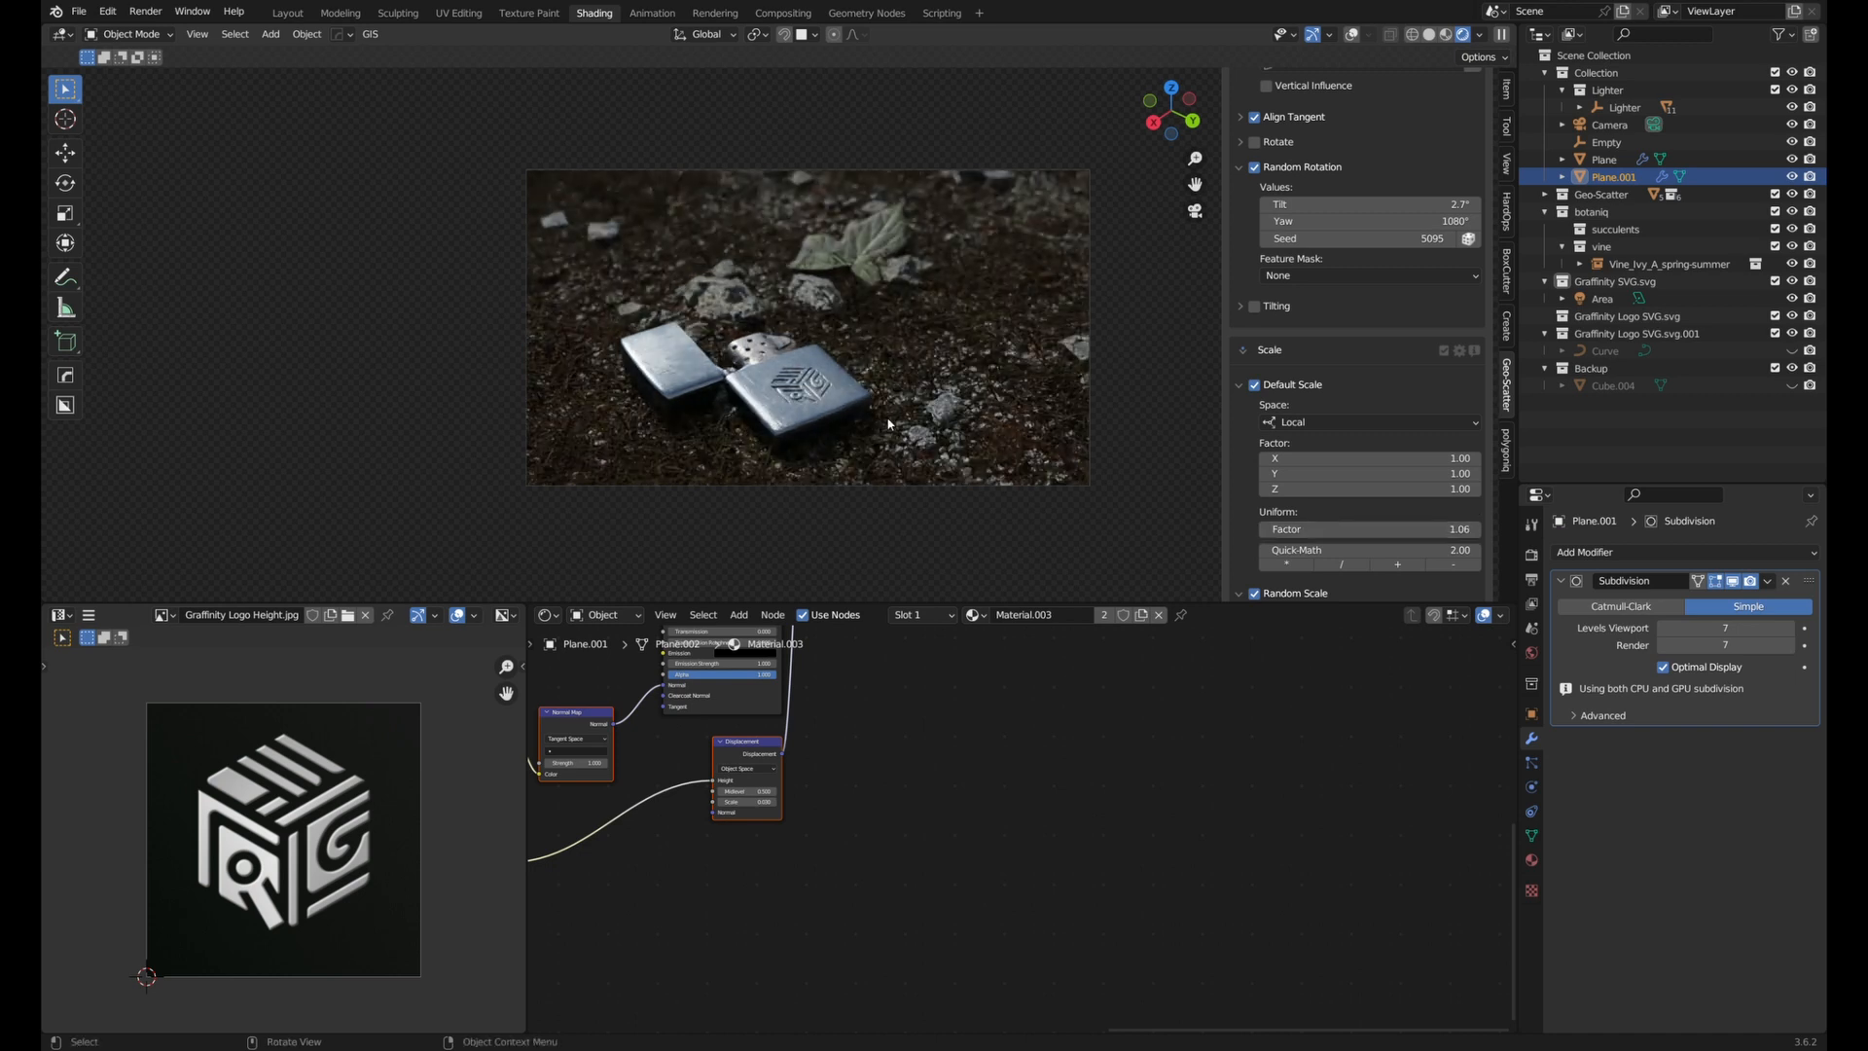
scroll(761, 428, "up", 3)
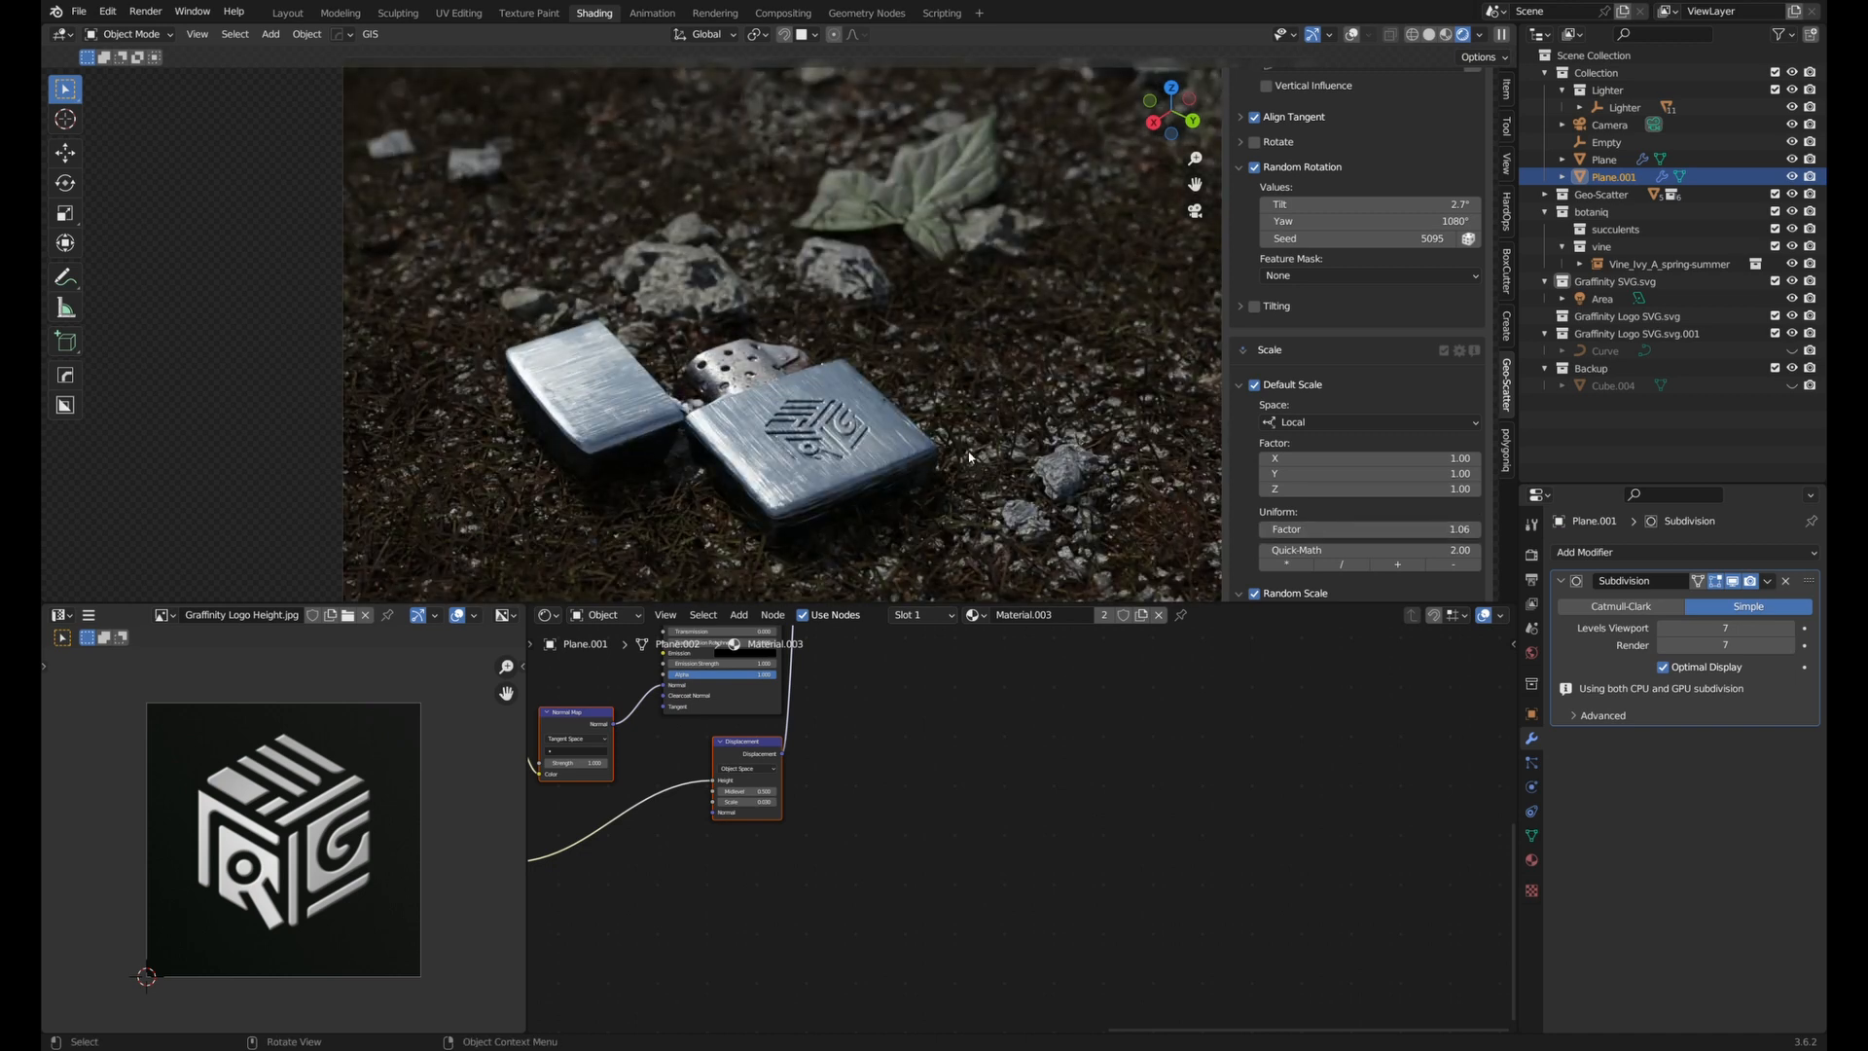
scroll(969, 457, "up", 1)
scroll(880, 492, "down", 3)
Show the Rosemary Bush layer and adjust its uniform scale factor to fit bushes around the lighter.
left_click(1505, 448)
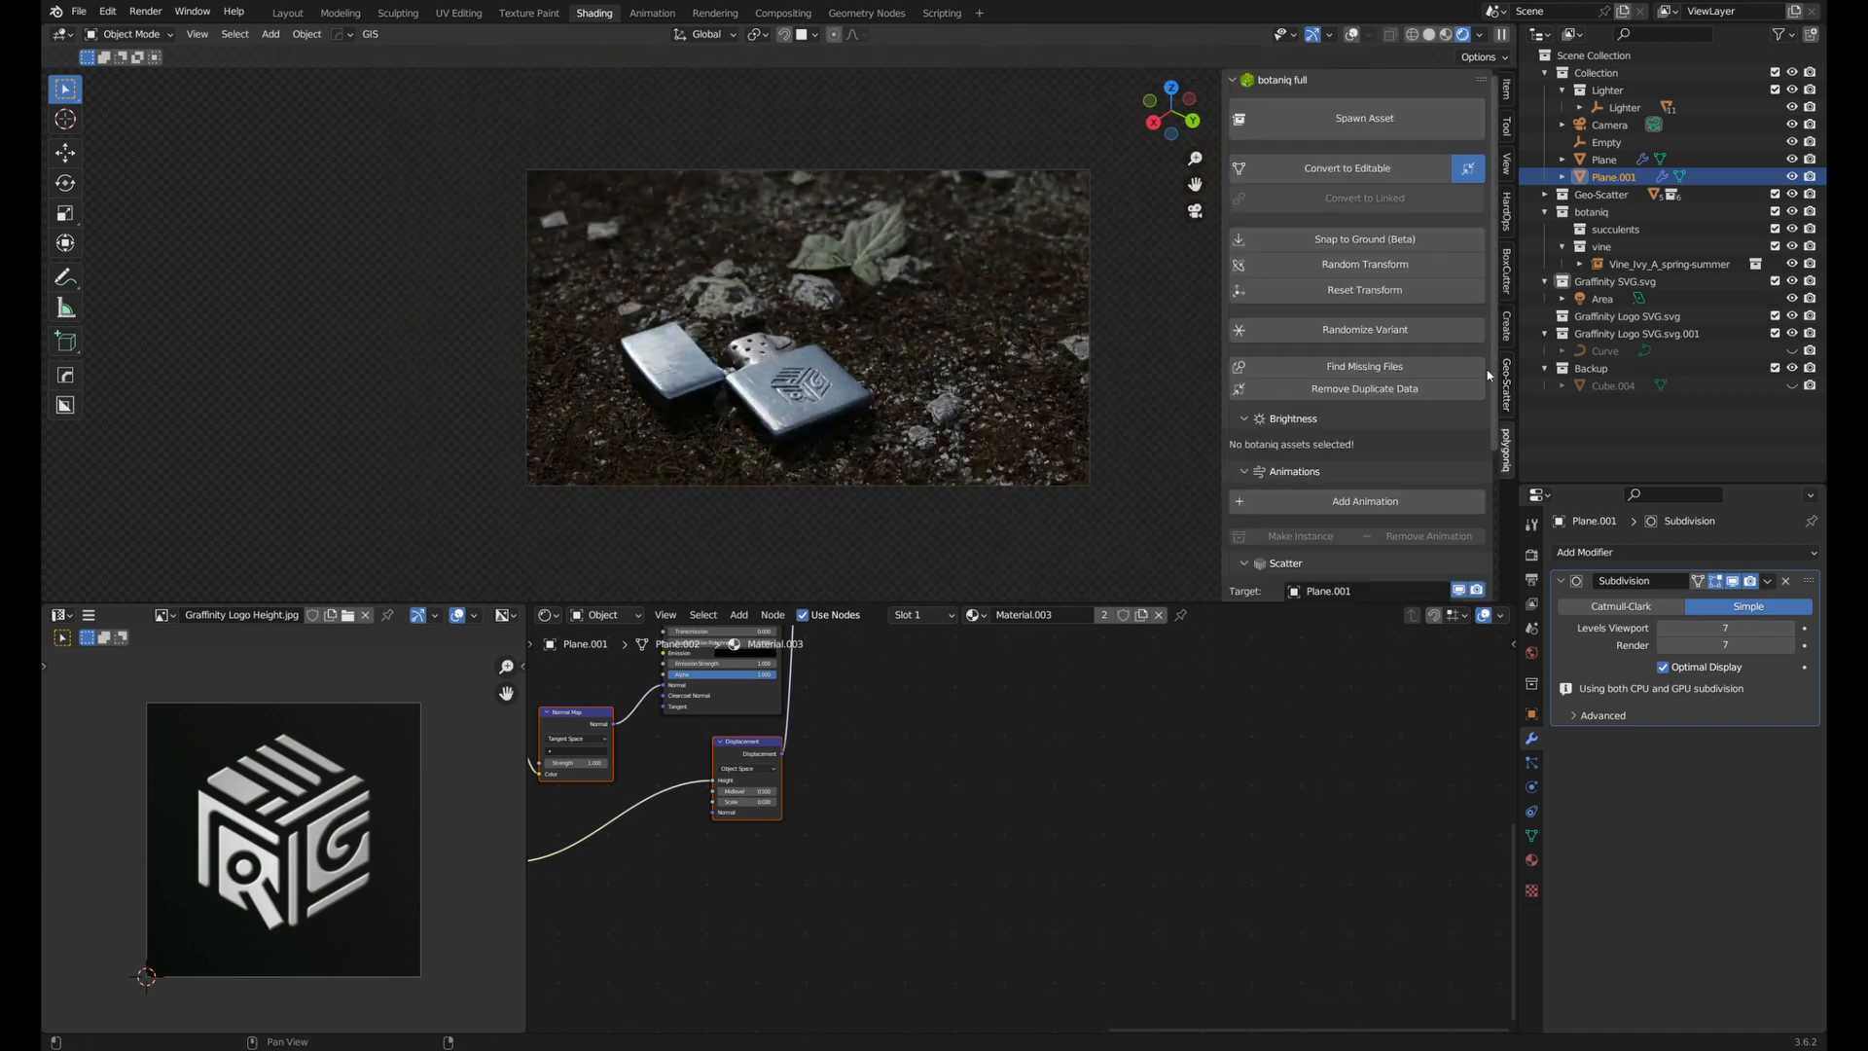
left_click(1505, 385)
scroll(1376, 491, "down", 10)
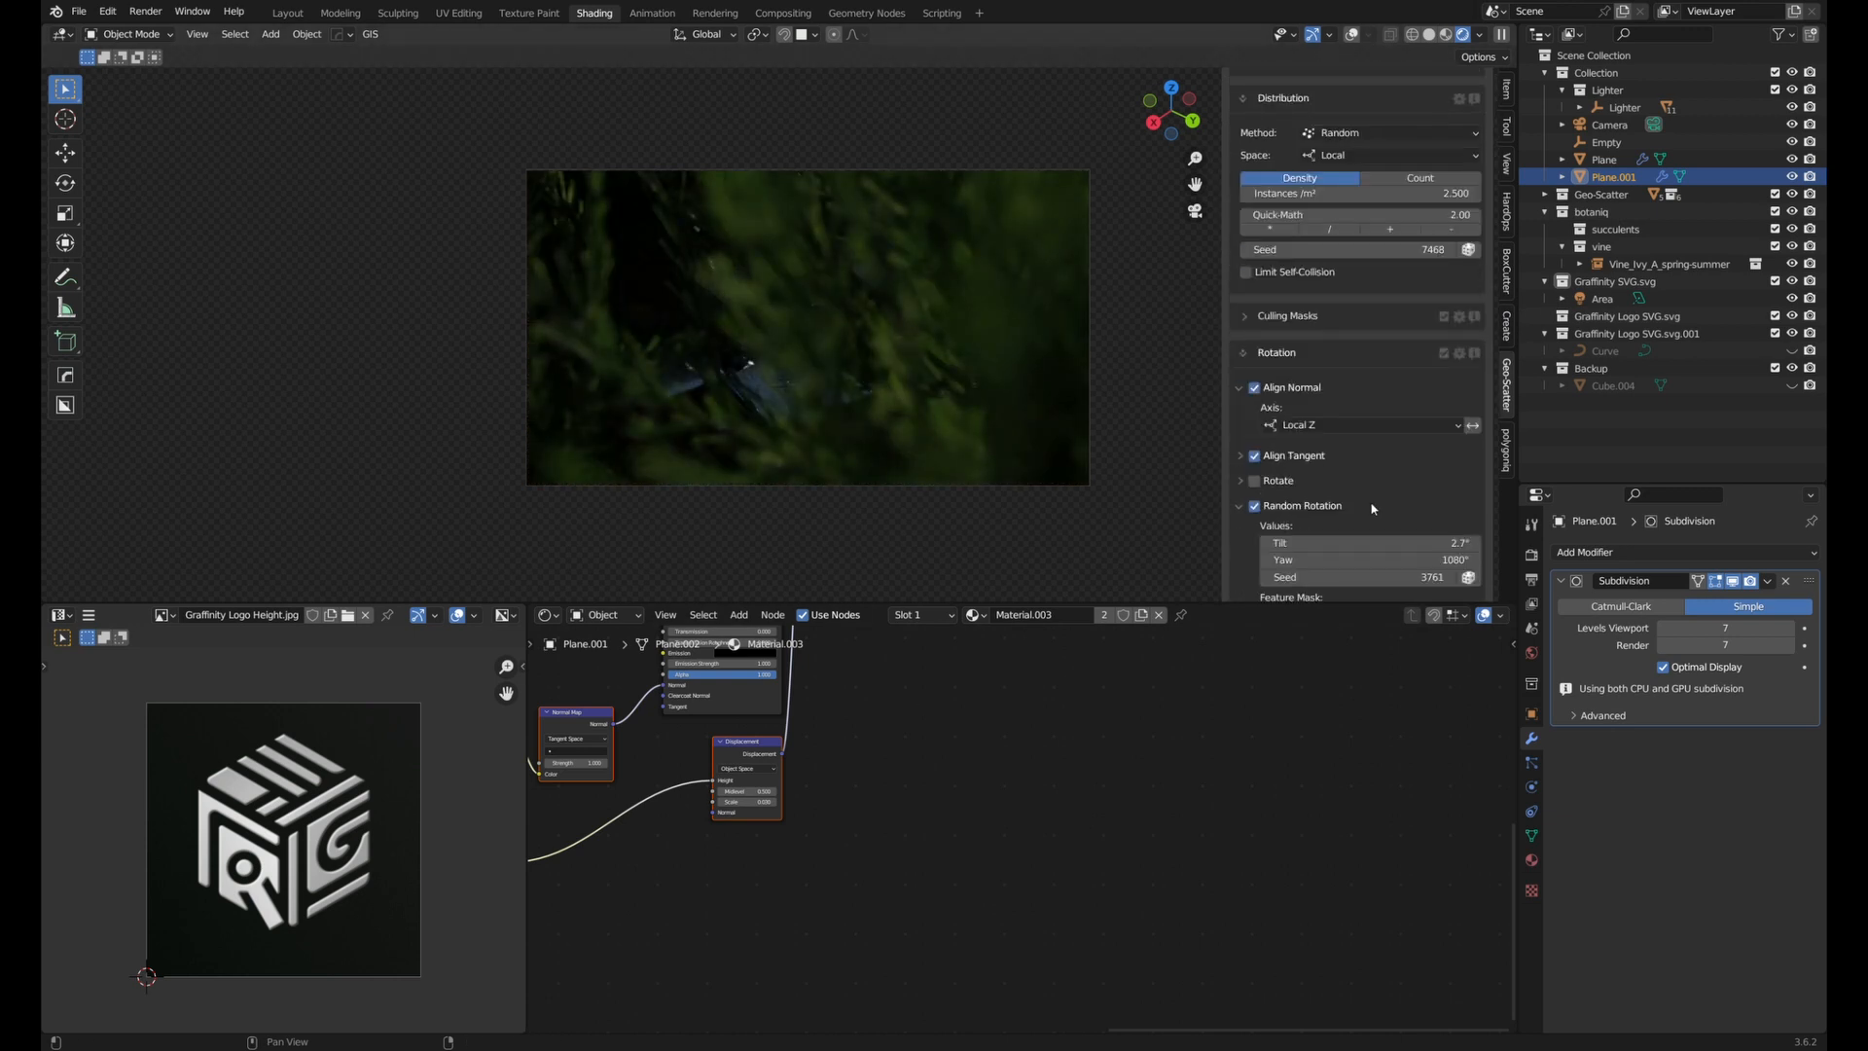
scroll(1372, 508, "down", 8)
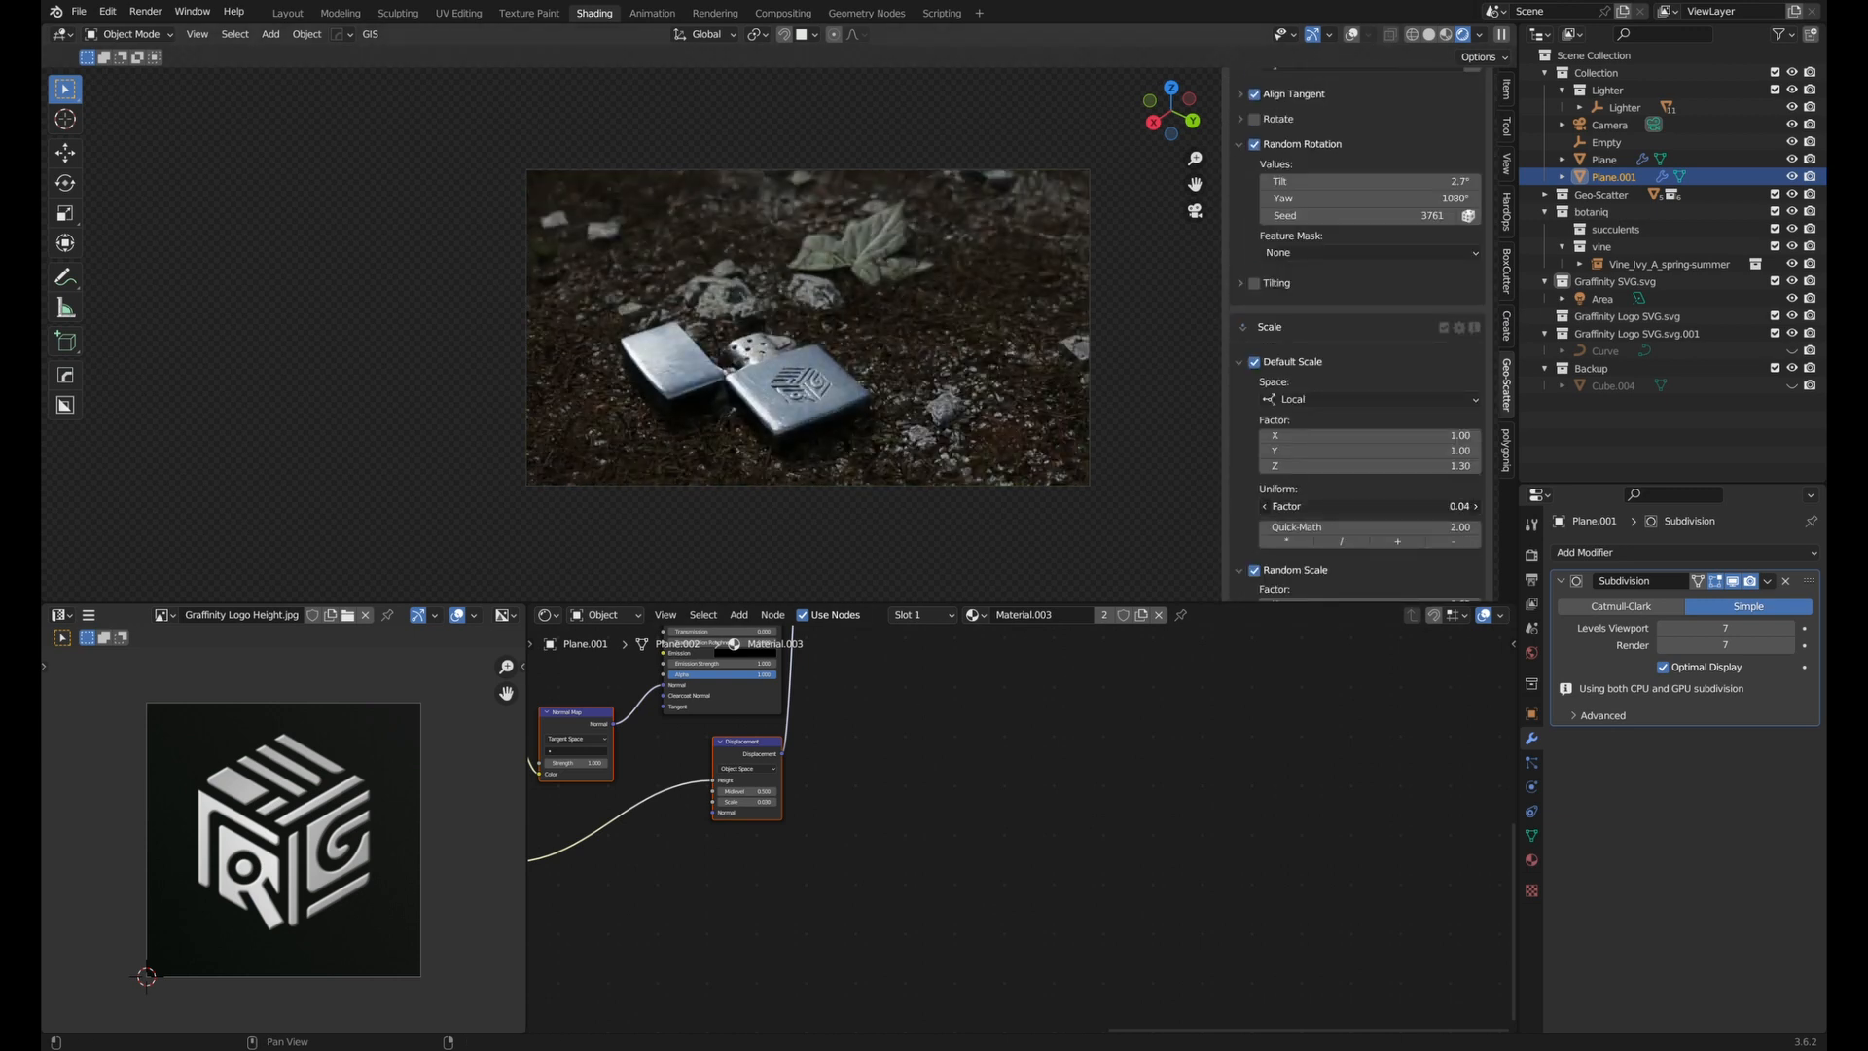
left_click_drag(1372, 507, 1425, 507)
scroll(696, 386, "up", 1)
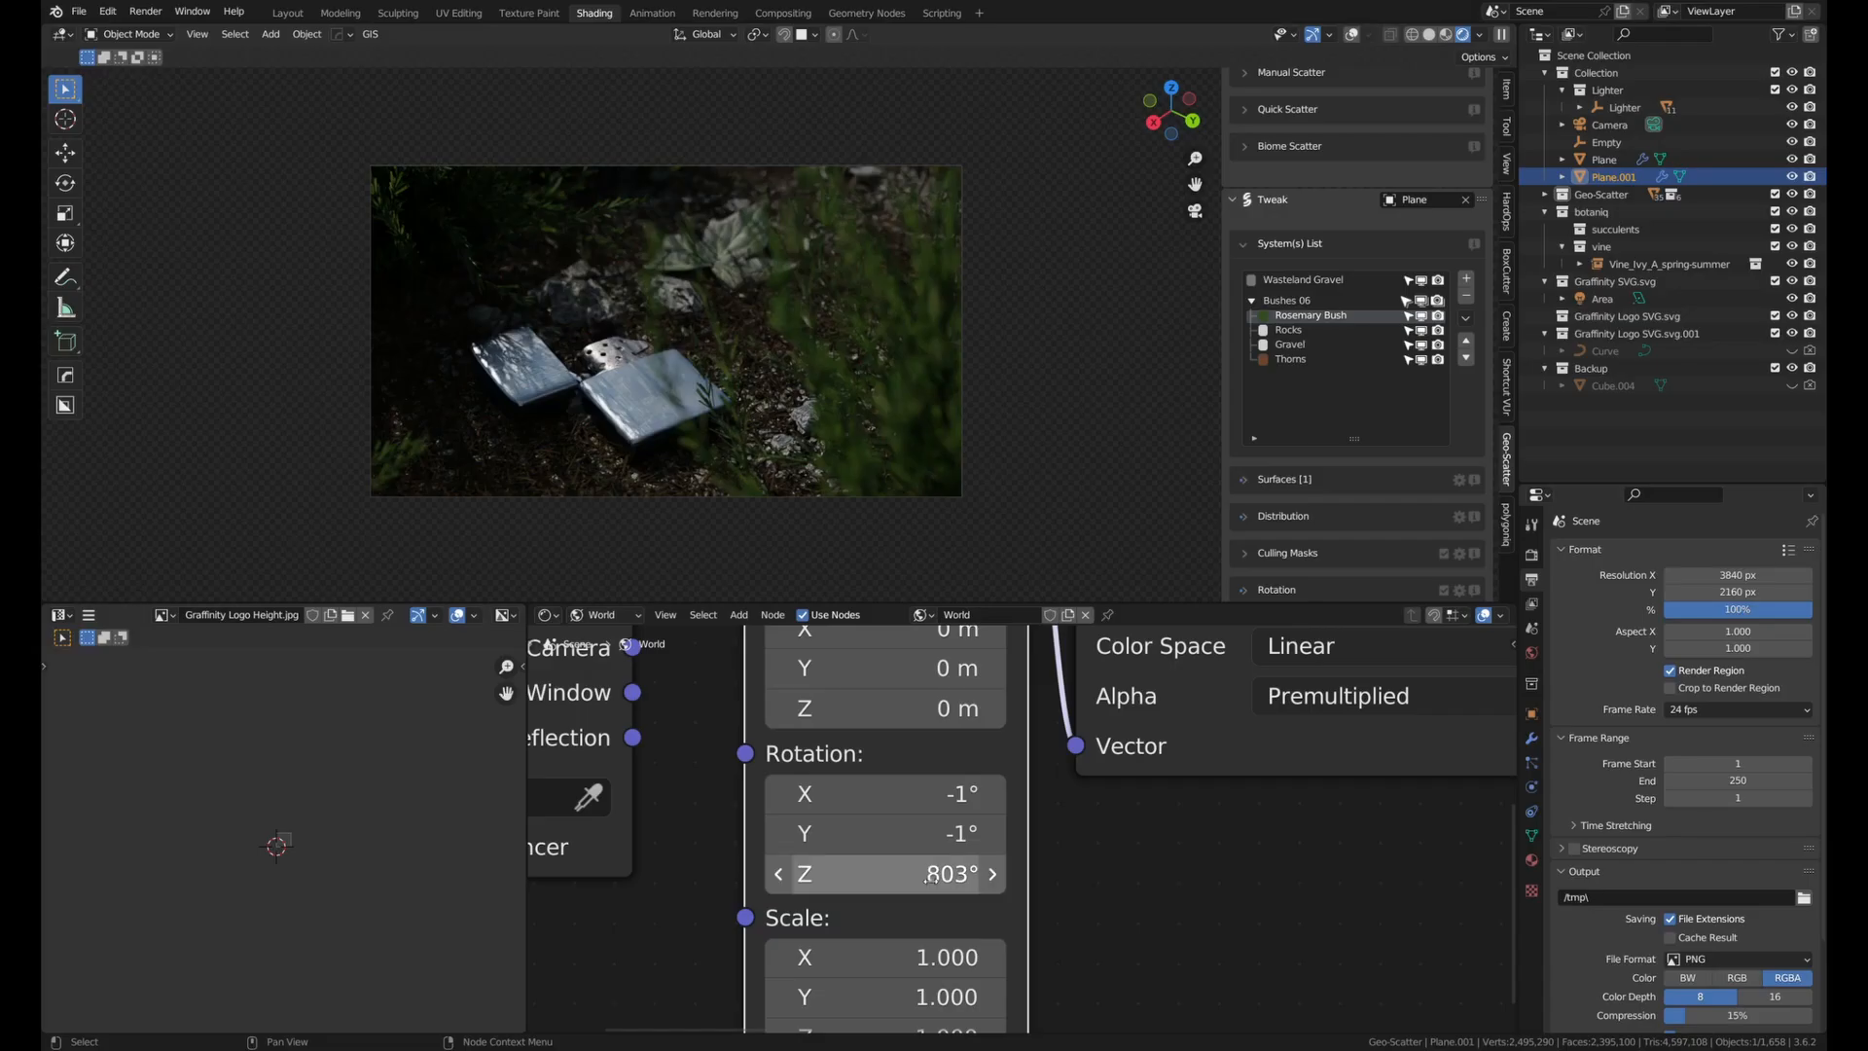
Adjust the Z rotation of the world environment's mapping to change the light direction on the lighter.
left_click_drag(837, 874, 861, 874)
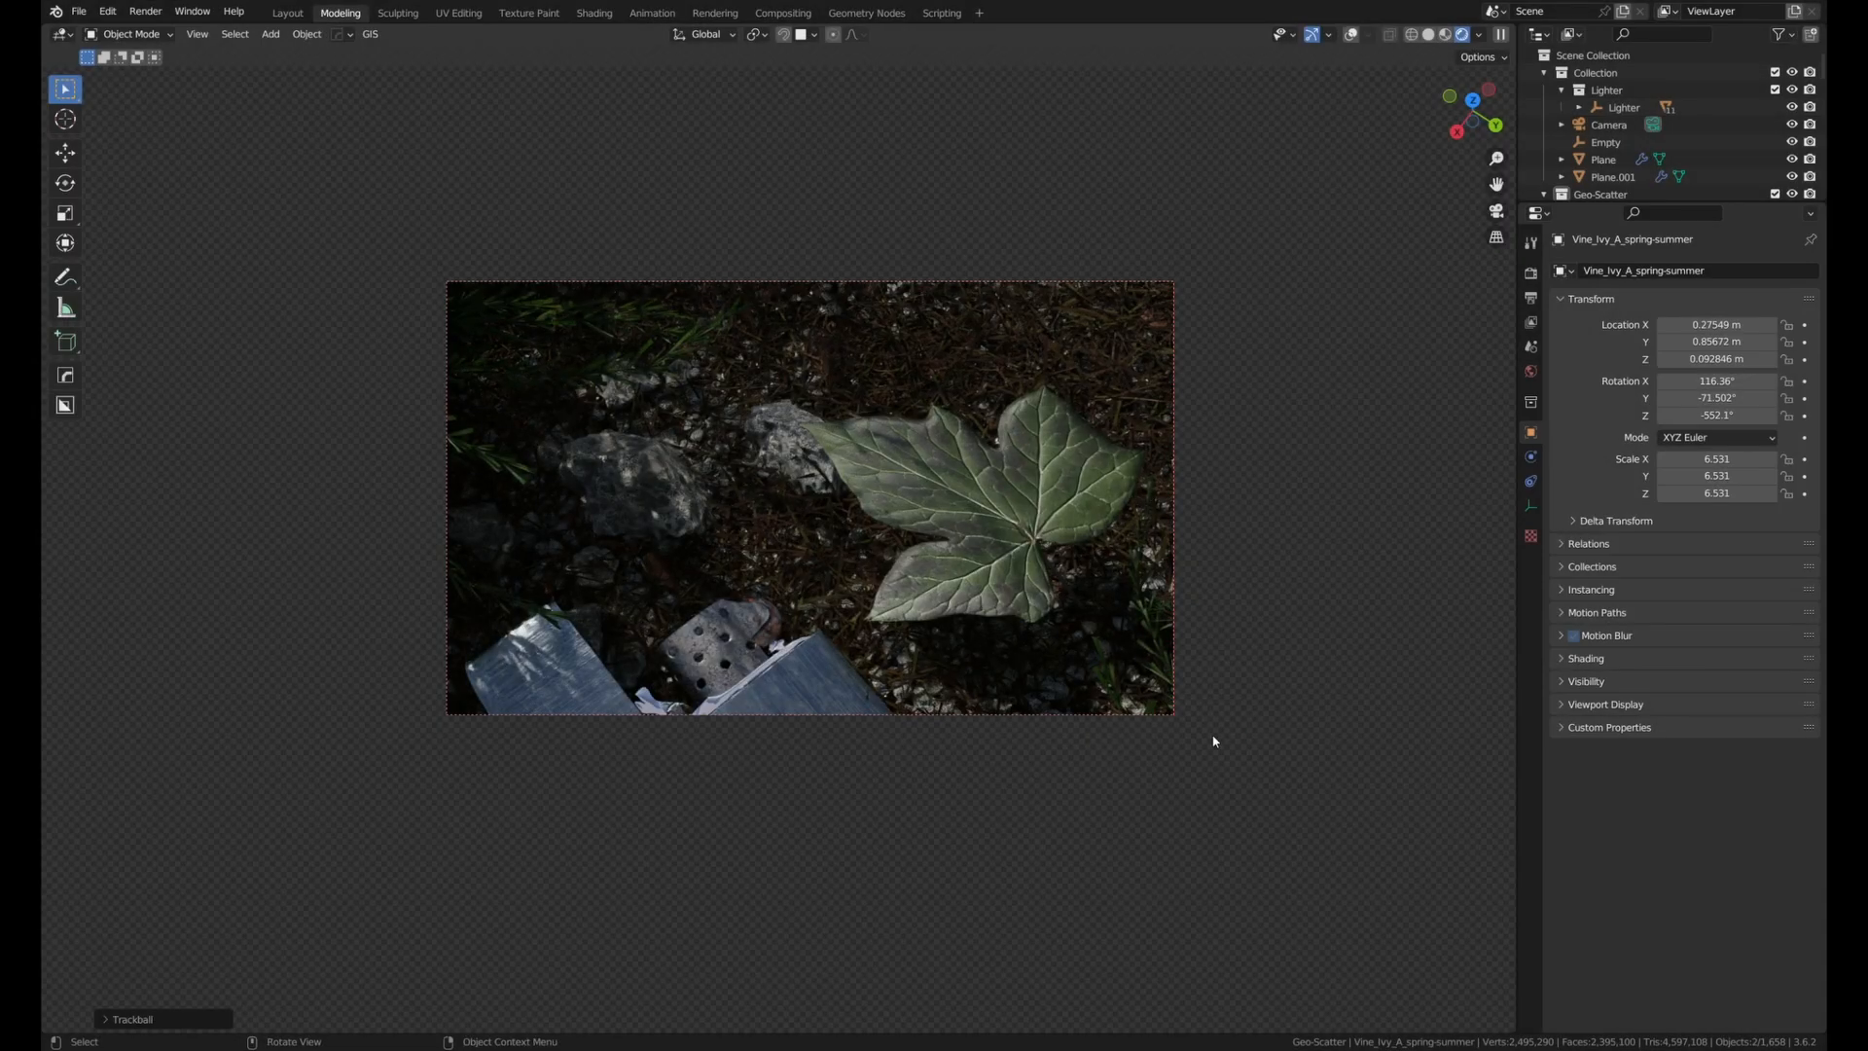
Adjust the ivy leaf's height along the Z axis and tilt it with trackball rotation.
key("g")
key("z")
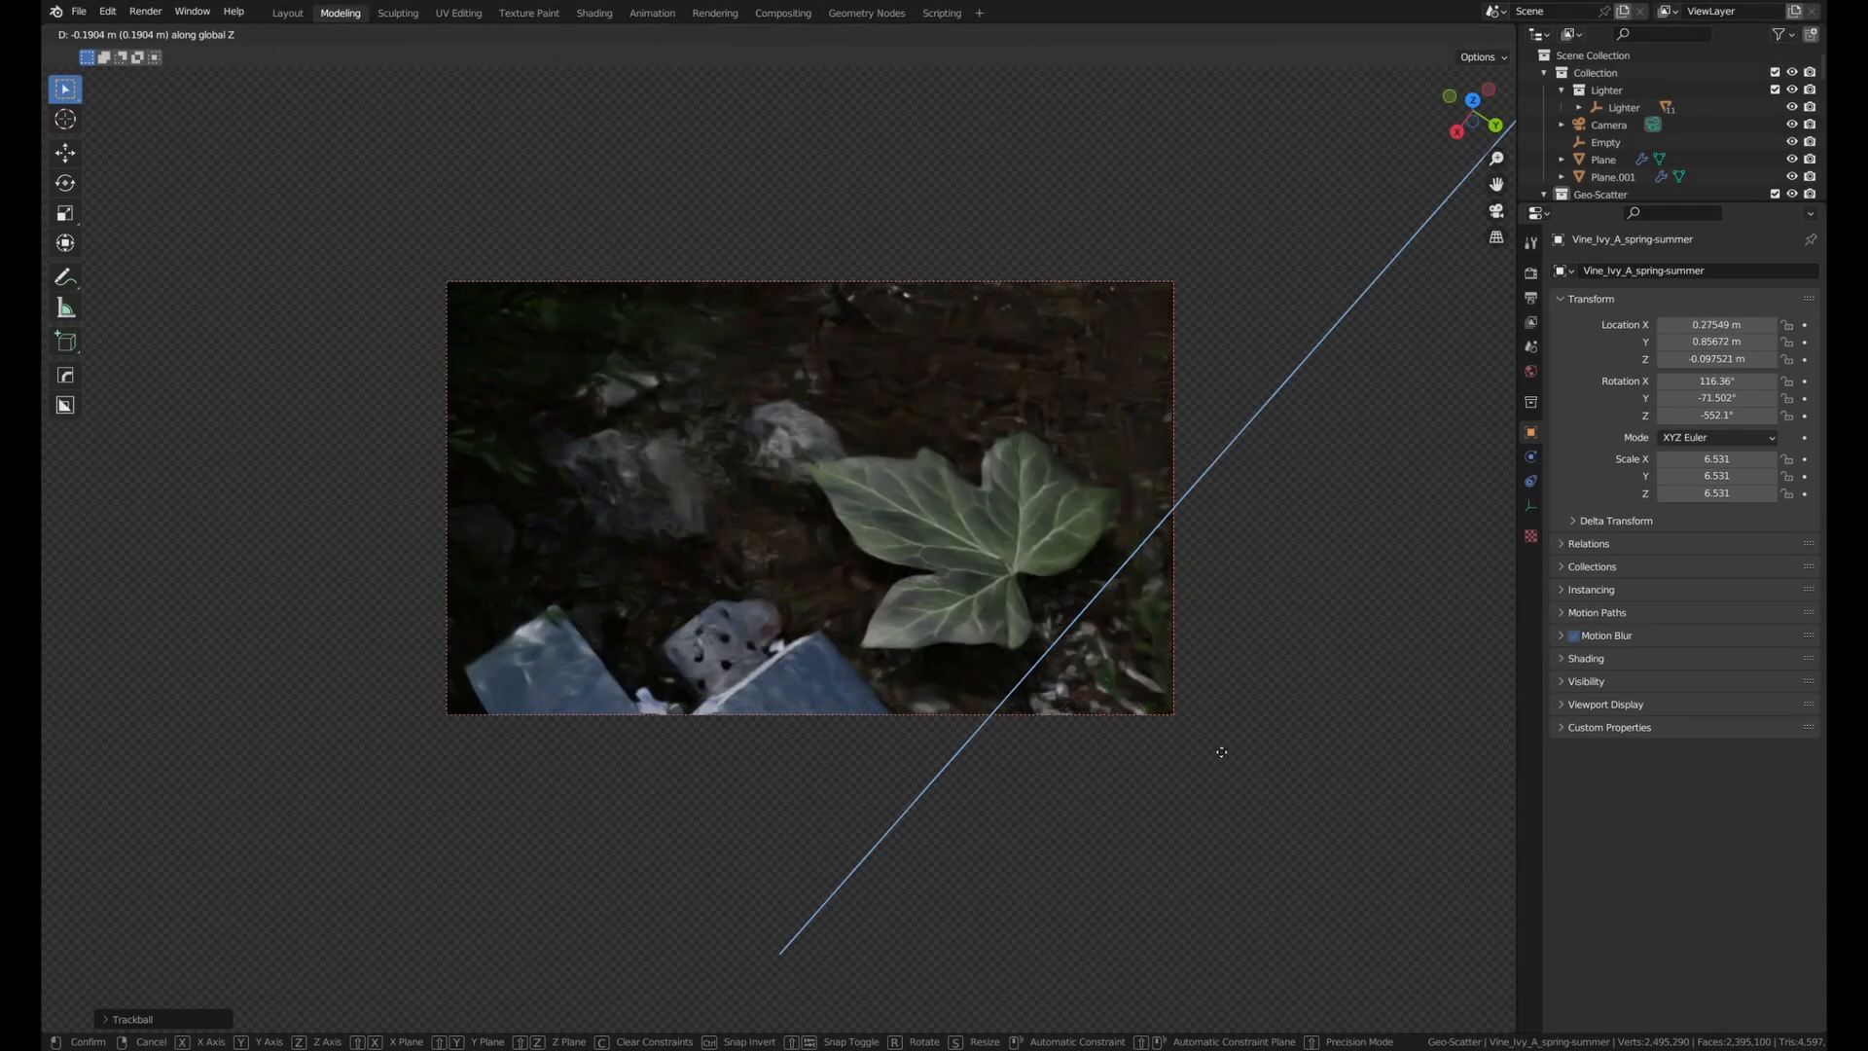
left_click(1221, 734)
key("r")
key("r")
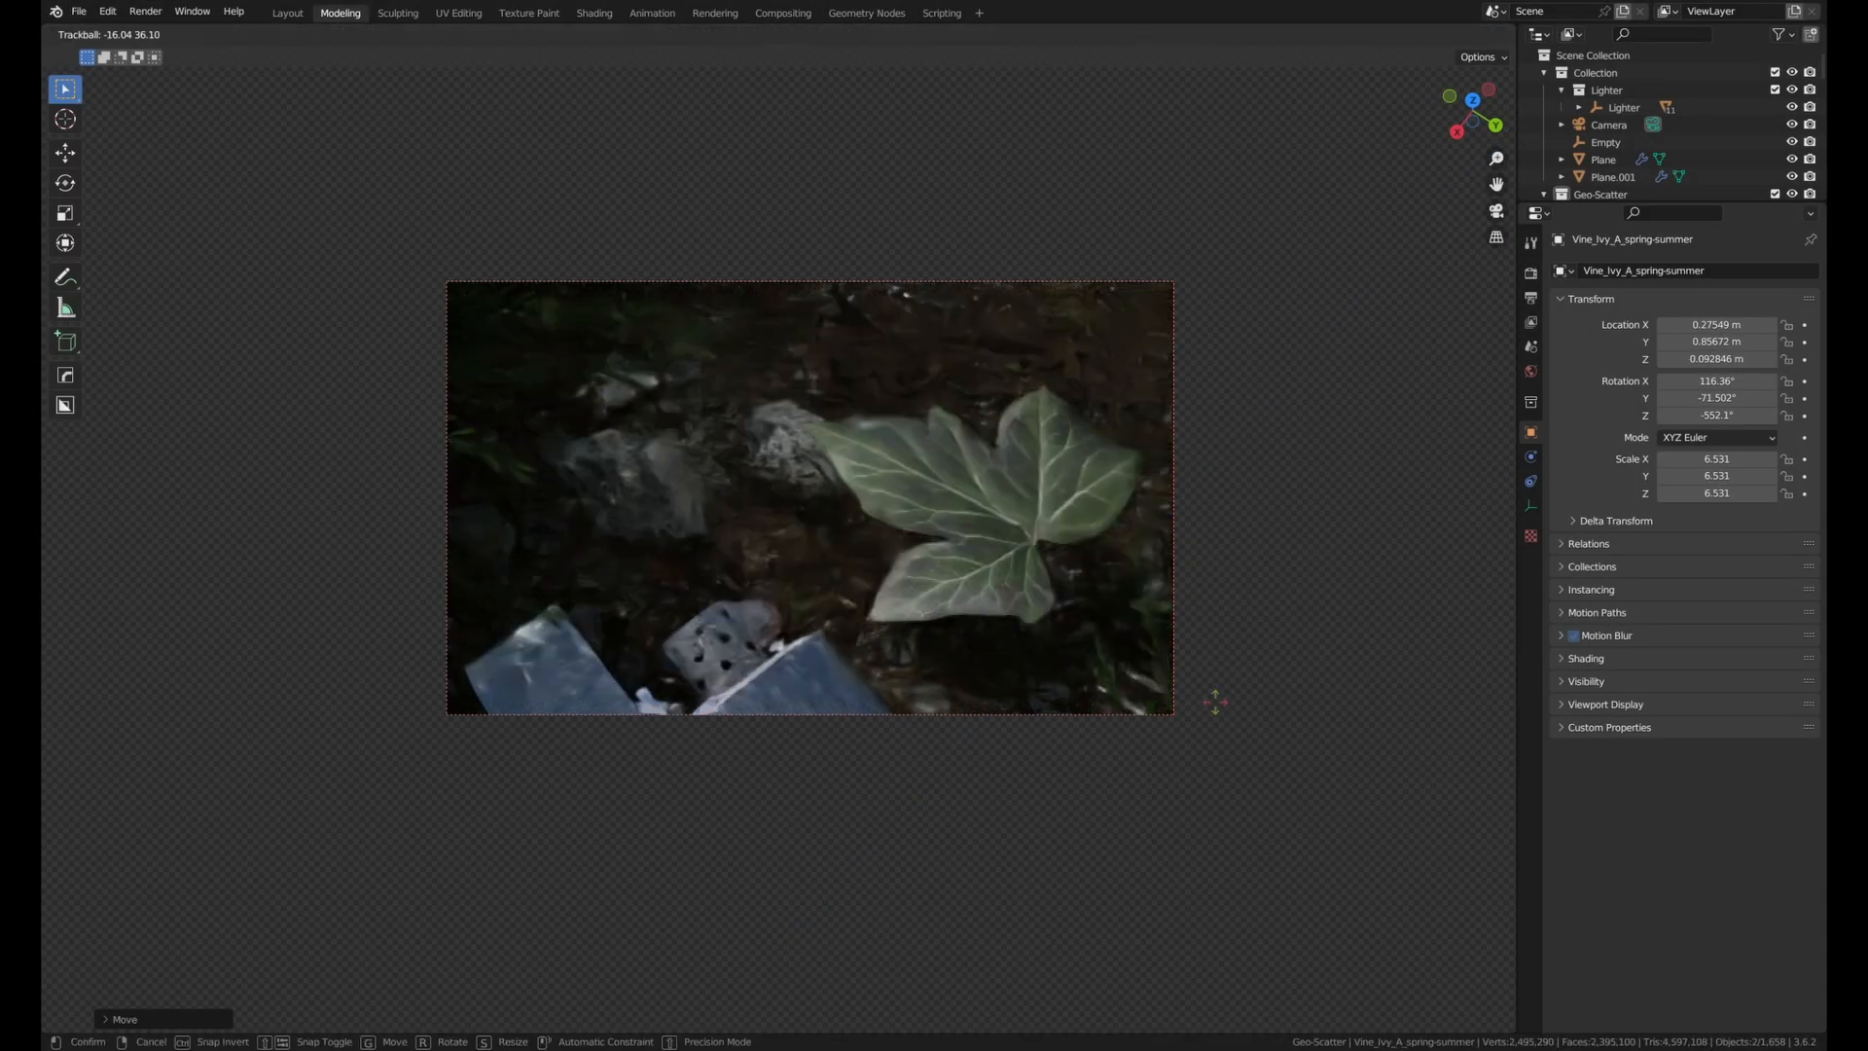
left_click(1213, 702)
key("g")
key("z")
left_click(1171, 741)
key("r")
key("r")
left_click(1177, 728)
Move the ivy leaf across the ground to about X 0.19 m, Y 0.13 m and tilt it again with trackball rotation.
key("g")
key("shift+z")
right_click(1181, 721)
key("g")
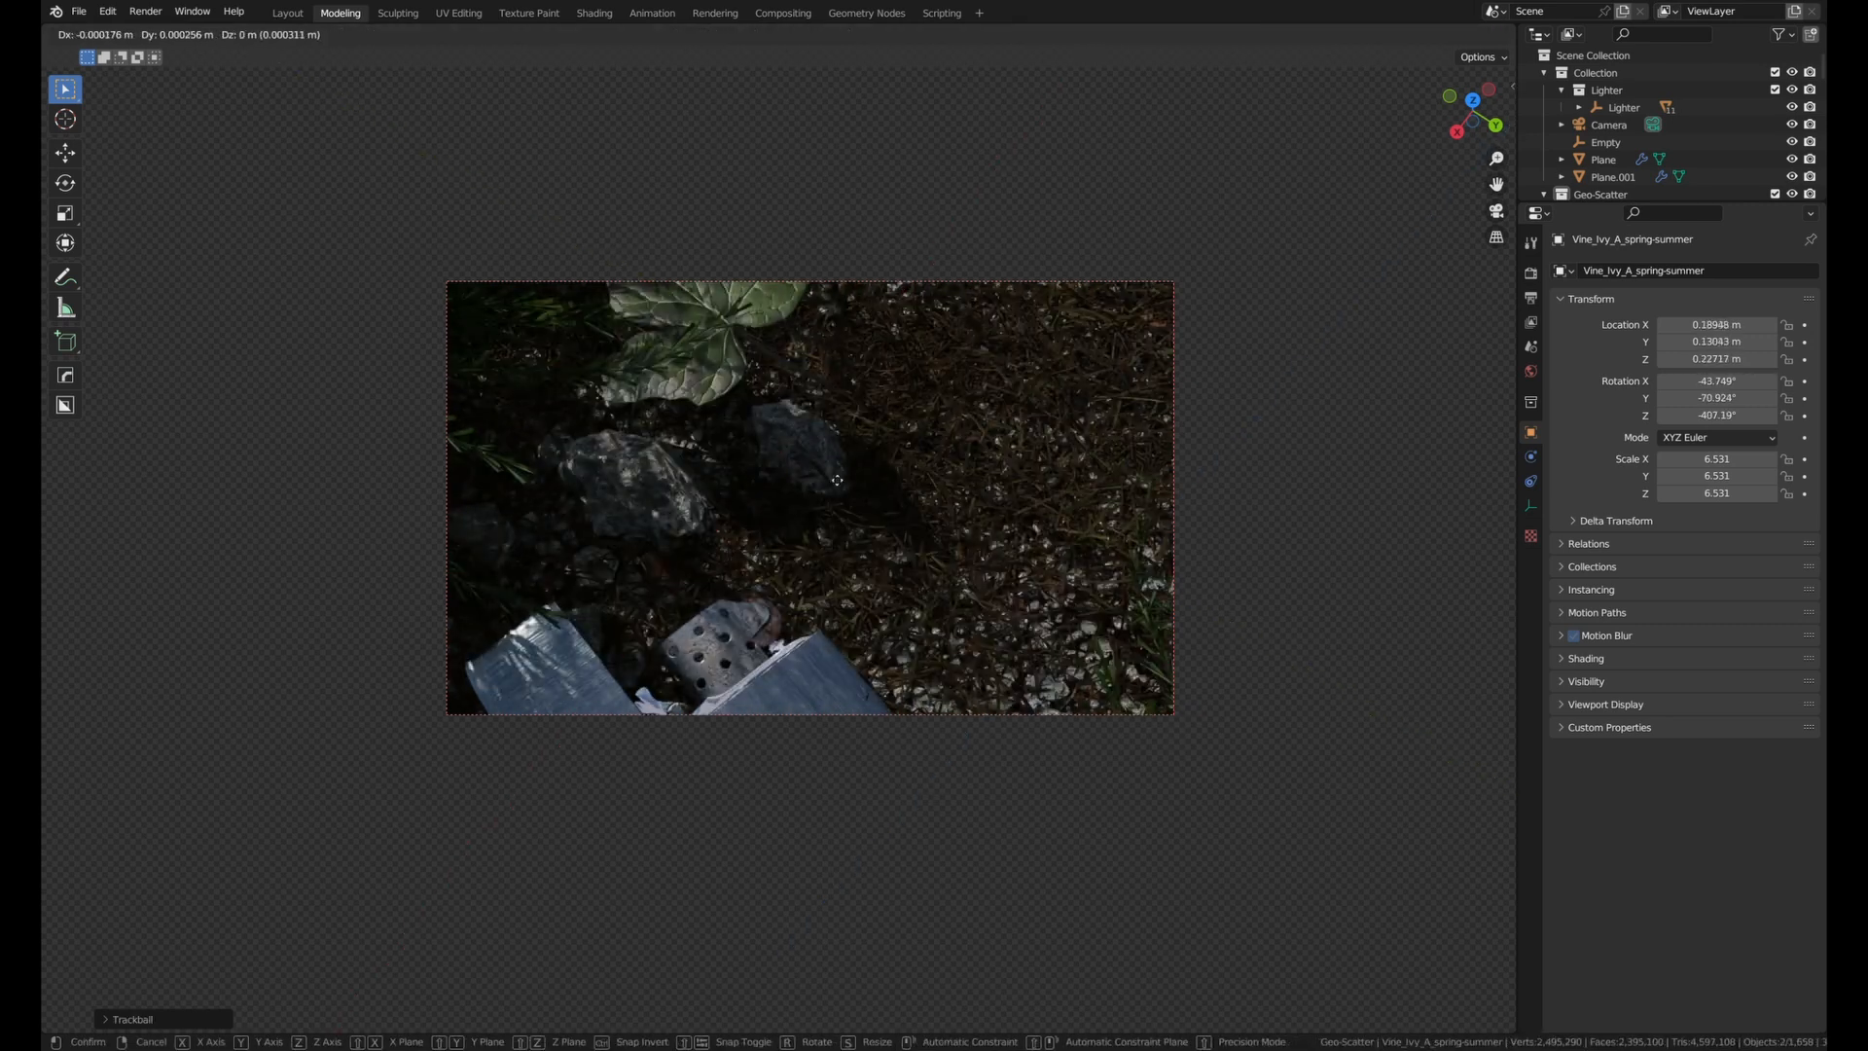
left_click(1177, 718)
key("r")
key("r")
key("r")
left_click(1030, 604)
Turn the ivy leaf around the global Z axis behind the lighter and show the viewport overlays.
key("r")
key("z")
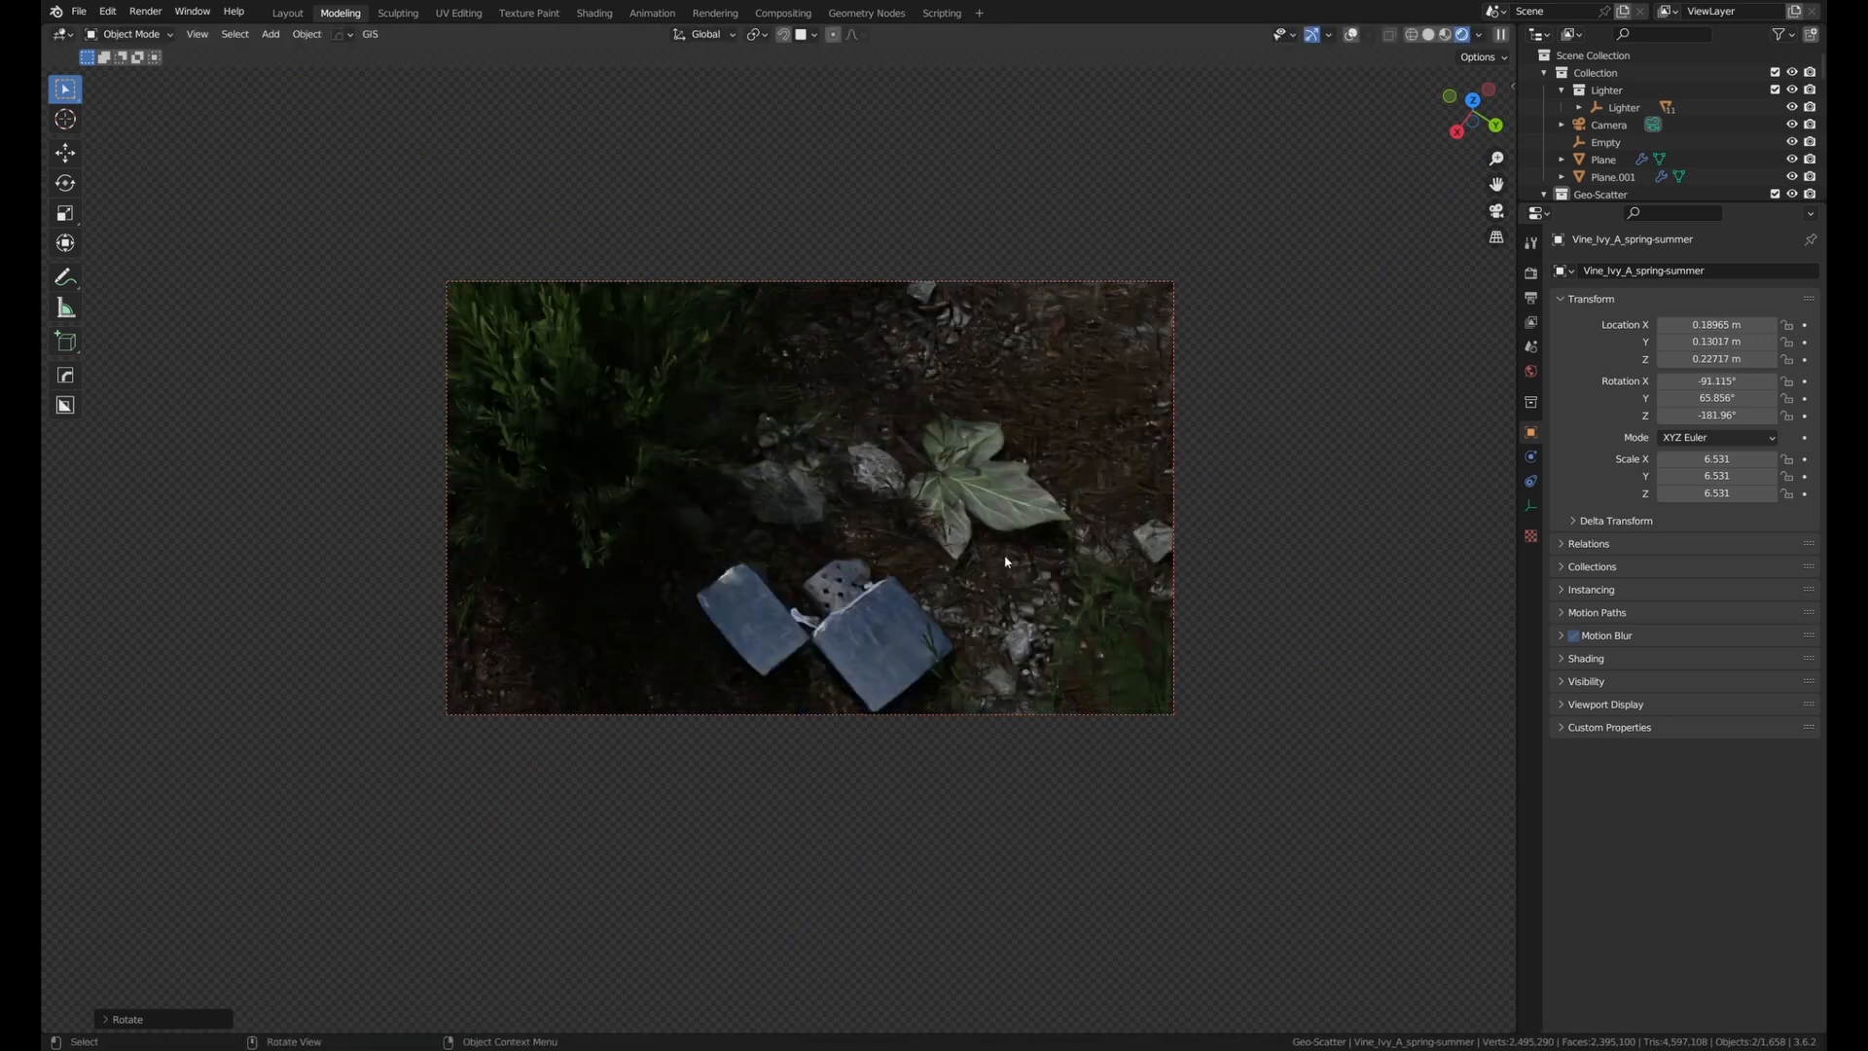
left_click(1129, 495)
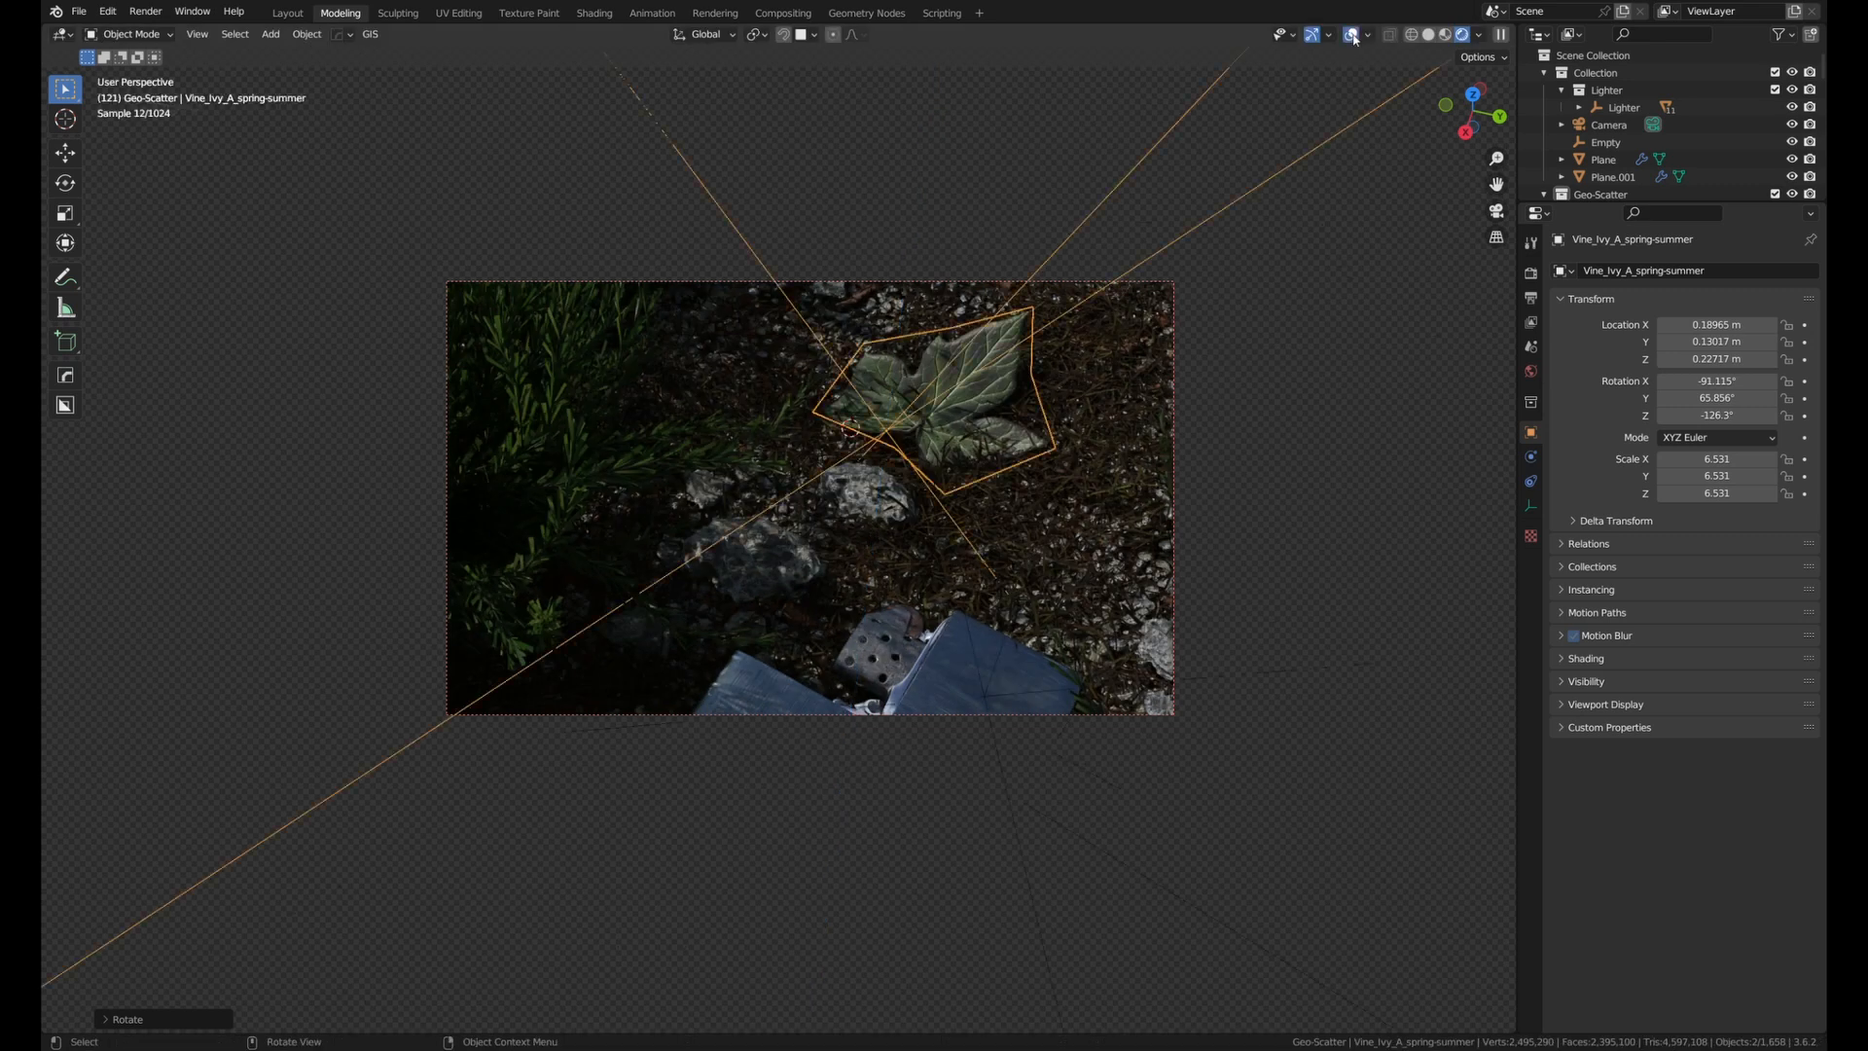
key("r")
key("z")
left_click(955, 499)
middle_click_drag(955, 498, 931, 488)
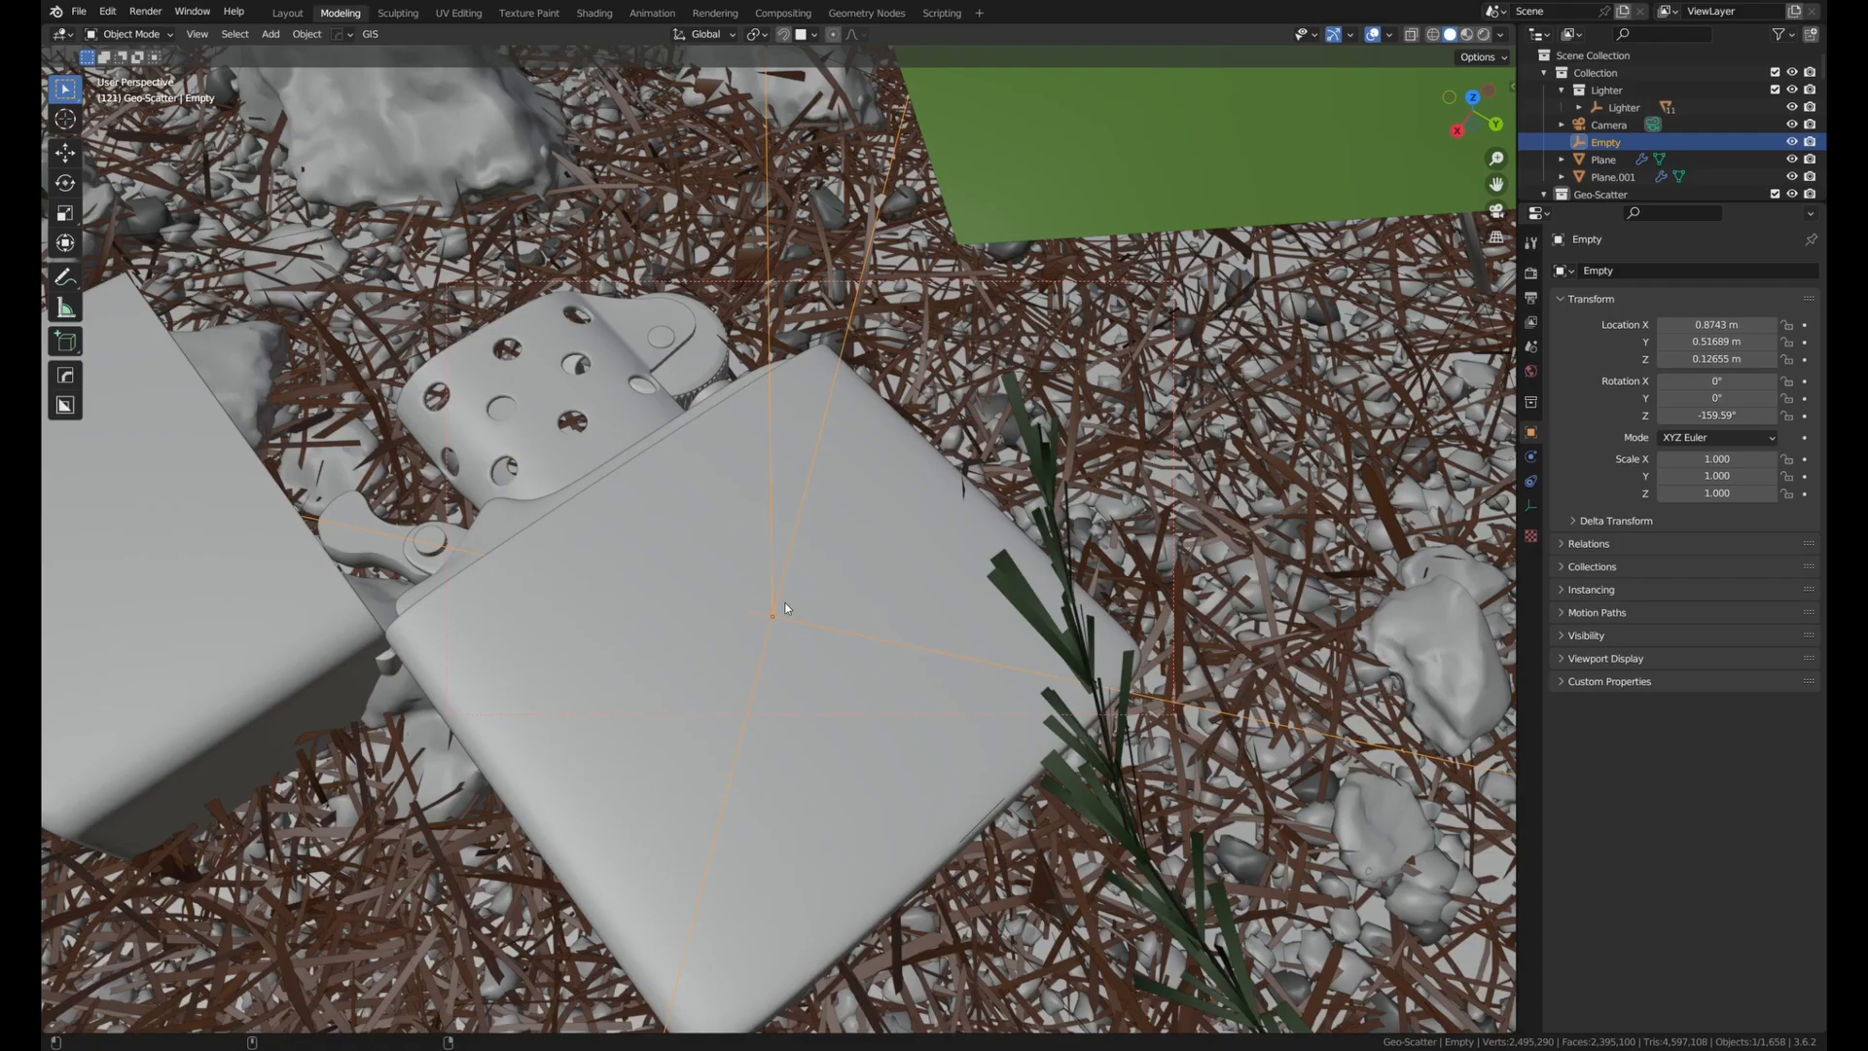
Scale the empty on the lighter's body down to about 0.407.
mouse_move(768, 554)
middle_mouse_down()
mouse_move(813, 601)
mouse_move(839, 587)
middle_mouse_up()
key("s")
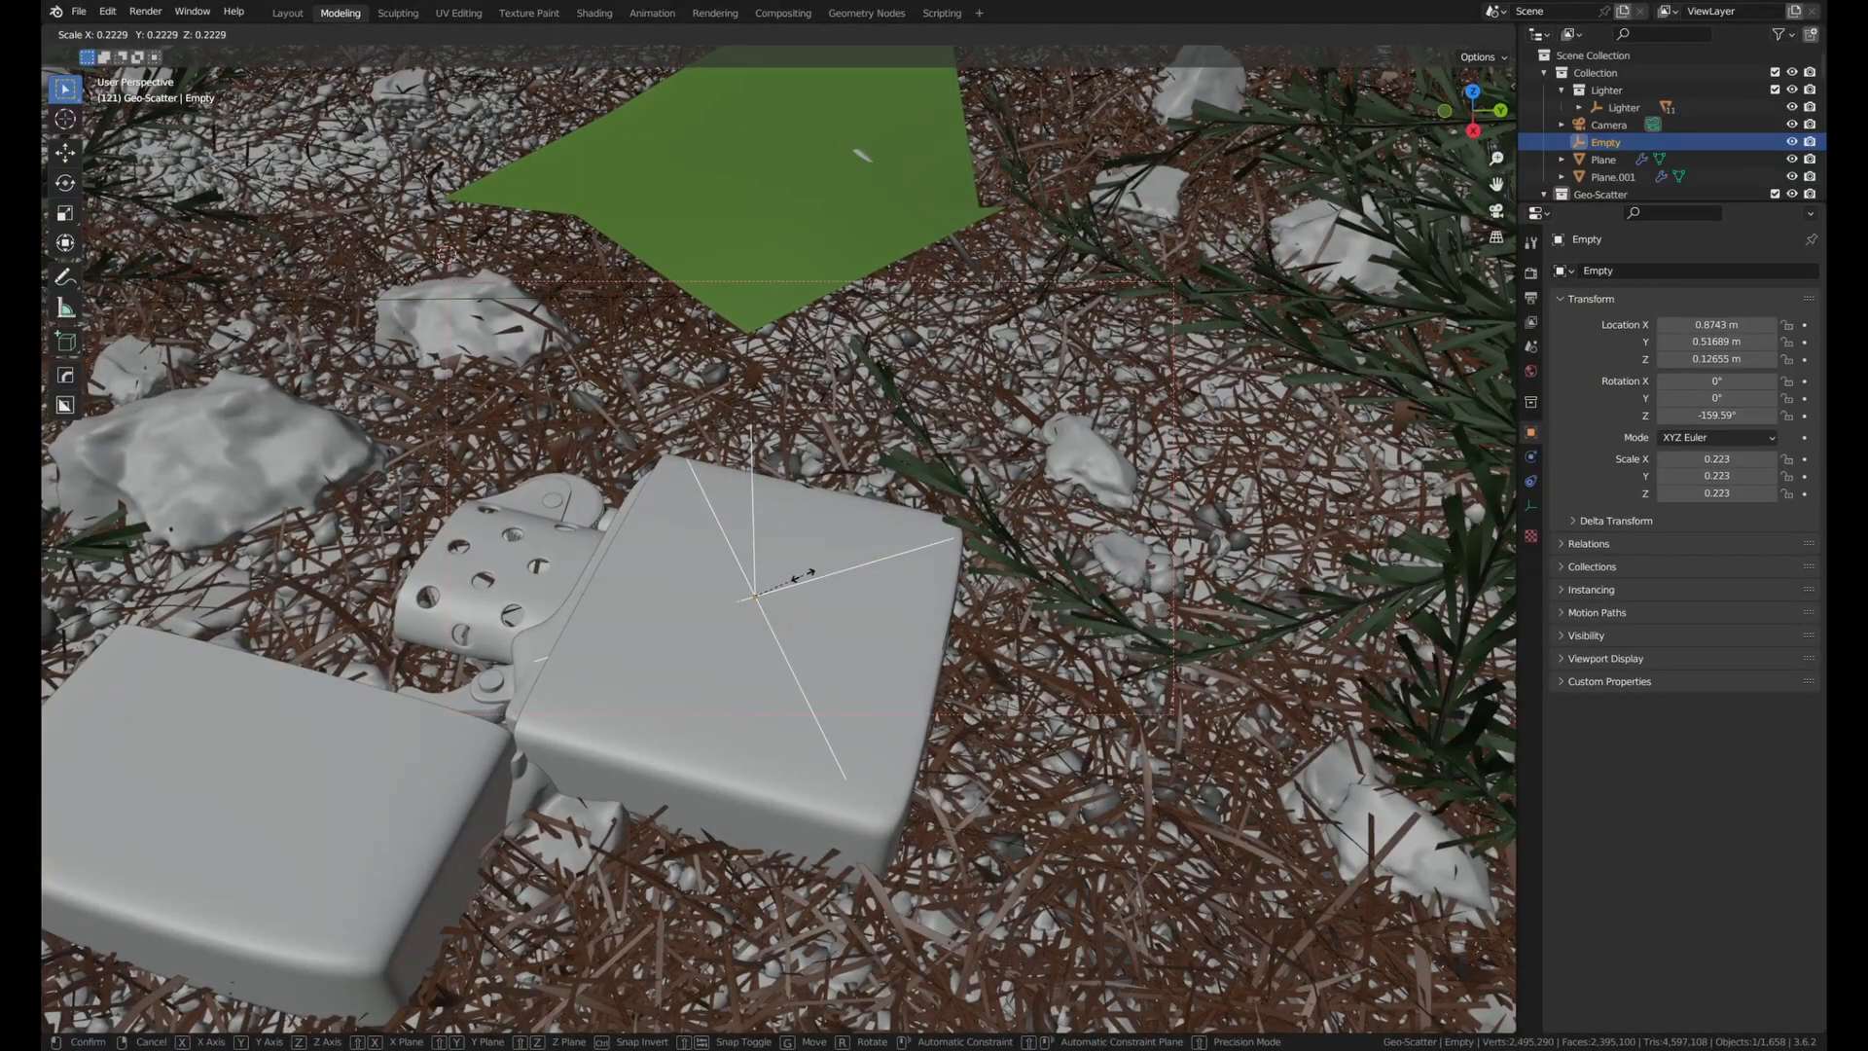
left_click(841, 579)
scroll(841, 580, "down", 10)
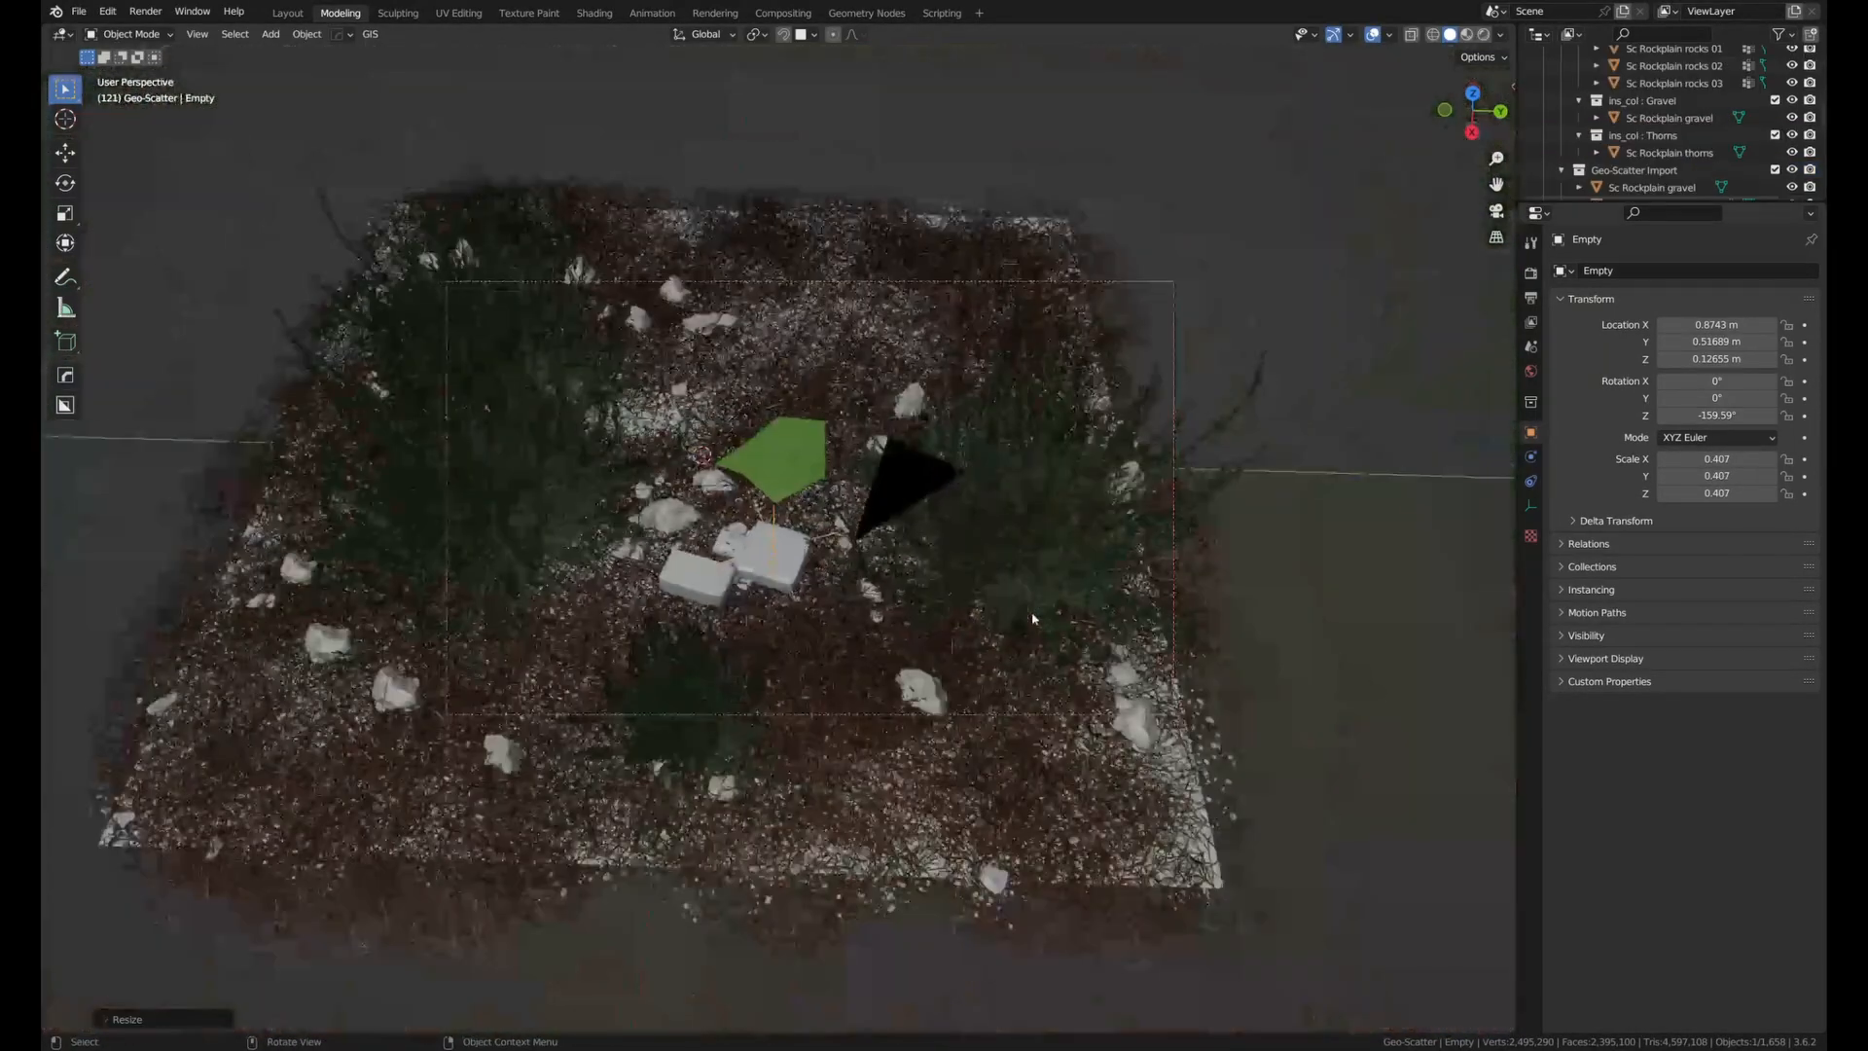
Examine the camera's depth of field settings, toggling the effect off and on again.
left_click(922, 492)
left_click(1531, 505)
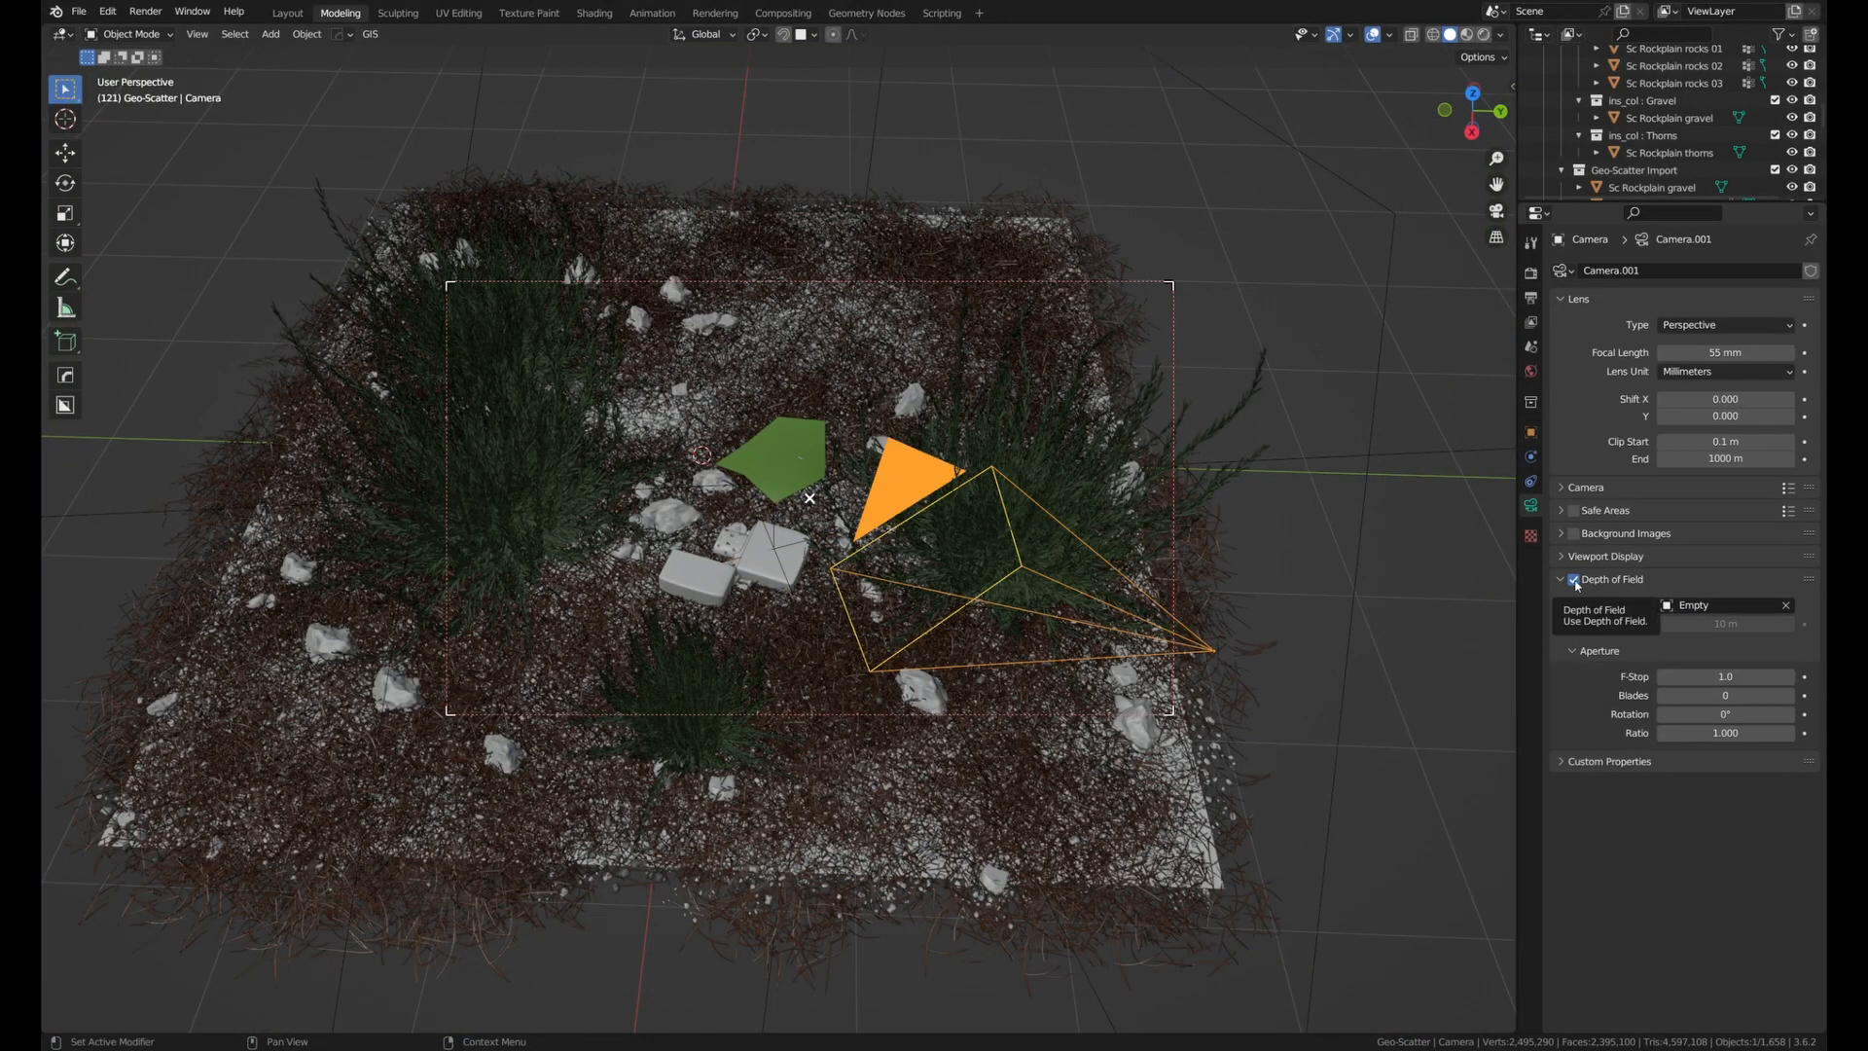
left_click(1574, 581)
left_click(1574, 581)
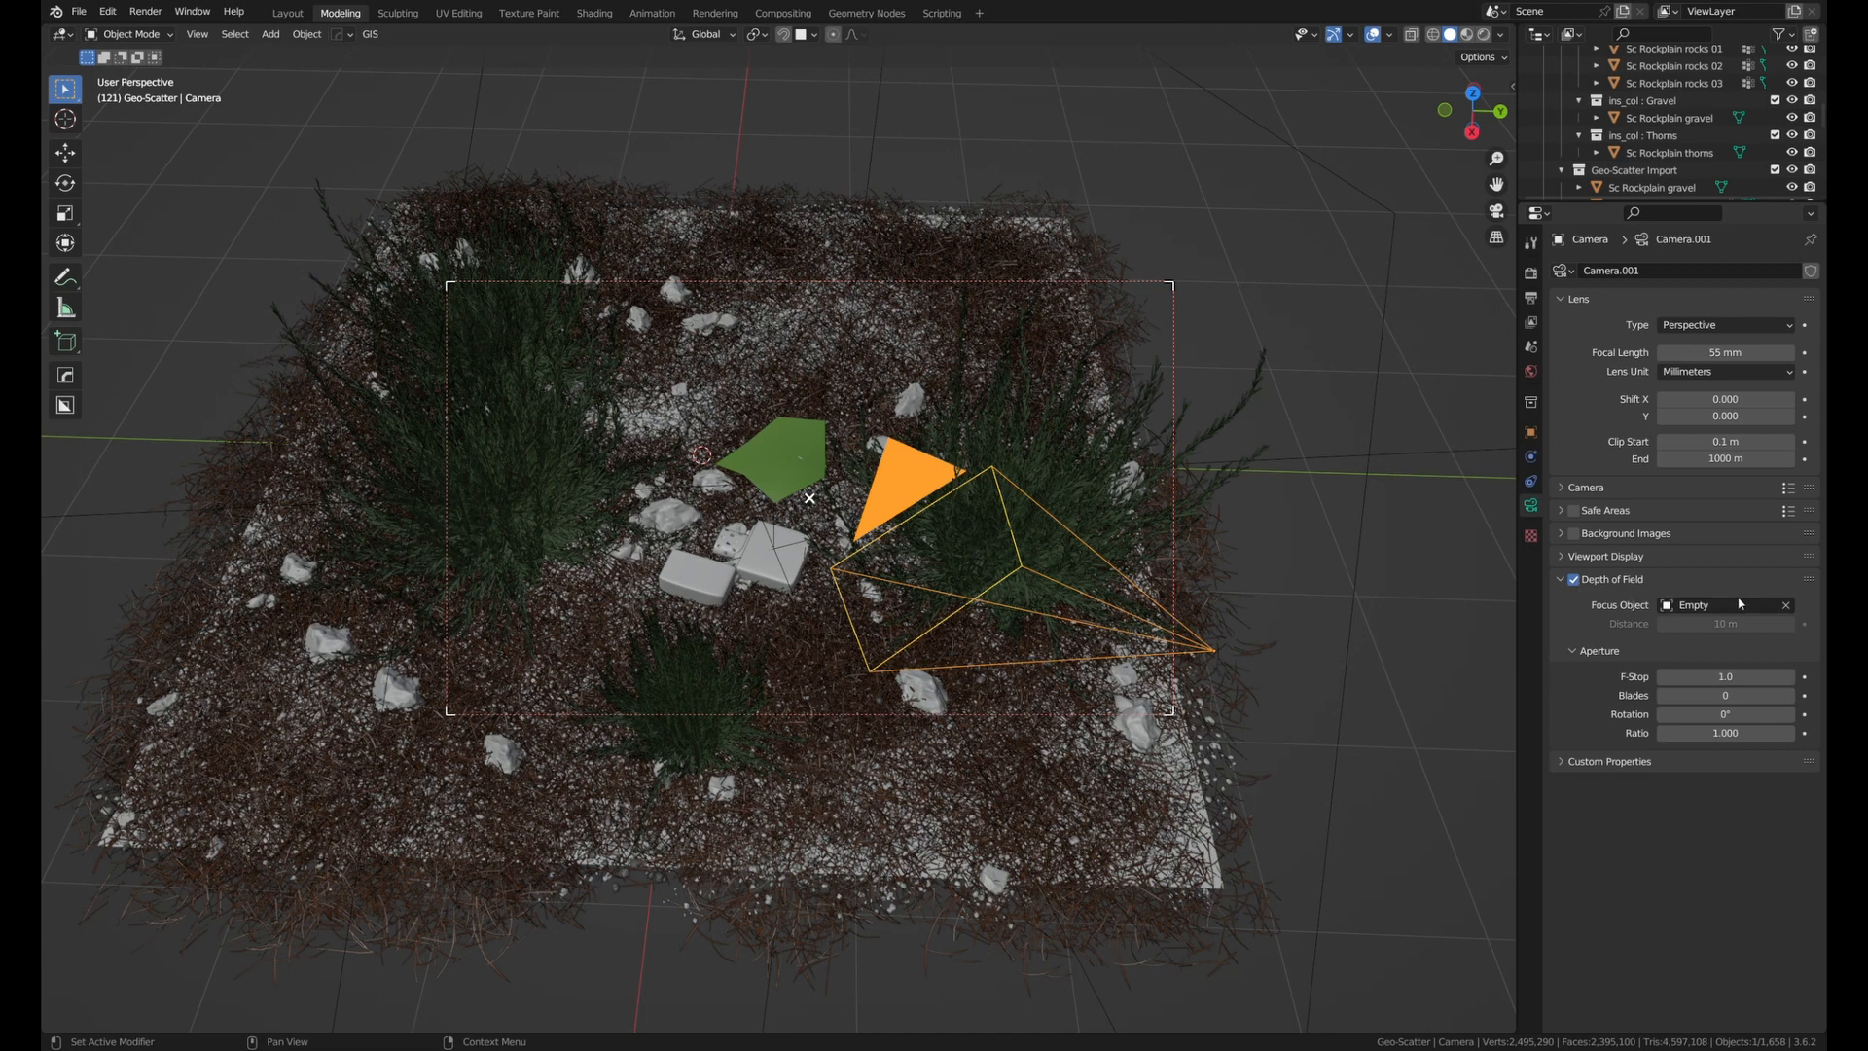
Look through the camera and render the scene as a still image.
key("KP_0")
left_click(145, 11)
left_click(184, 34)
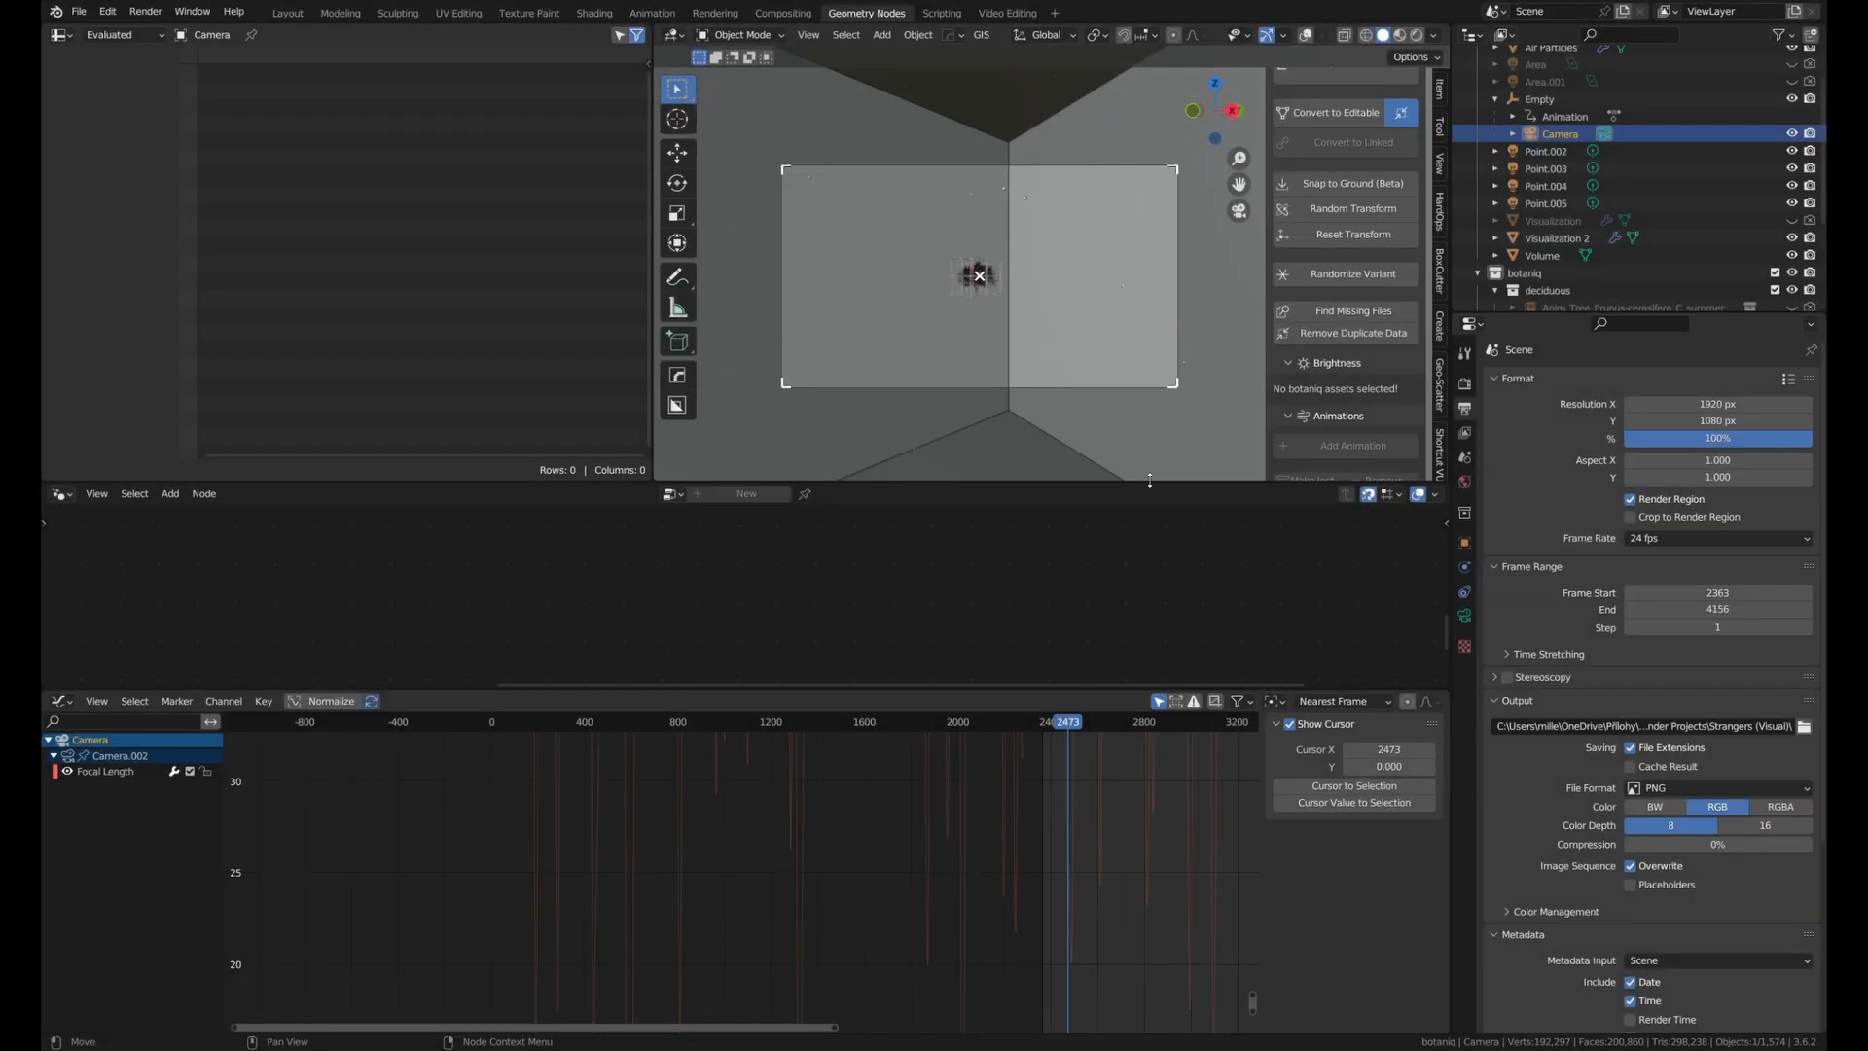
Play the tree animation, examine the Visualization 2 object's geometry node tree, and switch to the Modeling workspace.
key("space")
scroll(1012, 379, "up", 2)
scroll(987, 365, "down", 1)
left_click(981, 335)
scroll(963, 564, "down", 7)
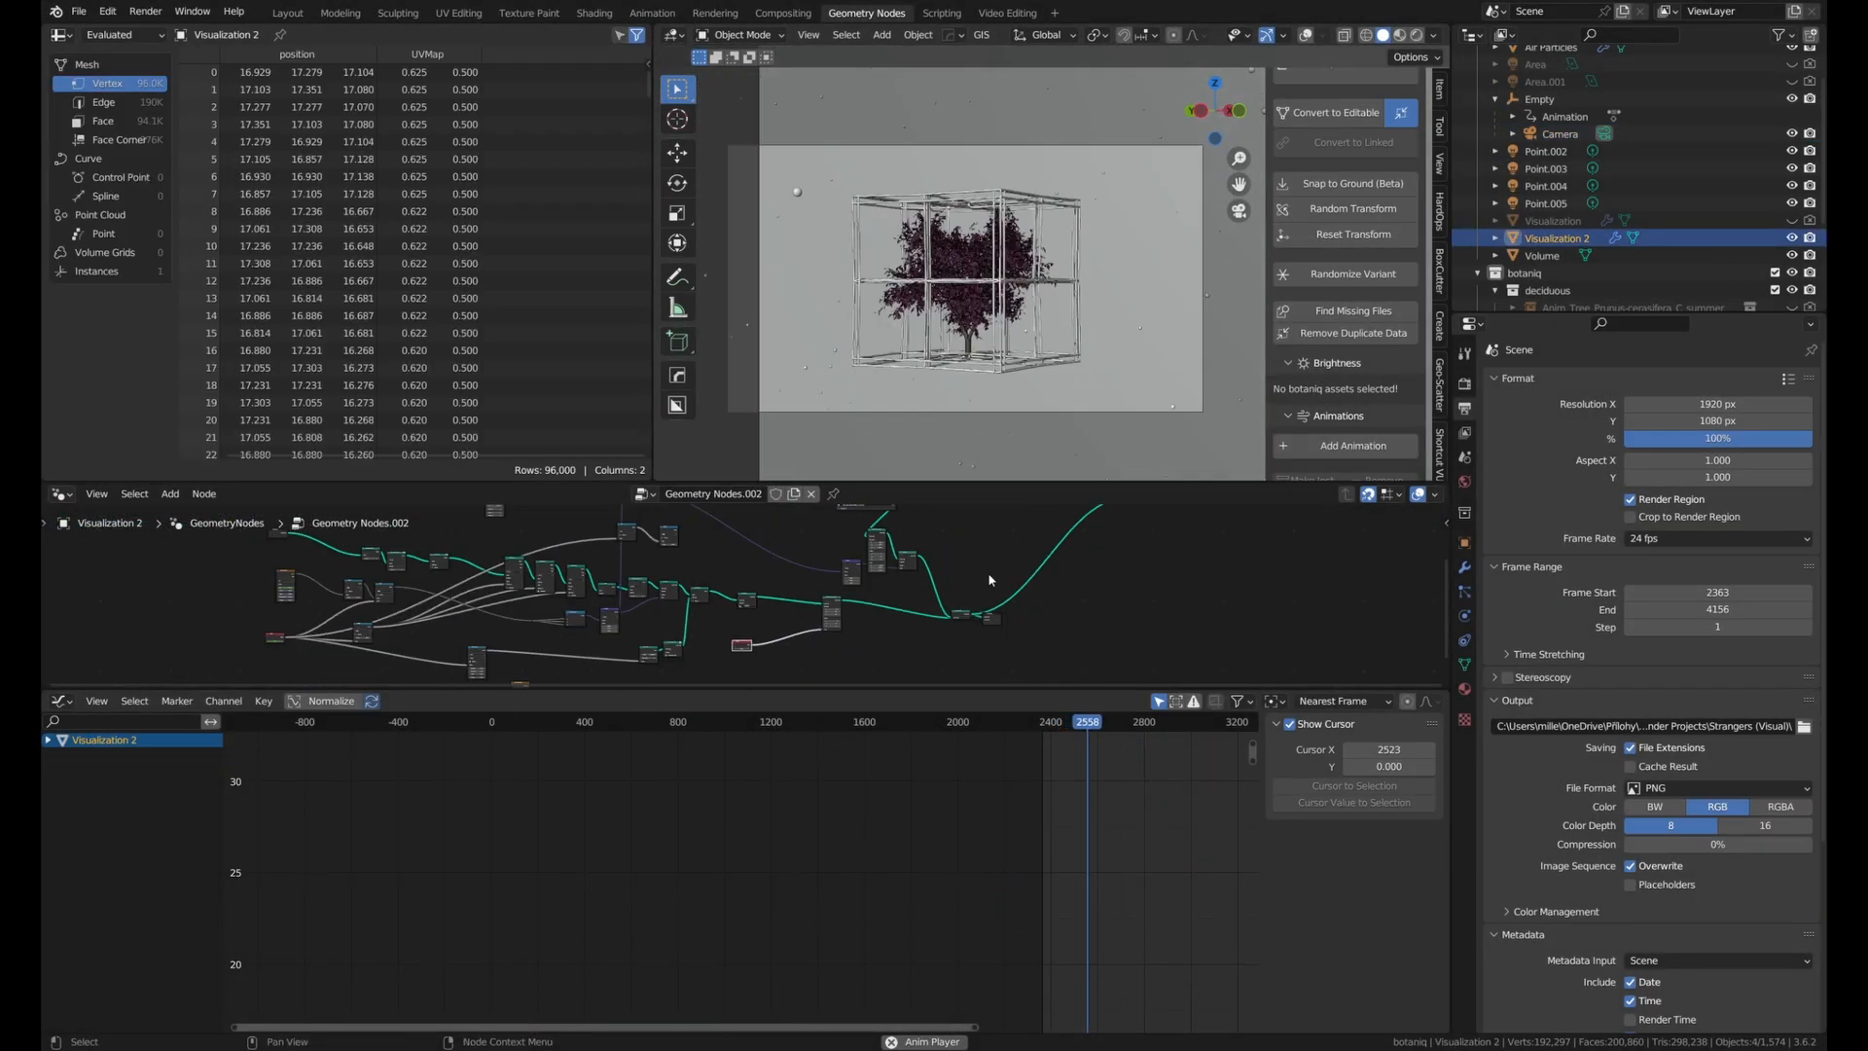
scroll(973, 583, "up", 5)
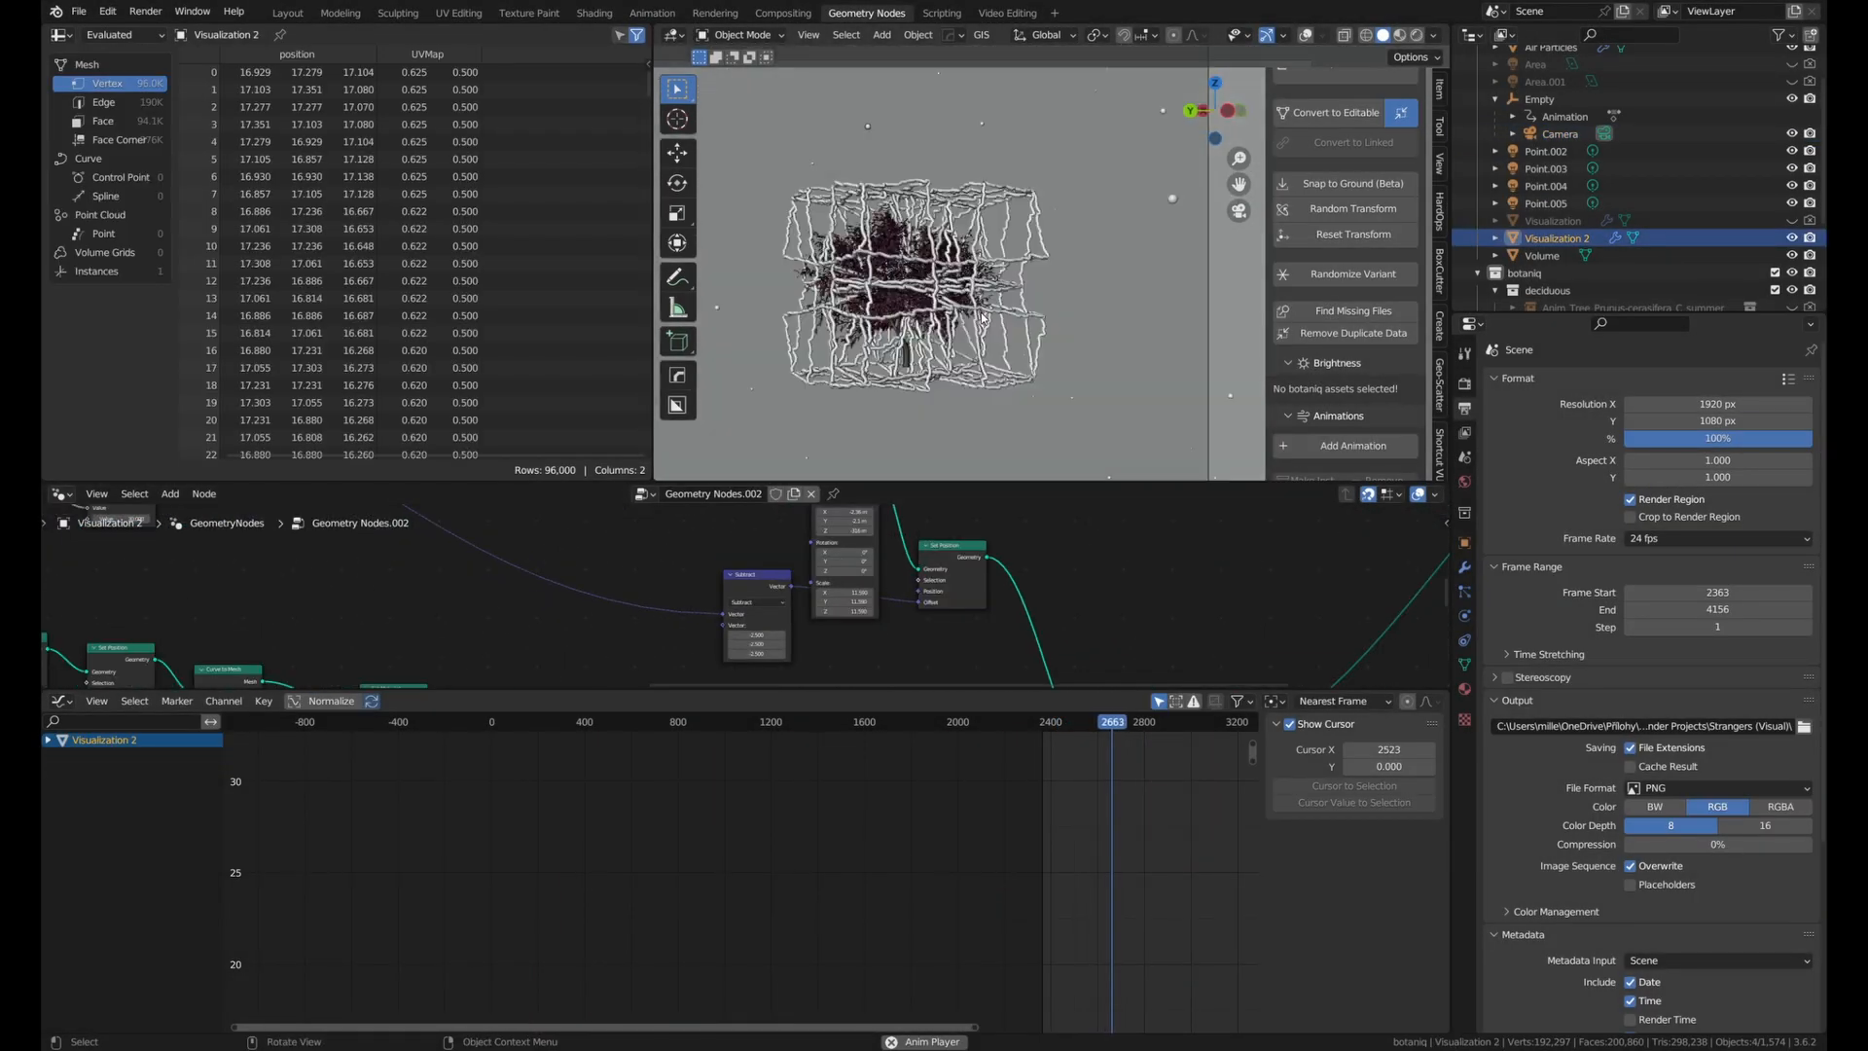
left_click(340, 12)
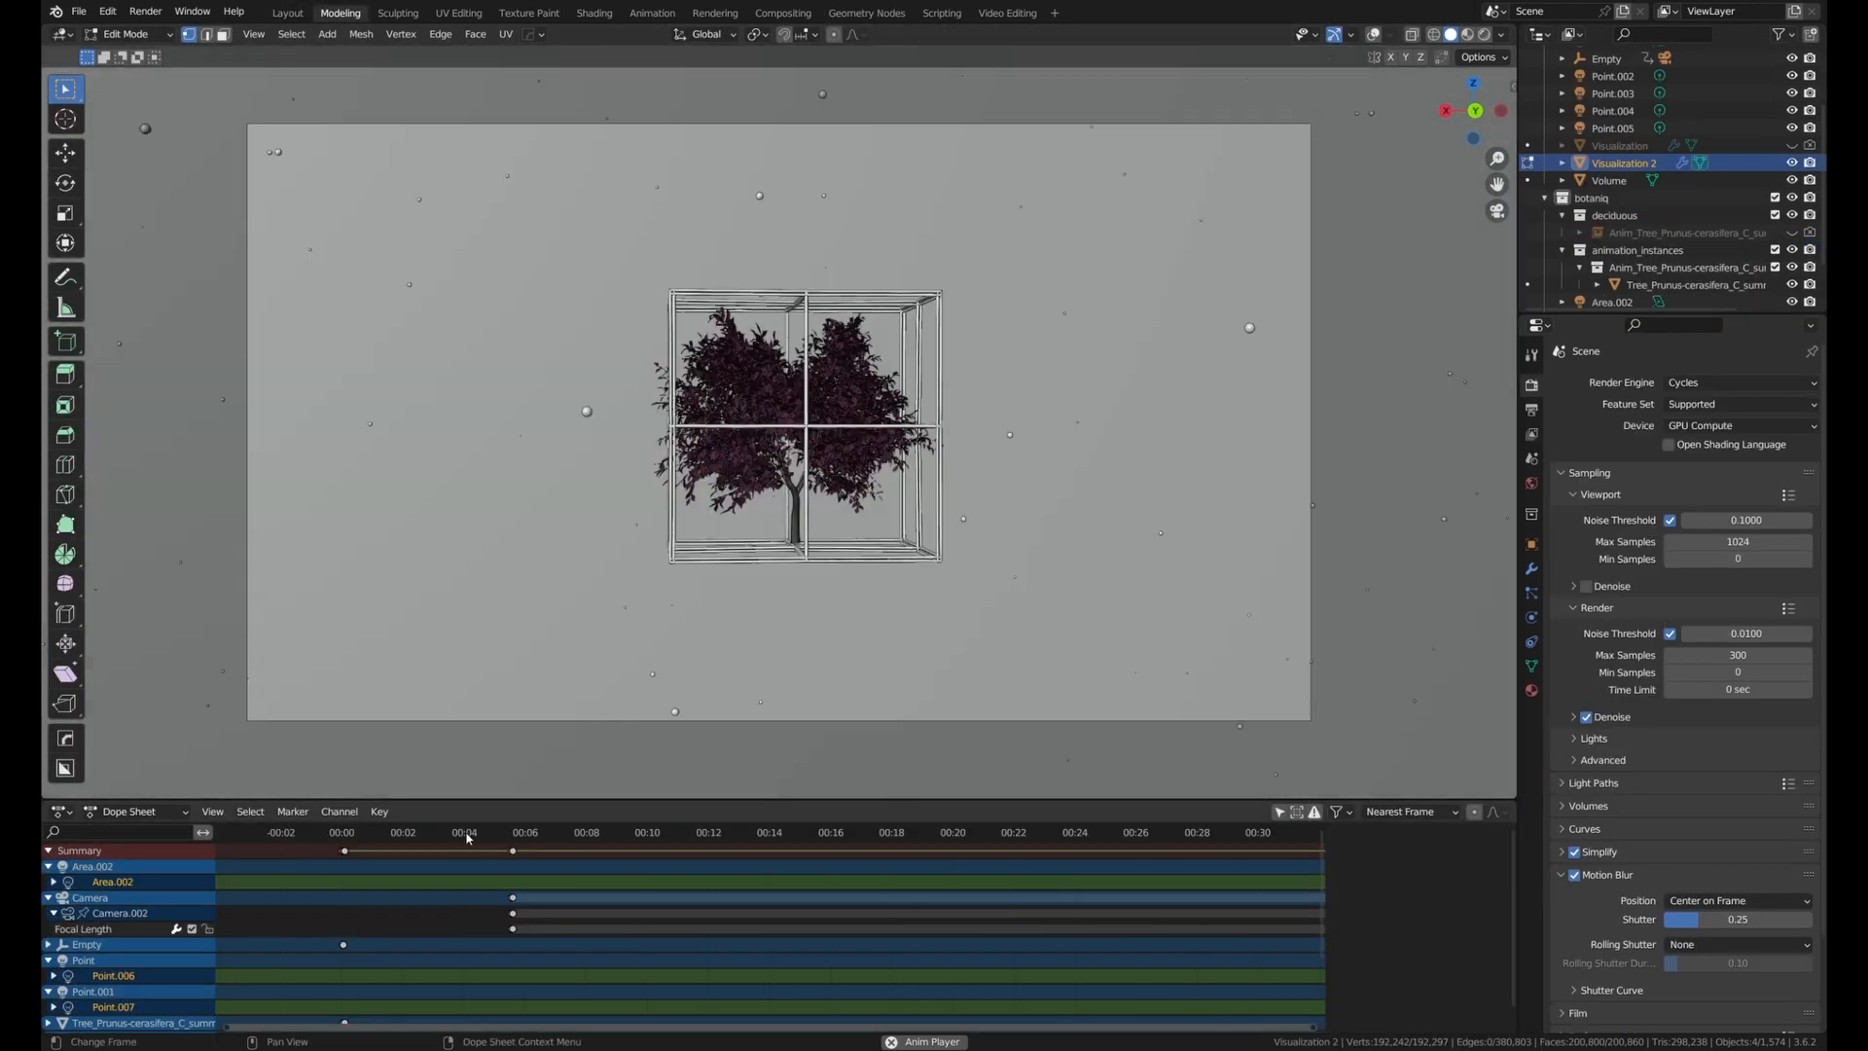